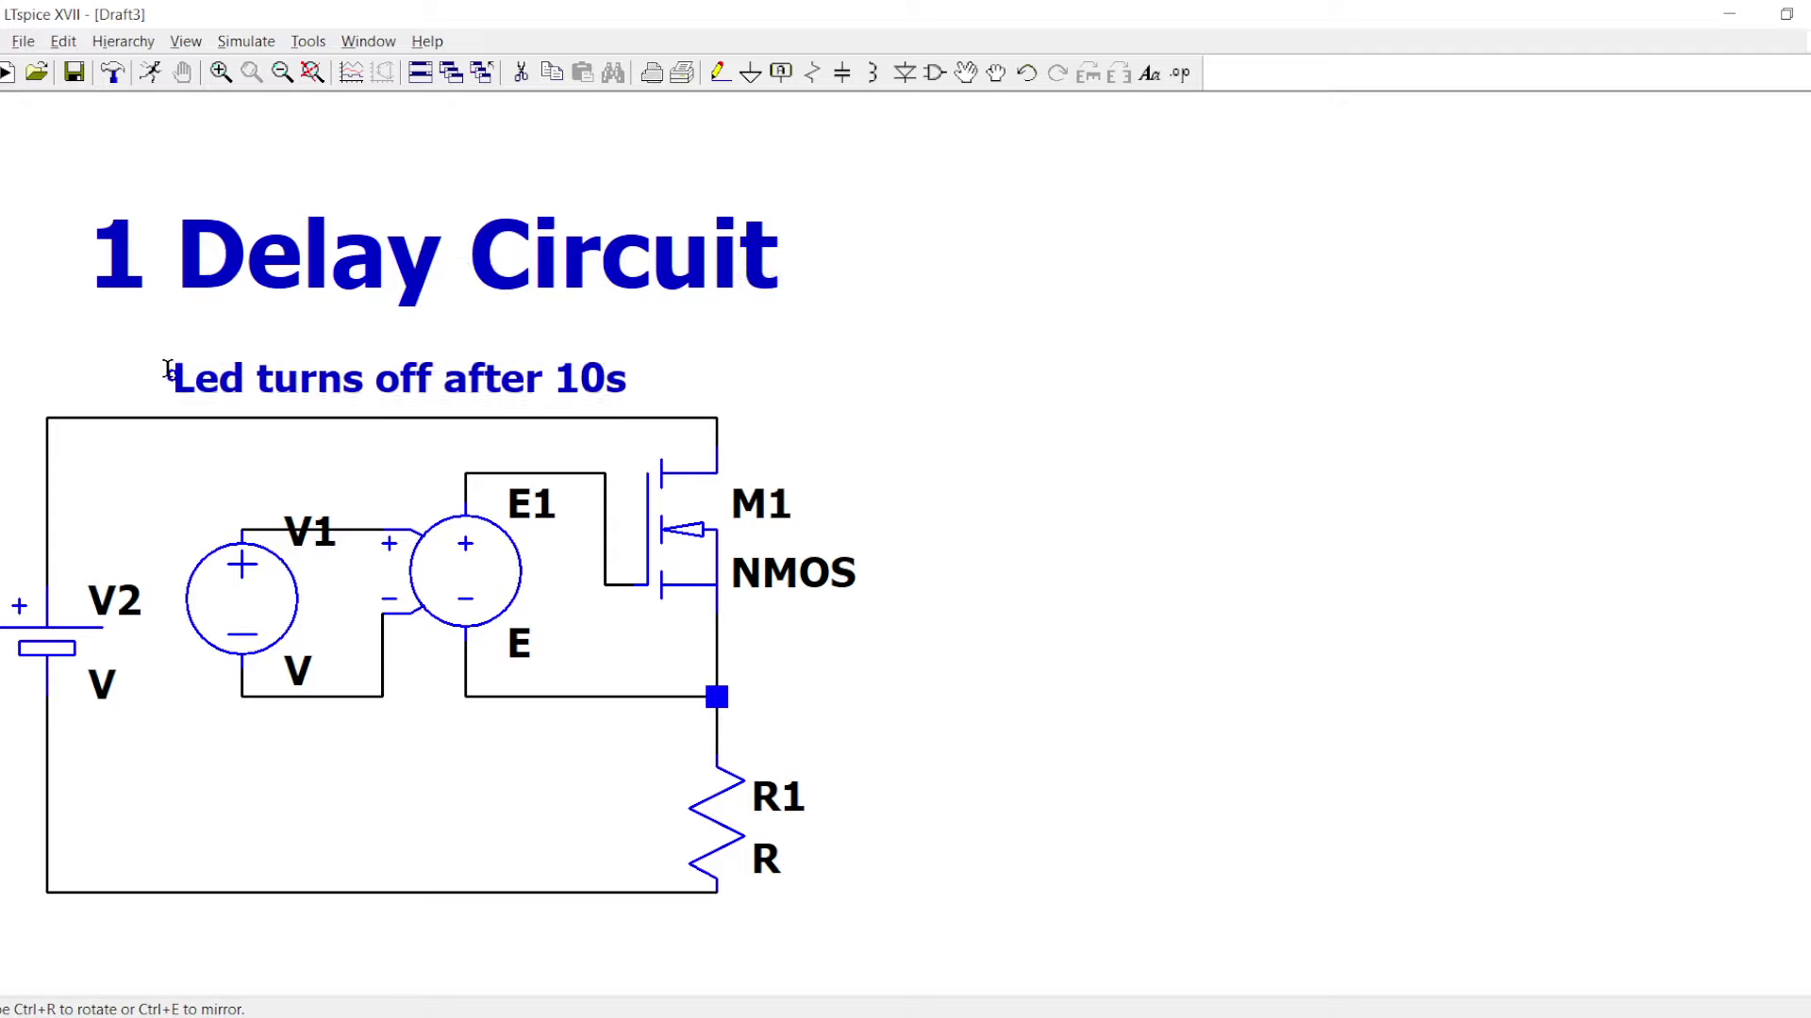
# - Place the note "Led turns off after 10s" beneath the title and assign the Si7336ADP model to MOSFET M1
pyautogui.click(159, 353)
pyautogui.rightClick(699, 578)
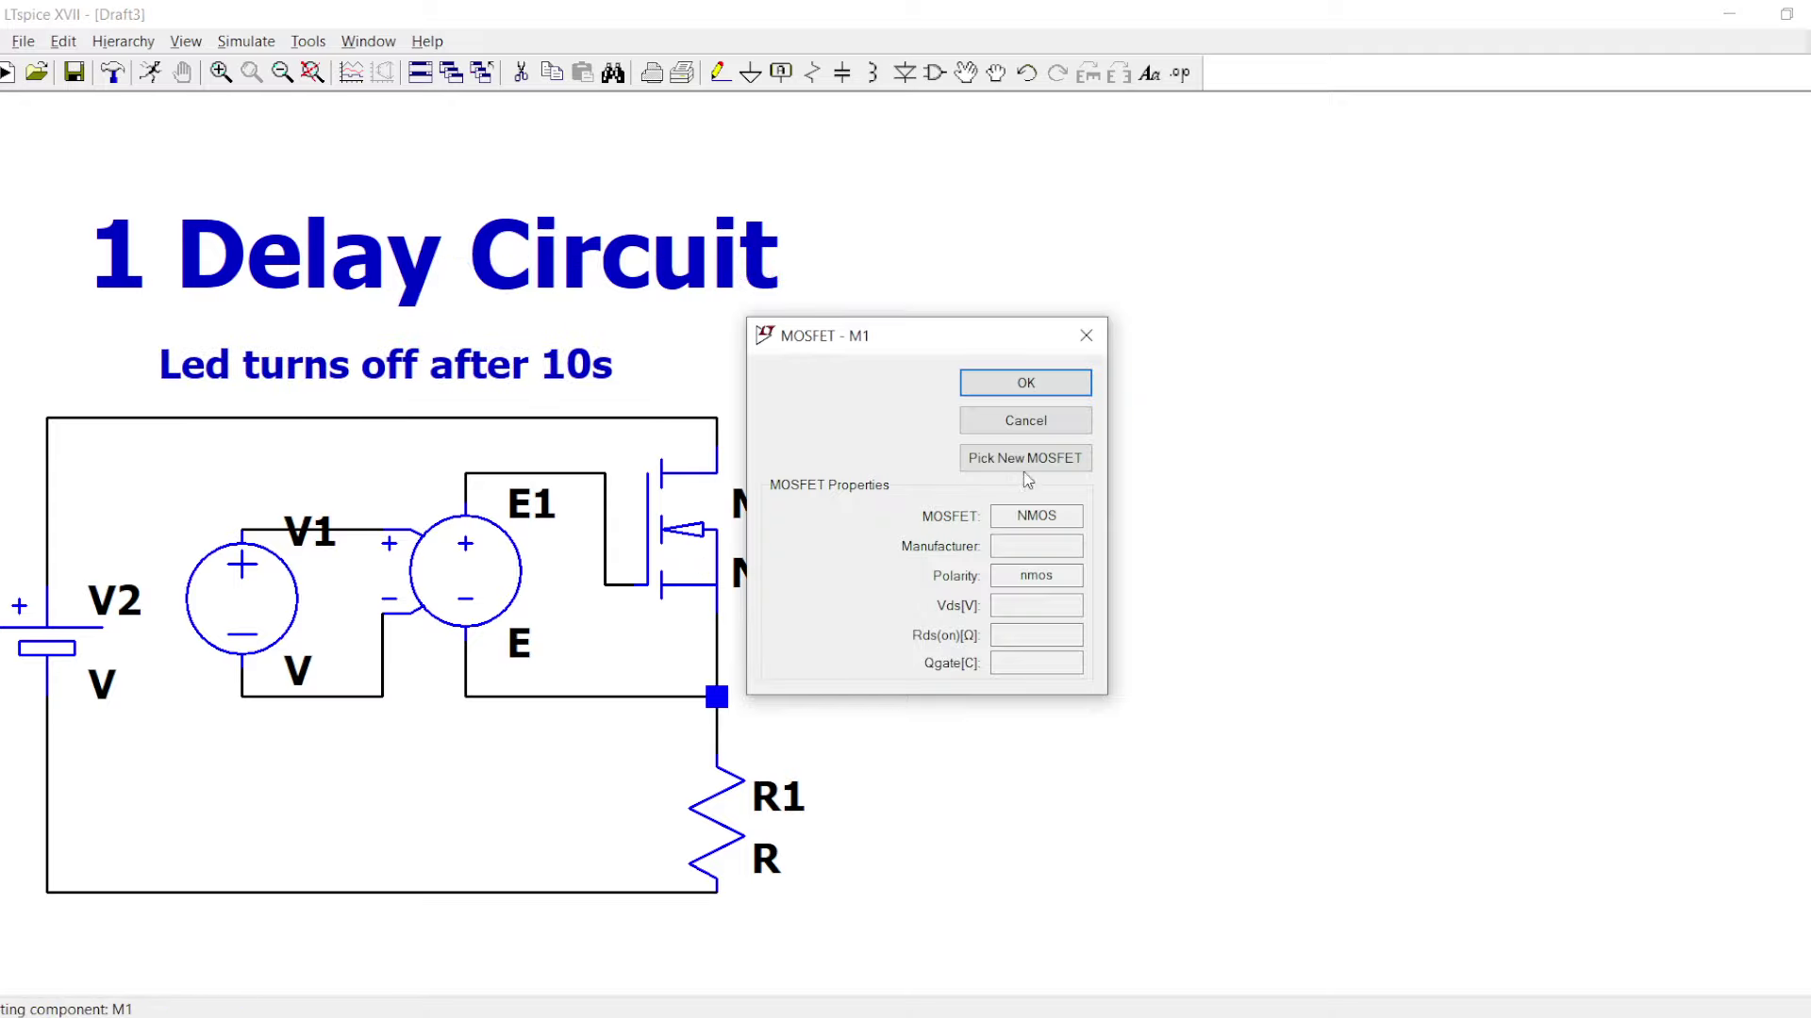
pyautogui.click(1025, 463)
pyautogui.click(1182, 394)
# - Set the value of the controlled source E1 to 1
pyautogui.rightClick(520, 645)
pyautogui.write('1')
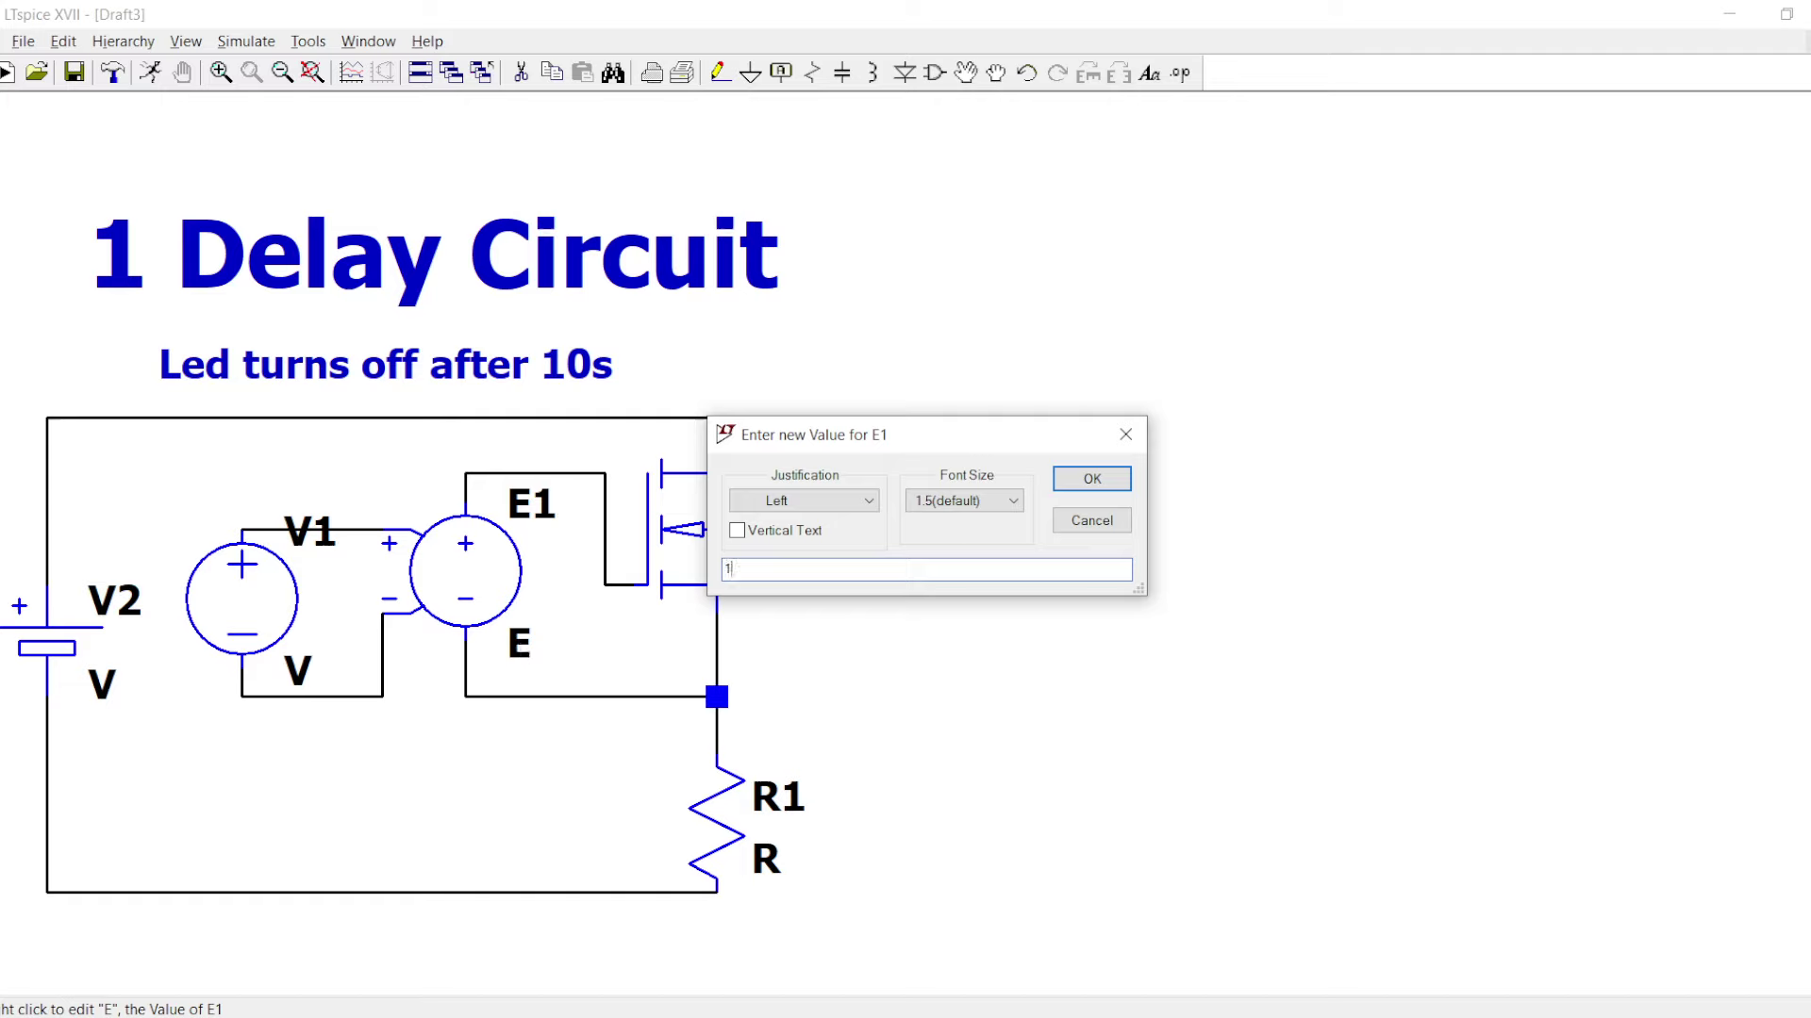
pyautogui.press('Return')
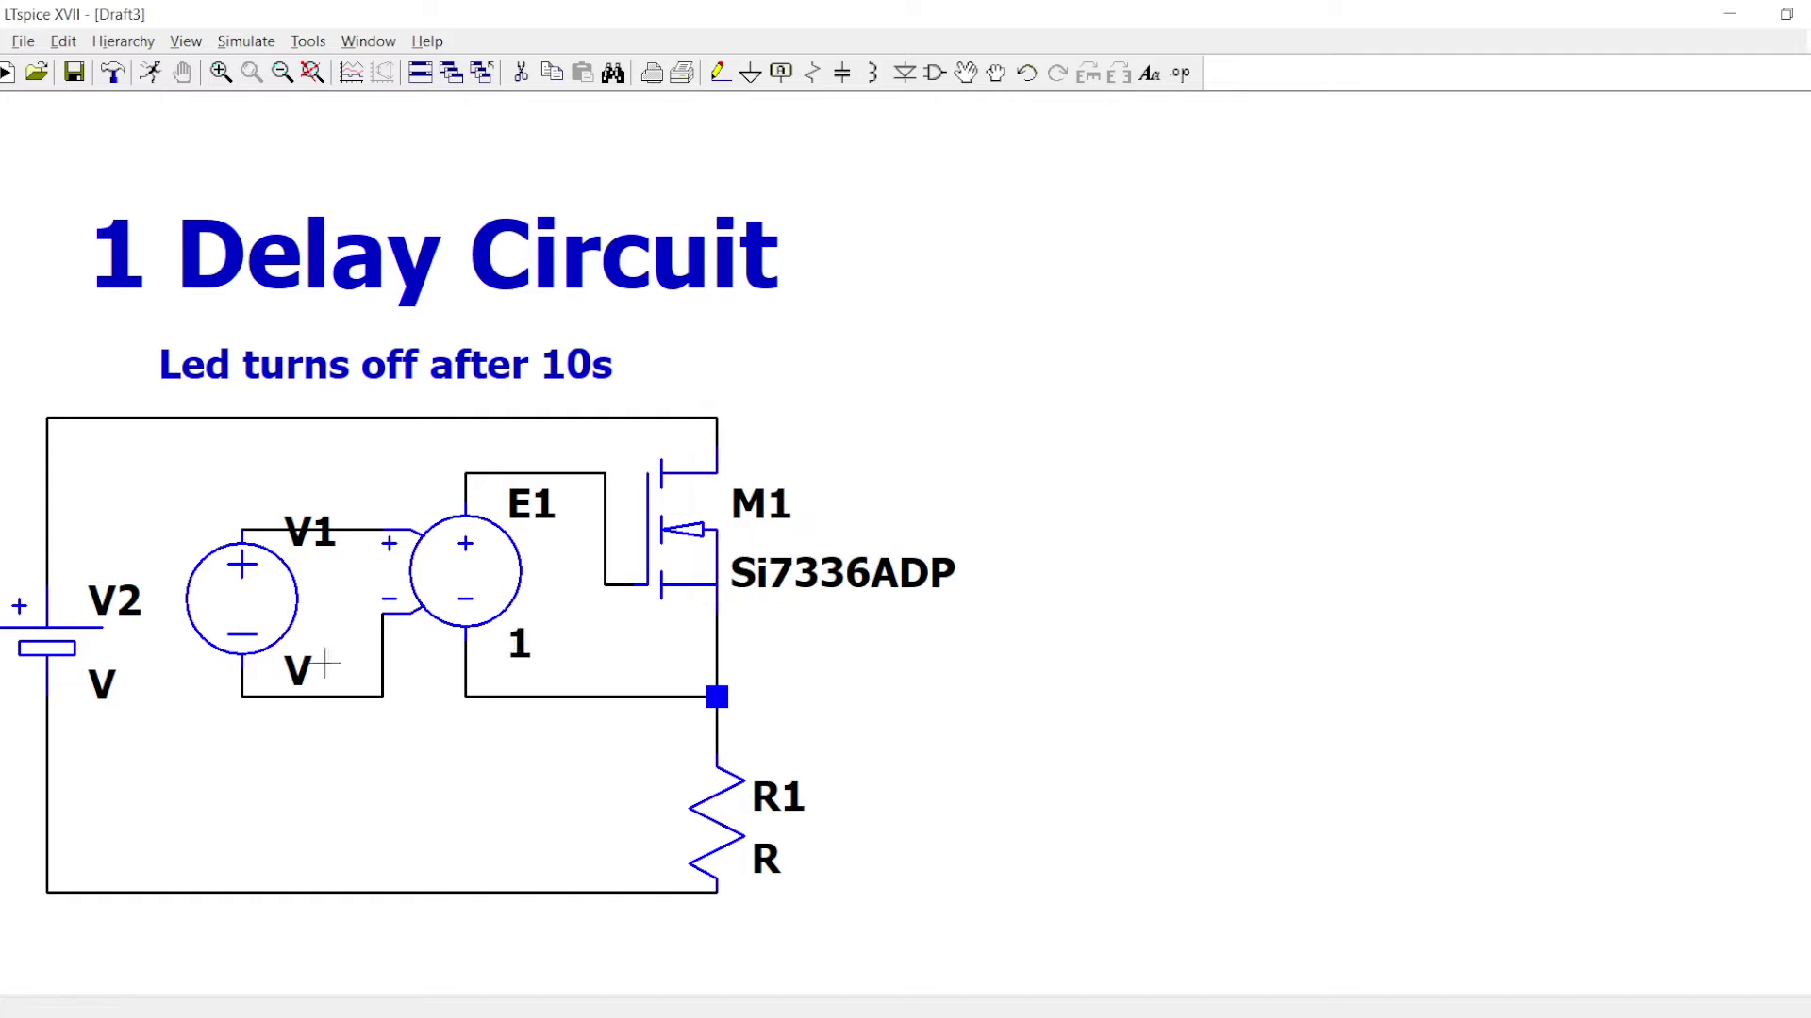
# - Set the controlled source E1 to 5 and resistor R1 to 100k
pyautogui.rightClick(518, 643)
pyautogui.write('5')
pyautogui.press('Return')
pyautogui.rightClick(766, 863)
pyautogui.write('100k')
pyautogui.press('Return')
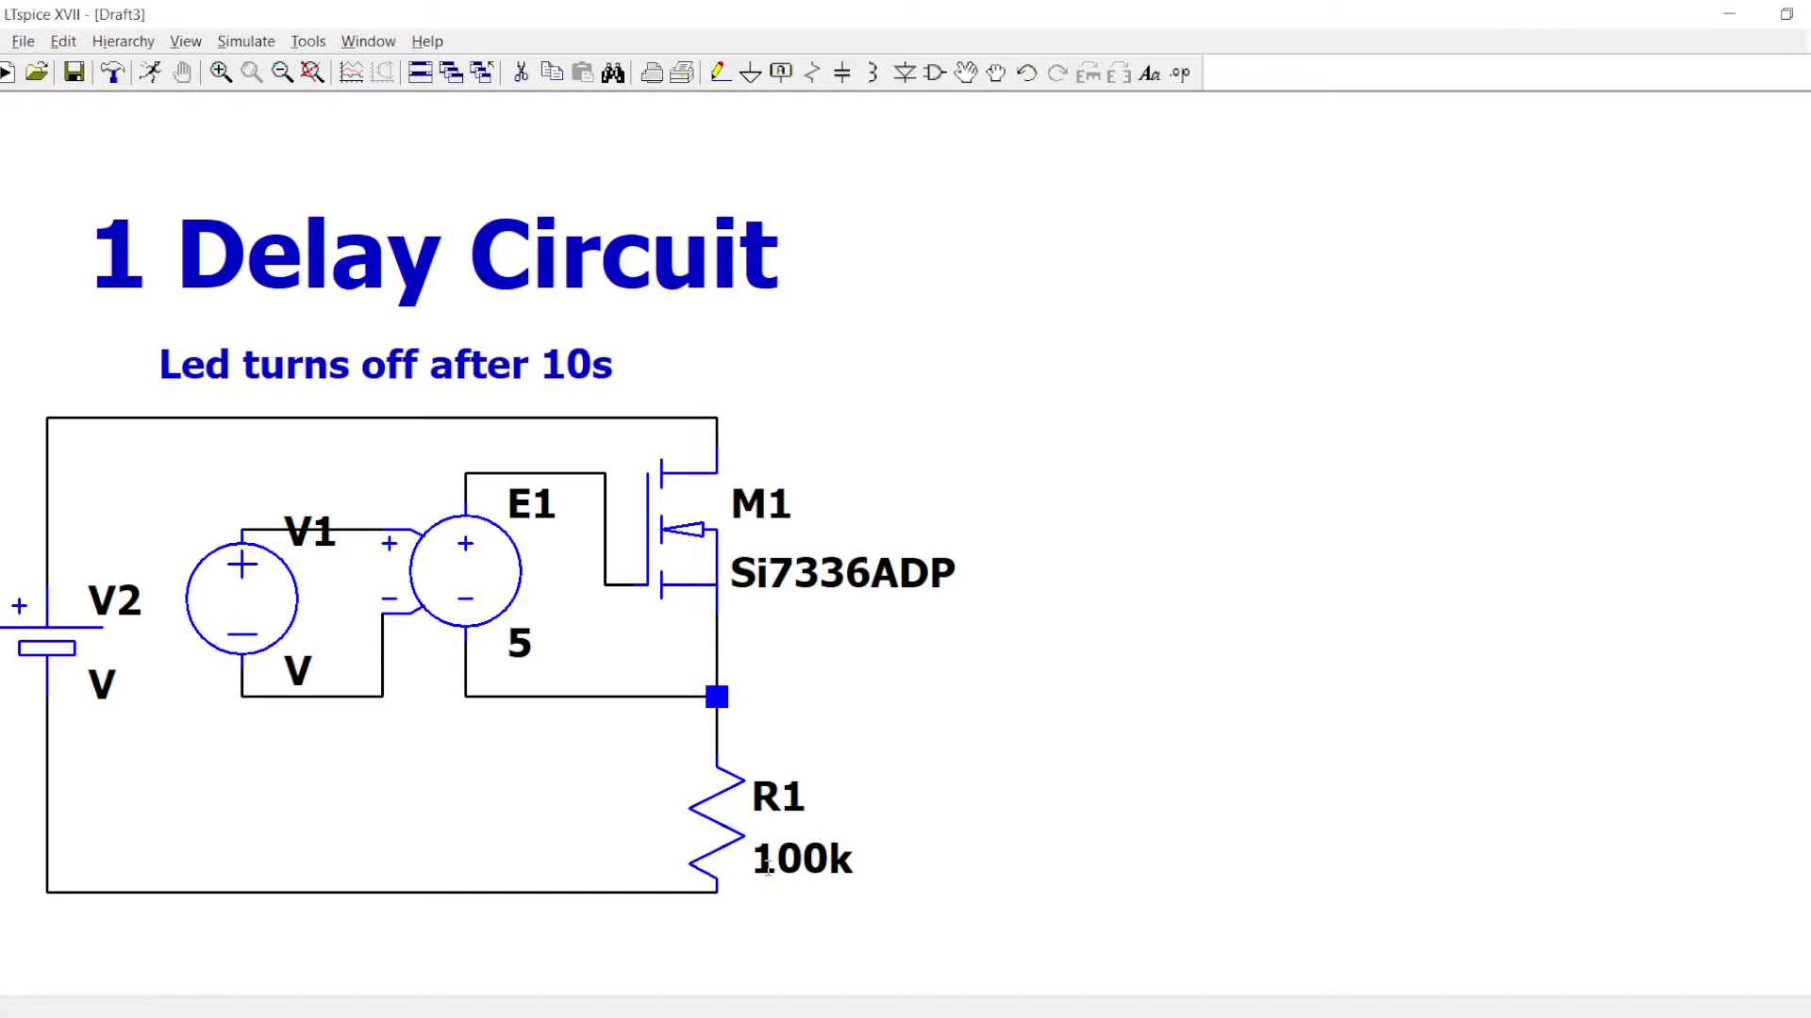
# - Add a ground to the circuit's lower return wire and set the battery V2 to 10
pyautogui.press('g')
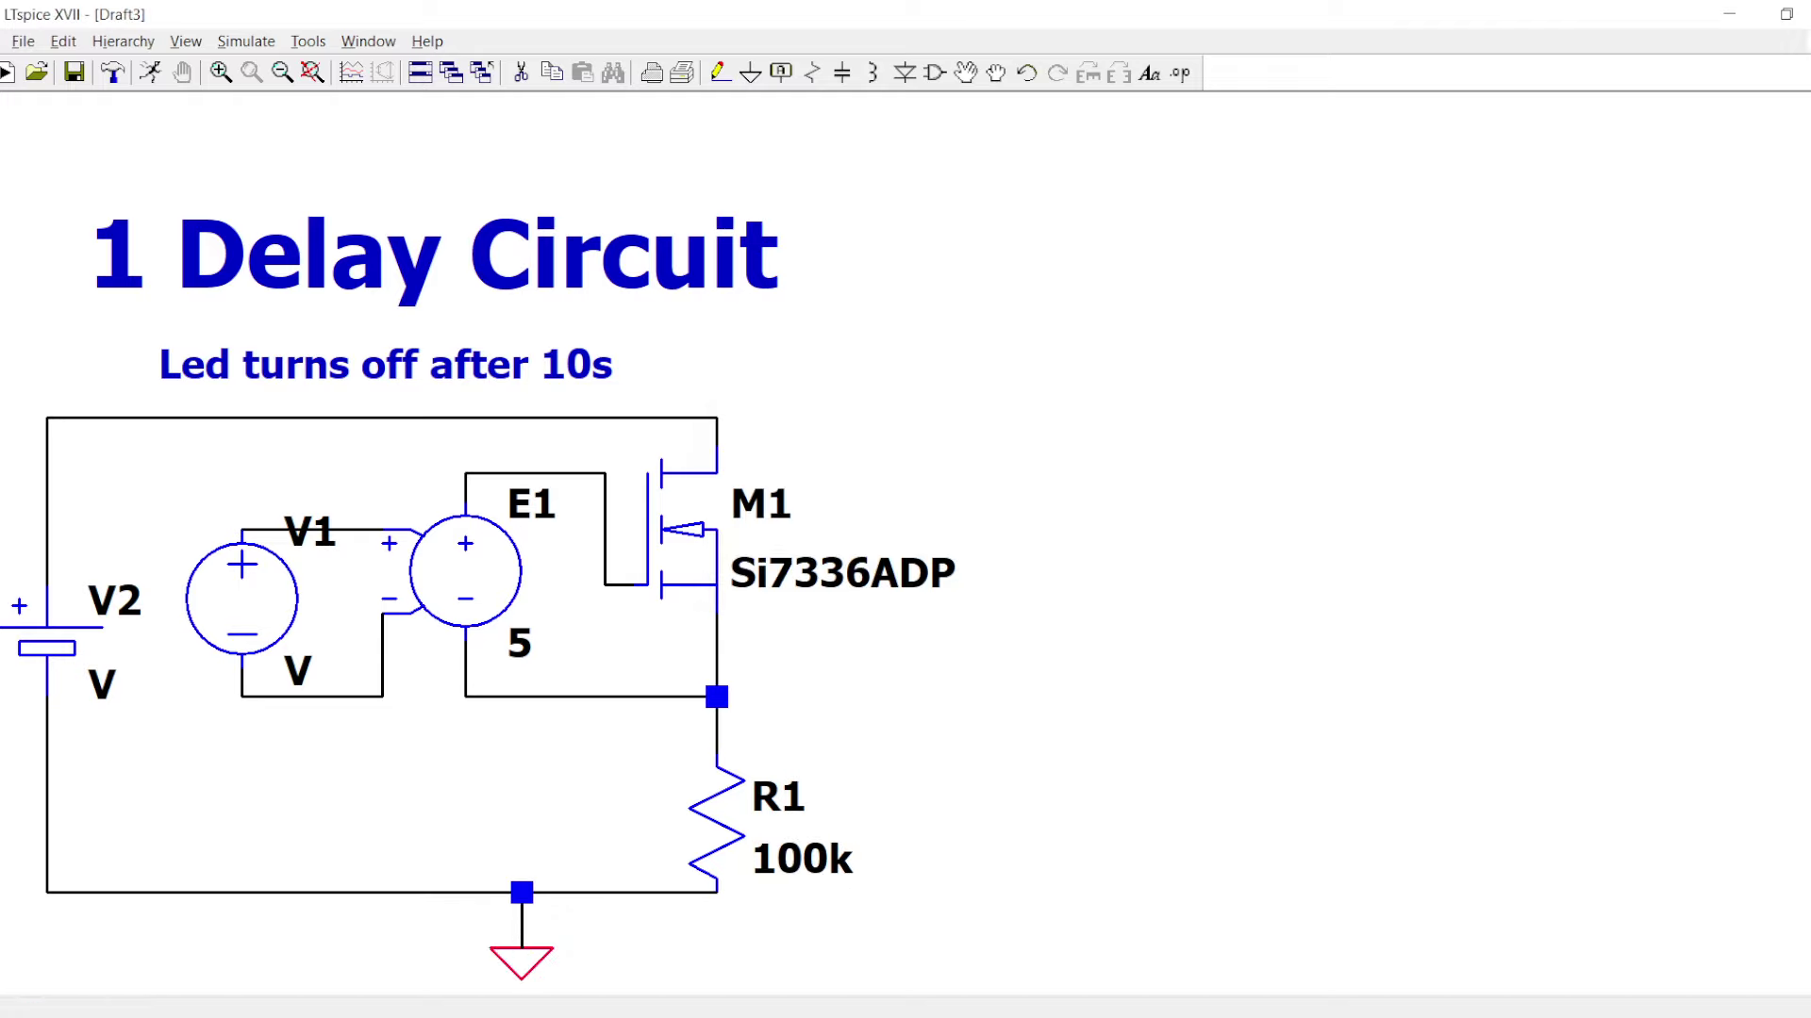
pyautogui.rightClick(106, 700)
pyautogui.write('10')
pyautogui.press('Return')
# - Extend a horizontal wire from the node between M1 and R1 and place a vertical capacitor below it
pyautogui.press('F3')
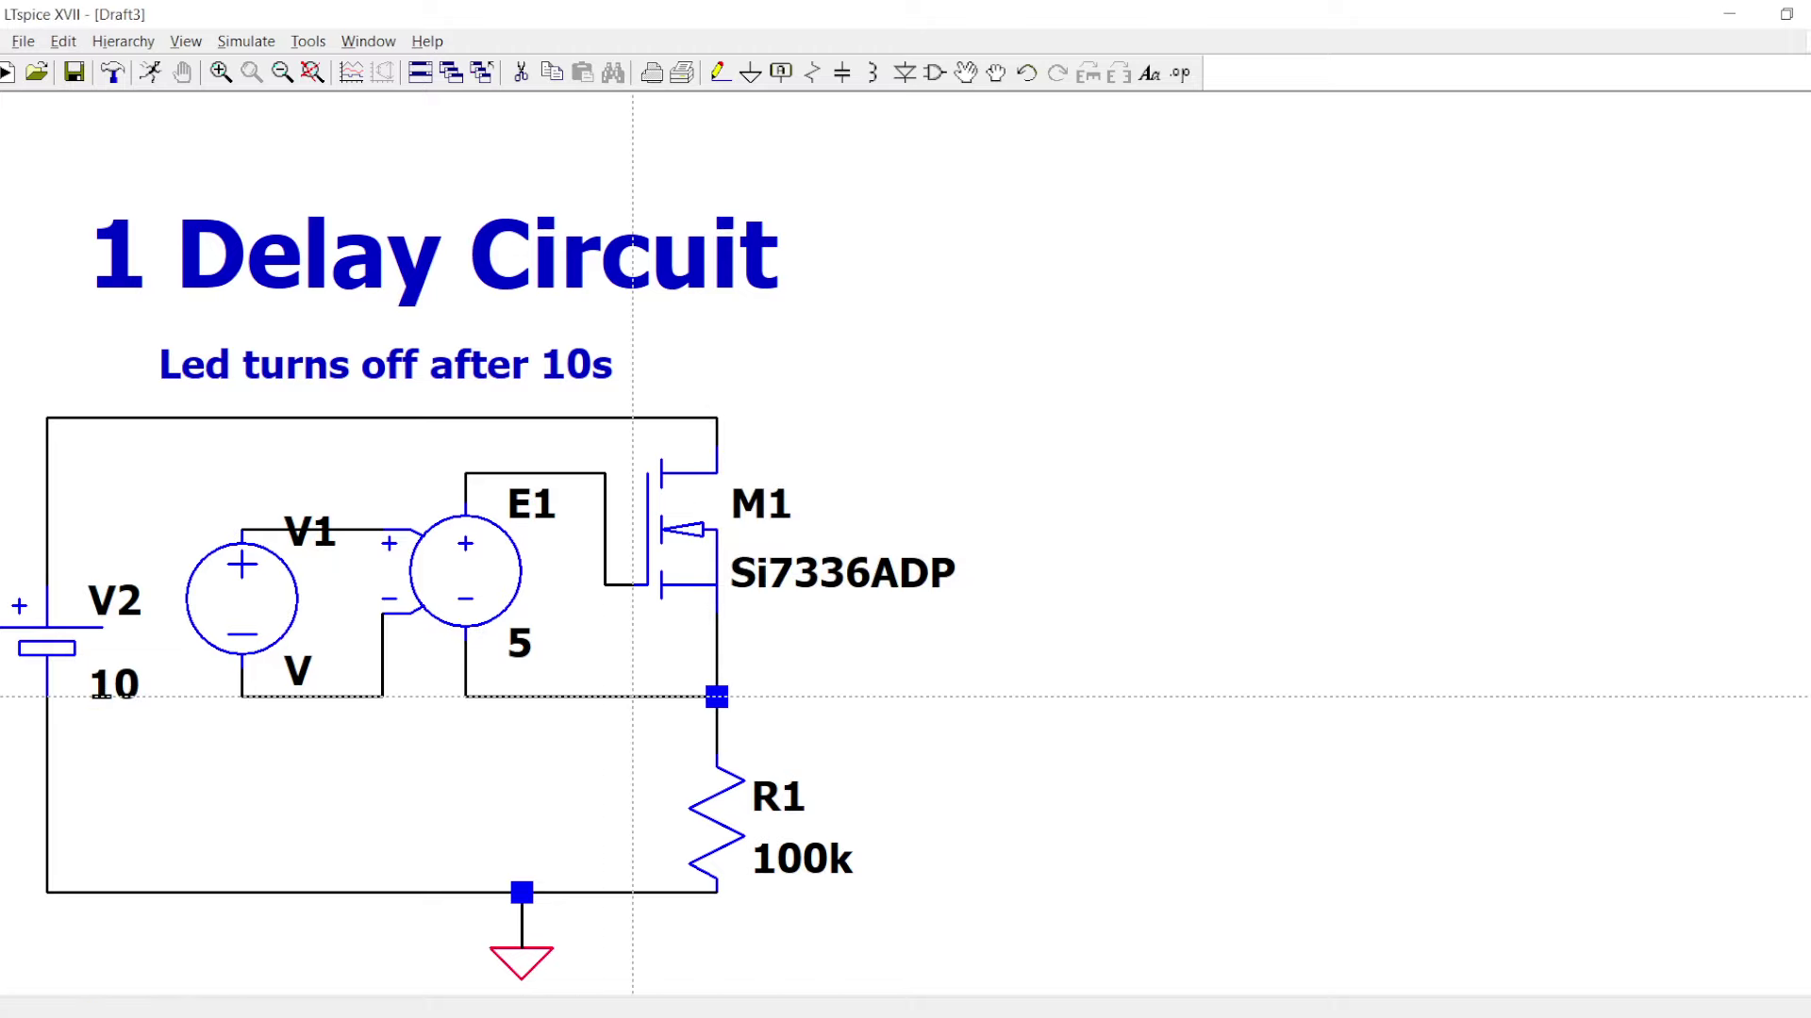
pyautogui.click(717, 696)
pyautogui.click(1080, 697)
pyautogui.press('Escape')
pyautogui.press('c')
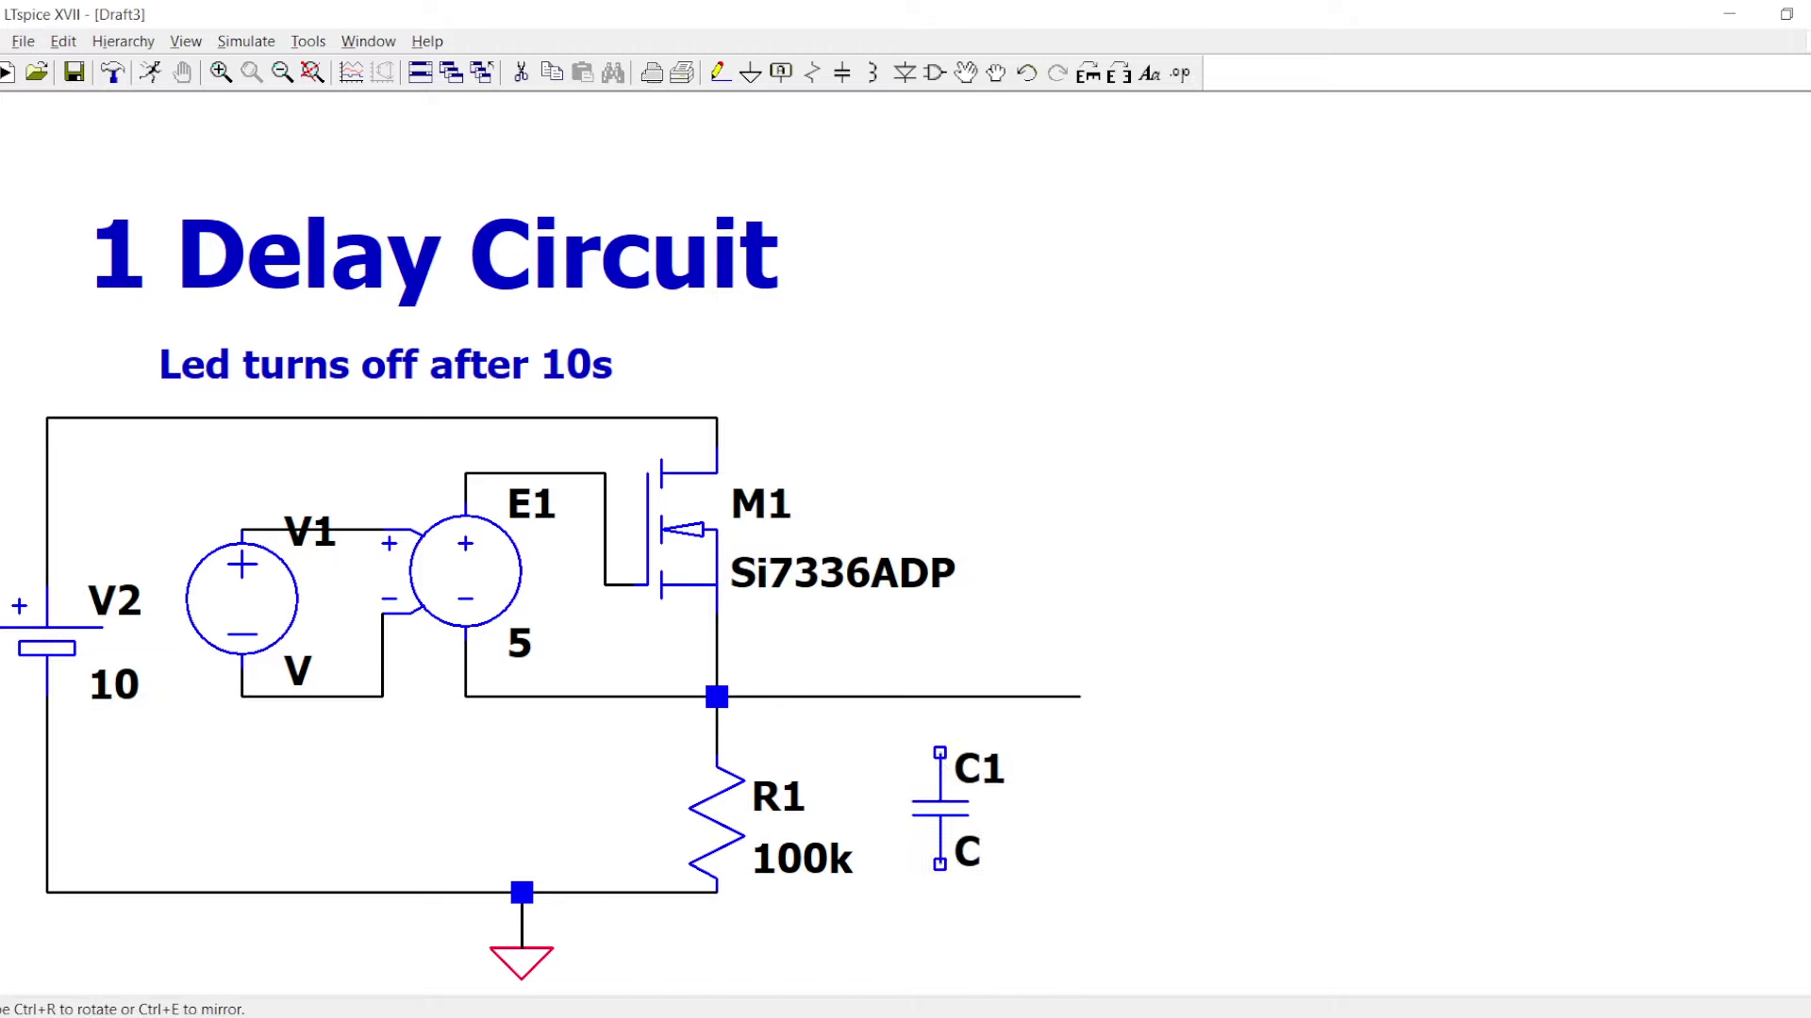
pyautogui.click(954, 799)
pyautogui.press('Escape')
# - Wire capacitor C1 between the extended wire and a new ground, and set its value to 100u
pyautogui.press('F3')
pyautogui.click(940, 697)
pyautogui.click(940, 892)
pyautogui.press('g')
pyautogui.click(940, 892)
pyautogui.press('Escape')
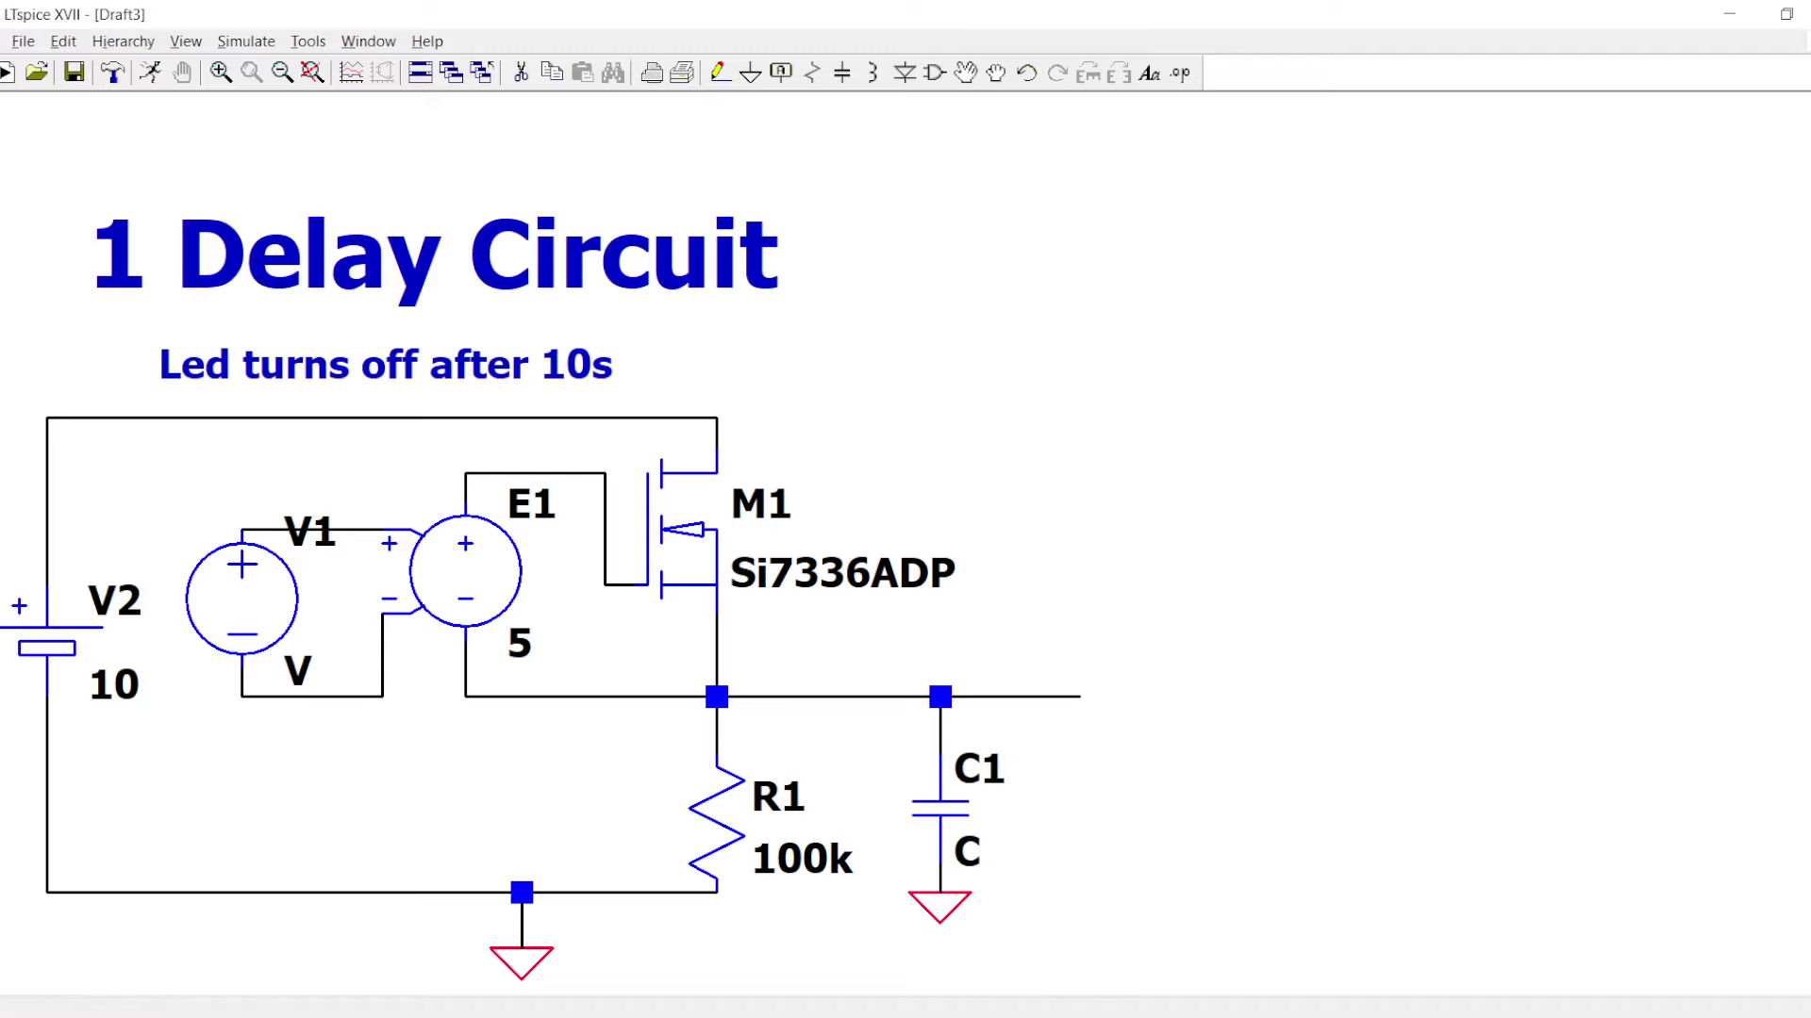
pyautogui.press('Escape')
pyautogui.rightClick(971, 858)
pyautogui.write('100u')
pyautogui.press('Return')
# - Place a horizontal resistor at the free end of the extended wire and set it to 10k
pyautogui.press('r')
pyautogui.hotkey('ctrl', 'r')
pyautogui.click(1094, 696)
pyautogui.press('Escape')
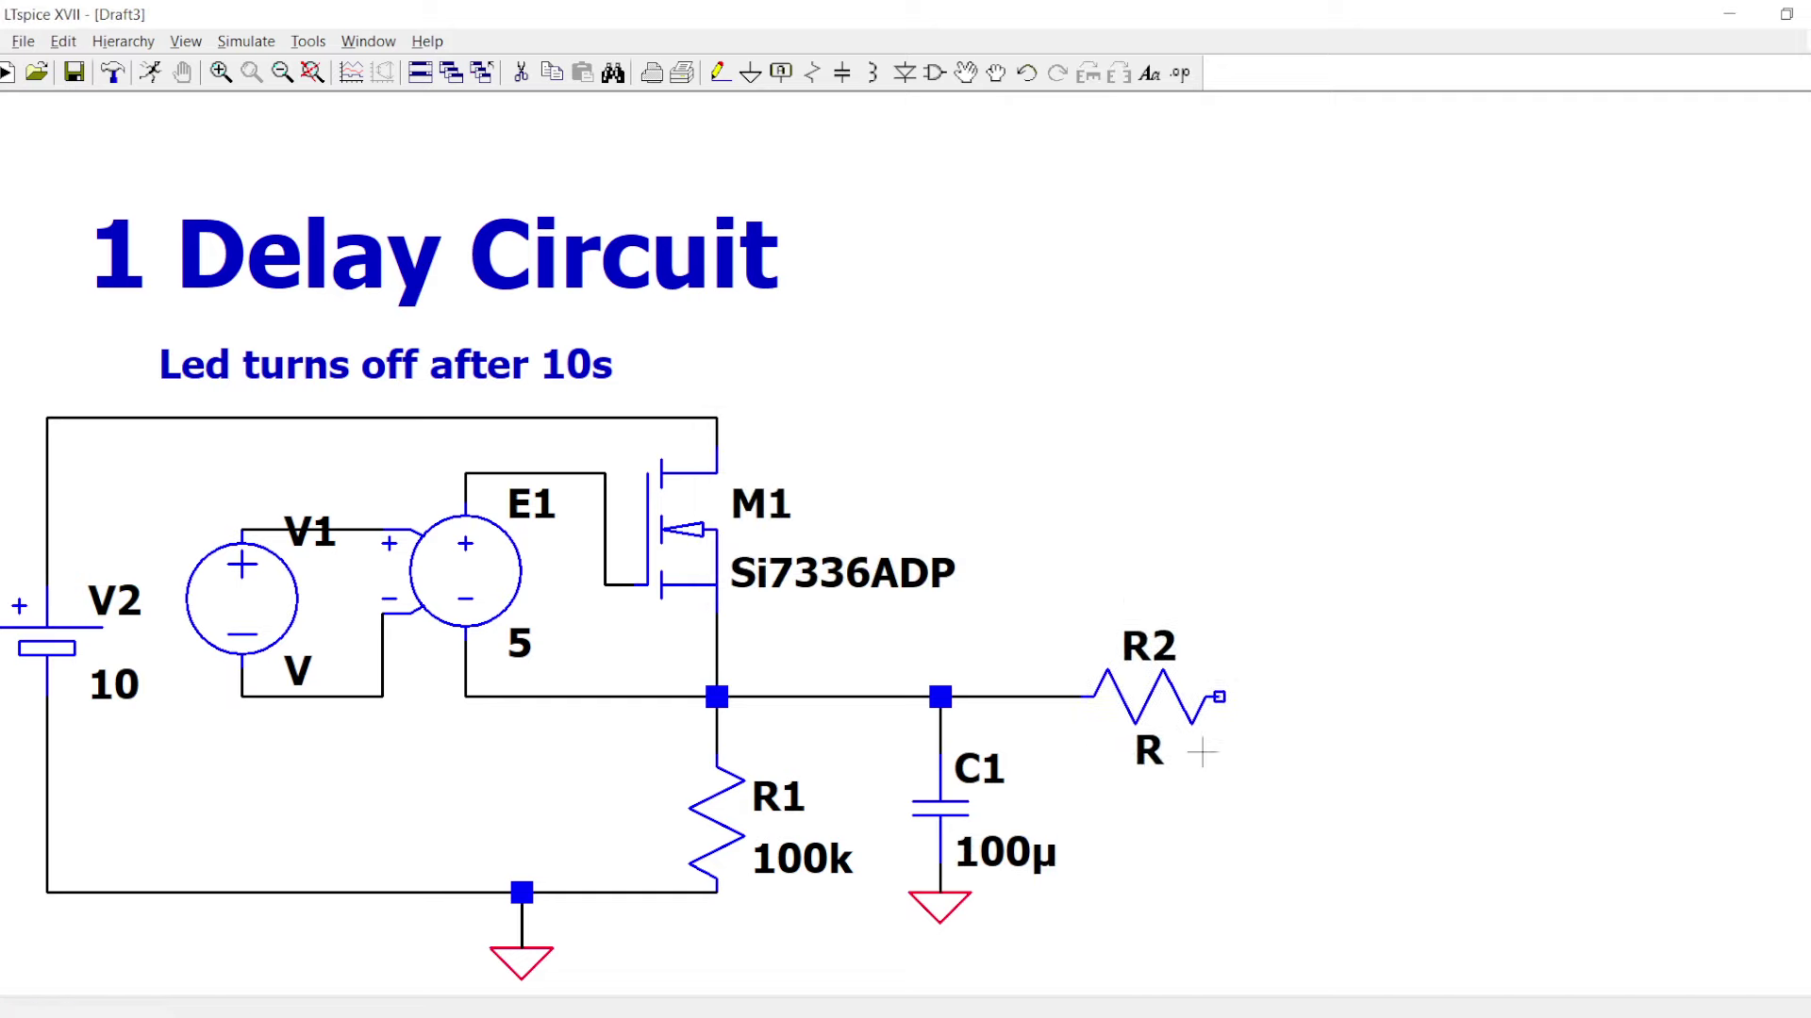
pyautogui.rightClick(1148, 750)
pyautogui.write('10k')
pyautogui.press('Return')
# - Shift C1 with its ground and R2 together slightly closer to R1
pyautogui.scroll(-2, 1164, 780)
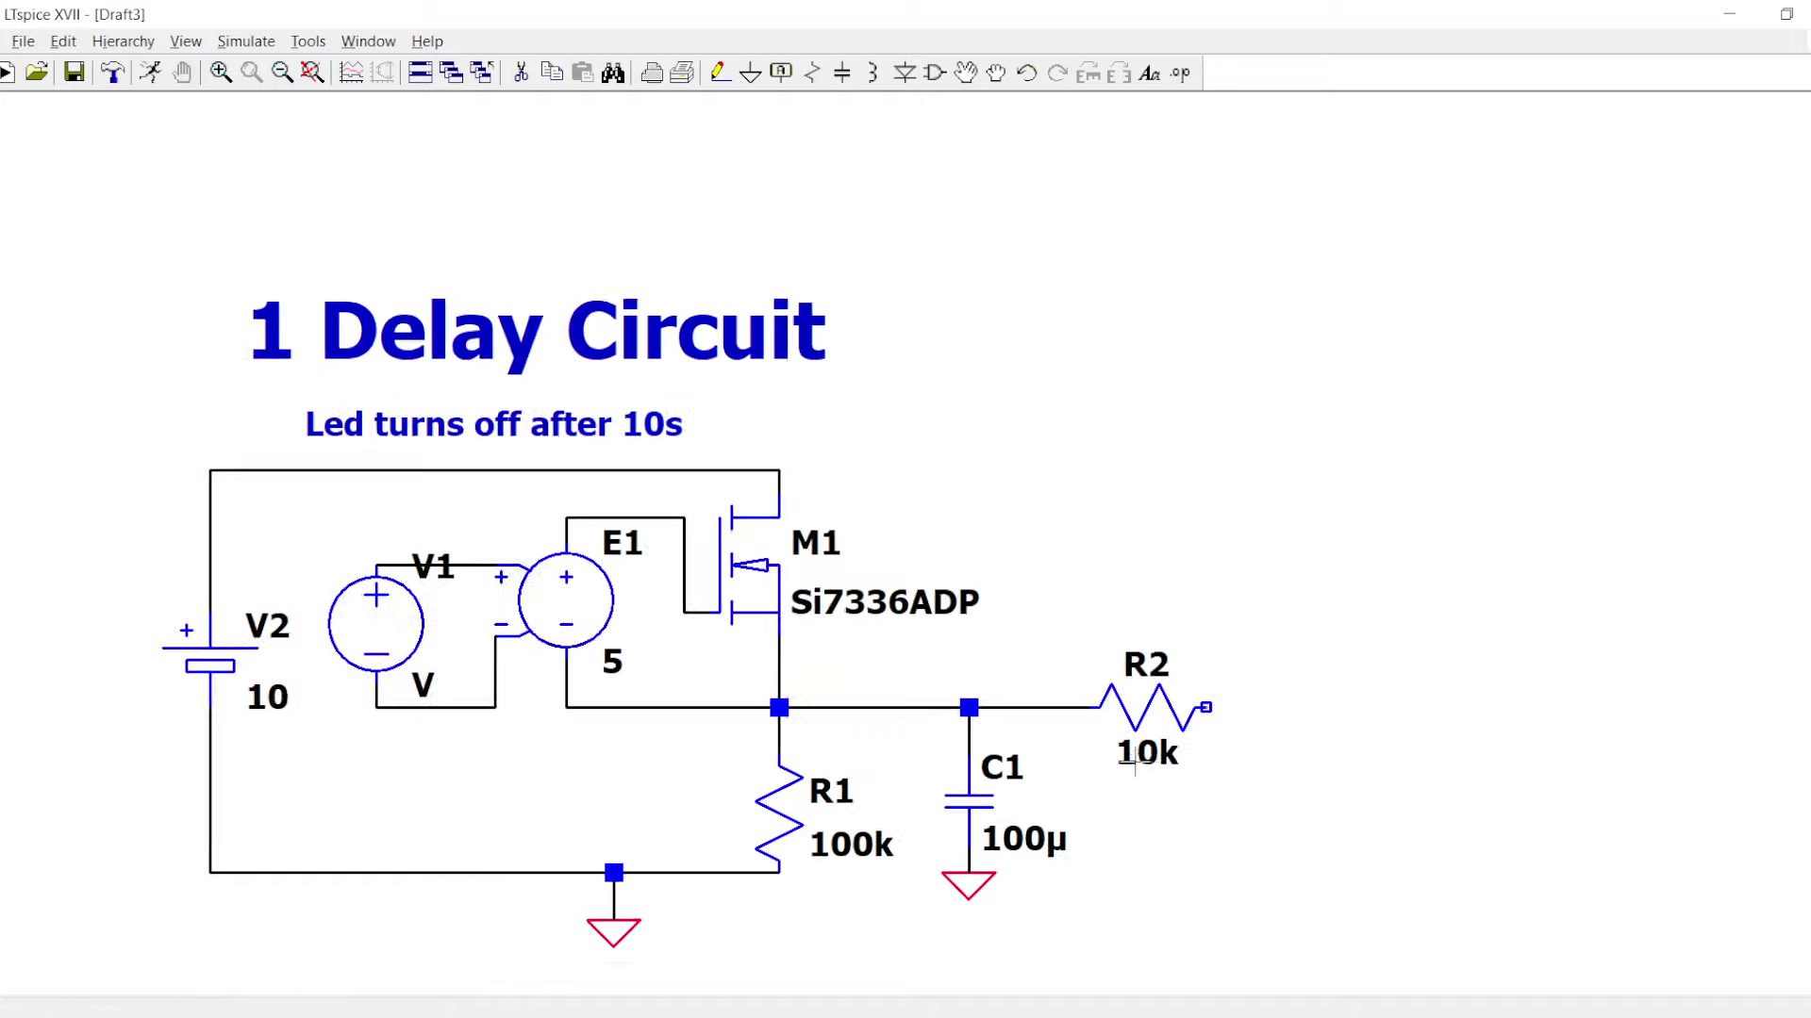
pyautogui.moveTo(1290, 928); pyautogui.dragTo(943, 646)
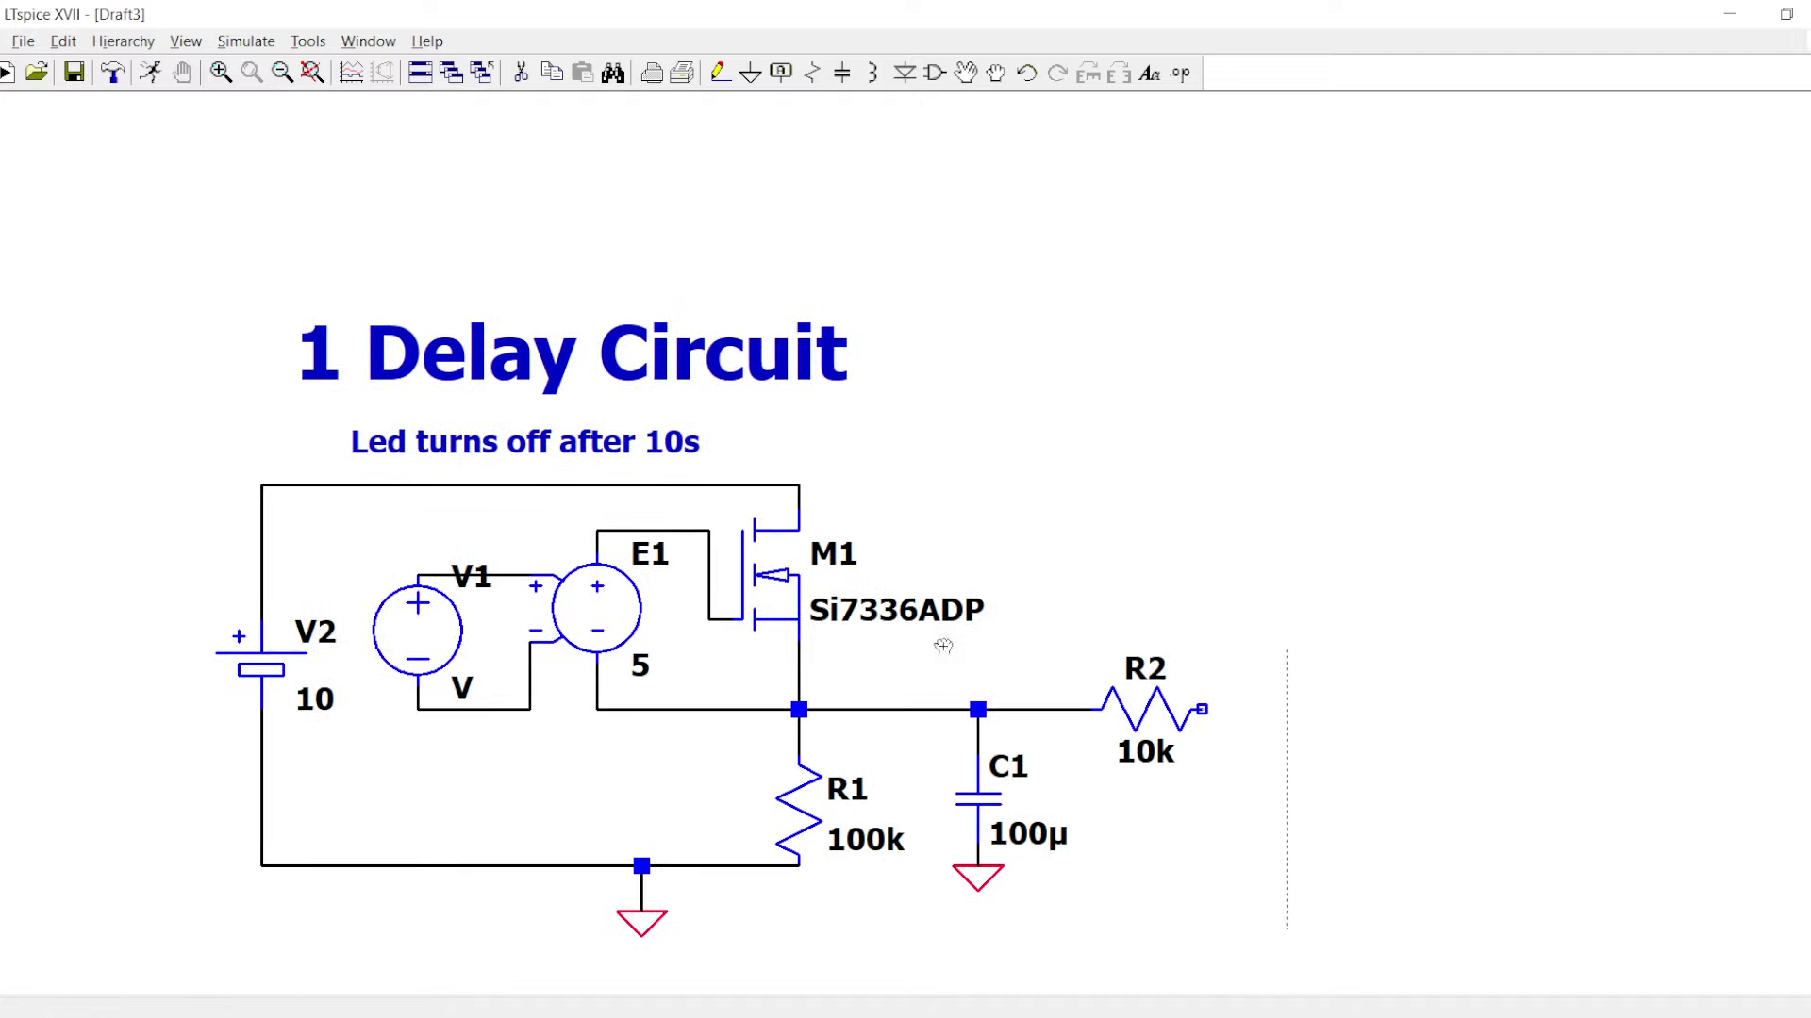
pyautogui.click(898, 651)
pyautogui.press('Escape')
# - Place an NPN transistor beyond R2 and wire its base to the resistor's free end
pyautogui.press('F2')
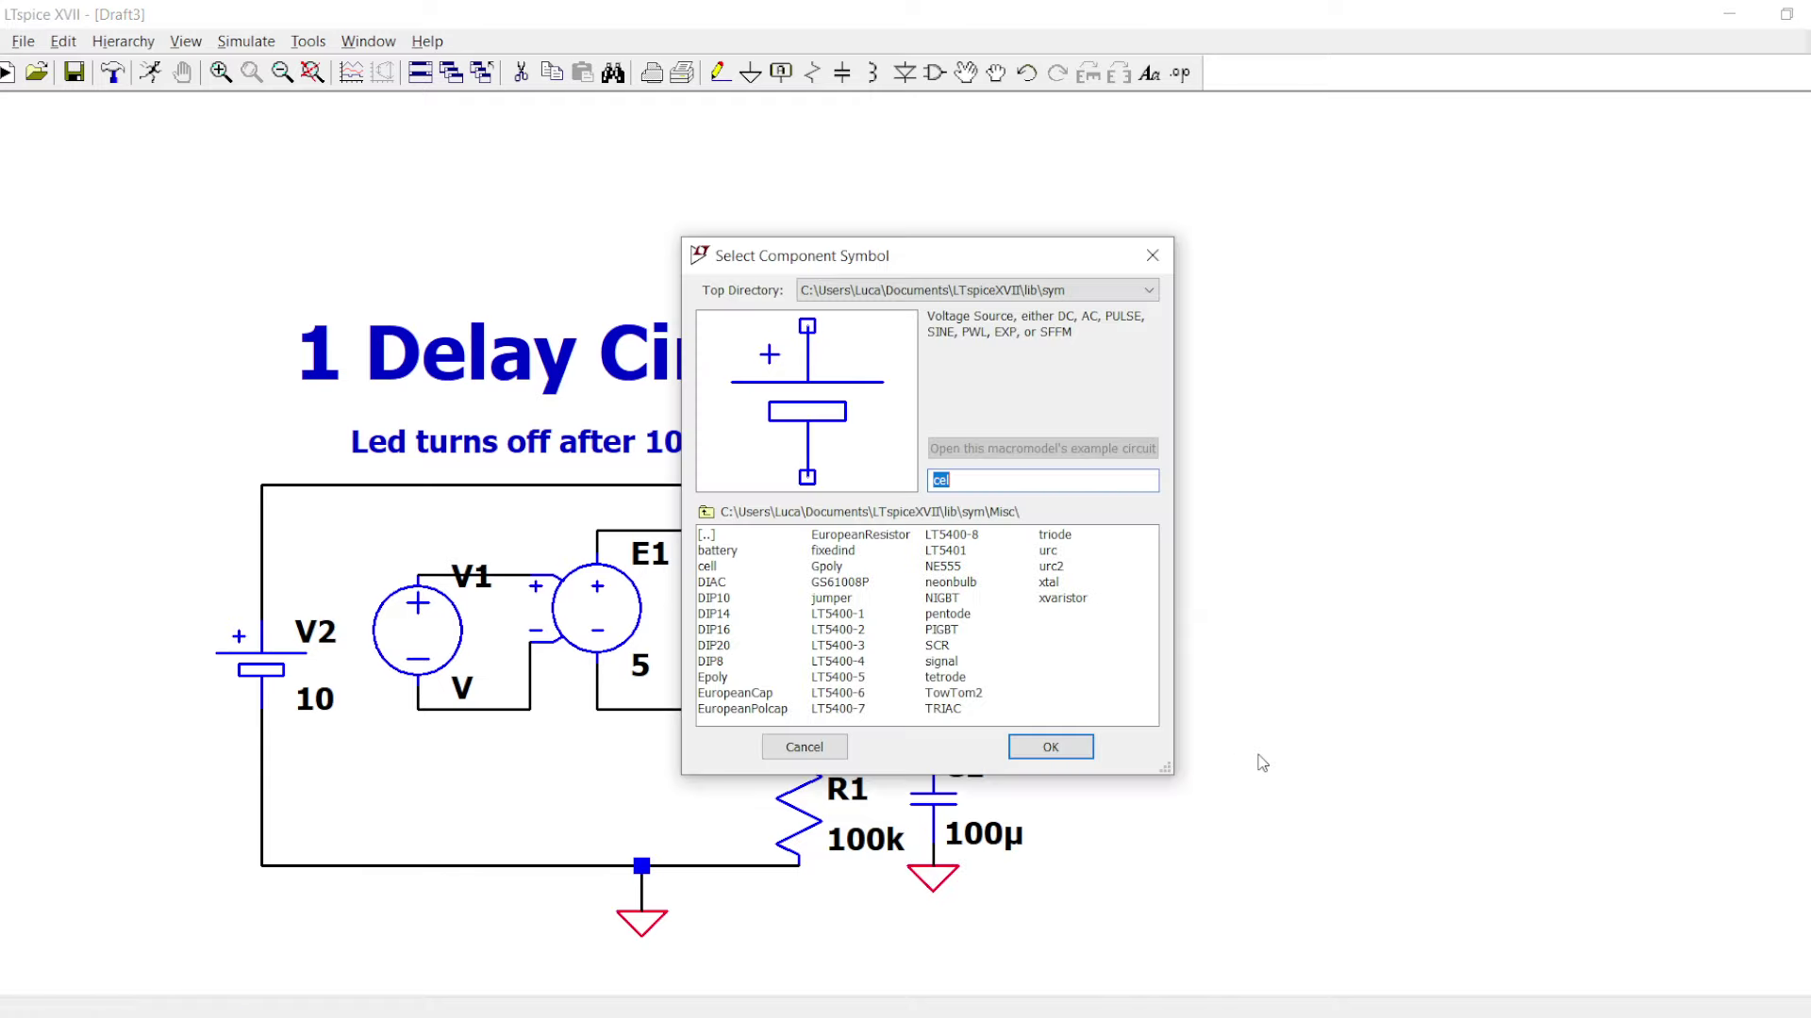
pyautogui.write('npn')
pyautogui.press('Return')
pyautogui.click(1224, 642)
pyautogui.press('Escape')
pyautogui.press('F3')
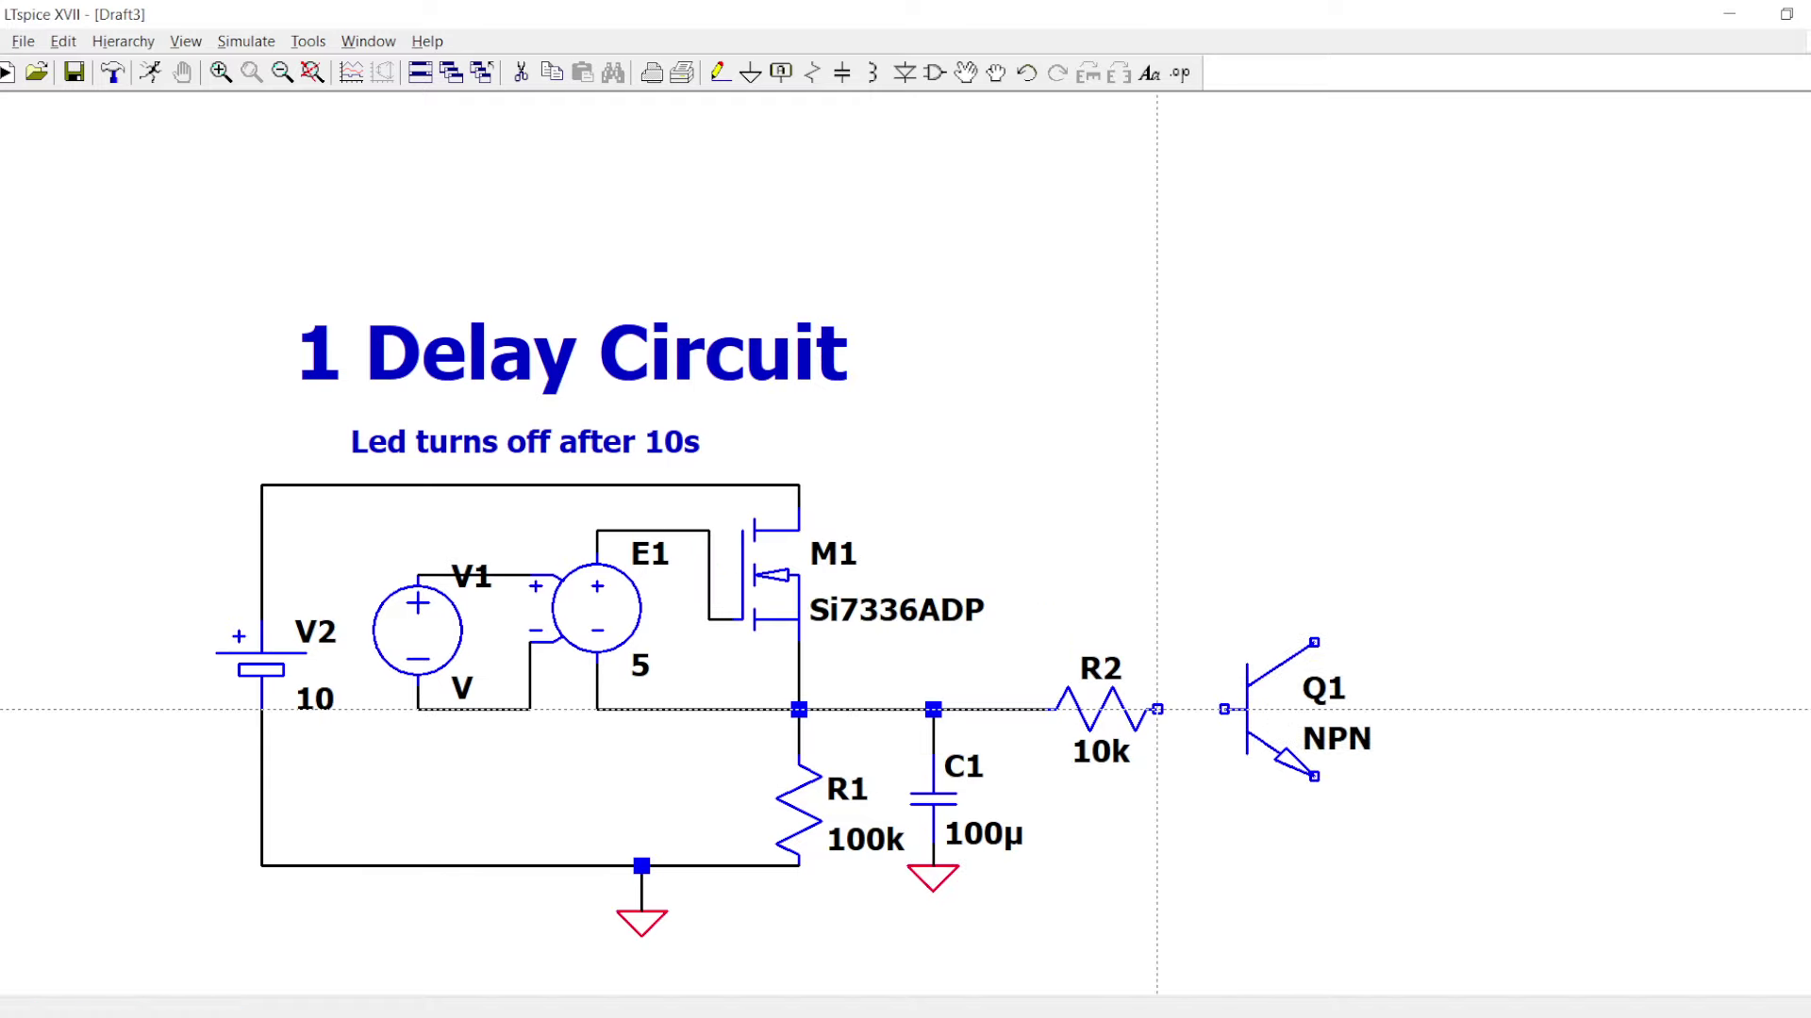
pyautogui.click(1158, 709)
pyautogui.click(1224, 709)
# - Ground the transistor's emitter and connect its collector to an extension of the supply rail from M1's drain
pyautogui.click(1314, 485)
pyautogui.click(1313, 865)
pyautogui.press('g')
pyautogui.click(1314, 866)
pyautogui.press('Escape')
pyautogui.press('F3')
pyautogui.click(799, 485)
pyautogui.click(1335, 486)
# - Insert a diode into the collector wire of Q1 directly below the supply rail
pyautogui.press('F2')
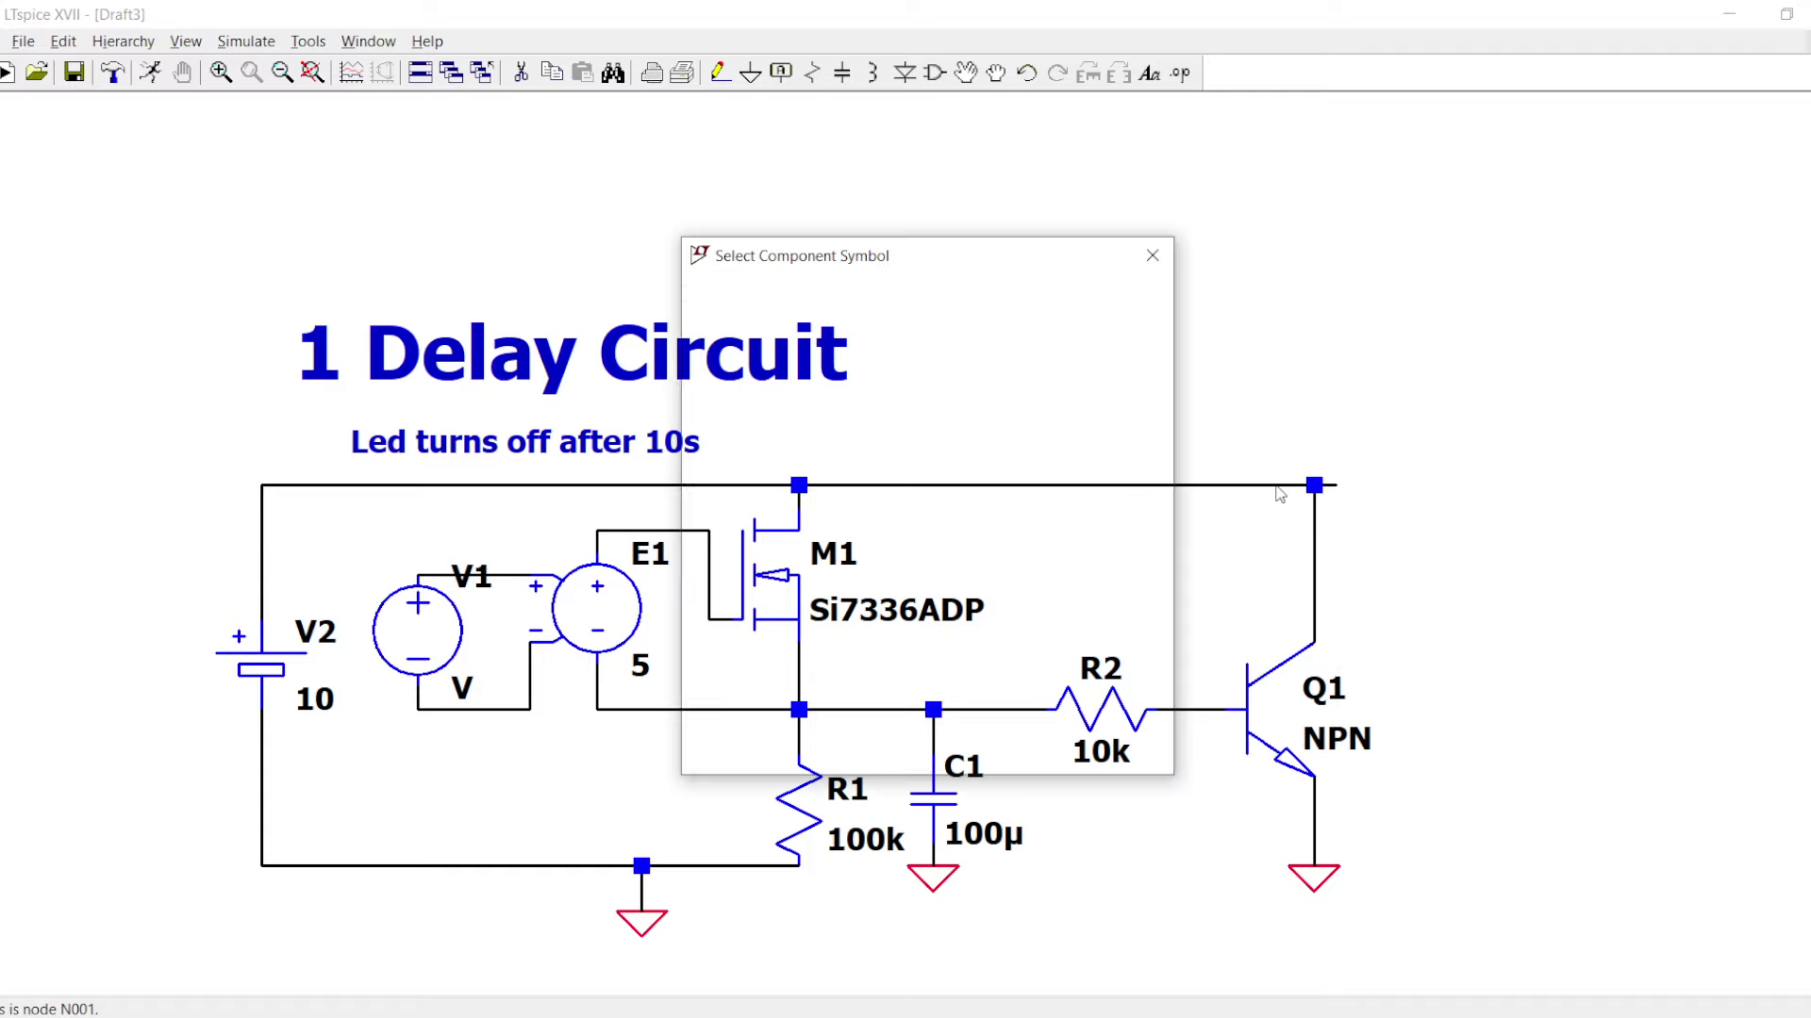
pyautogui.write('dio')
pyautogui.press('Return')
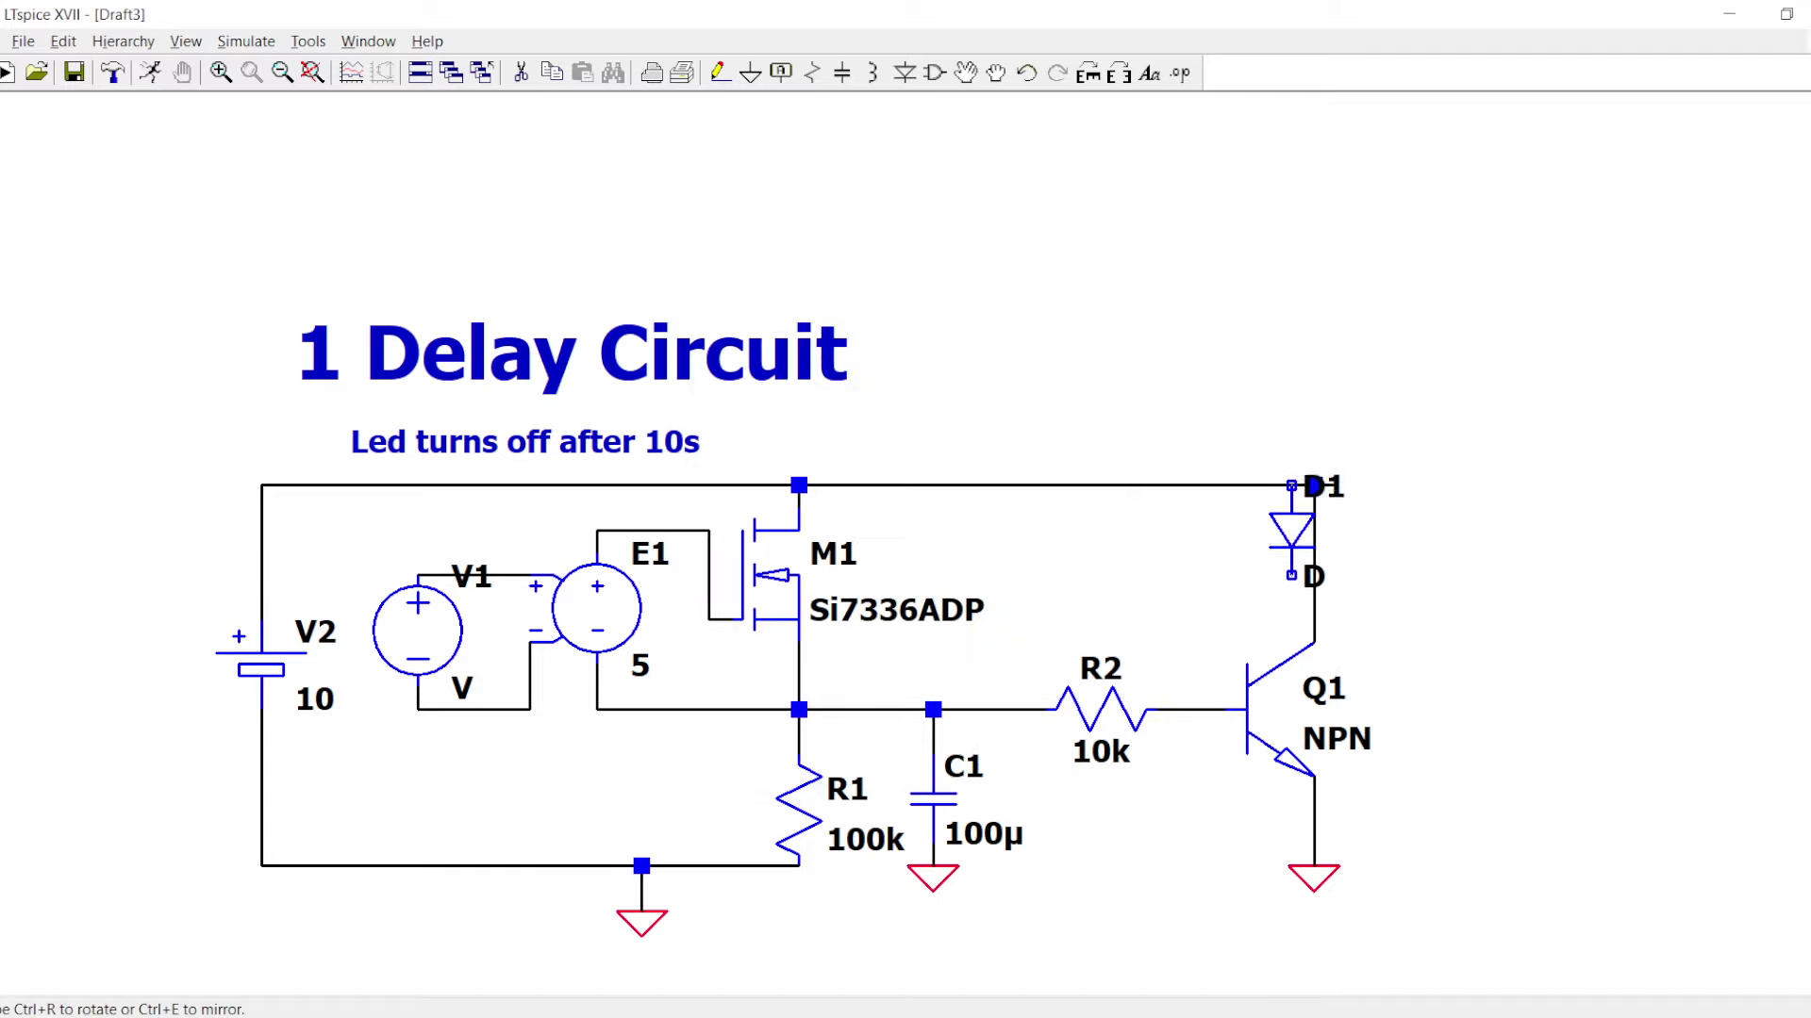
pyautogui.click(1310, 539)
pyautogui.press('Escape')
# - Assign the Nichia LED model NSPW500BS to diode D1
pyautogui.rightClick(1310, 533)
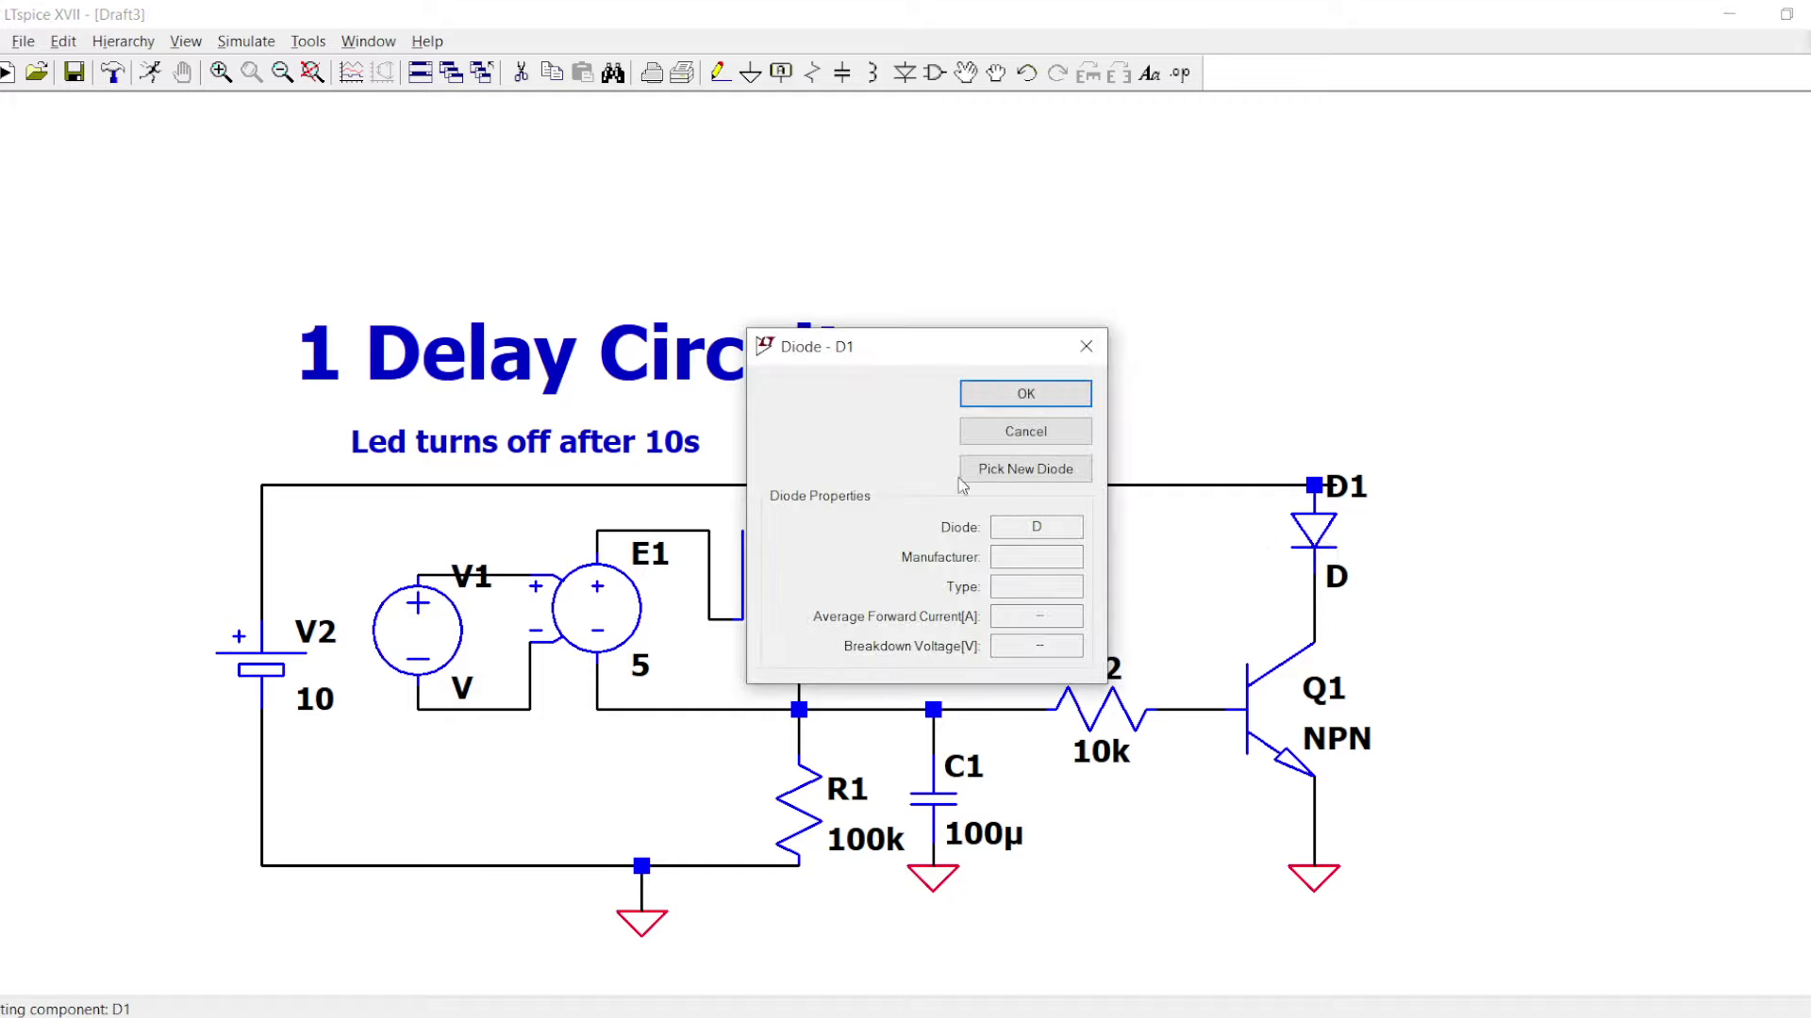
pyautogui.click(1025, 467)
pyautogui.scroll(-10, 1002, 522)
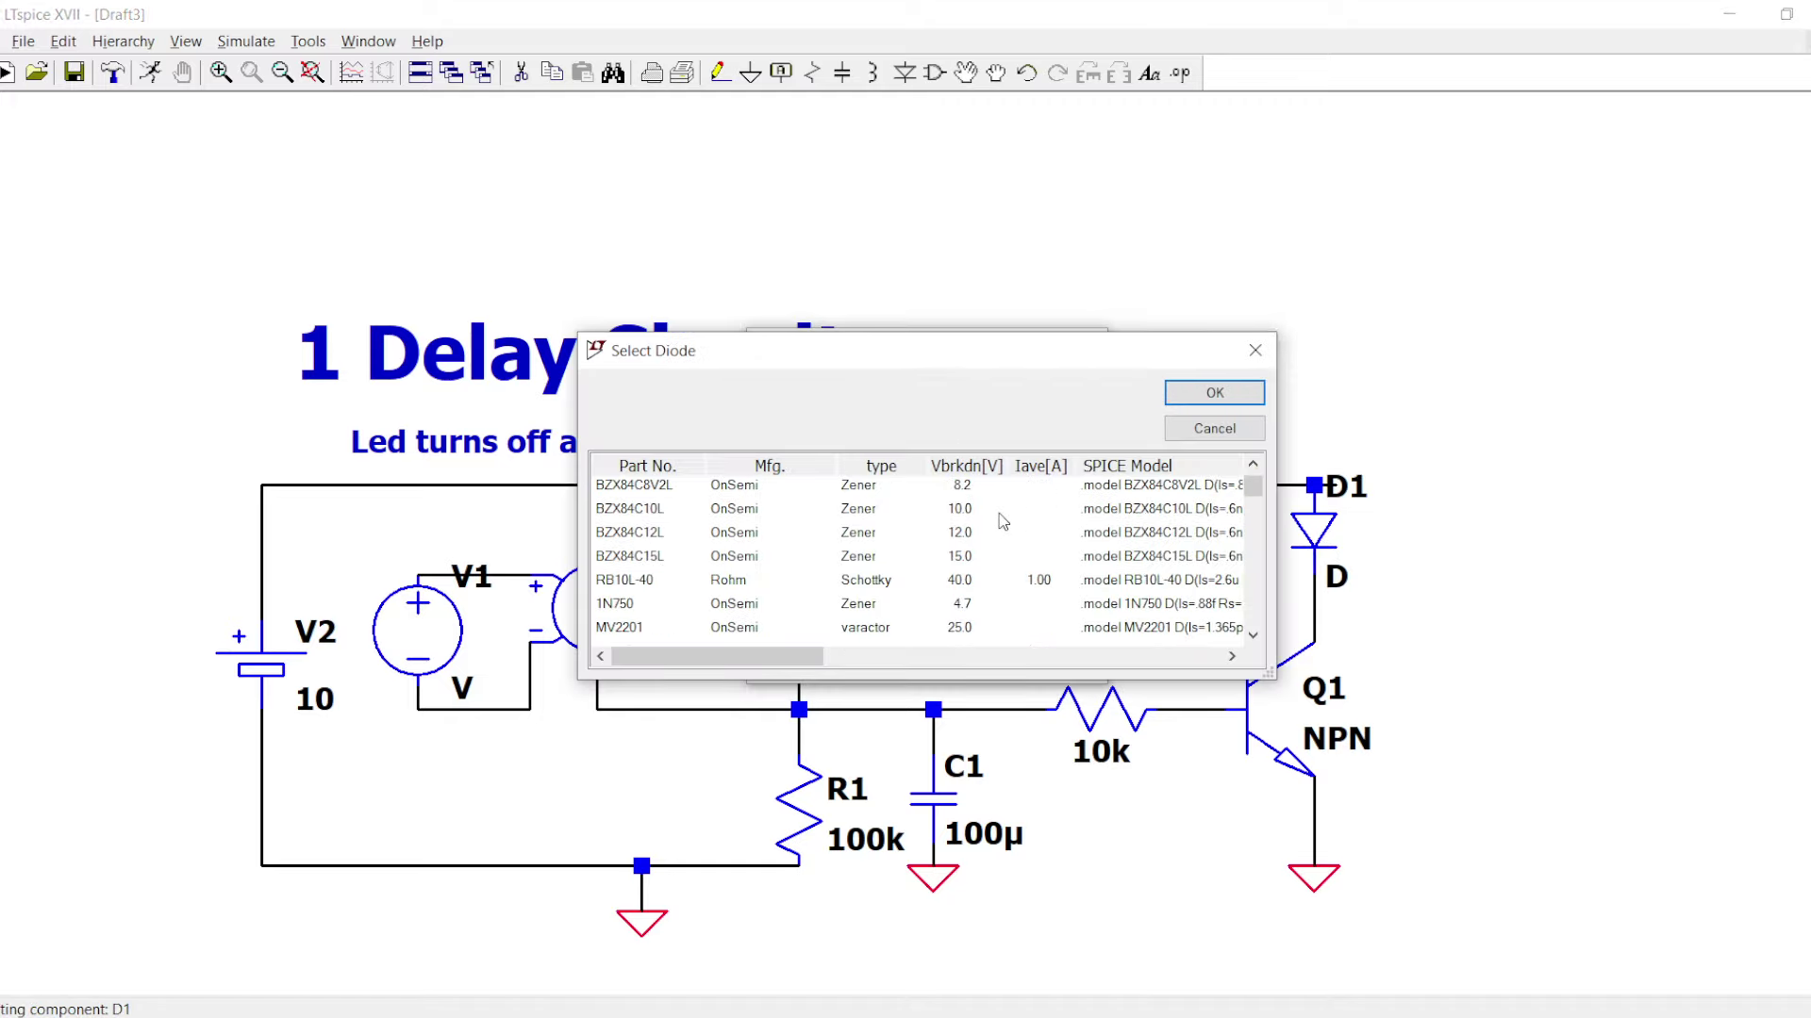
pyautogui.scroll(-6, 978, 535)
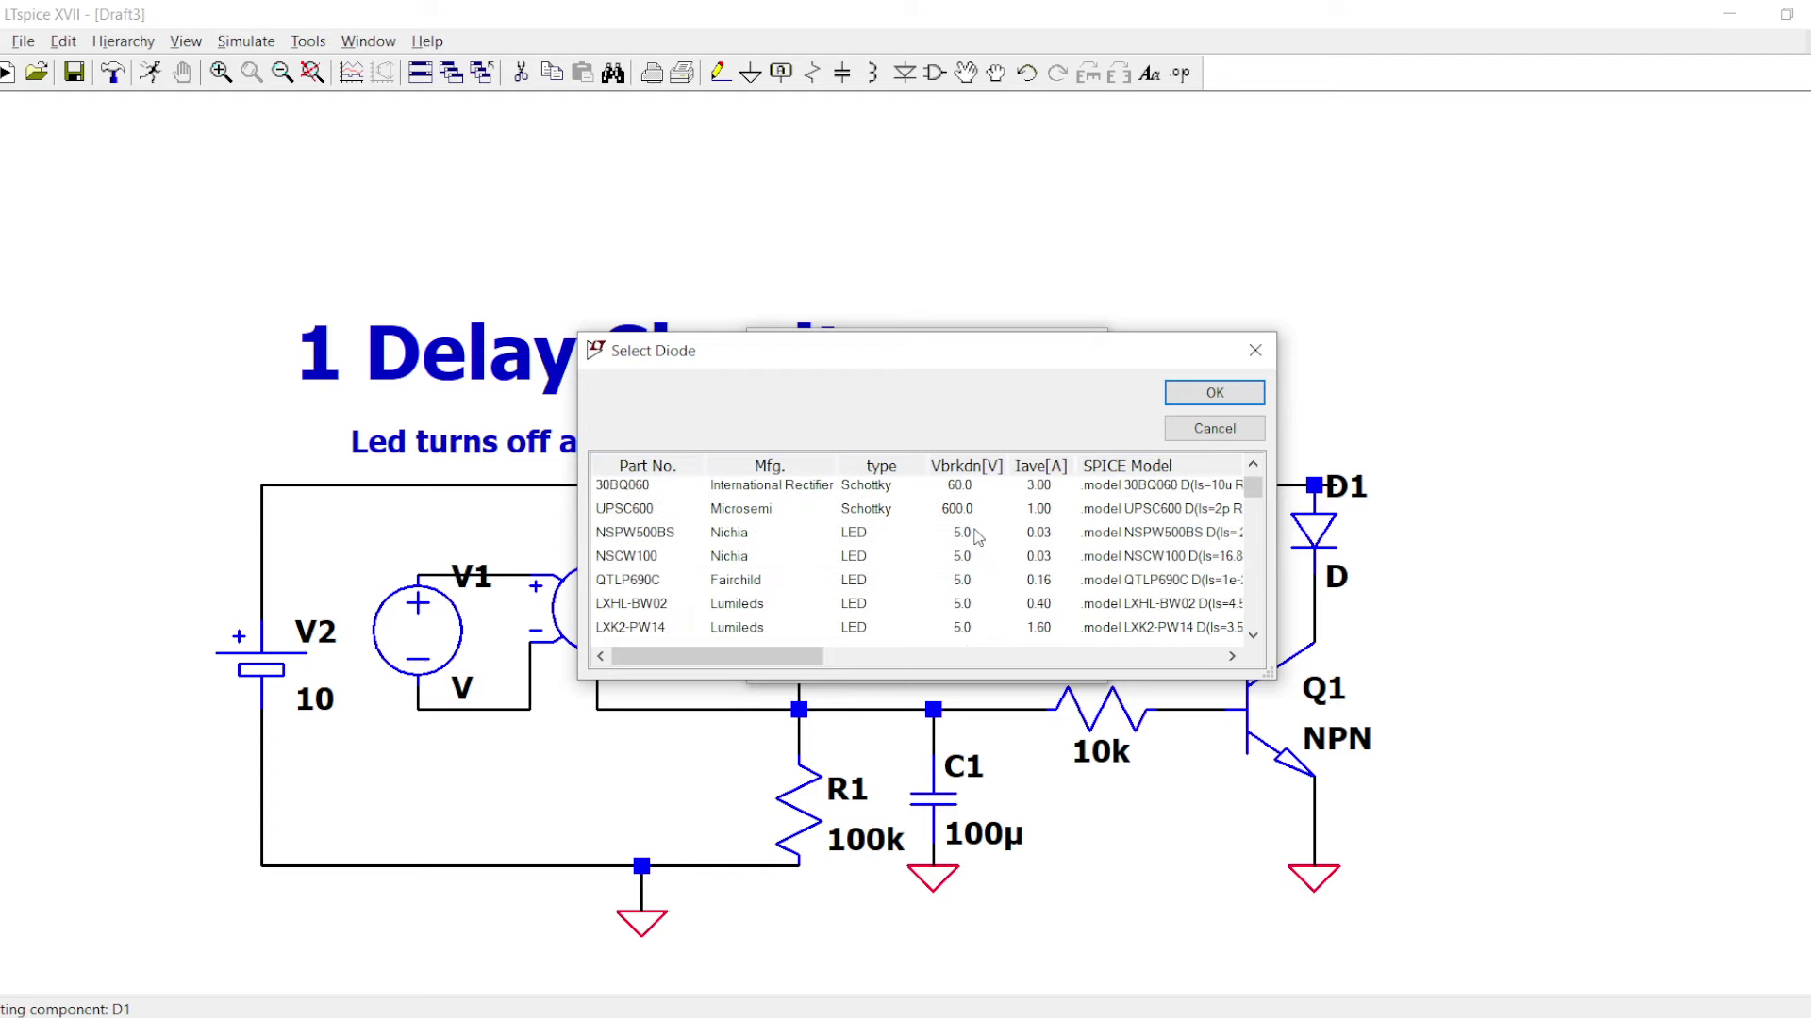
pyautogui.doubleClick(959, 533)
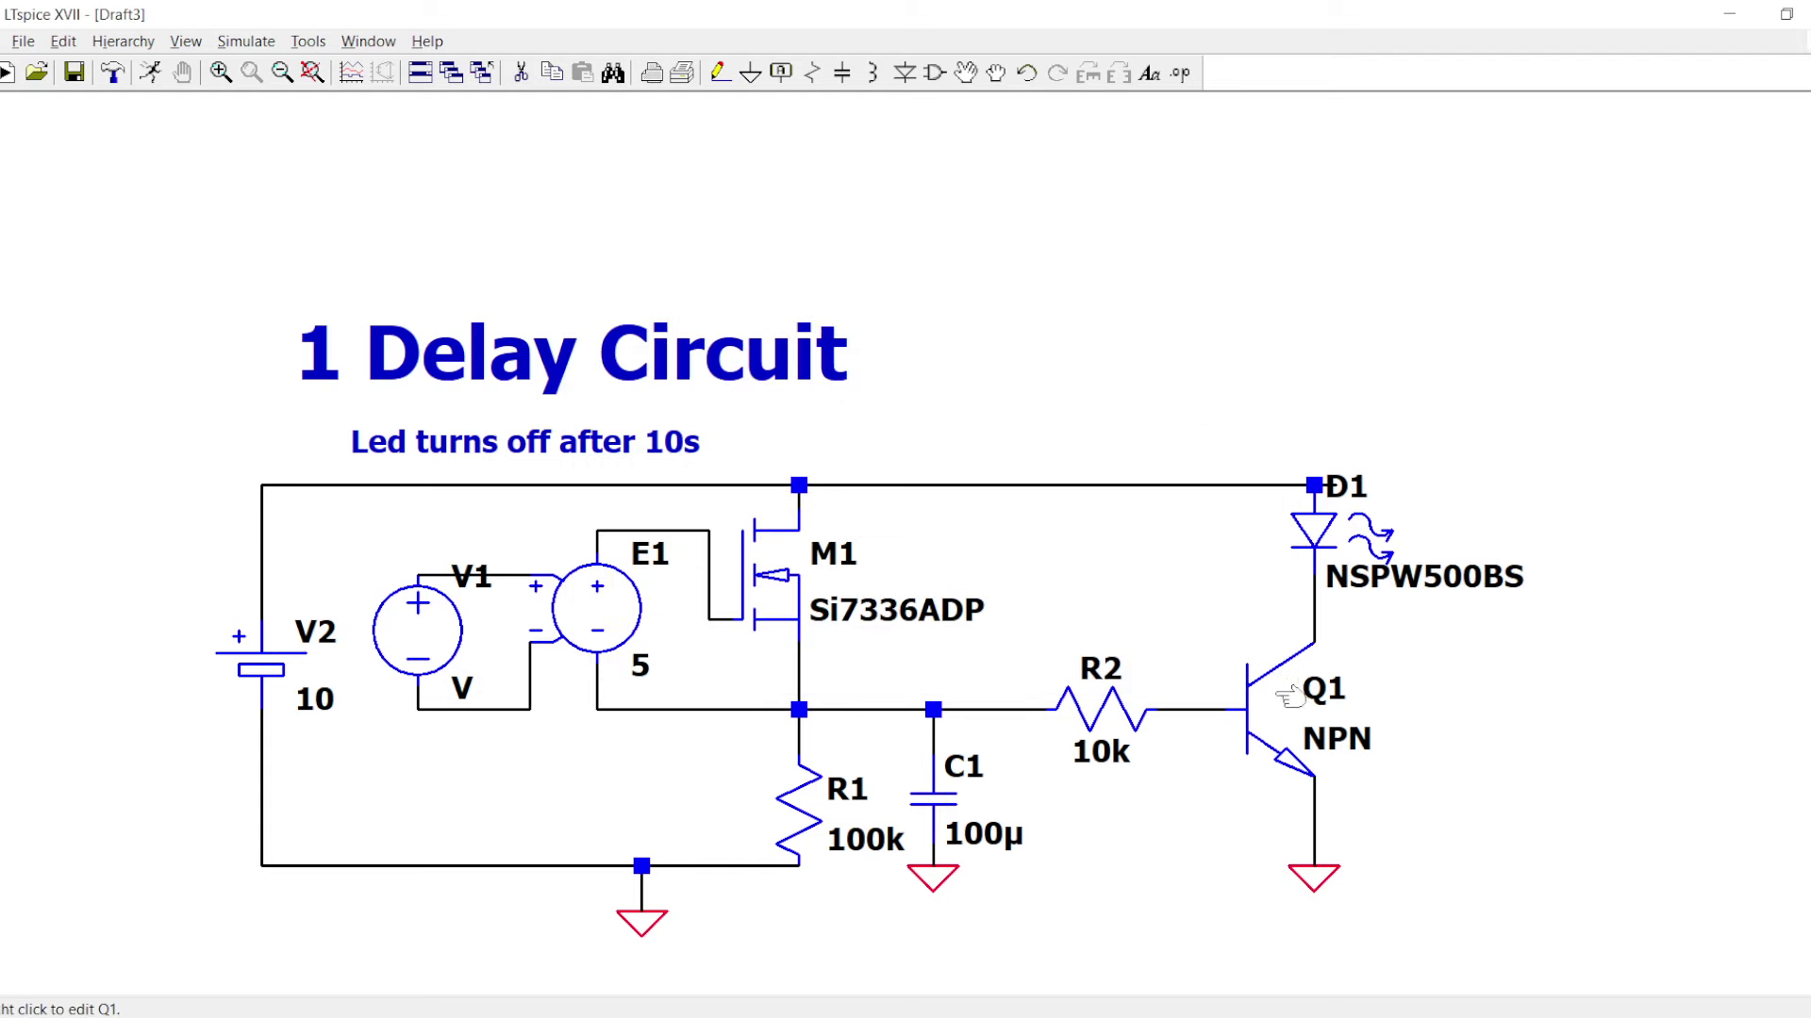
# - Lower Q1 and nudge R2 left, and insert a resistor of value 300 between the LED and Q1's collector
pyautogui.moveTo(1300, 714); pyautogui.dragTo(1299, 759)
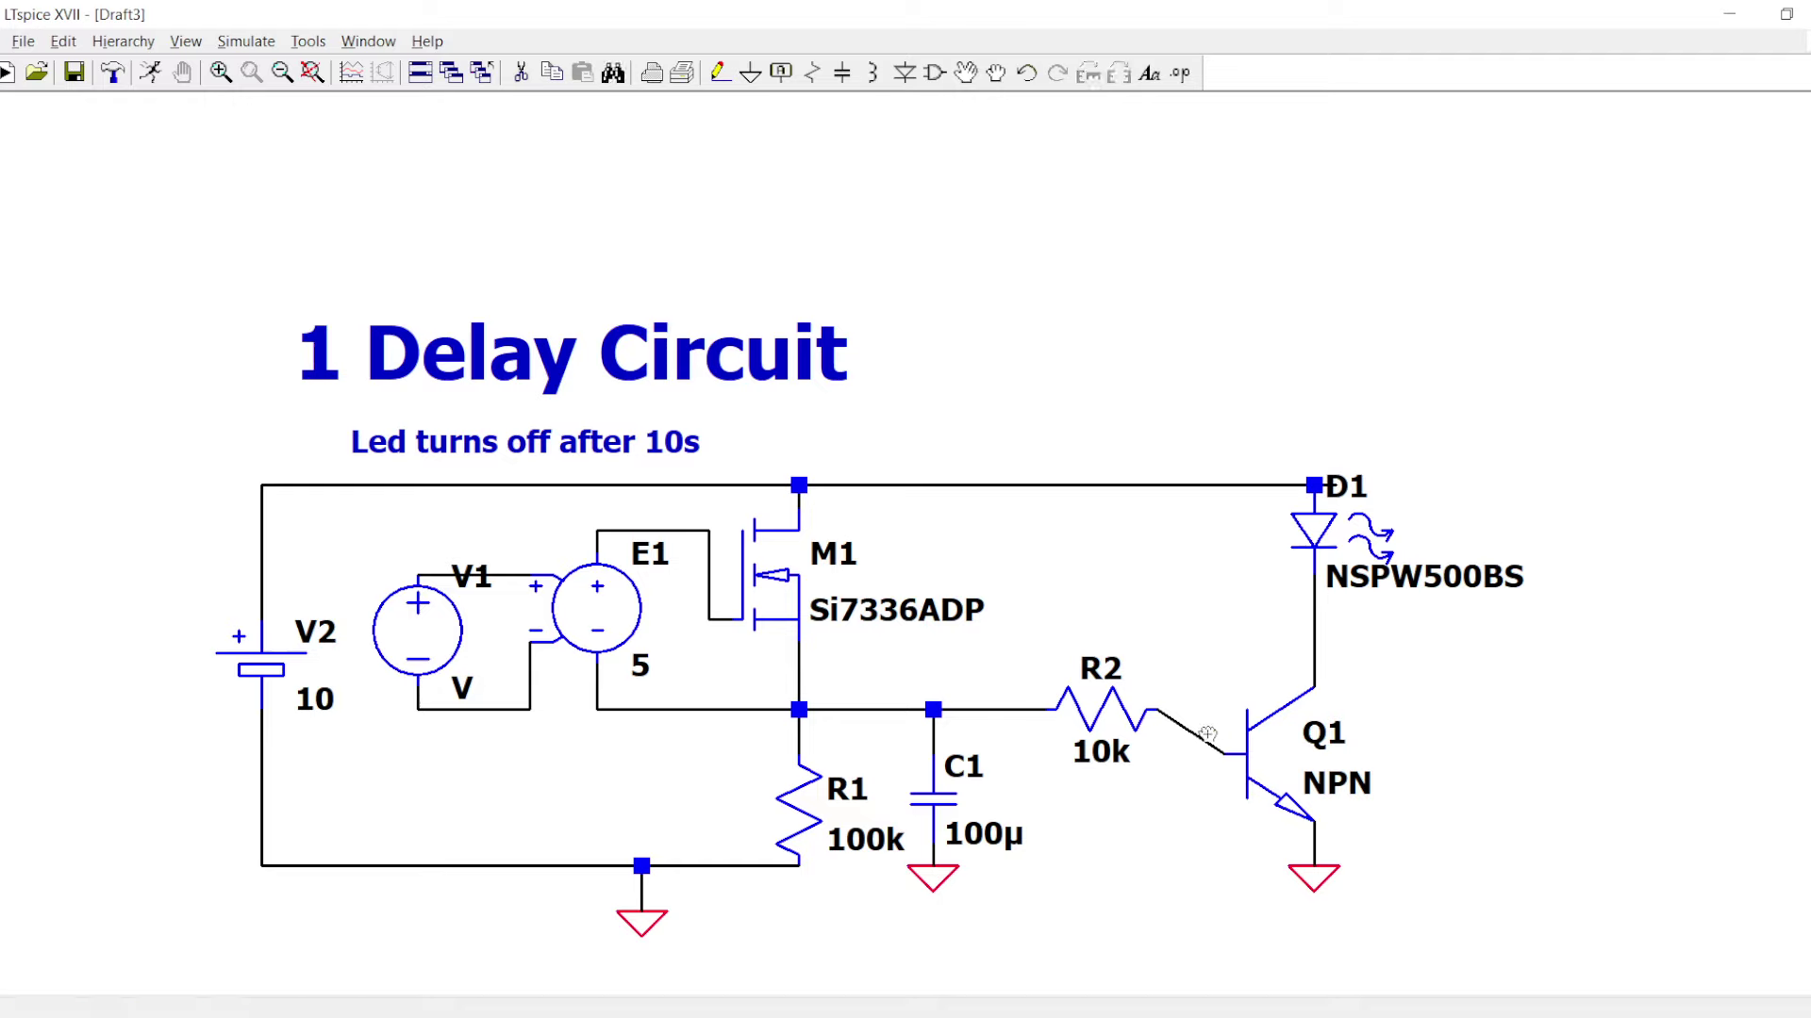
pyautogui.moveTo(1108, 722); pyautogui.dragTo(1085, 722)
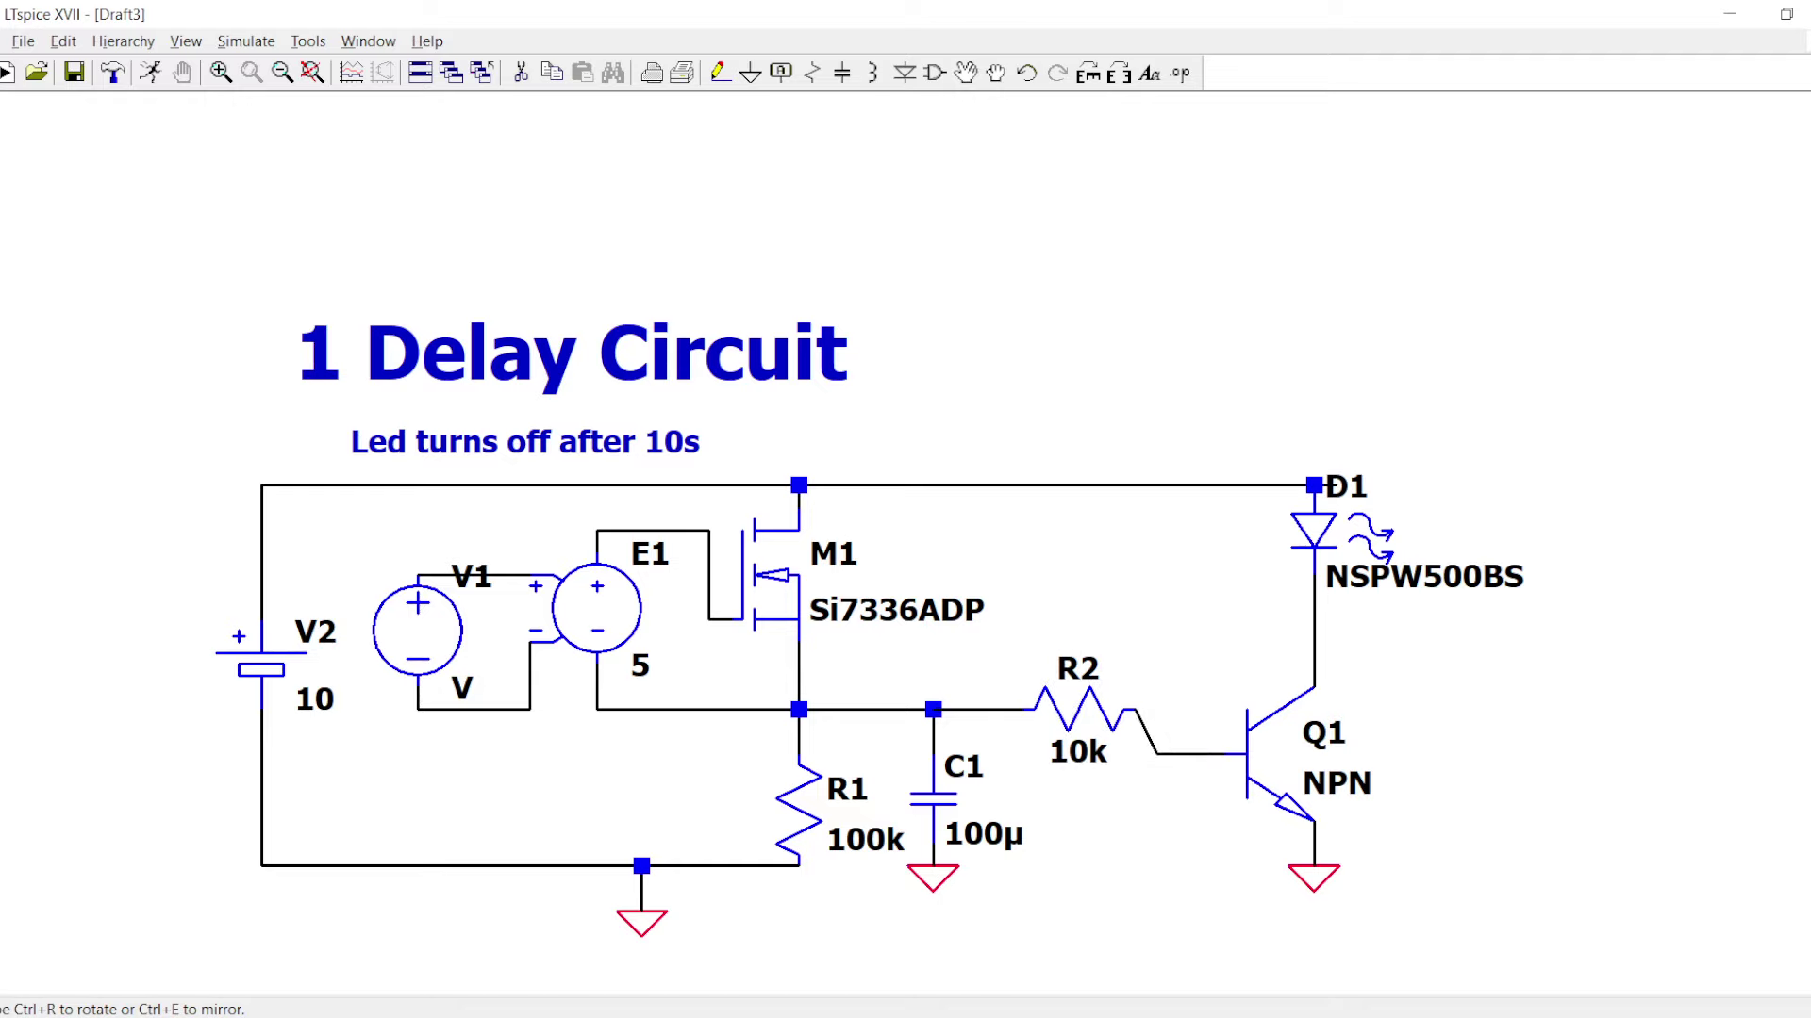
pyautogui.press('r')
pyautogui.click(1291, 653)
pyautogui.press('Escape')
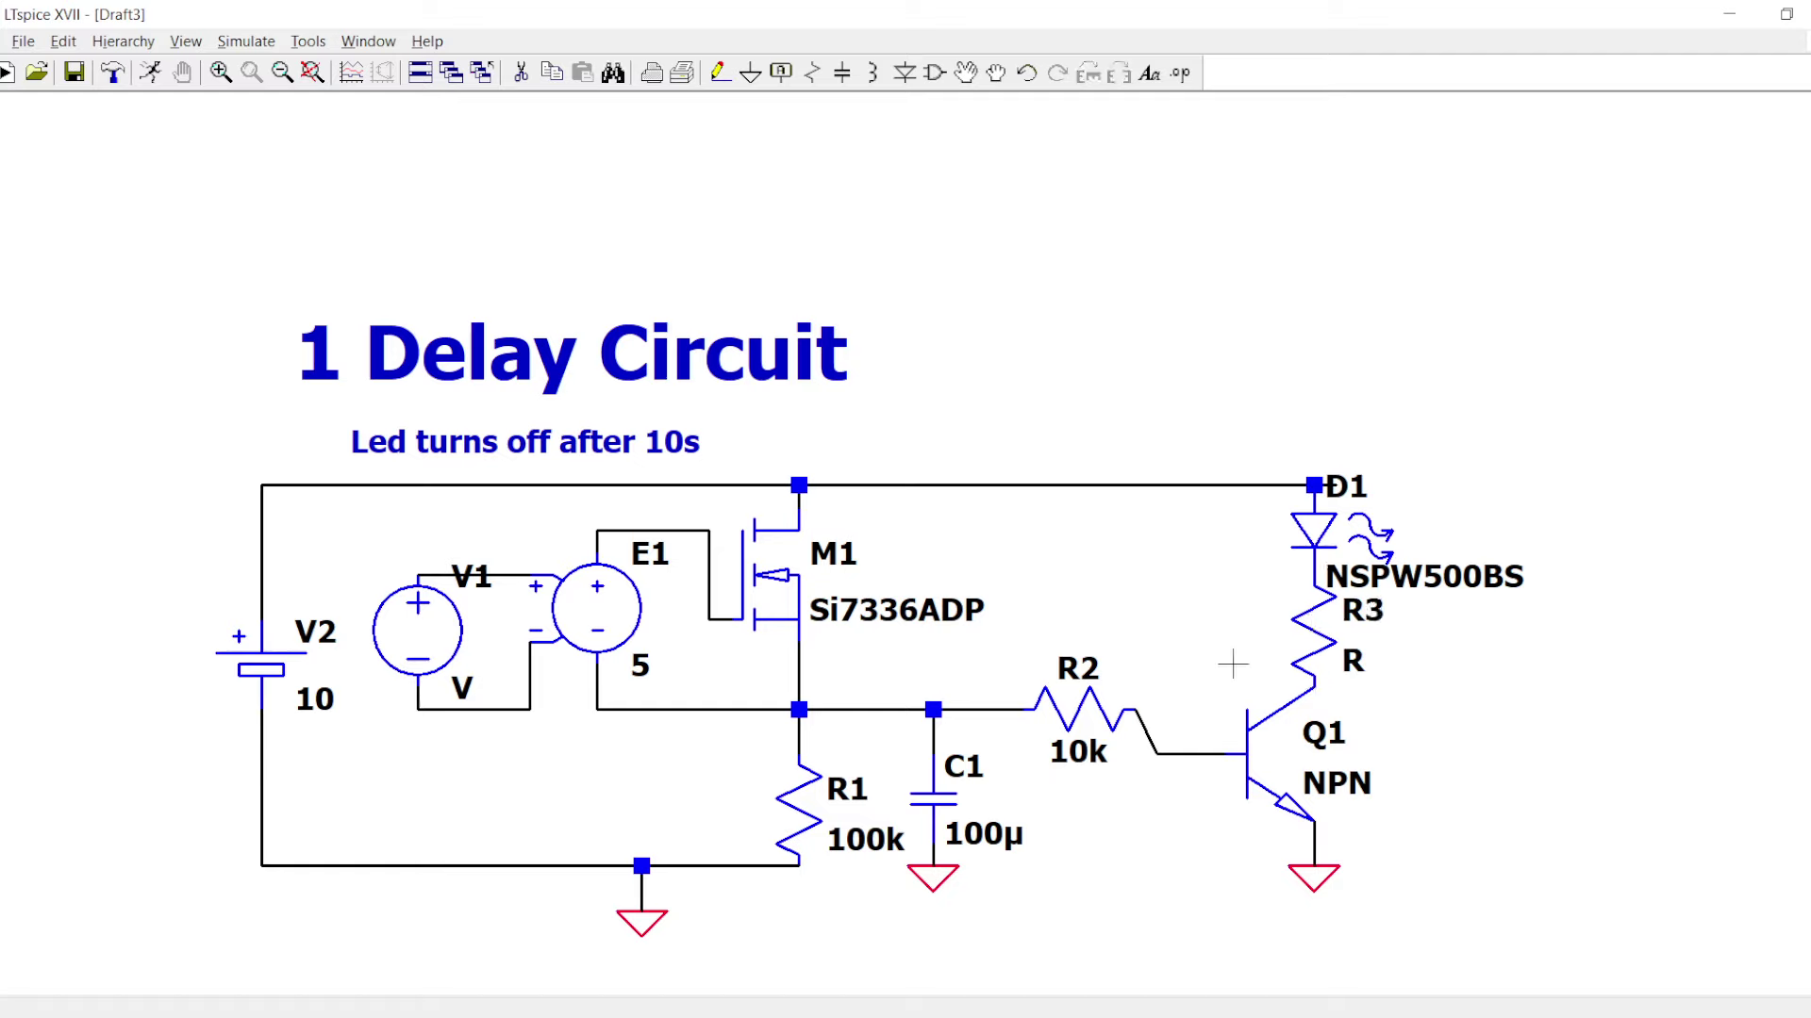
pyautogui.rightClick(1351, 663)
pyautogui.write('300')
pyautogui.press('Return')
# - Define V1 as a pulse source with the parameters PULSE(0 1 0 1n 1n 1m 10m)
pyautogui.rightClick(439, 641)
pyautogui.click(1086, 558)
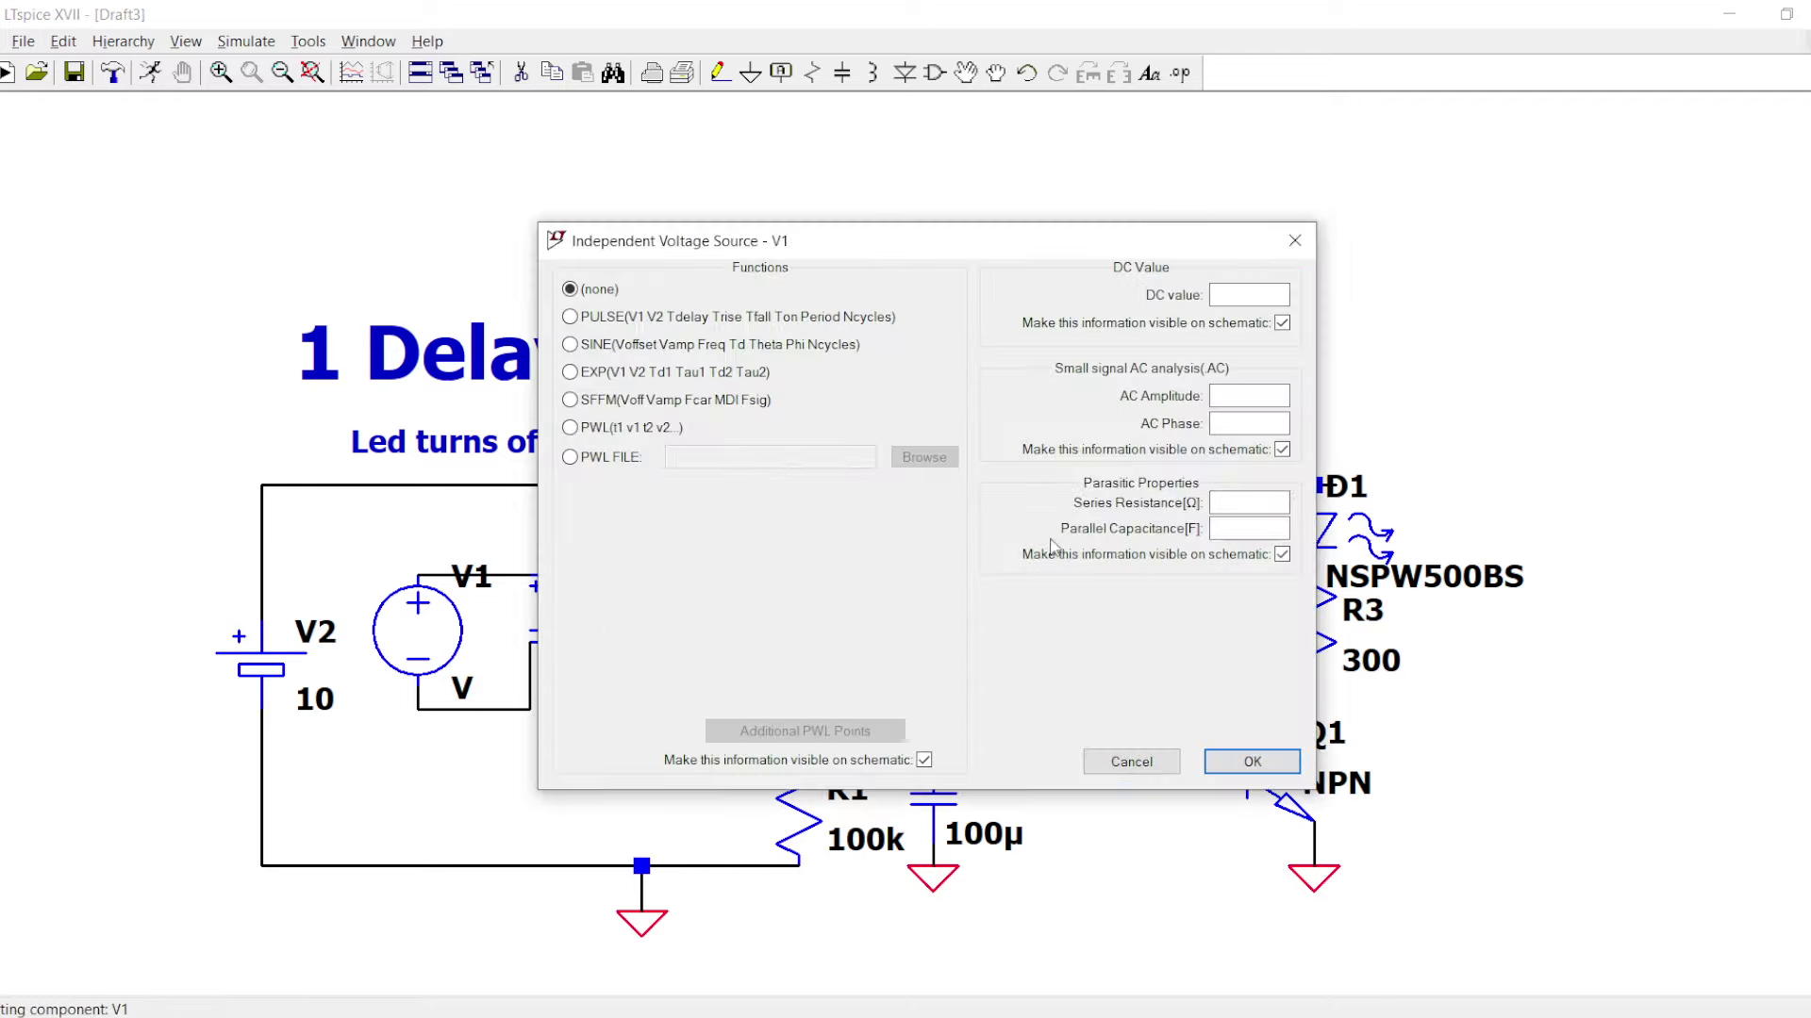
pyautogui.click(609, 316)
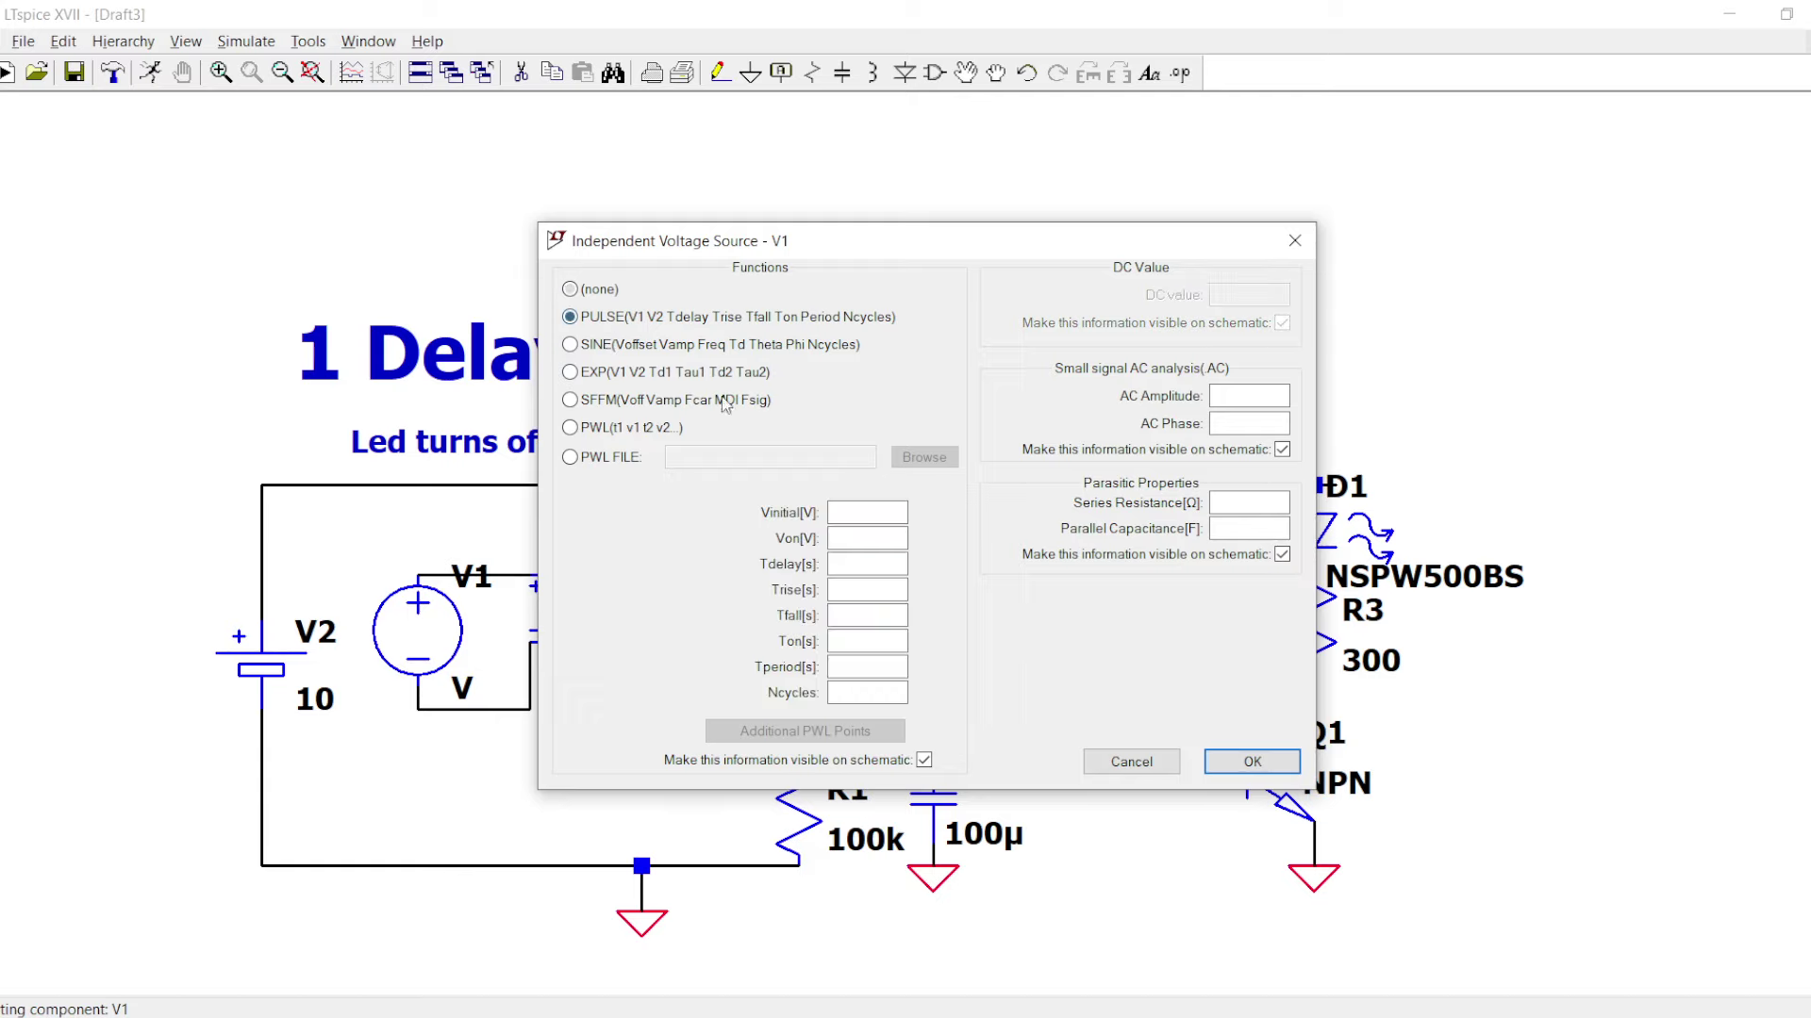
pyautogui.click(877, 537)
pyautogui.moveTo(819, 234); pyautogui.dragTo(1052, 225)
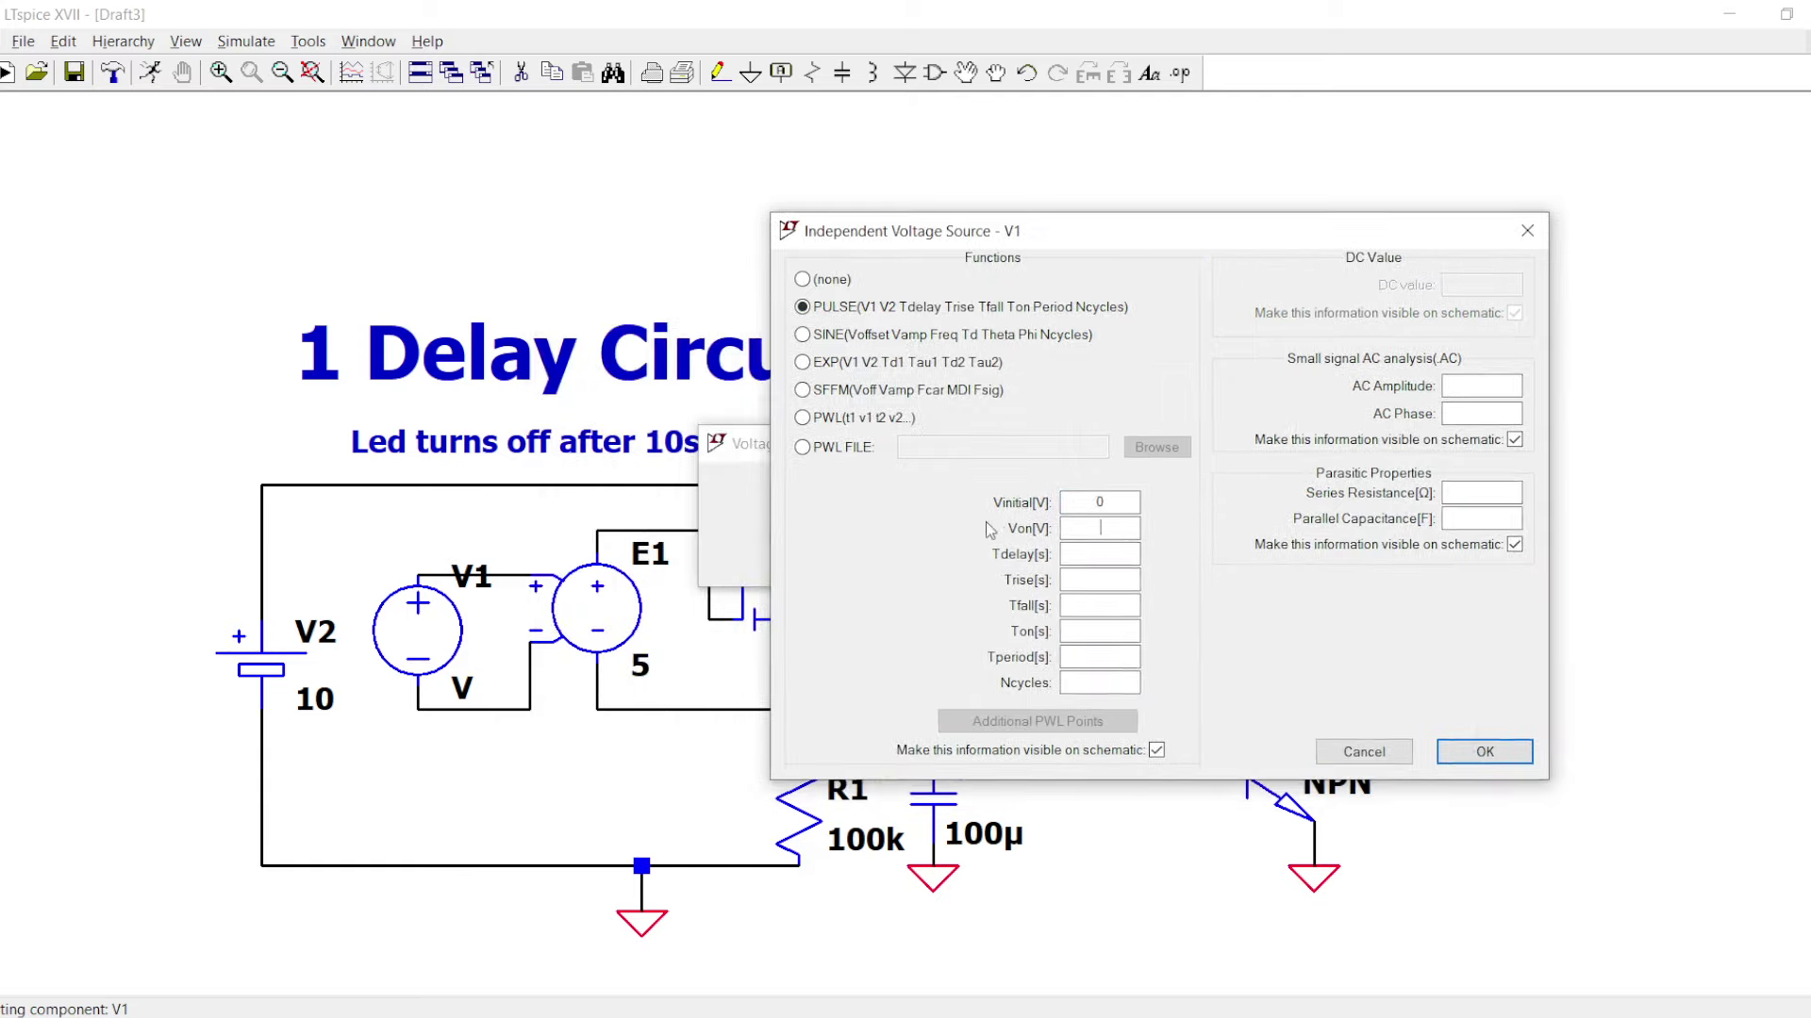
pyautogui.click(1090, 583)
pyautogui.write('1')
pyautogui.click(1476, 749)
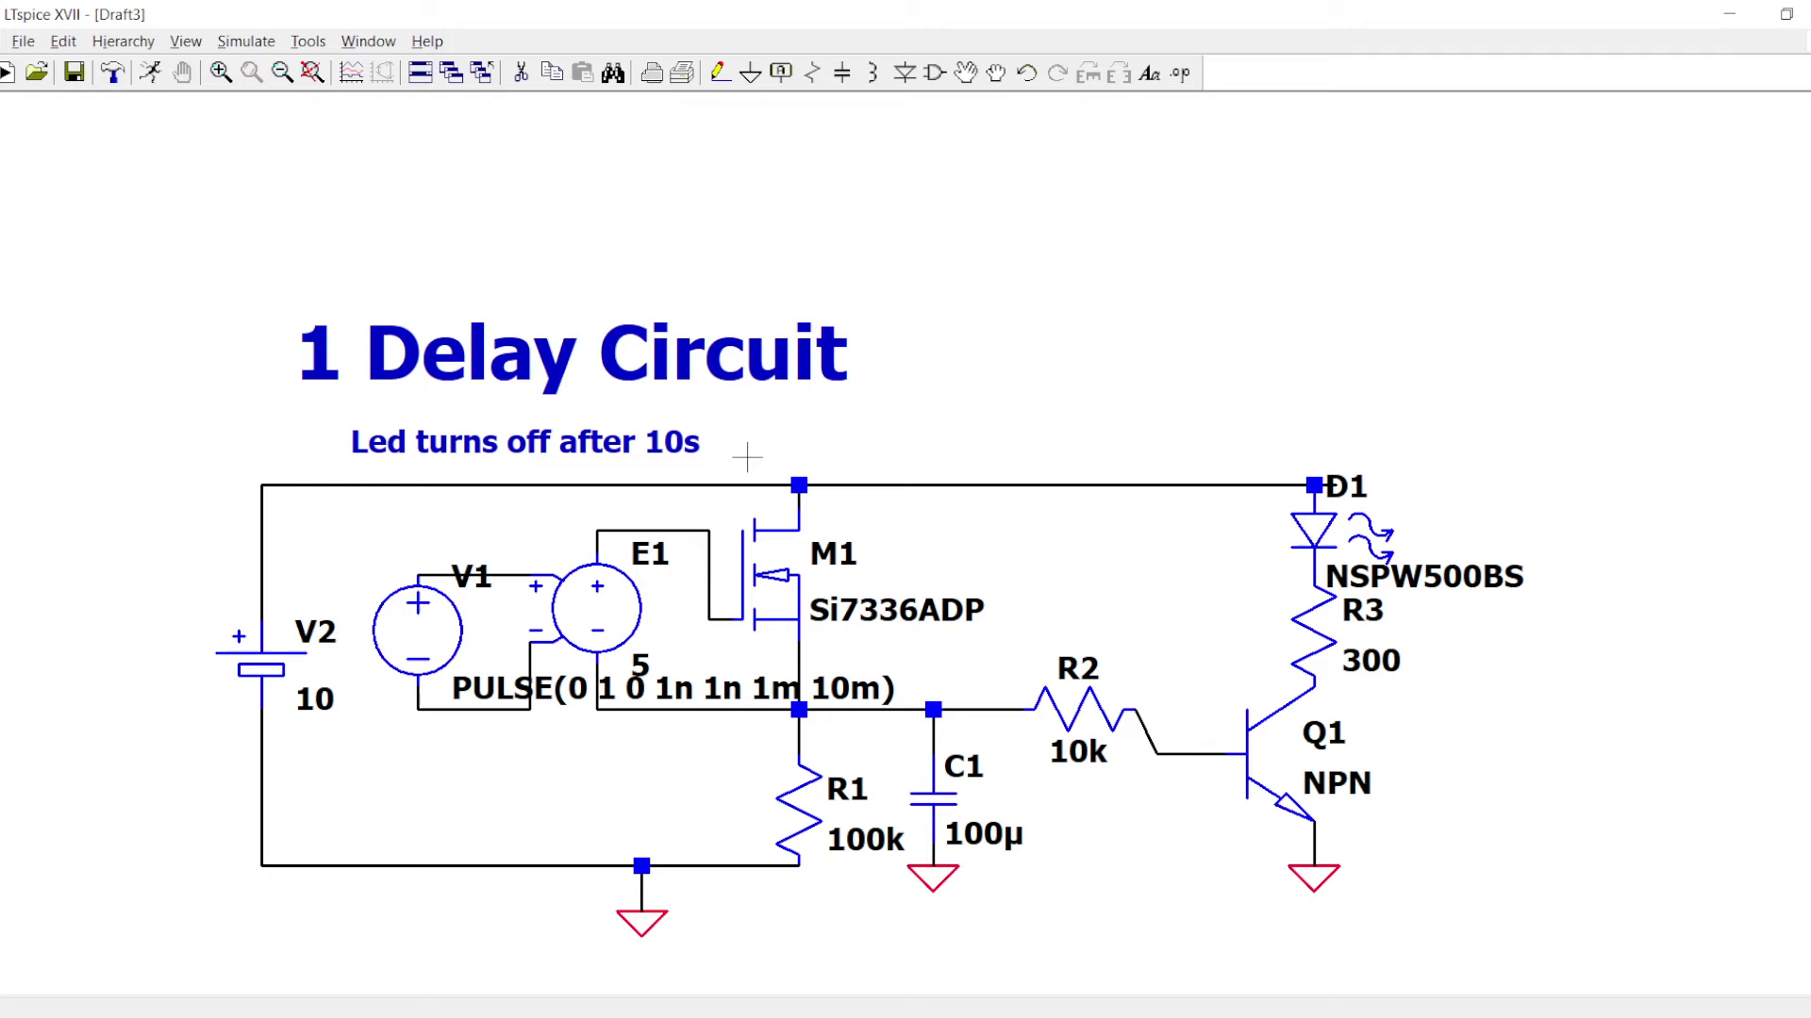
# - Run a transient simulation with a stop time of 20 s
pyautogui.click(150, 74)
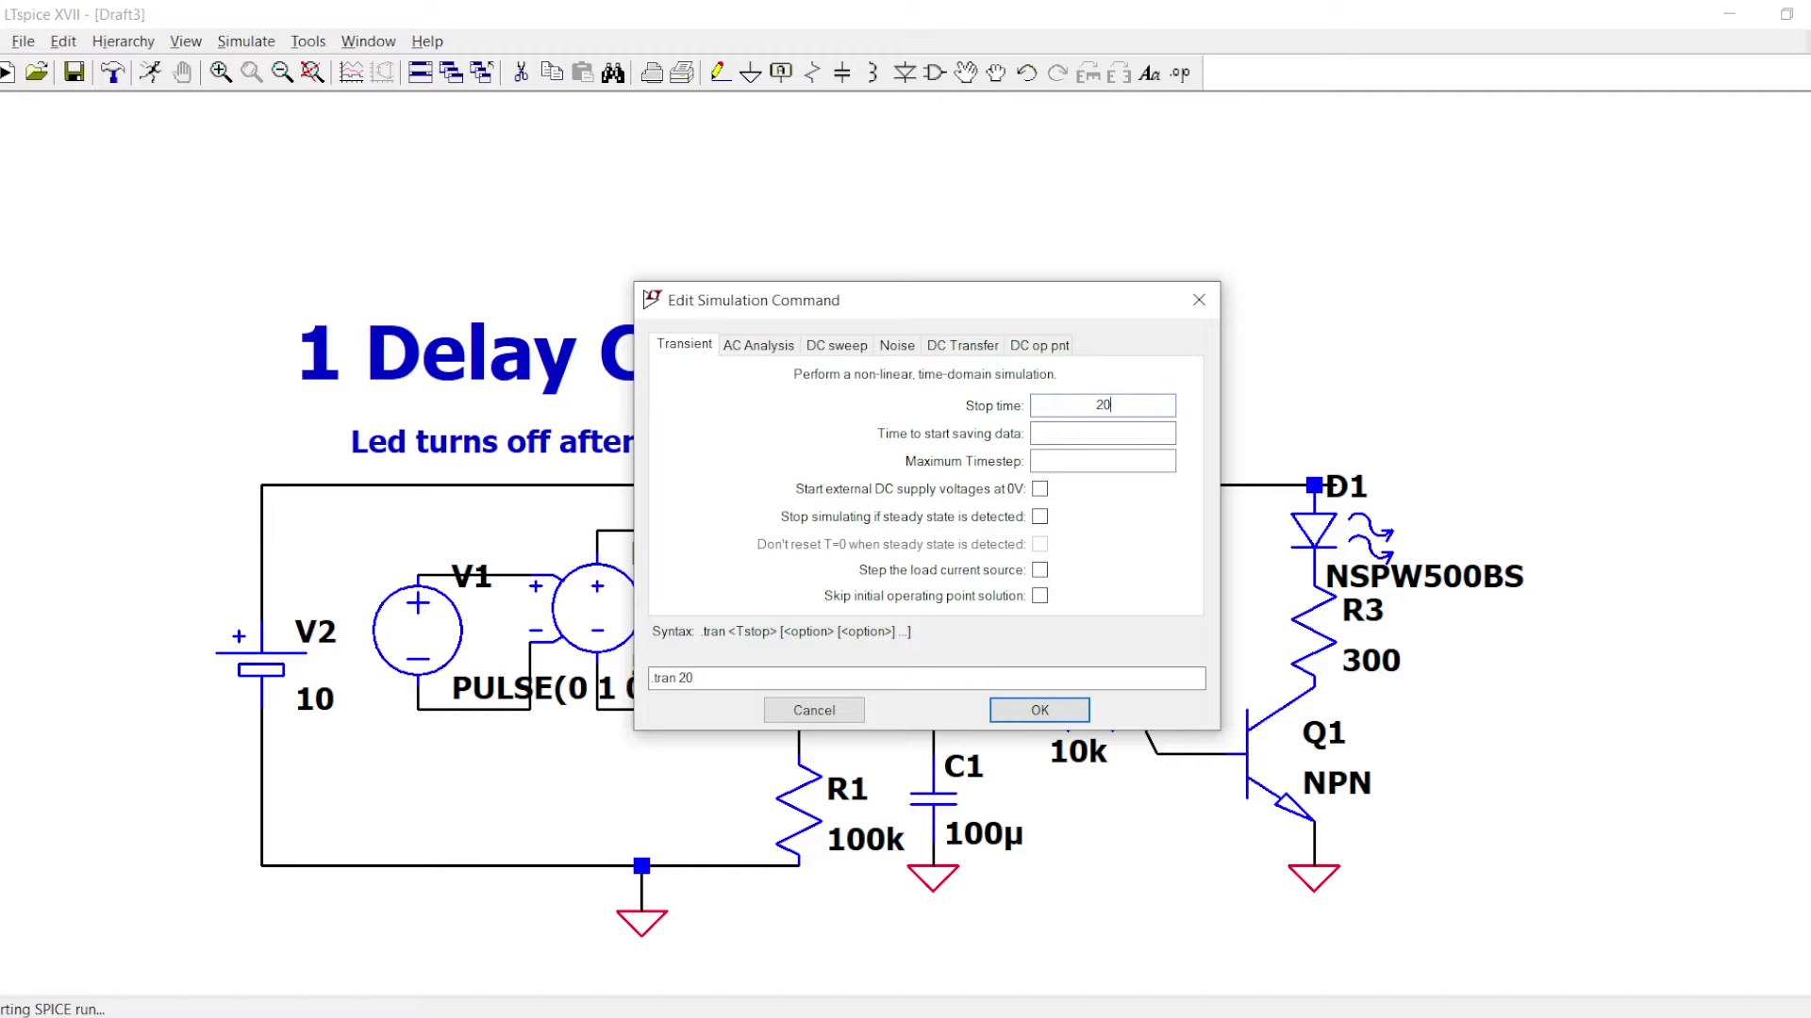
pyautogui.press('Return')
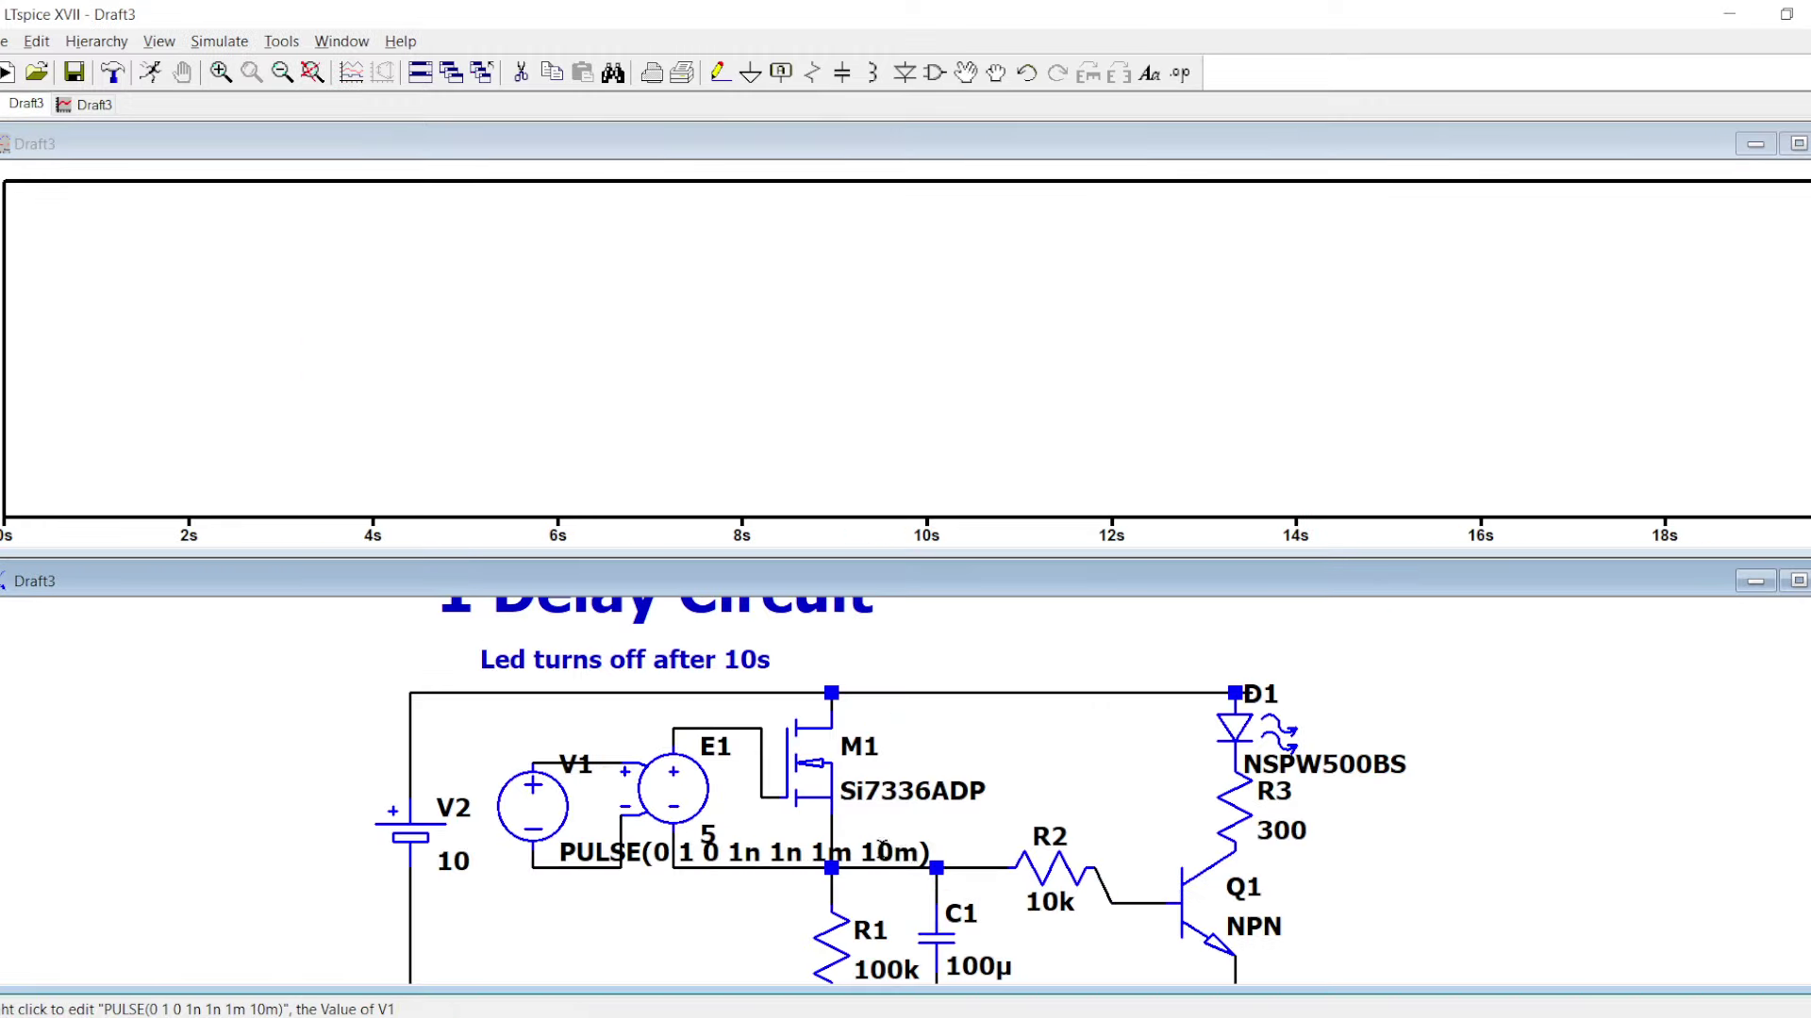
# - Connect V1's negative terminal to a new ground and plot the voltage at its positive terminal
pyautogui.scroll(2, 882, 847)
pyautogui.scroll(-1, 622, 834)
pyautogui.moveTo(510, 925); pyautogui.dragTo(546, 838)
pyautogui.press('F3')
pyautogui.click(498, 780)
pyautogui.click(498, 823)
pyautogui.press('g')
pyautogui.click(498, 824)
pyautogui.press('Escape')
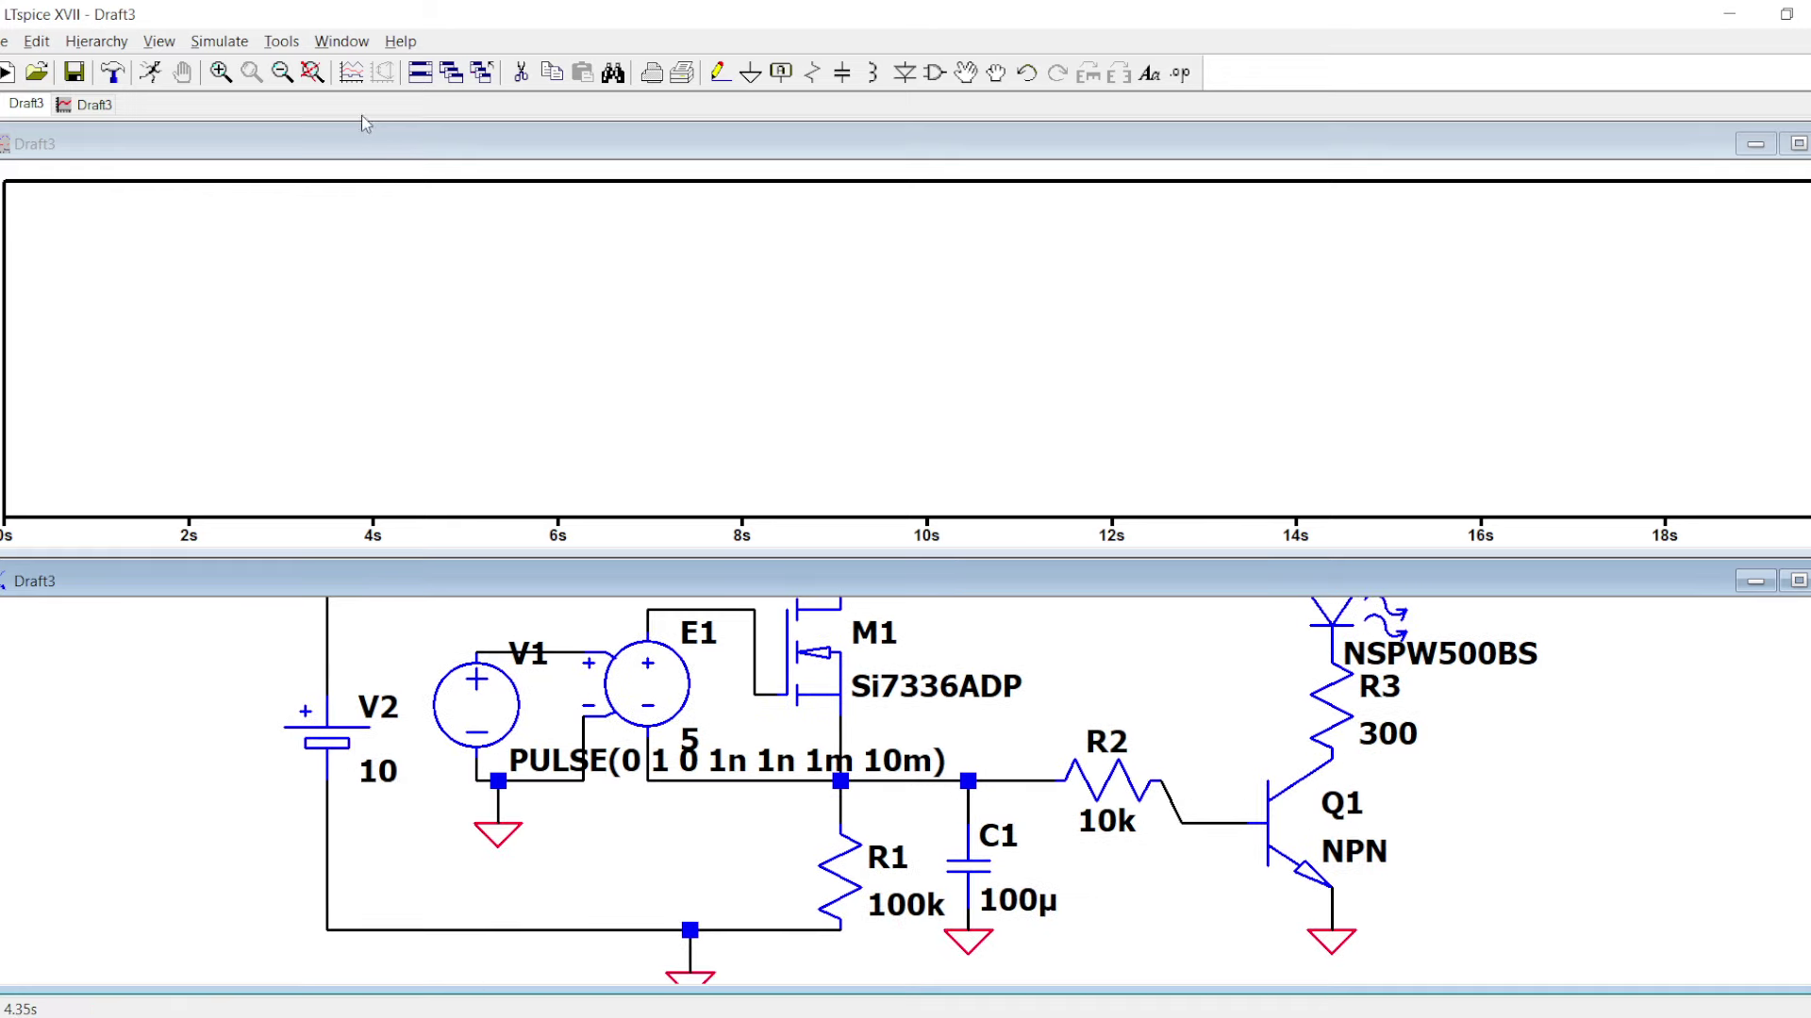
pyautogui.click(558, 650)
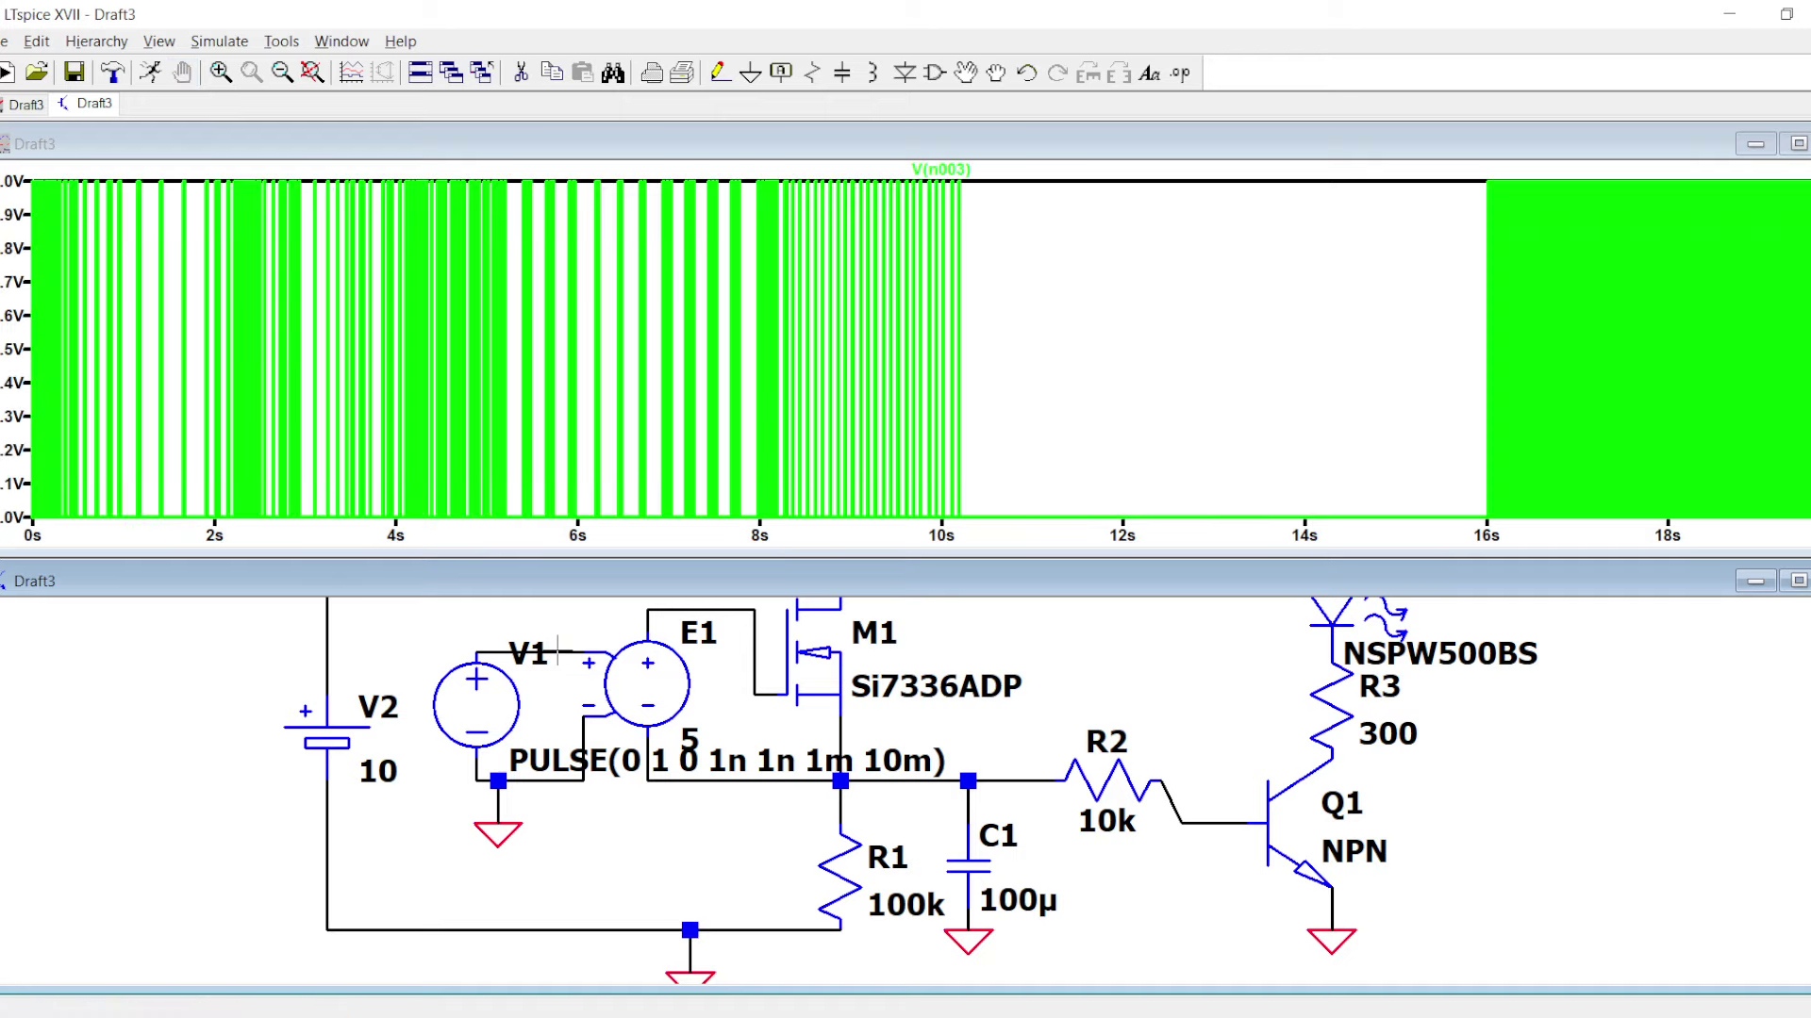
# - Set V1's pulse period to 100 s and rerun the simulation
pyautogui.rightClick(504, 708)
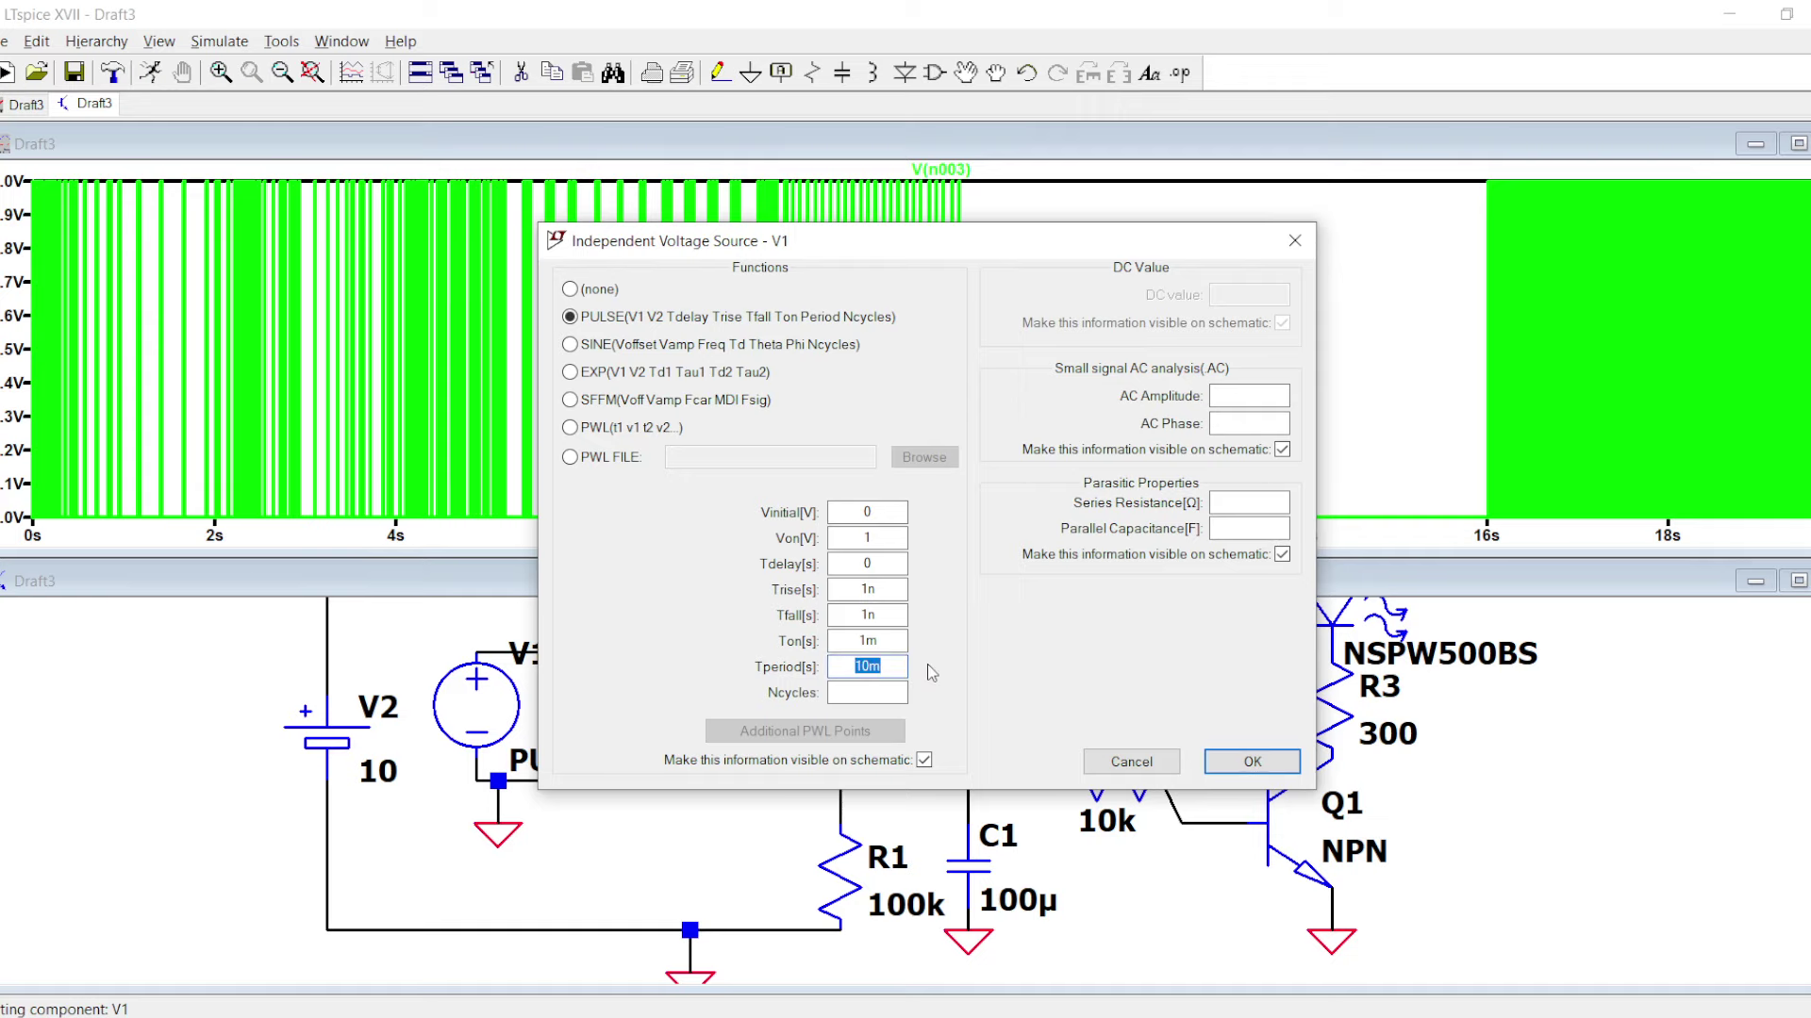
pyautogui.write('100')
pyautogui.press('Return')
pyautogui.click(149, 72)
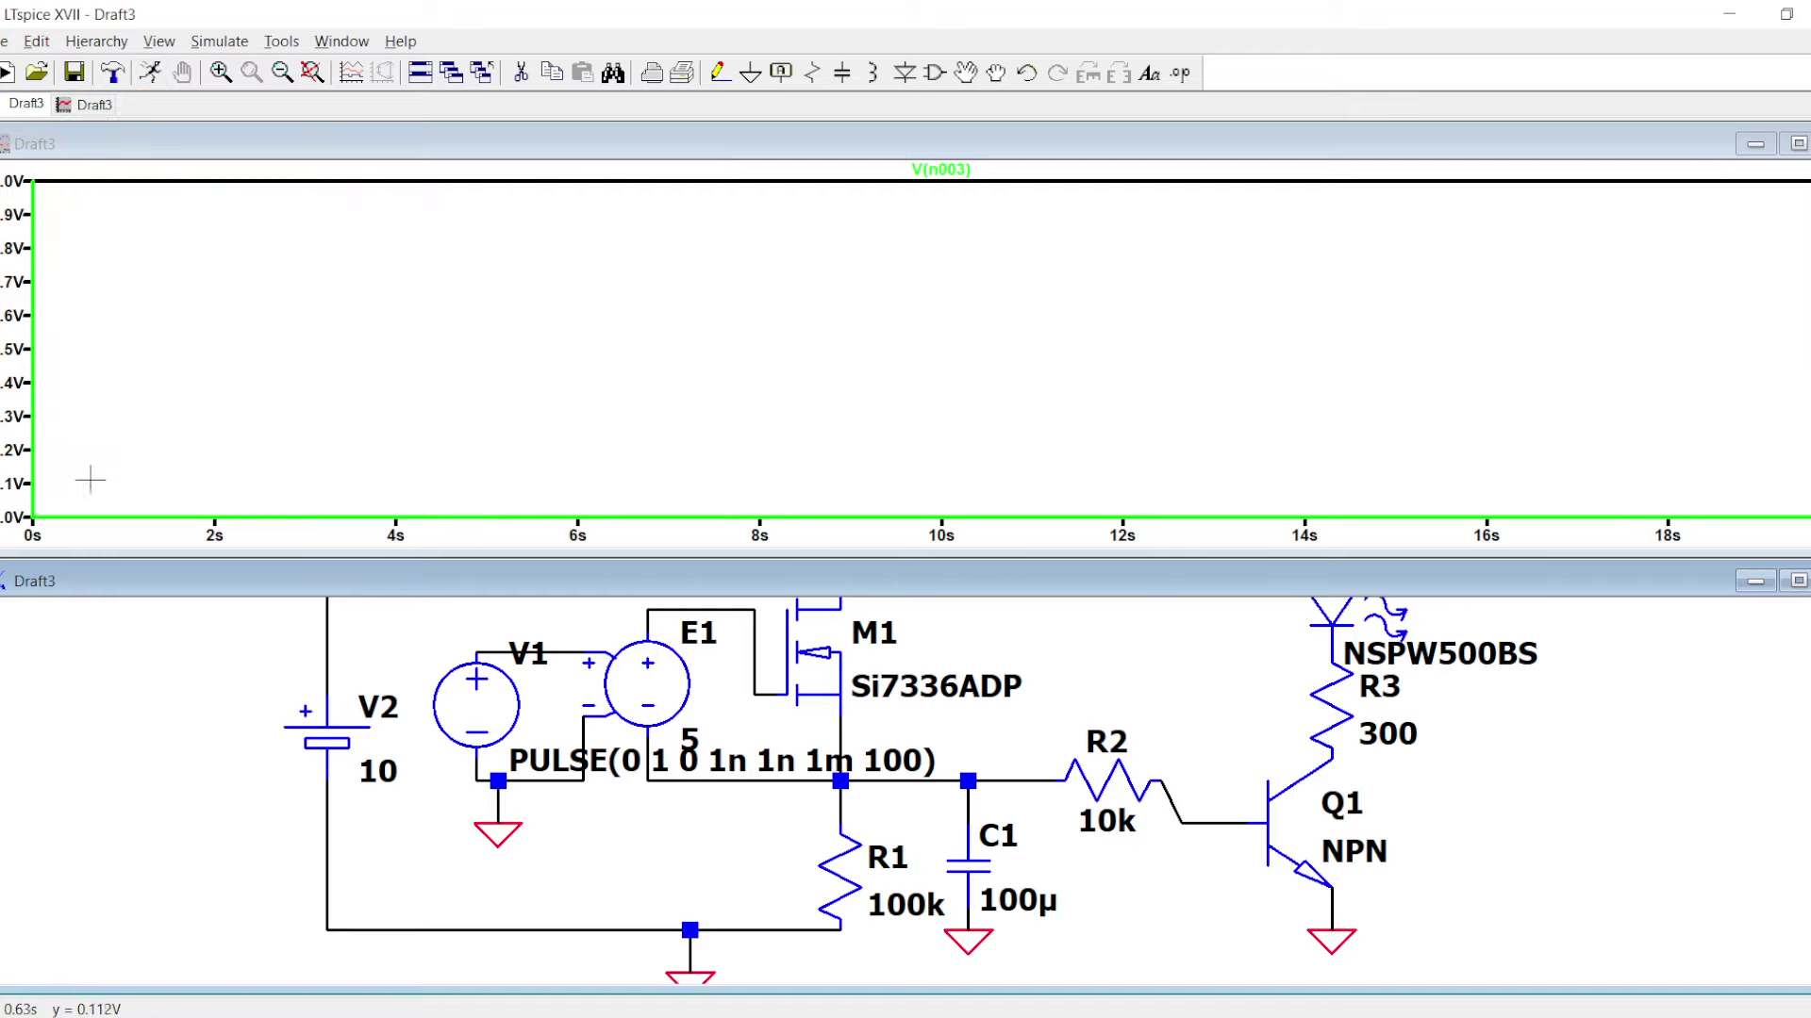
# - Plot the current through LED D1 and add an empty plot pane to the waveform window
pyautogui.scroll(-2, 603, 795)
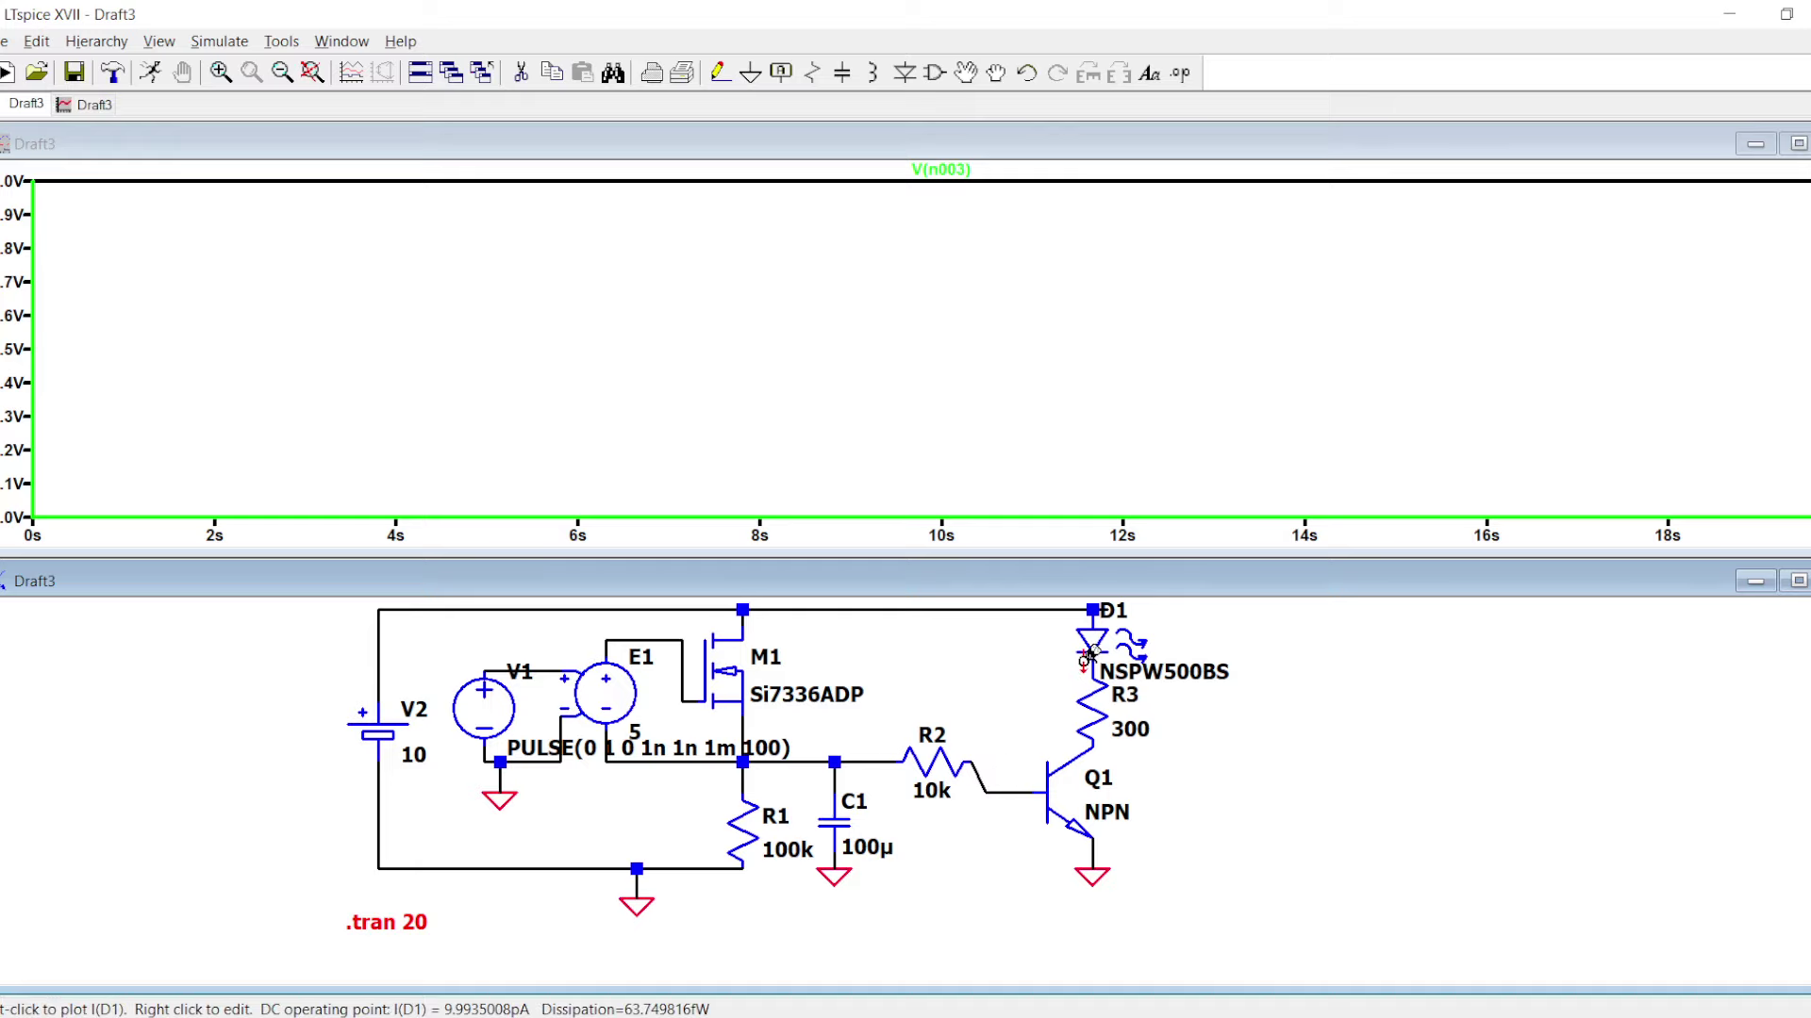
pyautogui.click(1090, 652)
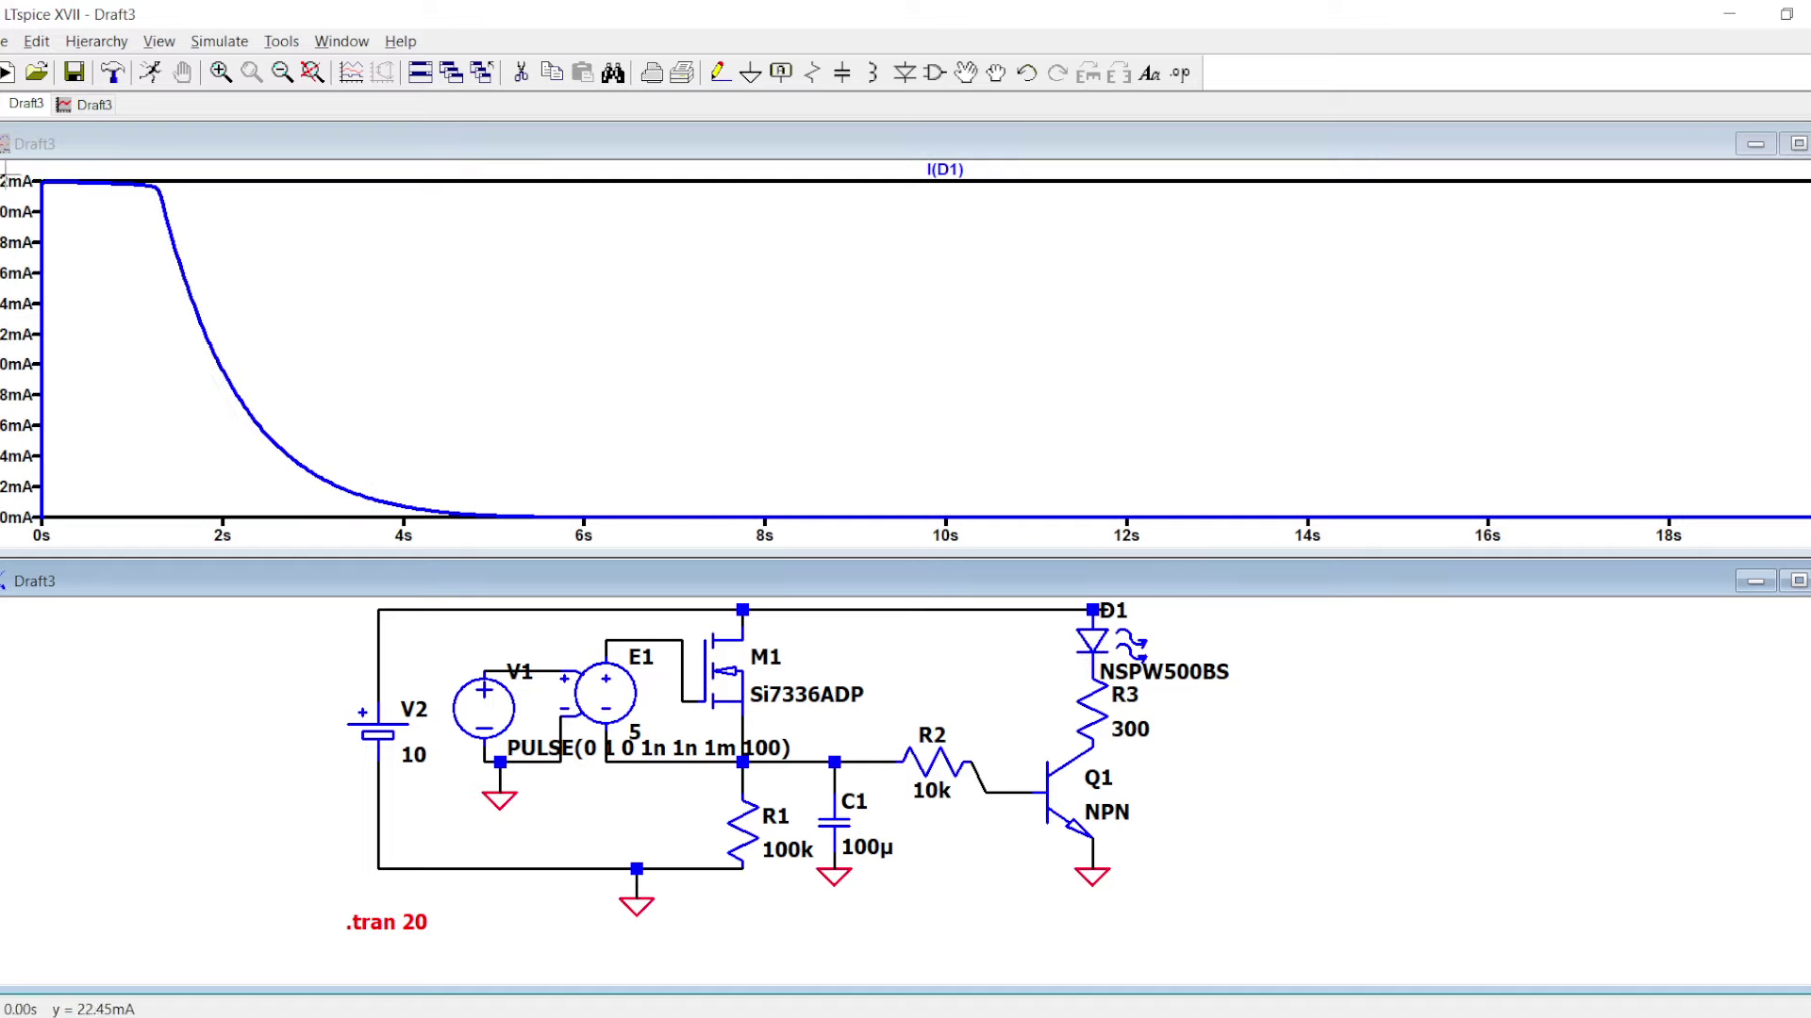
pyautogui.rightClick(702, 358)
pyautogui.click(810, 473)
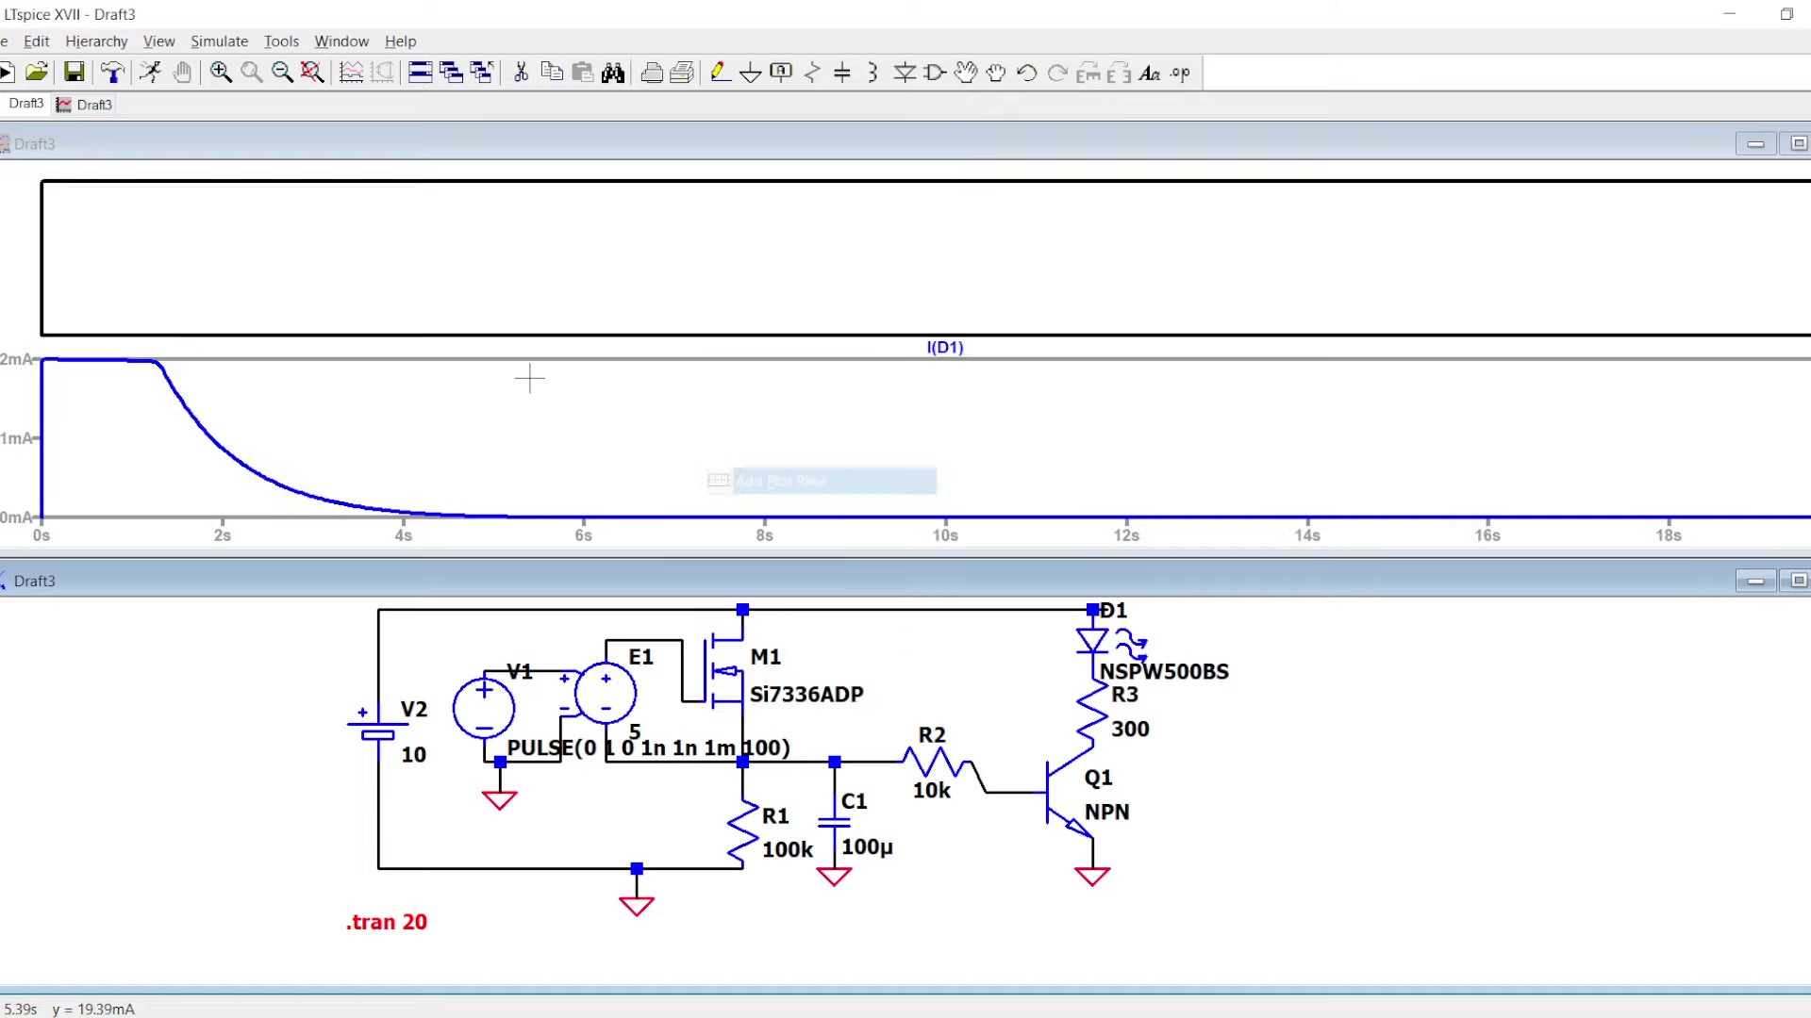
# - Plot the voltage at Q1's base in the empty pane, inspect its initial section and restore the full time range
pyautogui.click(1009, 795)
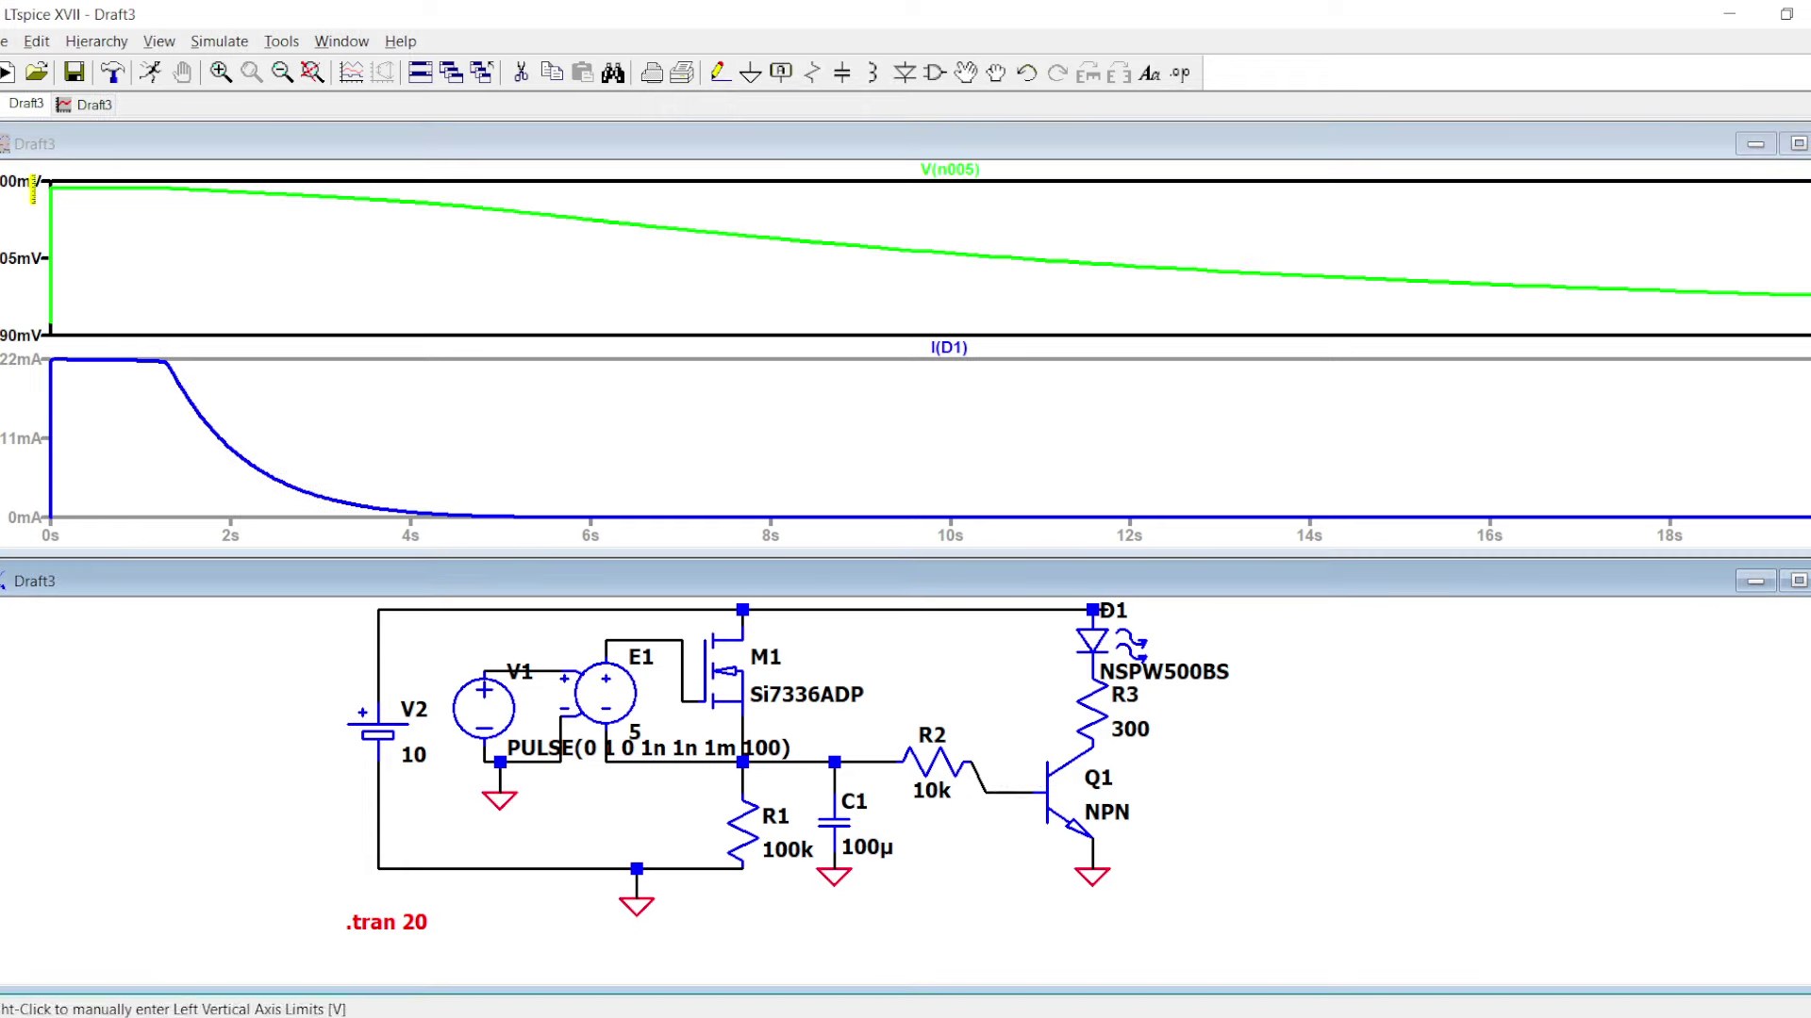
pyautogui.moveTo(35, 189); pyautogui.dragTo(699, 201)
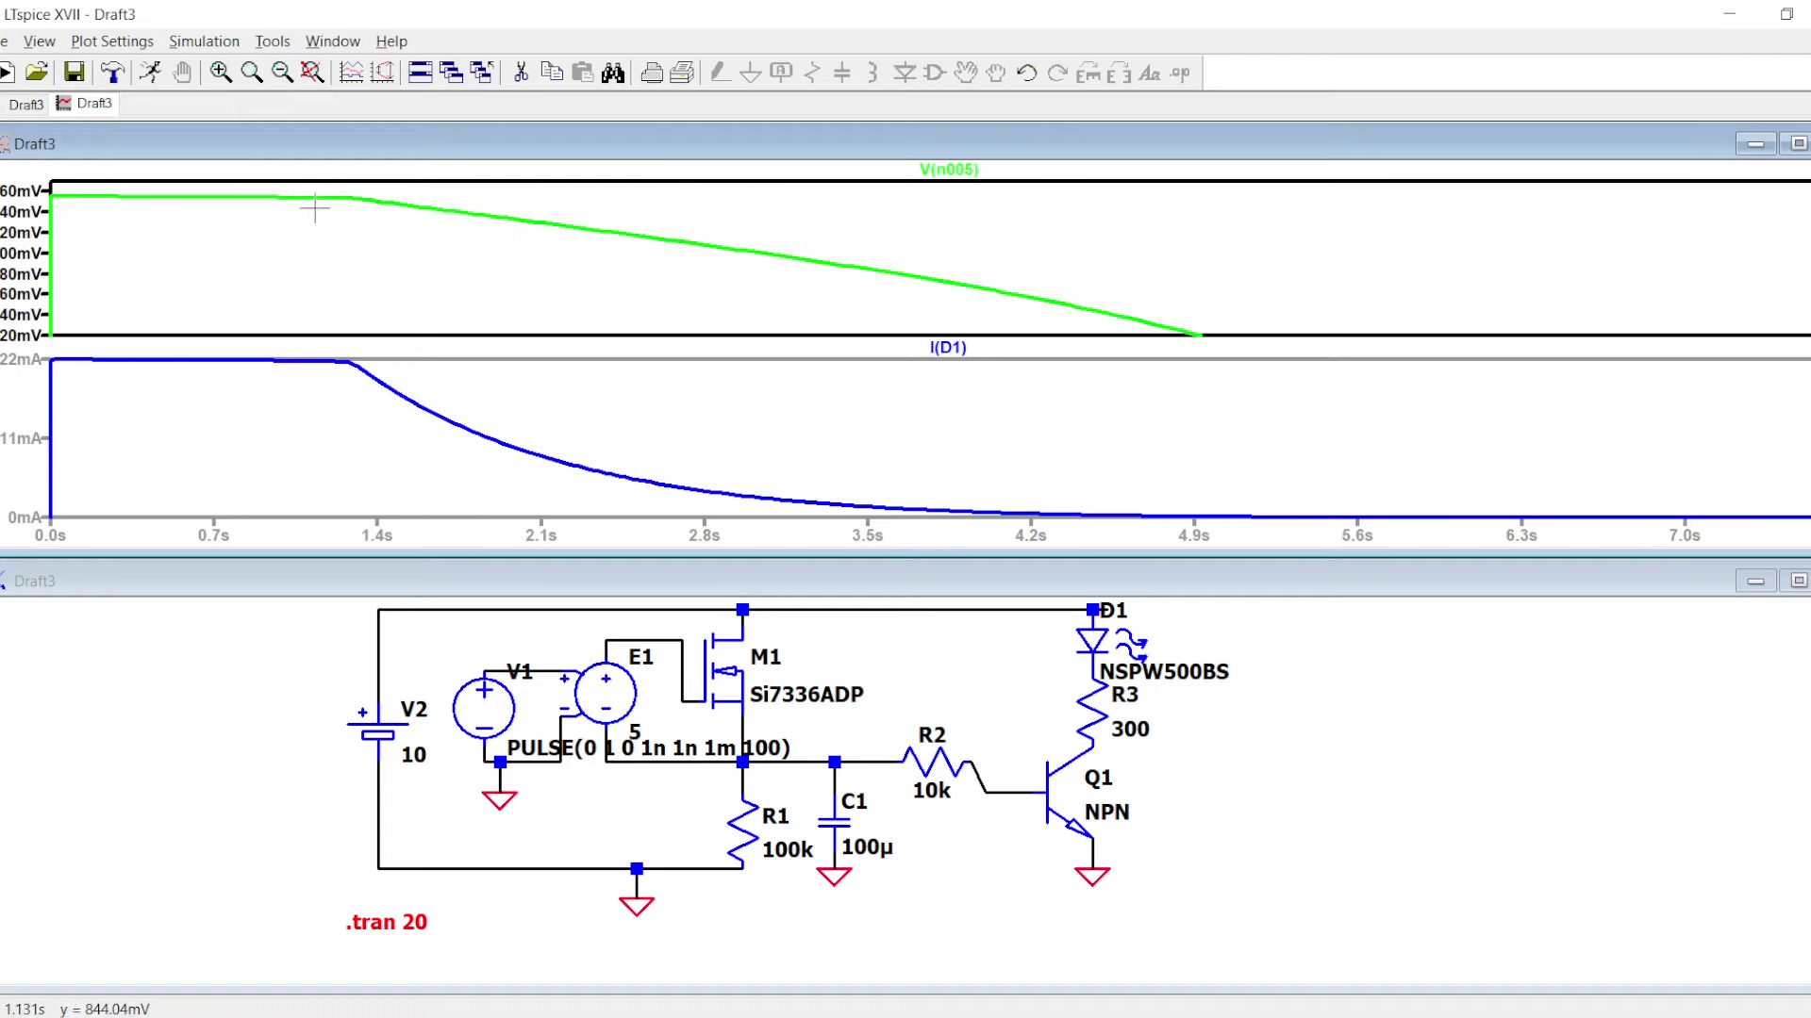
pyautogui.moveTo(55, 186); pyautogui.dragTo(414, 215)
pyautogui.rightClick(231, 219)
pyautogui.click(283, 243)
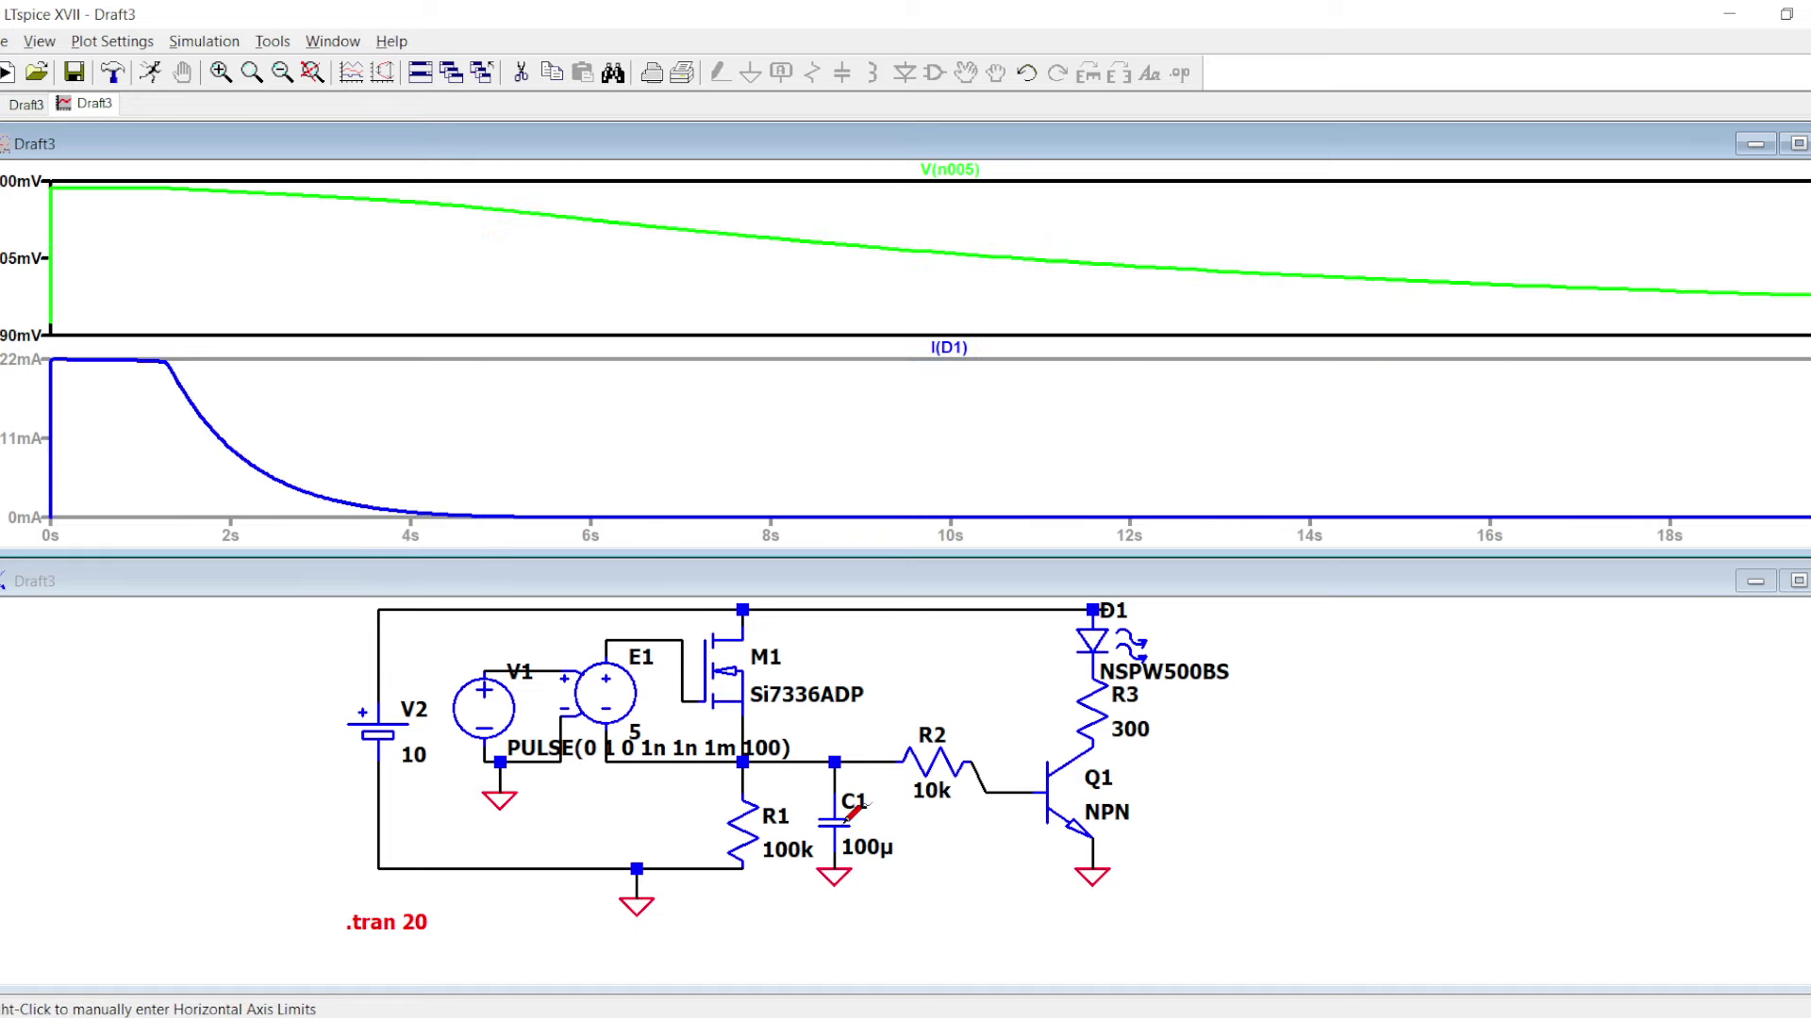
# - Set resistor R1's value to 50k and rerun the simulation
pyautogui.scroll(1, 881, 823)
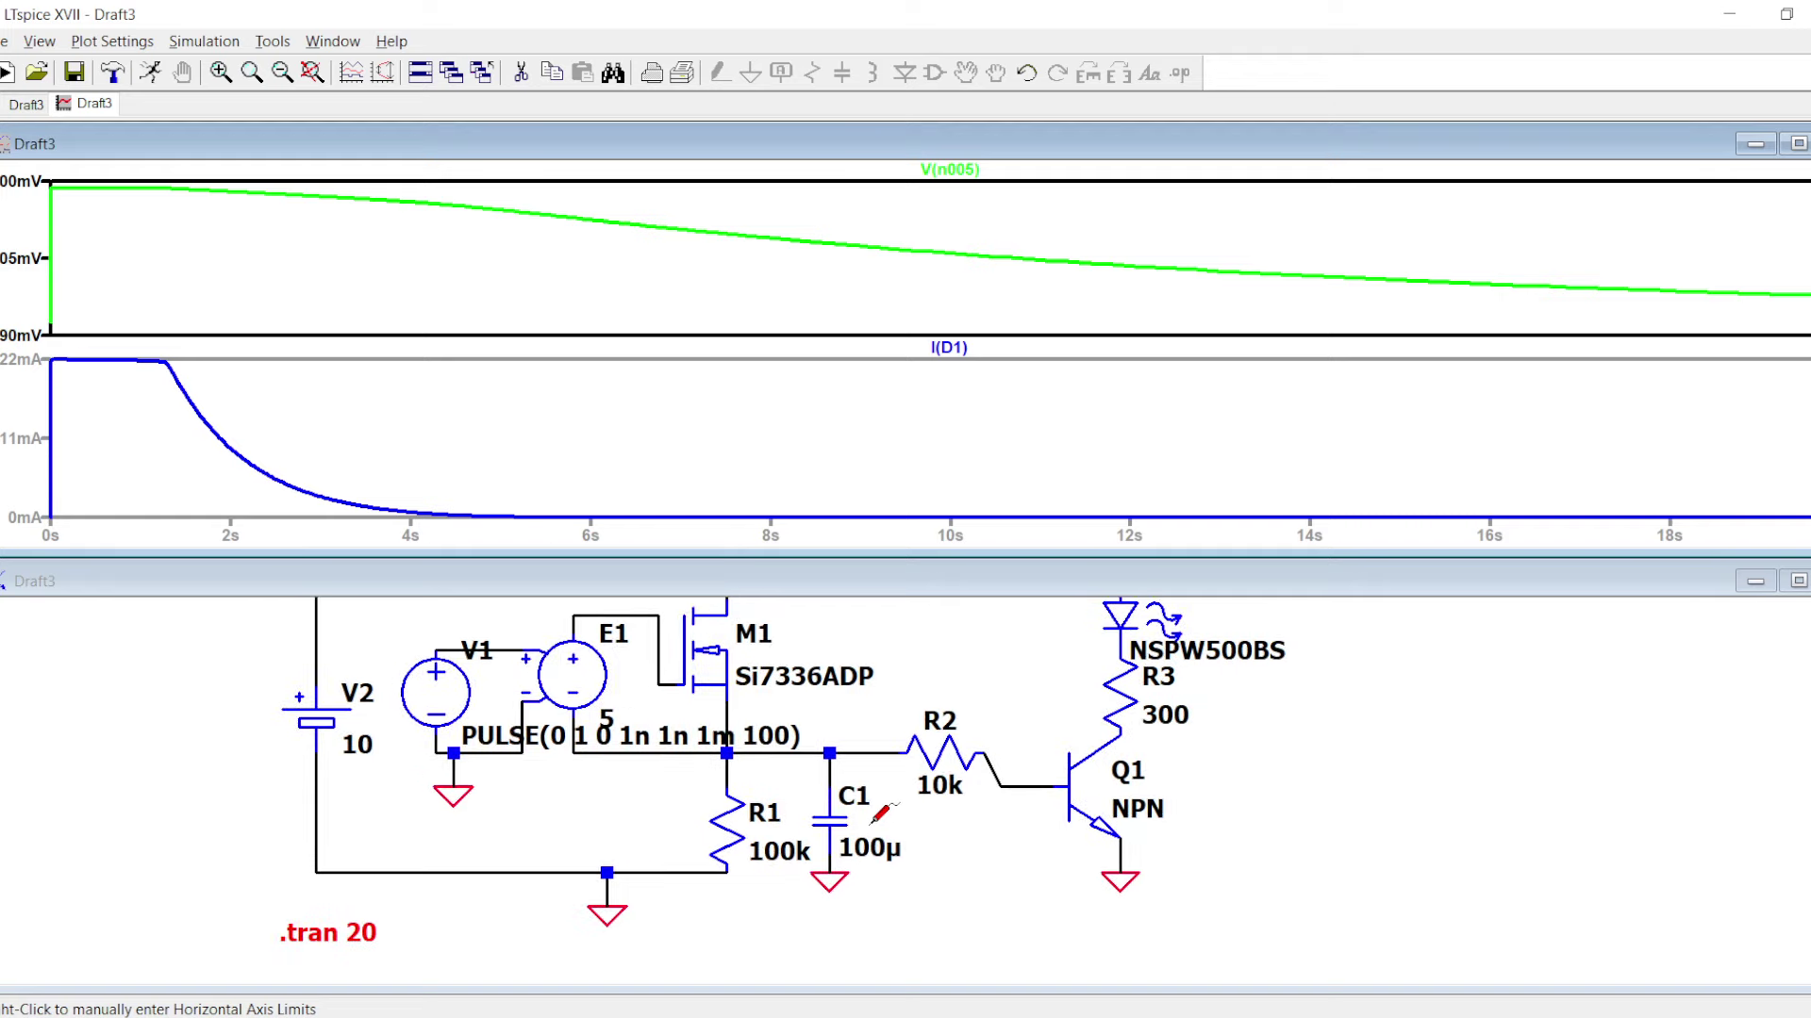
pyautogui.scroll(1, 884, 830)
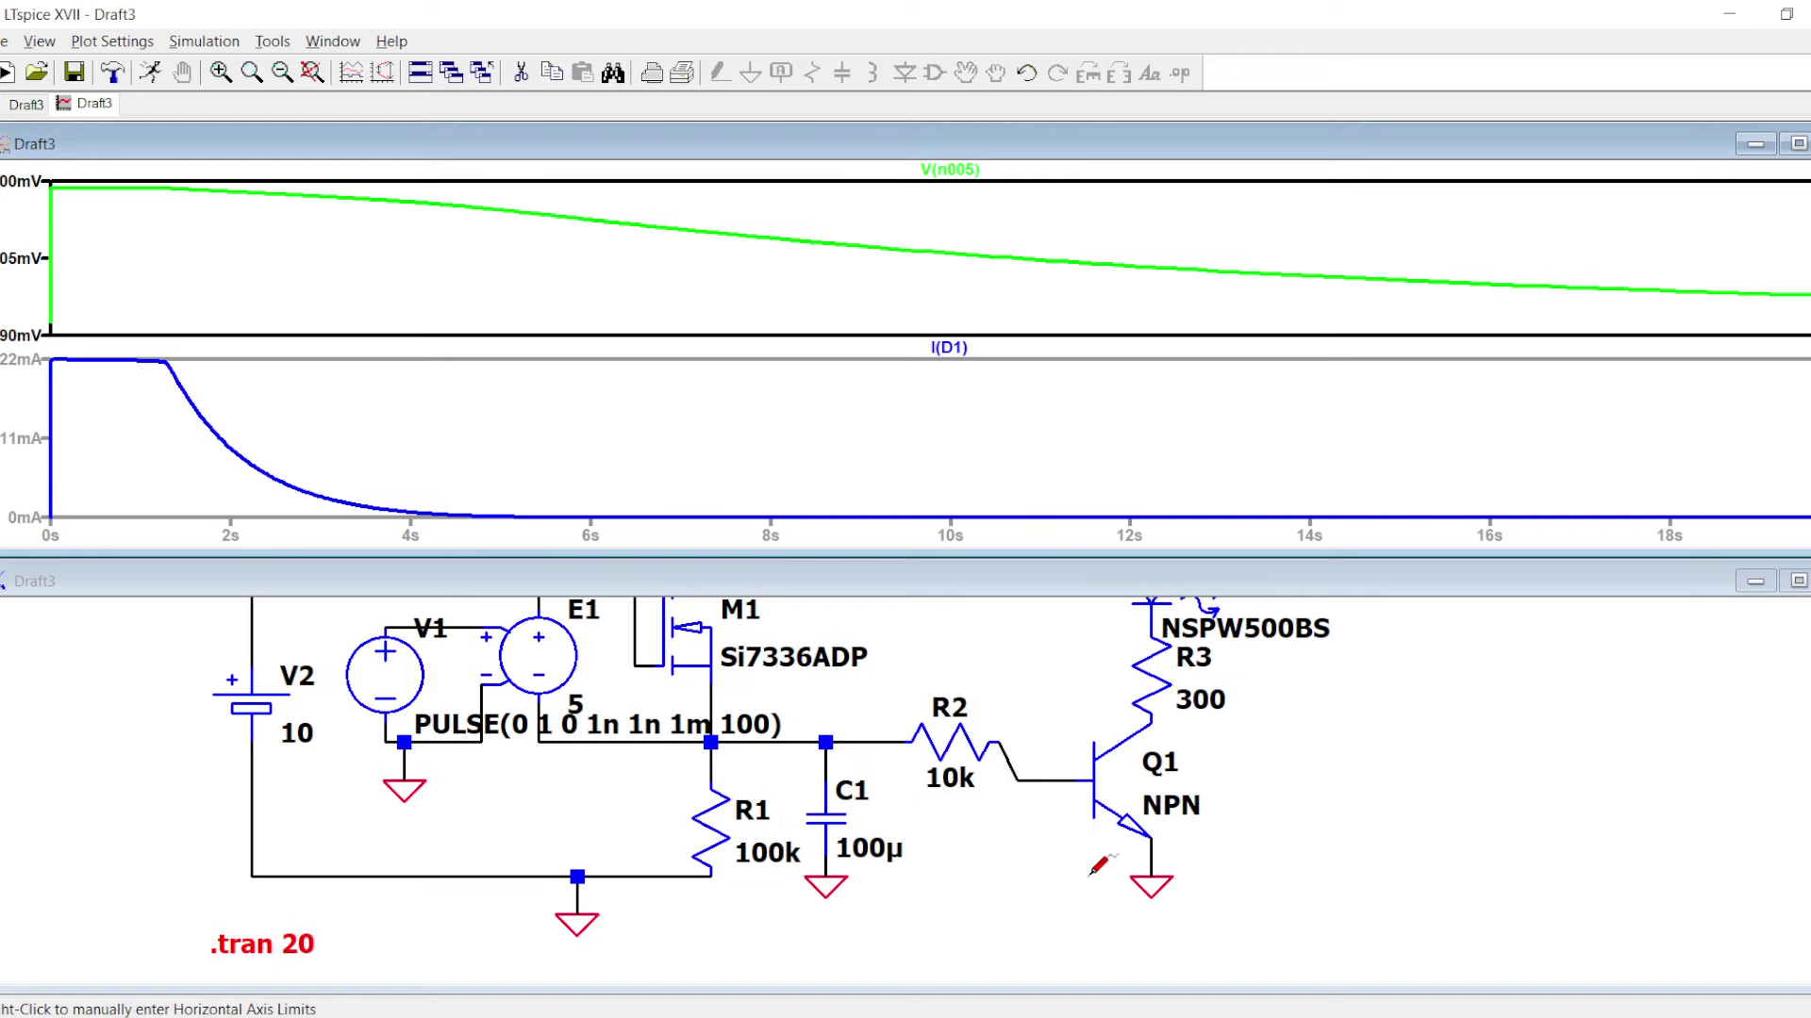
pyautogui.rightClick(766, 861)
pyautogui.press('Escape')
pyautogui.rightClick(765, 858)
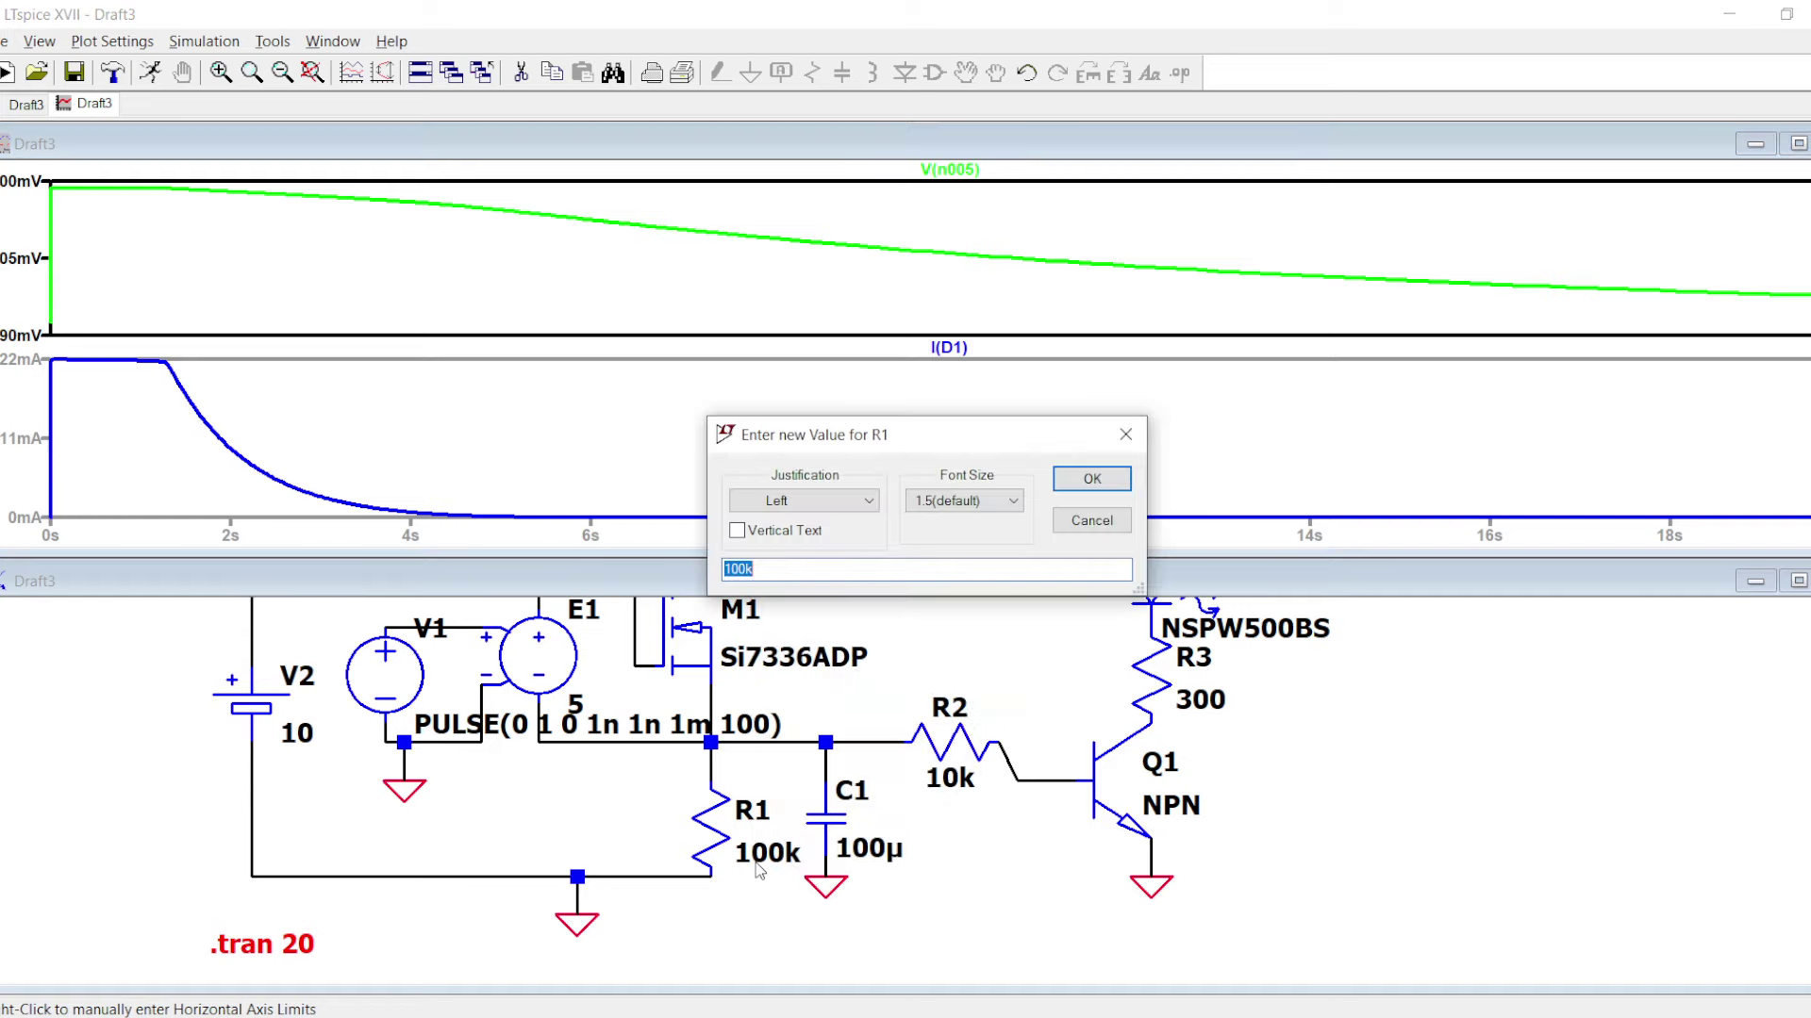
pyautogui.write('50k')
pyautogui.press('Return')
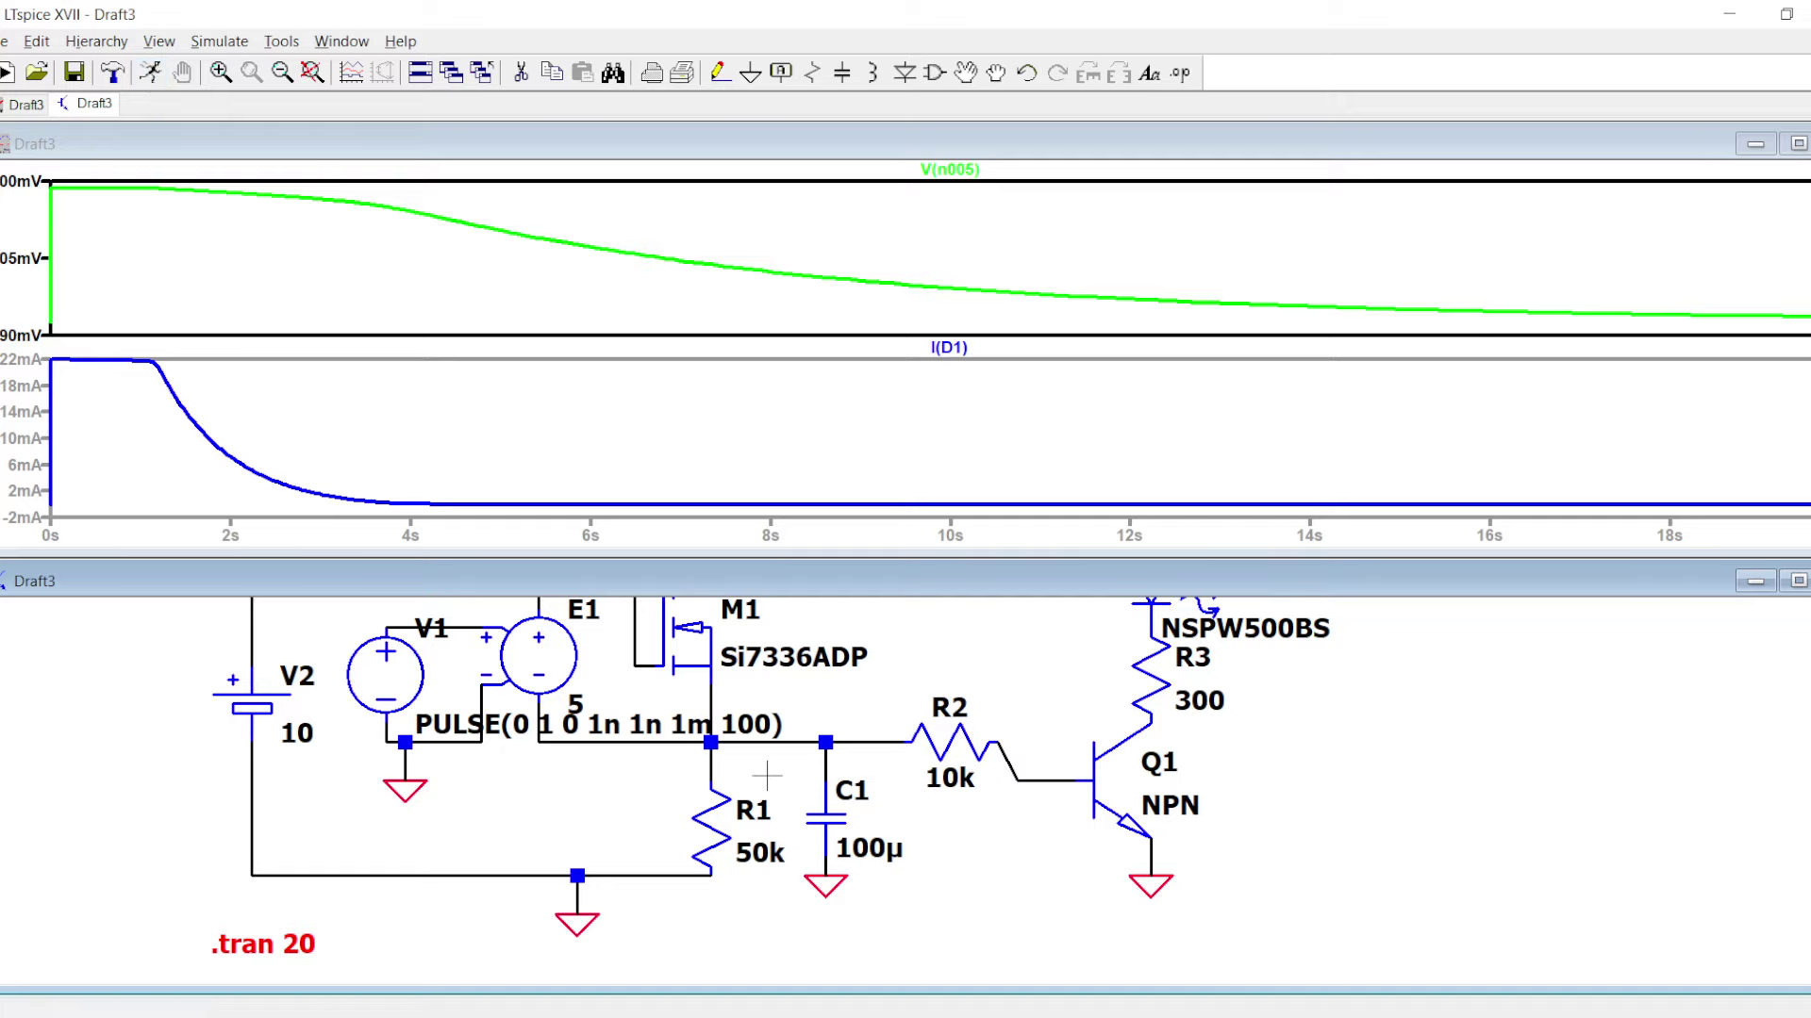
# - Switch to Paint to review the hand-drawn delay circuit sketch and its expected waveform, and return to LTspice
pyautogui.scroll(-3, 755, 790)
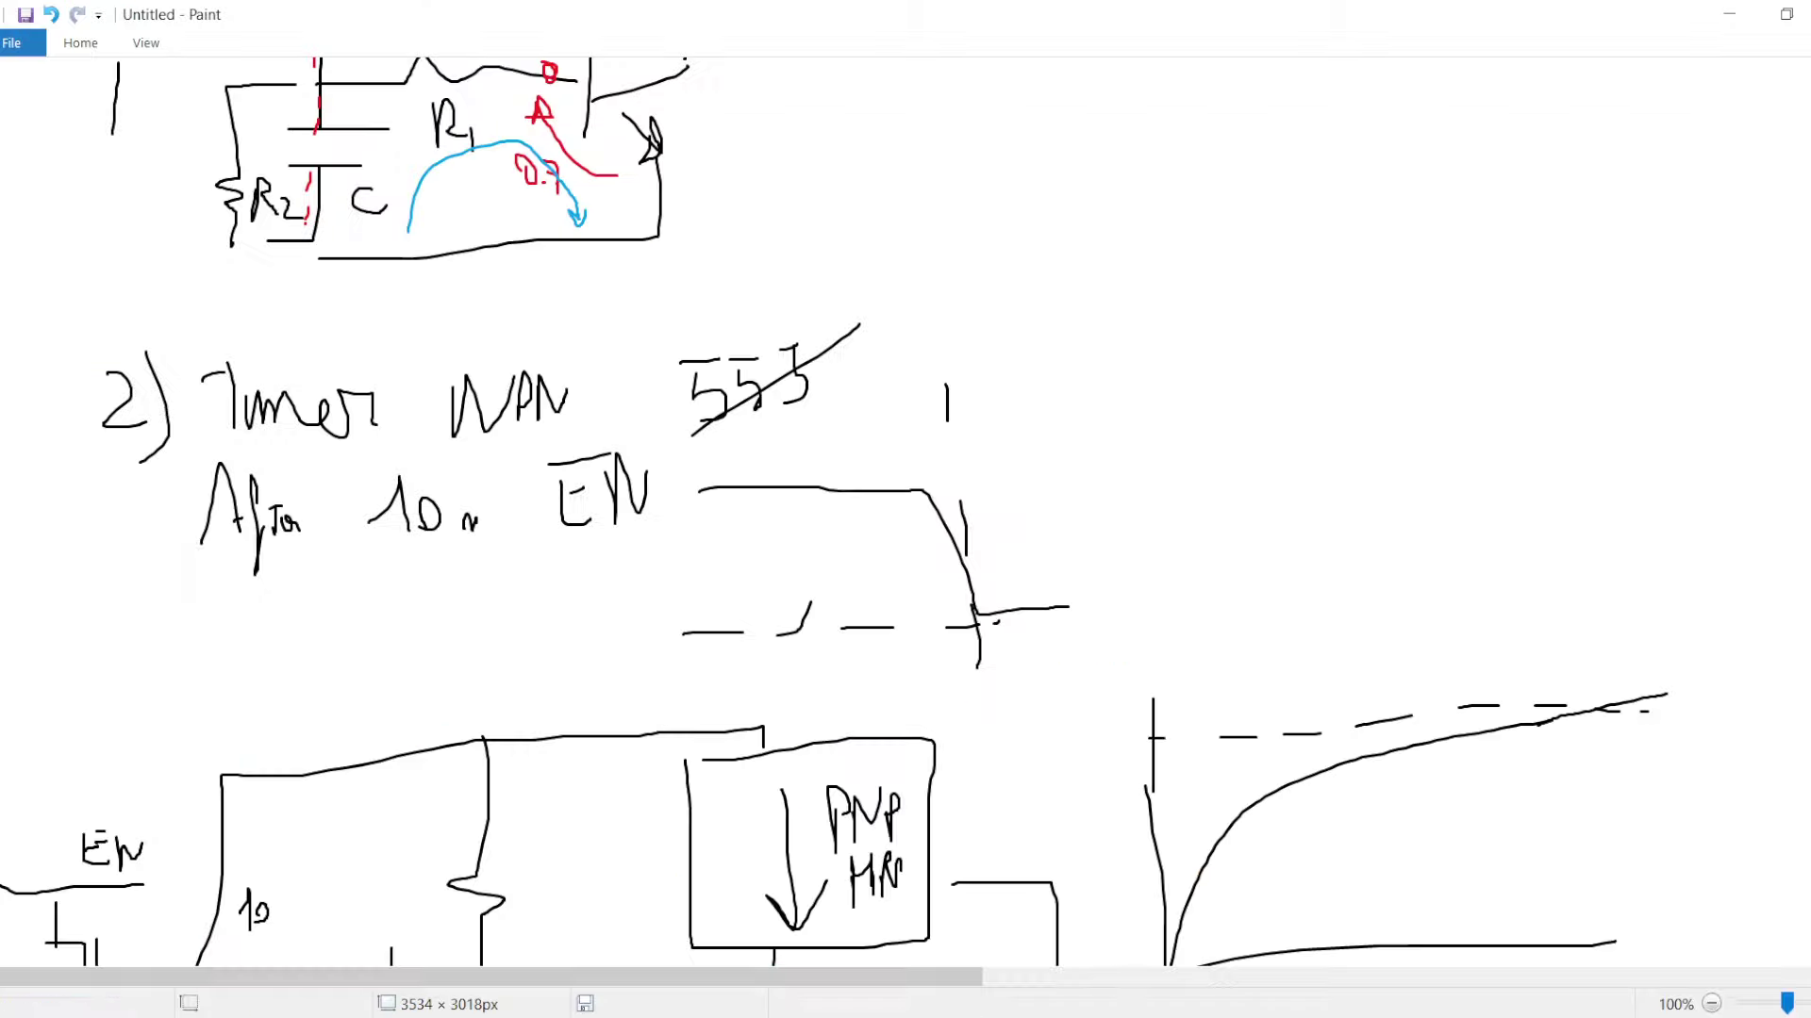
pyautogui.scroll(5, 905, 519)
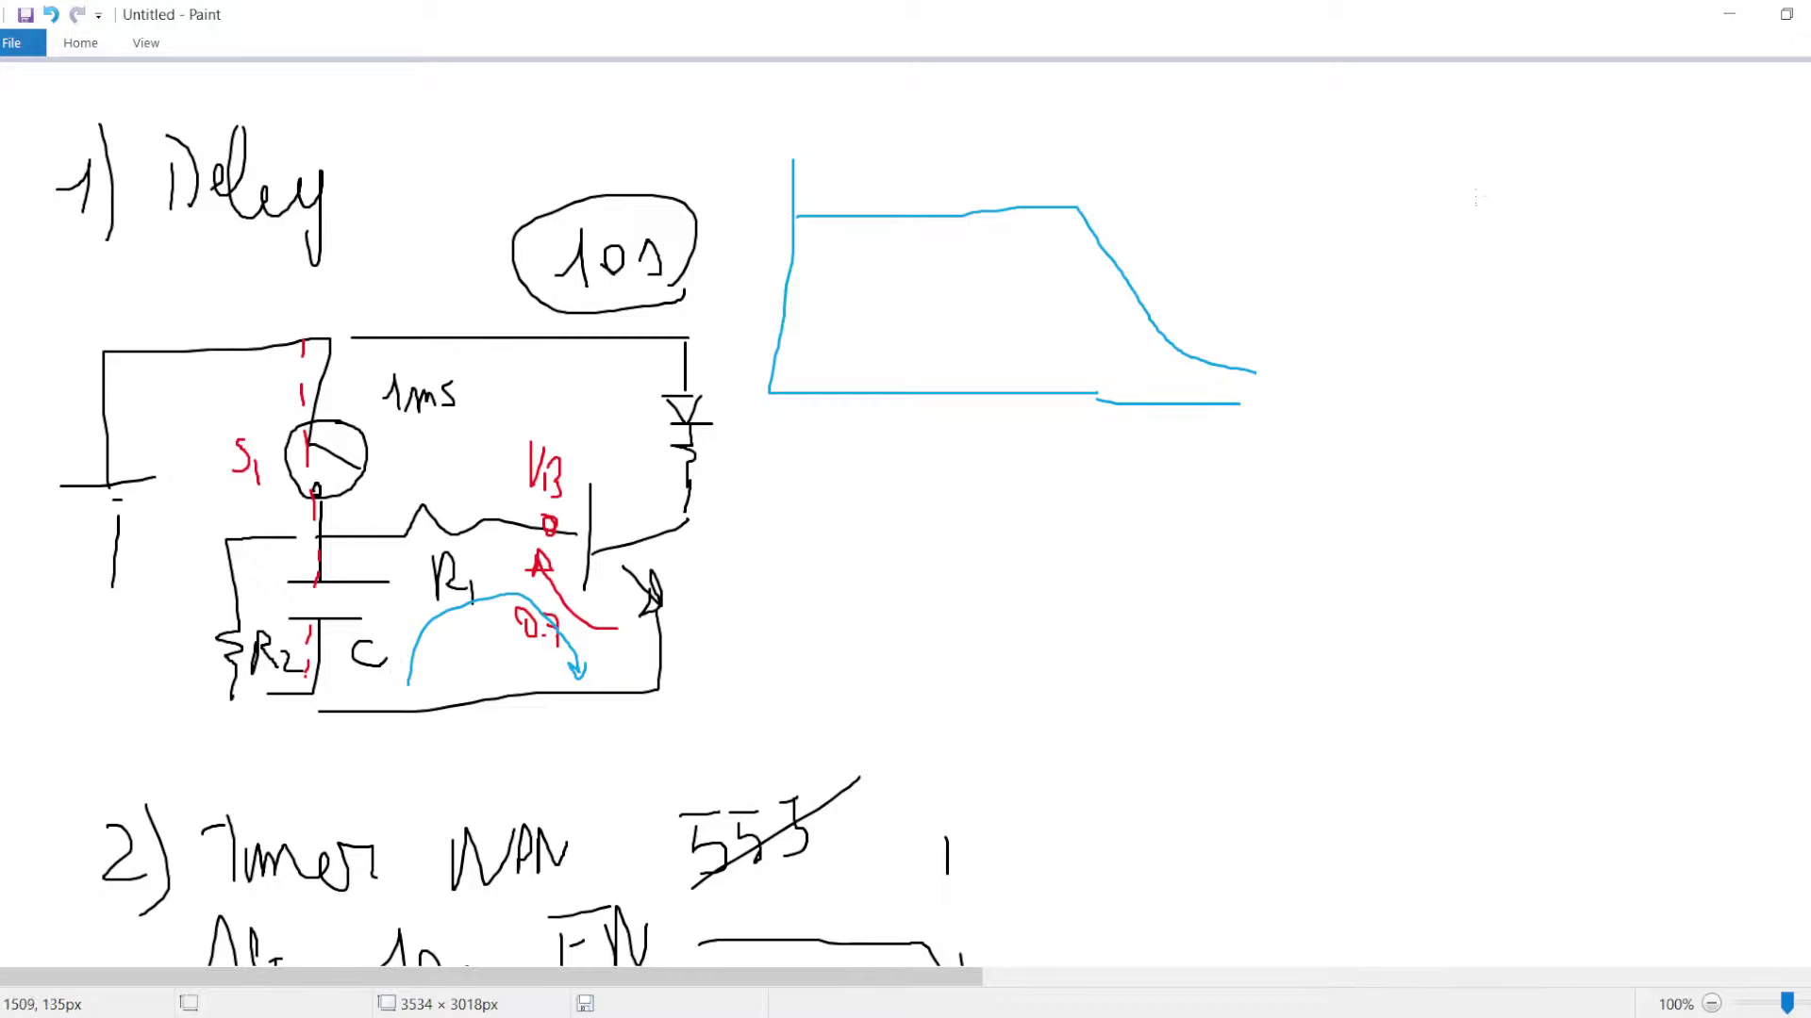
pyautogui.click(1727, 17)
# - Set resistor R2's value to 4k and rerun the simulation
pyautogui.scroll(1, 794, 866)
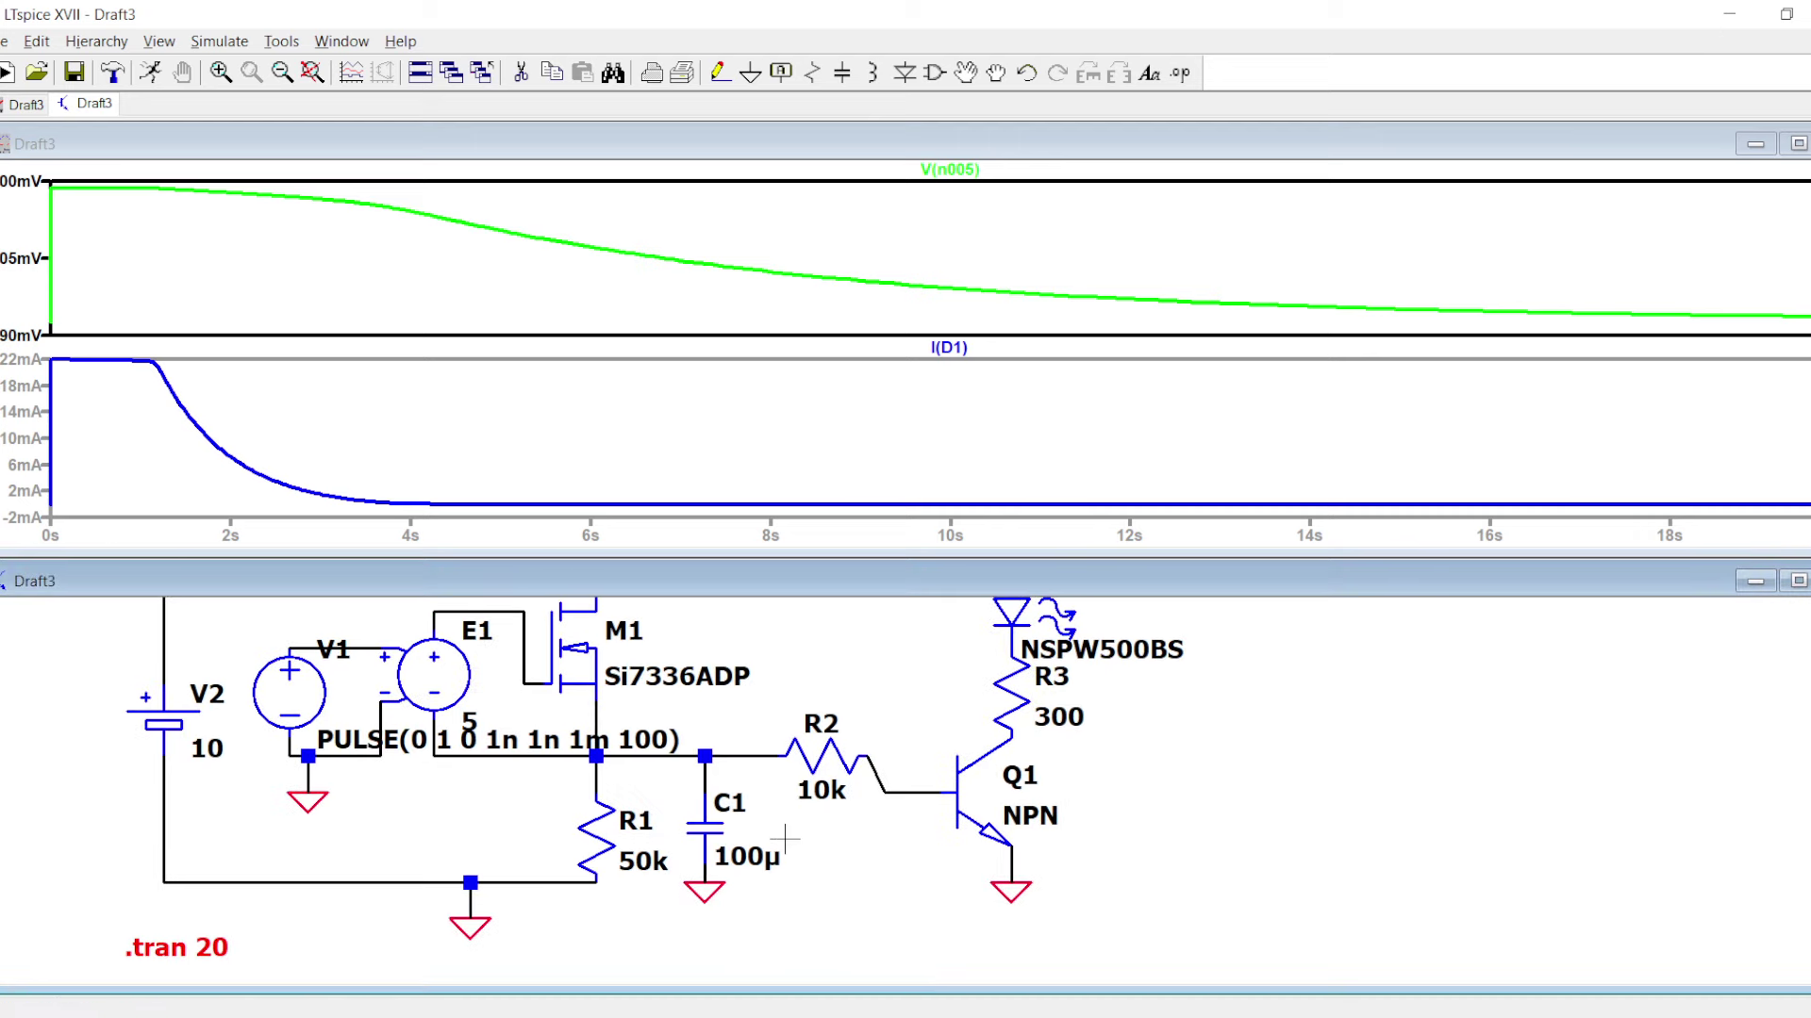
pyautogui.rightClick(819, 792)
pyautogui.write('4')
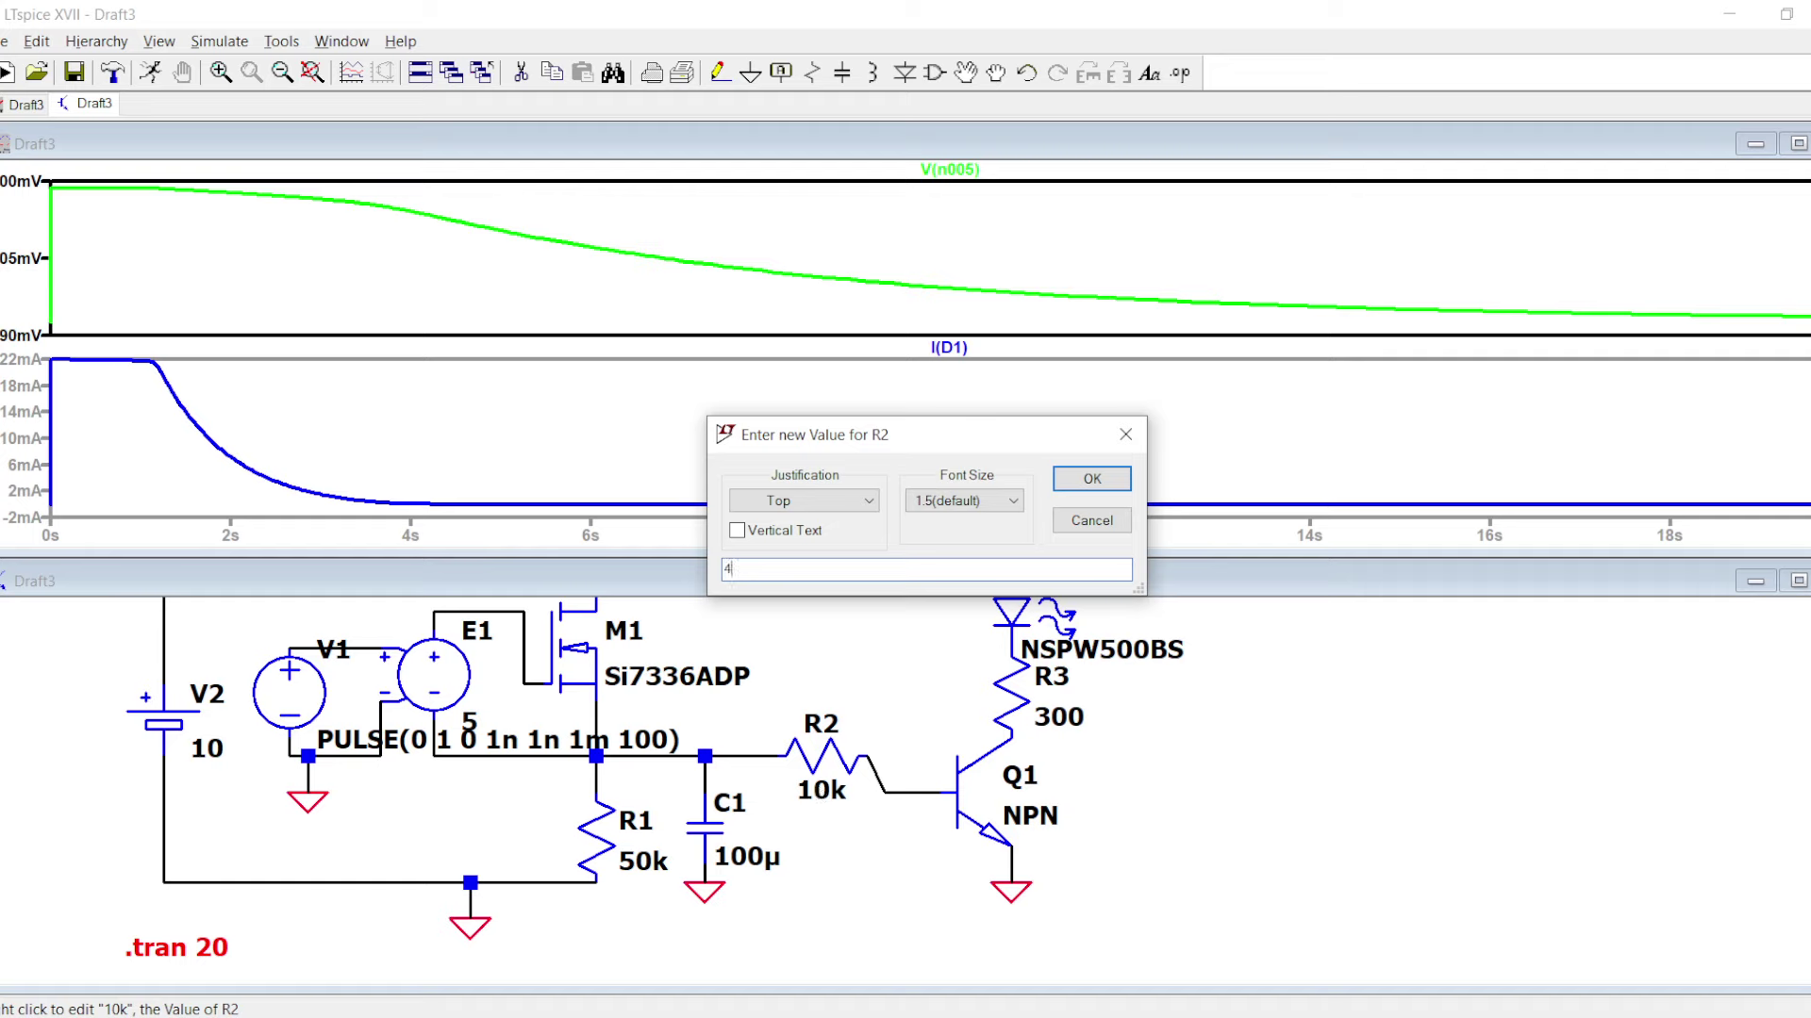
pyautogui.write('k')
pyautogui.press('Return')
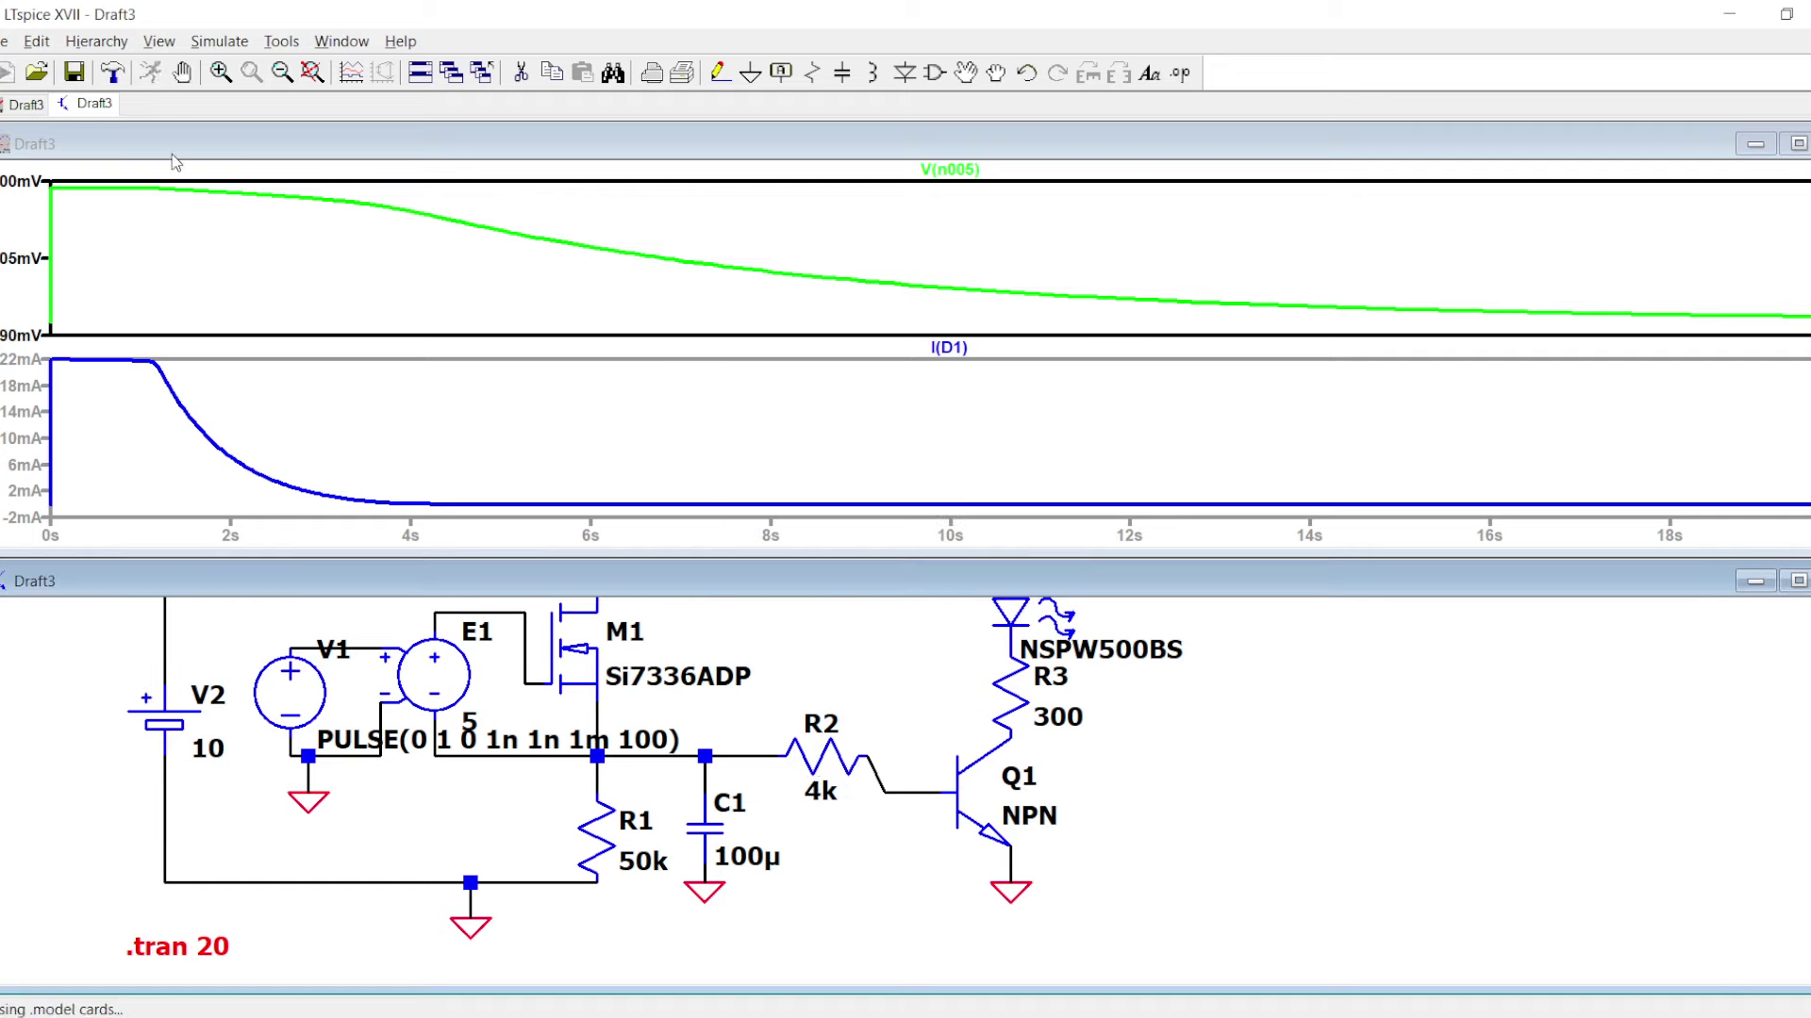
# - Set resistor R2's value to 20k and rerun the simulation
pyautogui.rightClick(816, 792)
pyautogui.write('2')
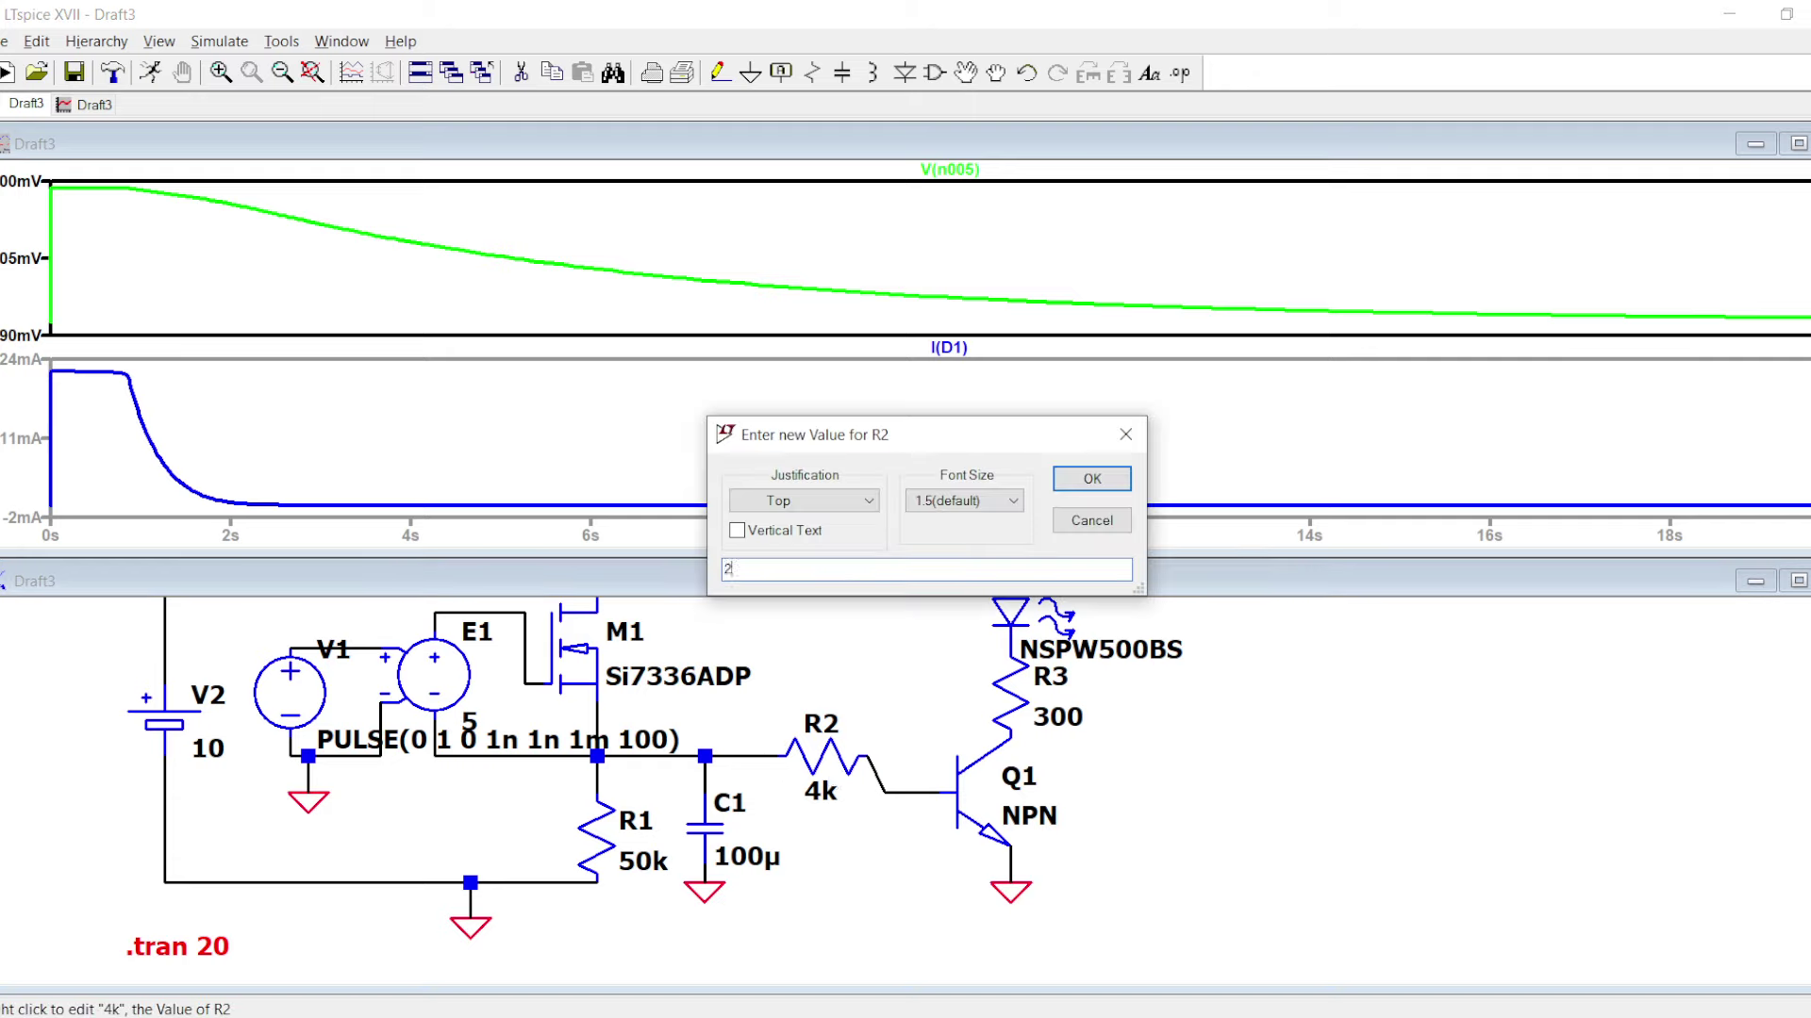
pyautogui.write('0k')
pyautogui.press('Return')
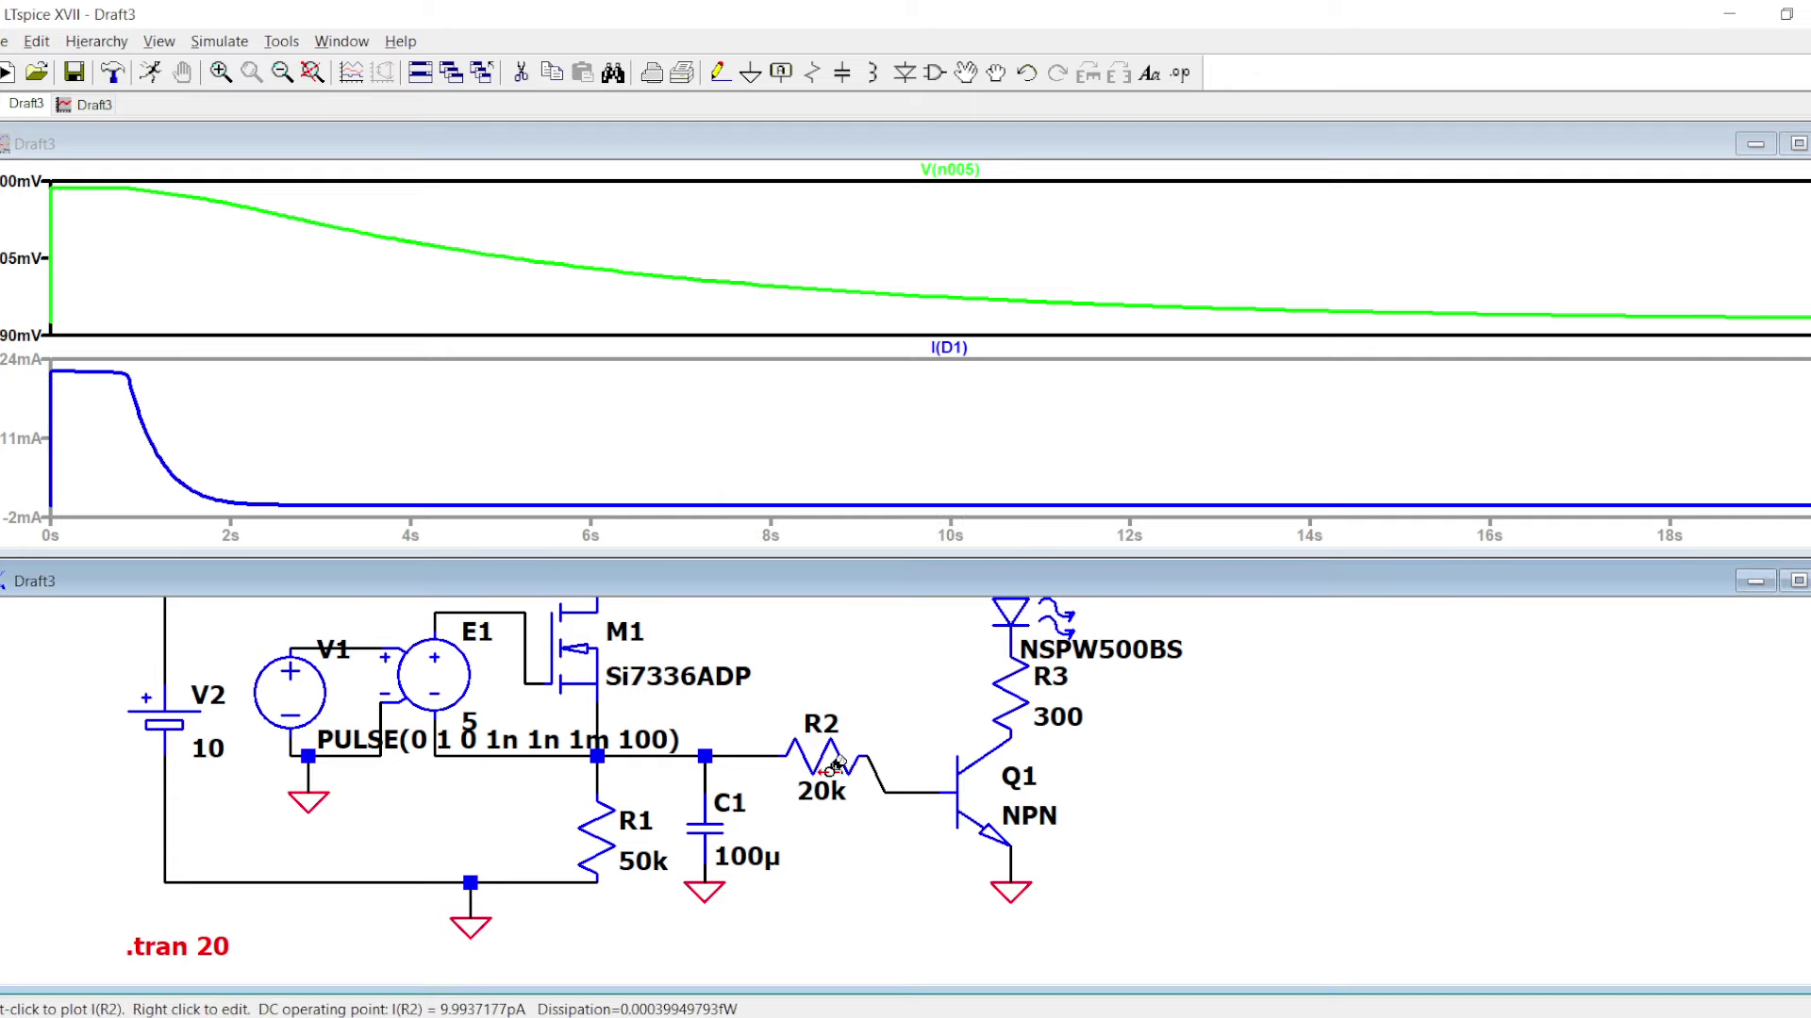
pyautogui.click(171, 76)
# - Zoom the waveform panes to fit the simulated data
pyautogui.rightClick(265, 425)
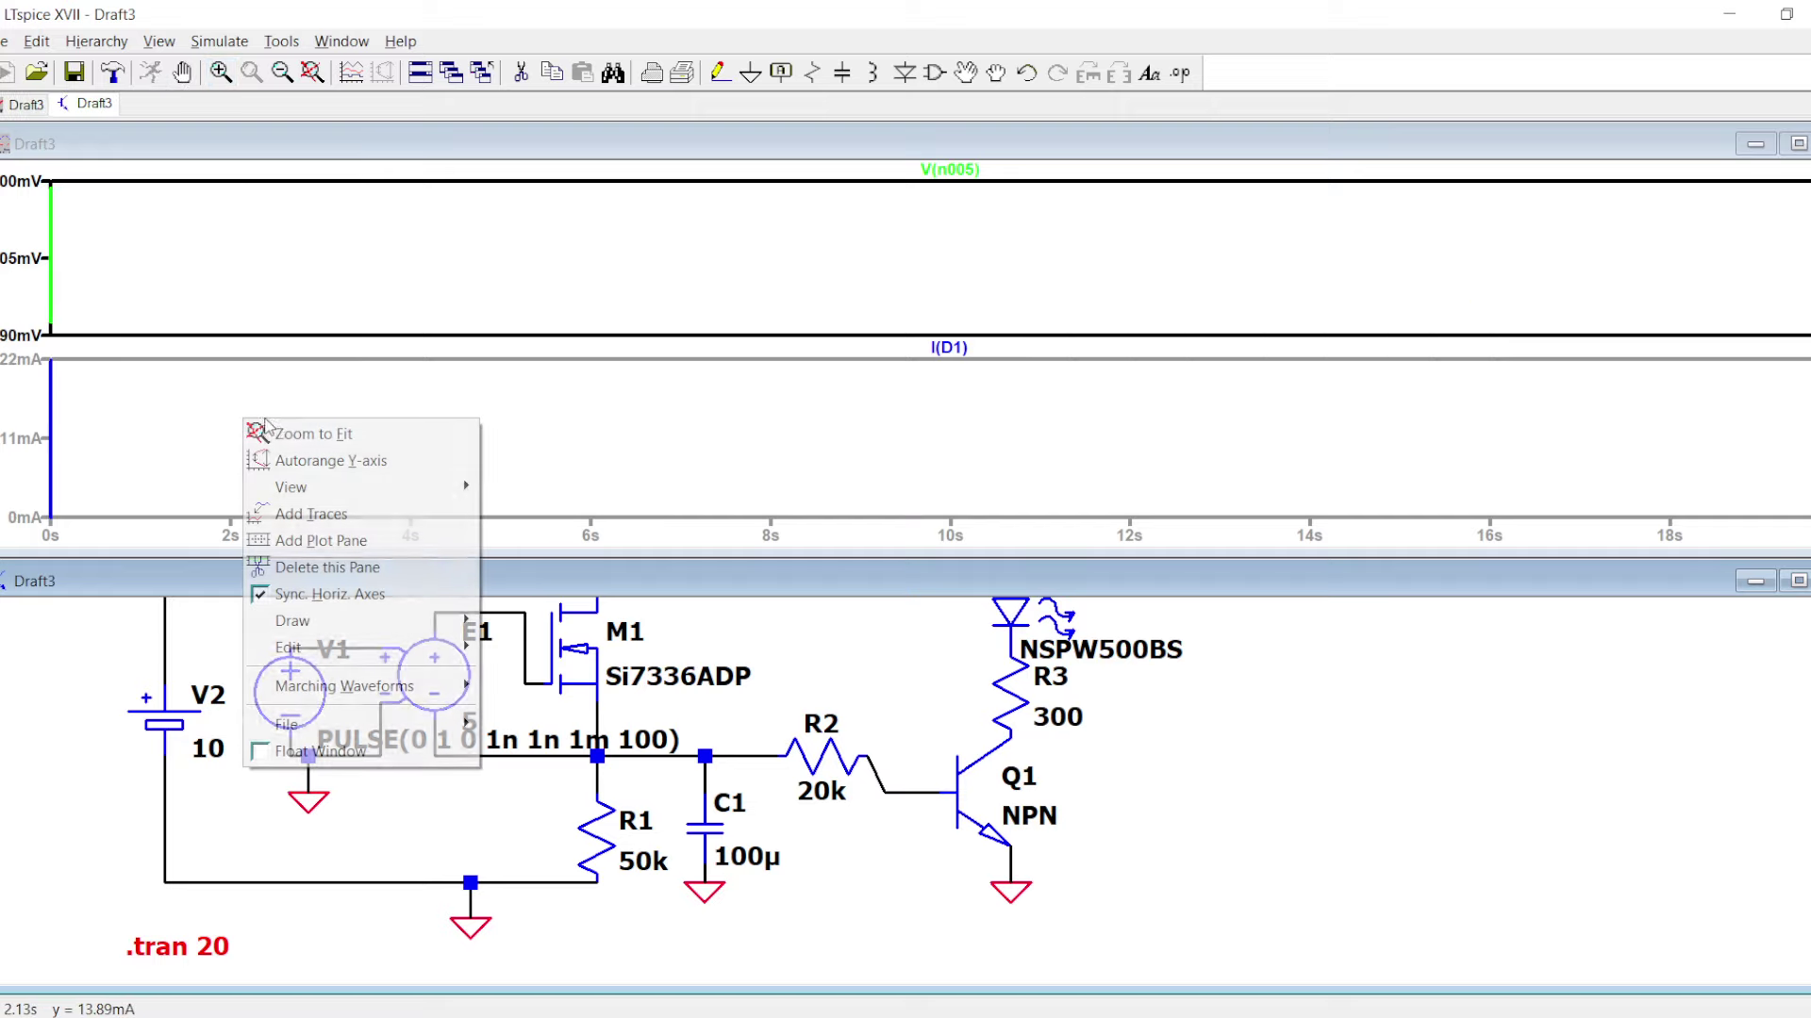
pyautogui.click(268, 431)
pyautogui.rightClick(374, 446)
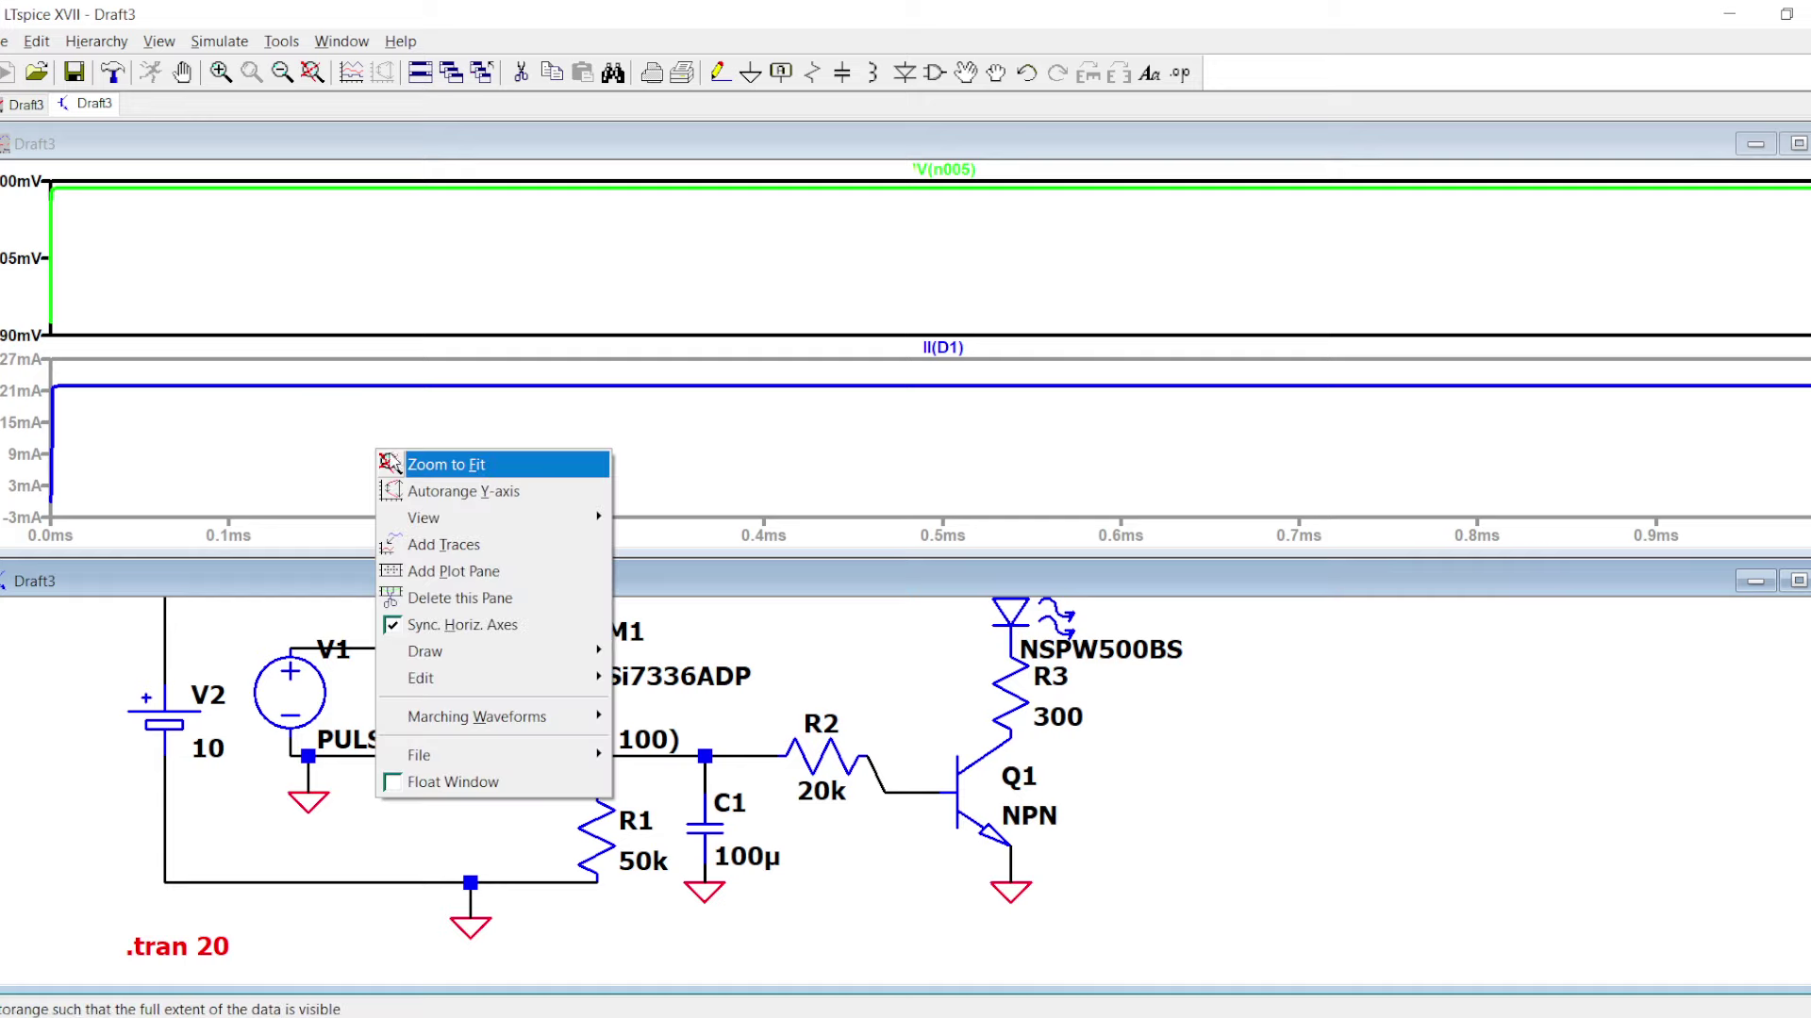
pyautogui.click(415, 464)
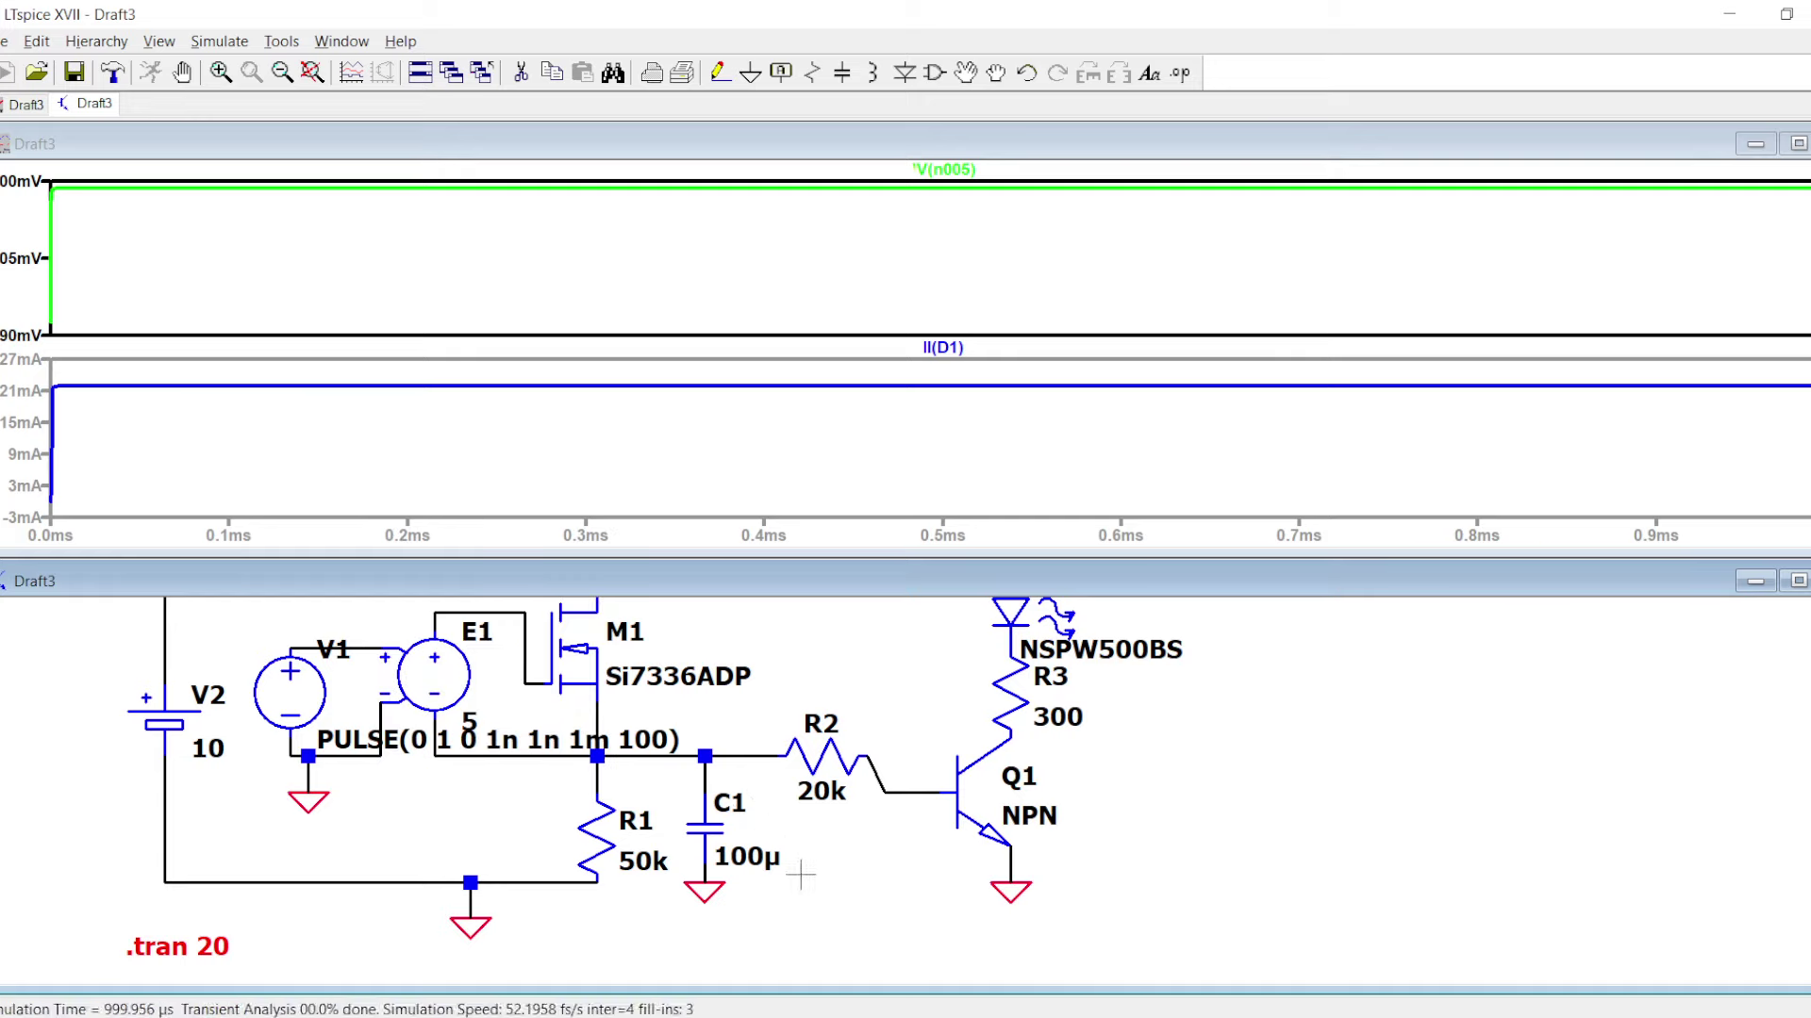
pyautogui.rightClick(806, 806)
pyautogui.press('Escape')
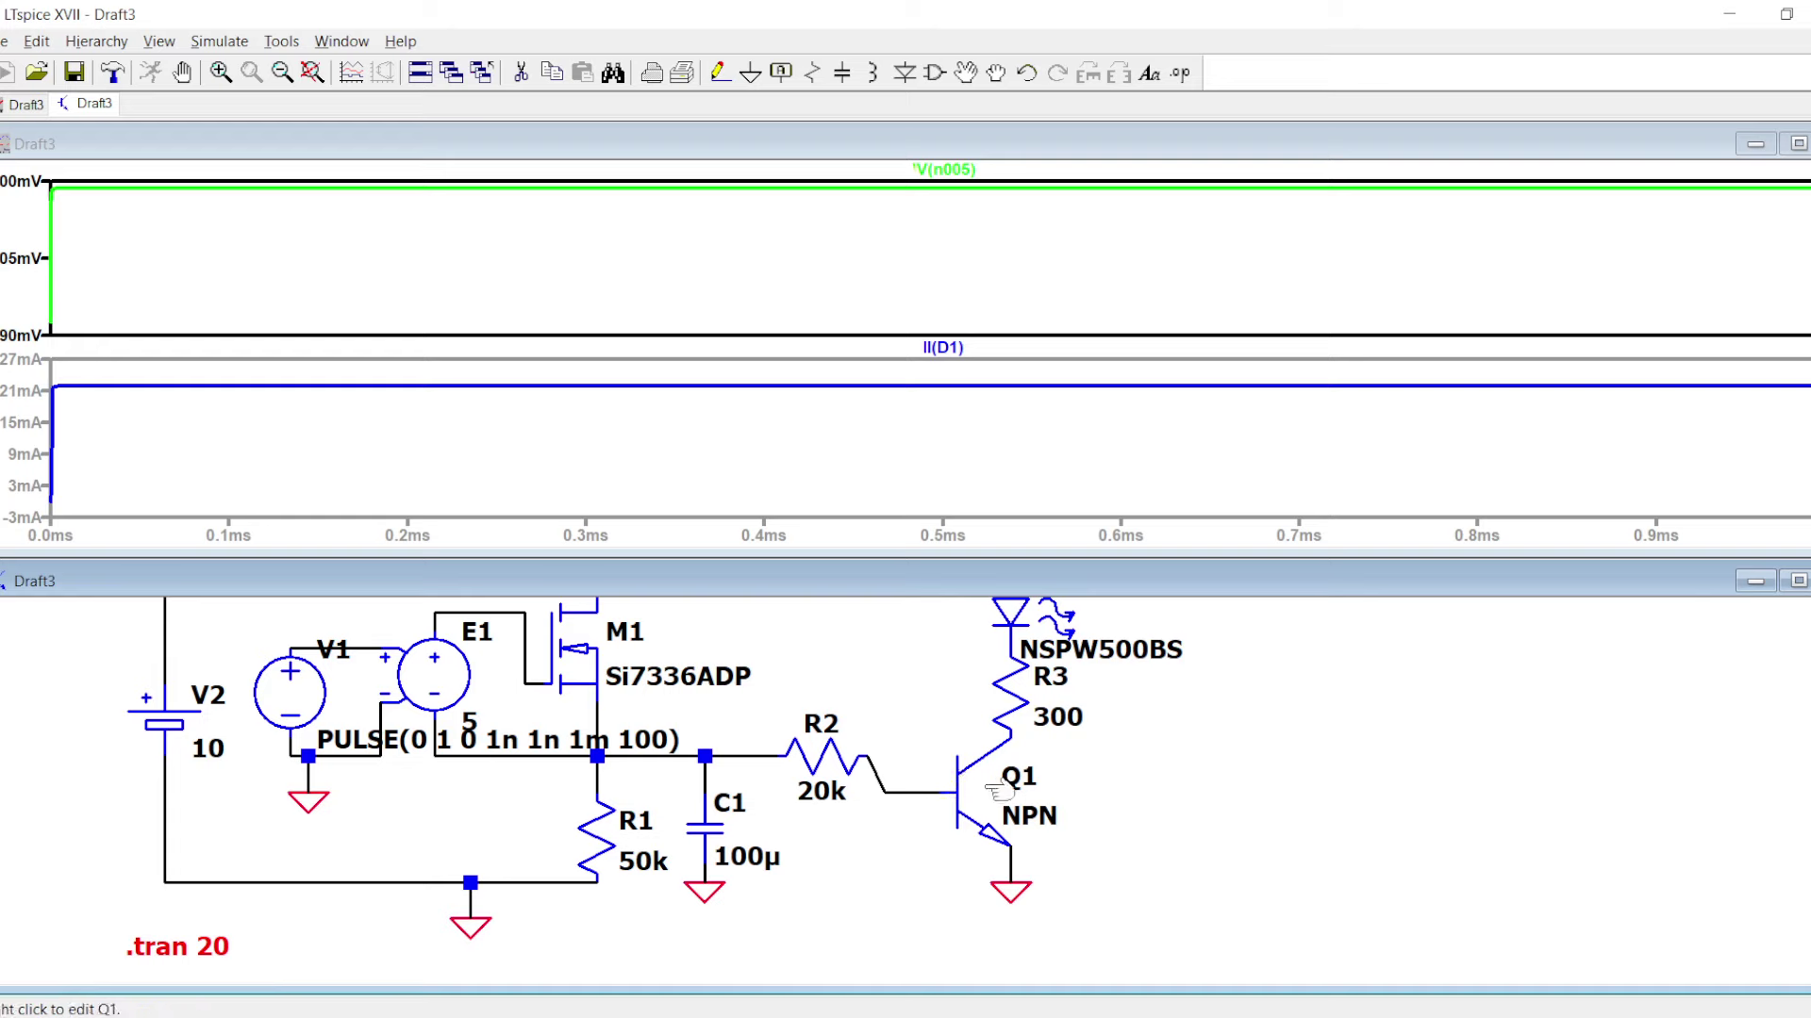
# - Assign the 2N2222 model to transistor Q1 and rerun the simulation
pyautogui.rightClick(985, 773)
pyautogui.click(1009, 472)
pyautogui.click(1210, 390)
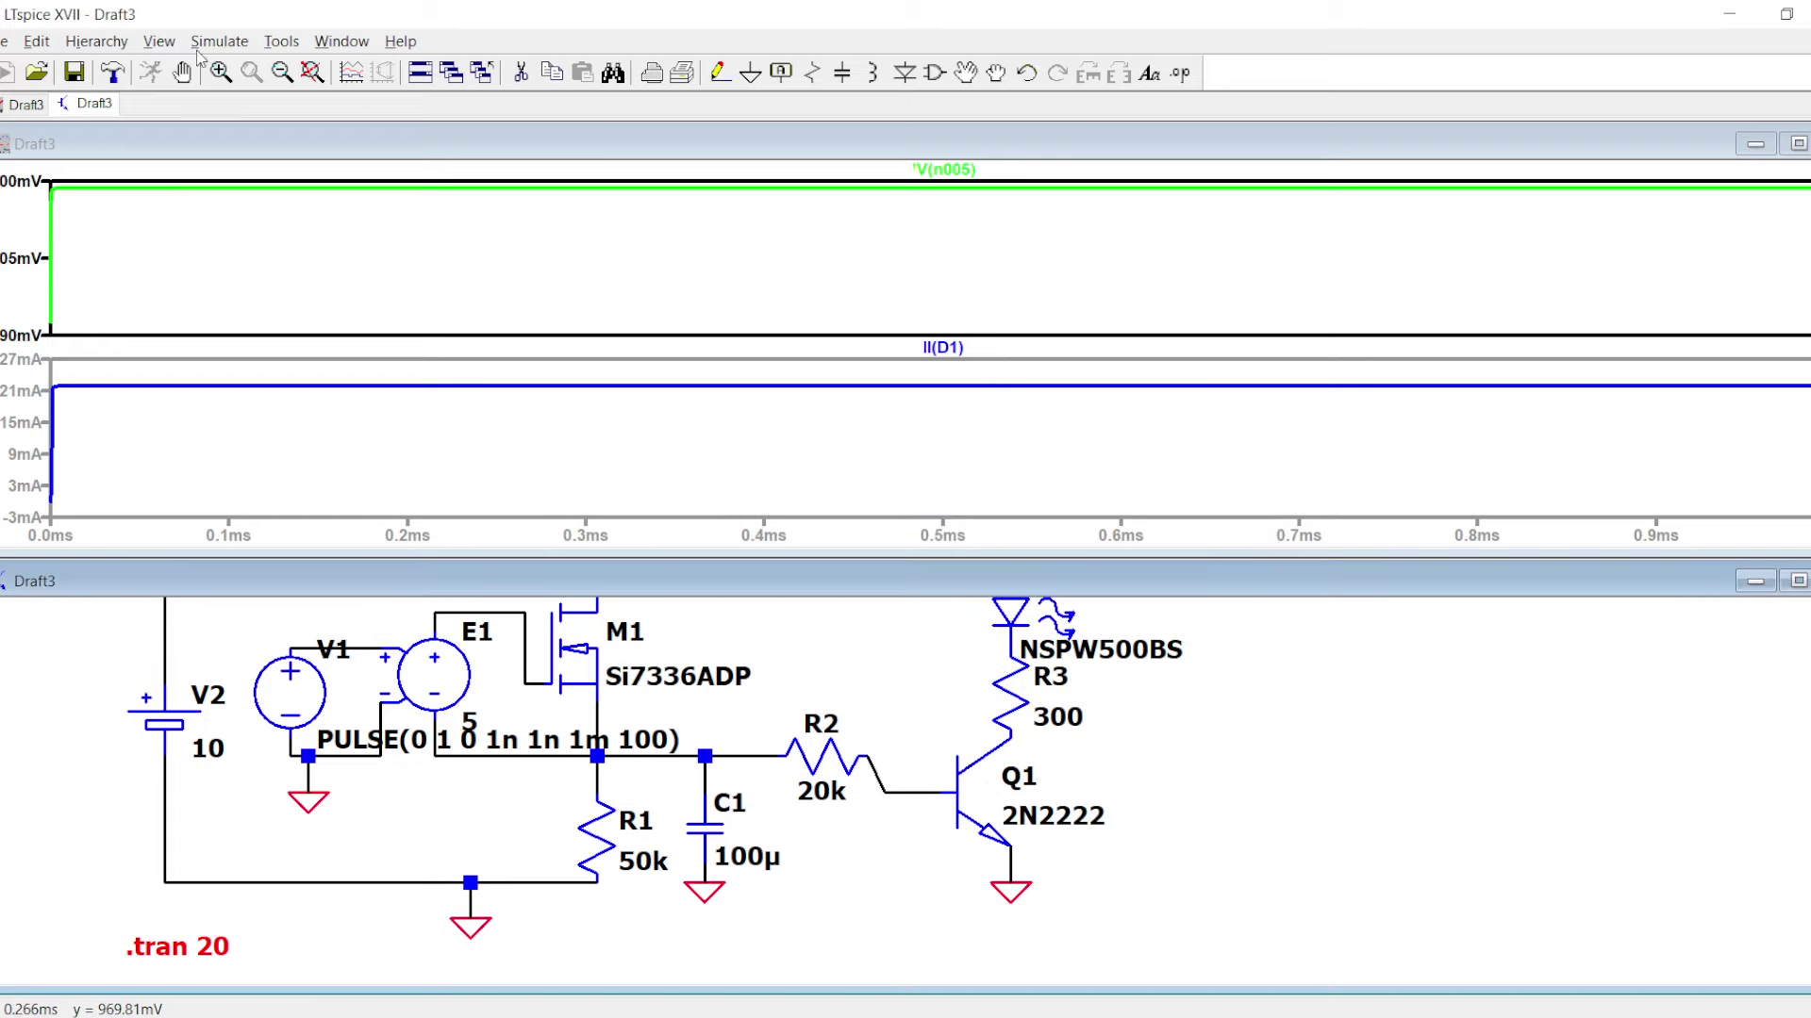
pyautogui.click(154, 74)
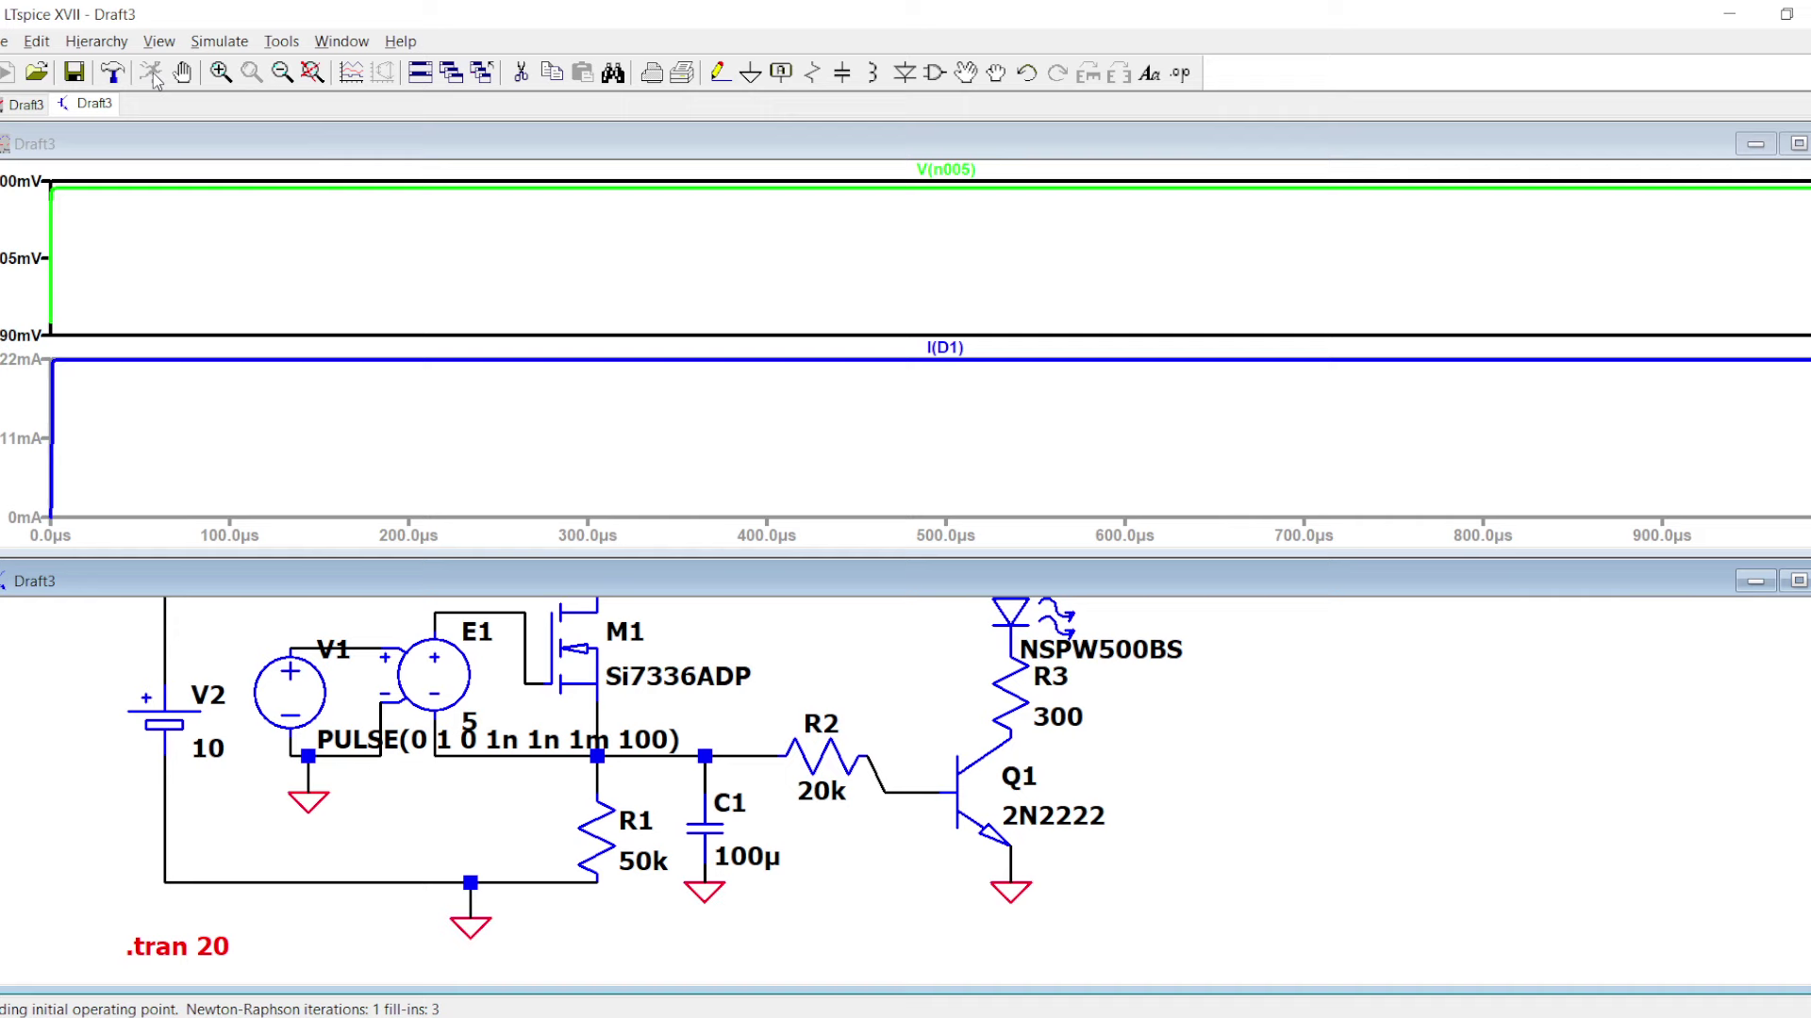
# - Set capacitor C1's value to 1m and rerun the simulation
pyautogui.rightClick(766, 860)
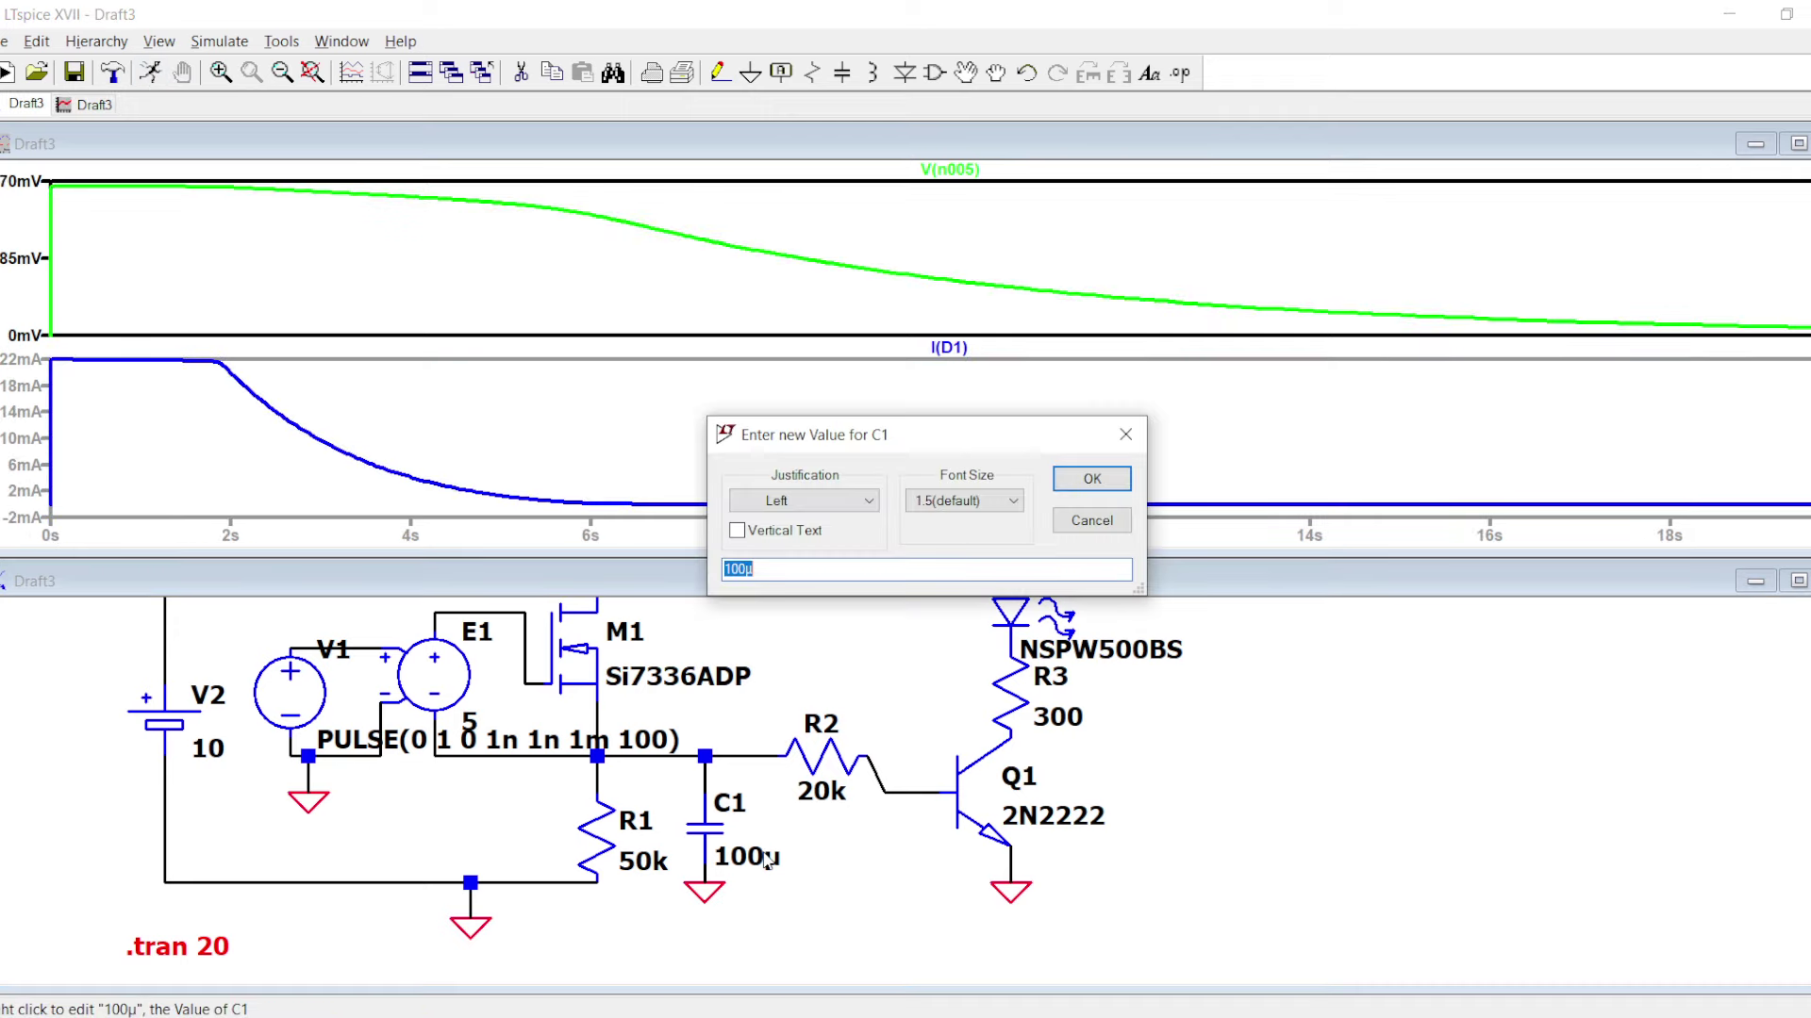
pyautogui.write('1m')
pyautogui.press('Return')
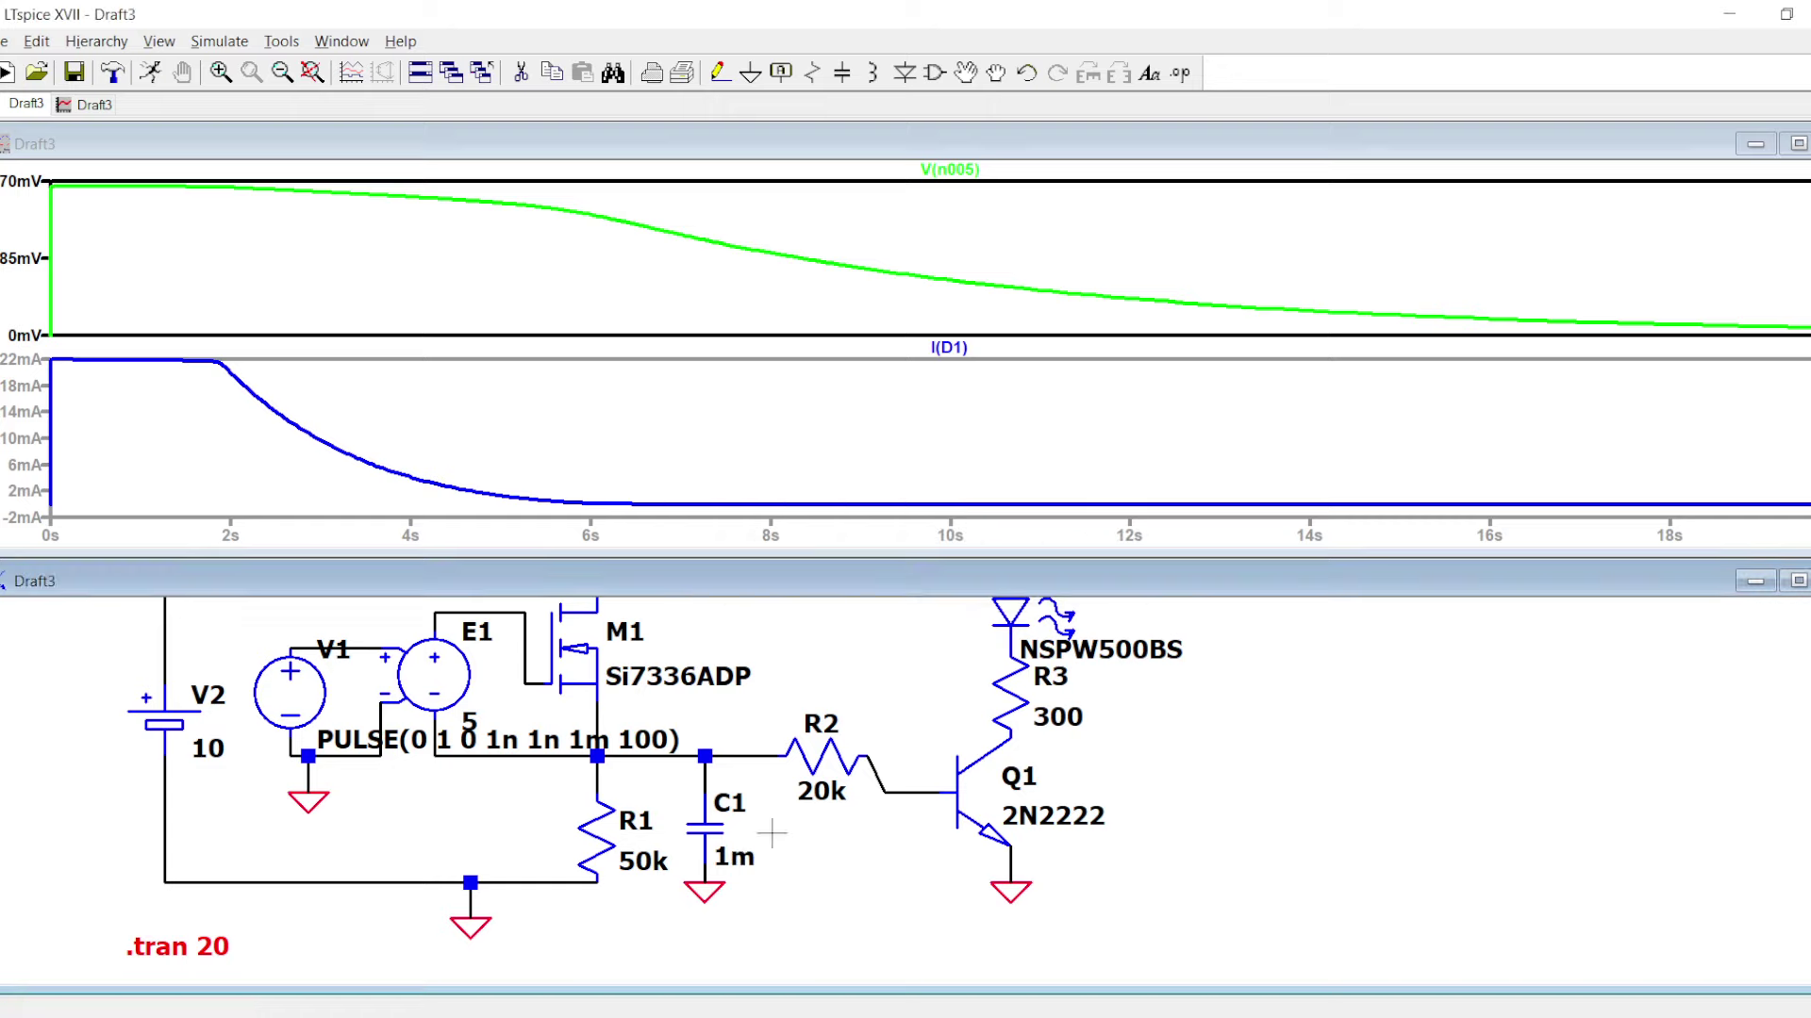
pyautogui.click(144, 73)
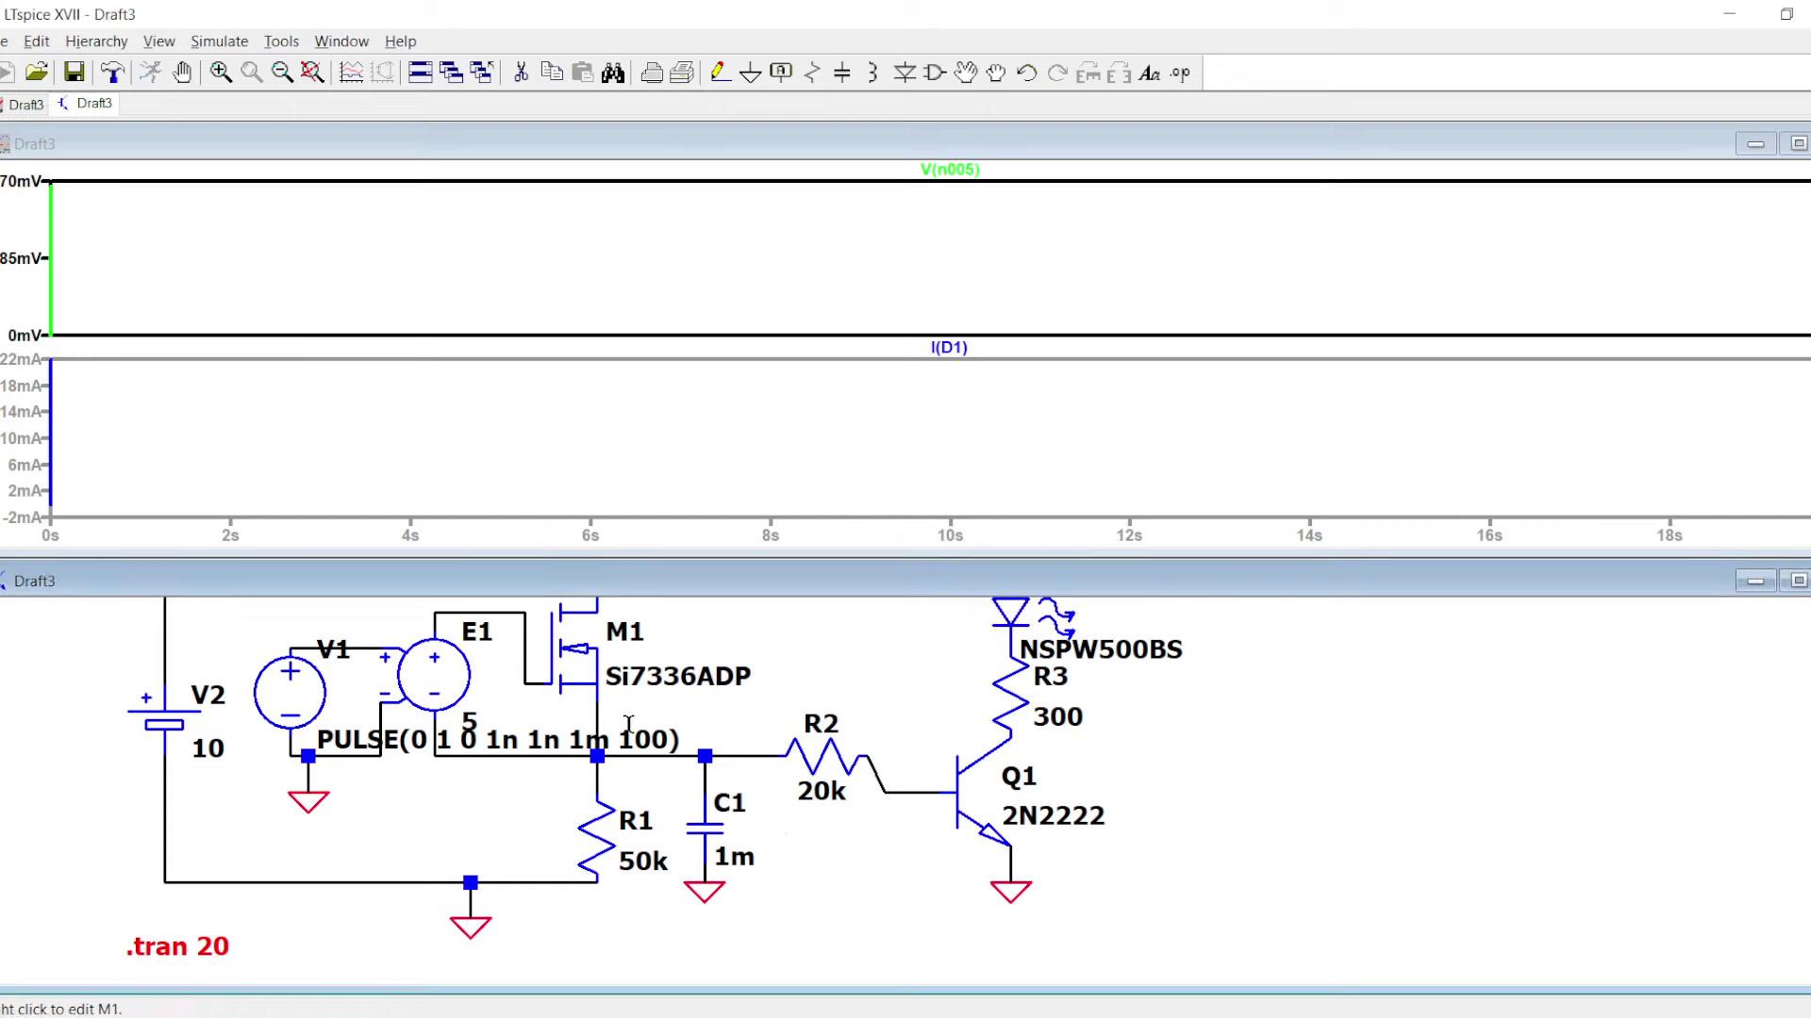
# - Draw a short wire up from the node above capacitor C1 and label the net C
pyautogui.scroll(-2, 705, 732)
pyautogui.moveTo(705, 734); pyautogui.dragTo(732, 785)
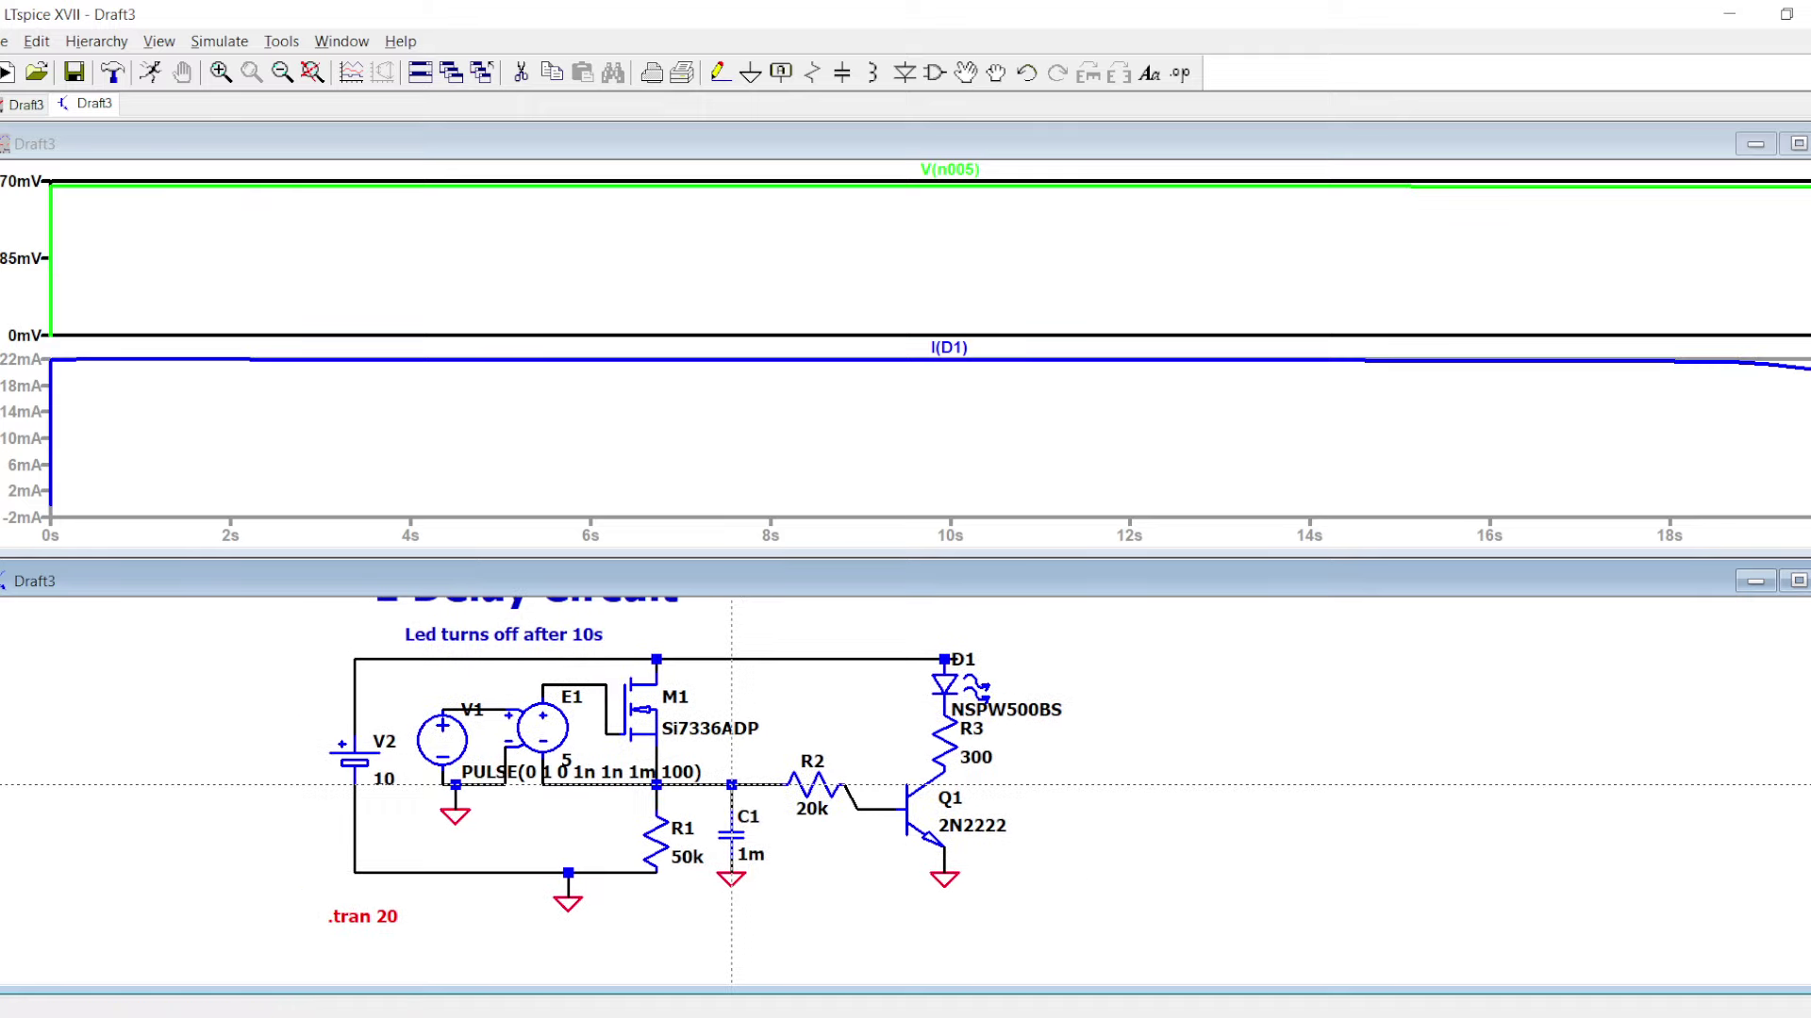
pyautogui.scroll(2, 732, 764)
pyautogui.press('F4')
pyautogui.write('C')
pyautogui.press('Return')
pyautogui.click(728, 762)
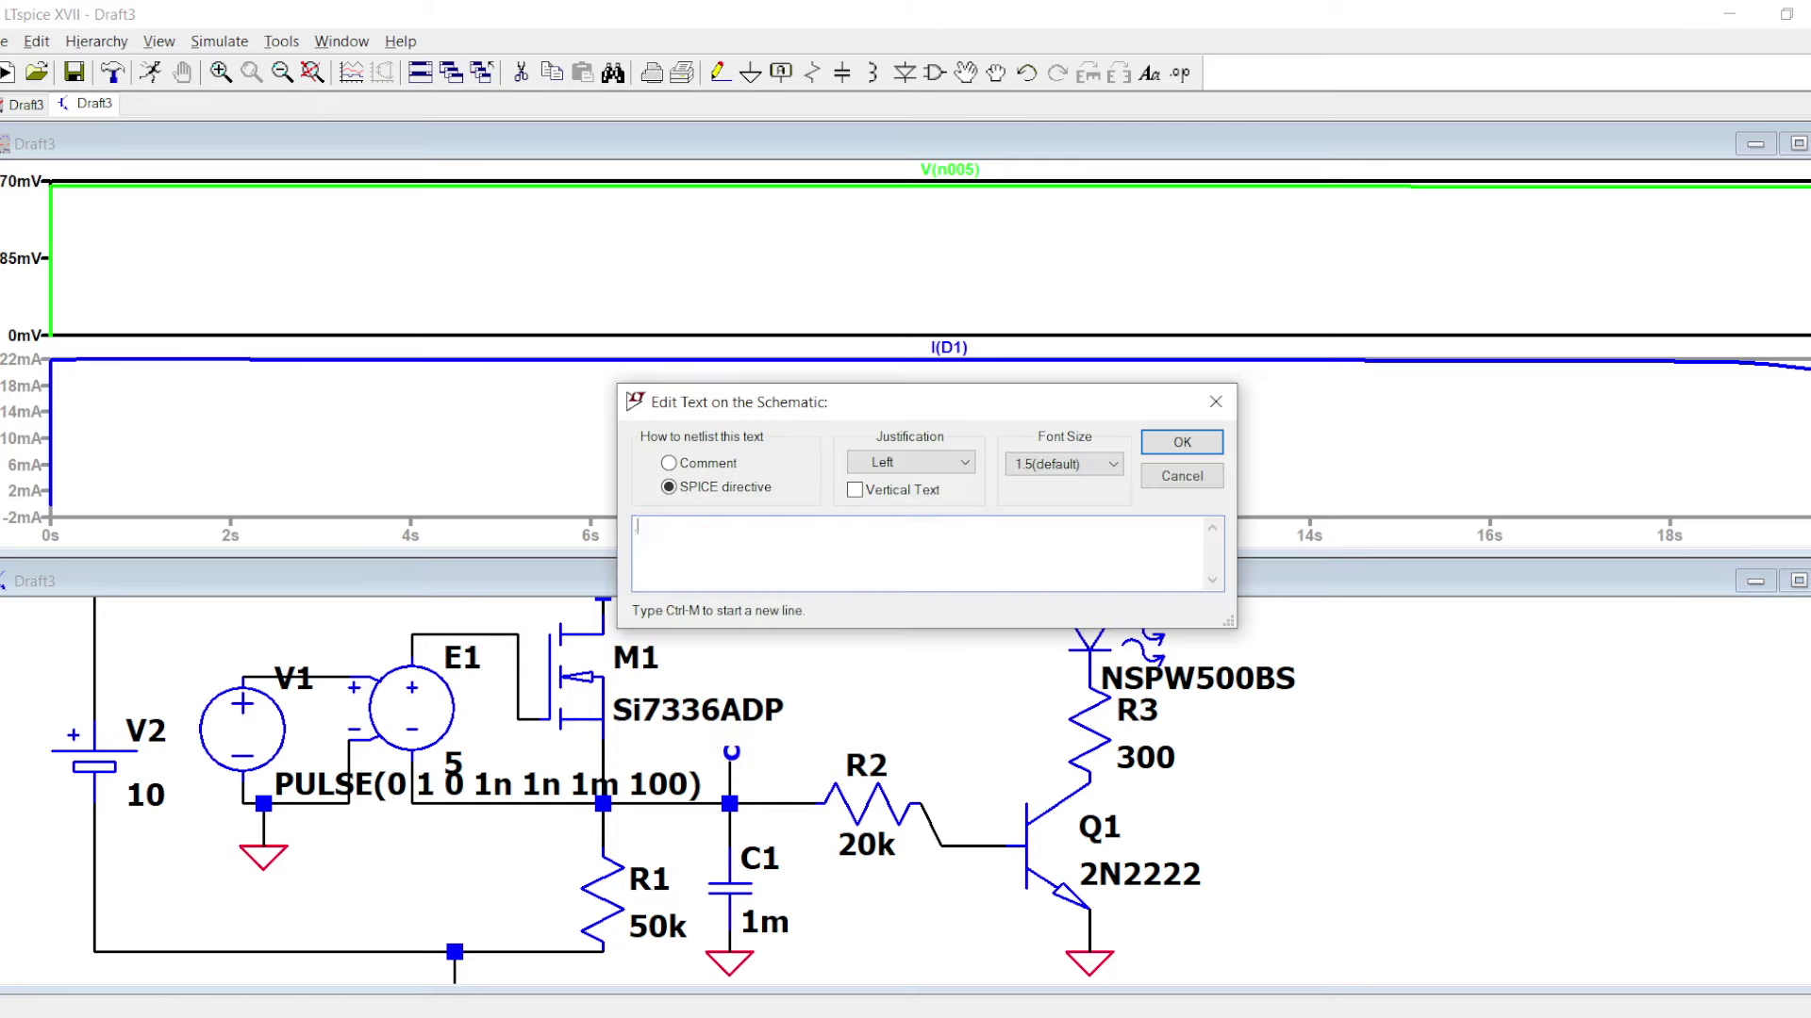
# - Add the SPICE directive ".ic V(C)=0" above the C net label, switching to the Italian keyboard layout to enter it
pyautogui.write('.ic')
pyautogui.press('capslock')
pyautogui.write('V')
pyautogui.press('capslock')
pyautogui.write('C')
pyautogui.press('BackSpace')
pyautogui.write('(')
pyautogui.click(1689, 1017)
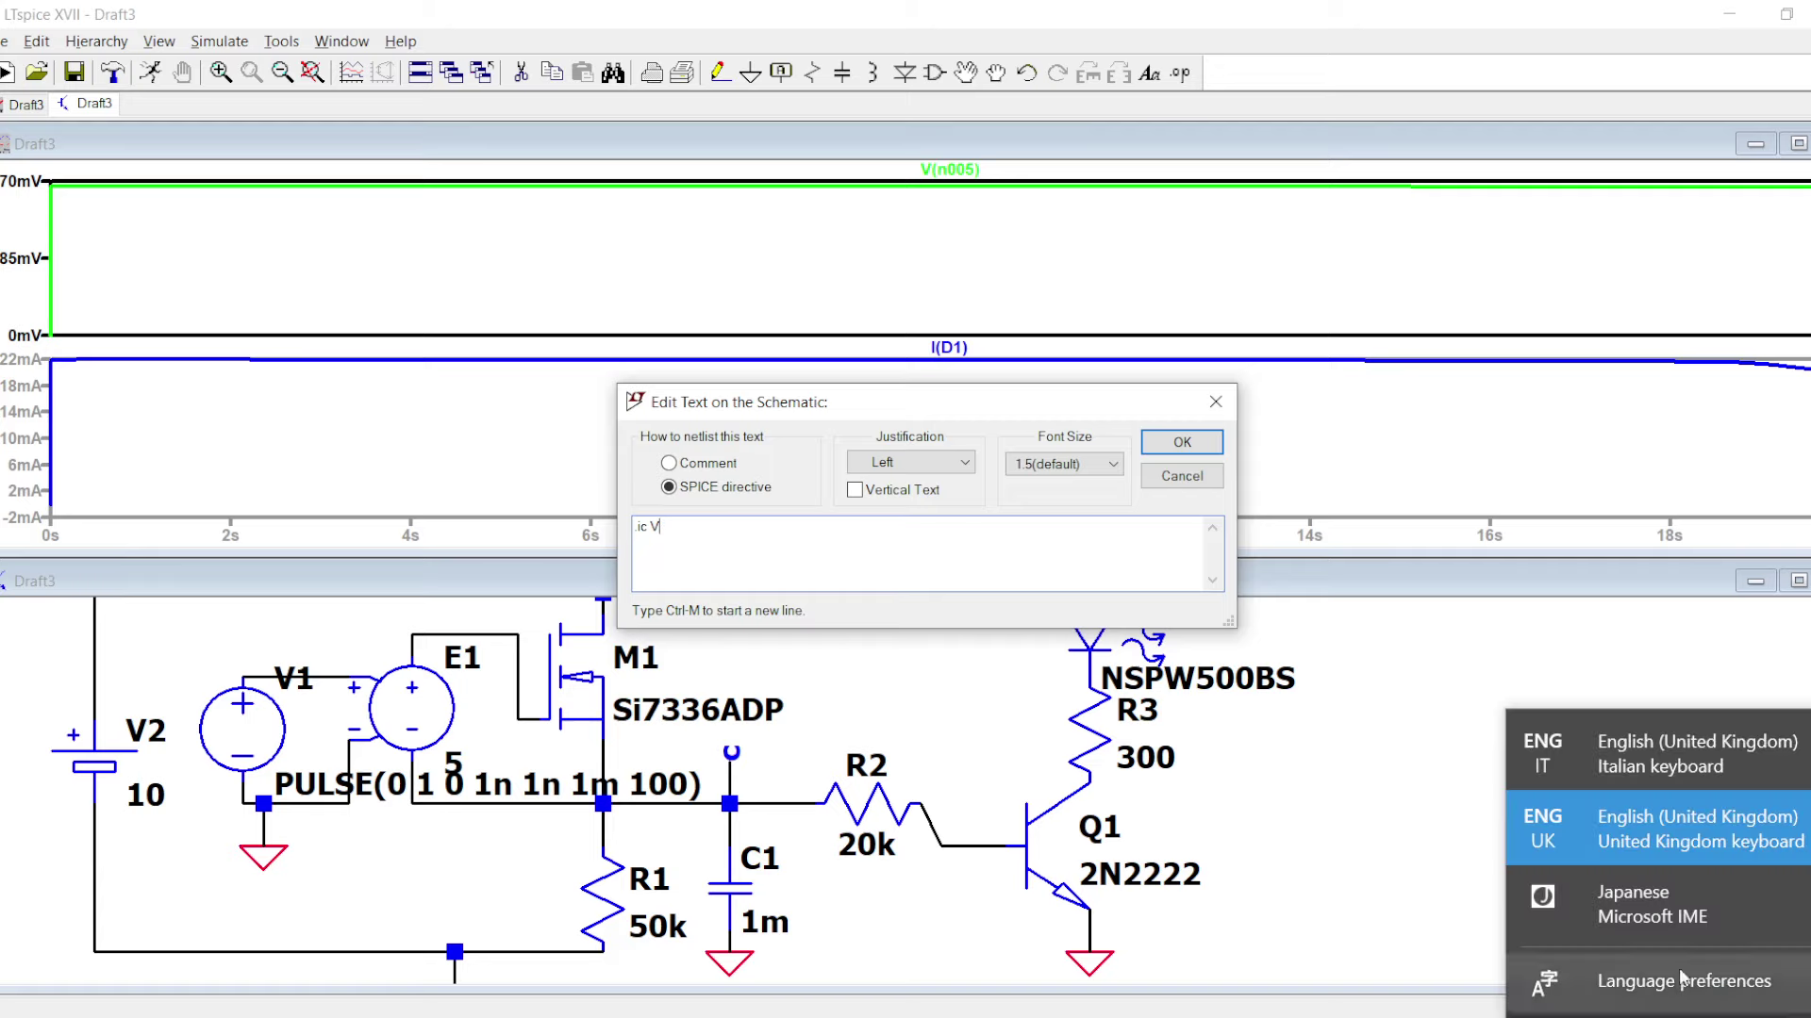
pyautogui.click(1626, 762)
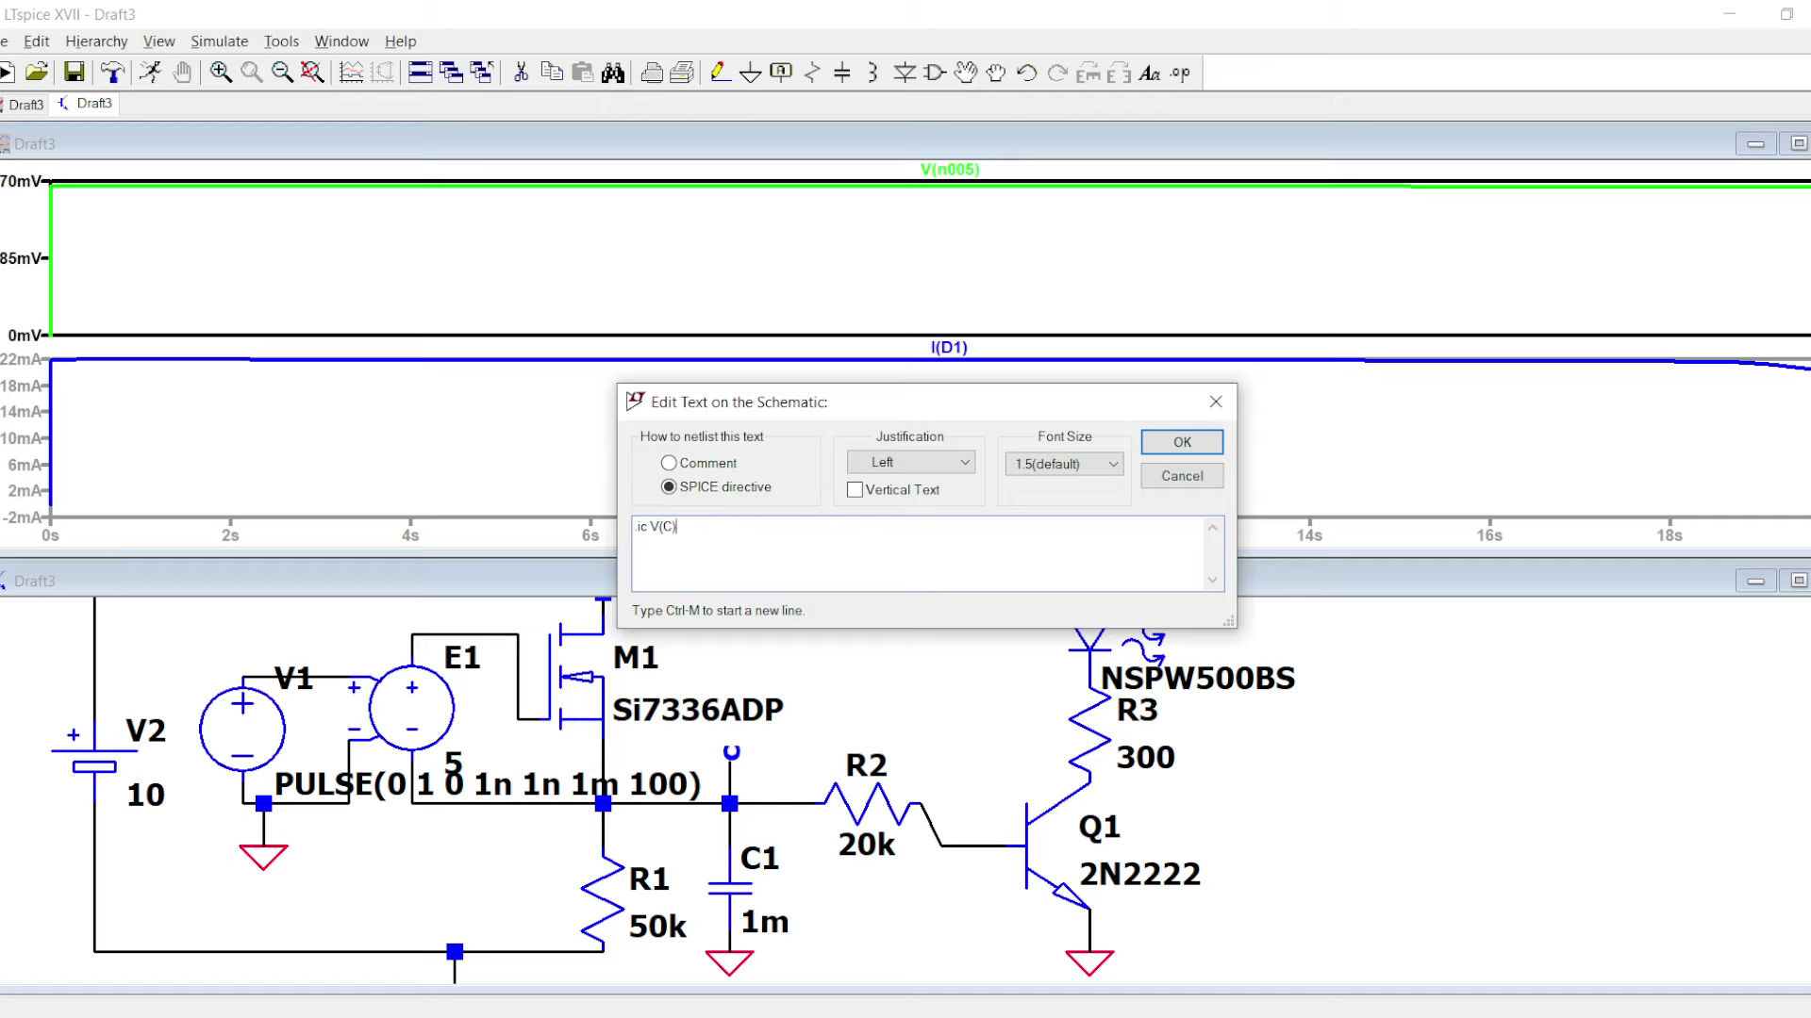
pyautogui.press('capslock')
pyautogui.press('Return')
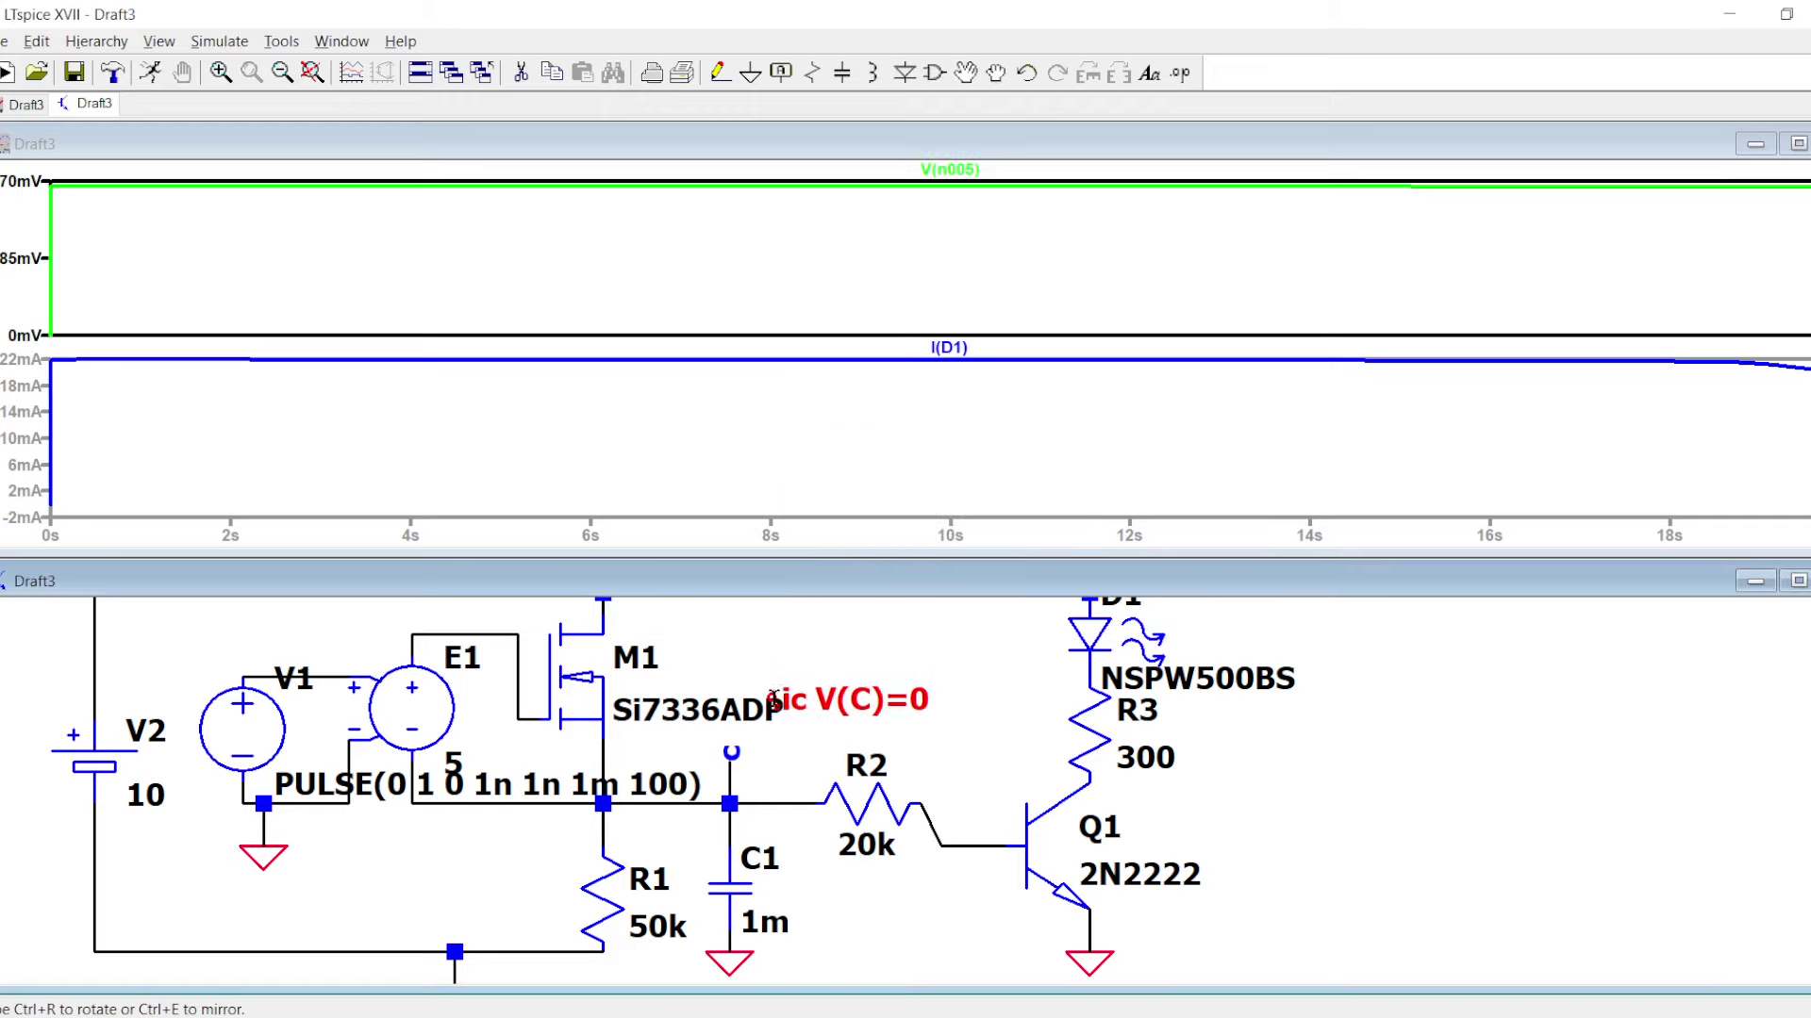
pyautogui.click(760, 668)
# - Rerun the simulation, view the voltage at node C and replace it with a plot of Q1's base voltage
pyautogui.click(149, 73)
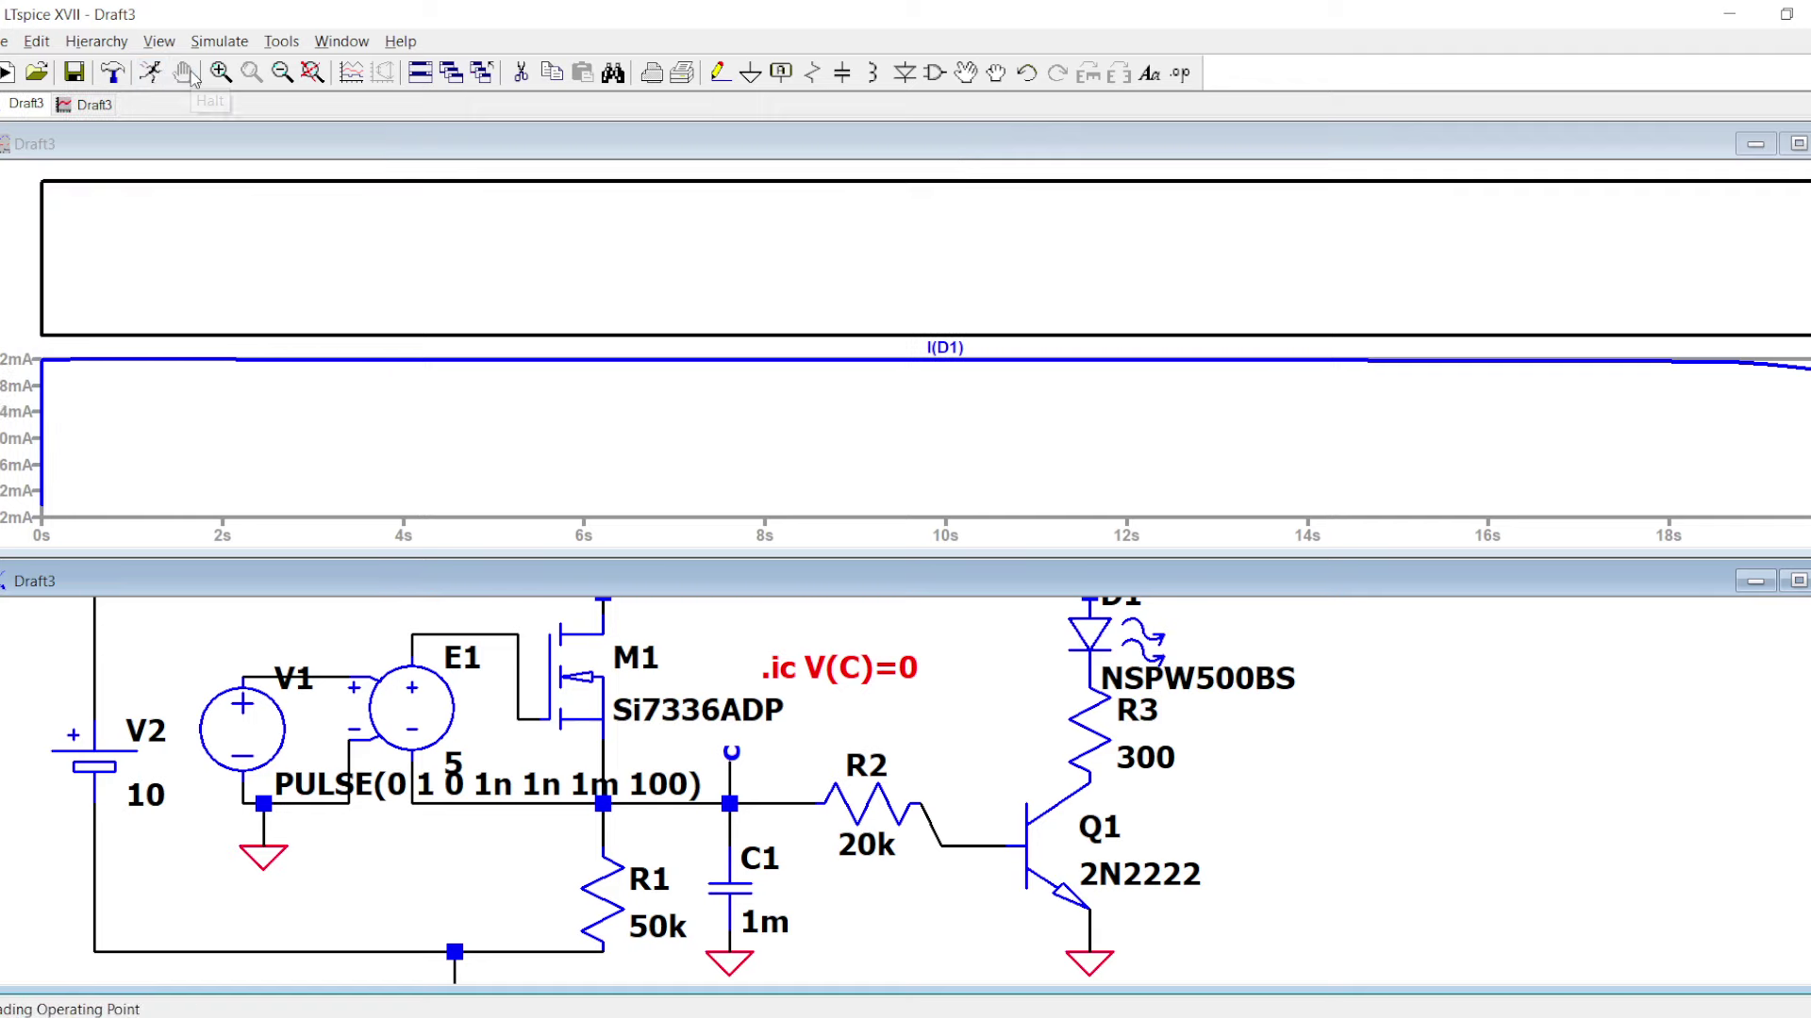
pyautogui.click(738, 785)
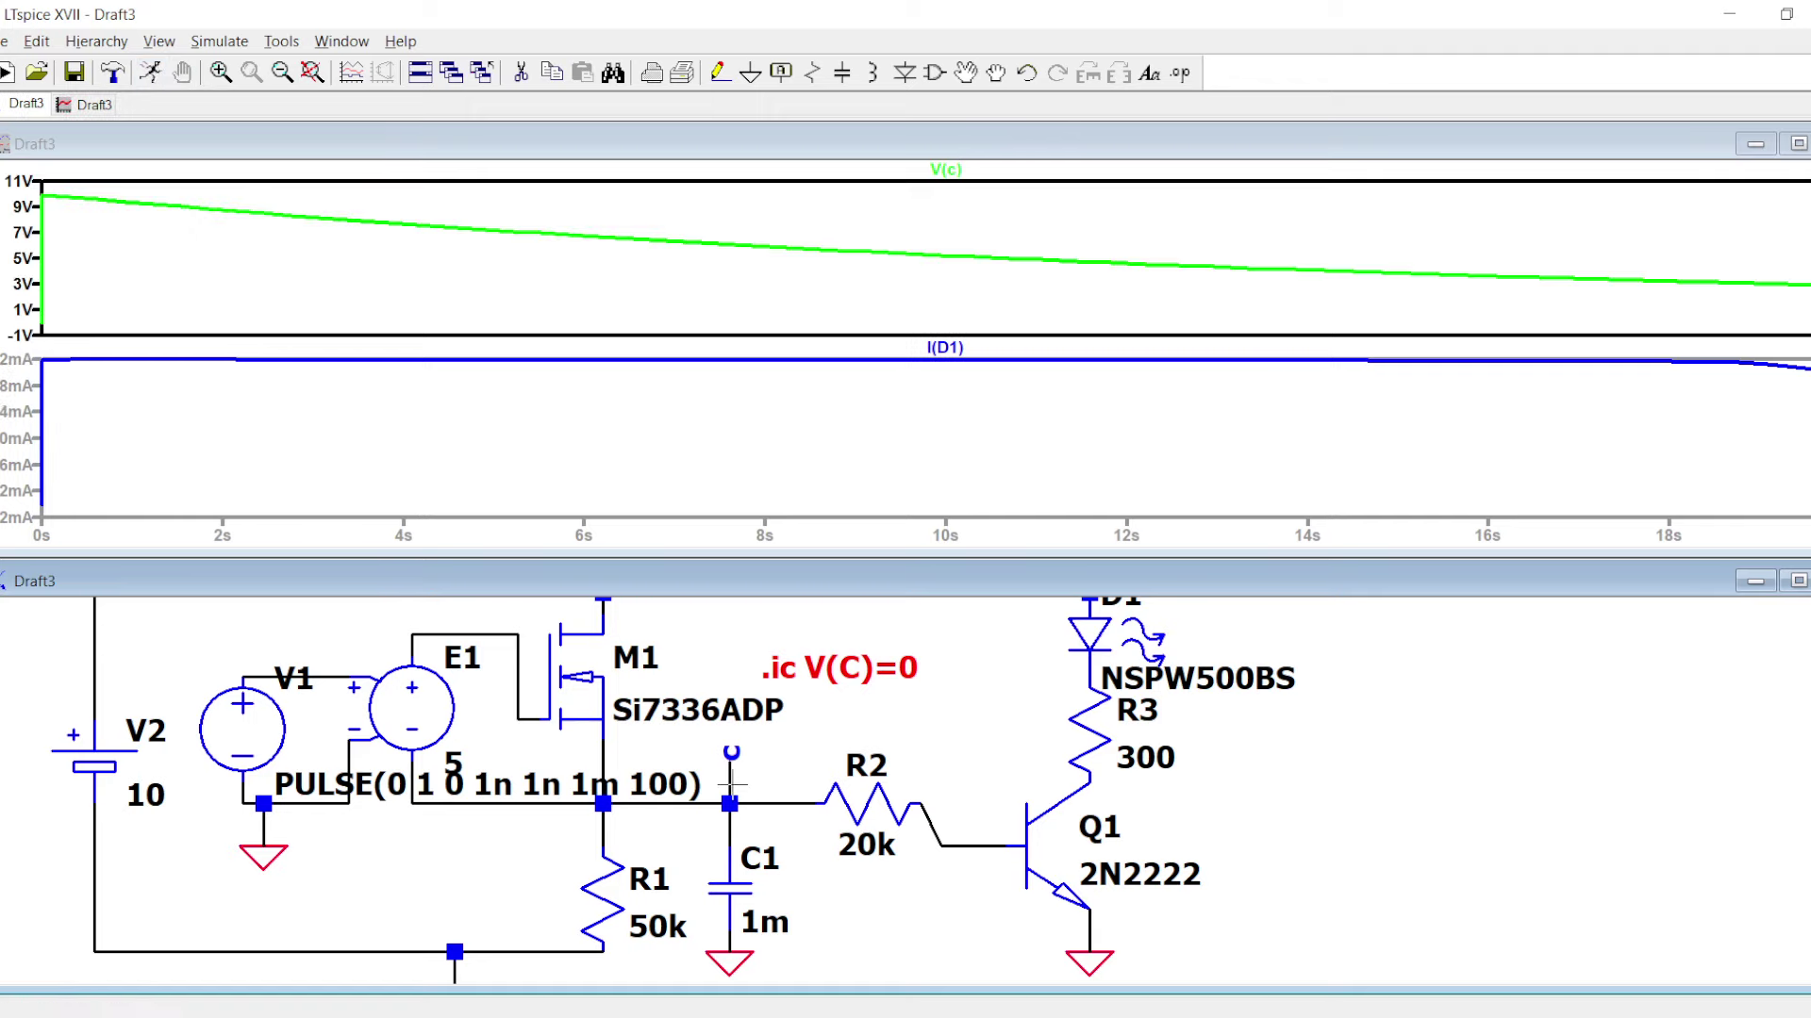
pyautogui.click(963, 846)
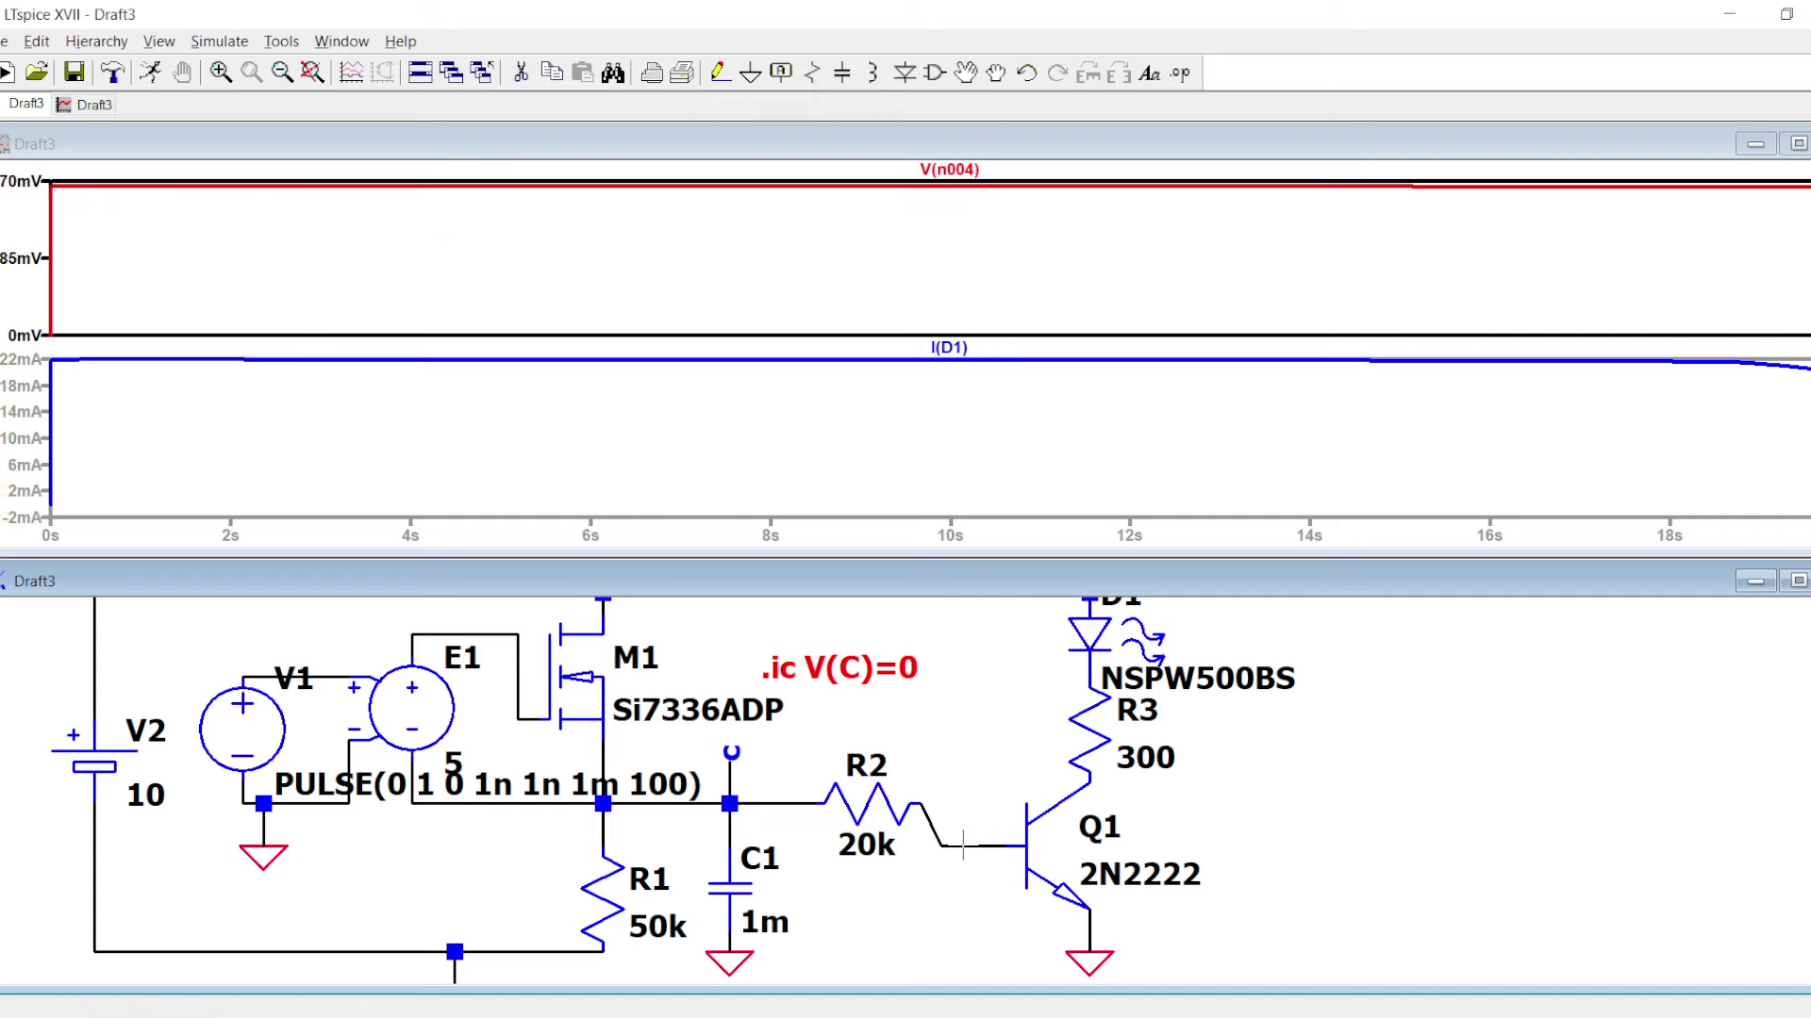
# - Set capacitor C1's value to 500µ and rerun the simulation to measure how long the LED current stays on
pyautogui.rightClick(781, 924)
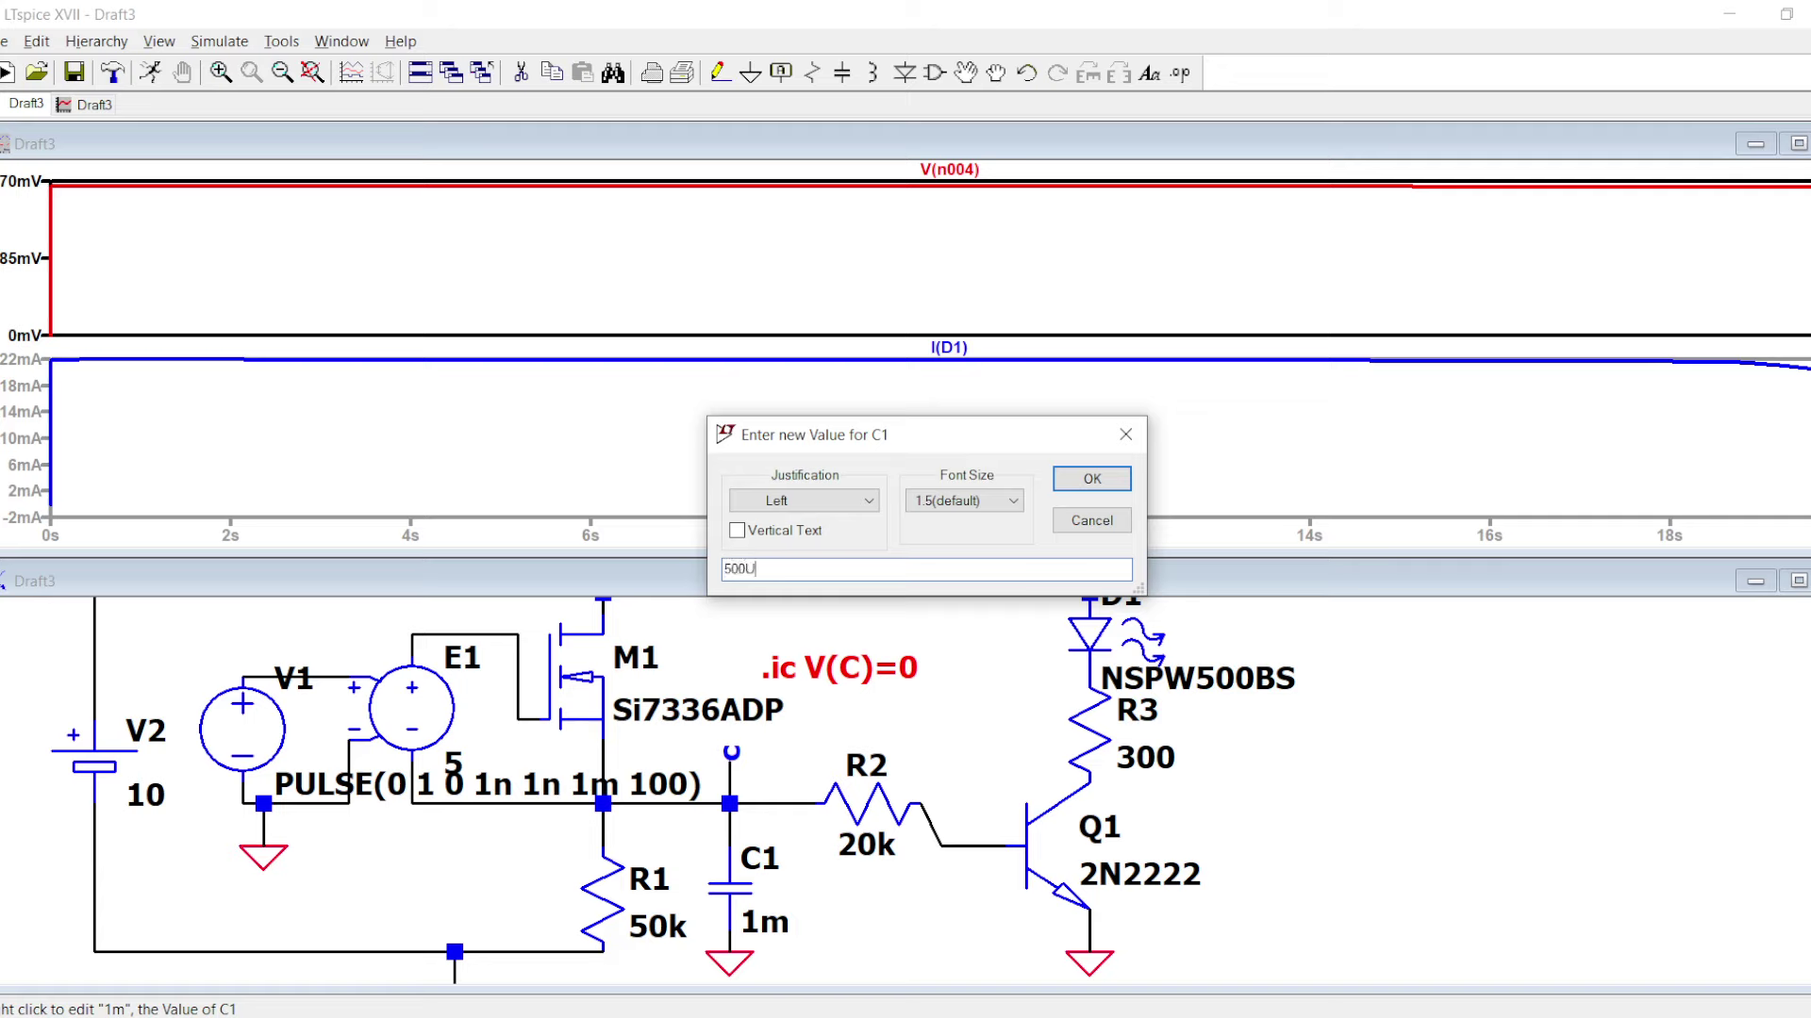
pyautogui.press('Return')
pyautogui.click(153, 75)
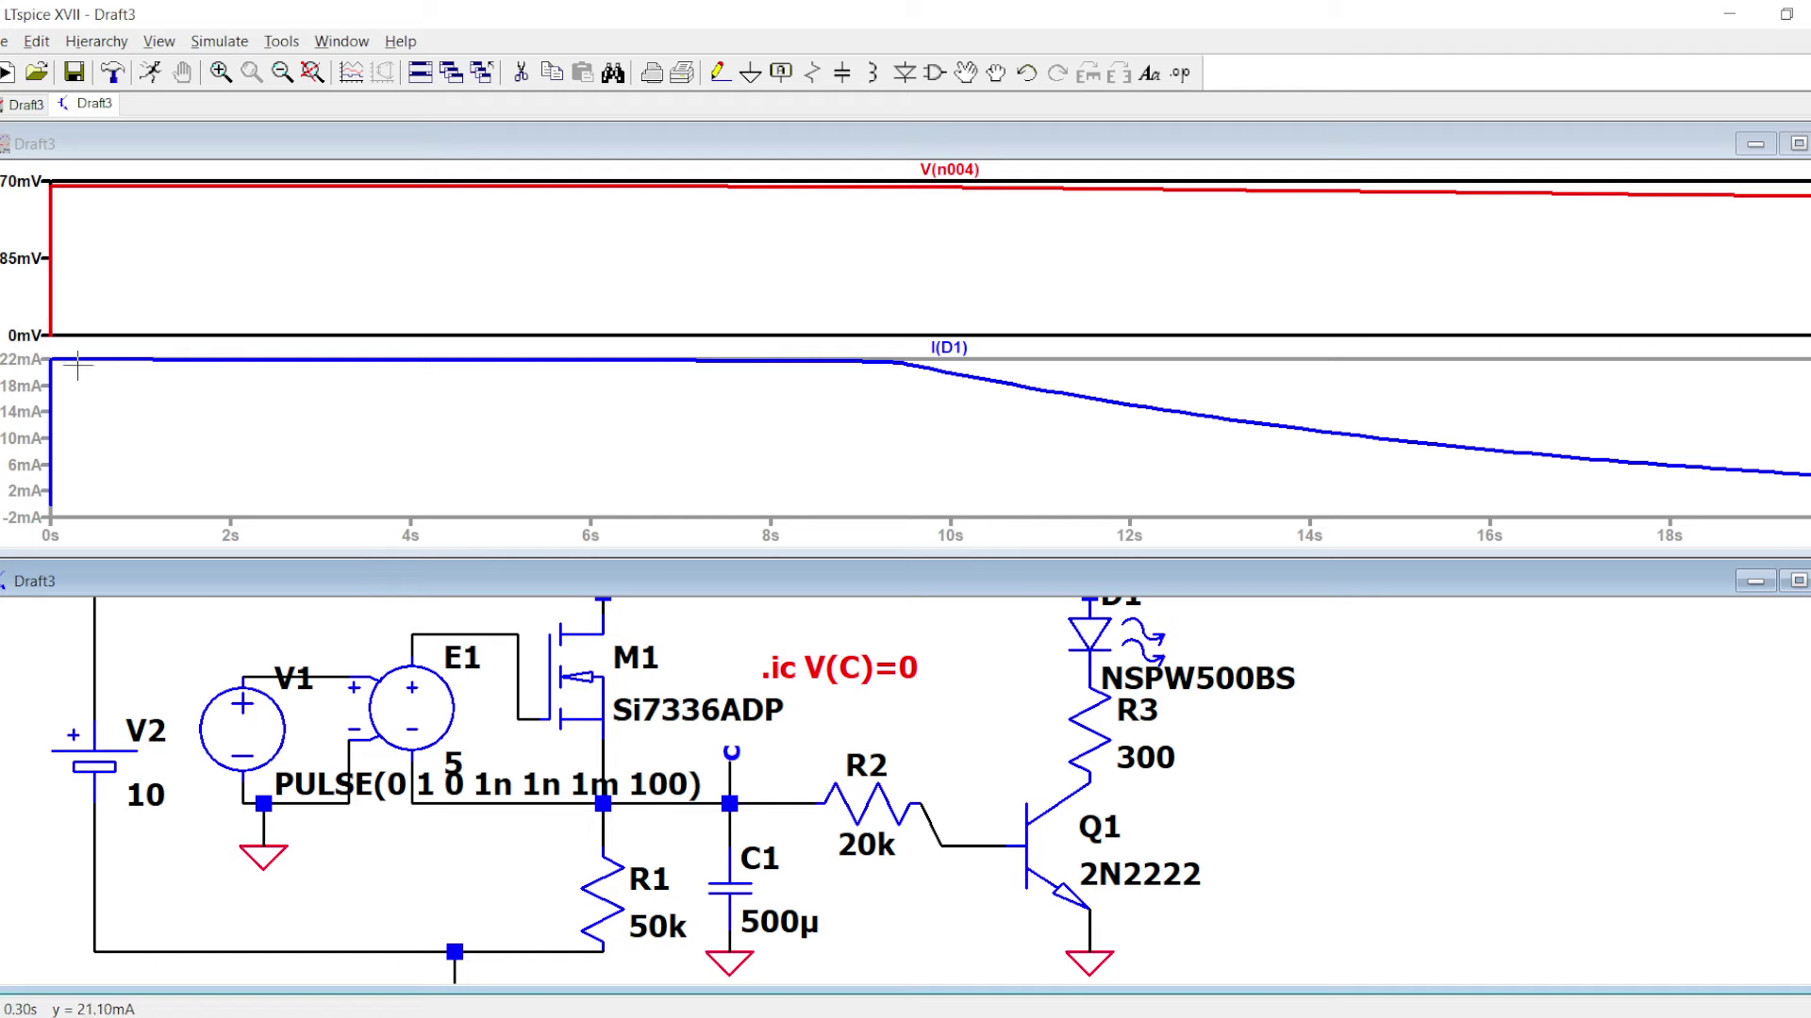
pyautogui.moveTo(50, 359); pyautogui.dragTo(814, 358)
# - Set the transient analysis stop time to 50 s and rerun the simulation
pyautogui.scroll(-1, 501, 850)
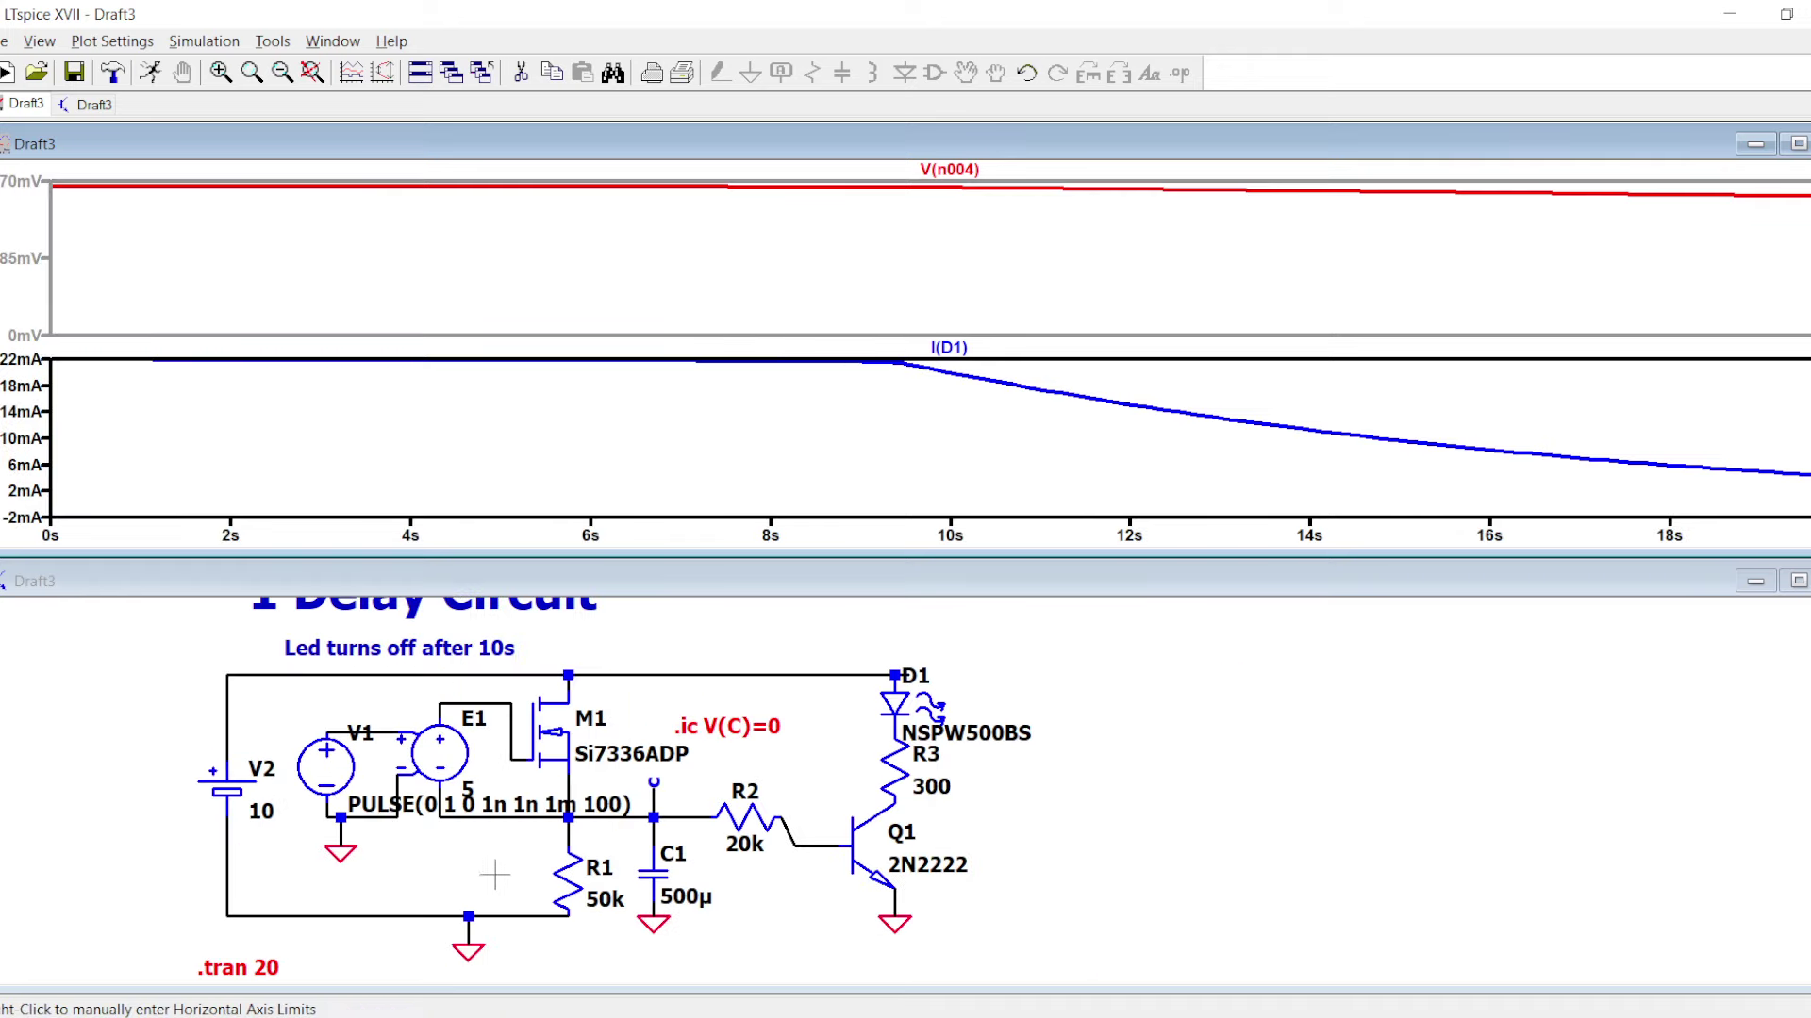
pyautogui.moveTo(369, 913); pyautogui.dragTo(442, 869)
pyautogui.rightClick(351, 929)
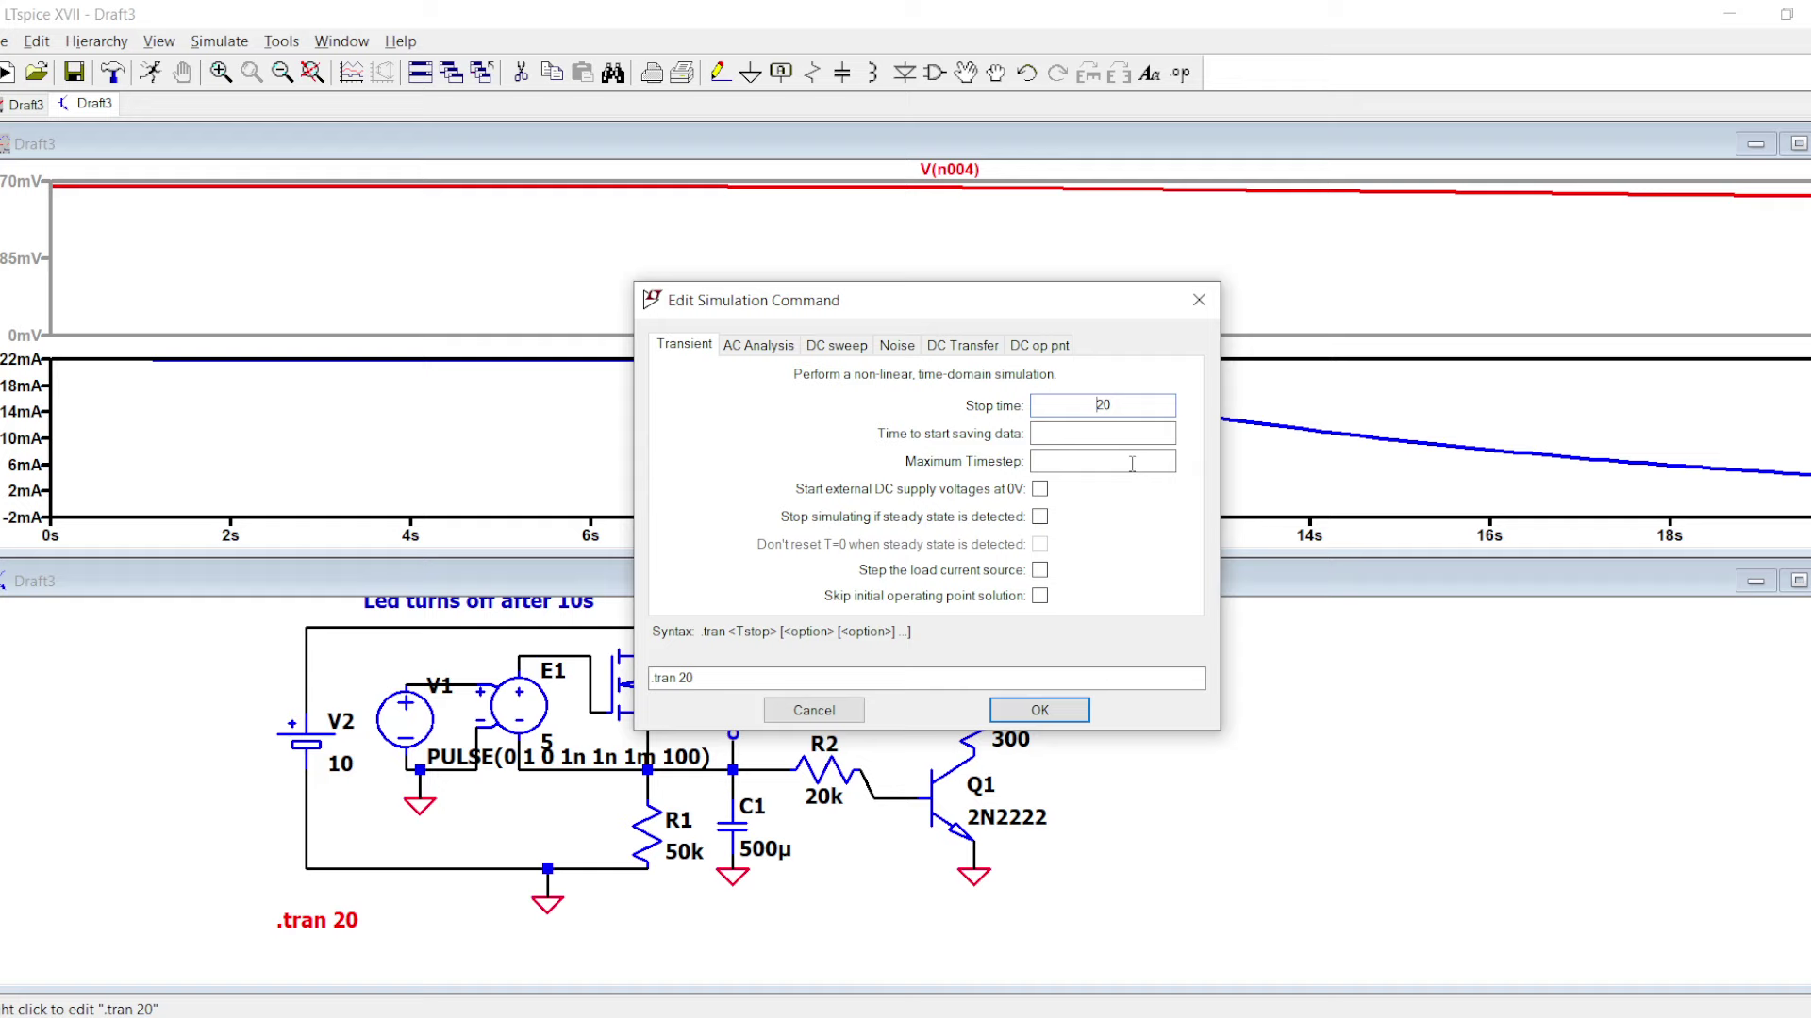
pyautogui.write('50')
pyautogui.press('Return')
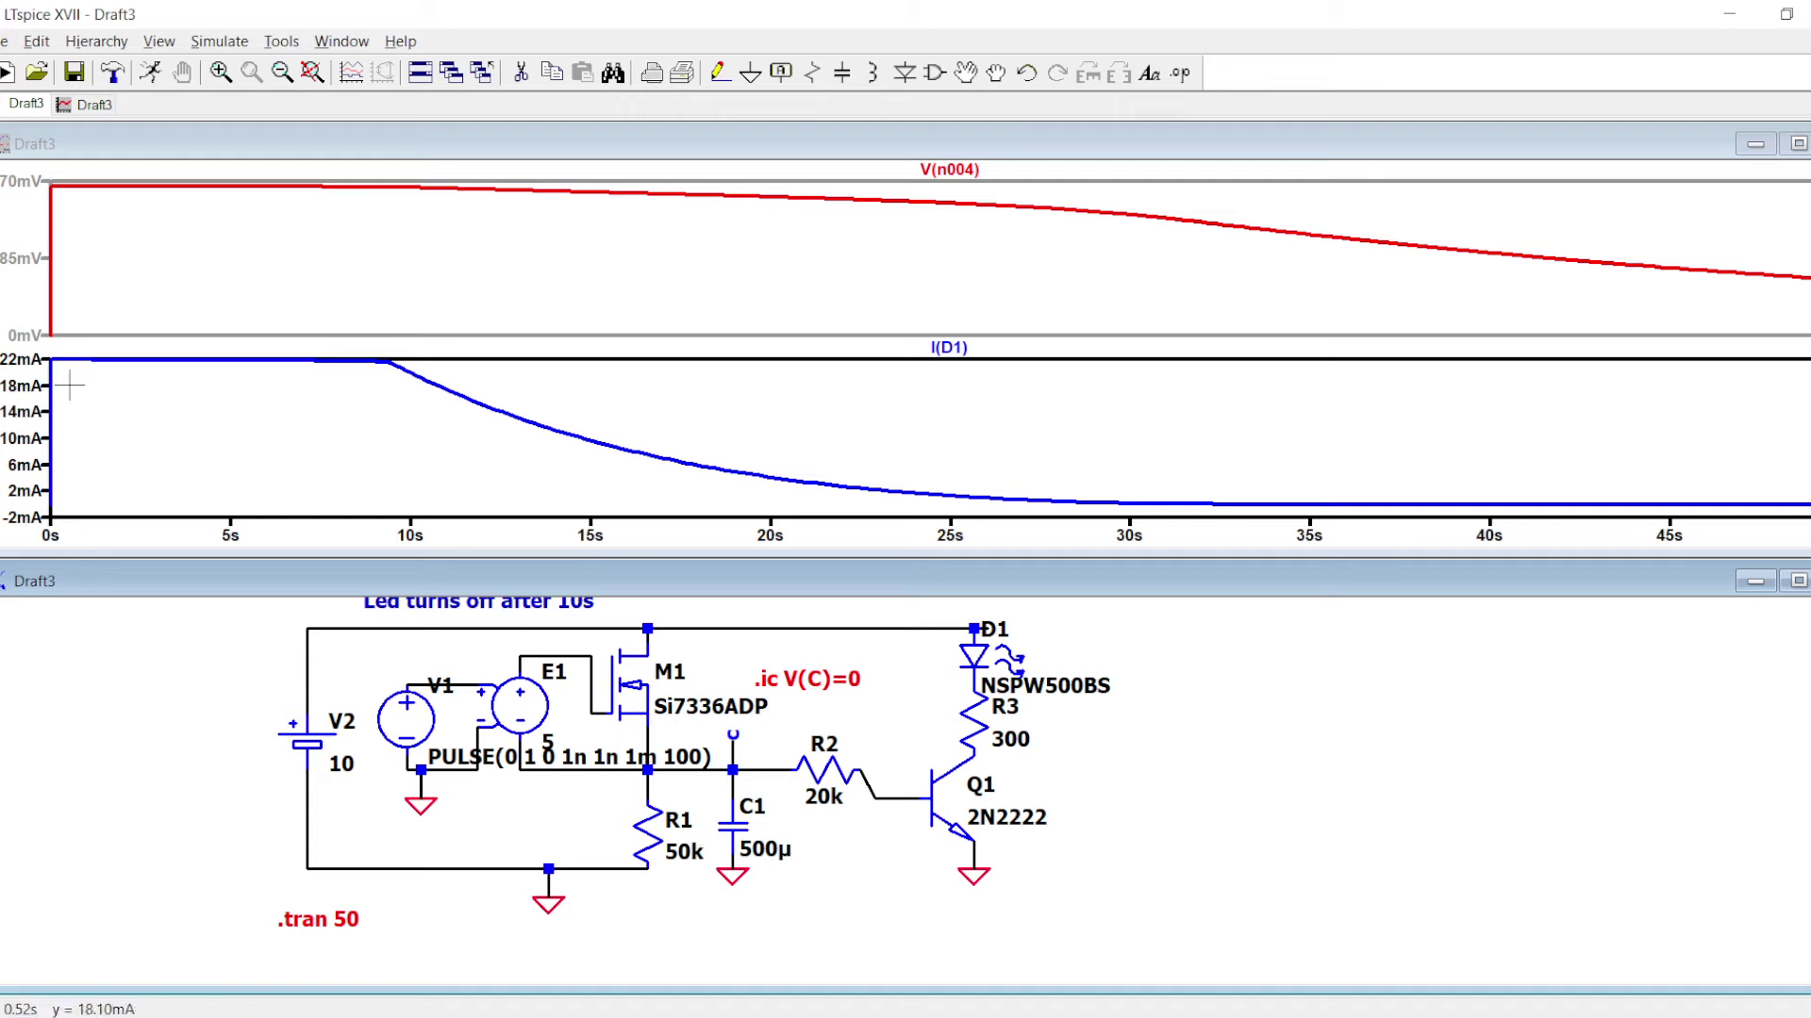
# - Plot the voltages at E1's output and V1's positive terminal, followed by the current through LED D1
pyautogui.click(528, 647)
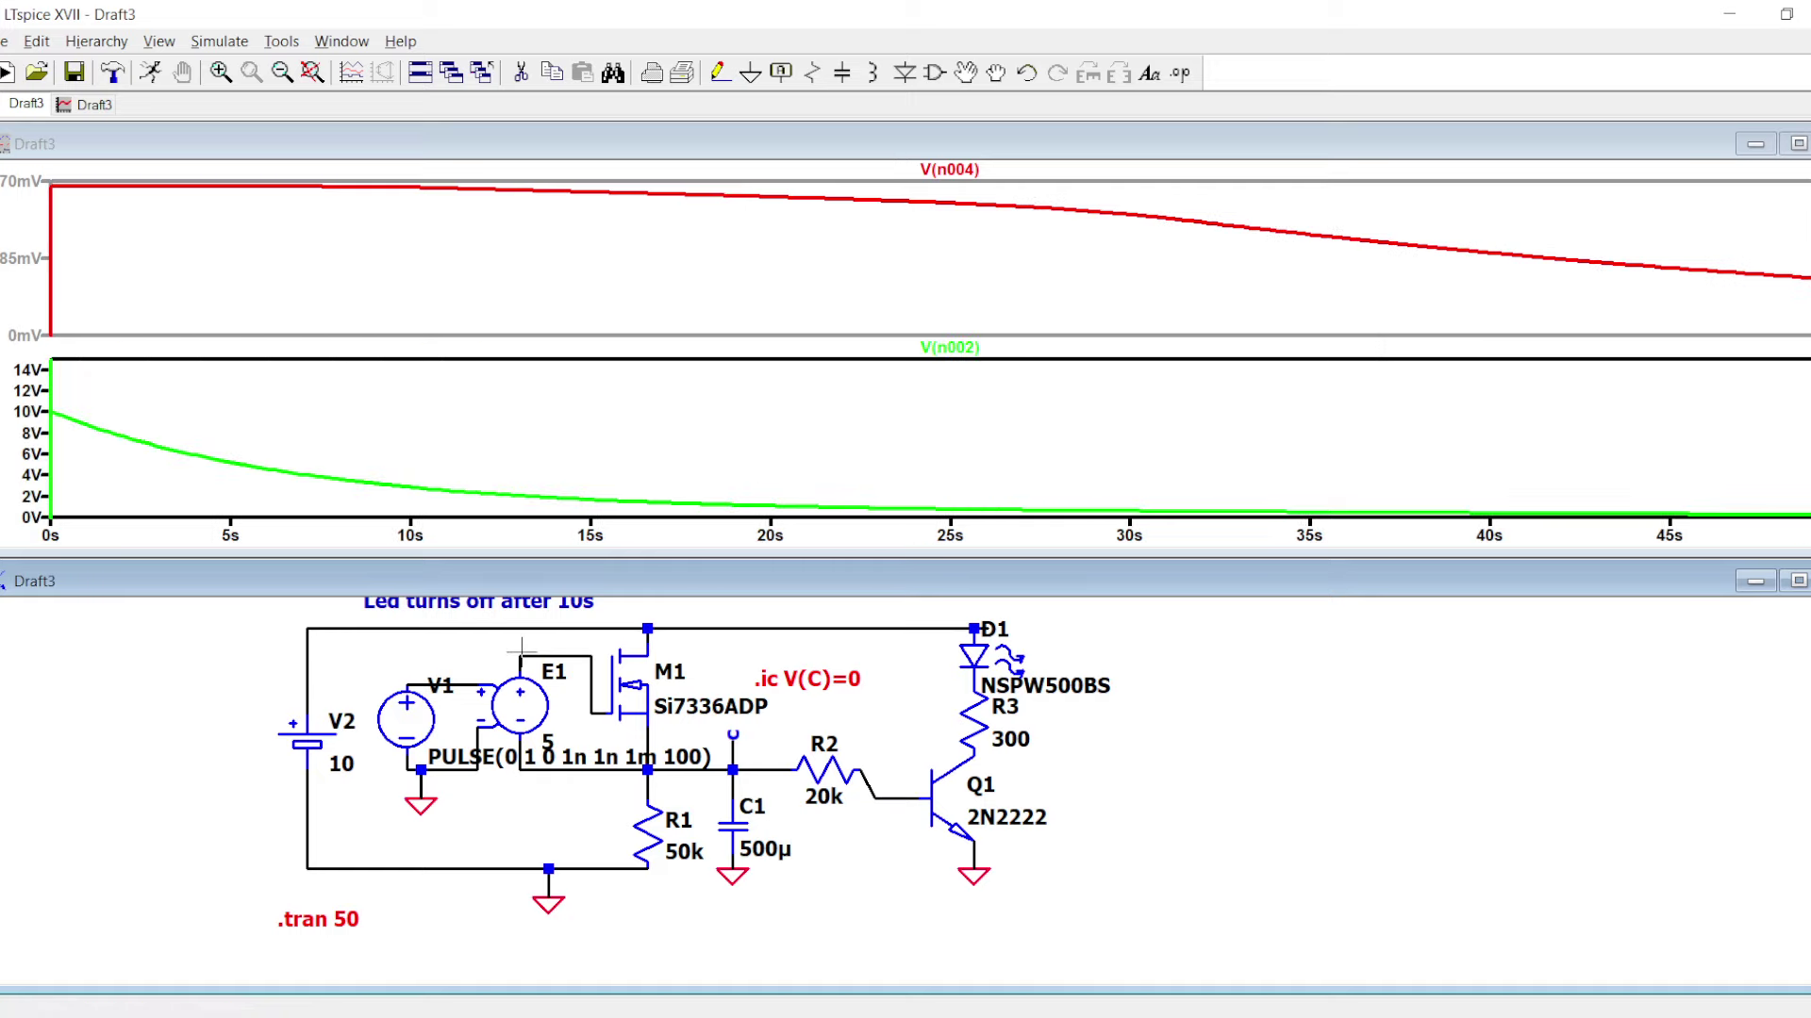
pyautogui.click(468, 675)
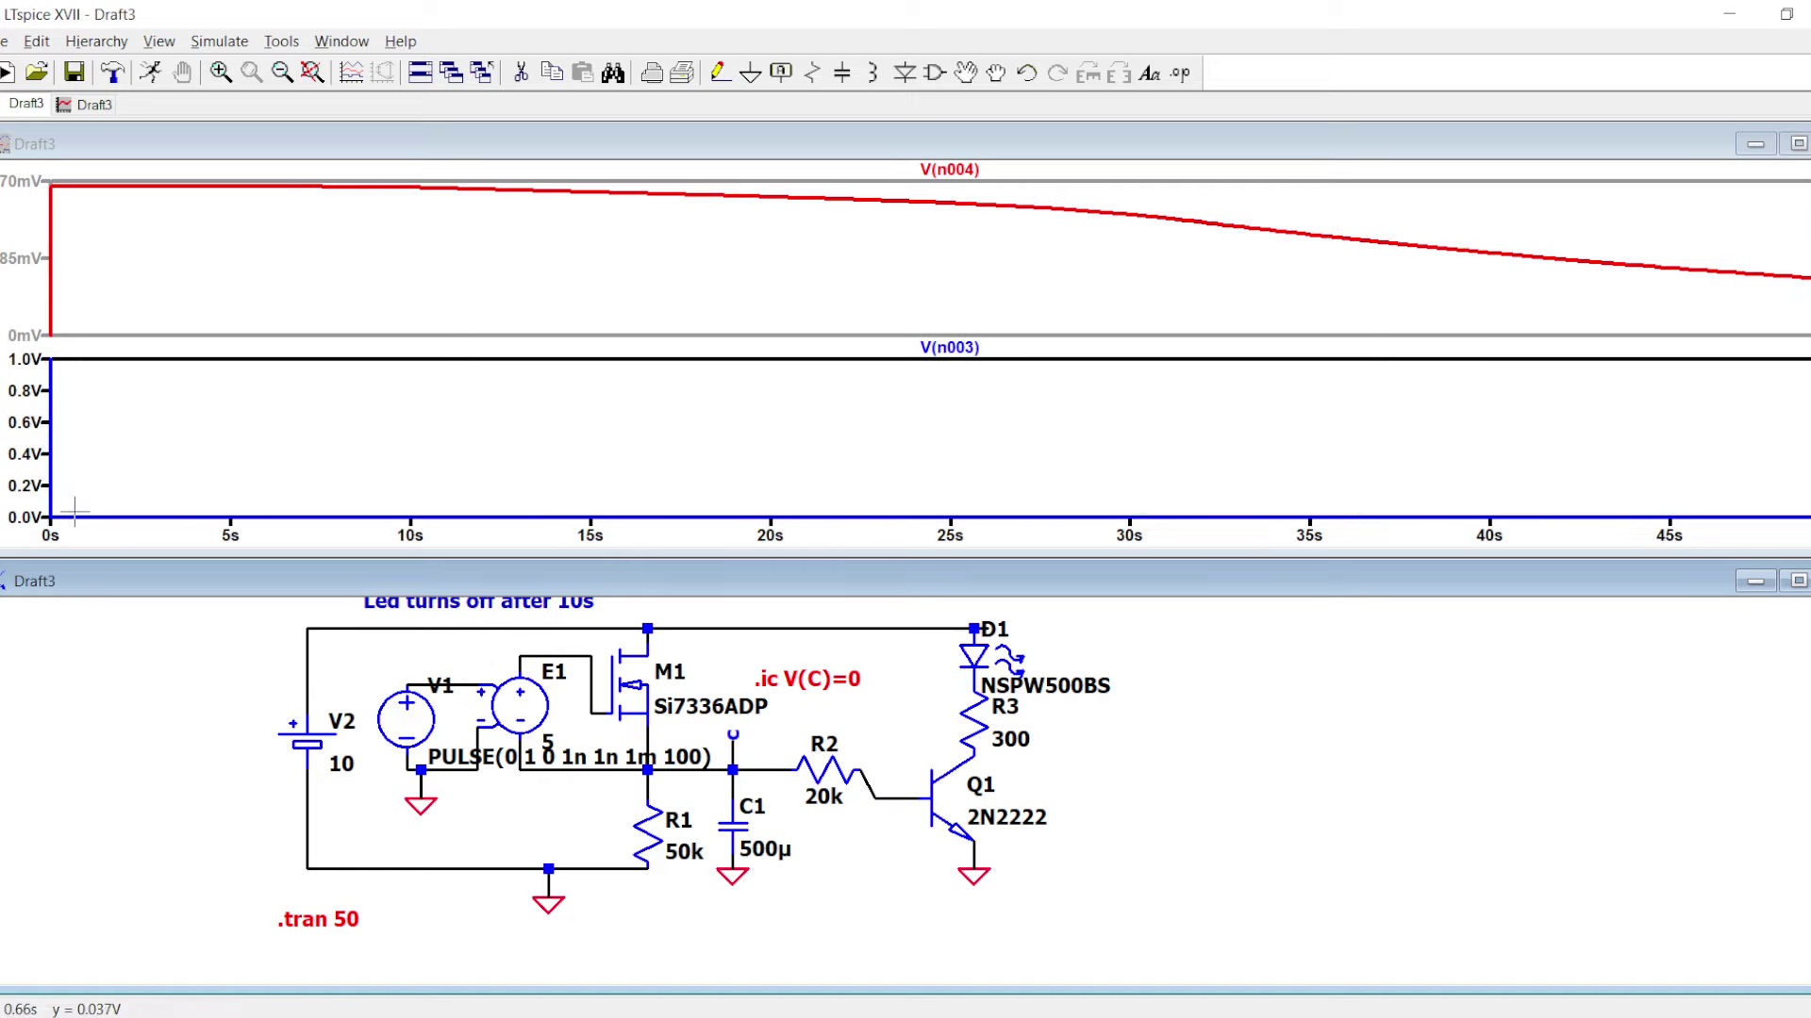
pyautogui.click(967, 657)
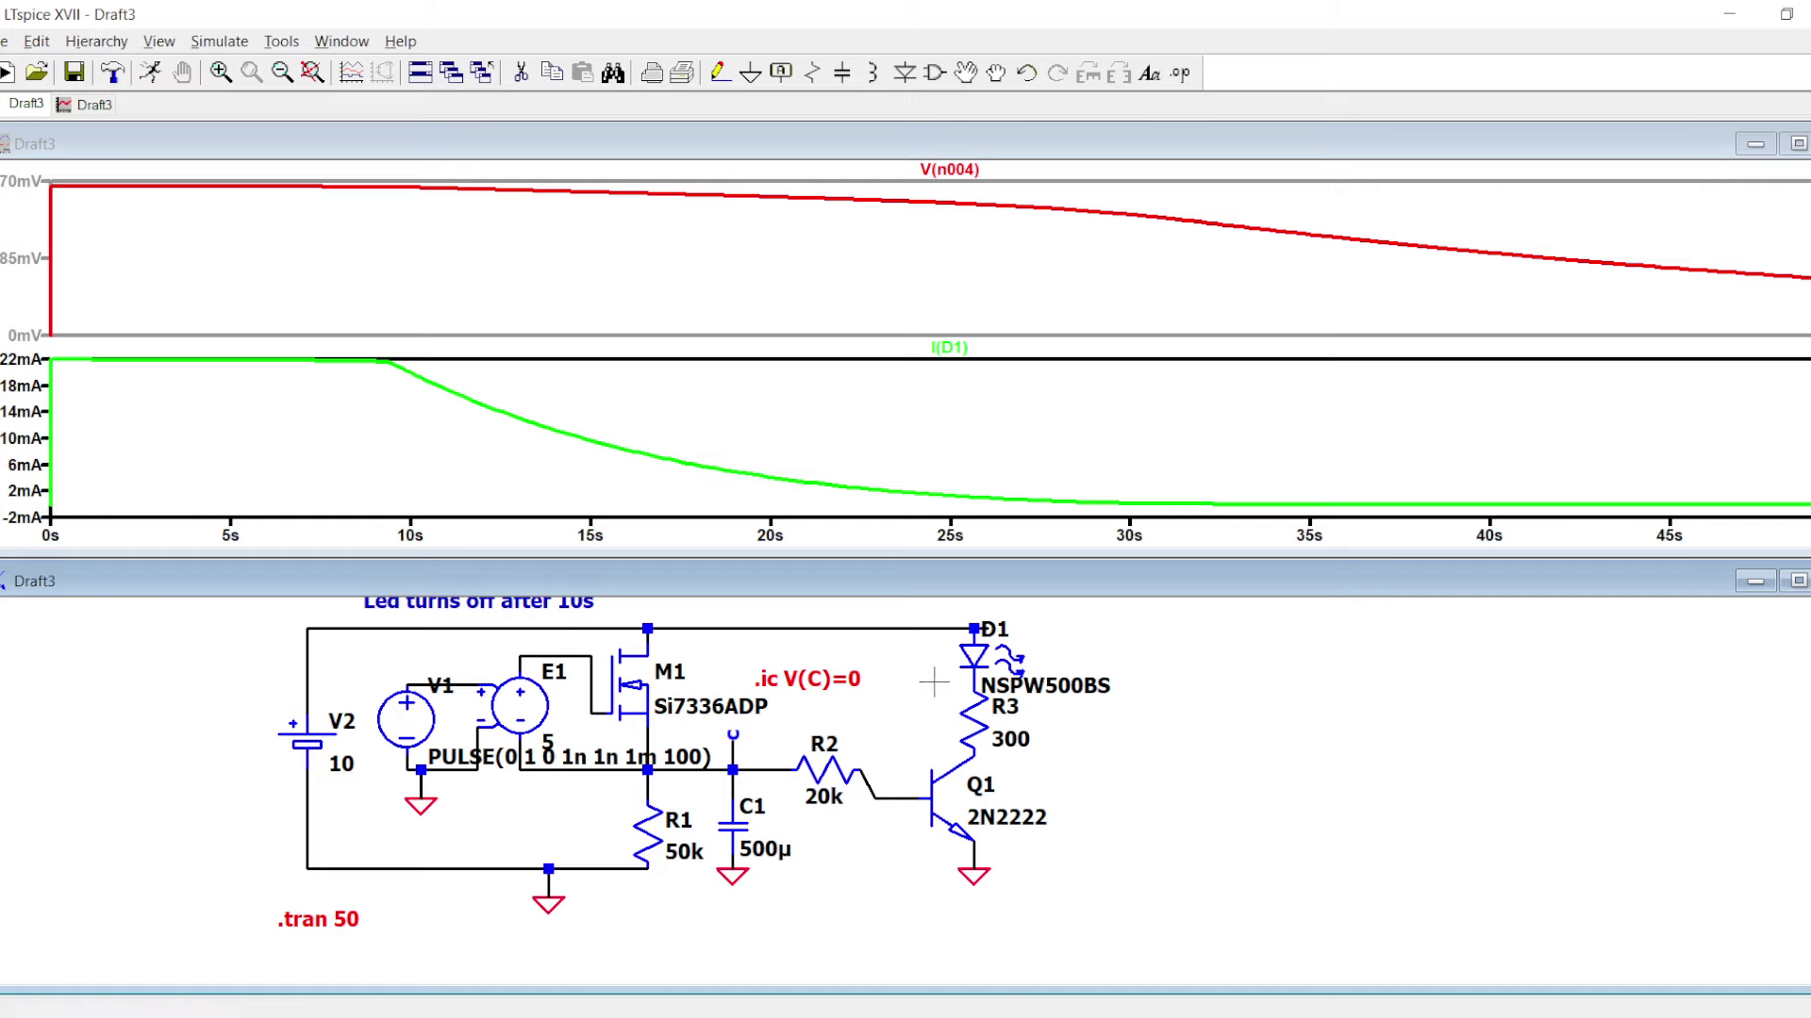
# - Set the pulse delay of voltage source V1 to 5 s and rerun the simulation
pyautogui.scroll(1, 943, 683)
pyautogui.scroll(-2, 836, 723)
pyautogui.rightClick(396, 755)
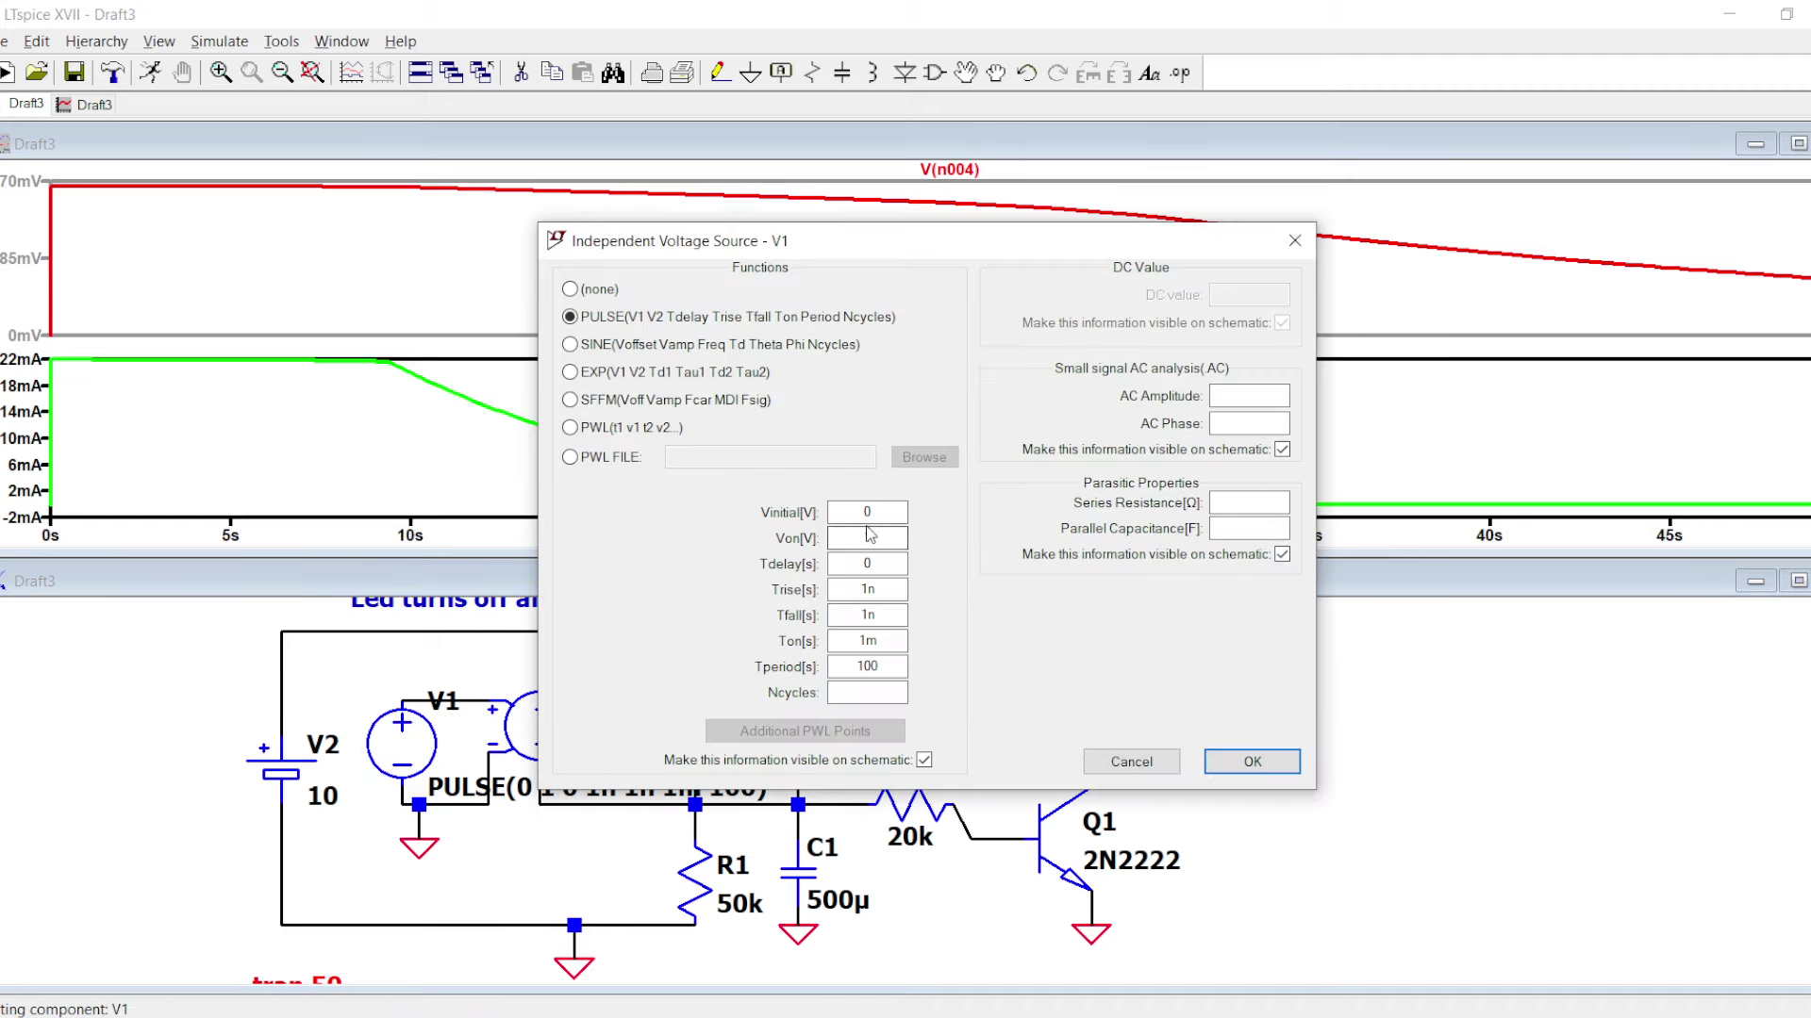
pyautogui.click(876, 564)
pyautogui.write('5')
pyautogui.press('capslock')
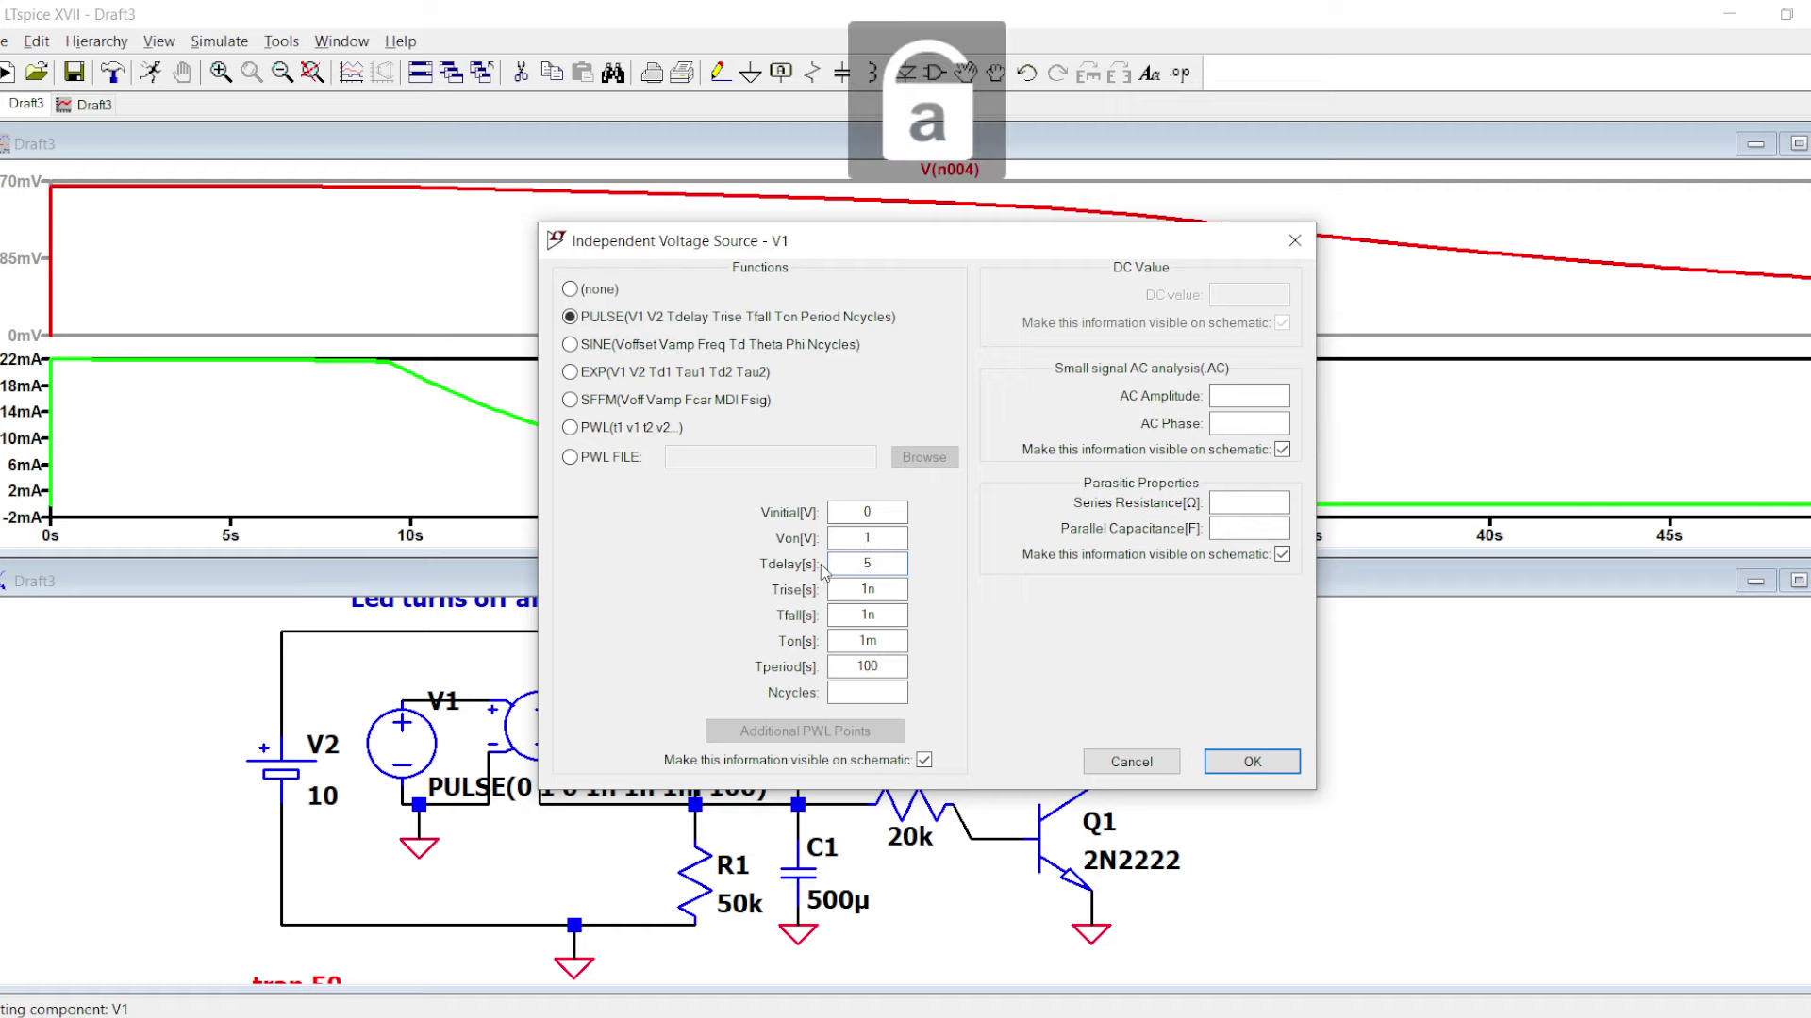
pyautogui.write('s')
pyautogui.press('BackSpace')
pyautogui.press('Return')
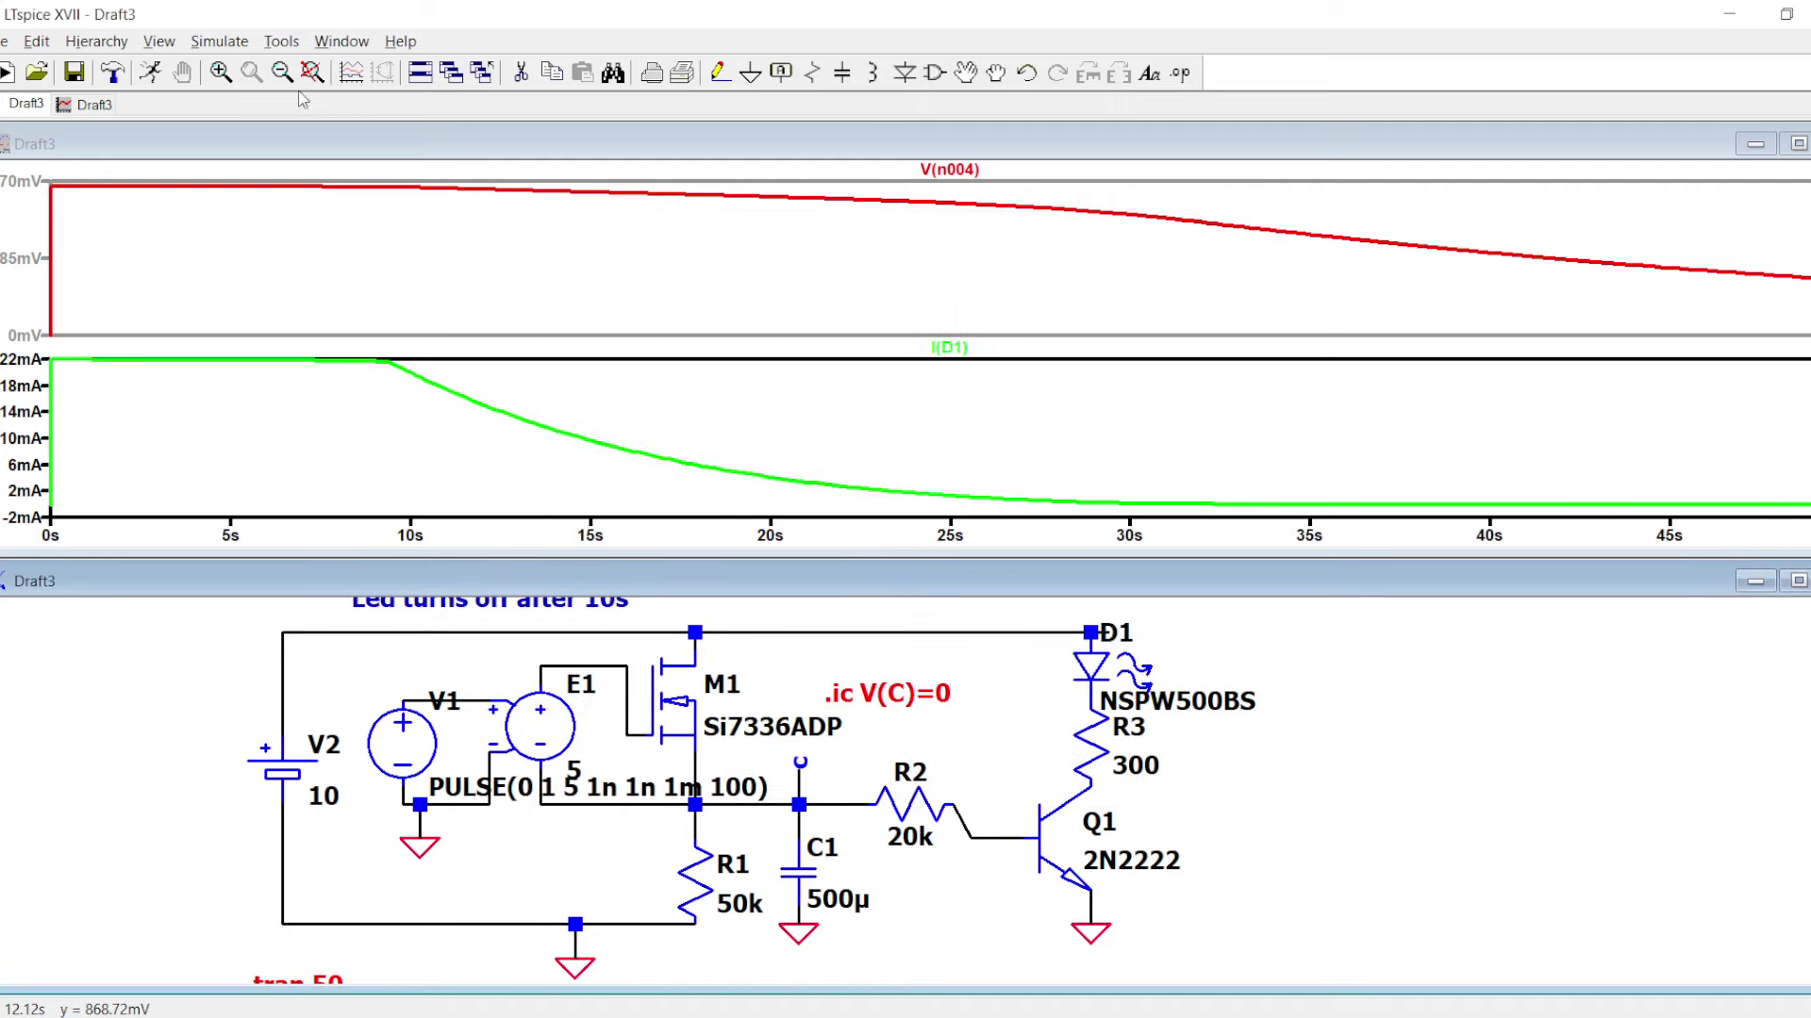
pyautogui.click(152, 74)
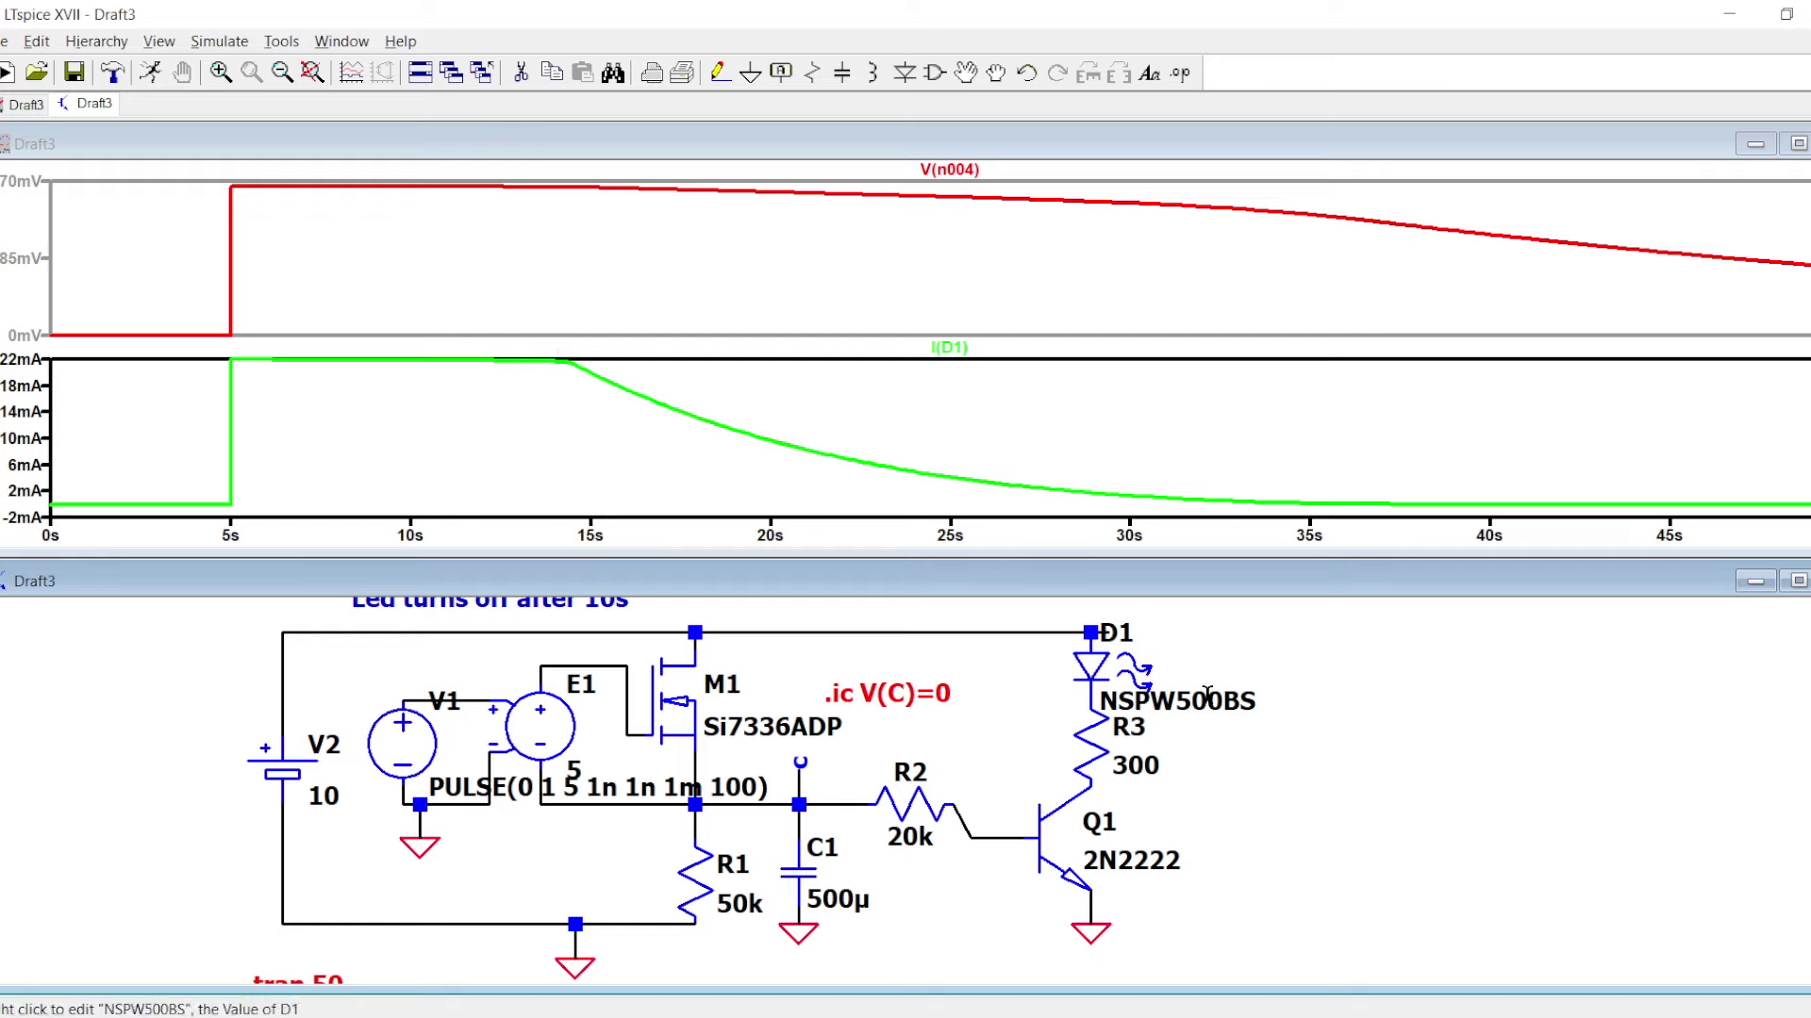
# - Add the node C and Q1 base voltages to the LED current plot, isolate the base voltage and read it with a cursor
pyautogui.click(809, 773)
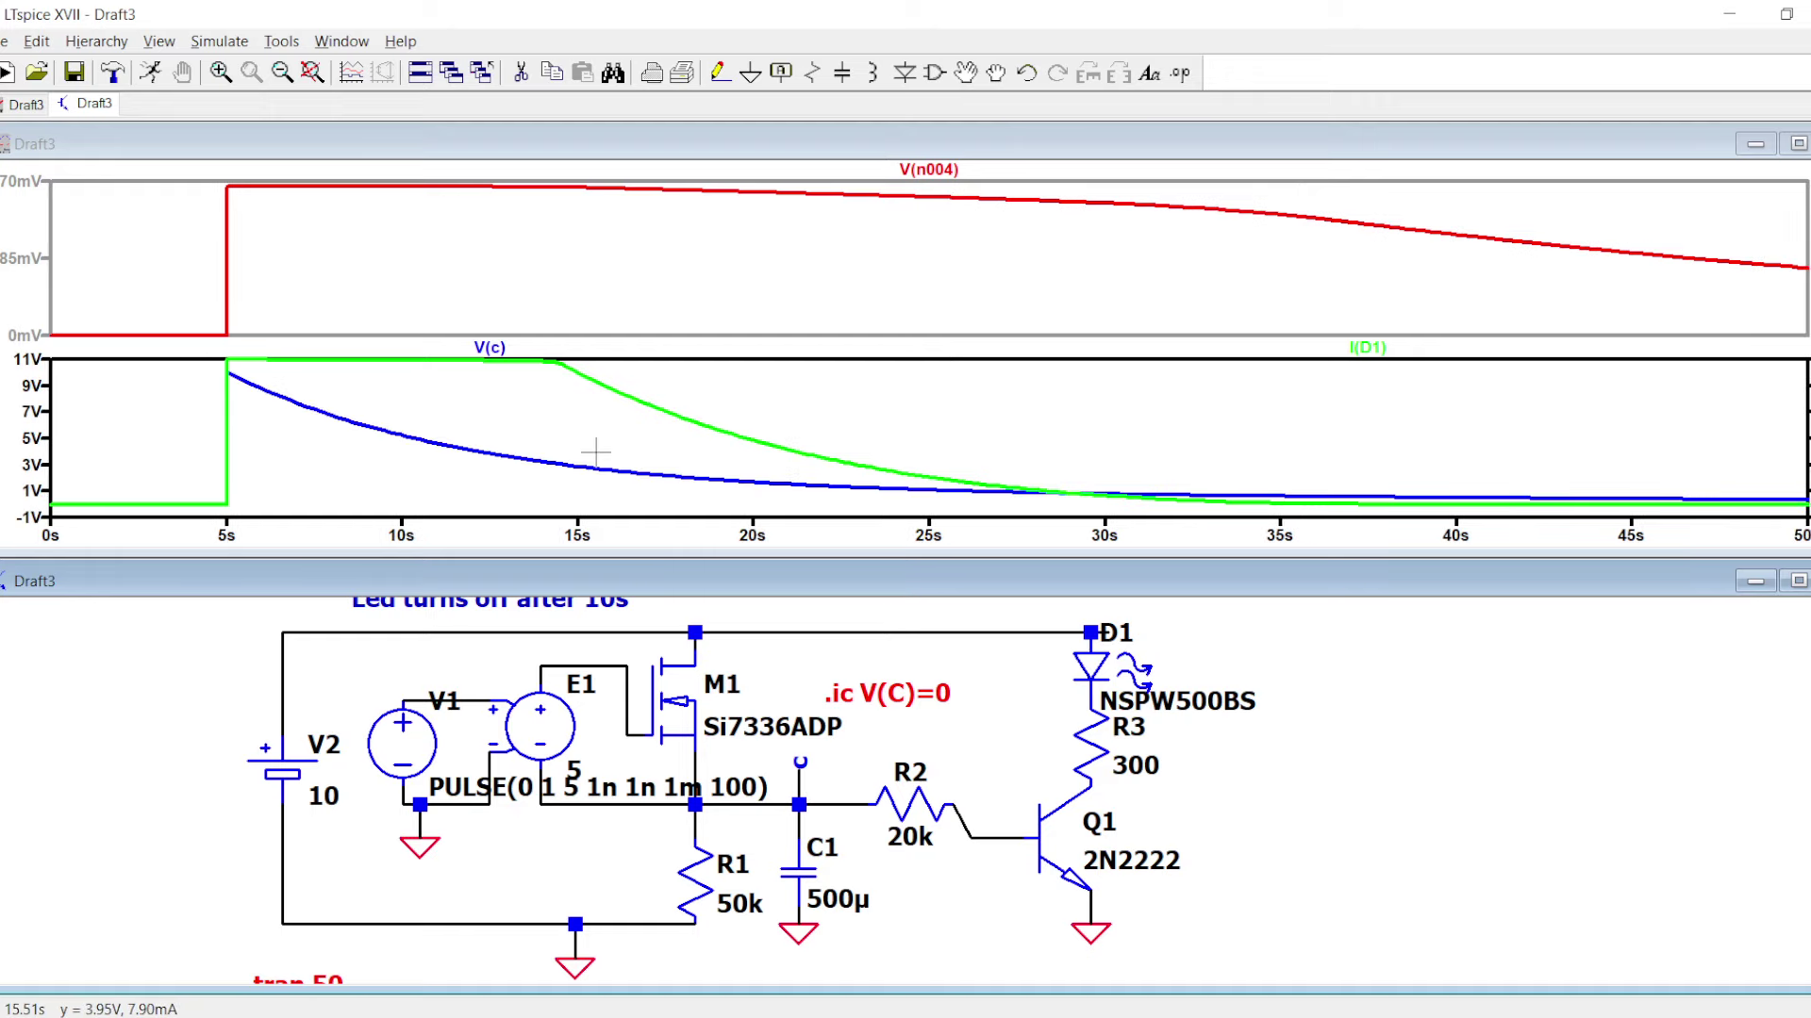
pyautogui.click(977, 830)
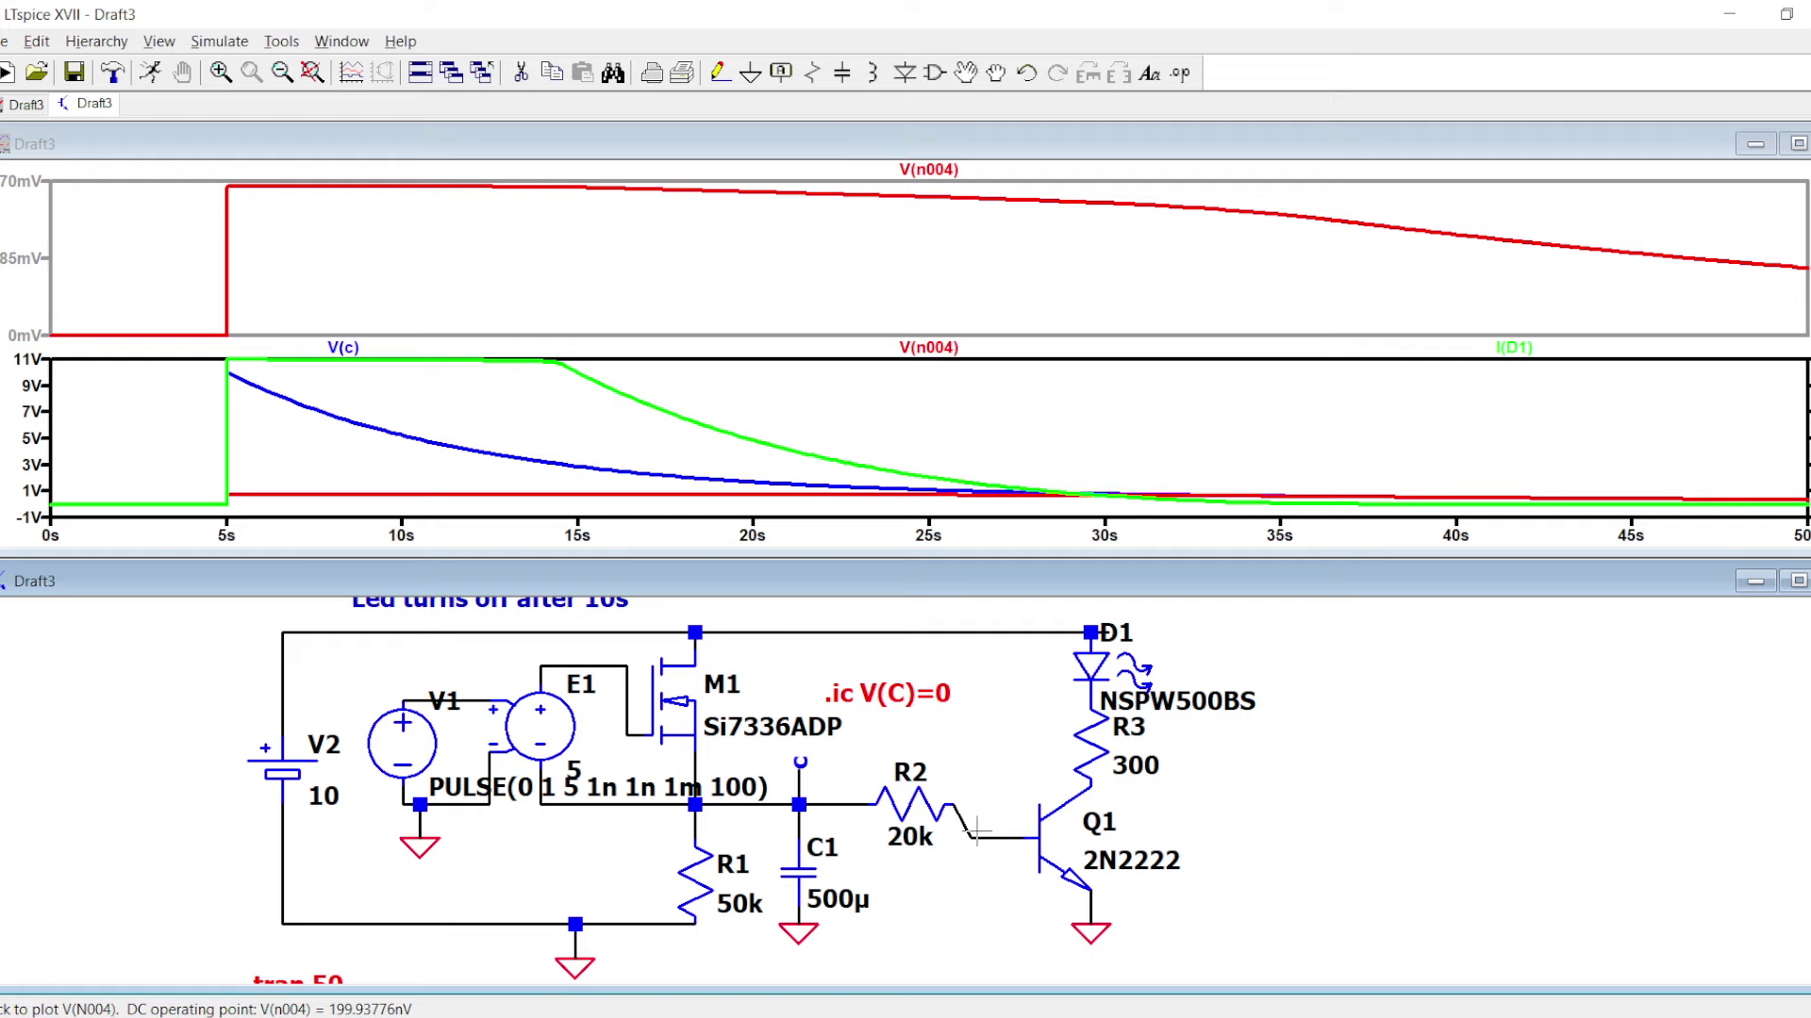
pyautogui.click(977, 830)
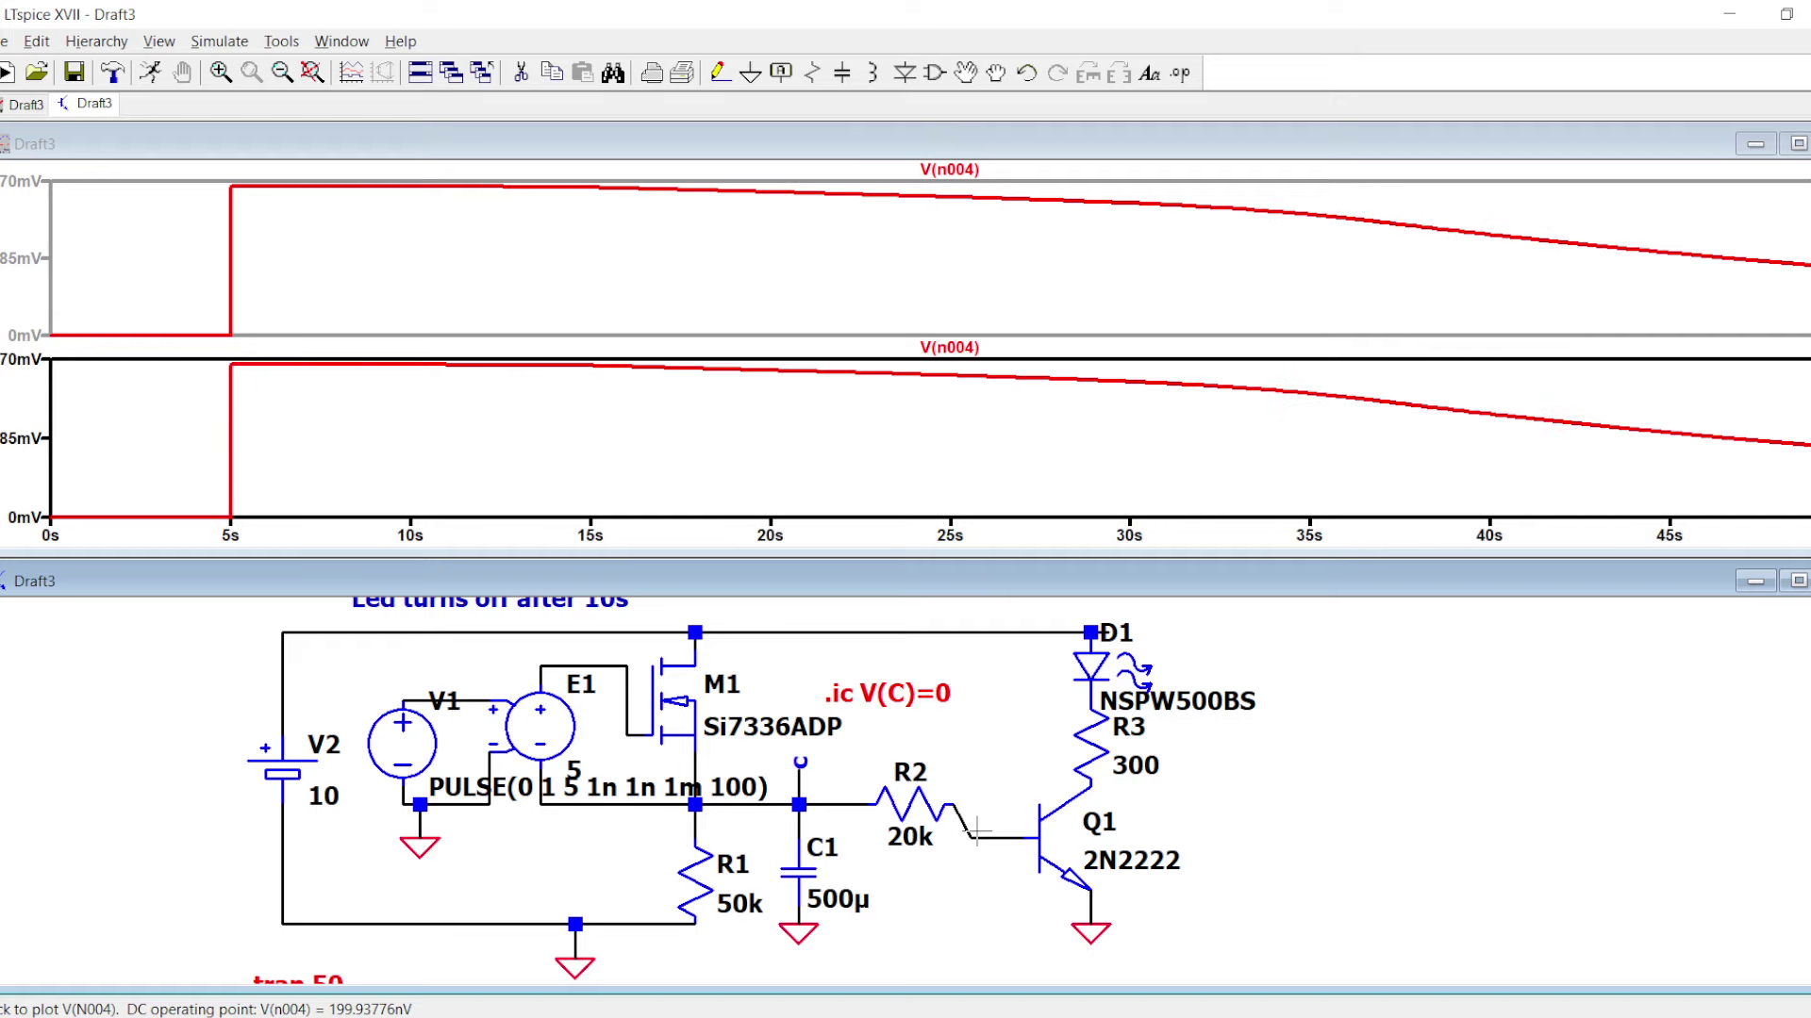
pyautogui.click(973, 350)
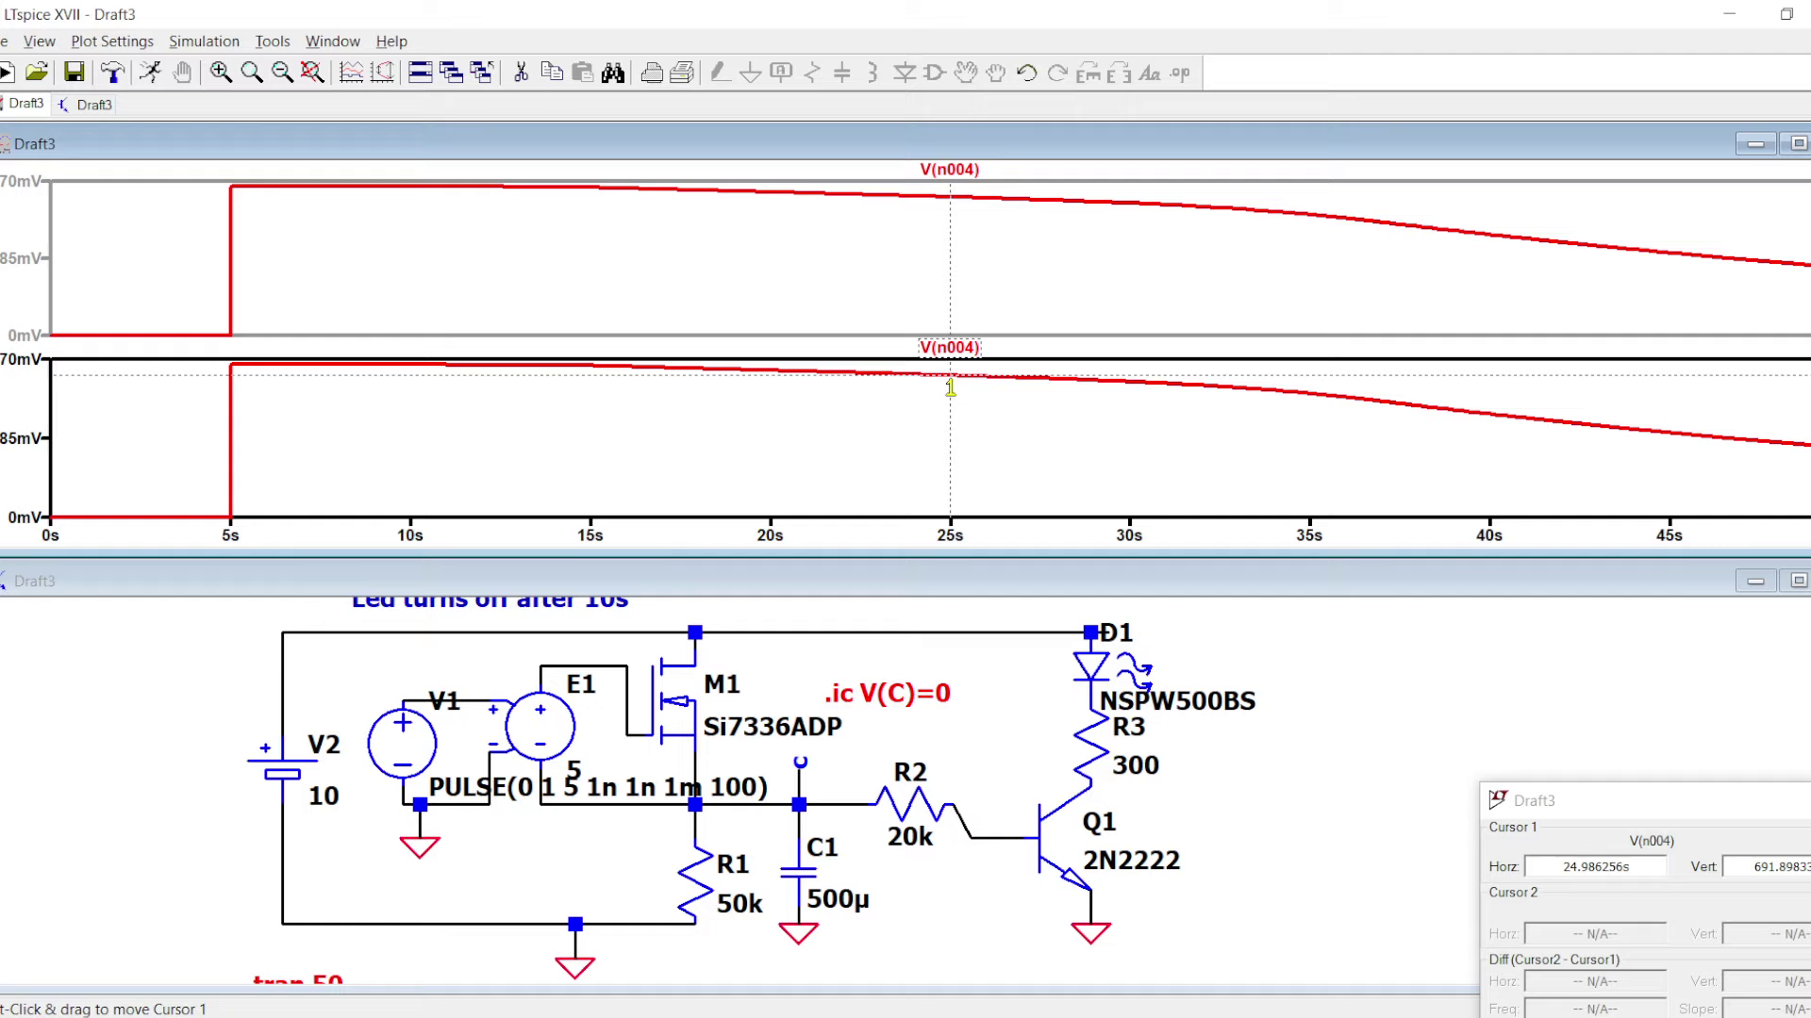
pyautogui.moveTo(951, 387); pyautogui.dragTo(987, 403)
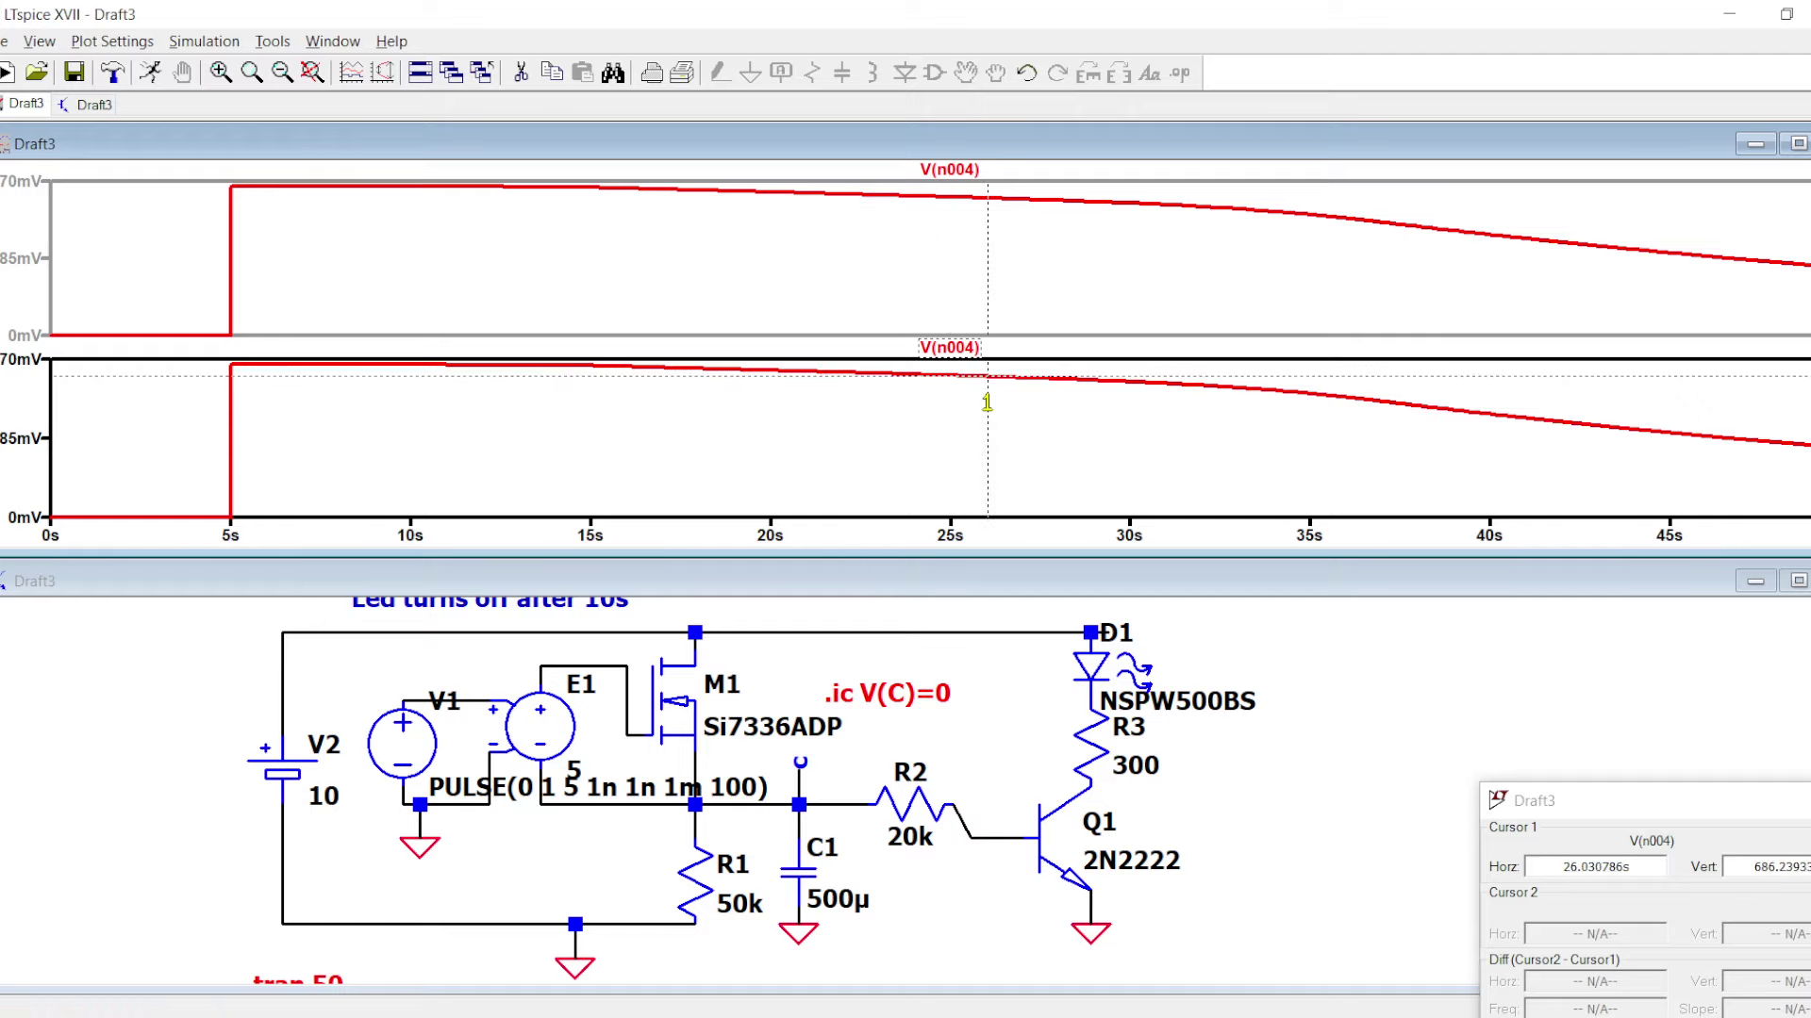
pyautogui.click(1810, 801)
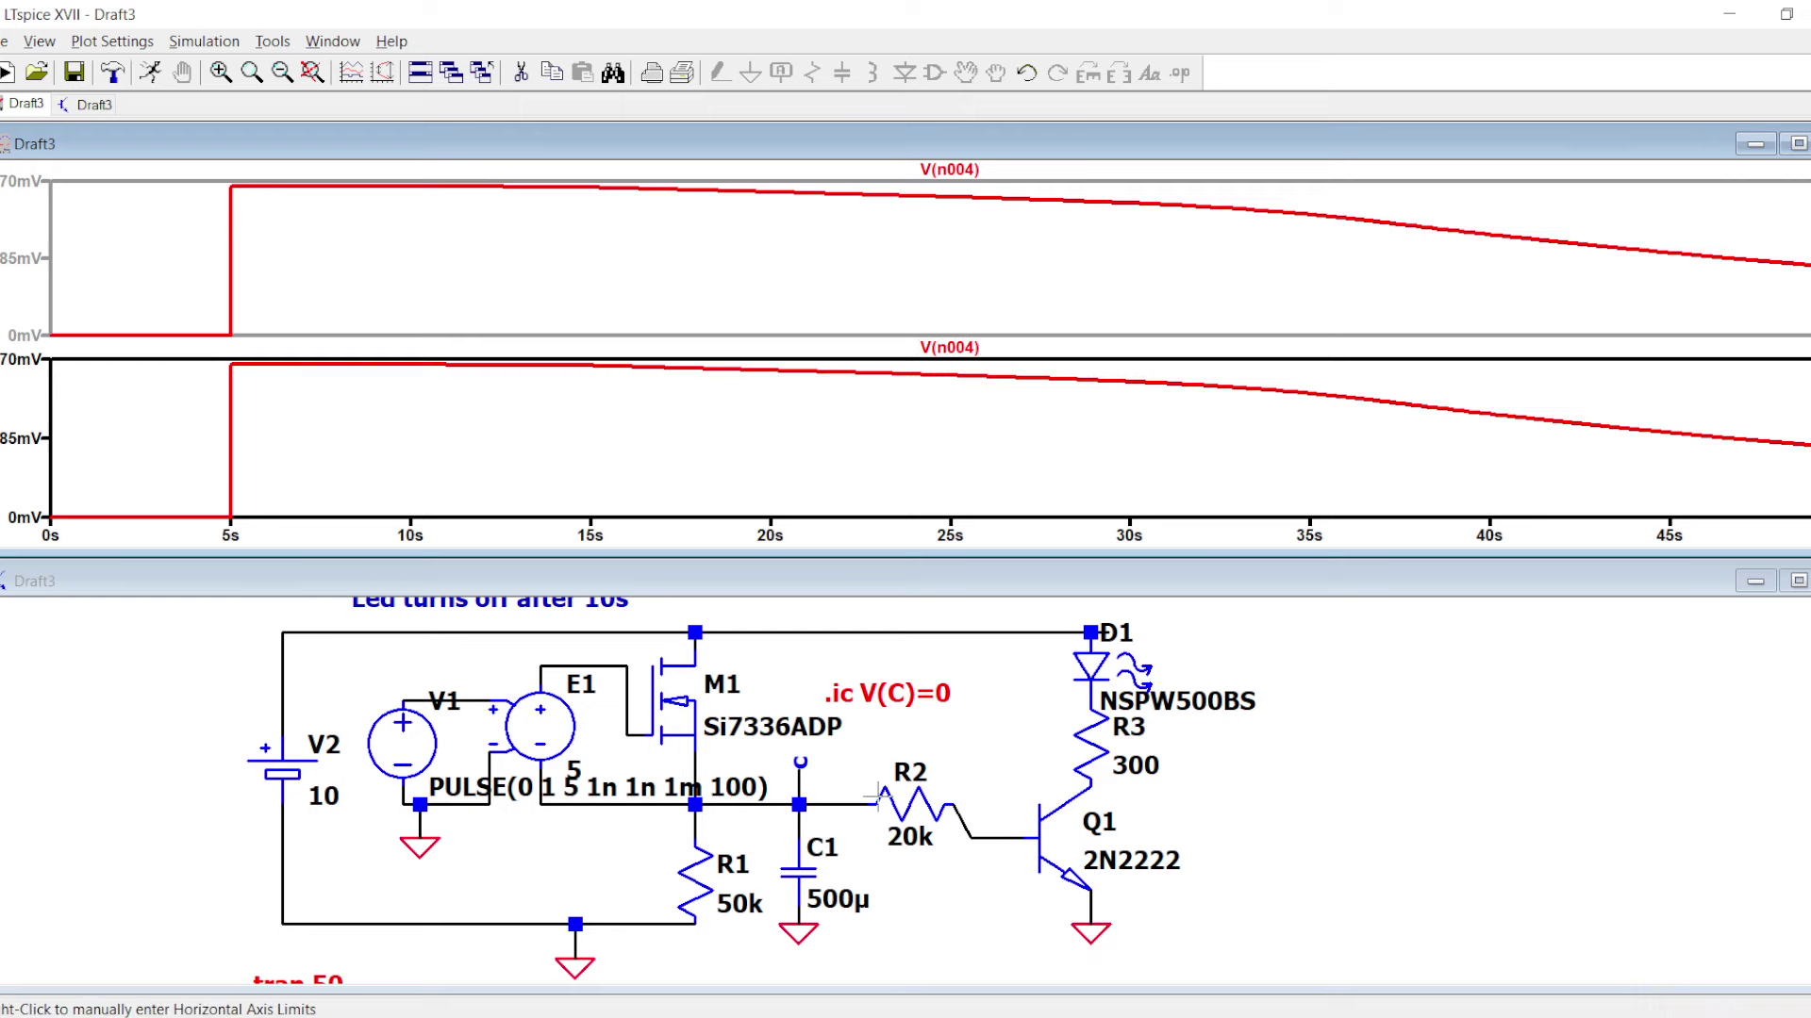
# - Plot the current through R2 and then through R3, moving a cursor along each trace to read its late values
pyautogui.click(912, 799)
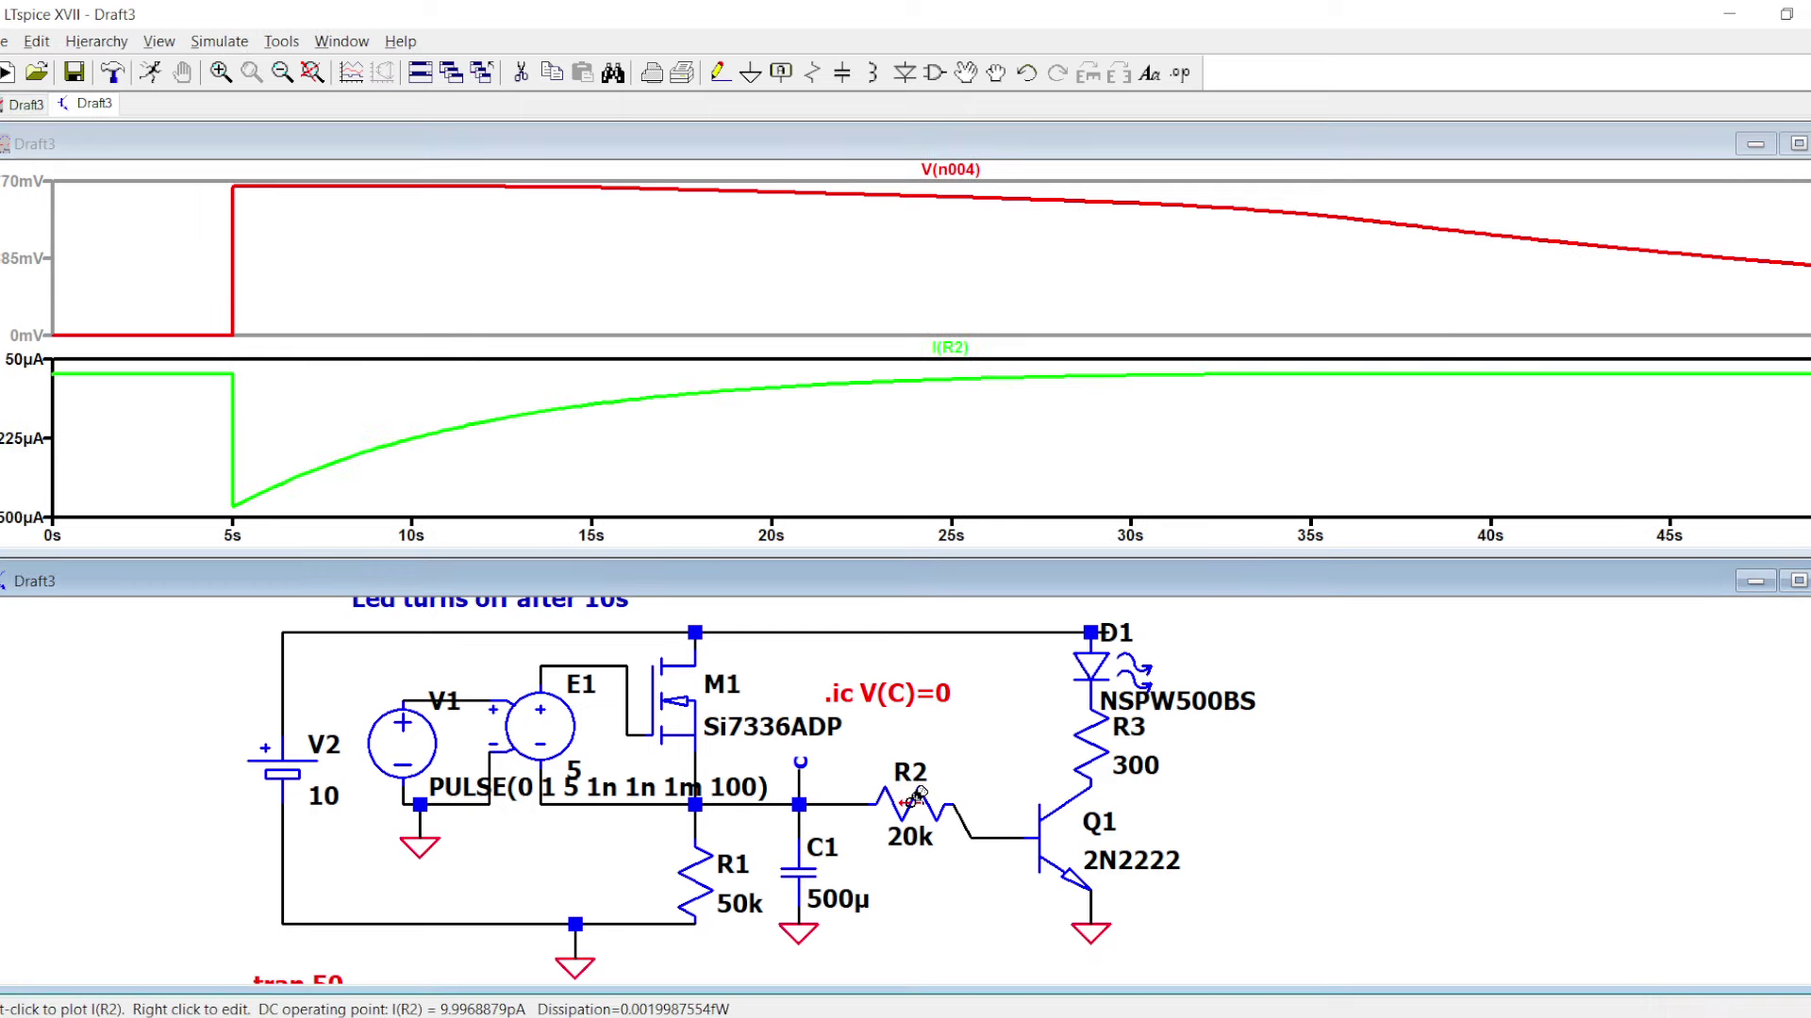
pyautogui.click(949, 348)
pyautogui.moveTo(950, 395)
pyautogui.mouseDown()
pyautogui.moveTo(1386, 396)
pyautogui.moveTo(1120, 416)
pyautogui.moveTo(1448, 421)
pyautogui.mouseUp()
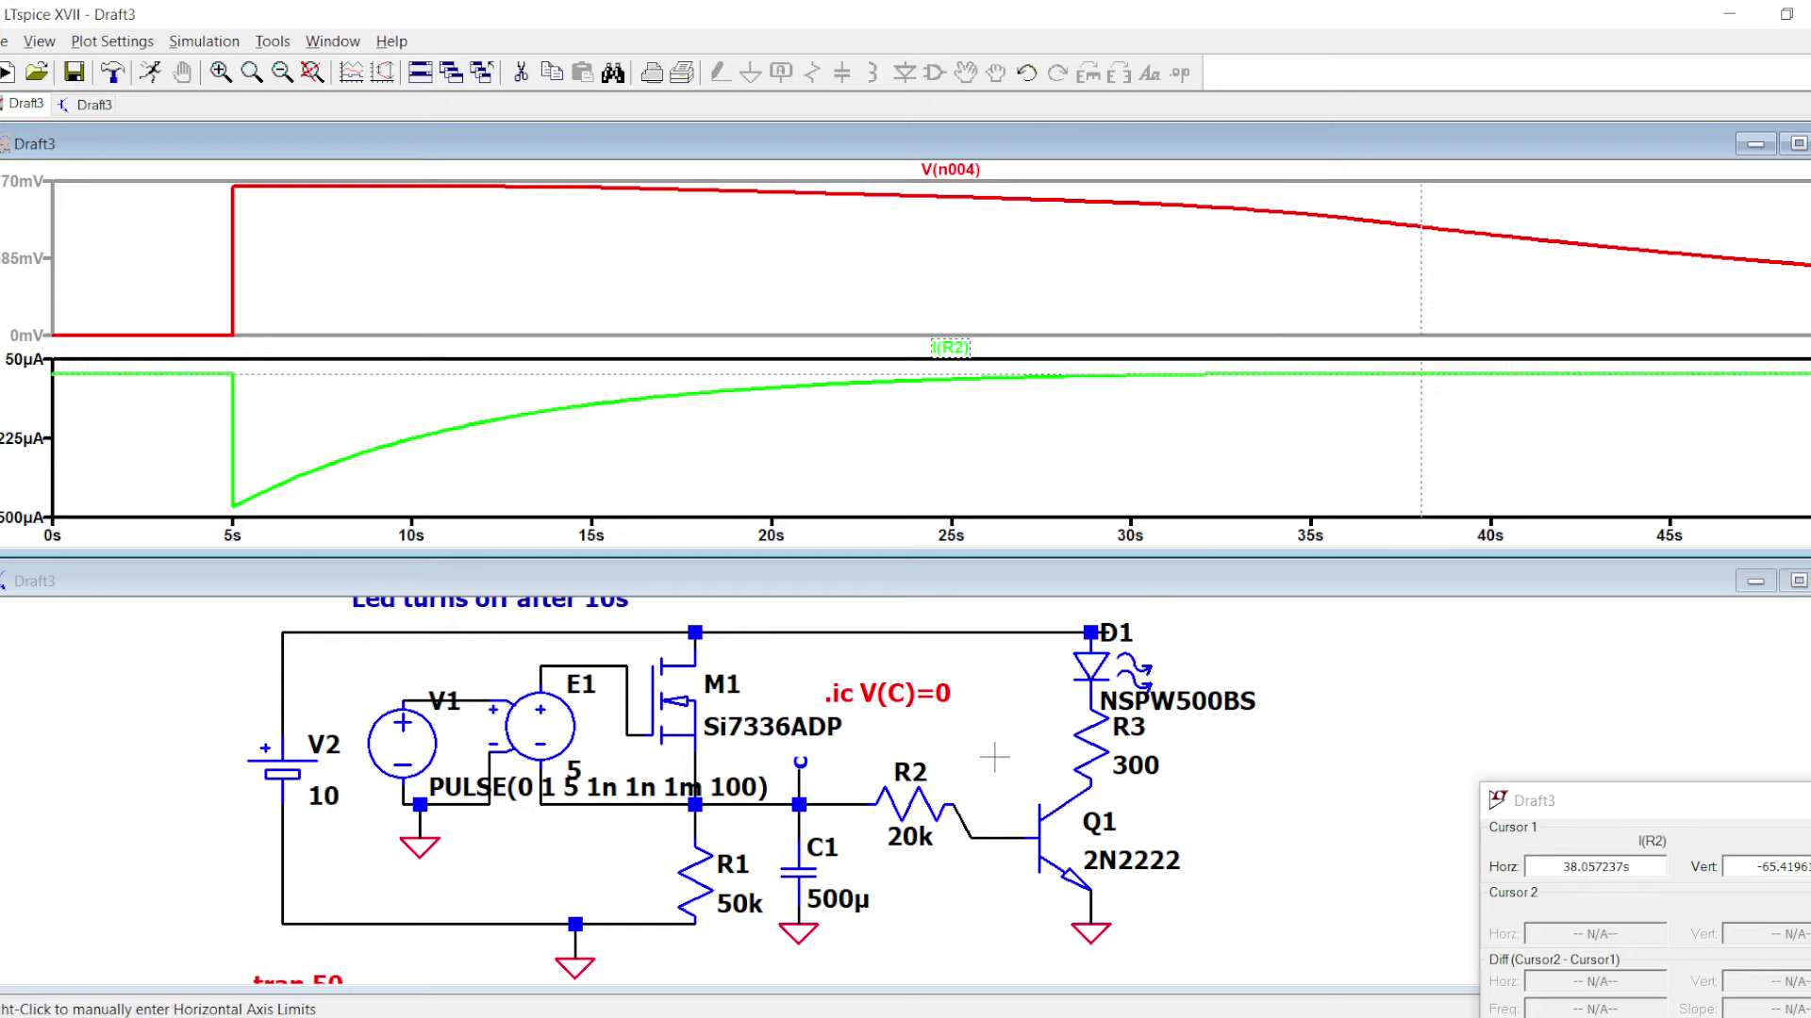
pyautogui.click(1110, 745)
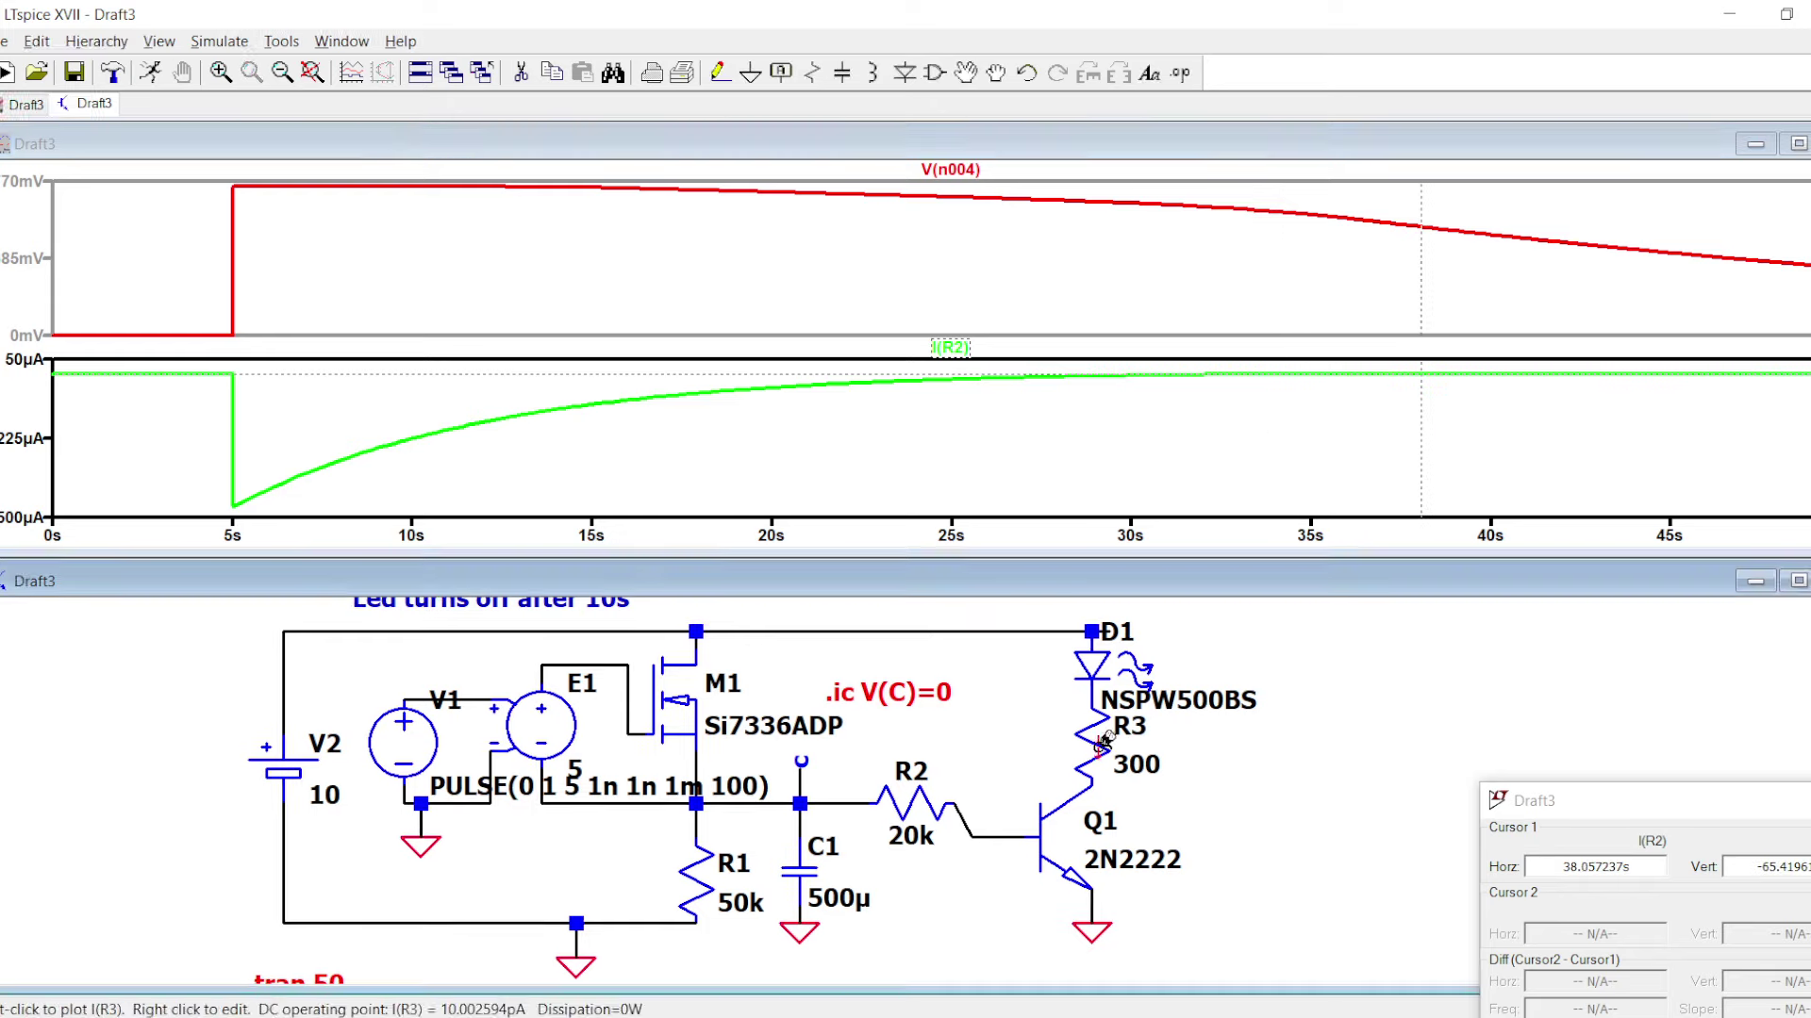
pyautogui.click(1414, 419)
pyautogui.moveTo(1419, 416); pyautogui.dragTo(1644, 451)
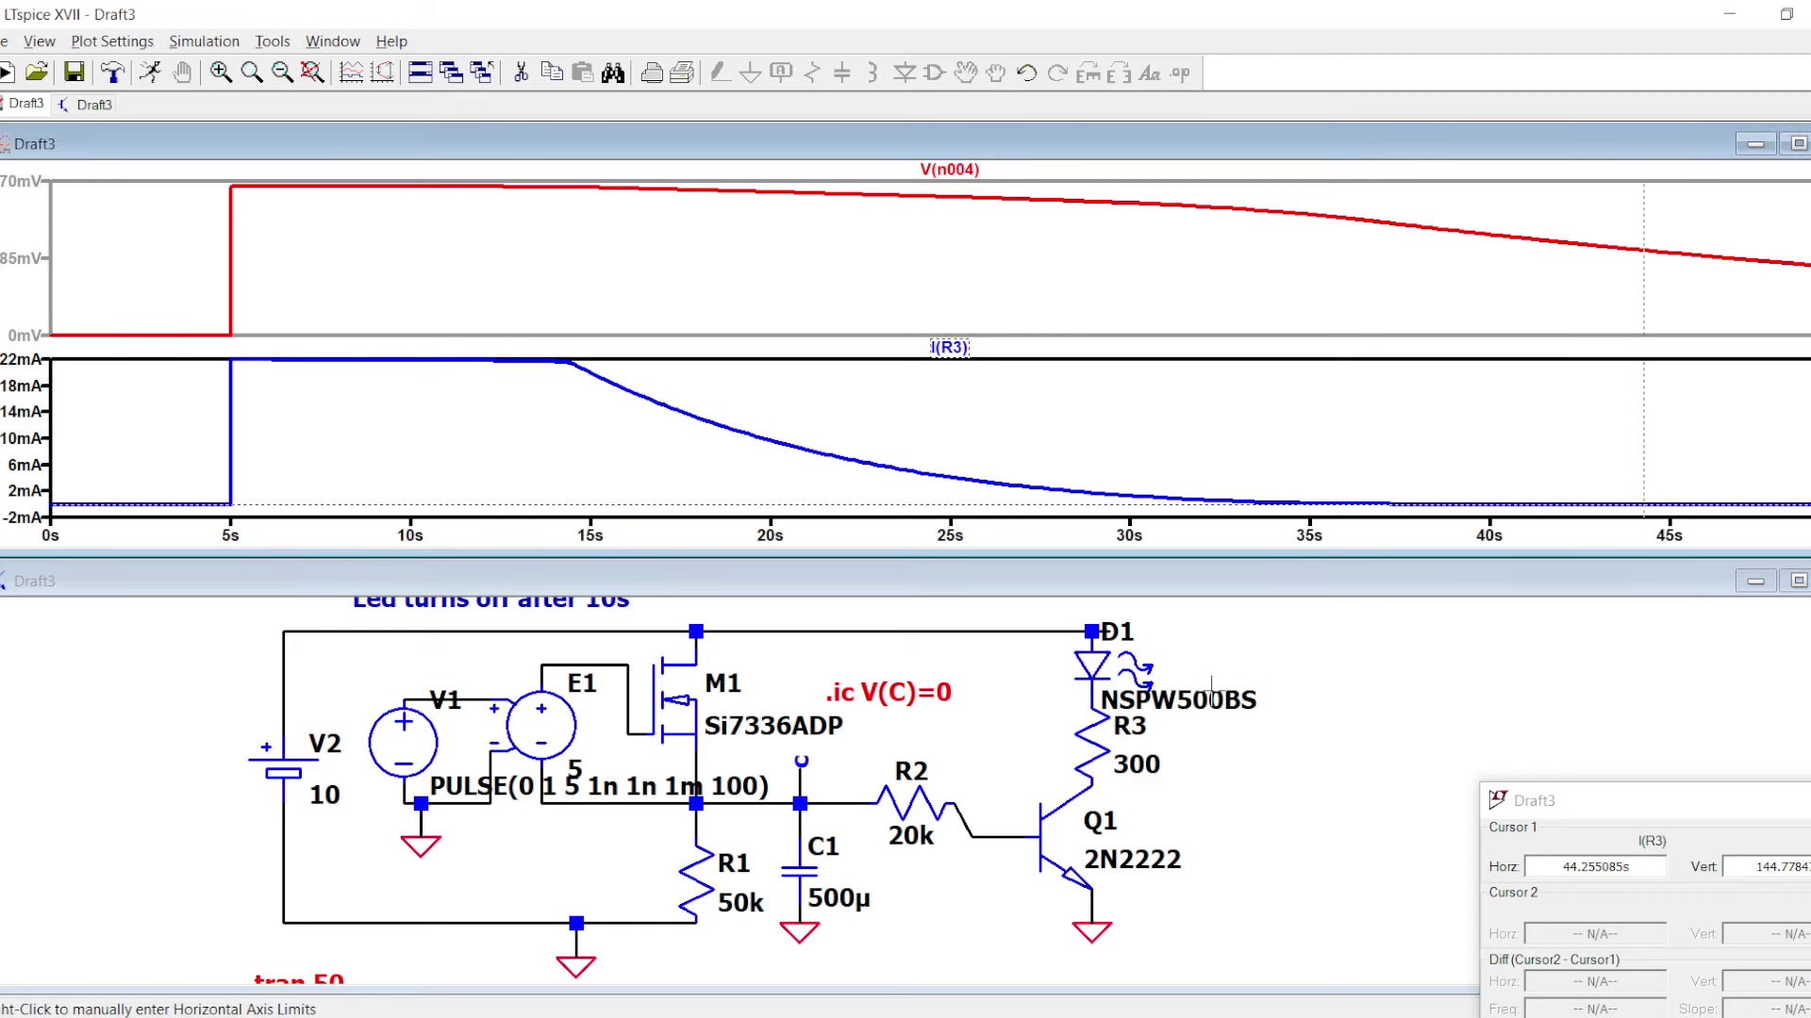
# - Tile the schematic and waveform windows side by side, maximize the schematic and close the cursor readout
pyautogui.scroll(-5, 1022, 824)
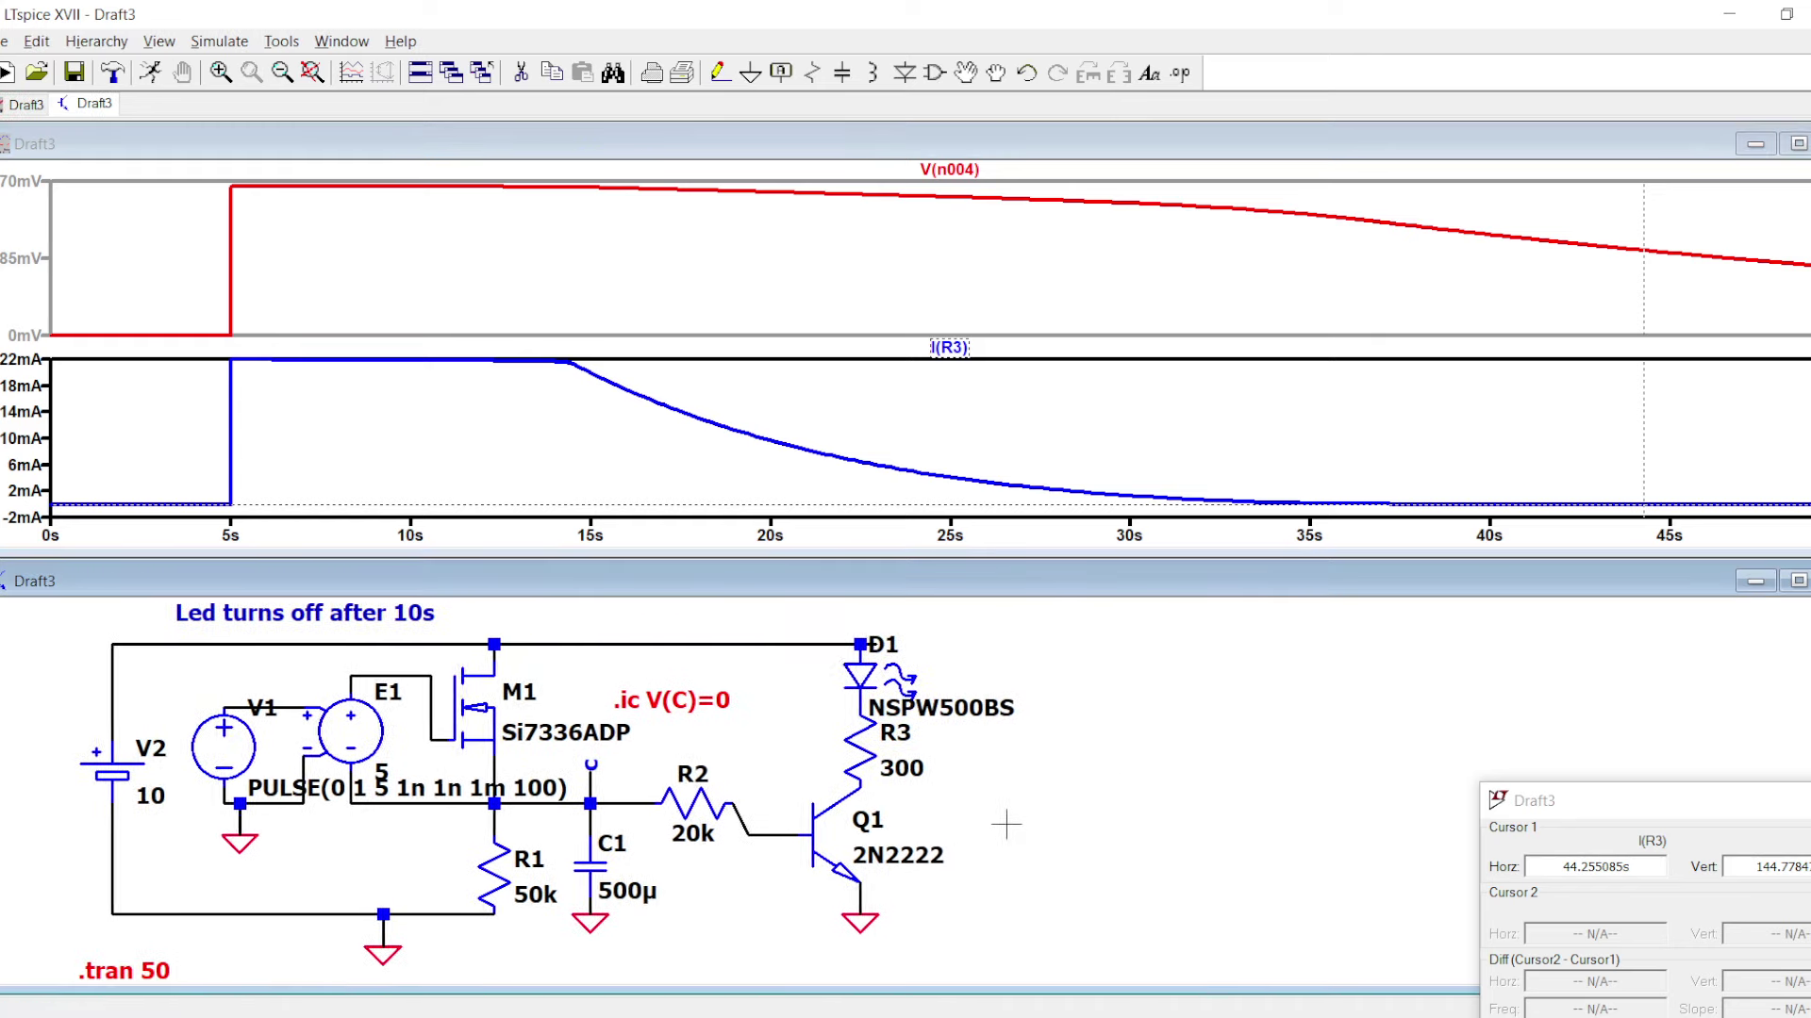
pyautogui.rightClick(1301, 99)
pyautogui.click(1405, 127)
pyautogui.scroll(4, 416, 679)
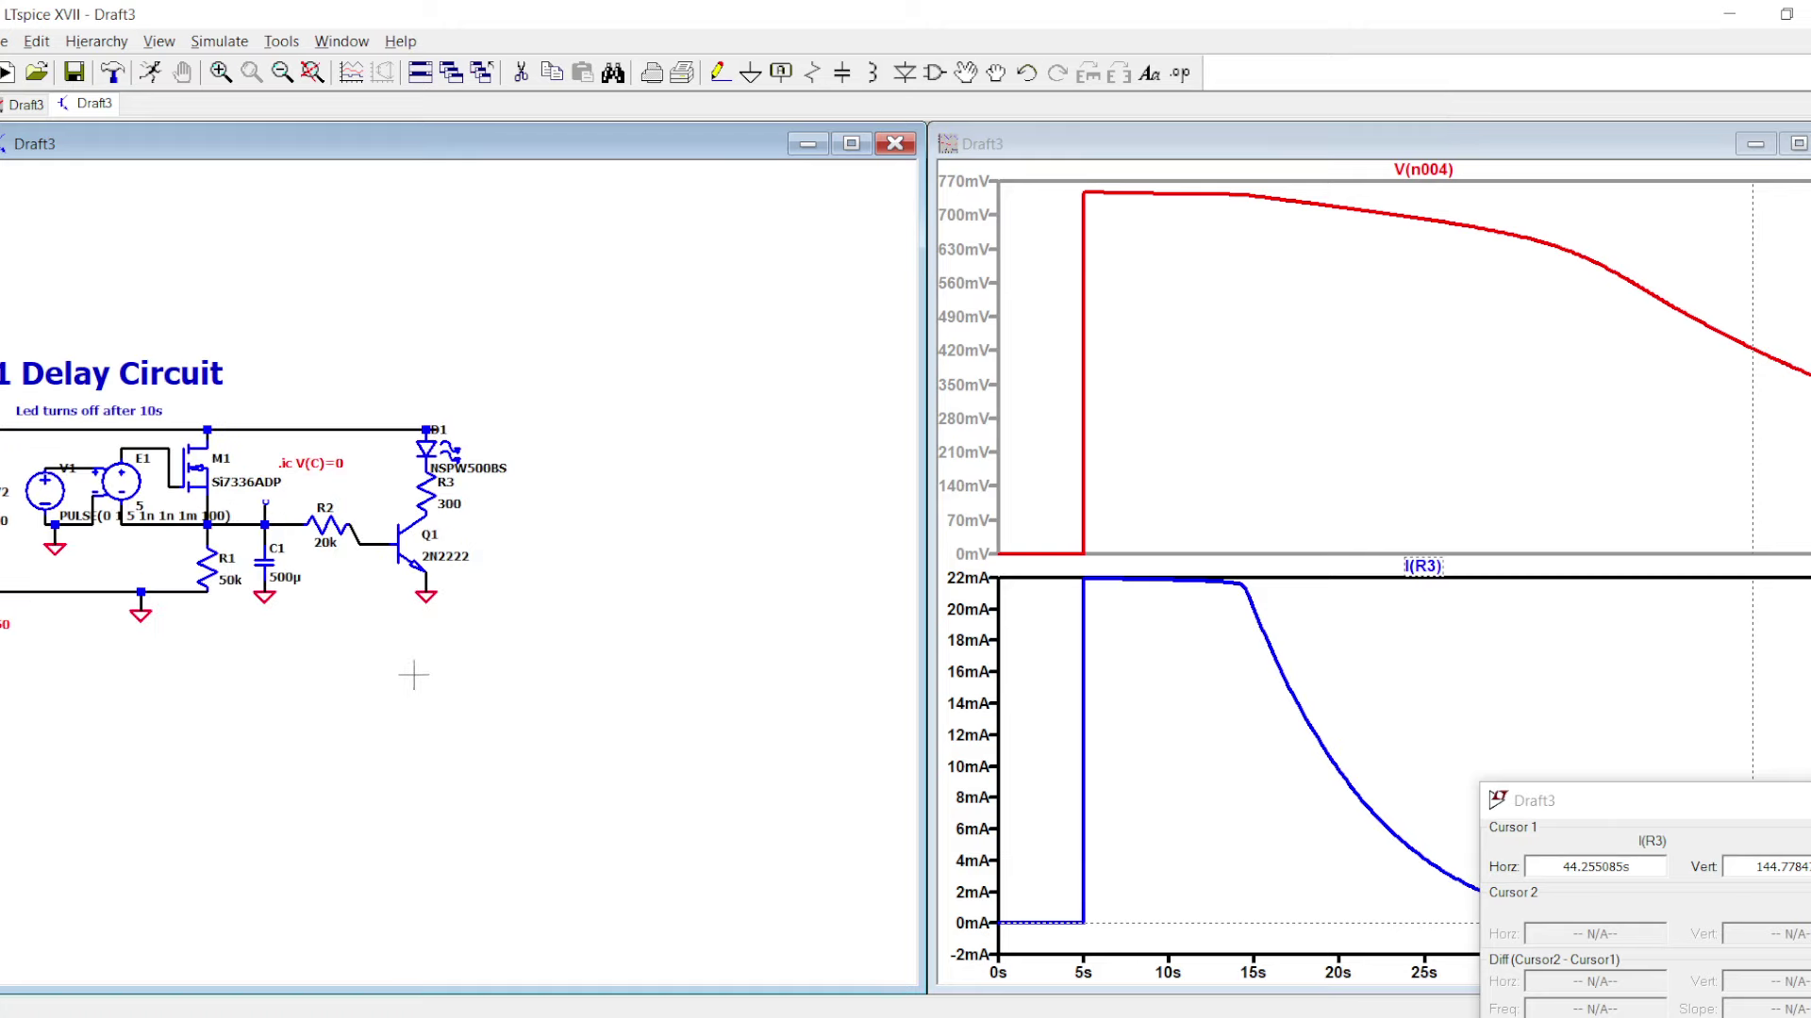
pyautogui.click(852, 148)
pyautogui.scroll(-2, 948, 433)
pyautogui.moveTo(1016, 686); pyautogui.dragTo(645, 725)
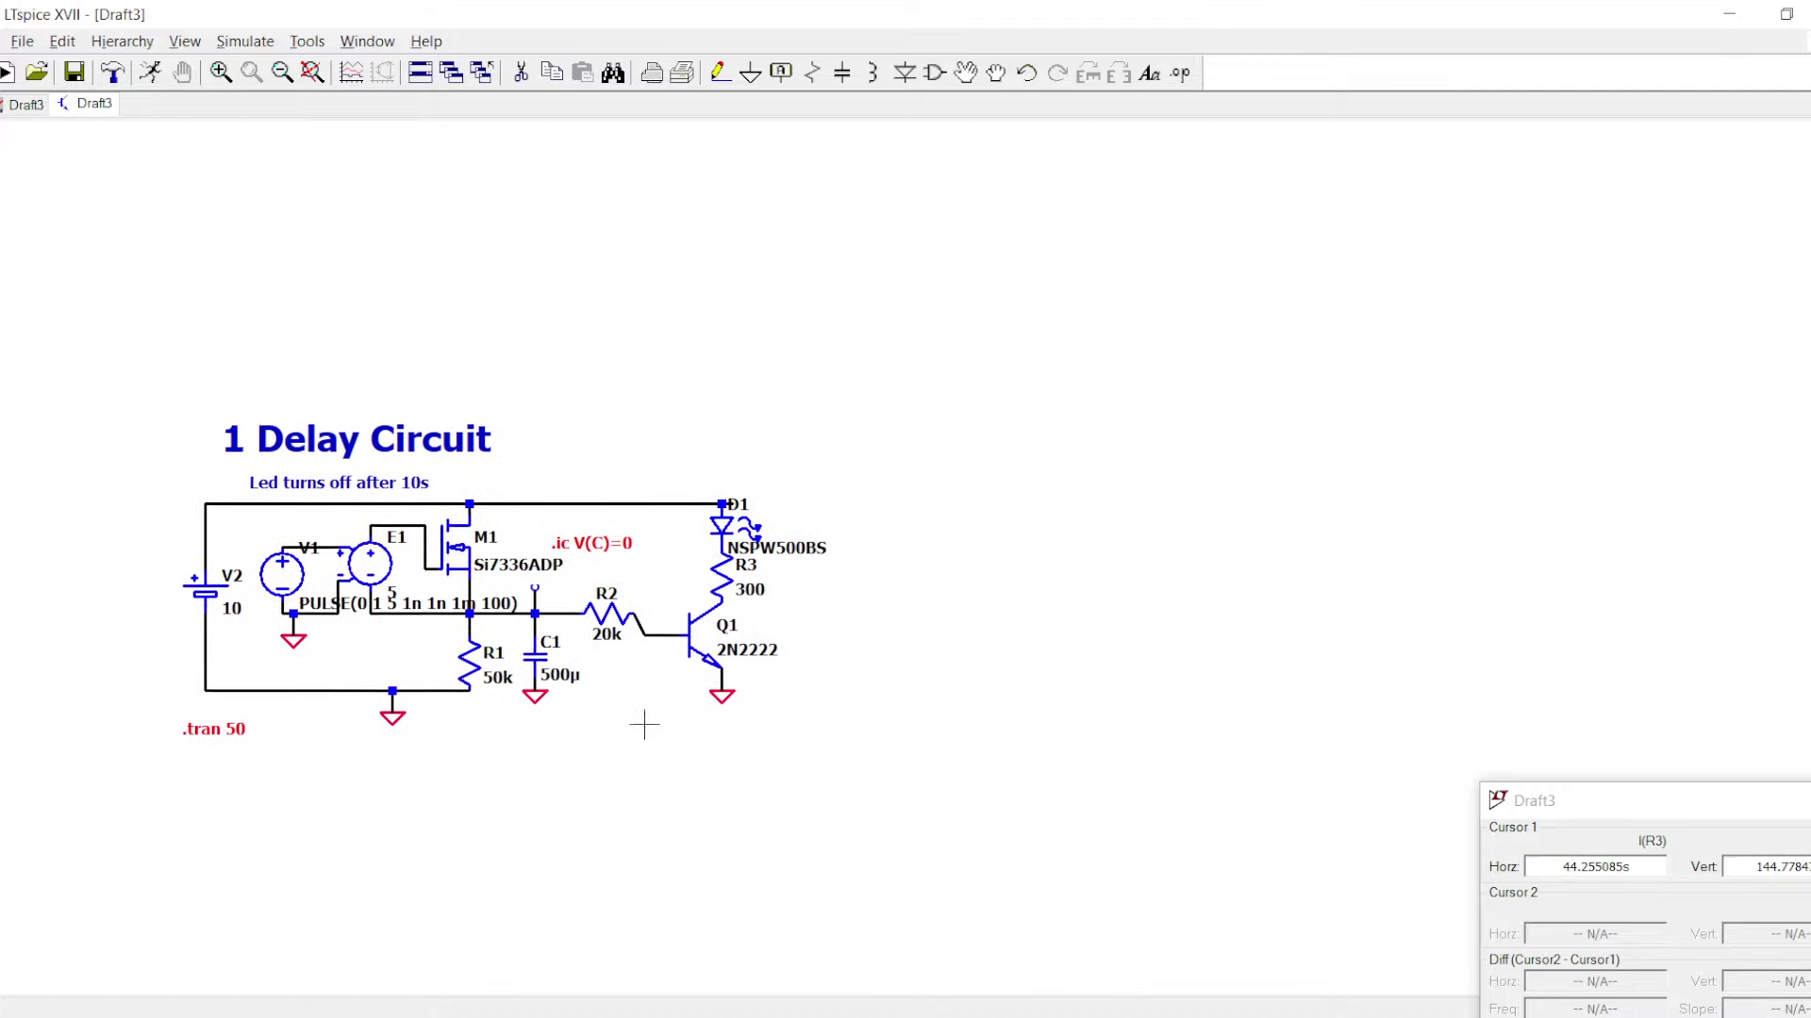
pyautogui.scroll(2, 644, 724)
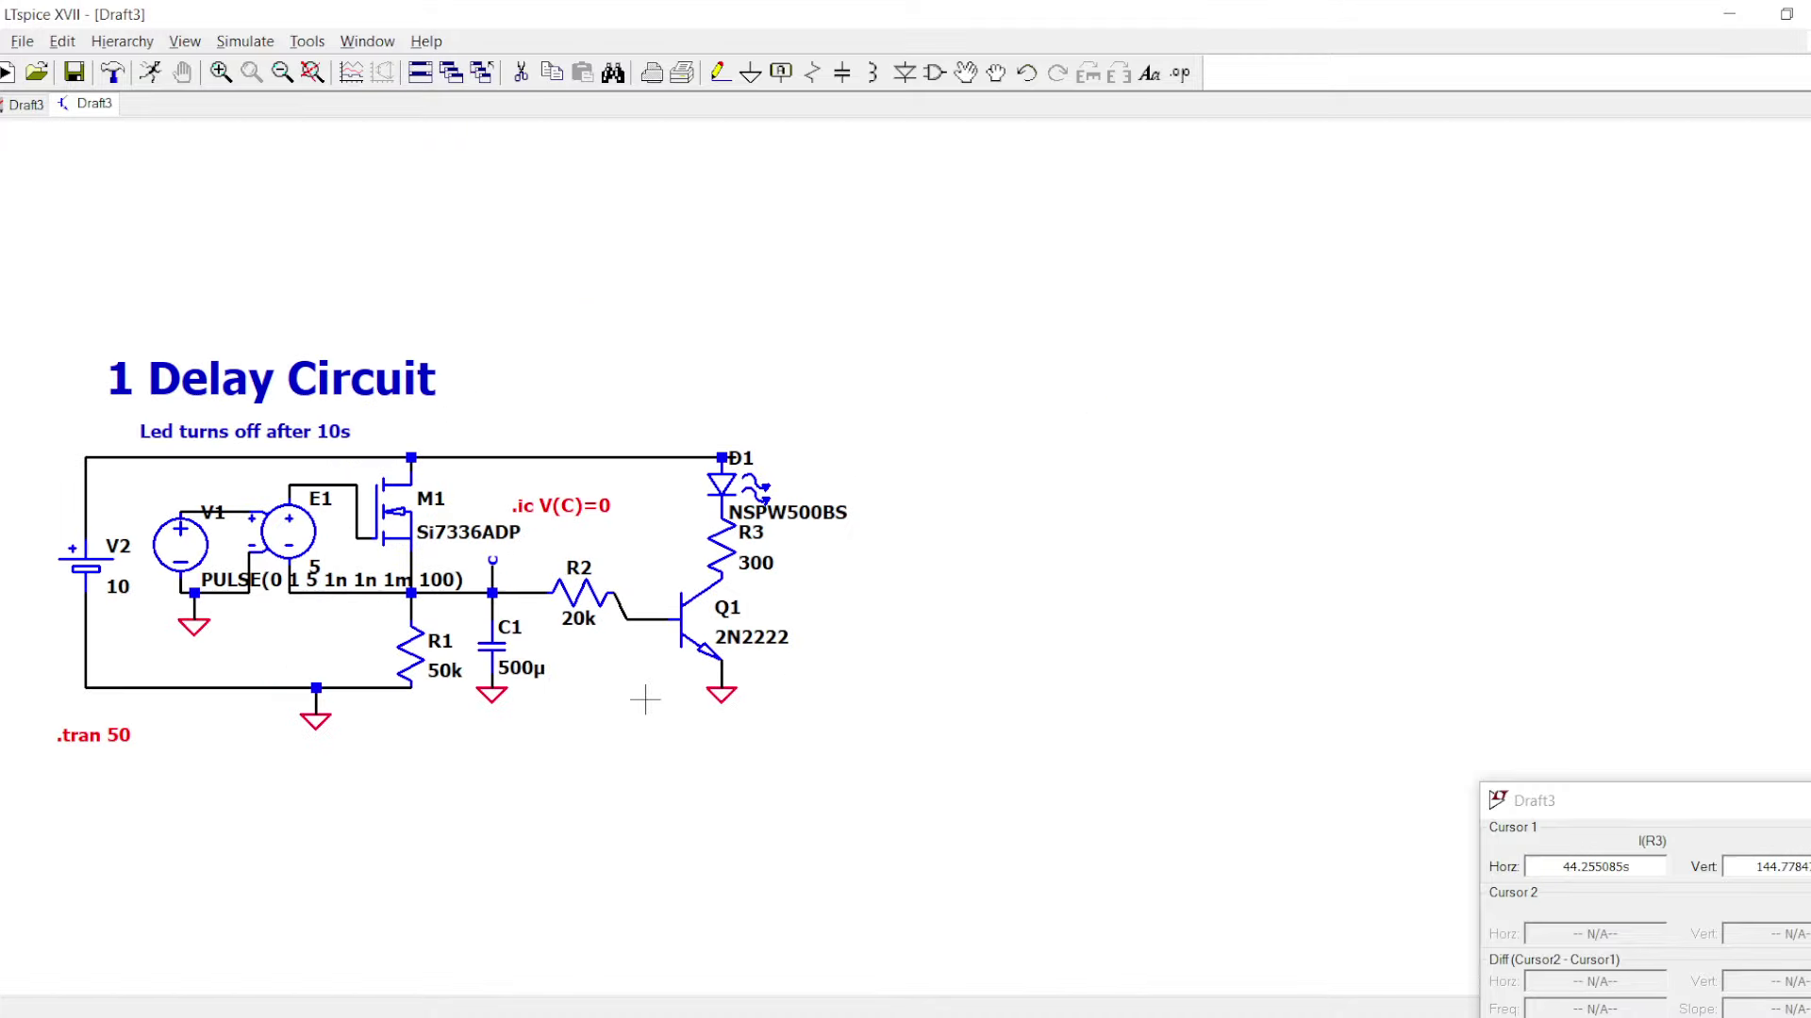
pyautogui.click(1809, 800)
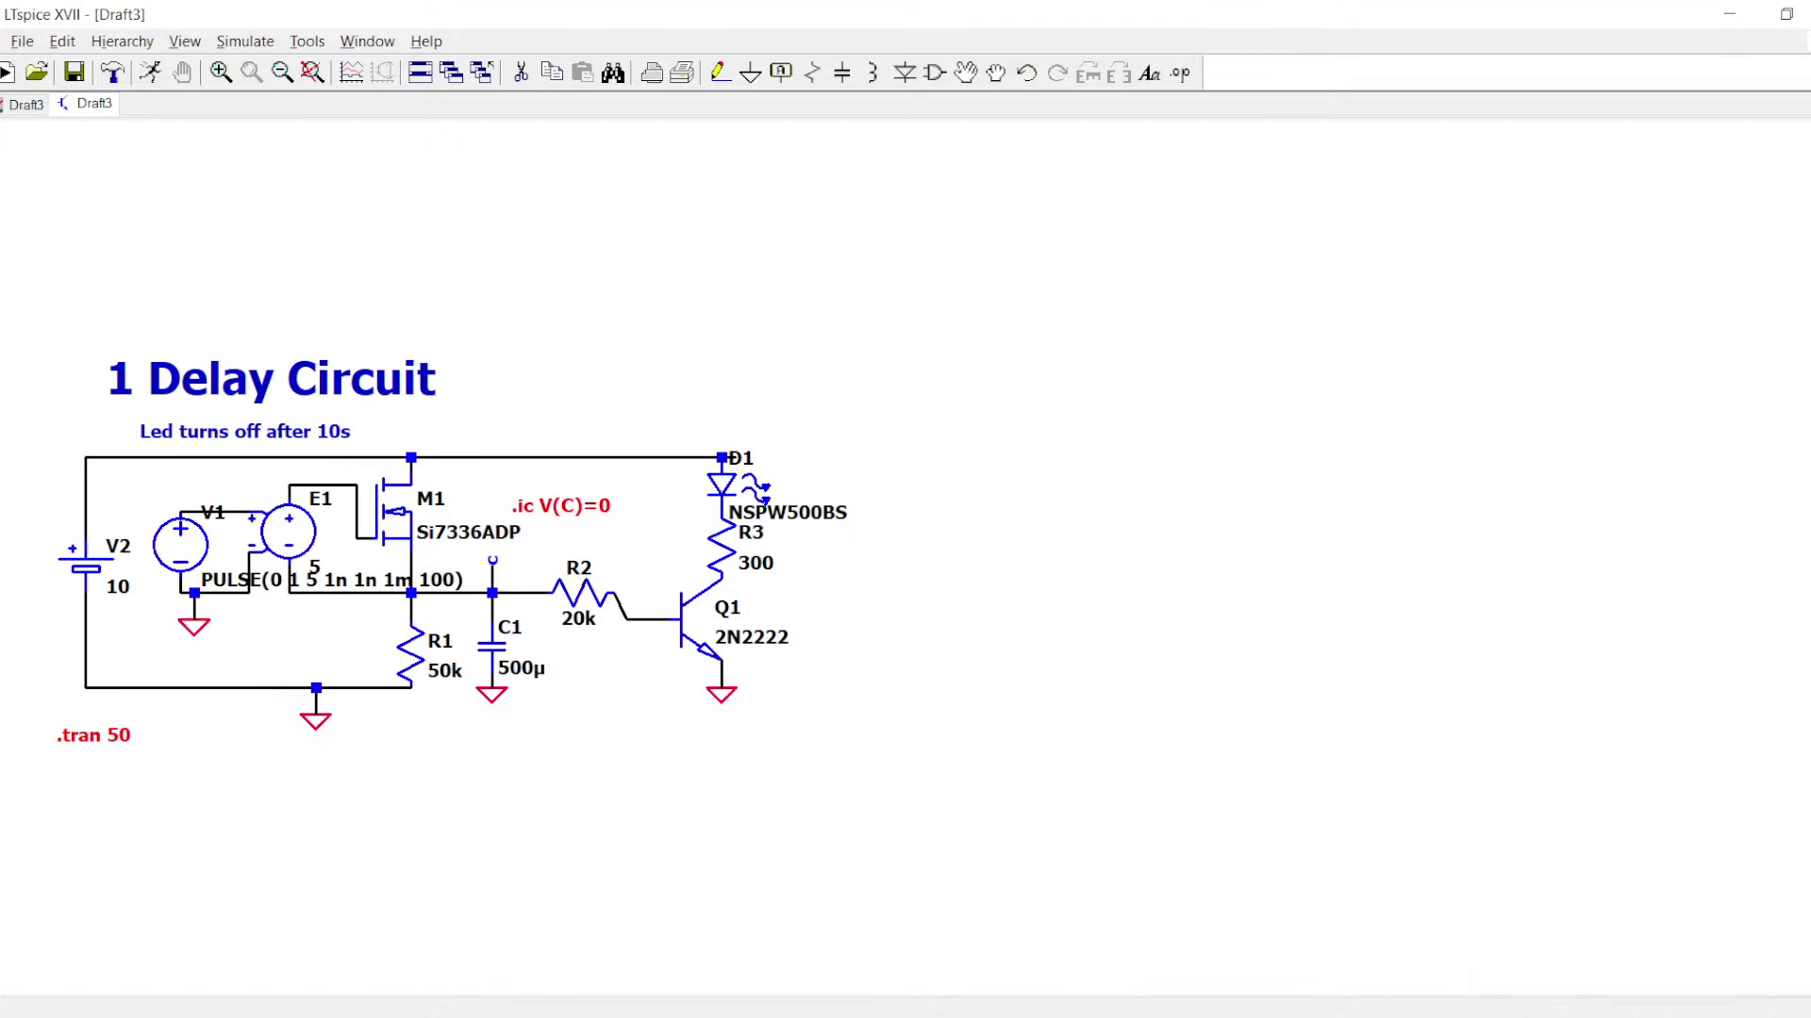
# - Switch to Paint and circle the EN label in the notes for the second circuit, the NPN timer
pyautogui.click(975, 1017)
pyautogui.scroll(-4, 737, 612)
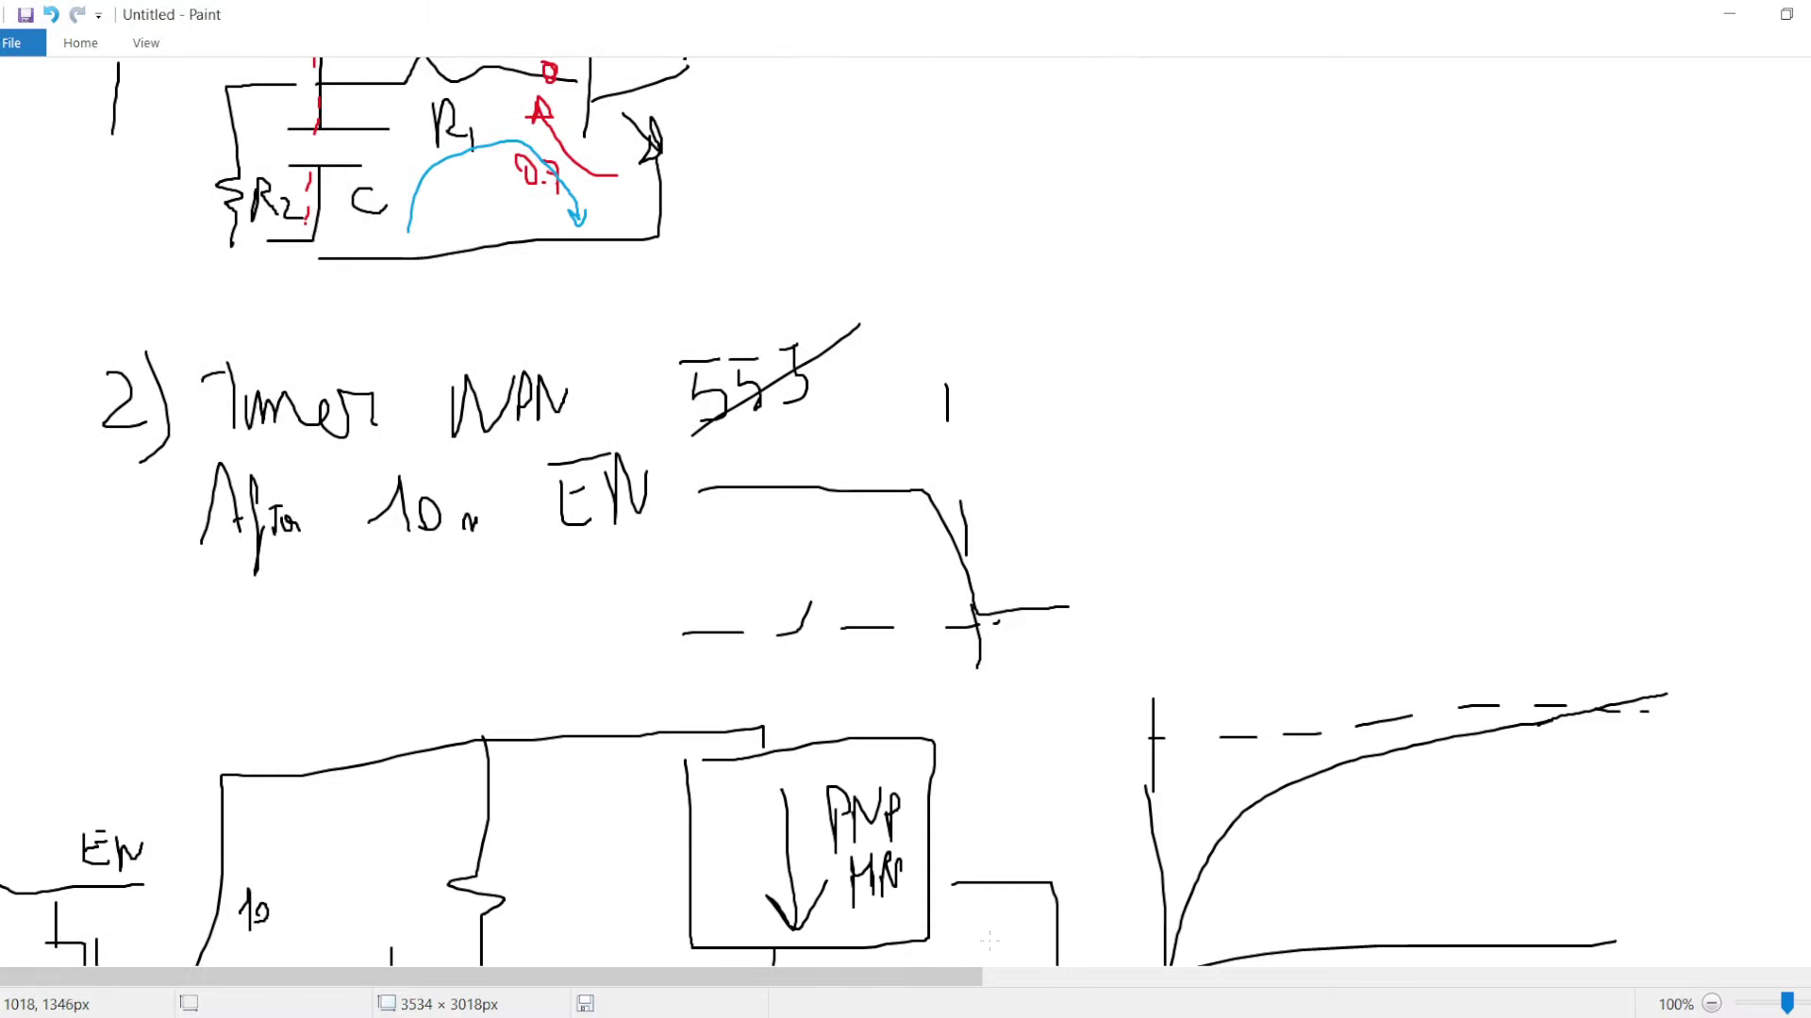
pyautogui.hotkey('alt', 'Tab')
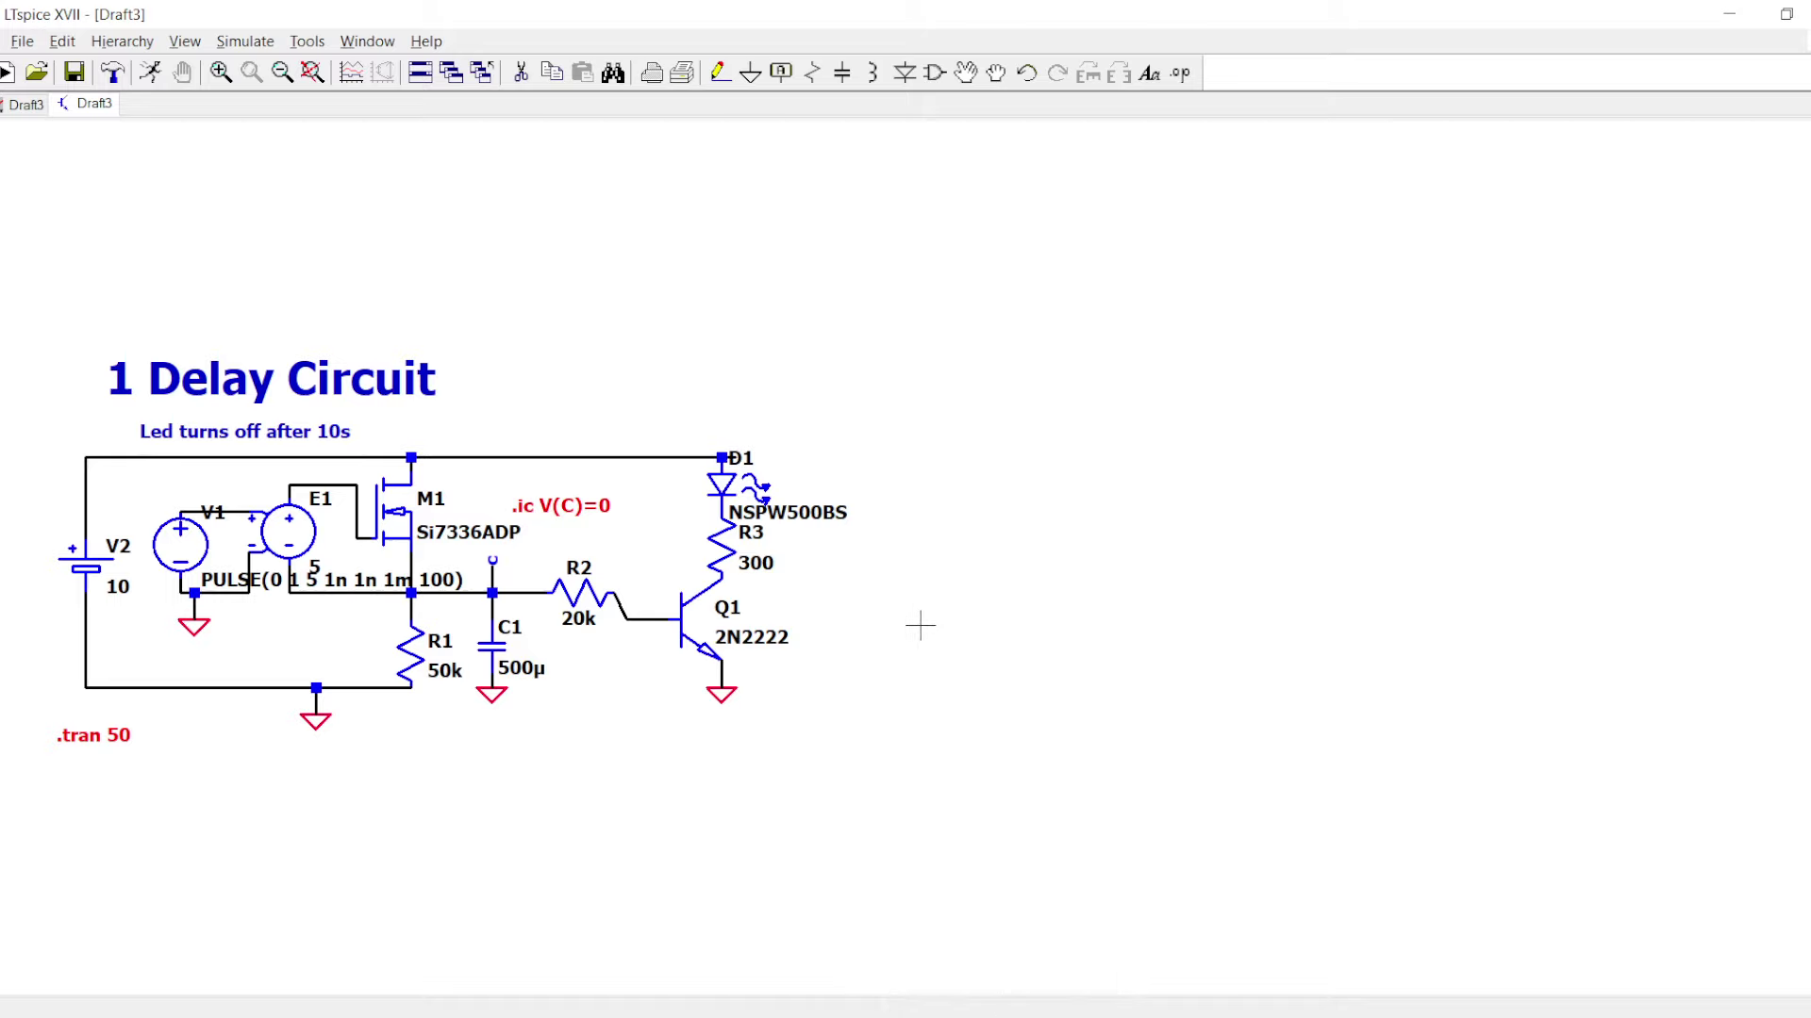
pyautogui.hotkey('alt', 'Tab')
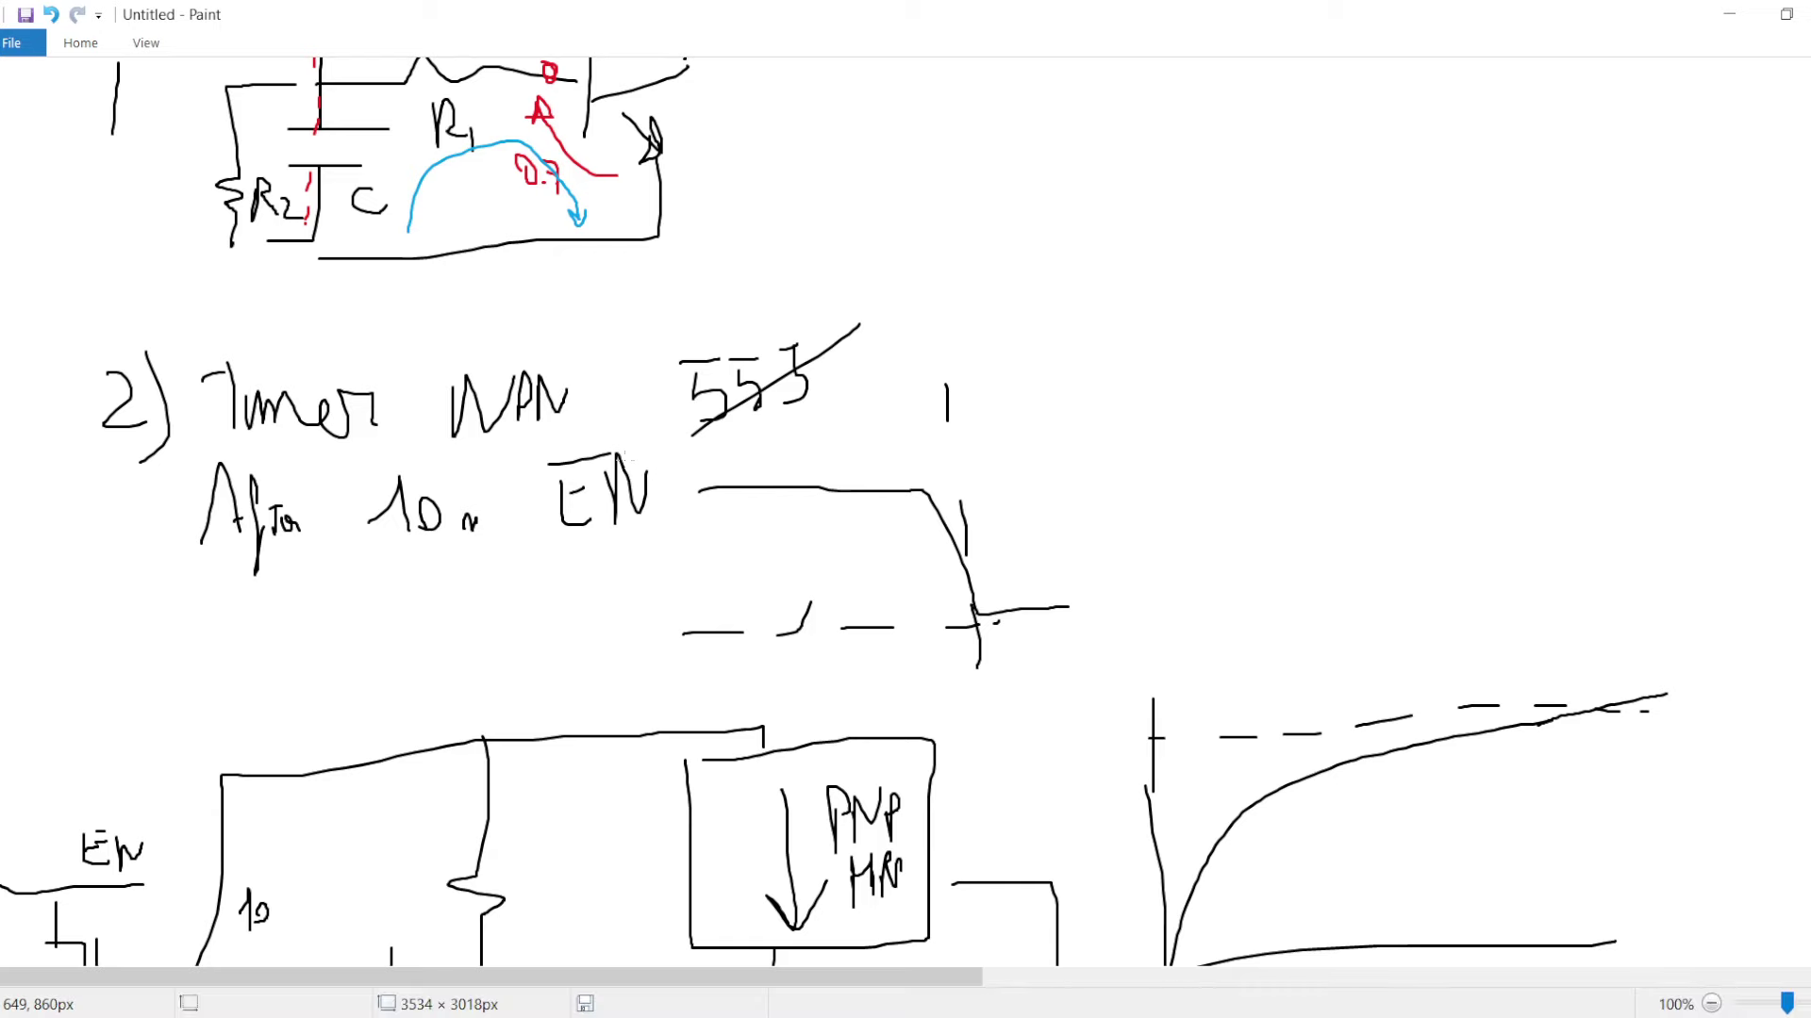
pyautogui.moveTo(624, 442)
pyautogui.mouseDown()
pyautogui.moveTo(492, 483)
pyautogui.moveTo(653, 455)
pyautogui.mouseUp()
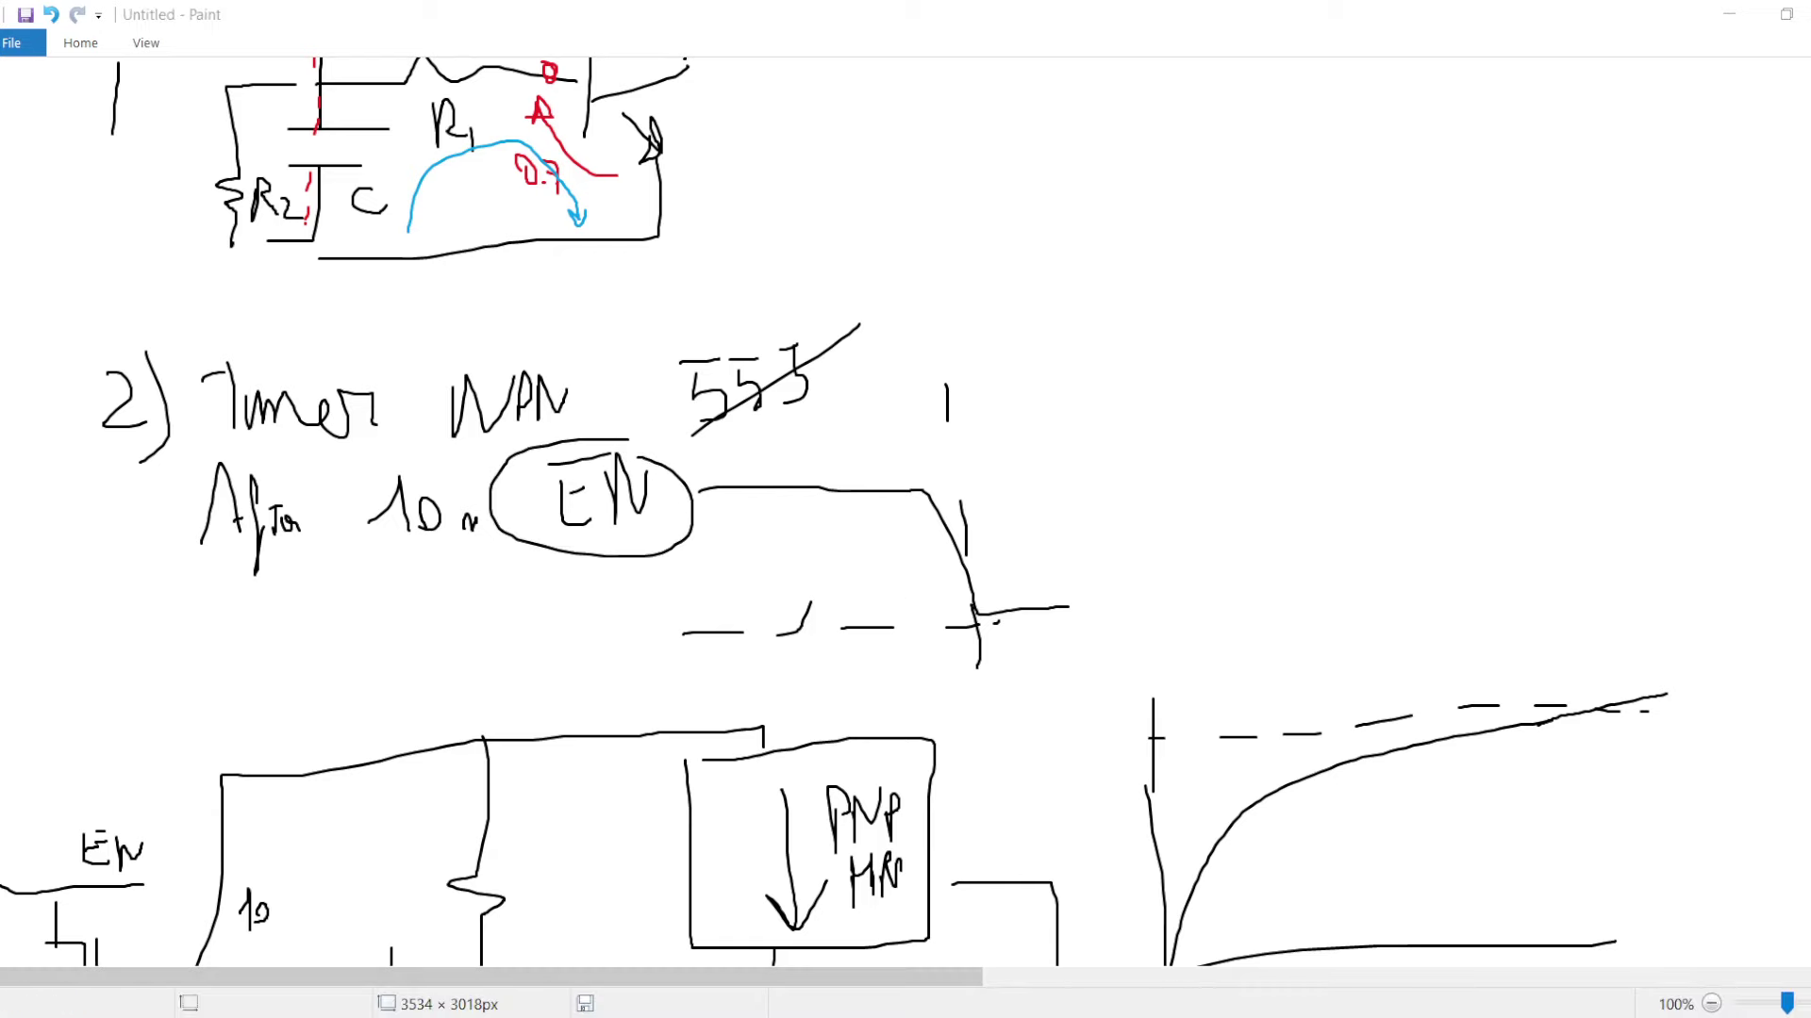
# - Switch back to LTspice and place a voltage source in the empty area beside the delay circuit
pyautogui.hotkey('alt', 'Tab')
pyautogui.press('F2')
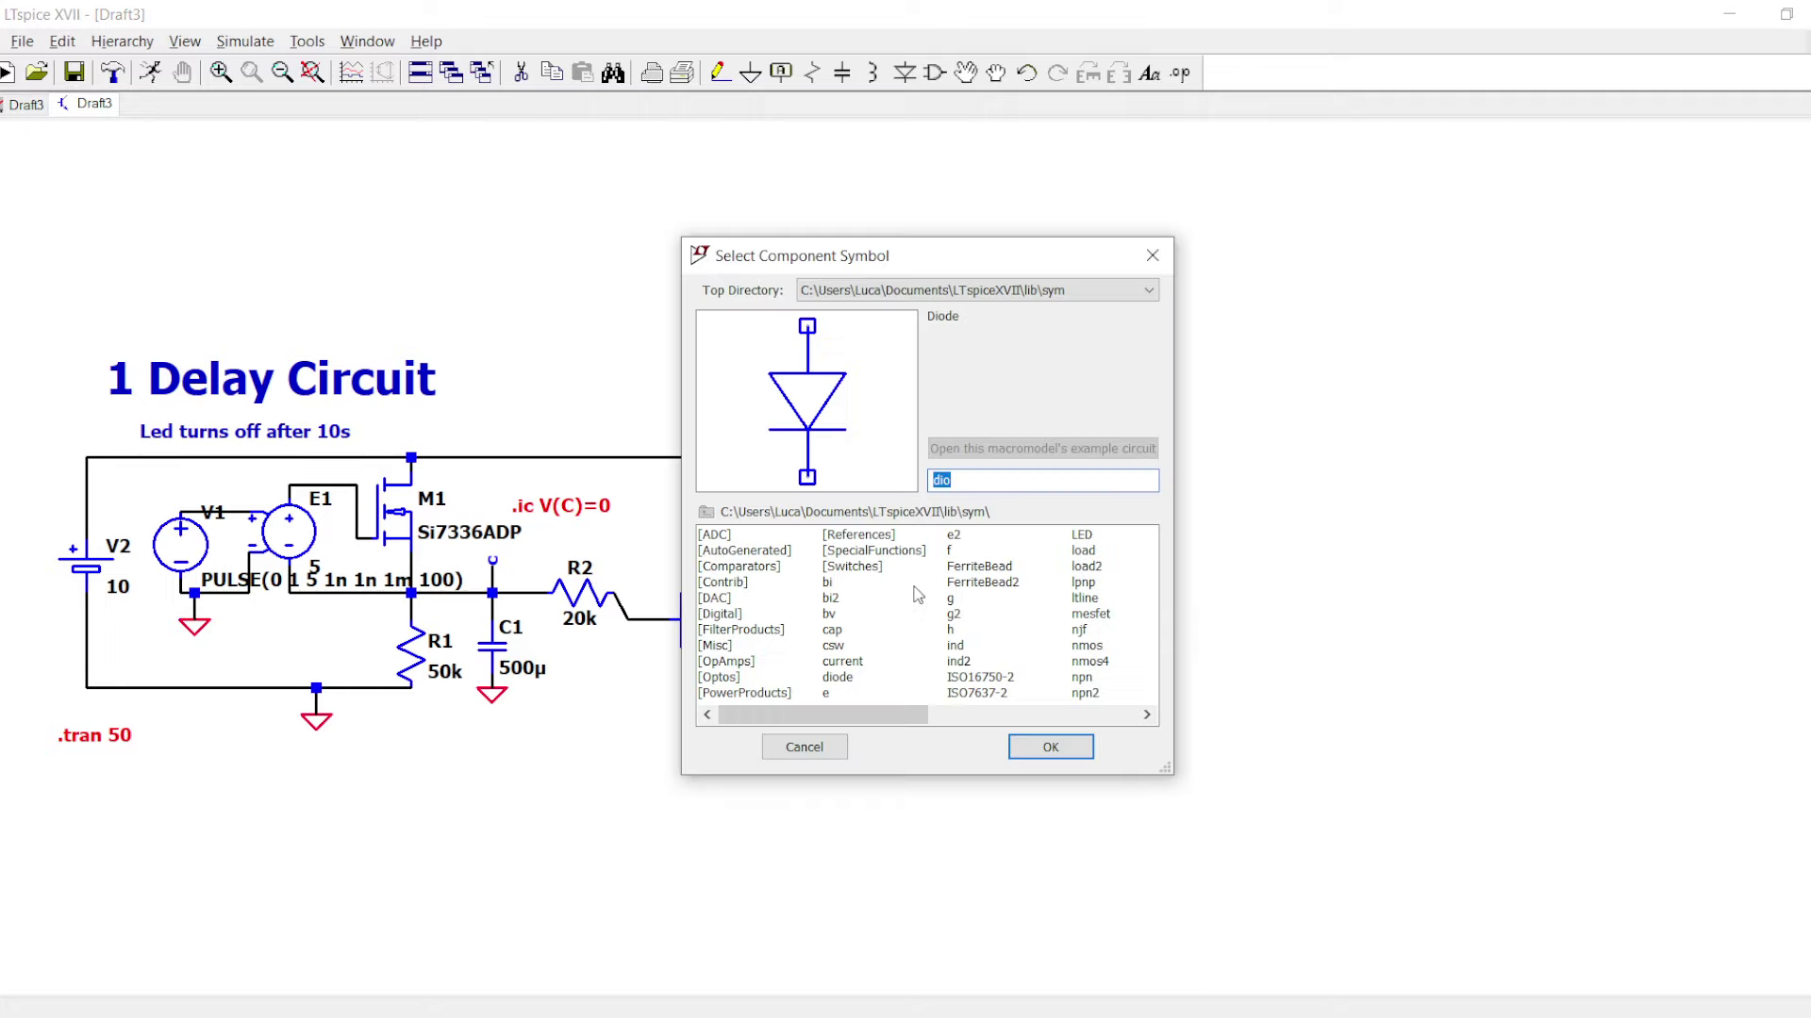
pyautogui.write('vol')
pyautogui.press('Return')
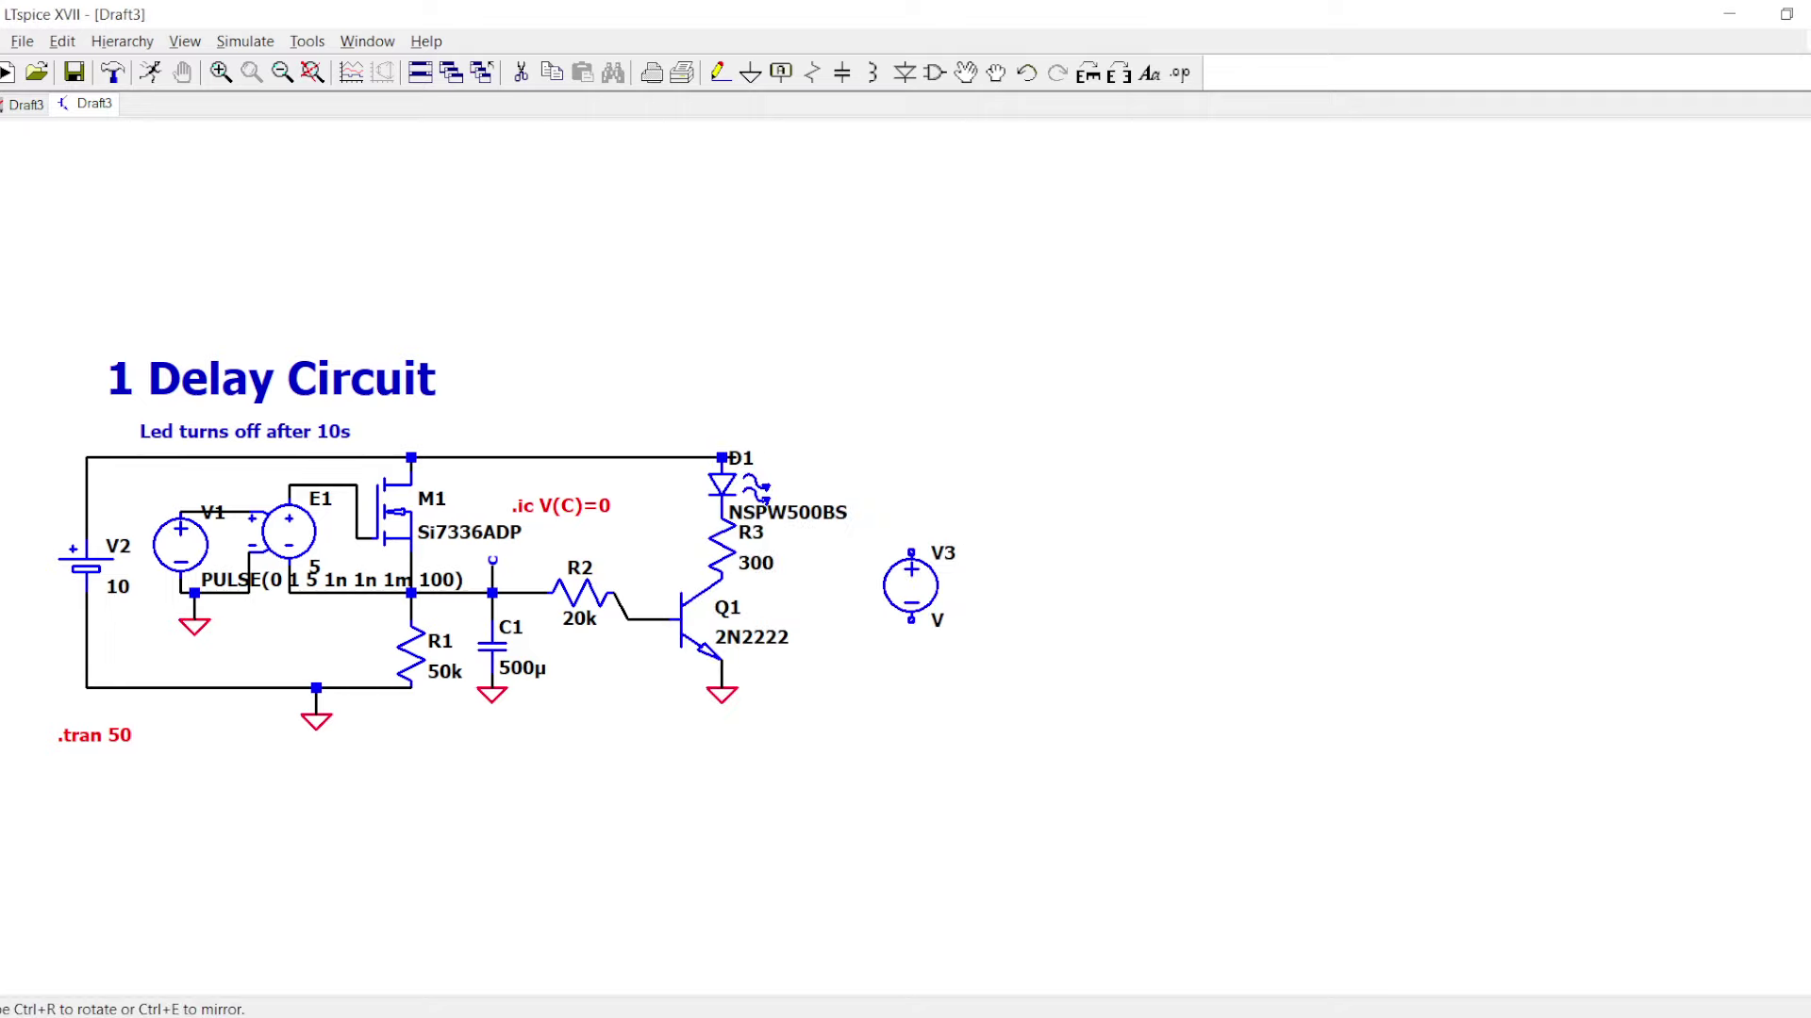
pyautogui.click(938, 590)
pyautogui.press('Escape')
pyautogui.scroll(1, 940, 600)
pyautogui.scroll(1, 950, 608)
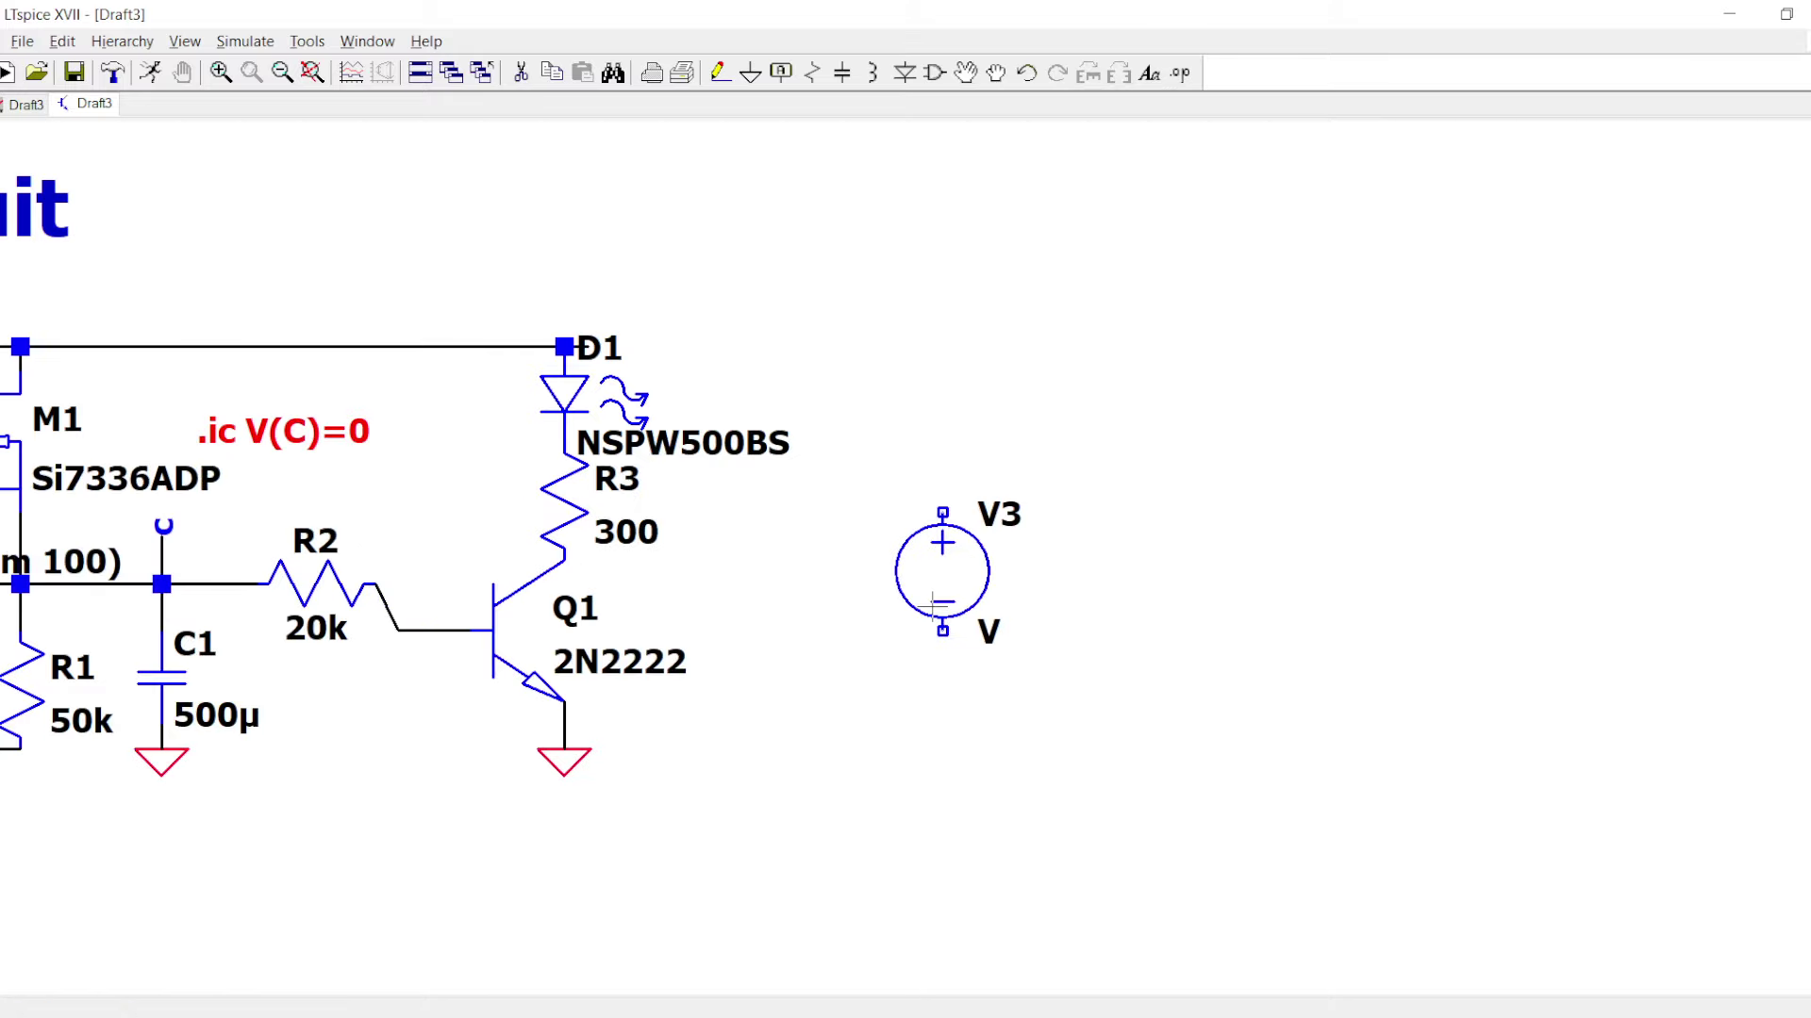
# - Draw a vertical wire through the new voltage source V3 and extend its upper end horizontally away from the delay circuit
pyautogui.press('F3')
pyautogui.click(943, 676)
pyautogui.click(943, 396)
pyautogui.click(1132, 398)
# - Place an EN net label as an output port on the end of V3's upper wire and ground V3's lower wire
pyautogui.press('F4')
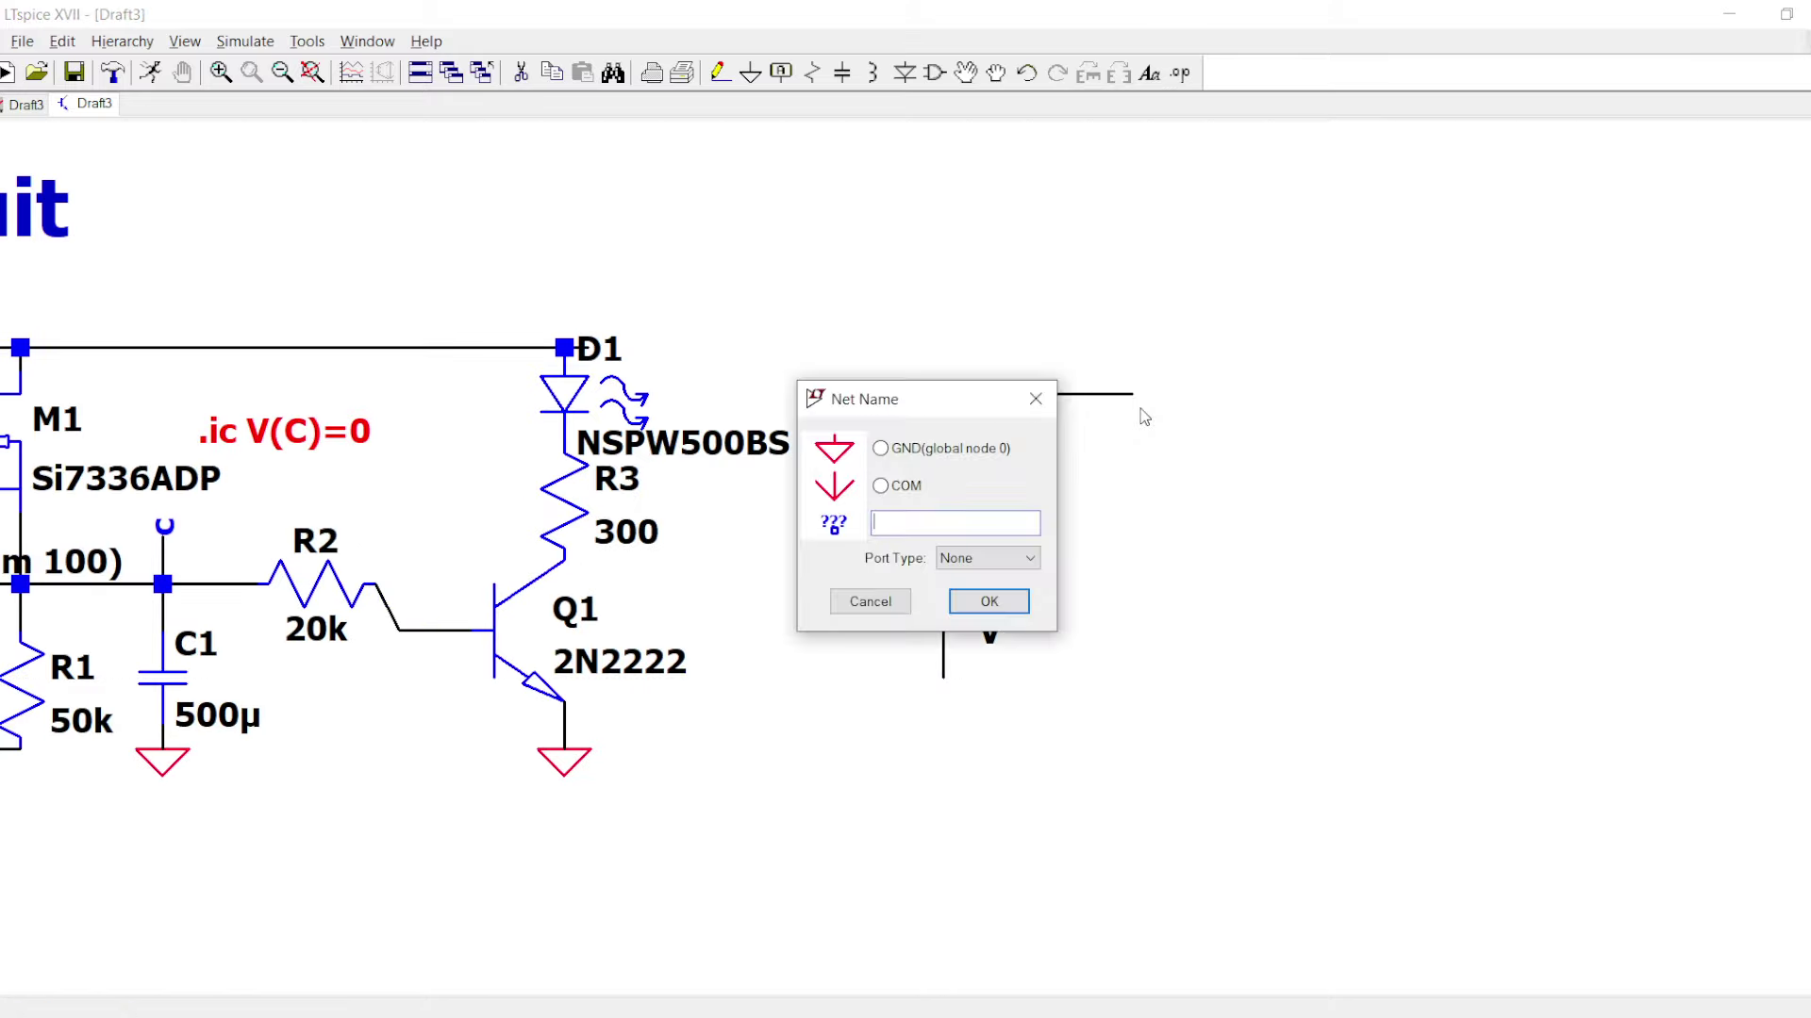
pyautogui.press('capslock')
pyautogui.write('EN')
pyautogui.press('capslock')
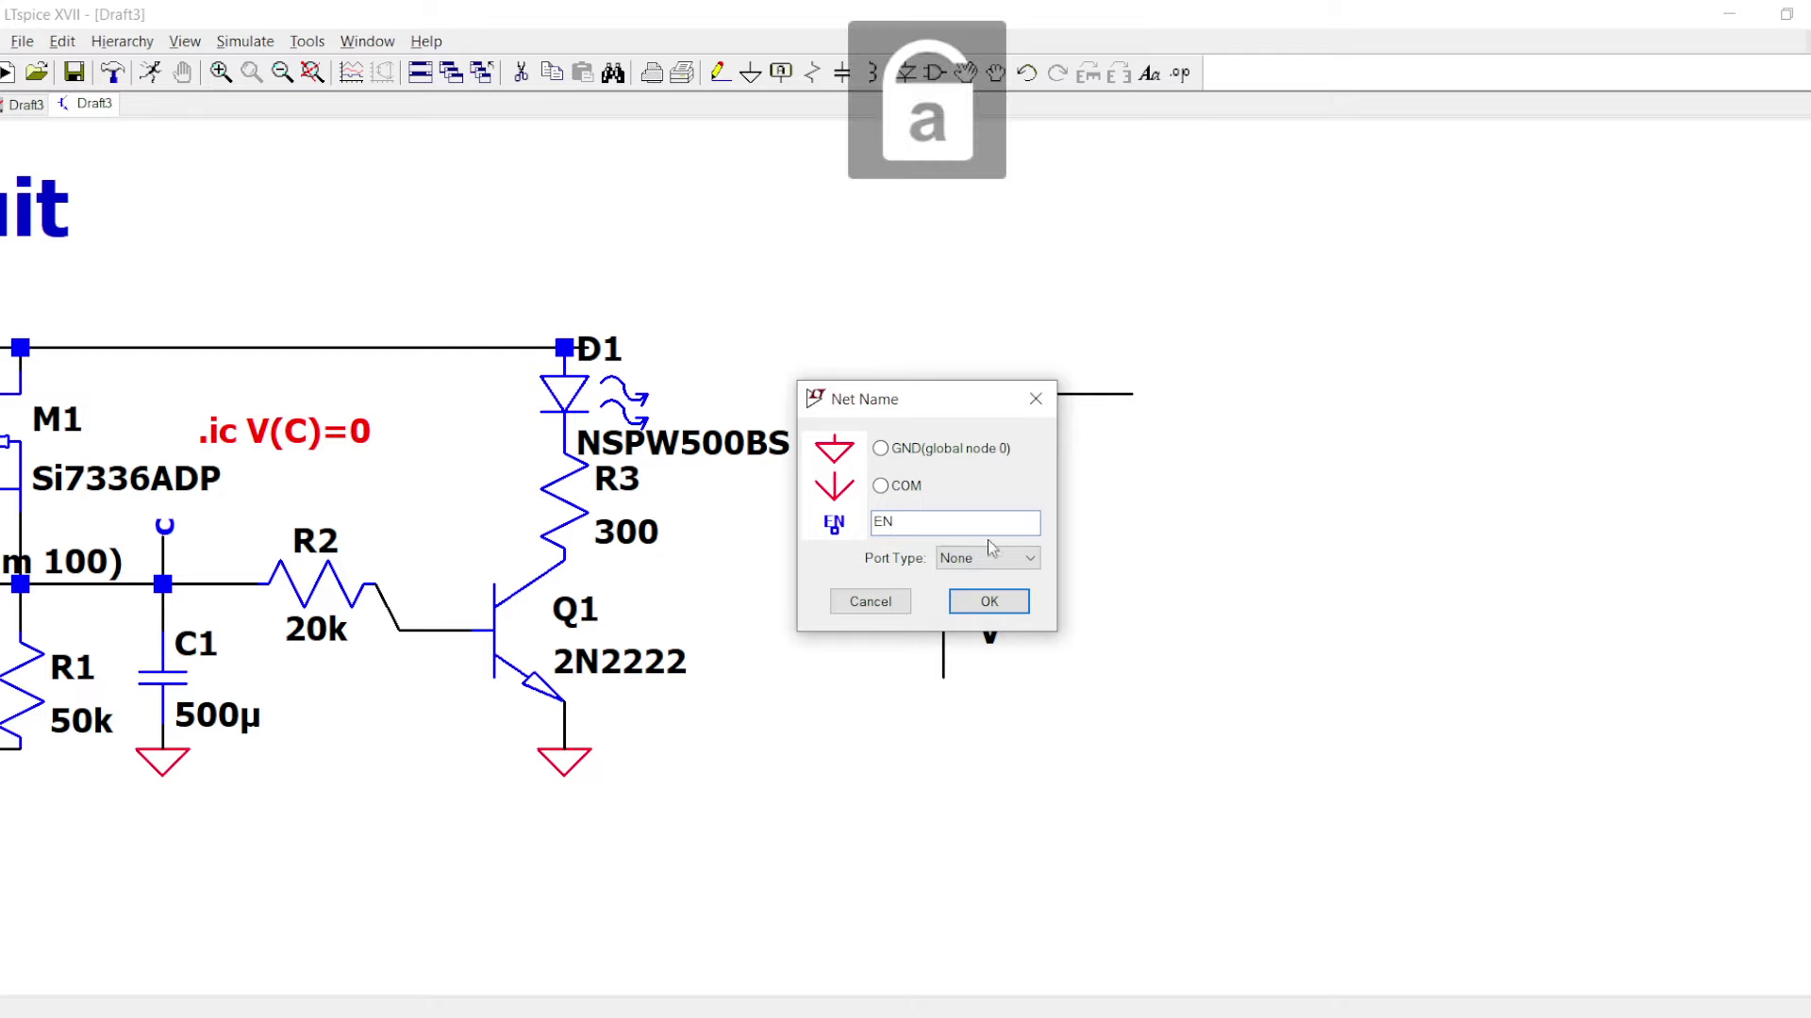
pyautogui.click(988, 557)
pyautogui.click(986, 605)
pyautogui.click(990, 602)
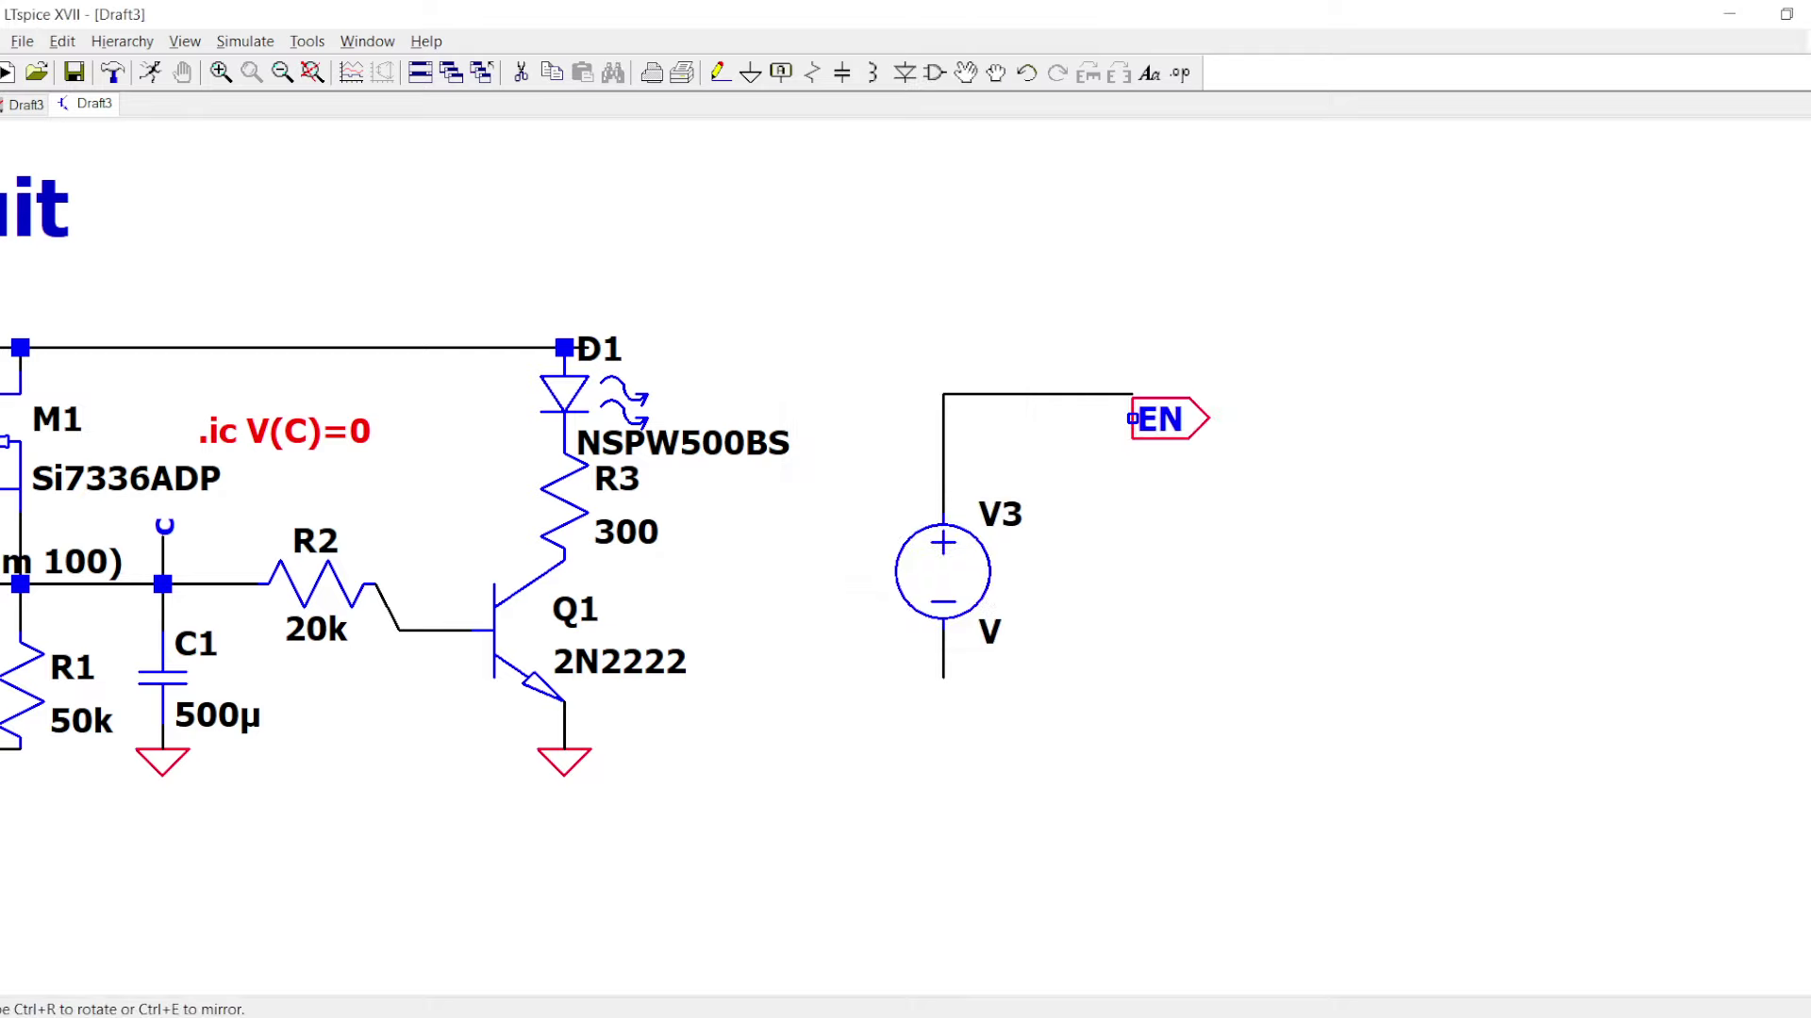
pyautogui.click(1132, 394)
pyautogui.press('g')
pyautogui.click(959, 689)
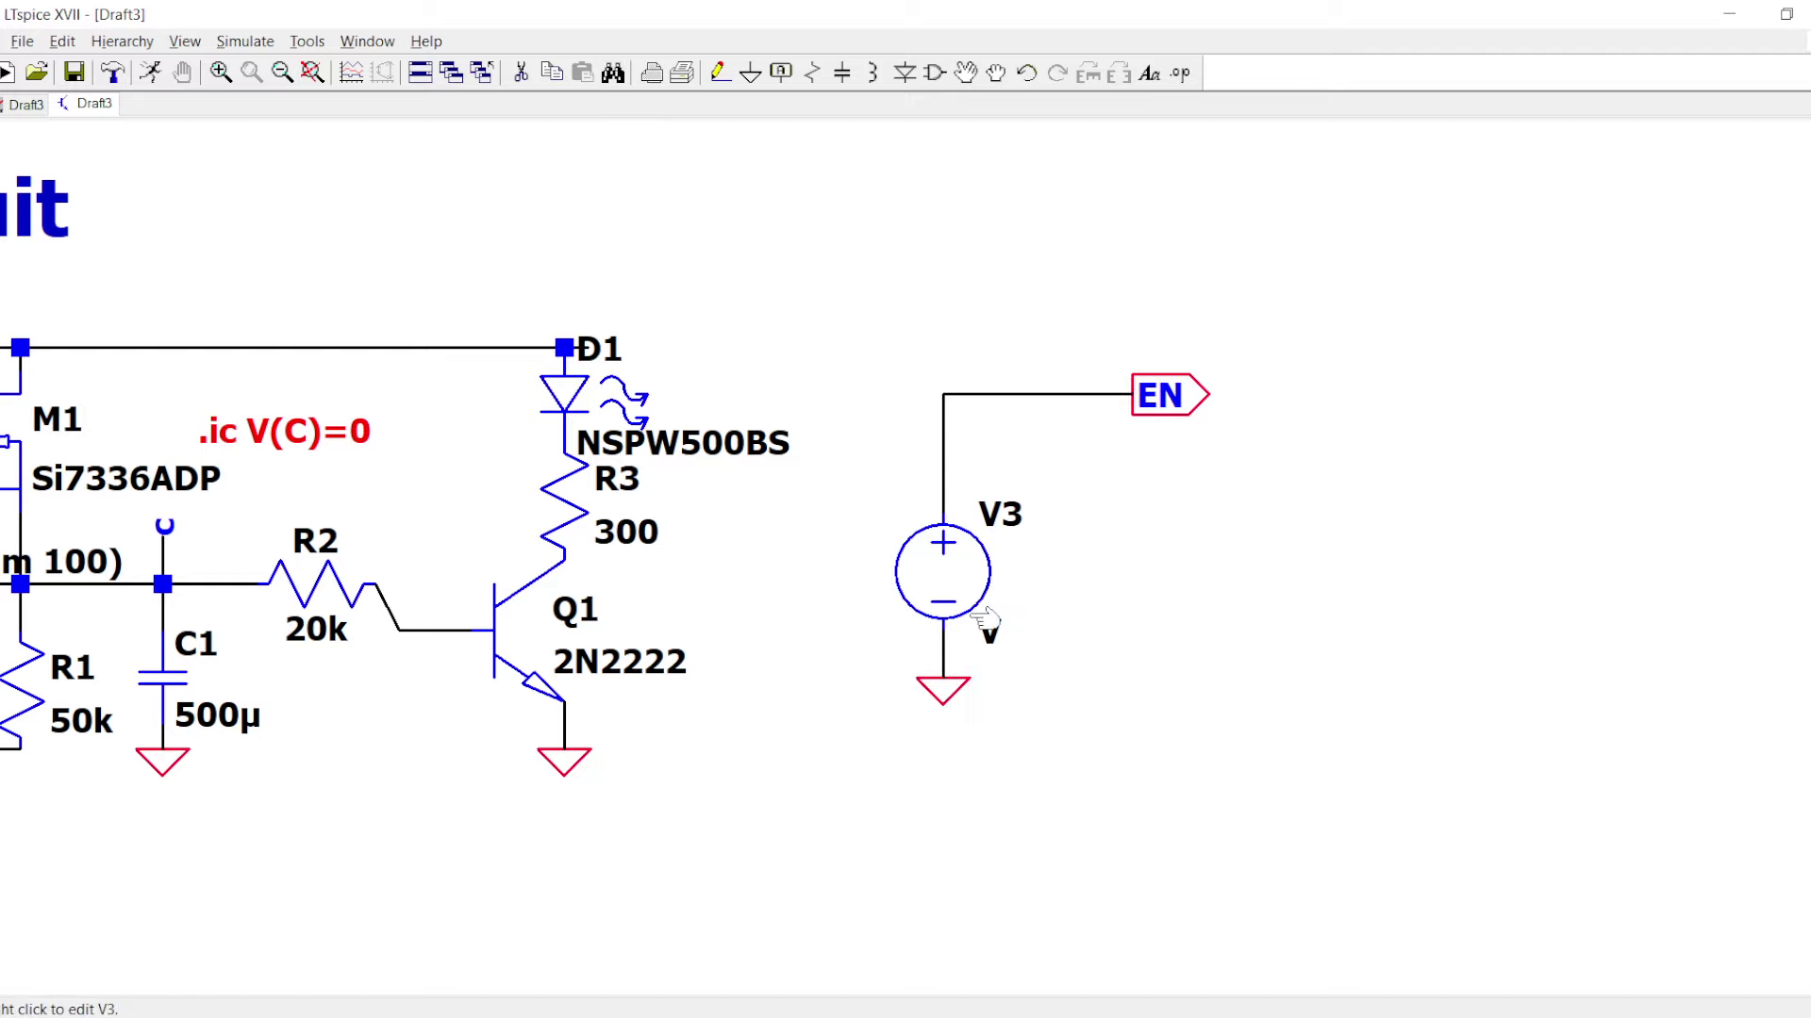
# - Place a horizontally mirrored NMOS transistor beside V3, below the EN label
pyautogui.press('F2')
pyautogui.write('nmos')
pyautogui.press('Return')
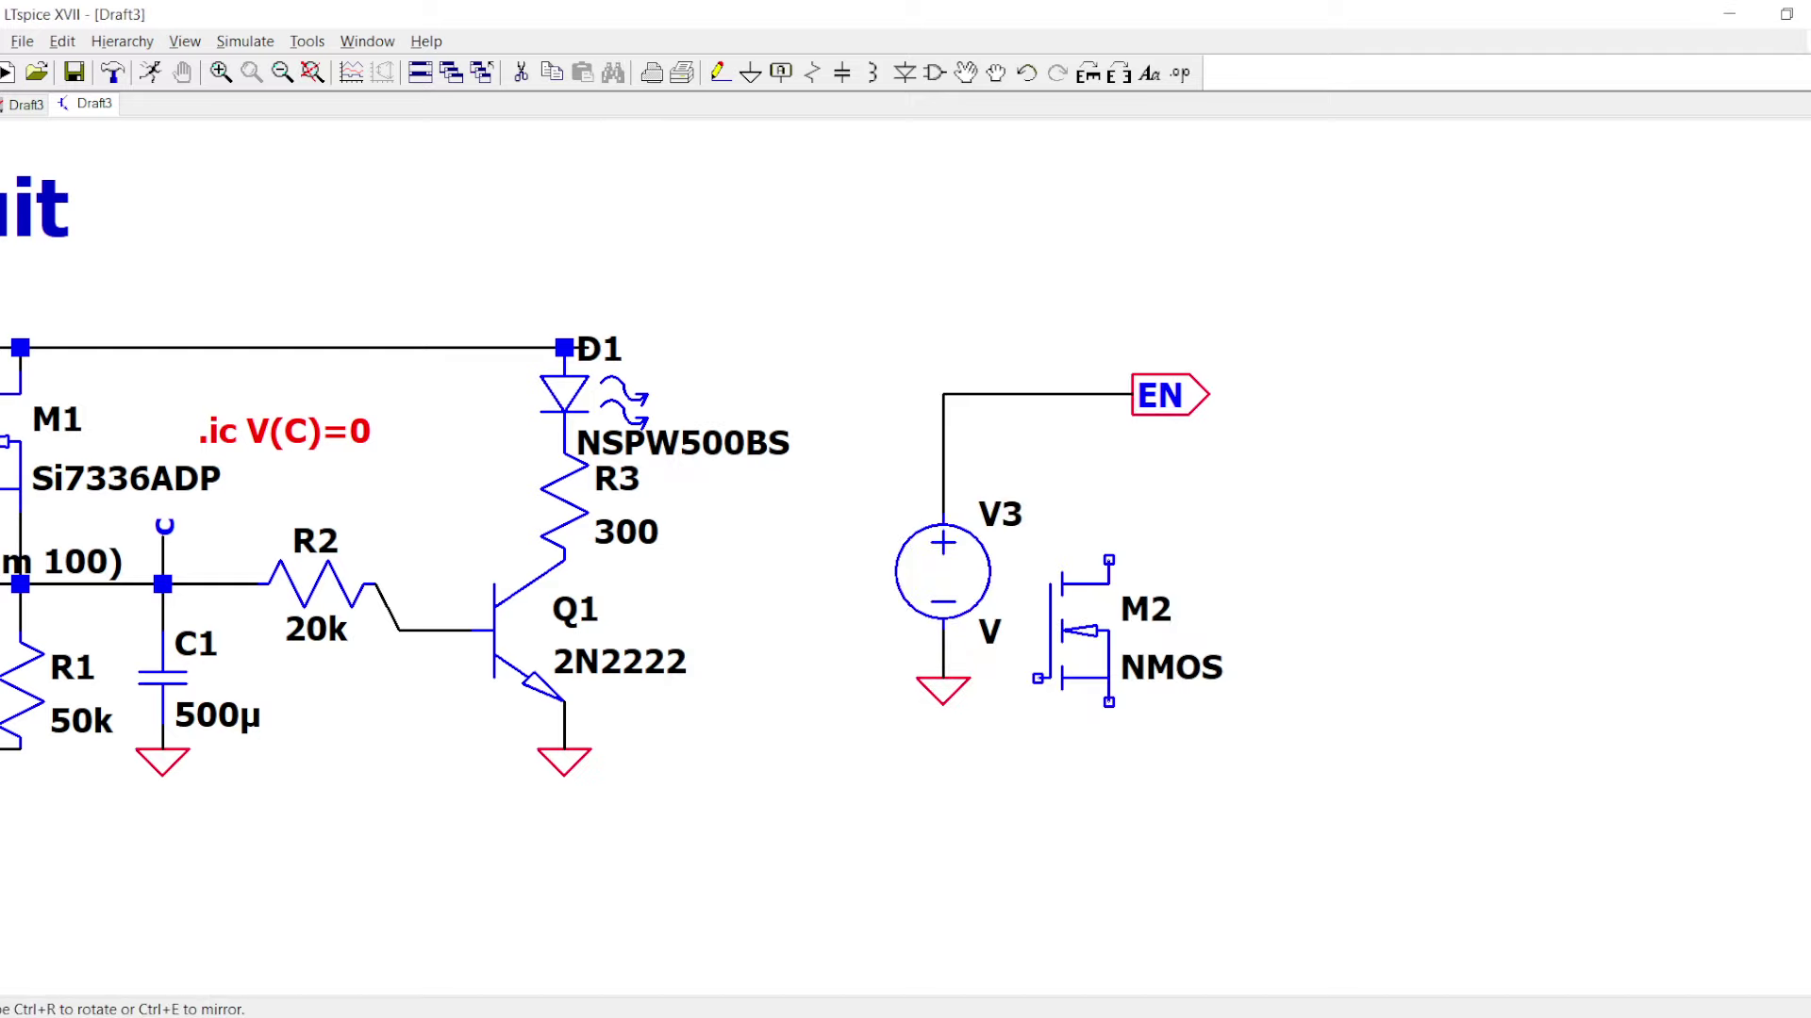
pyautogui.hotkey('ctrl', 'e')
pyautogui.click(1225, 539)
pyautogui.press('Escape')
# - Move the EN label farther out along its wire so that the wire extends past the new transistor M2
pyautogui.press('F8')
pyautogui.moveTo(1275, 486); pyautogui.dragTo(1095, 305)
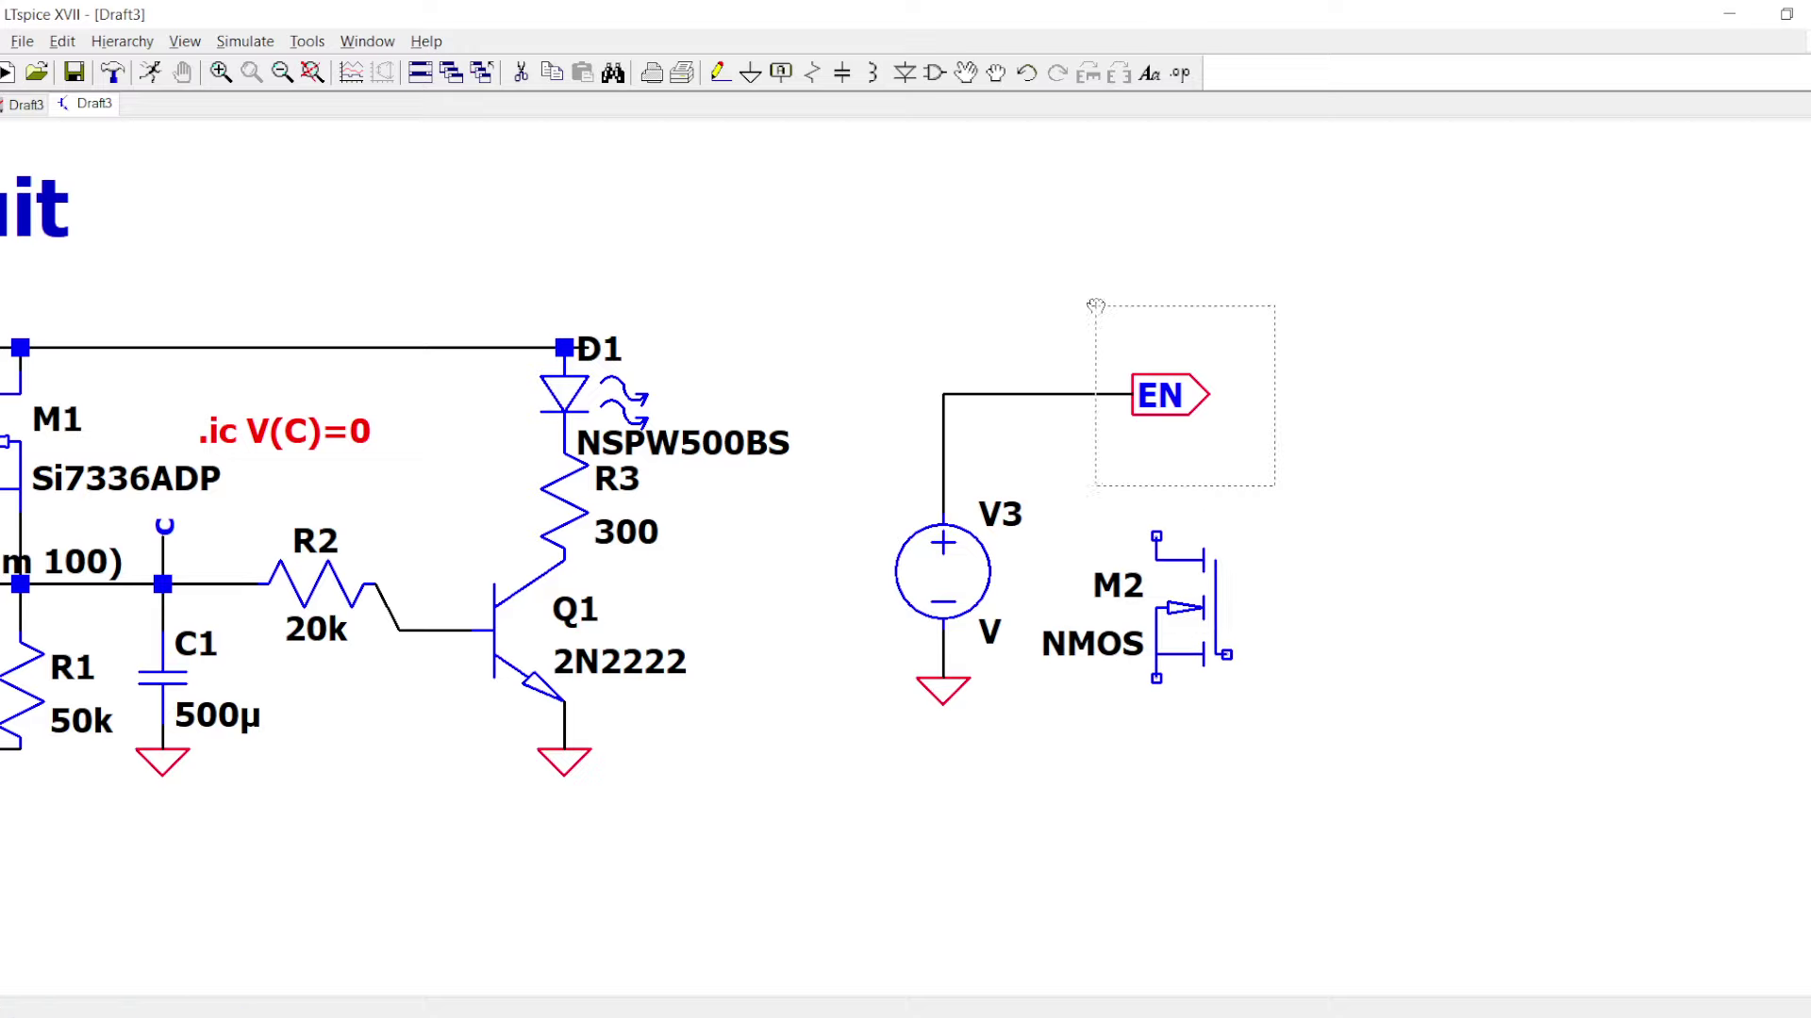
pyautogui.click(1284, 306)
# - Wire M2 vertically from the EN line down through its drain and source, and ground the lower end
pyautogui.press('F3')
pyautogui.click(1156, 750)
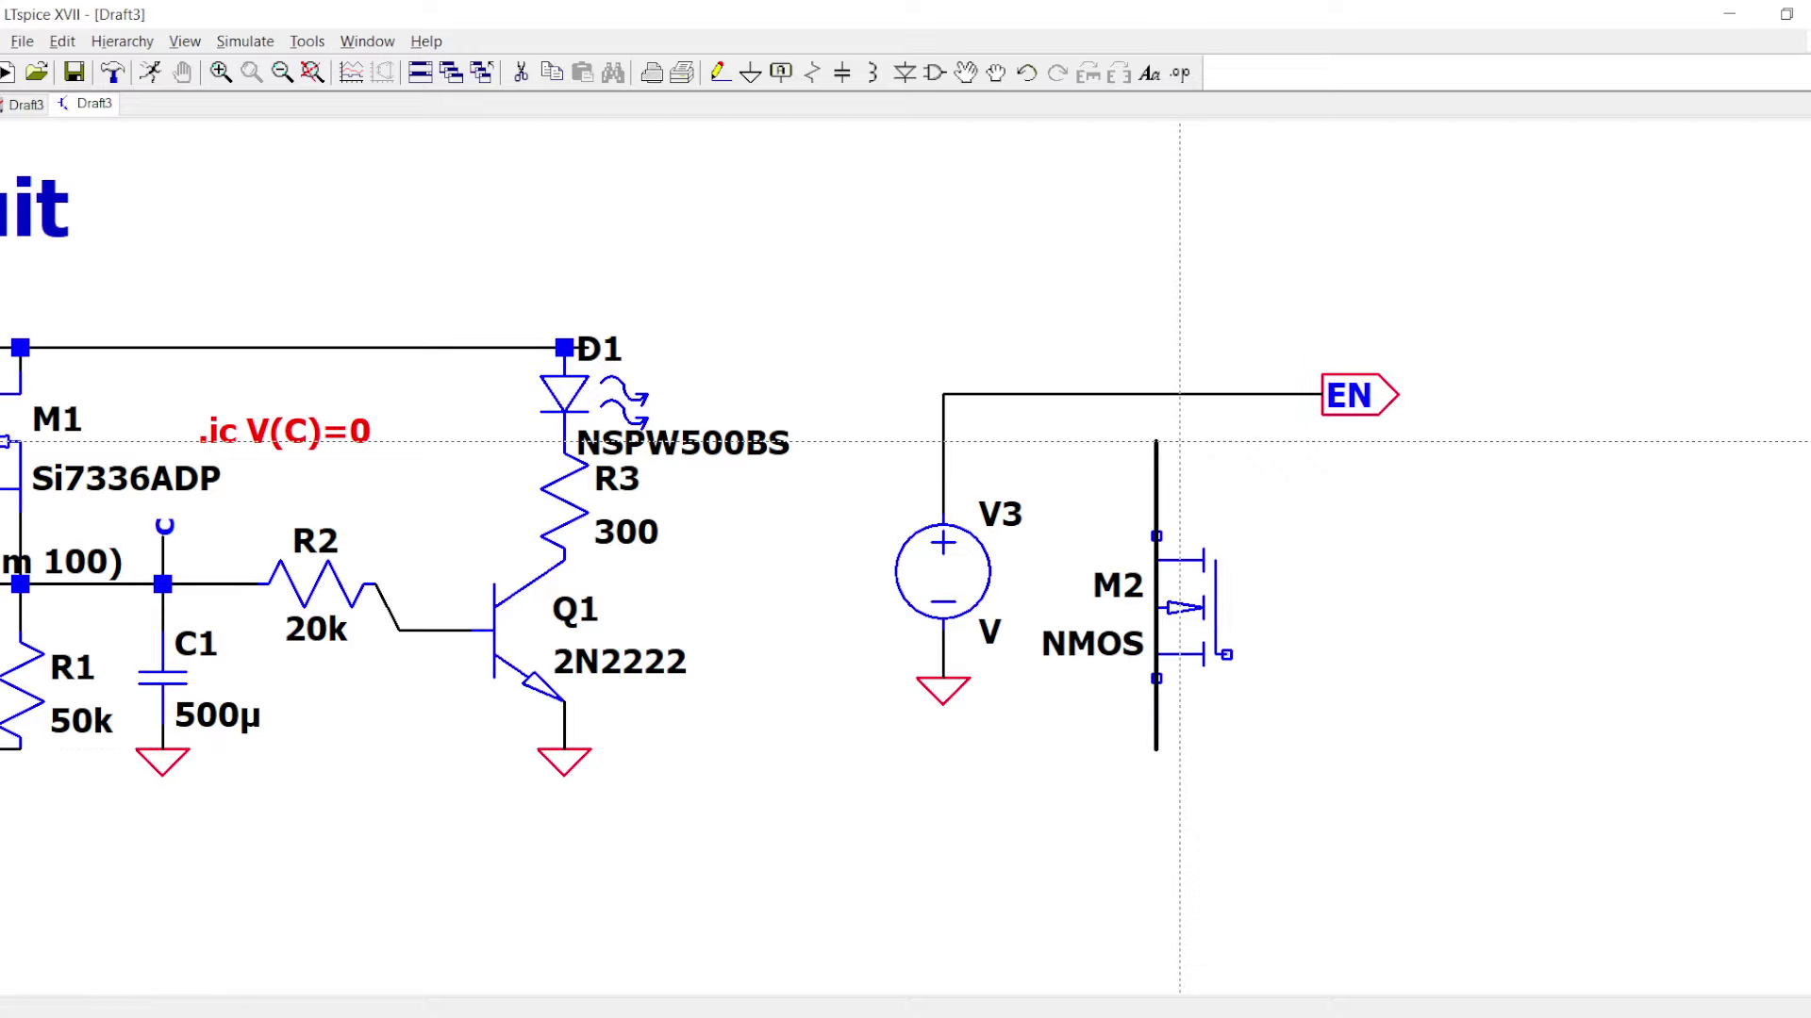
pyautogui.click(1156, 395)
pyautogui.press('g')
pyautogui.click(1156, 752)
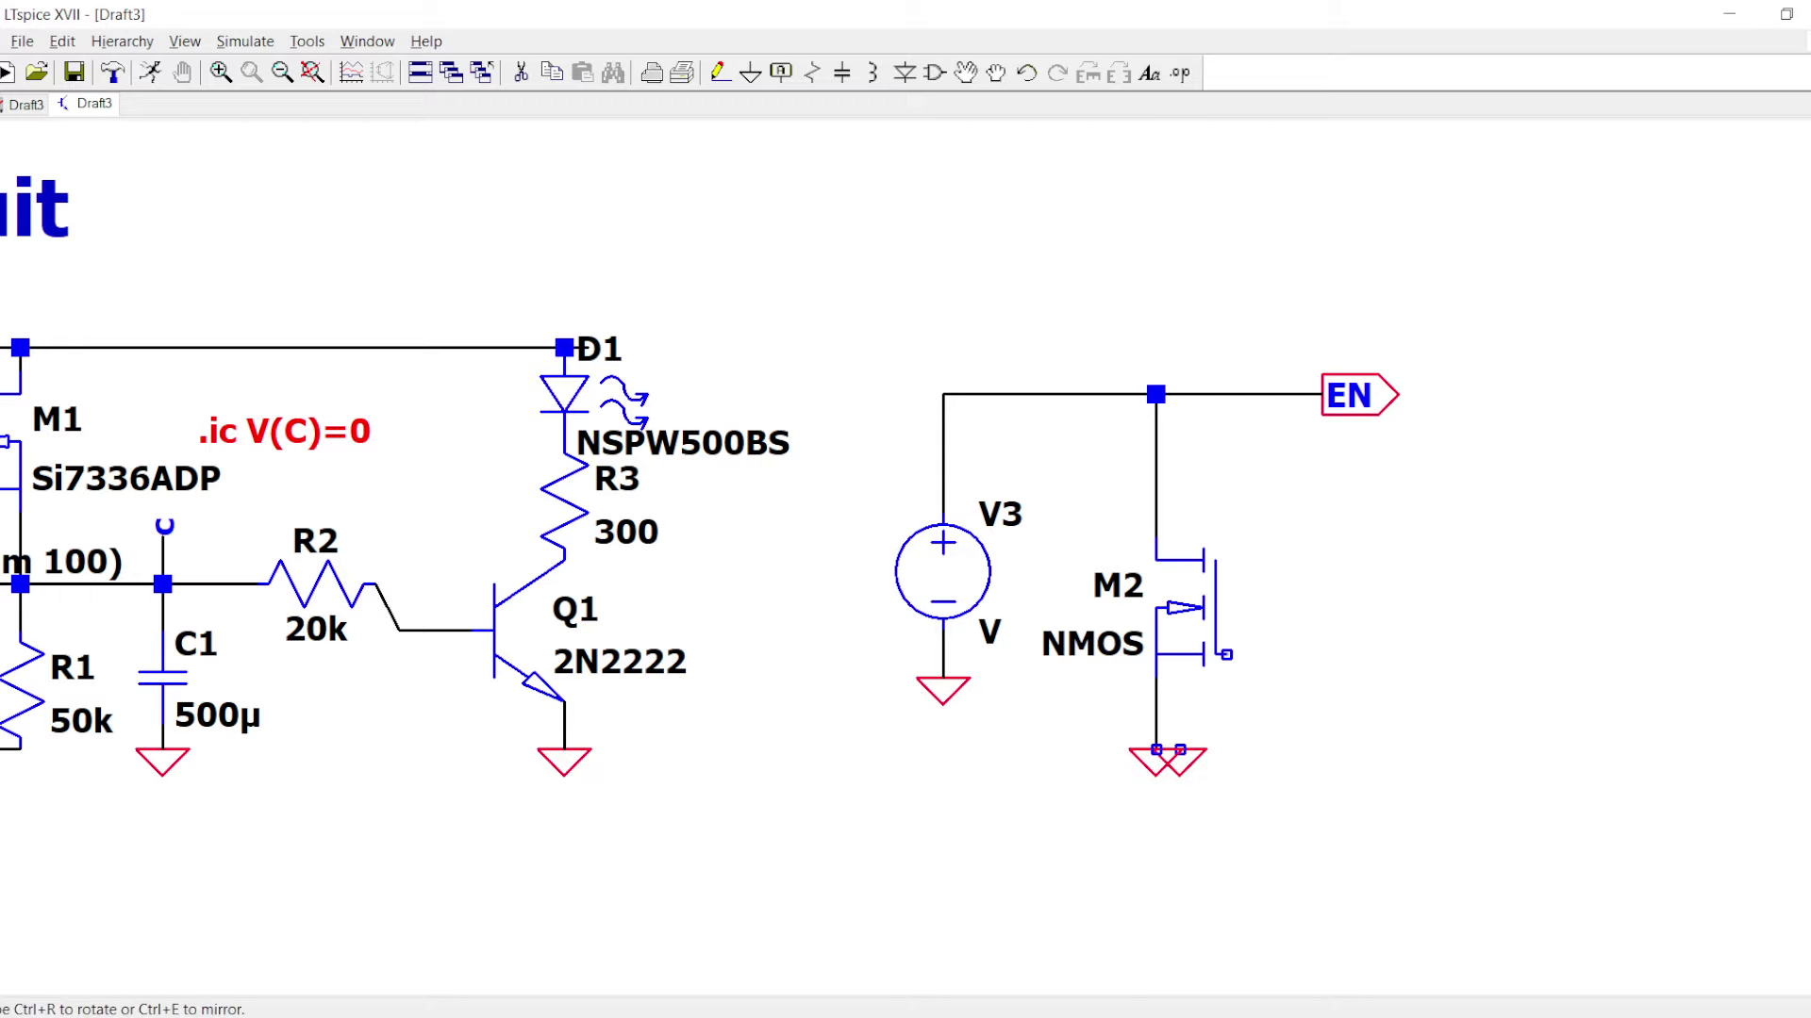
pyautogui.press('Escape')
# - Draw a rectangular block out of wires next to M2's gate
pyautogui.press('F3')
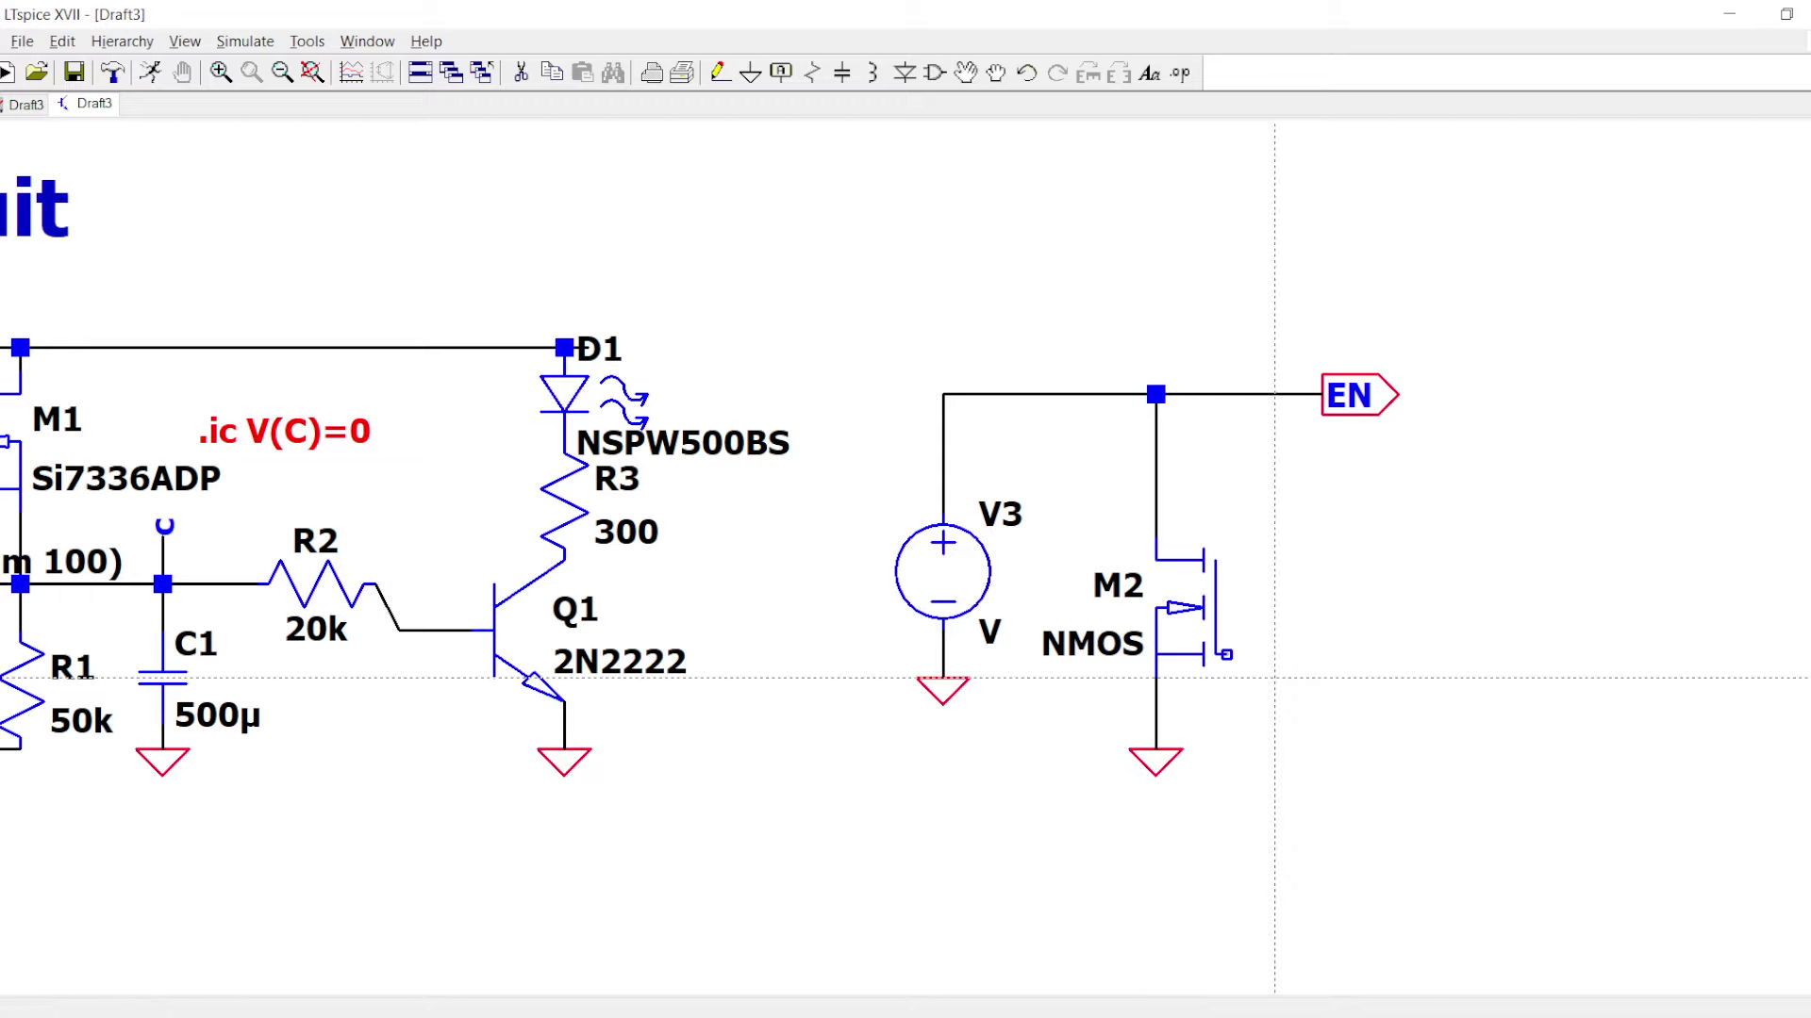
pyautogui.click(1275, 655)
pyautogui.click(1510, 654)
pyautogui.click(1511, 797)
pyautogui.click(1251, 797)
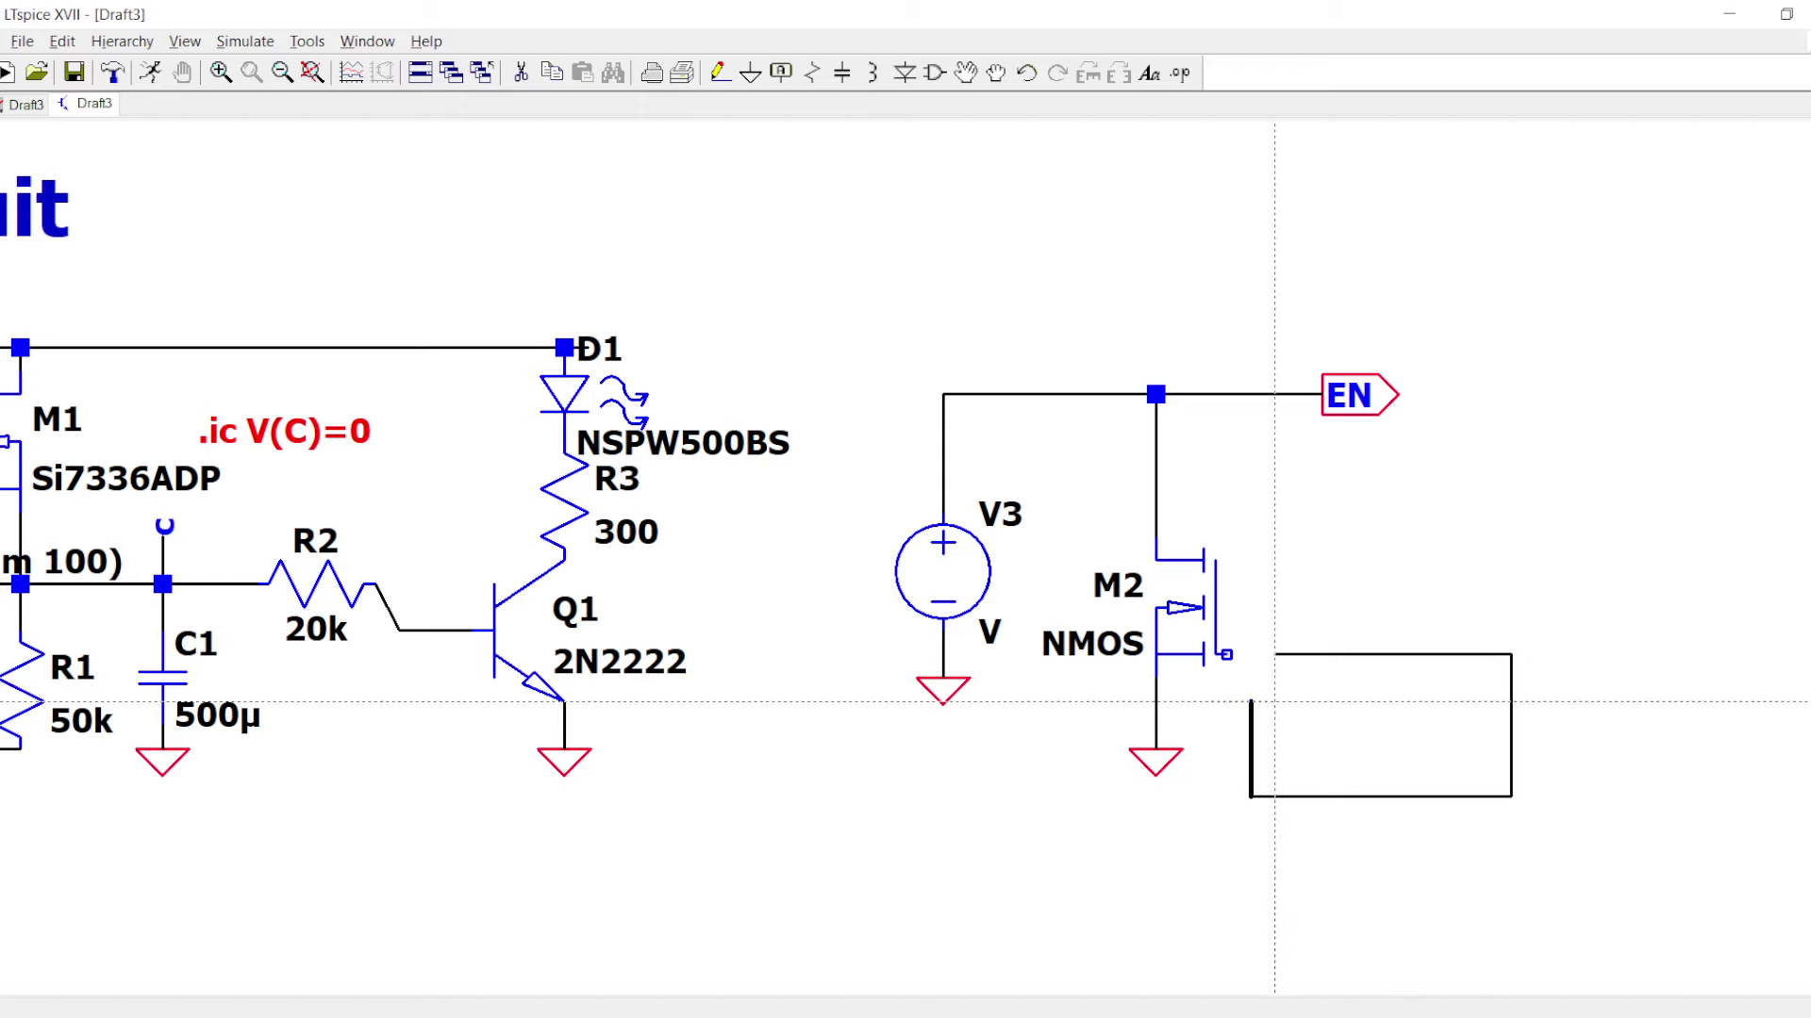
pyautogui.click(1251, 653)
# - Add the text 10s inside the rectangular block and wire it to M2's gate
pyautogui.write('t10s')
pyautogui.press('Return')
pyautogui.click(1320, 707)
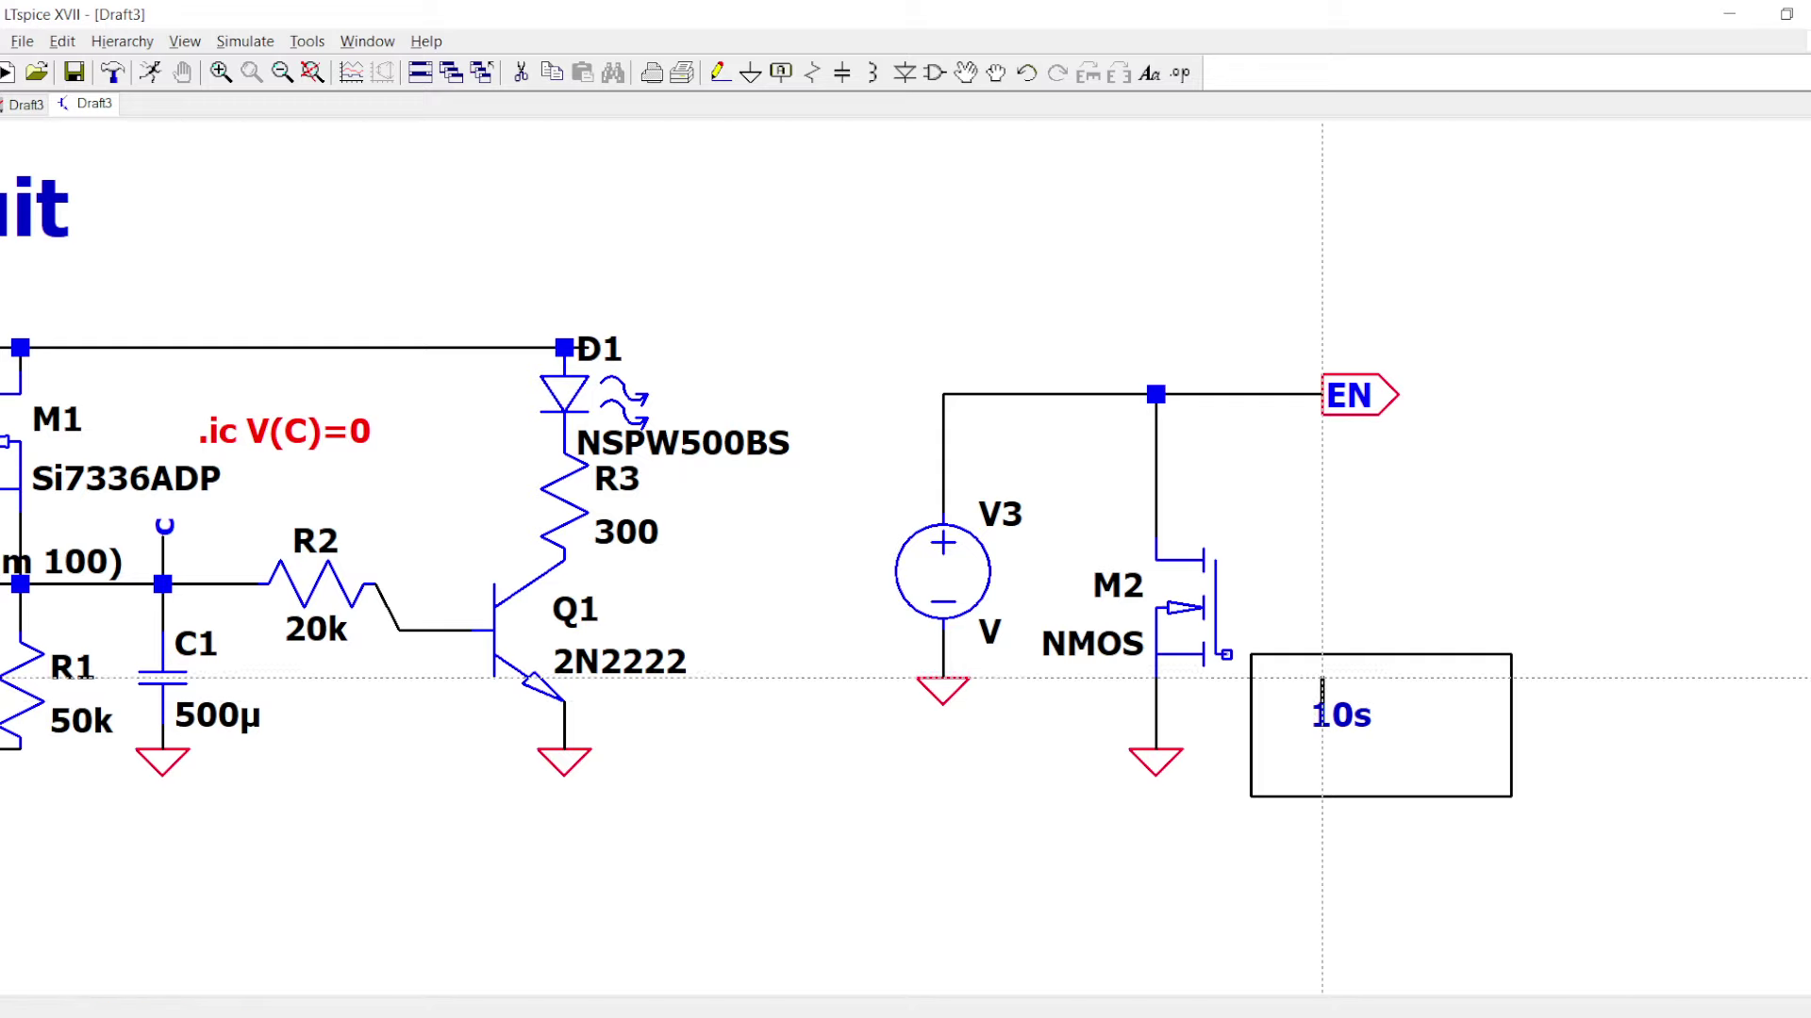
pyautogui.click(1226, 655)
pyautogui.press('Escape')
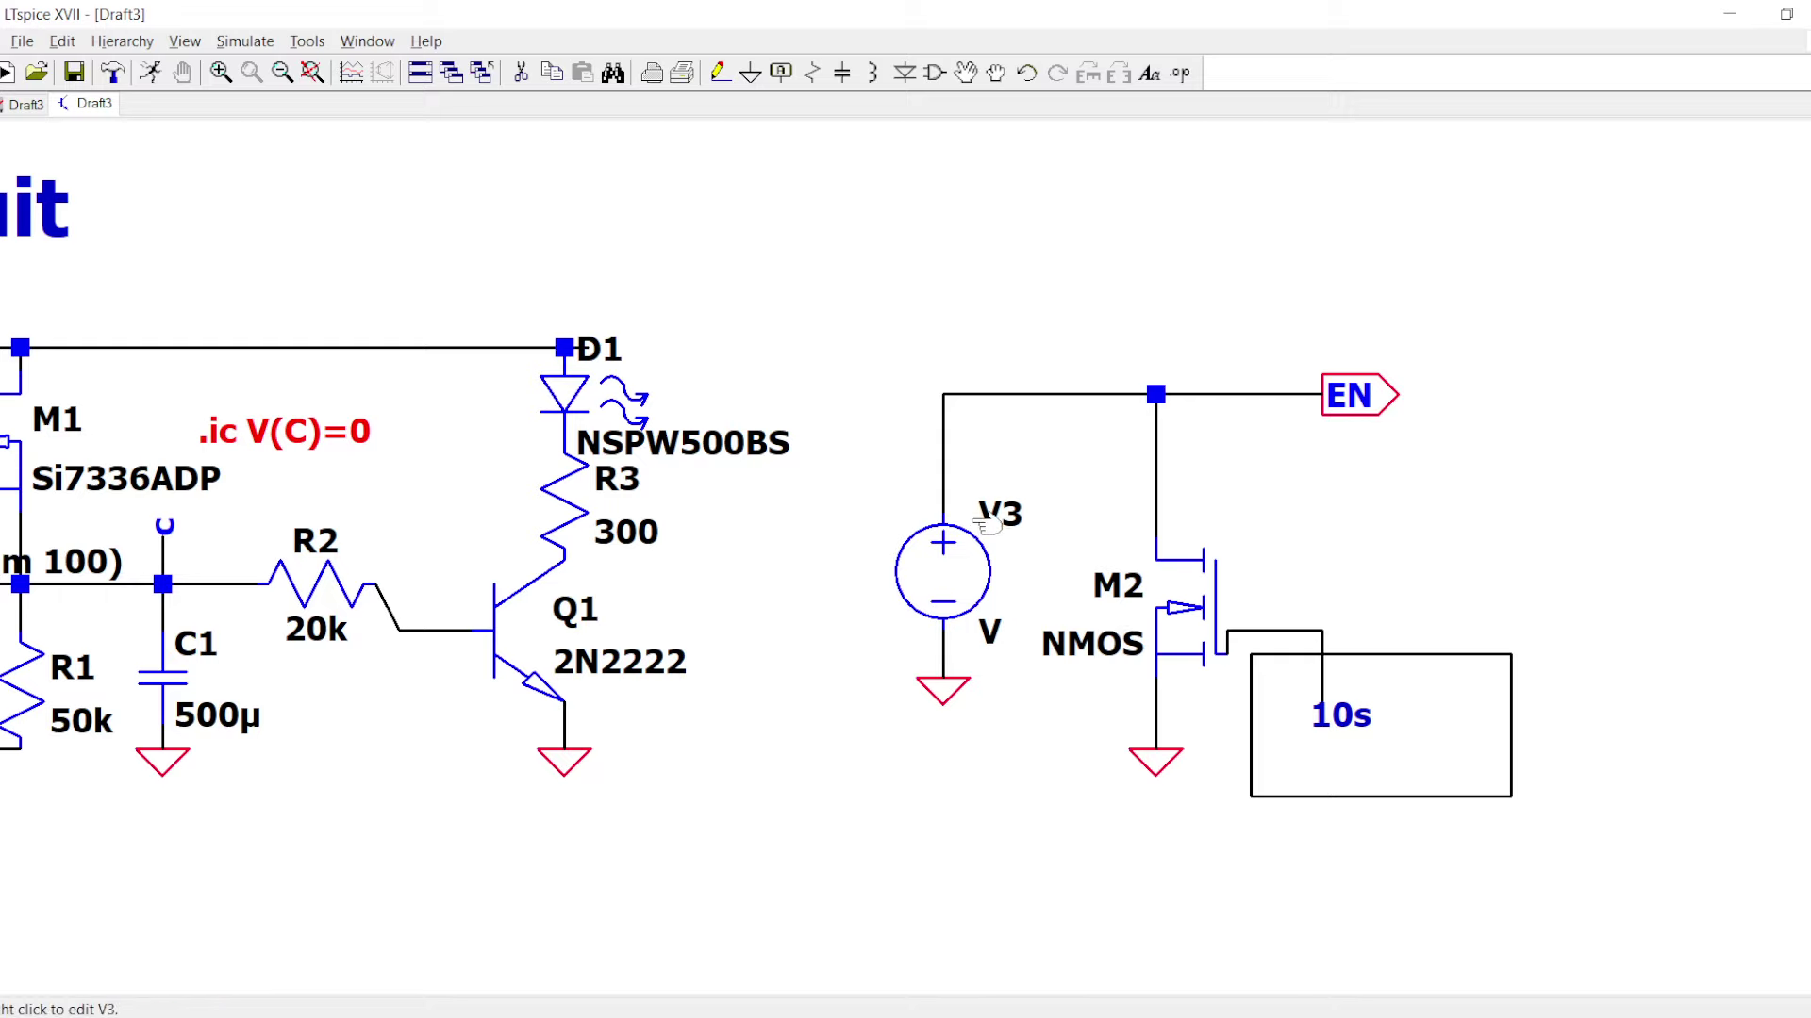
# - Delete voltage source V3 together with its vertical wires and ground symbol
pyautogui.scroll(-3, 967, 533)
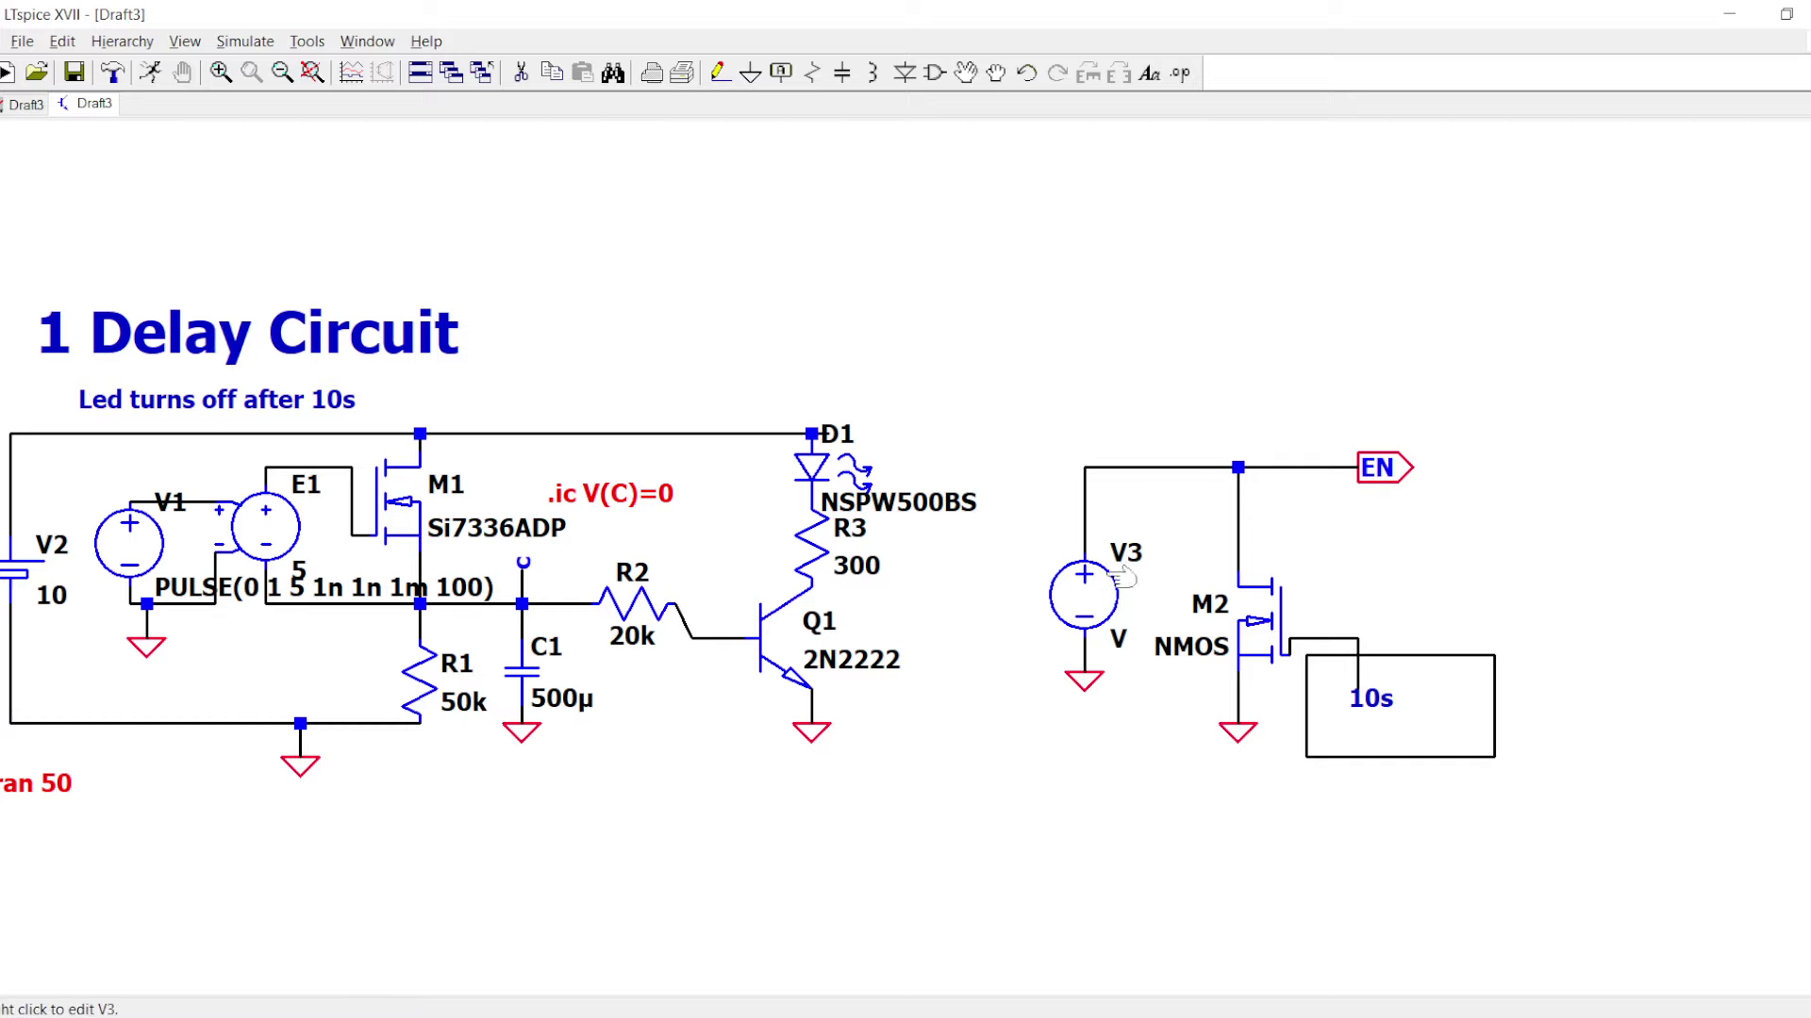
pyautogui.press('Delete')
pyautogui.moveTo(1032, 420); pyautogui.dragTo(1151, 732)
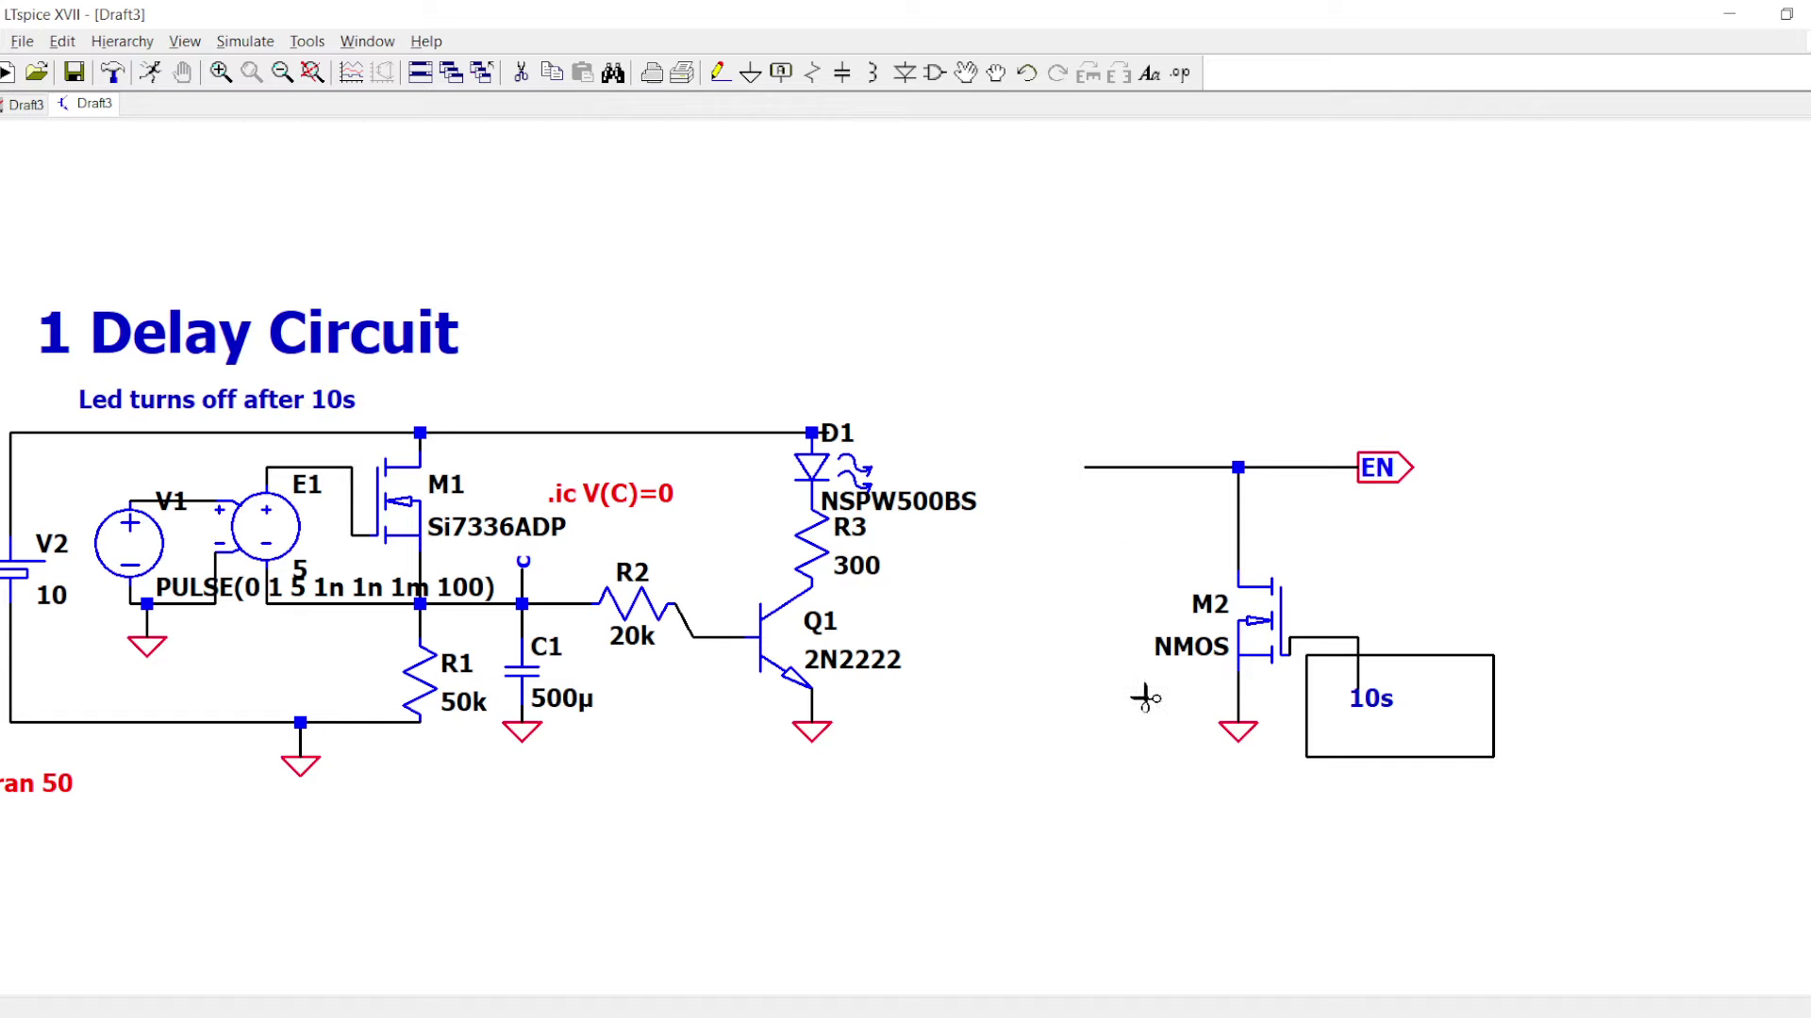
# - Assign the Si7336ADP MOSFET model to M2
pyautogui.rightClick(1217, 647)
pyautogui.press('Escape')
pyautogui.rightClick(1257, 624)
pyautogui.click(1022, 458)
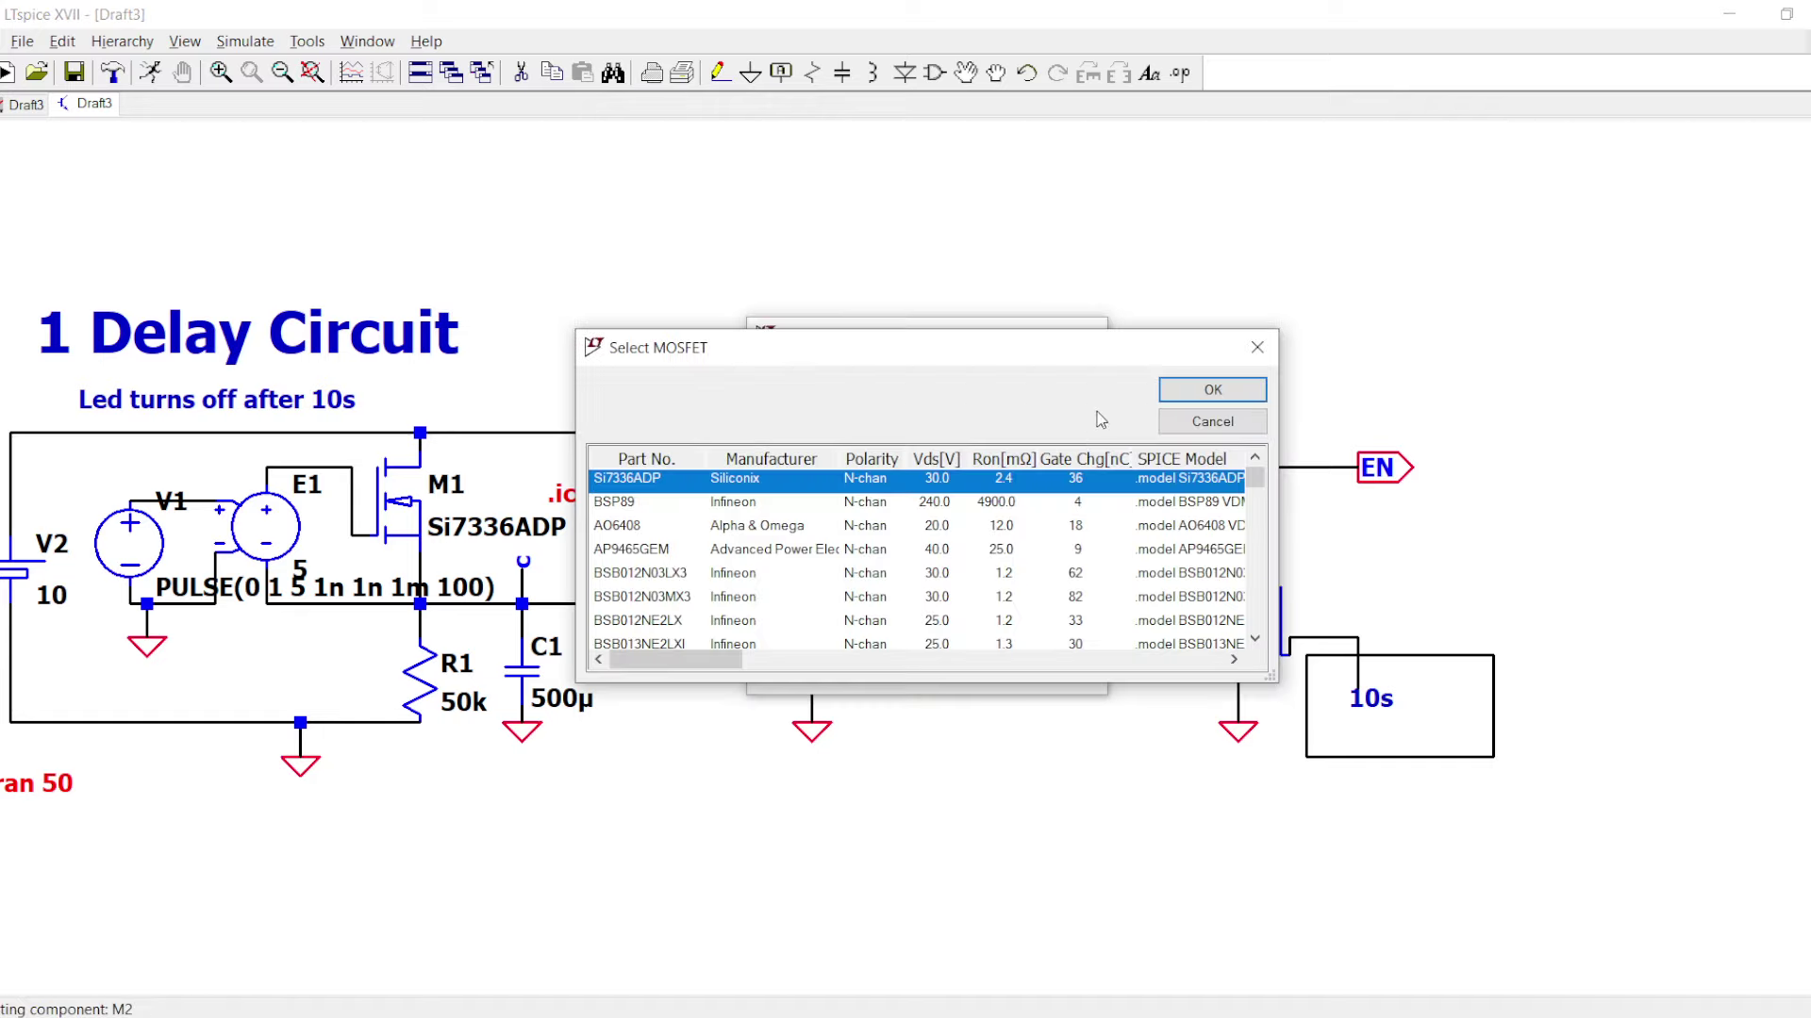
pyautogui.click(1199, 388)
# - Place a current source between the delay circuit and M2, and set its value to 3.3m
pyautogui.press('F2')
pyautogui.write('current')
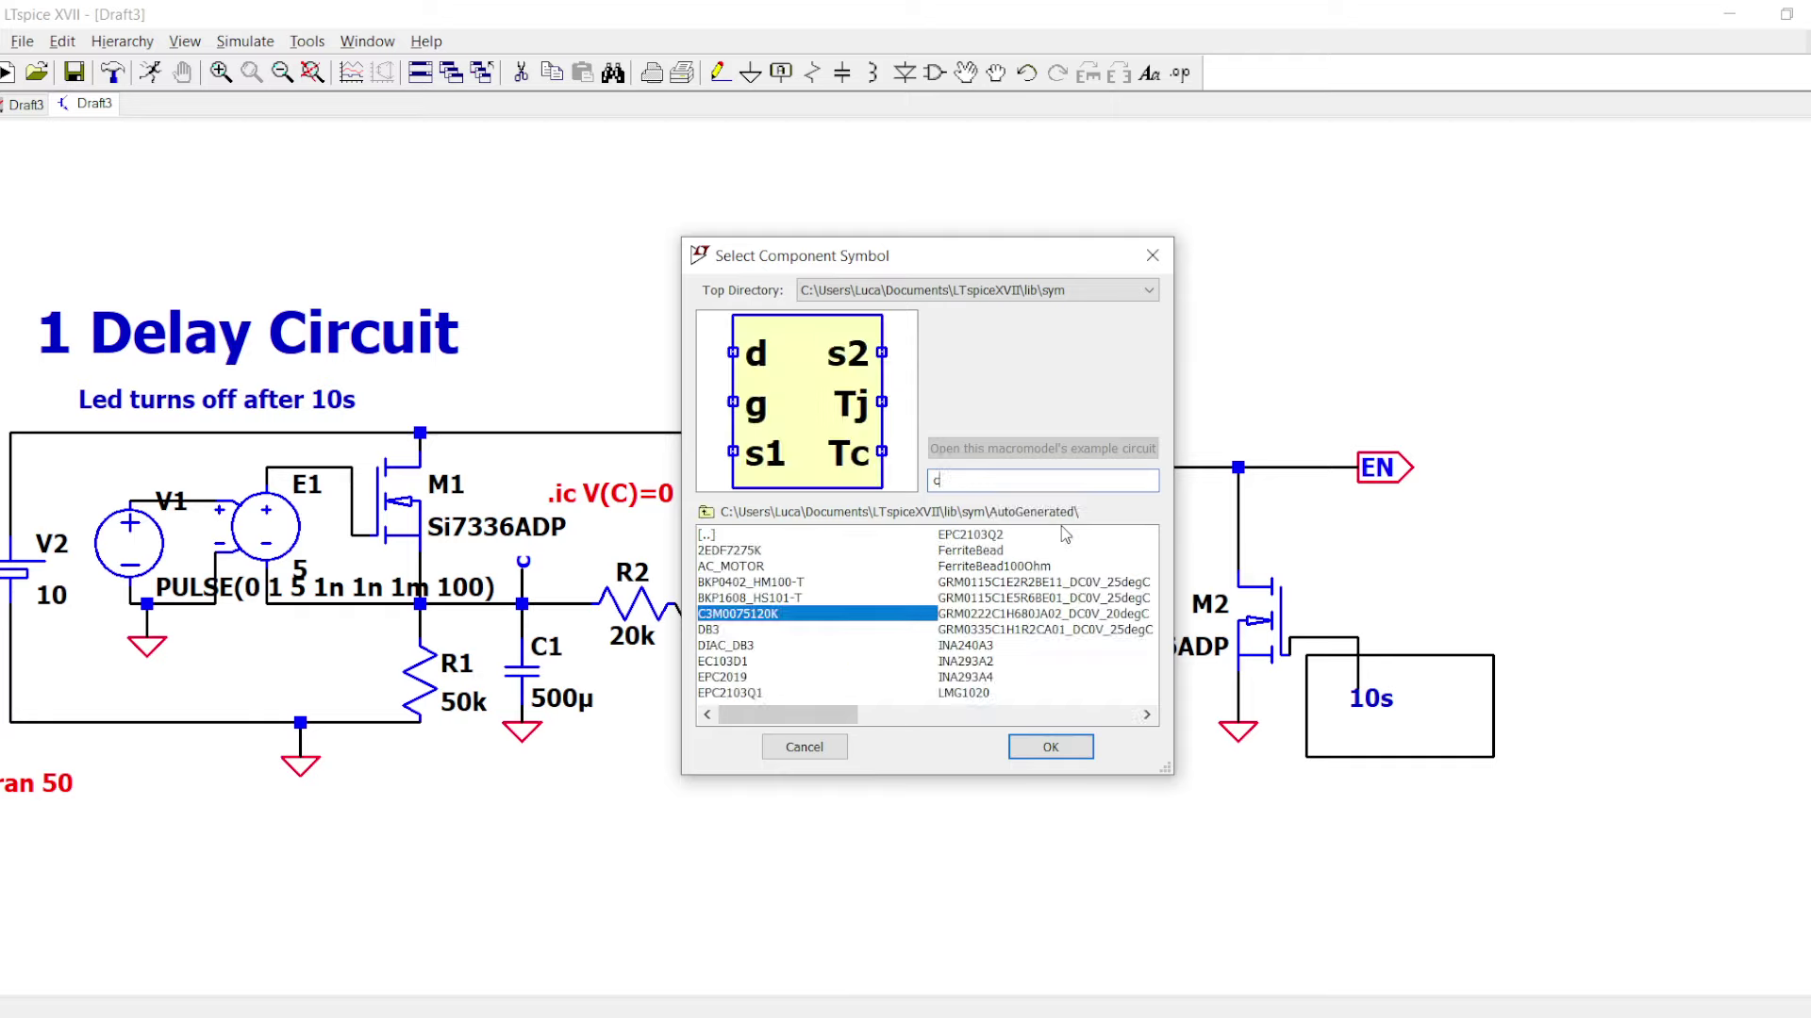
pyautogui.press('Return')
pyautogui.click(1032, 575)
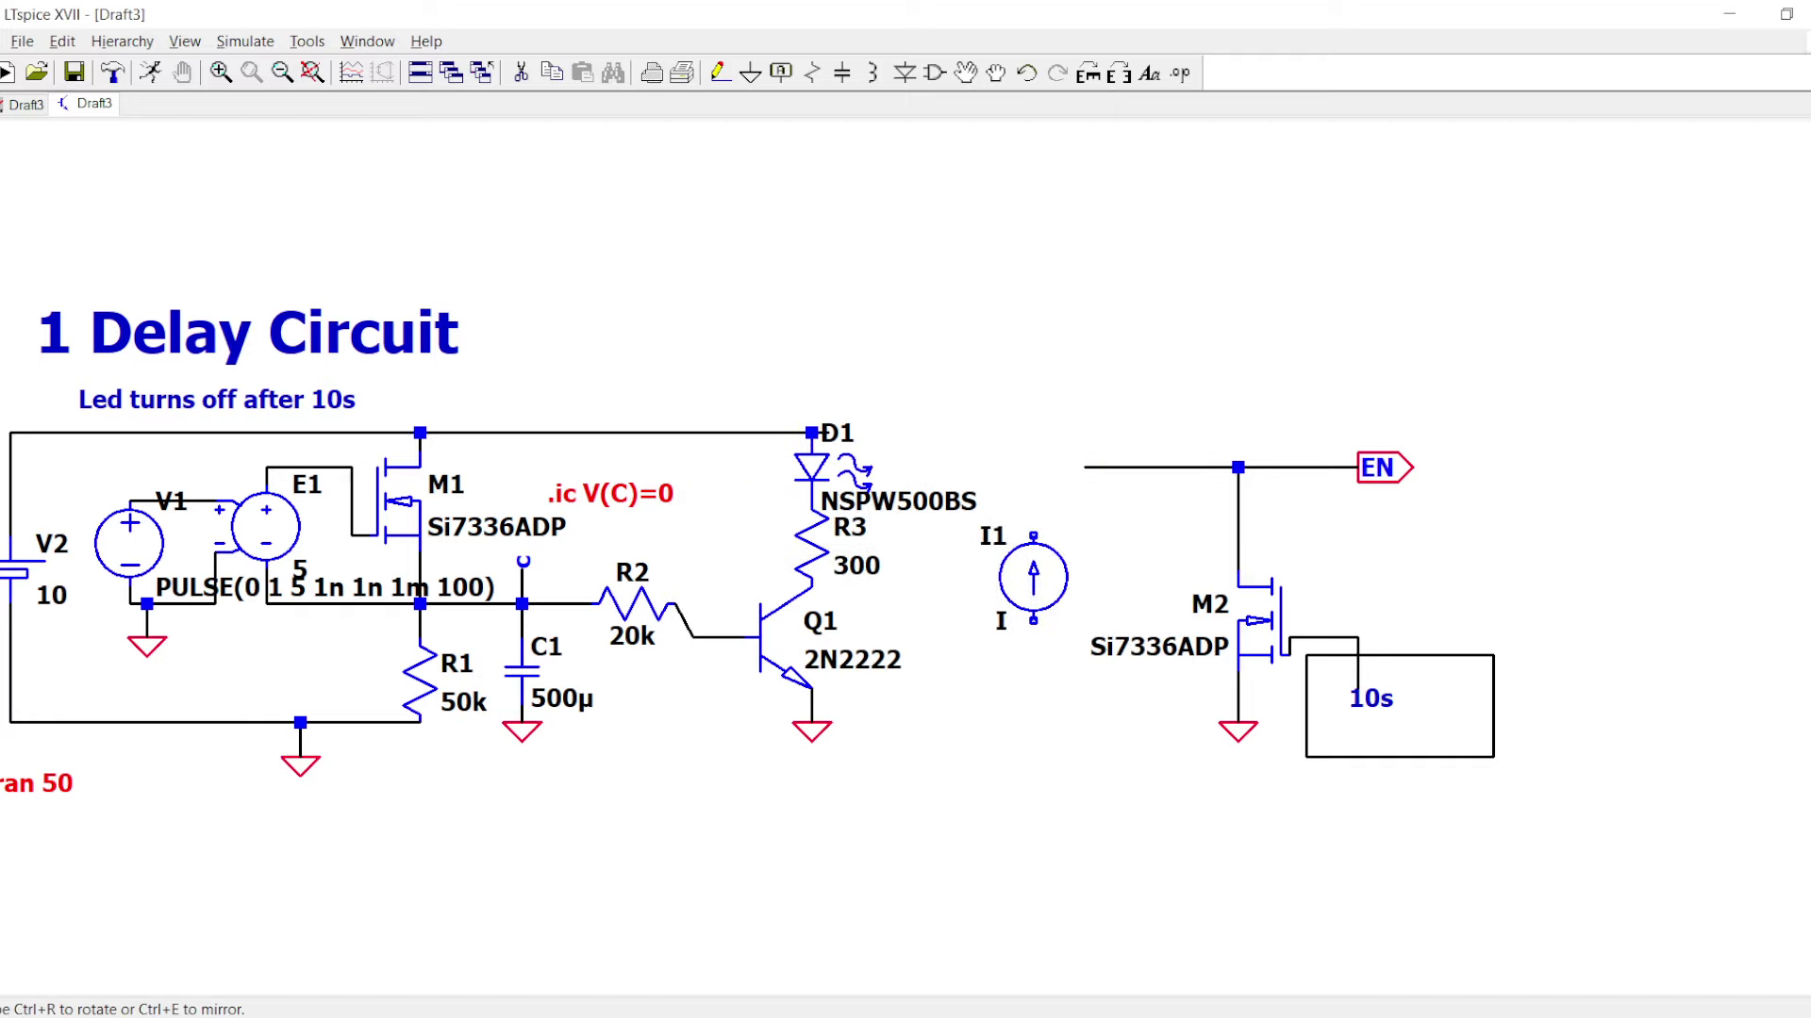
pyautogui.press('Escape')
pyautogui.rightClick(1003, 625)
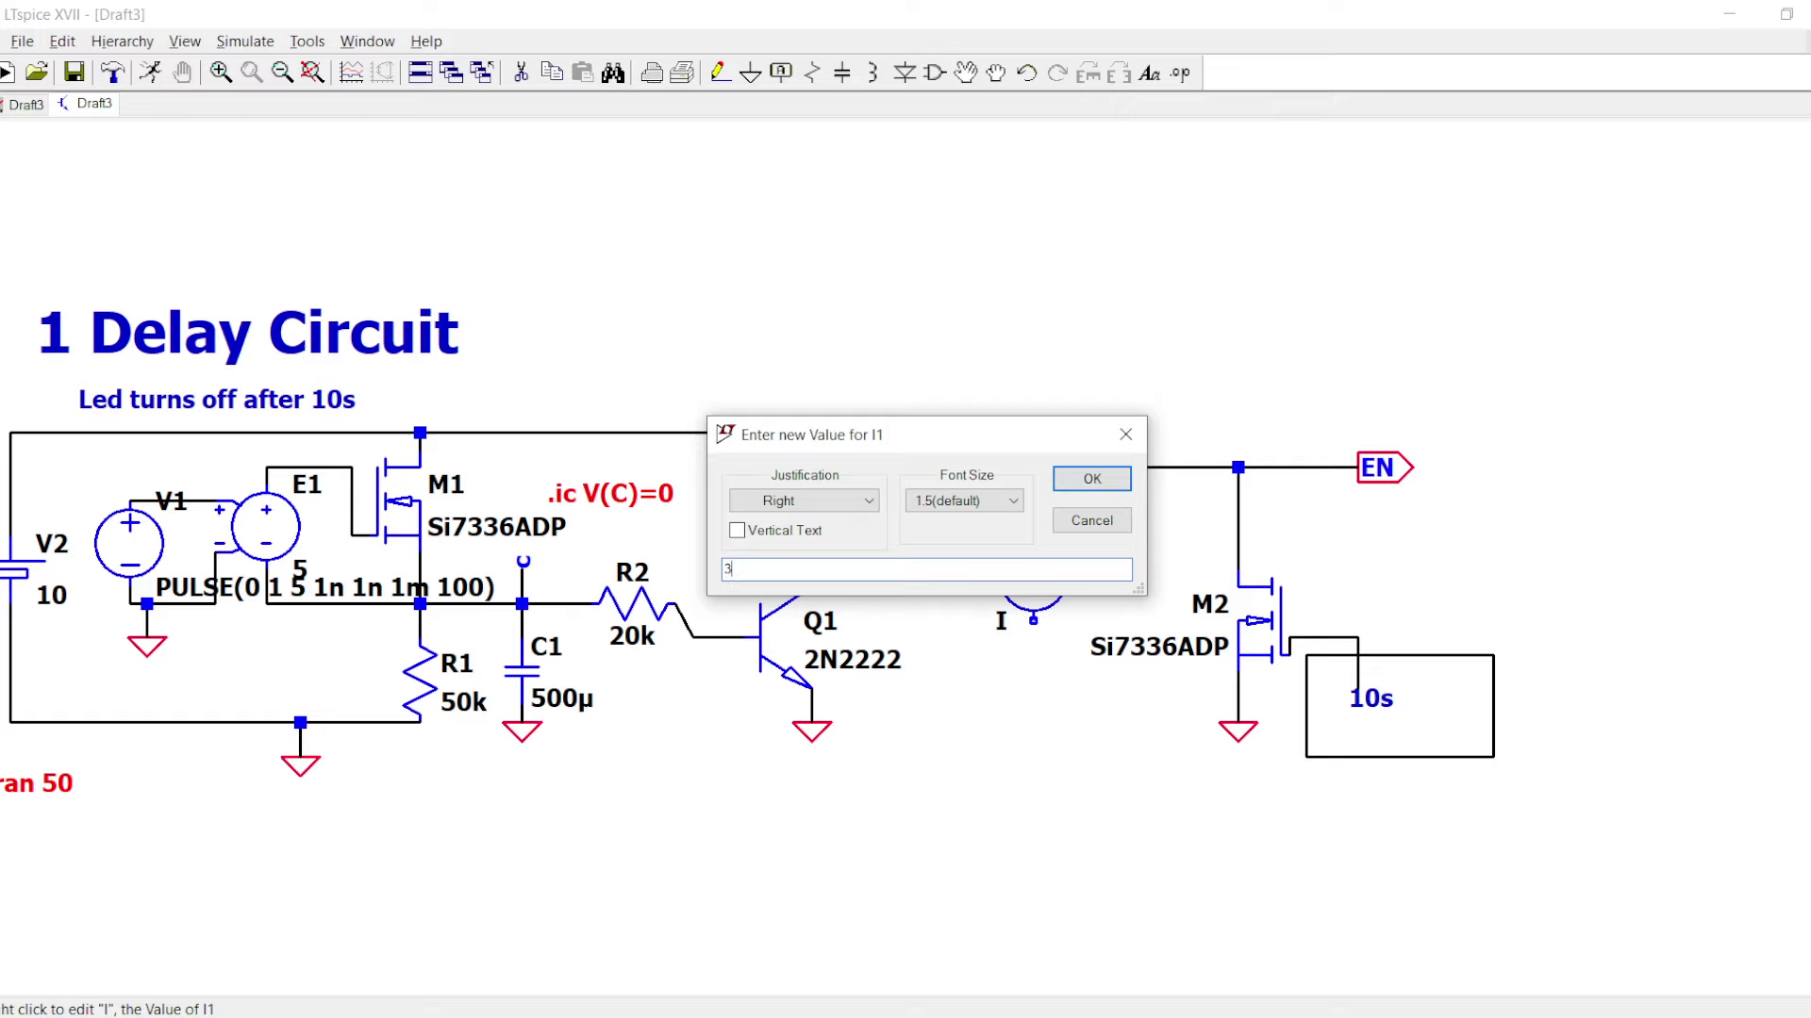
pyautogui.write('3.3m')
pyautogui.press('Return')
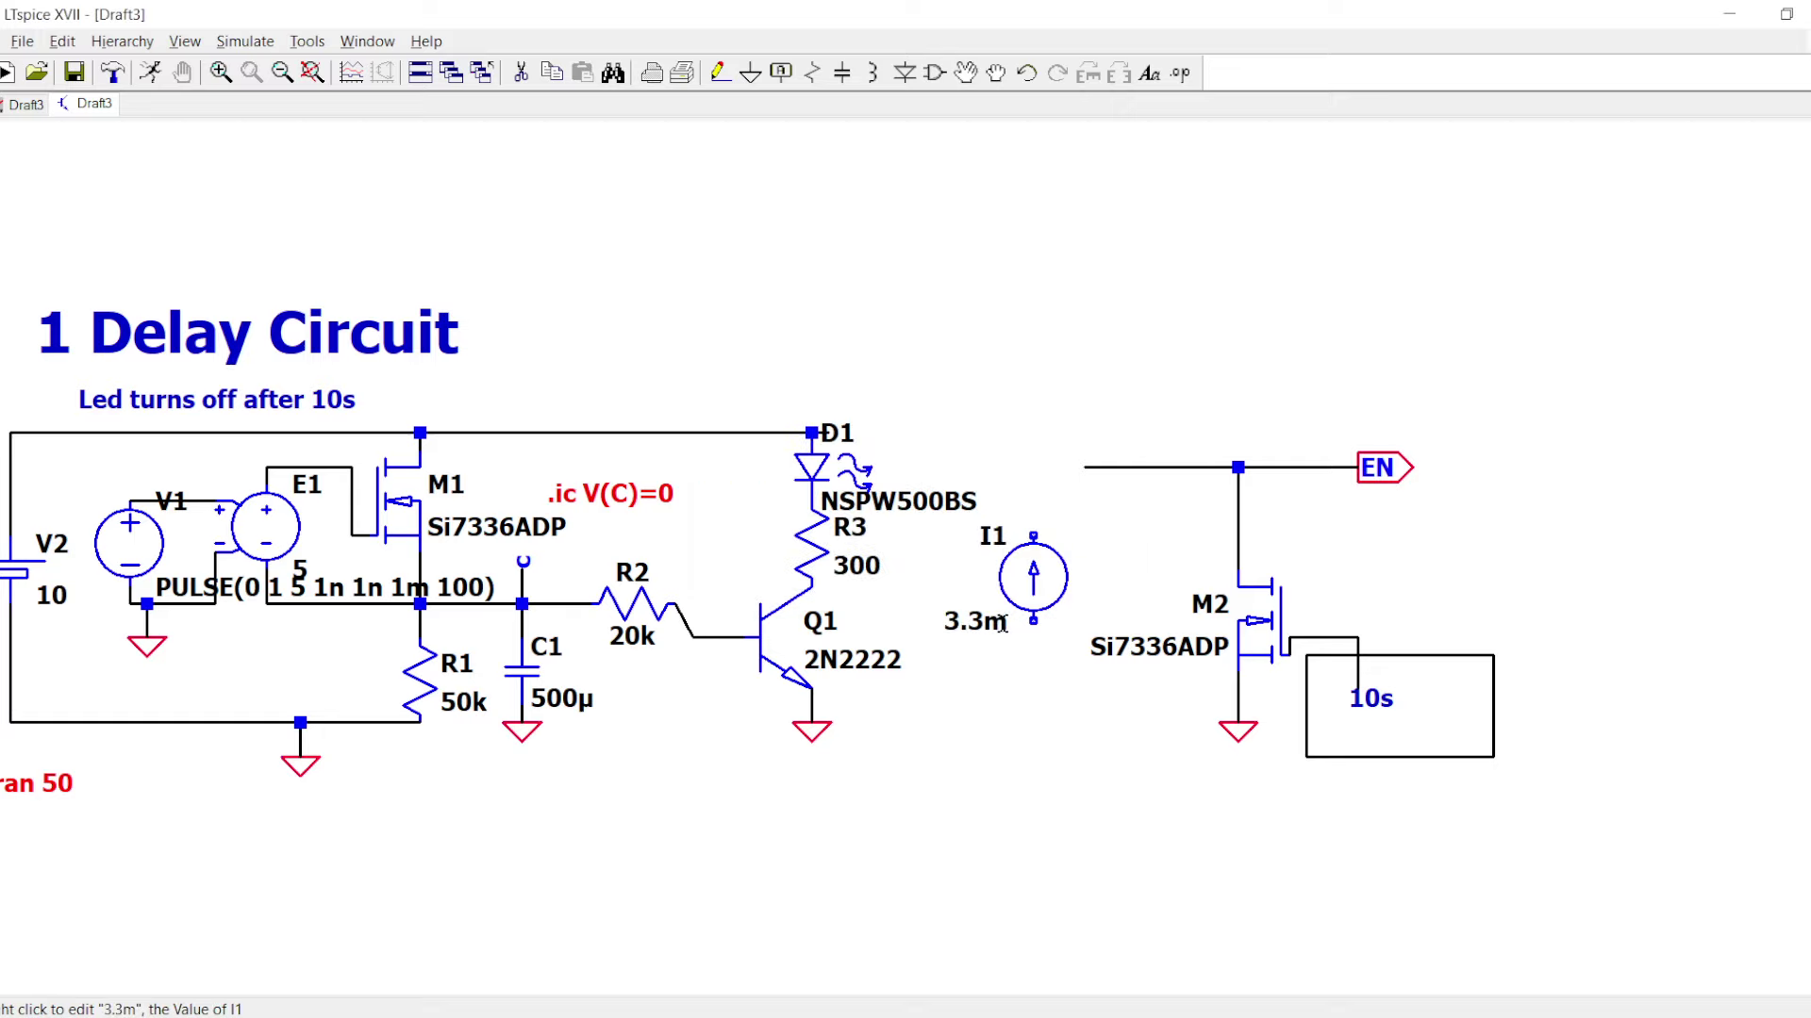
# - Place a vertical resistor next to current source I1 and set its value to 1k
pyautogui.press('r')
pyautogui.click(1102, 577)
pyautogui.press('Escape')
pyautogui.rightClick(1130, 600)
pyautogui.press('Escape')
pyautogui.rightClick(1128, 601)
pyautogui.press('Return')
# - Wire I1 and R4 in parallel by joining their lower ends and their upper ends
pyautogui.press('F3')
pyautogui.click(1102, 620)
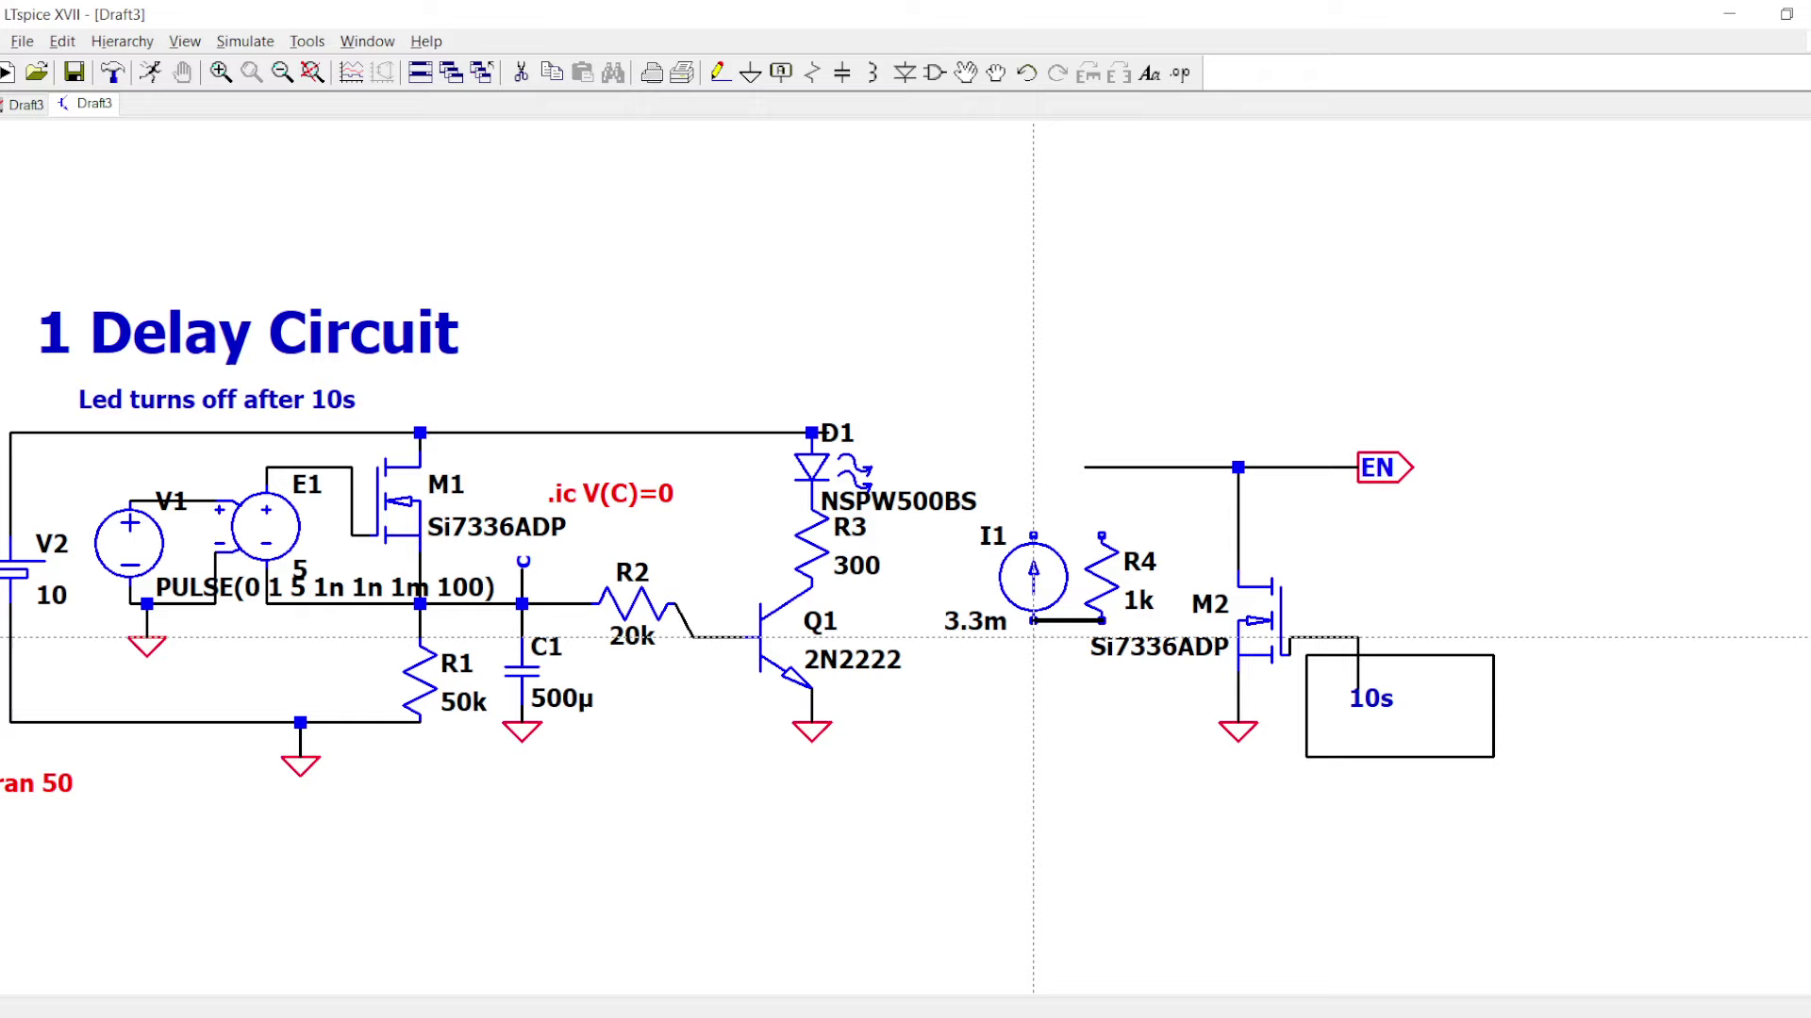
pyautogui.click(1101, 620)
pyautogui.press('Escape')
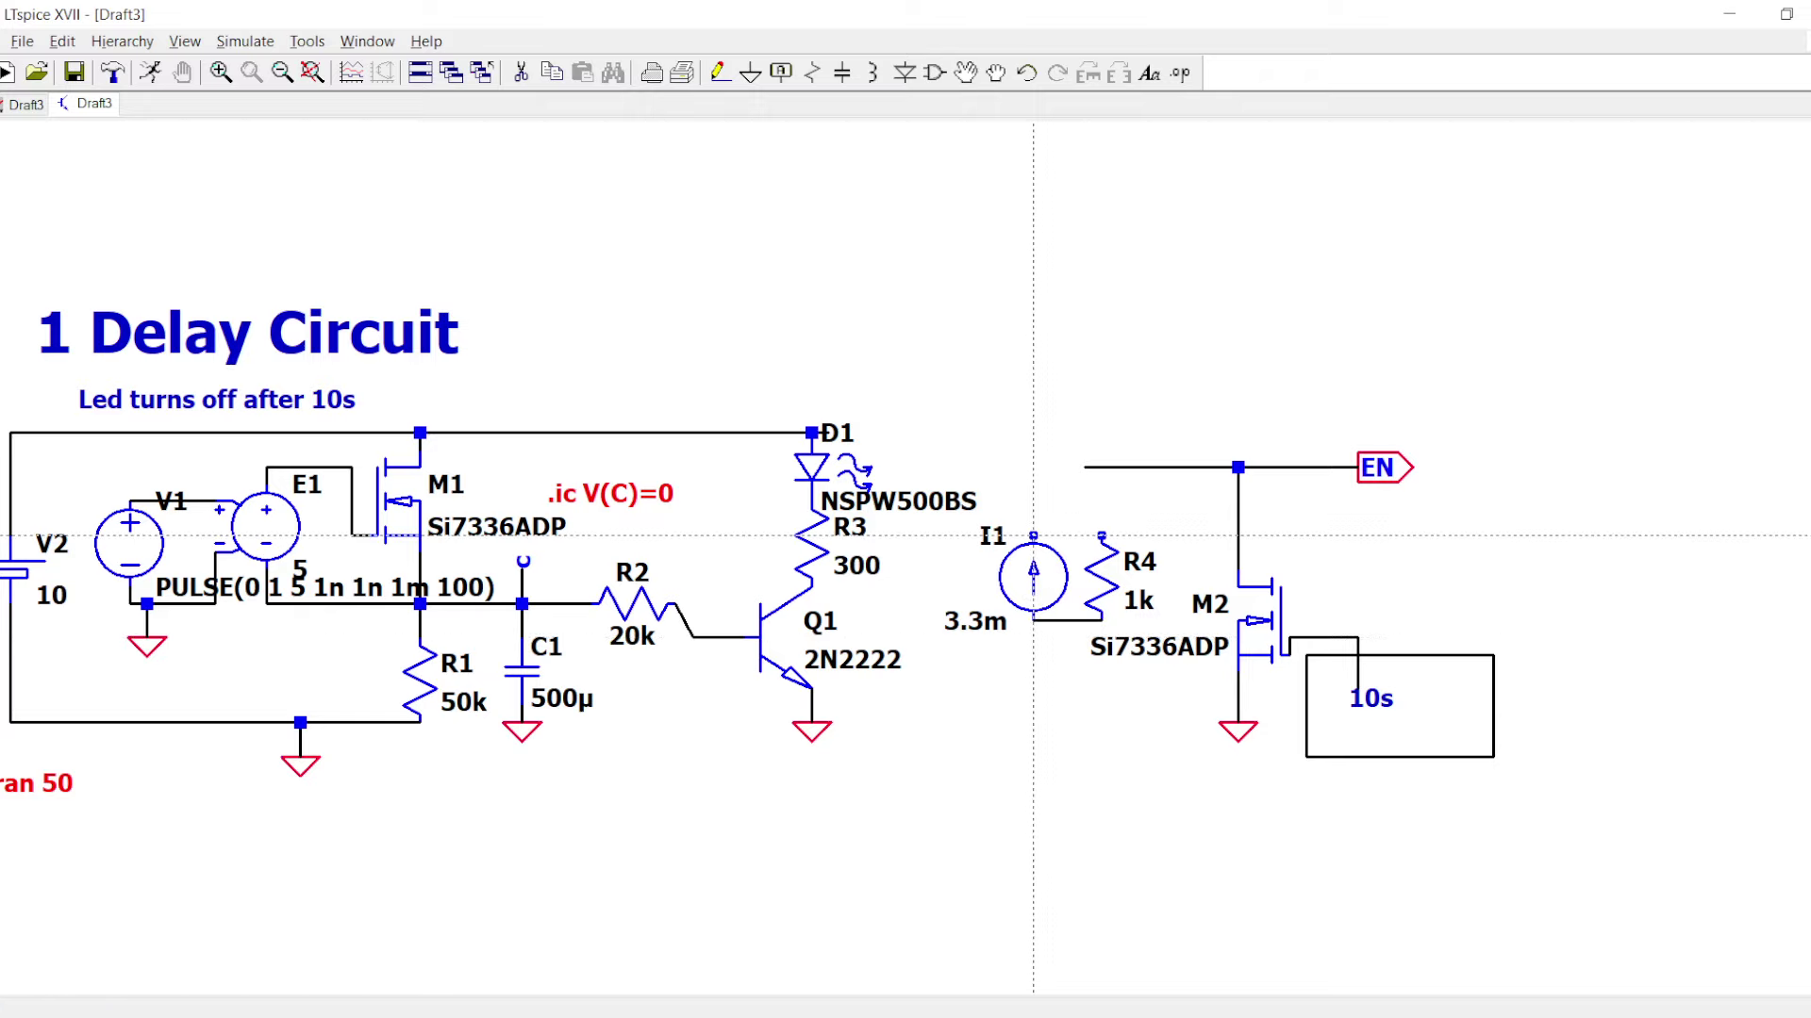
pyautogui.click(1033, 535)
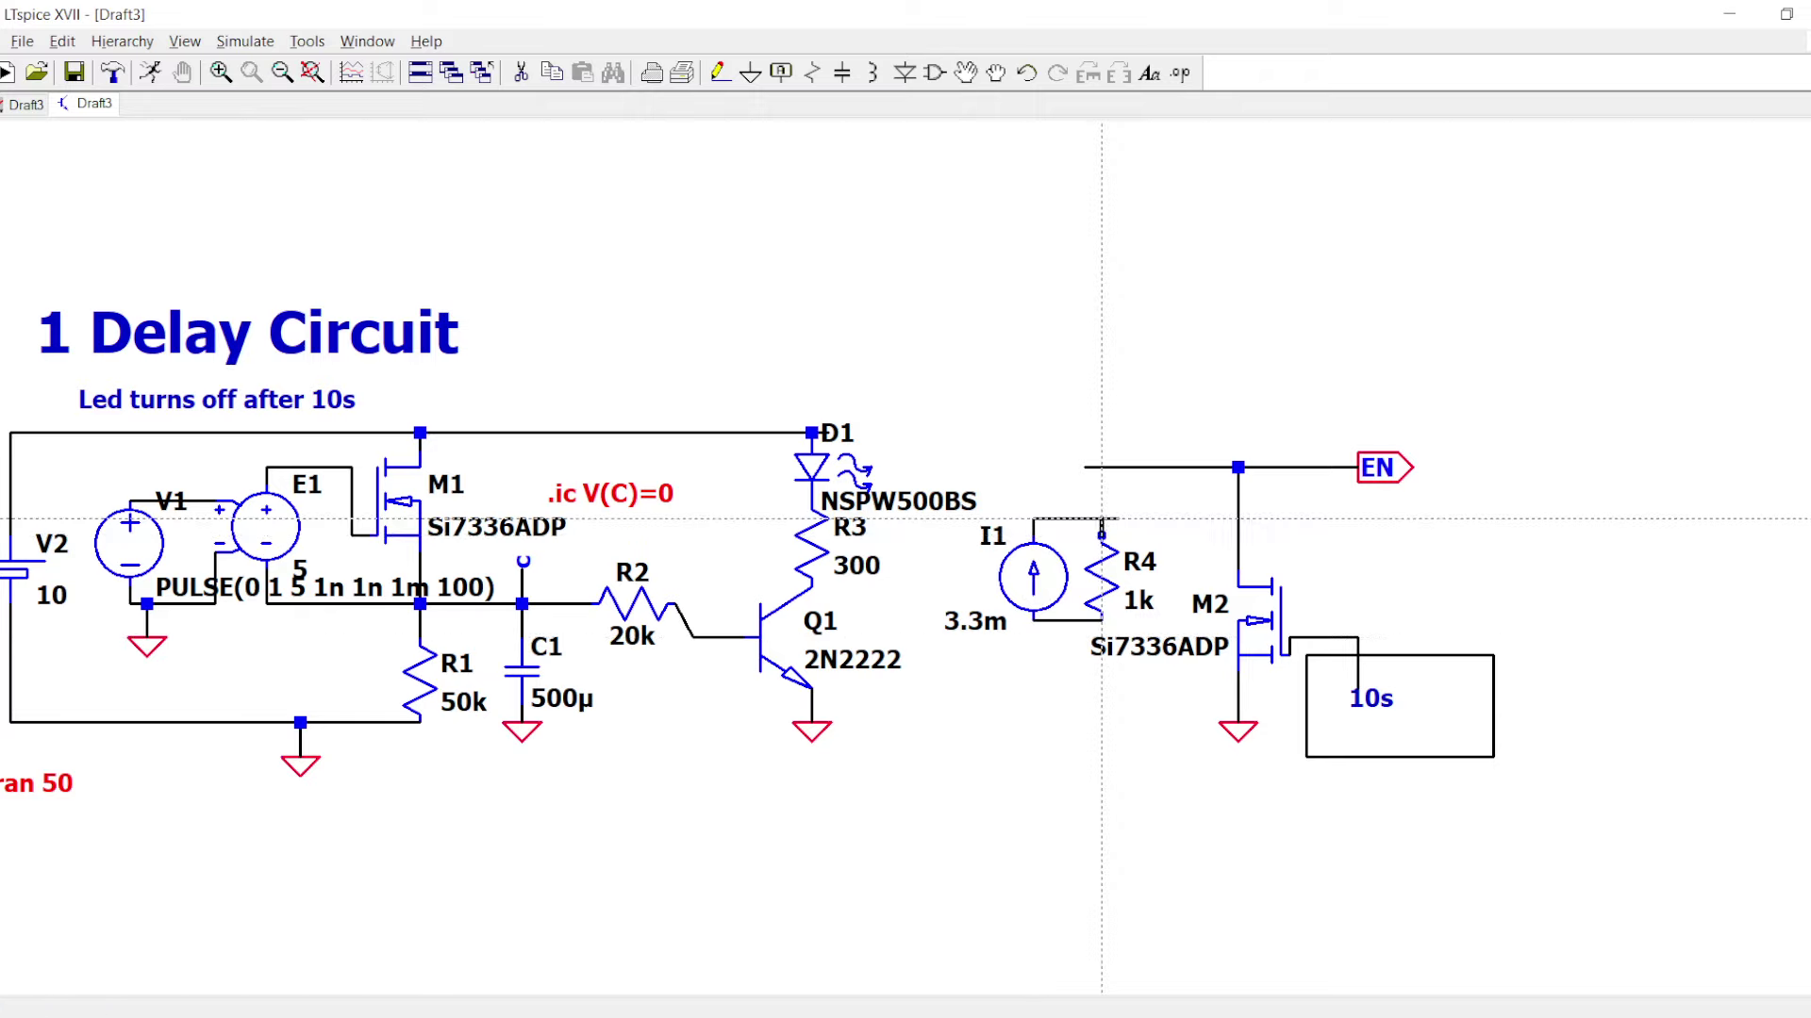
pyautogui.click(1101, 536)
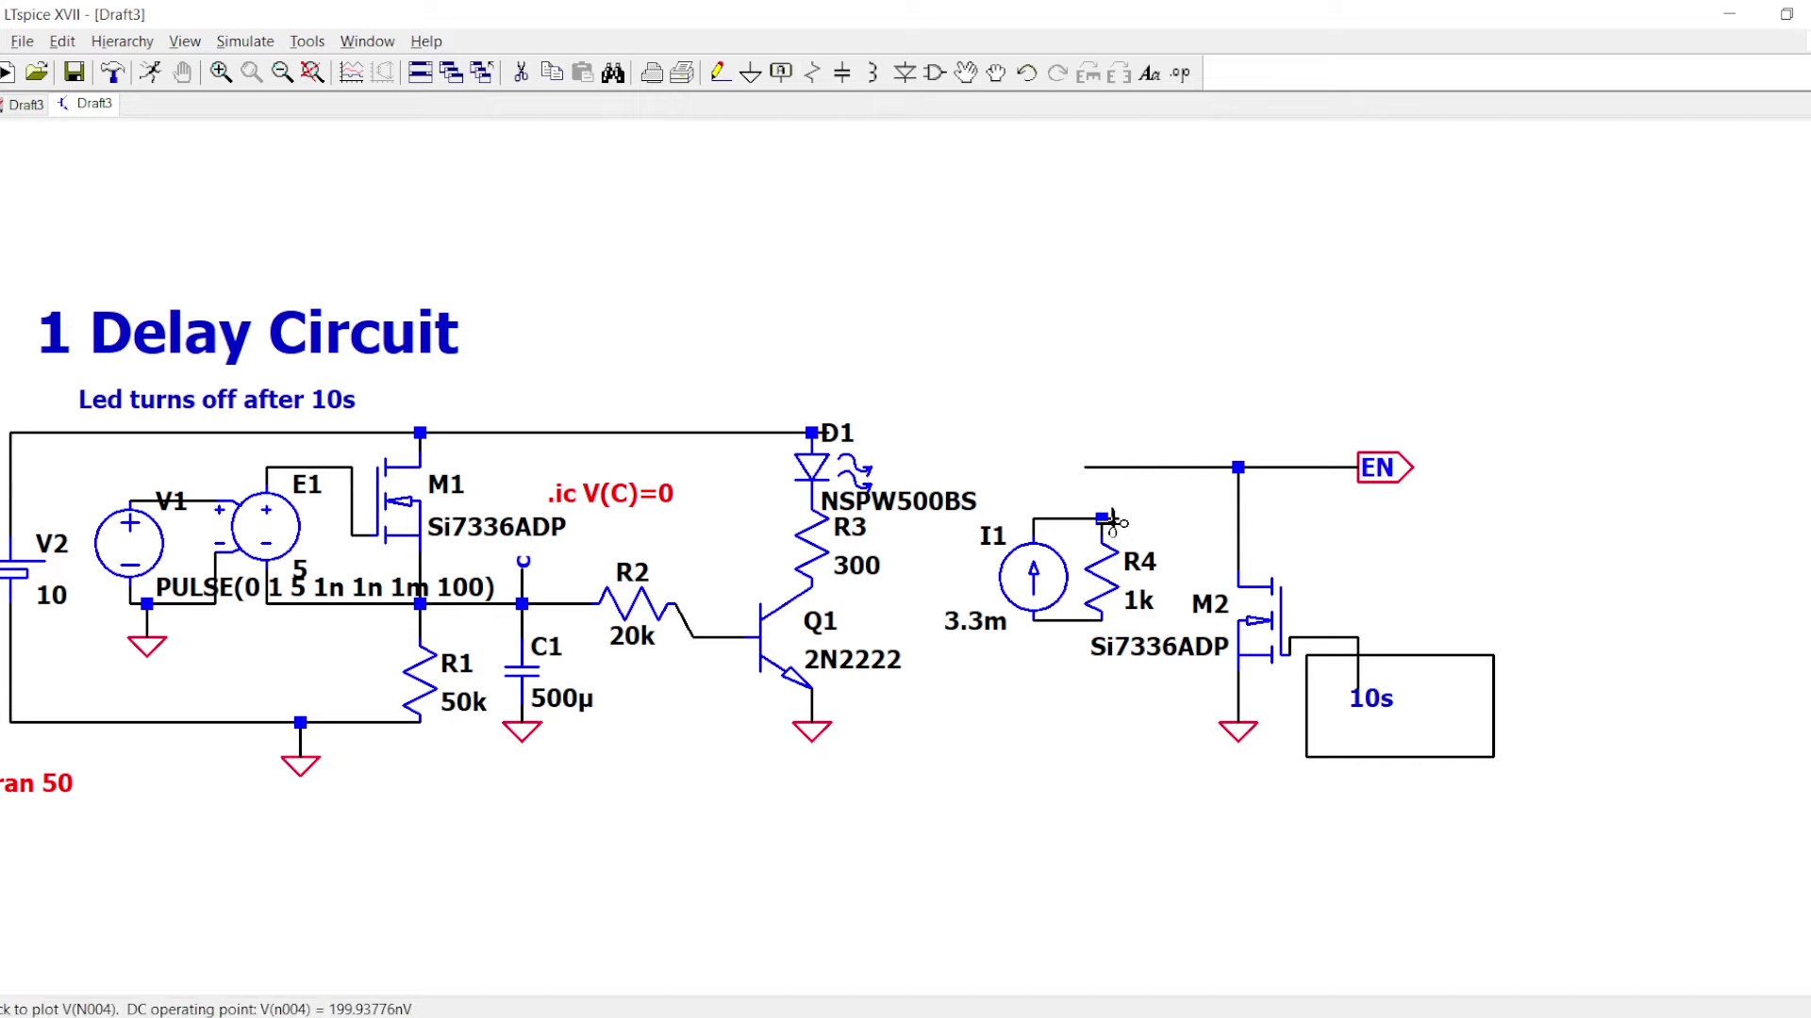
# - Draw a wire down from the lower node of I1 and R4 and end it with a ground
pyautogui.press('F3')
pyautogui.click(1068, 621)
pyautogui.click(1068, 688)
pyautogui.press('Escape')
pyautogui.press('g')
pyautogui.click(1067, 688)
pyautogui.press('Escape')
# - Wire the upper node of I1 and R4 to the open end of the EN line
pyautogui.press('F3')
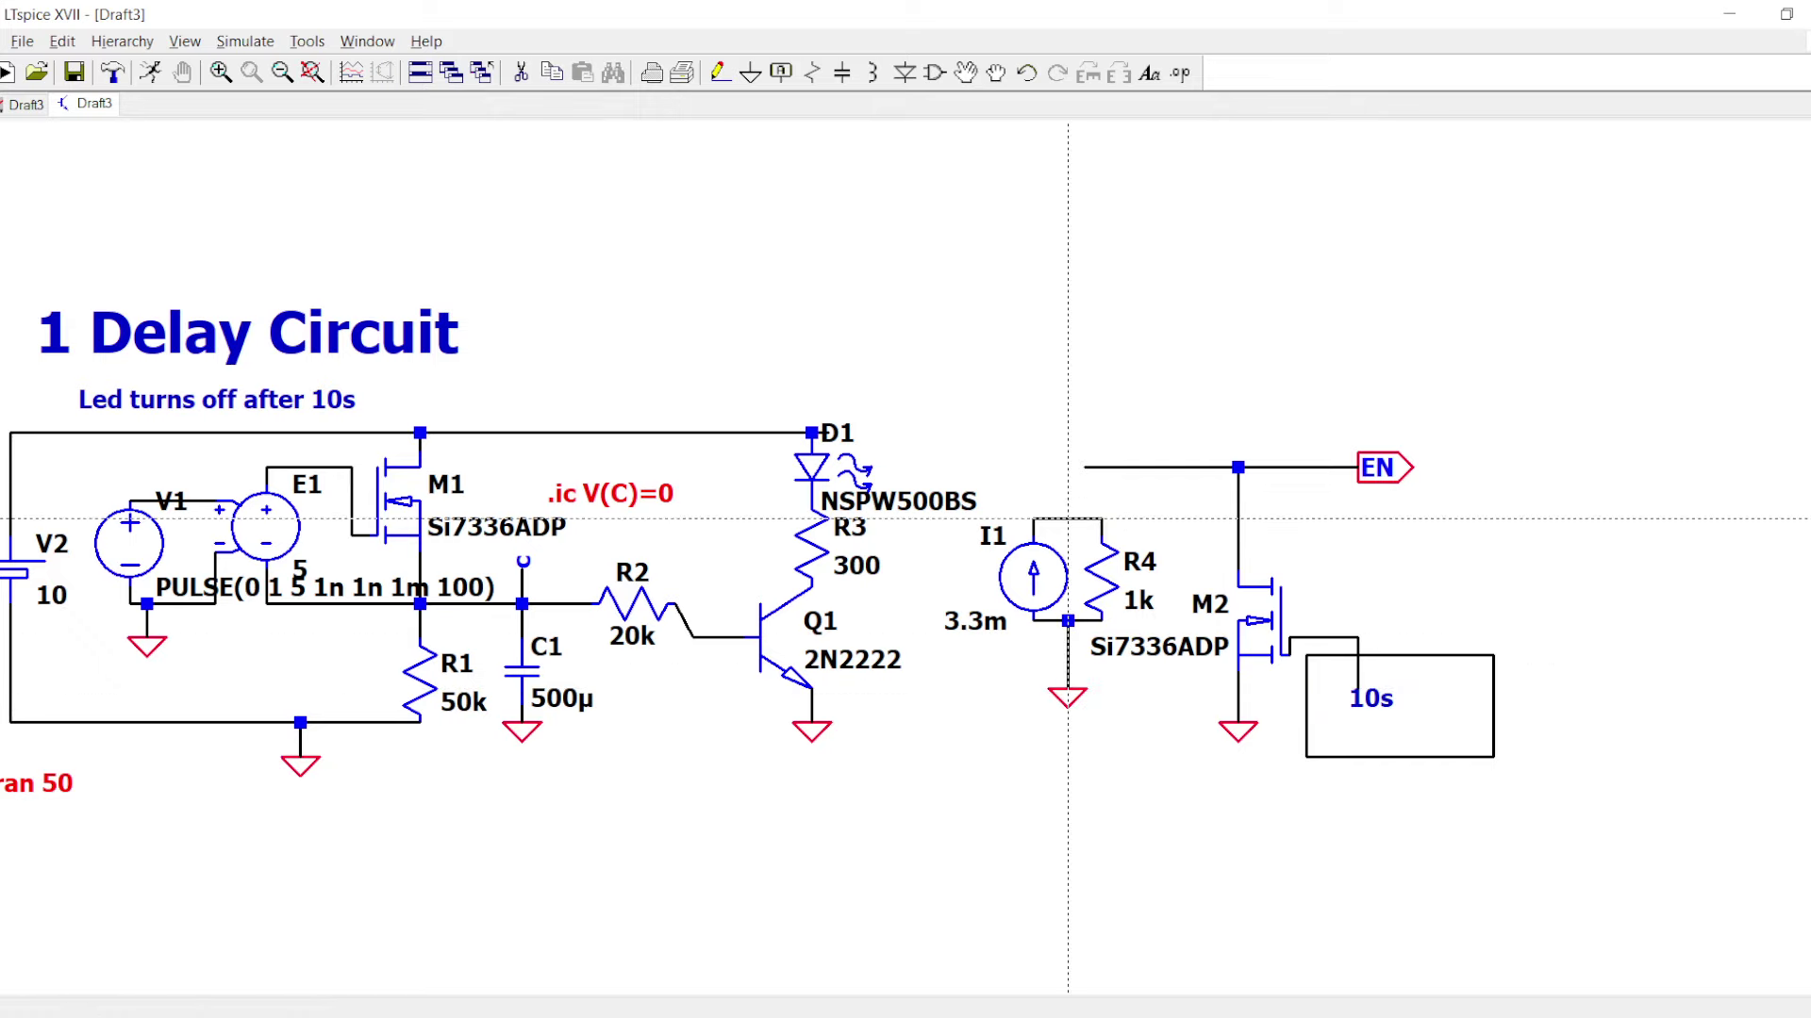
pyautogui.click(1068, 519)
pyautogui.click(1084, 466)
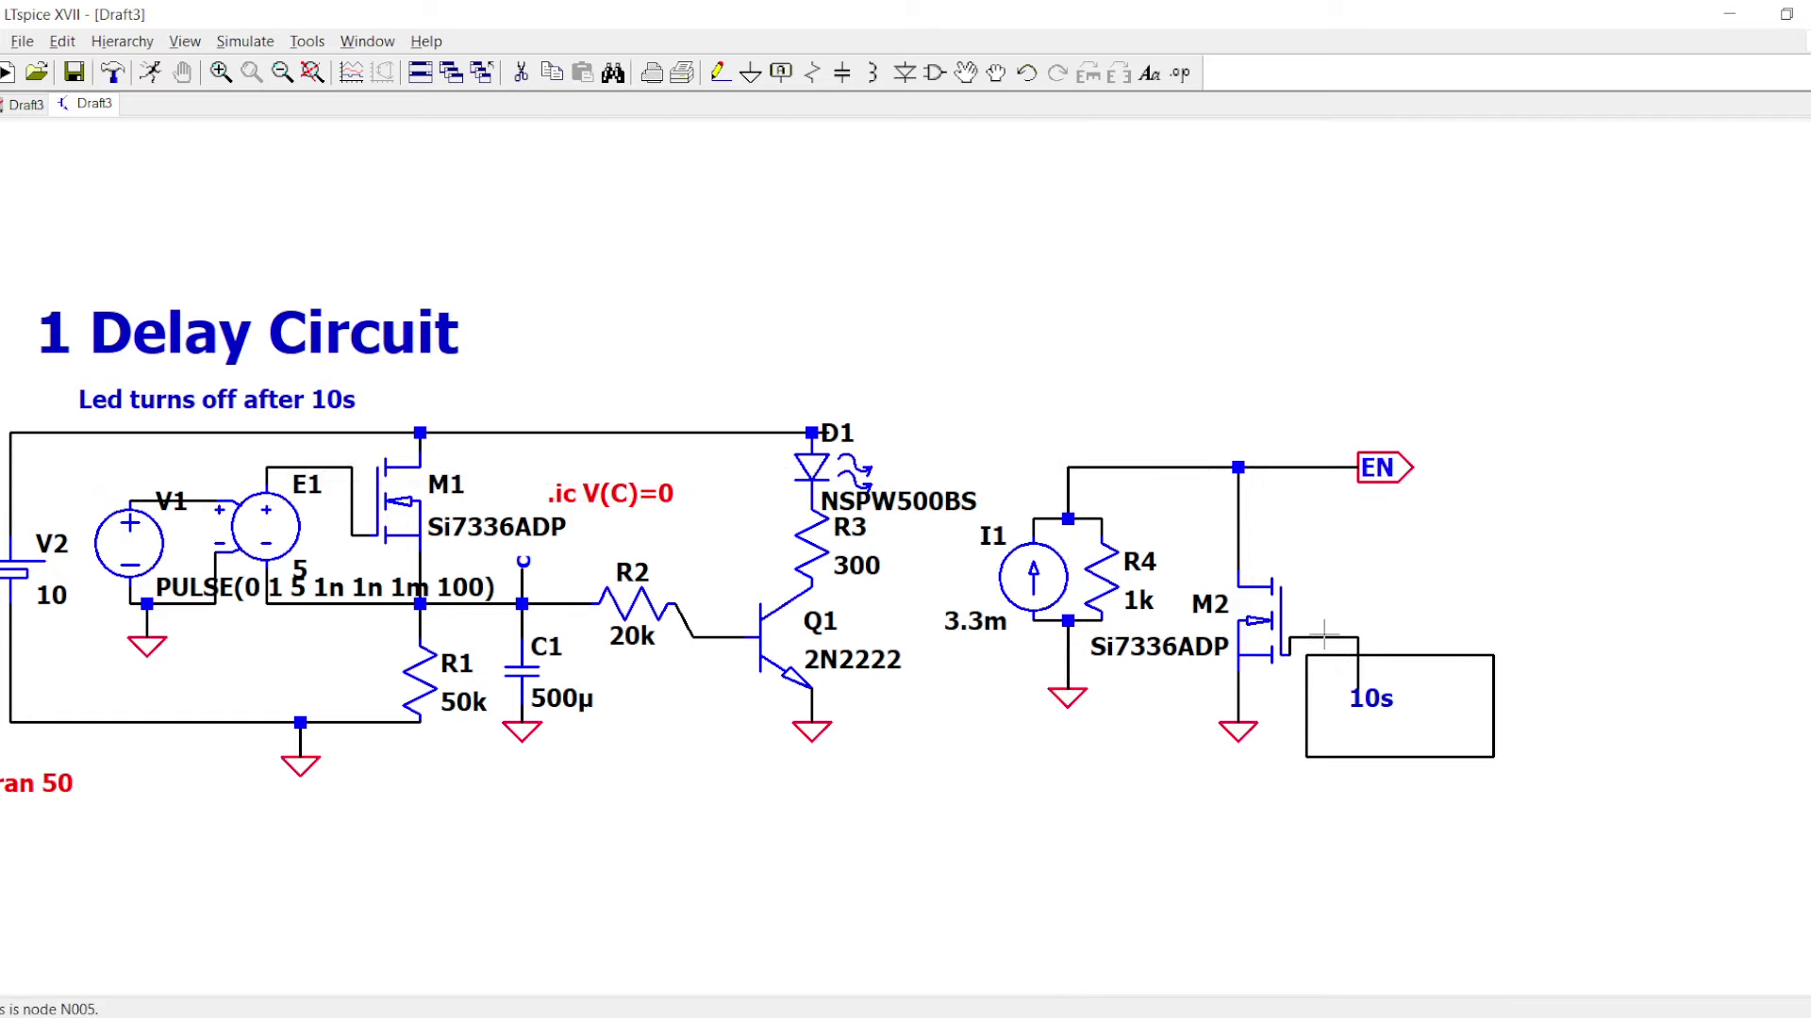
# - Delete the rectangular block, its 10s text and the wire leading to M2's gate
pyautogui.press('F5')
pyautogui.click(1375, 656)
pyautogui.click(1306, 735)
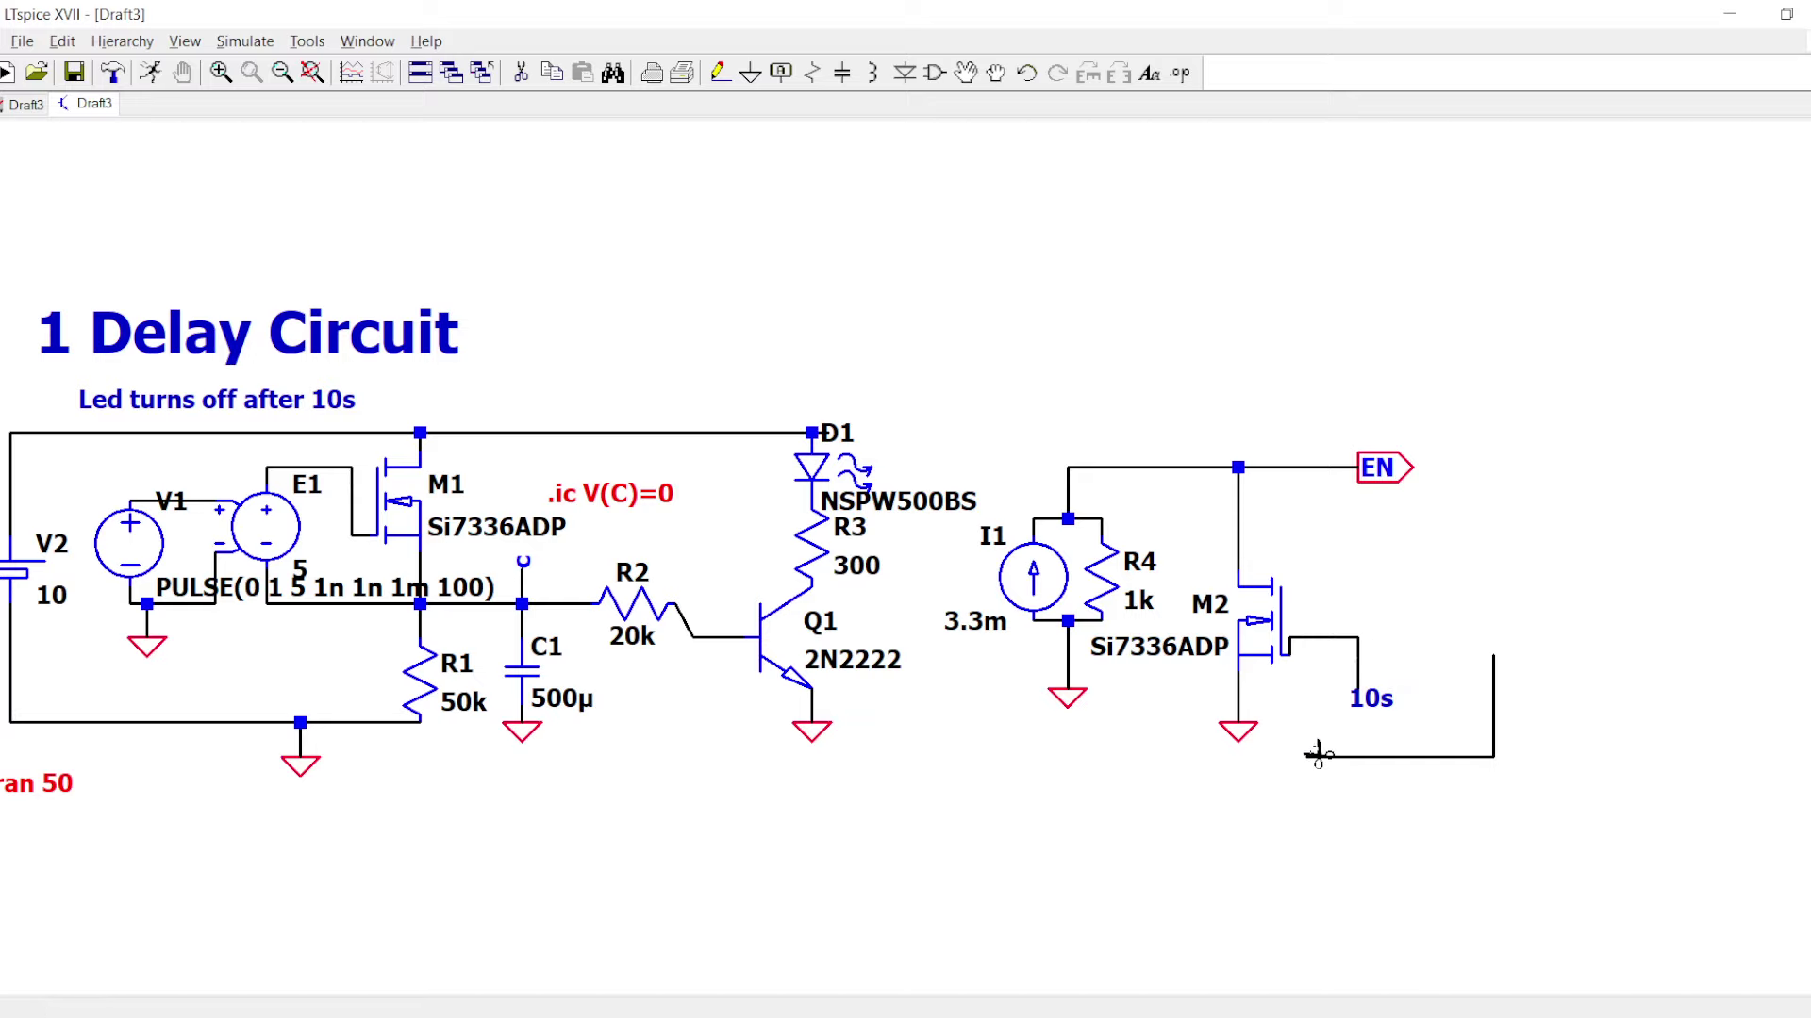
pyautogui.click(1321, 757)
pyautogui.click(1494, 739)
pyautogui.click(1358, 674)
pyautogui.click(1371, 697)
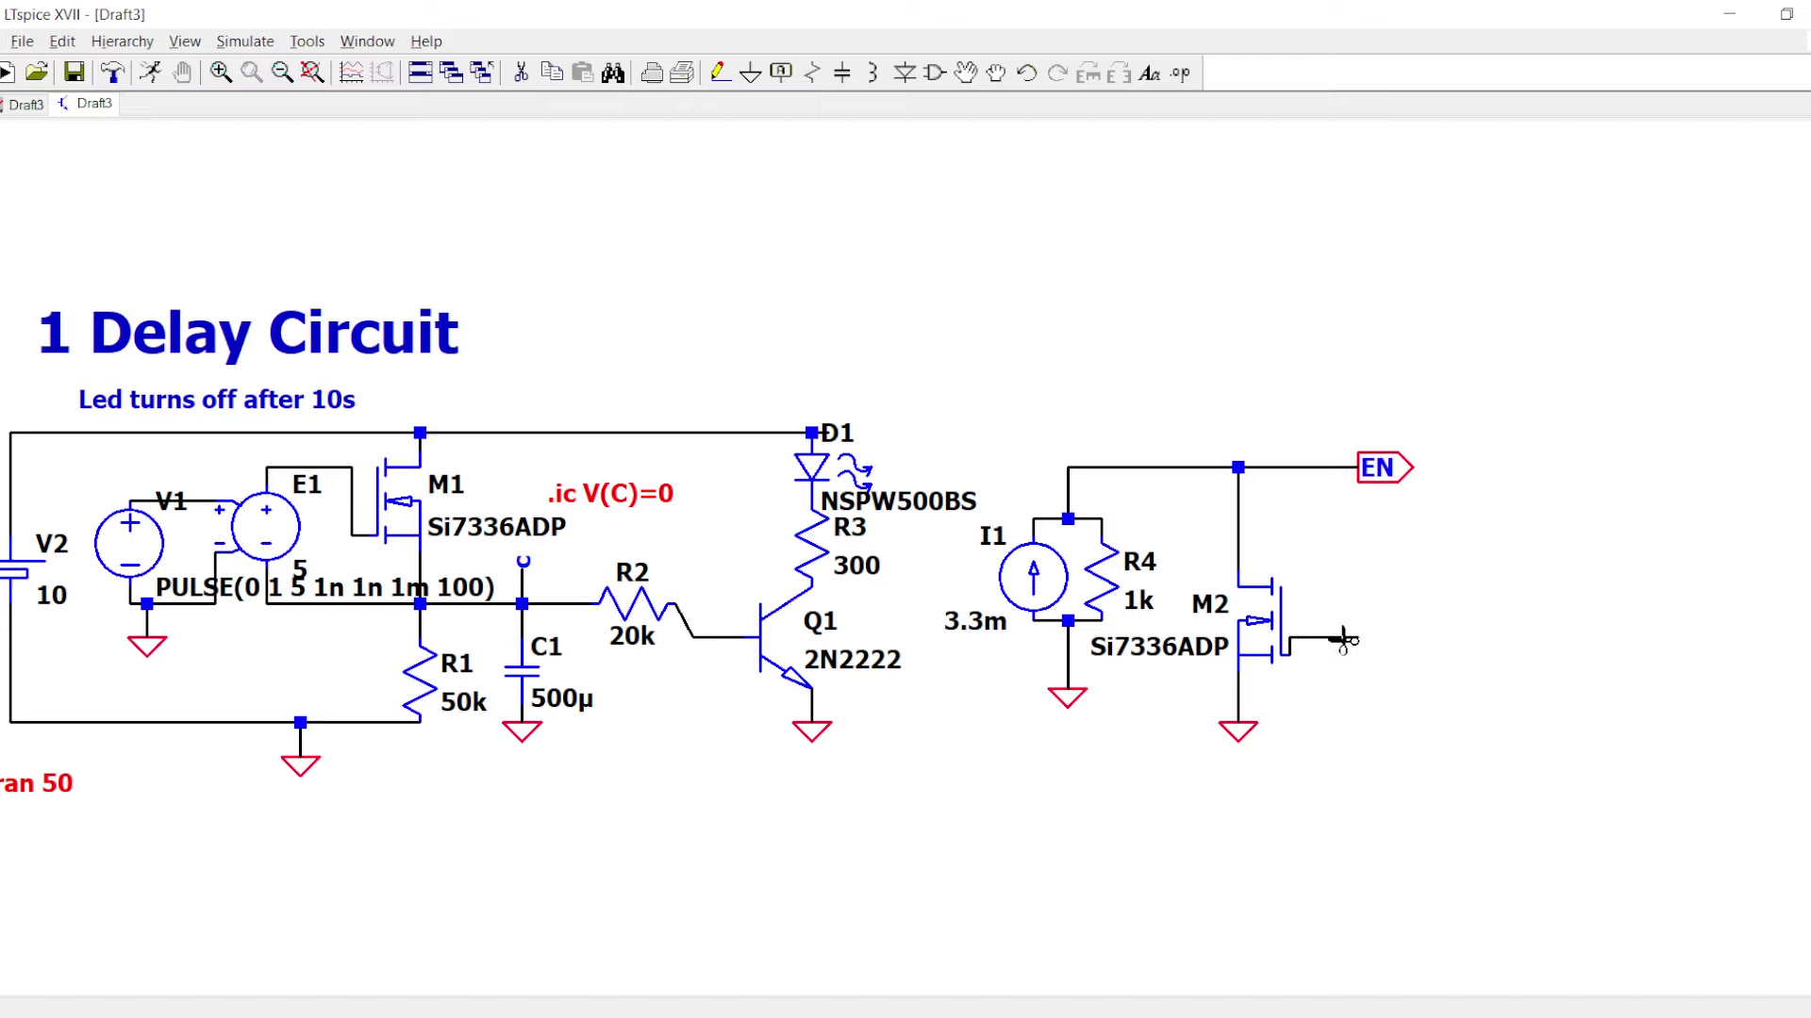
pyautogui.click(1334, 639)
pyautogui.press('Escape')
# - Place a voltage source beside M2, level with its gate
pyautogui.press('F2')
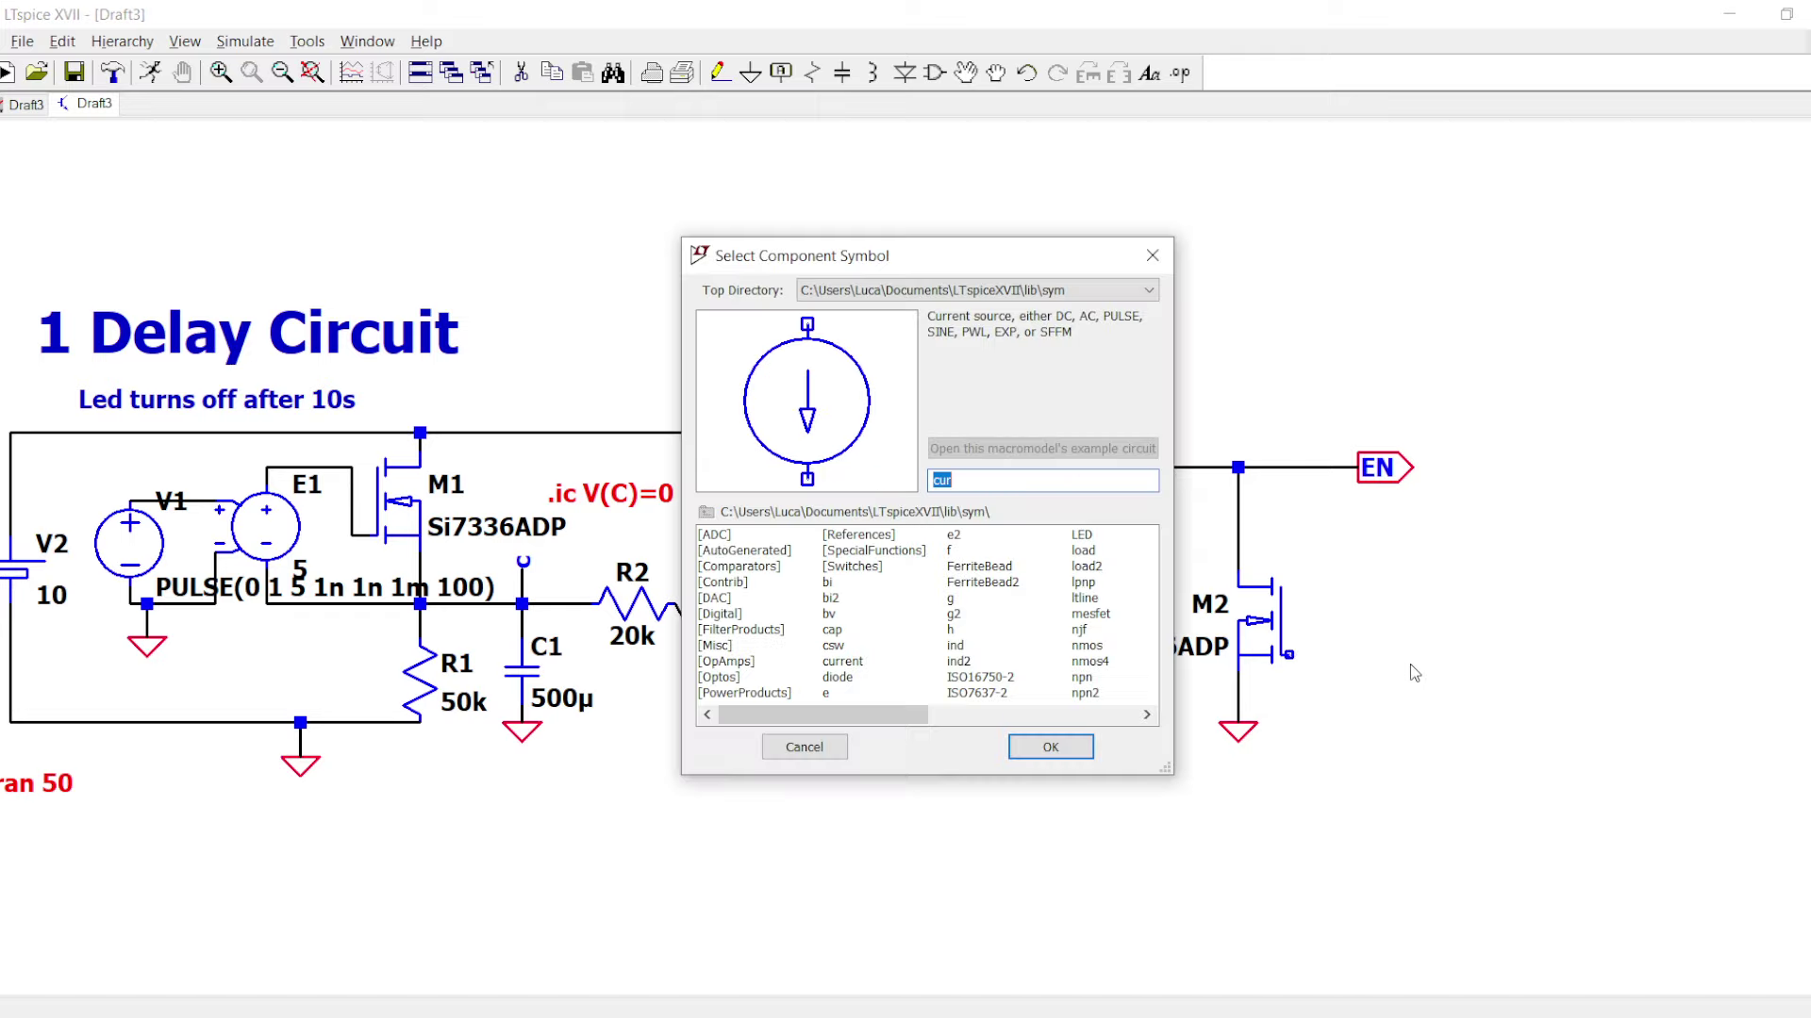
pyautogui.write('vo')
pyautogui.press('Return')
pyautogui.click(1390, 654)
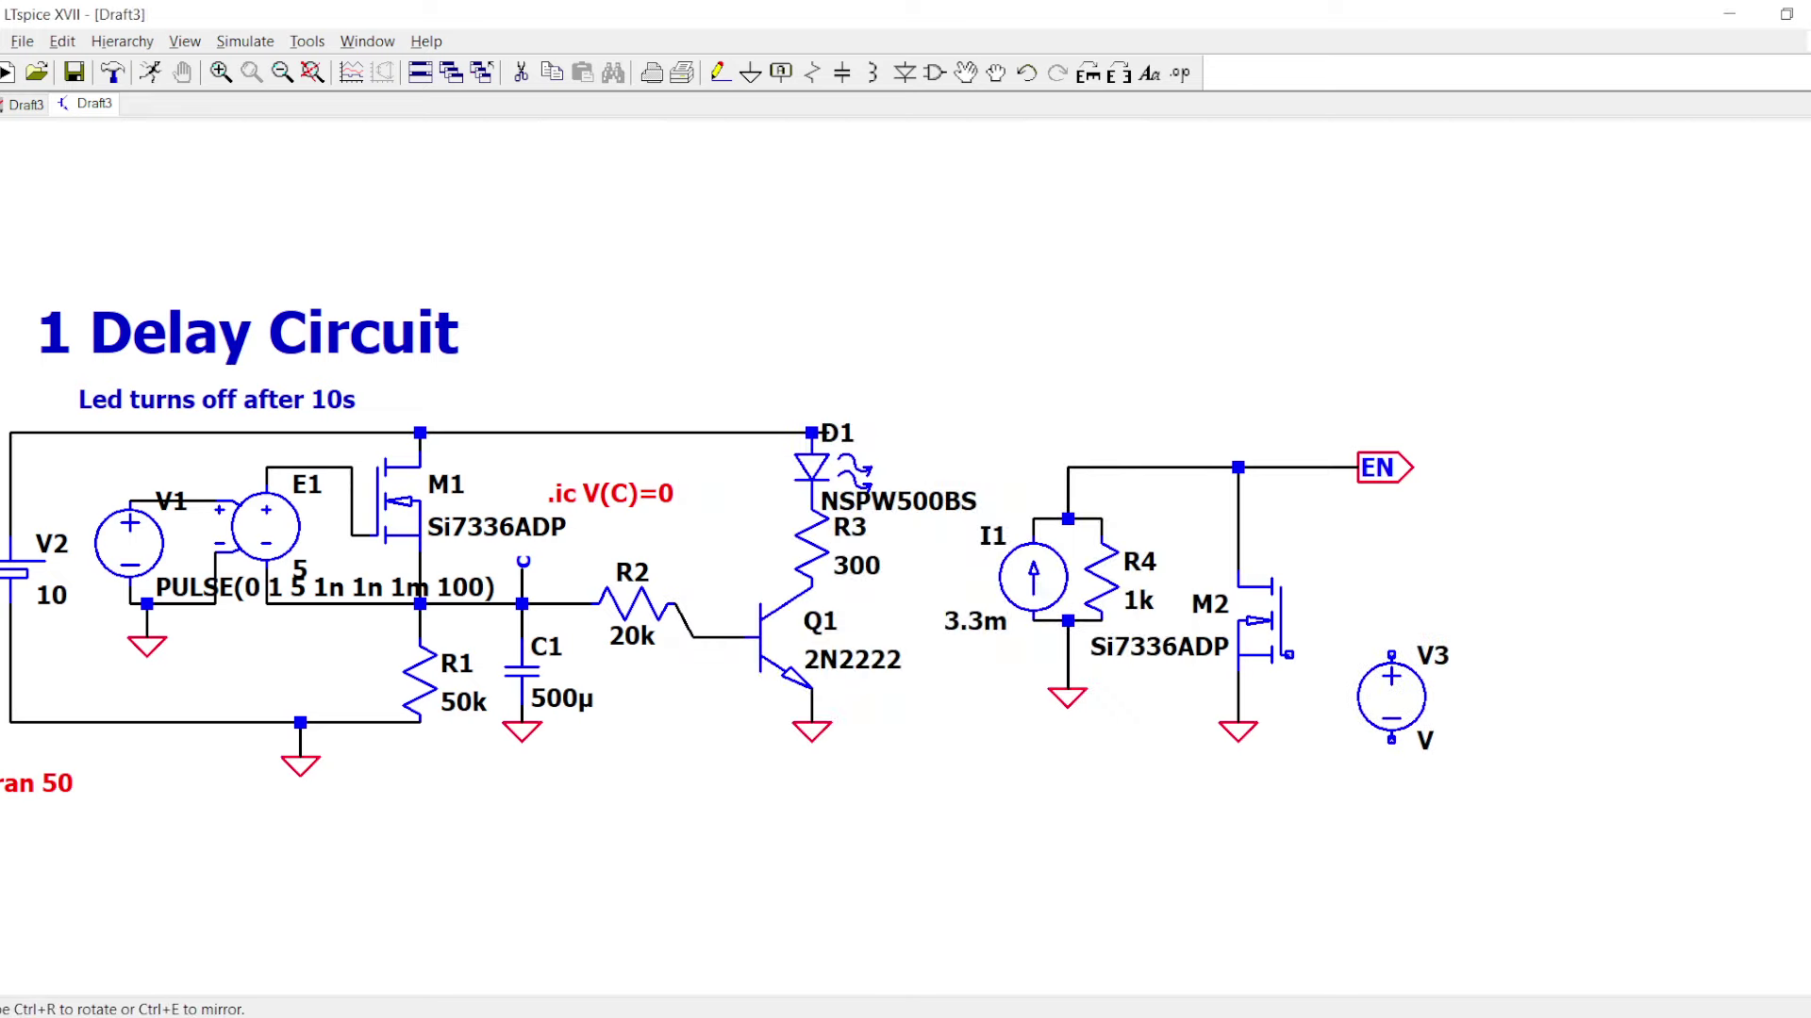
pyautogui.press('Escape')
# - Wire V3's positive terminal to M2's gate and ground its negative terminal
pyautogui.press('F3')
pyautogui.click(1288, 654)
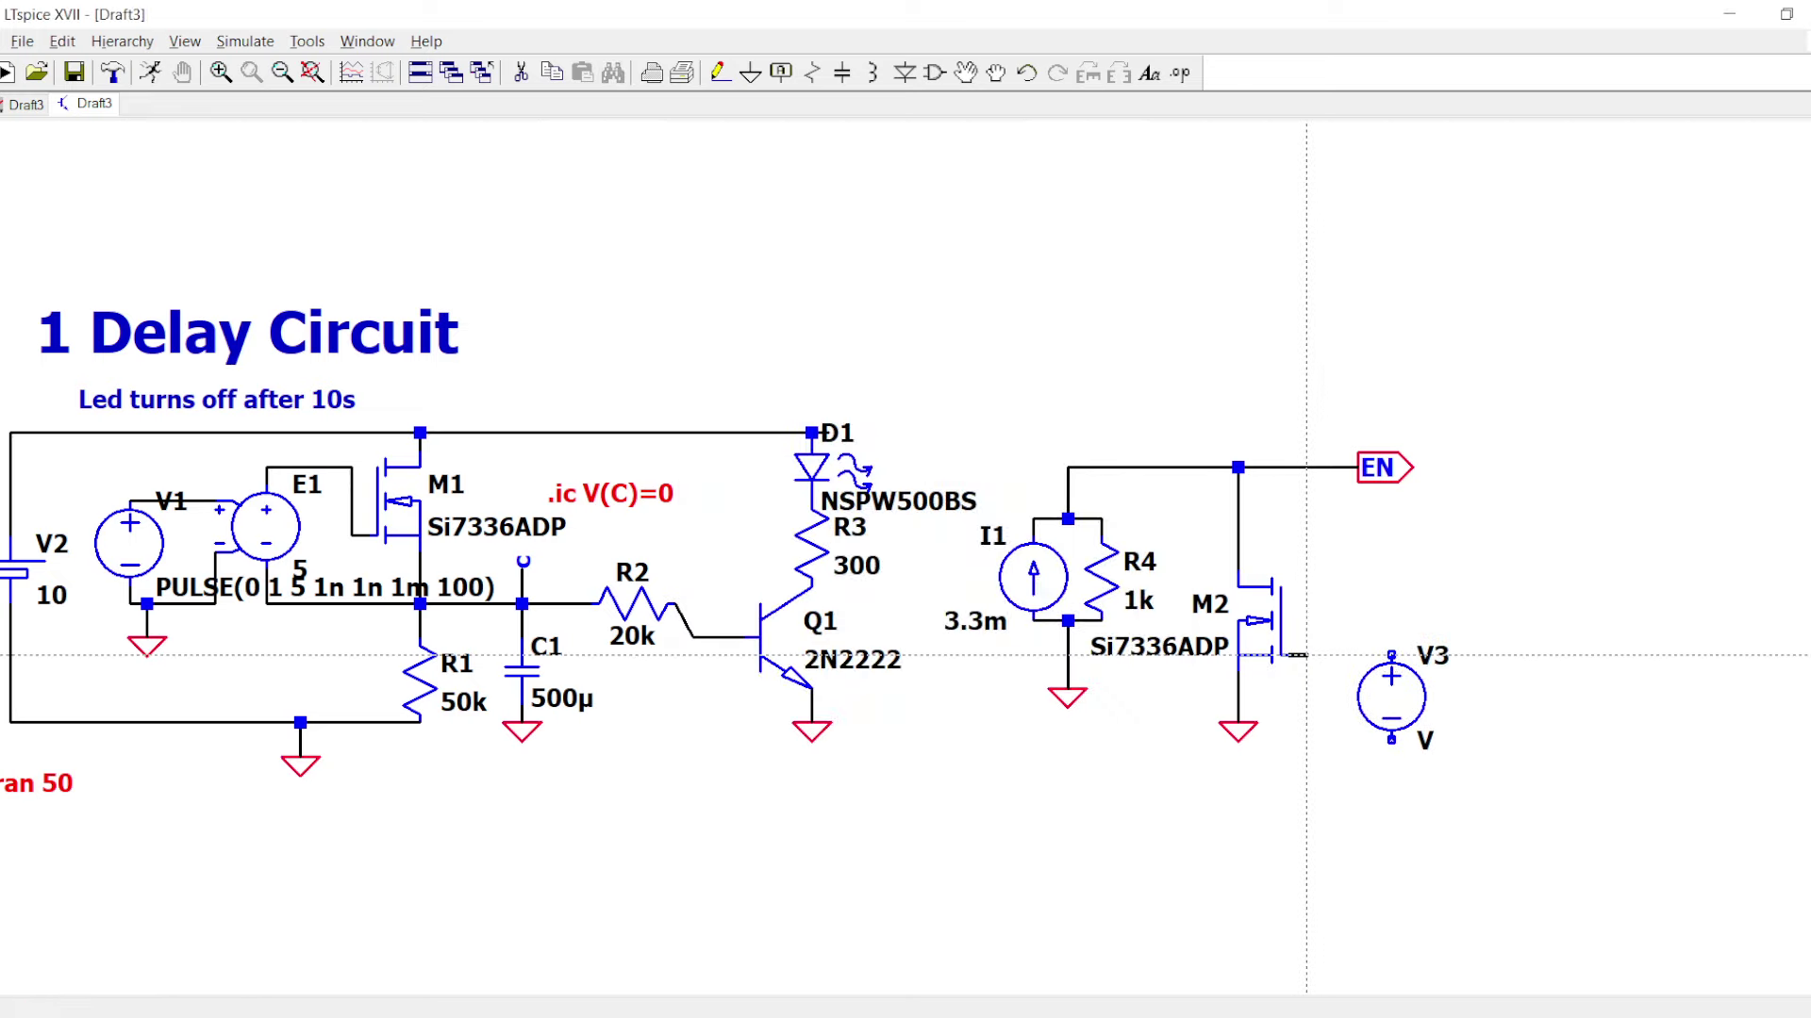
pyautogui.click(1391, 654)
pyautogui.press('g')
pyautogui.click(1391, 739)
pyautogui.press('Escape')
# - Configure V3 as a pulse with 0 V initial, 5 V on, 10 s delay, 1n rise and fall, 1 s on-time and 100 s period
pyautogui.rightClick(1390, 704)
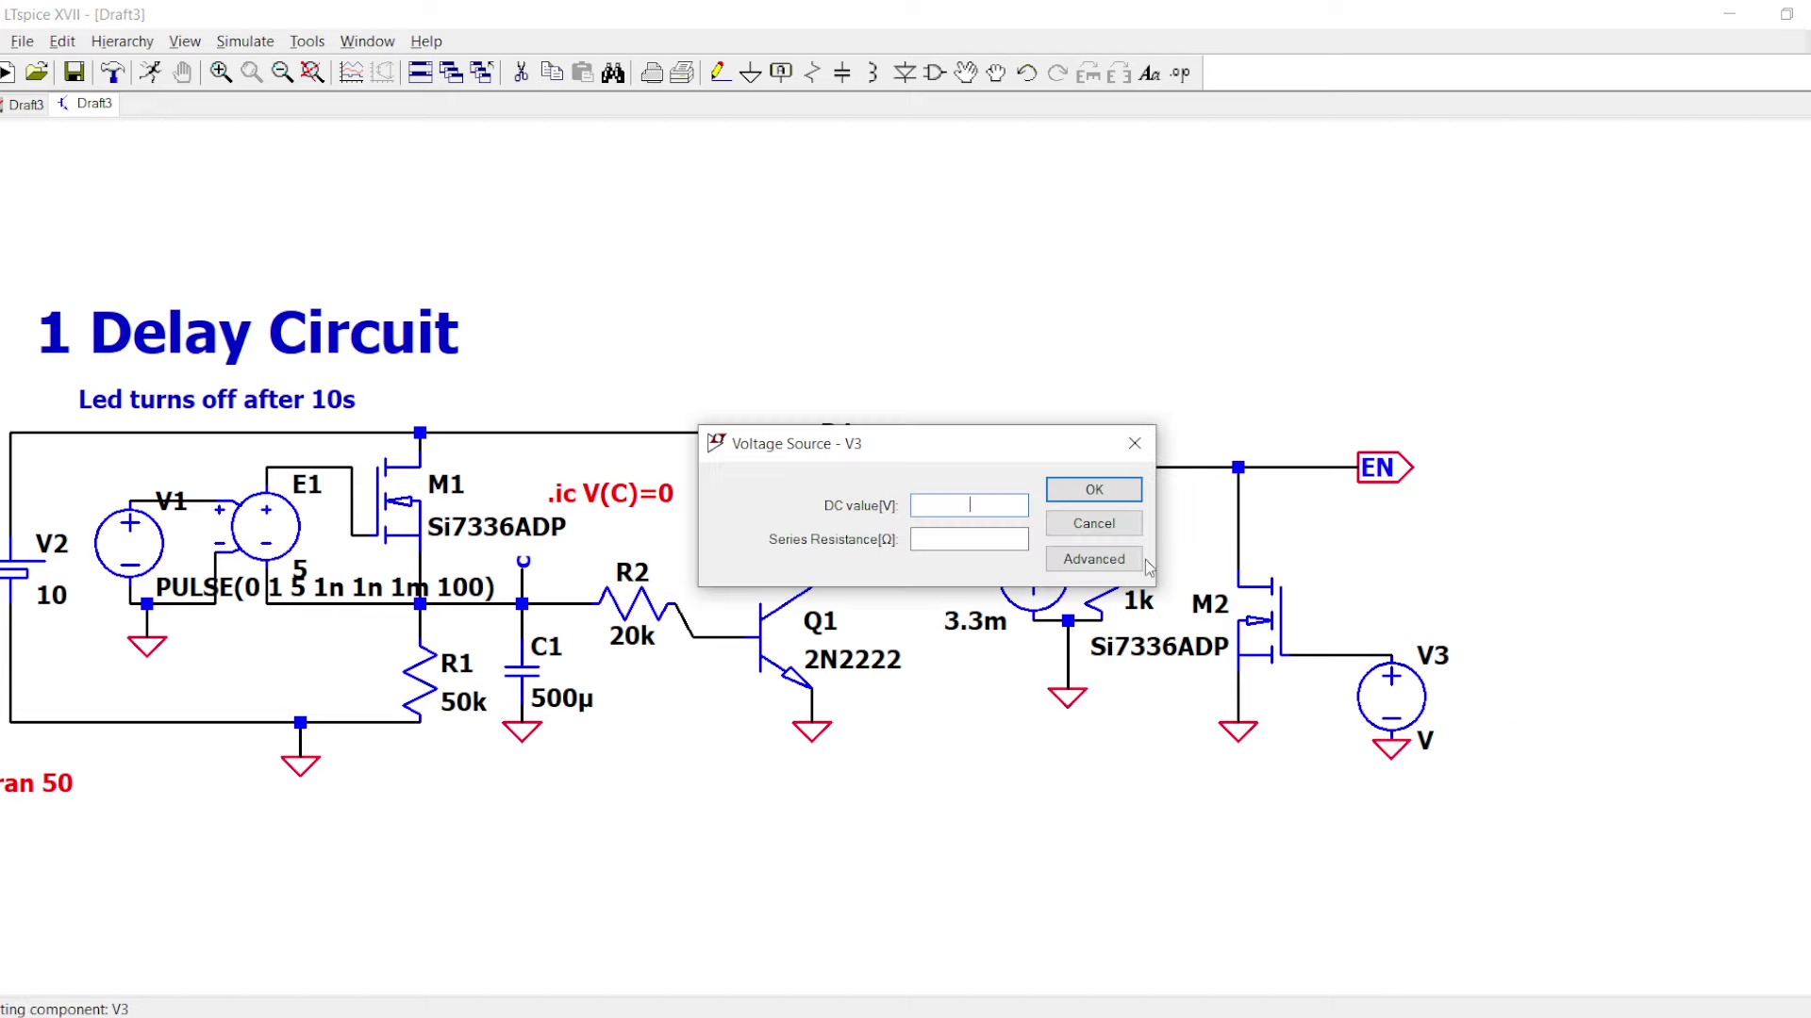
pyautogui.click(1101, 560)
pyautogui.click(610, 319)
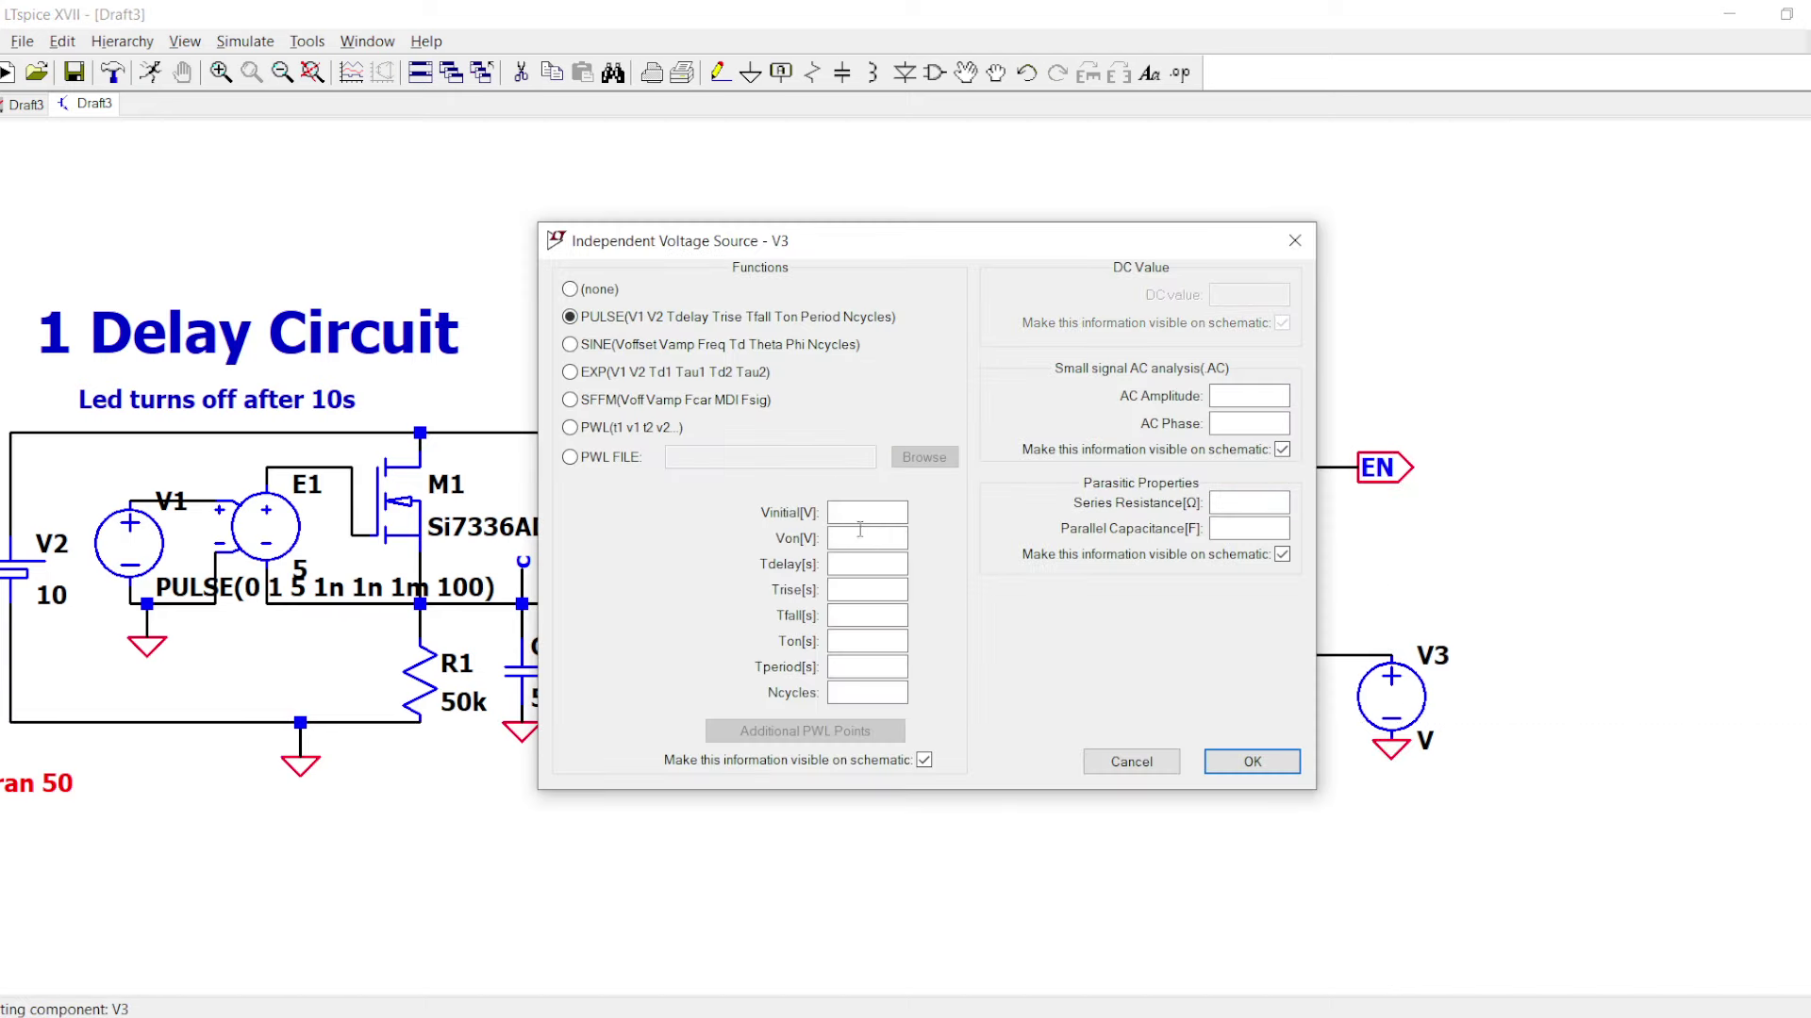
pyautogui.write('10s')
pyautogui.click(876, 535)
pyautogui.click(876, 513)
pyautogui.write('0')
pyautogui.press('Tab')
pyautogui.write('5')
pyautogui.write('11')
pyautogui.click(1251, 761)
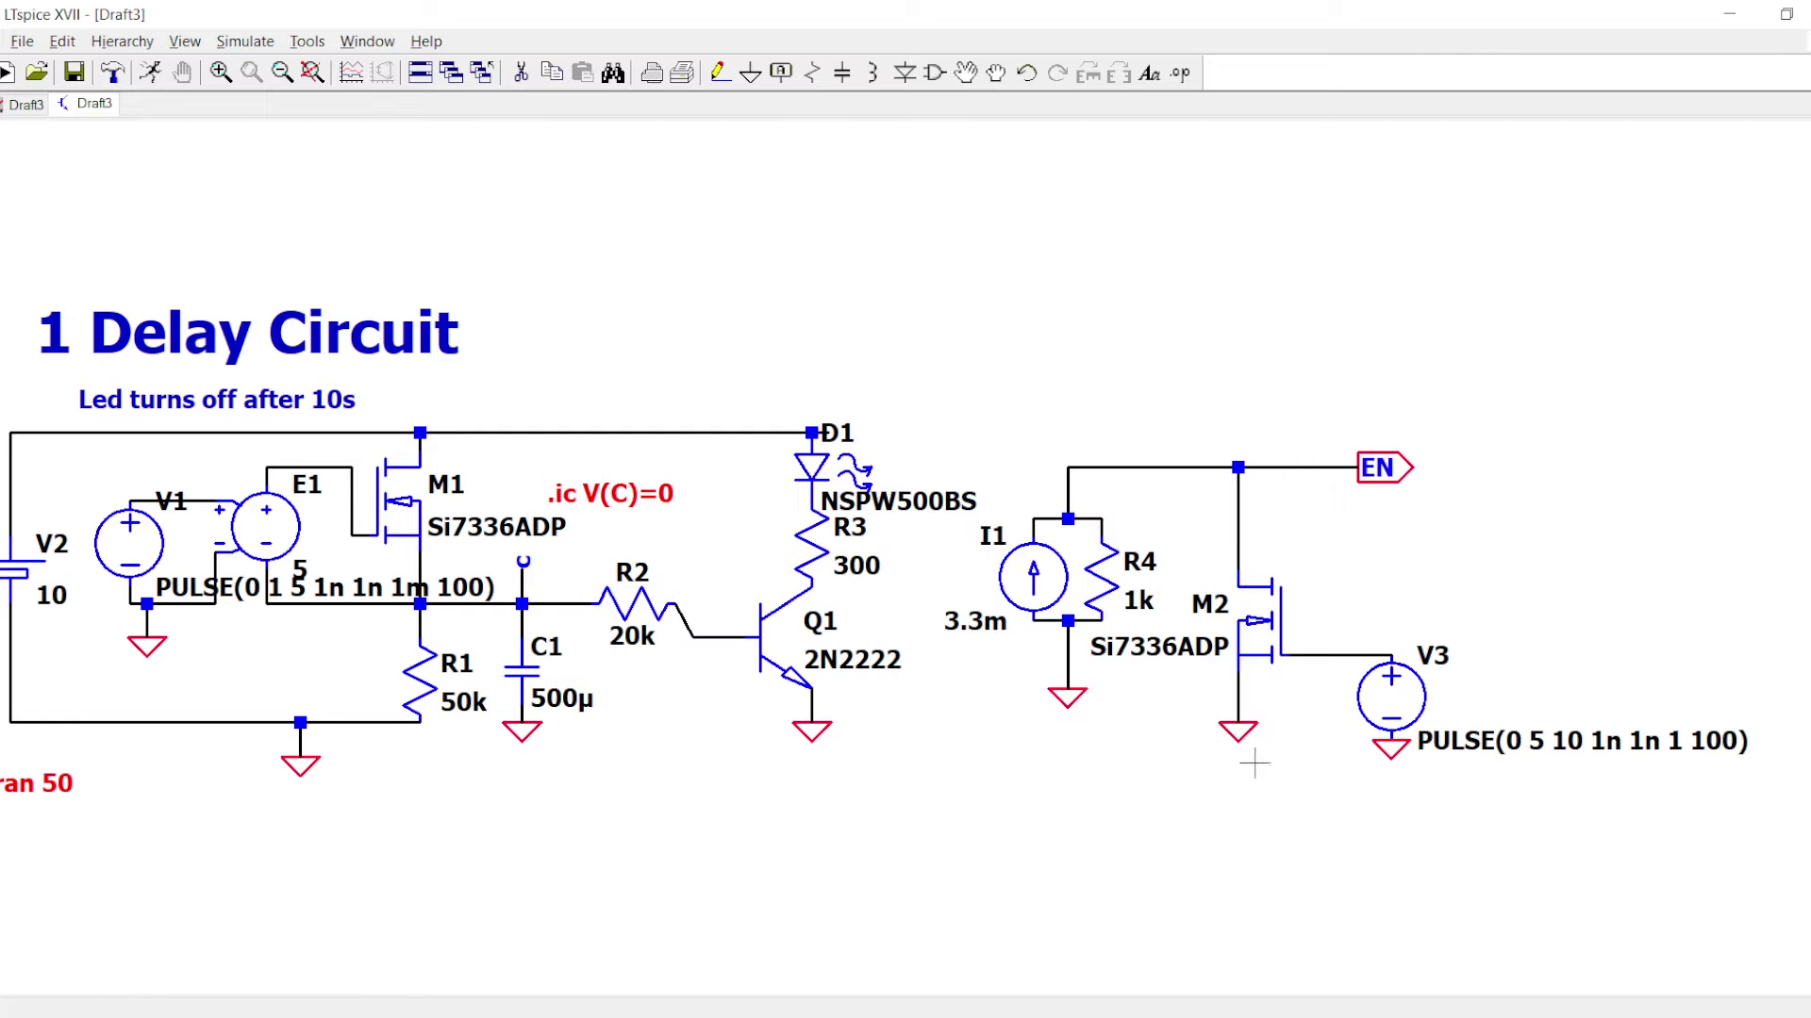
# - Run the simulation and plot the voltage on the wire between V3 and M2's gate
pyautogui.click(150, 72)
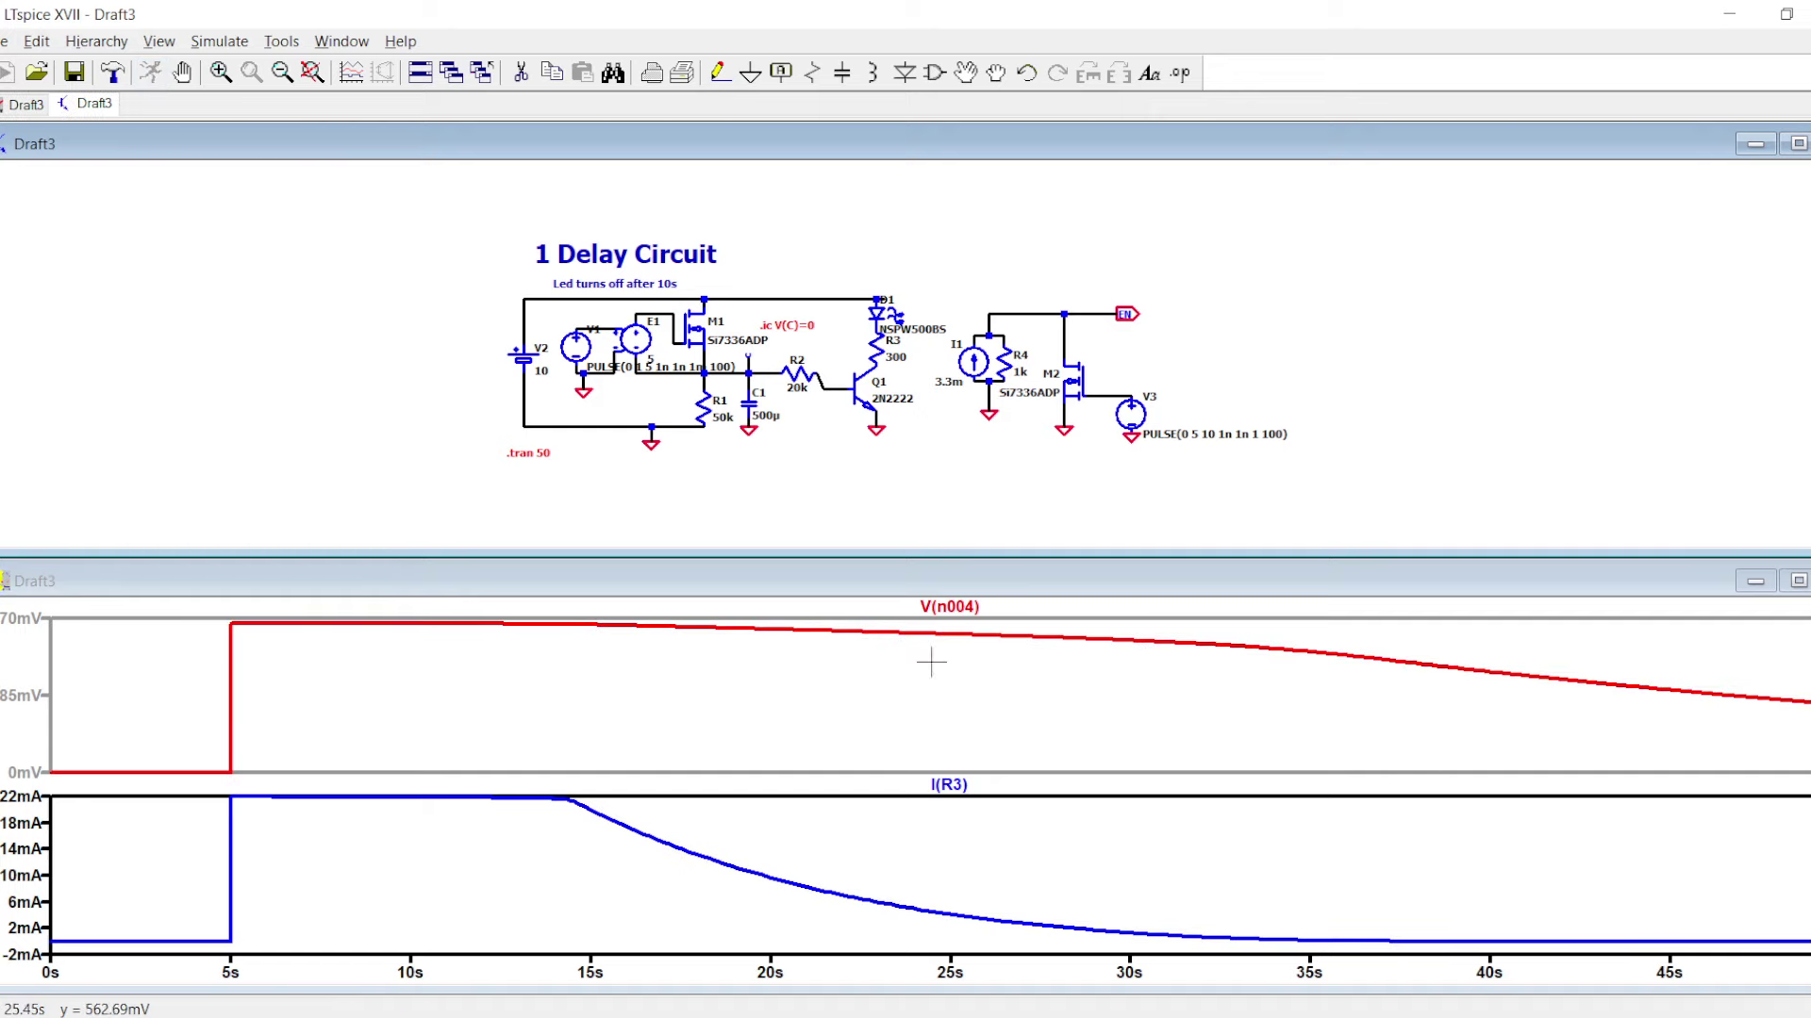
pyautogui.scroll(3, 1092, 404)
pyautogui.click(1092, 403)
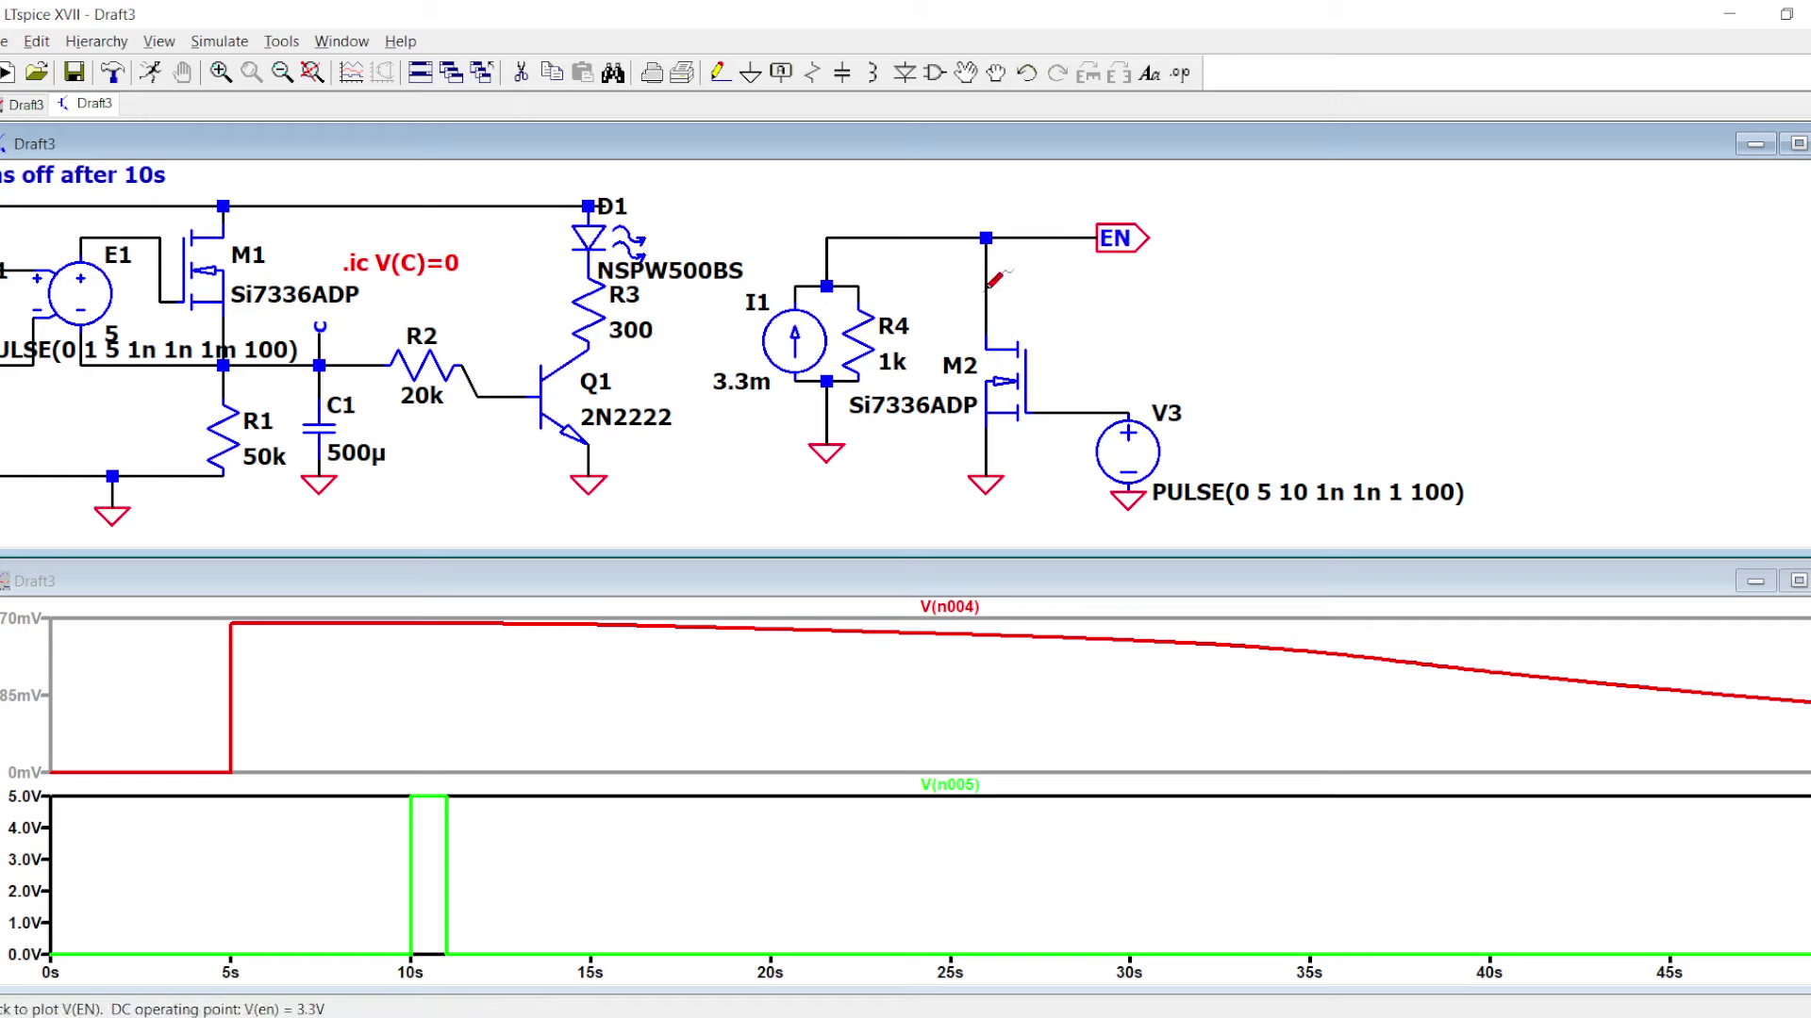
# - Plot only the EN voltage in the lower pane and zoom in on the span from about 5 s to 12 s
pyautogui.click(985, 318)
pyautogui.click(988, 315)
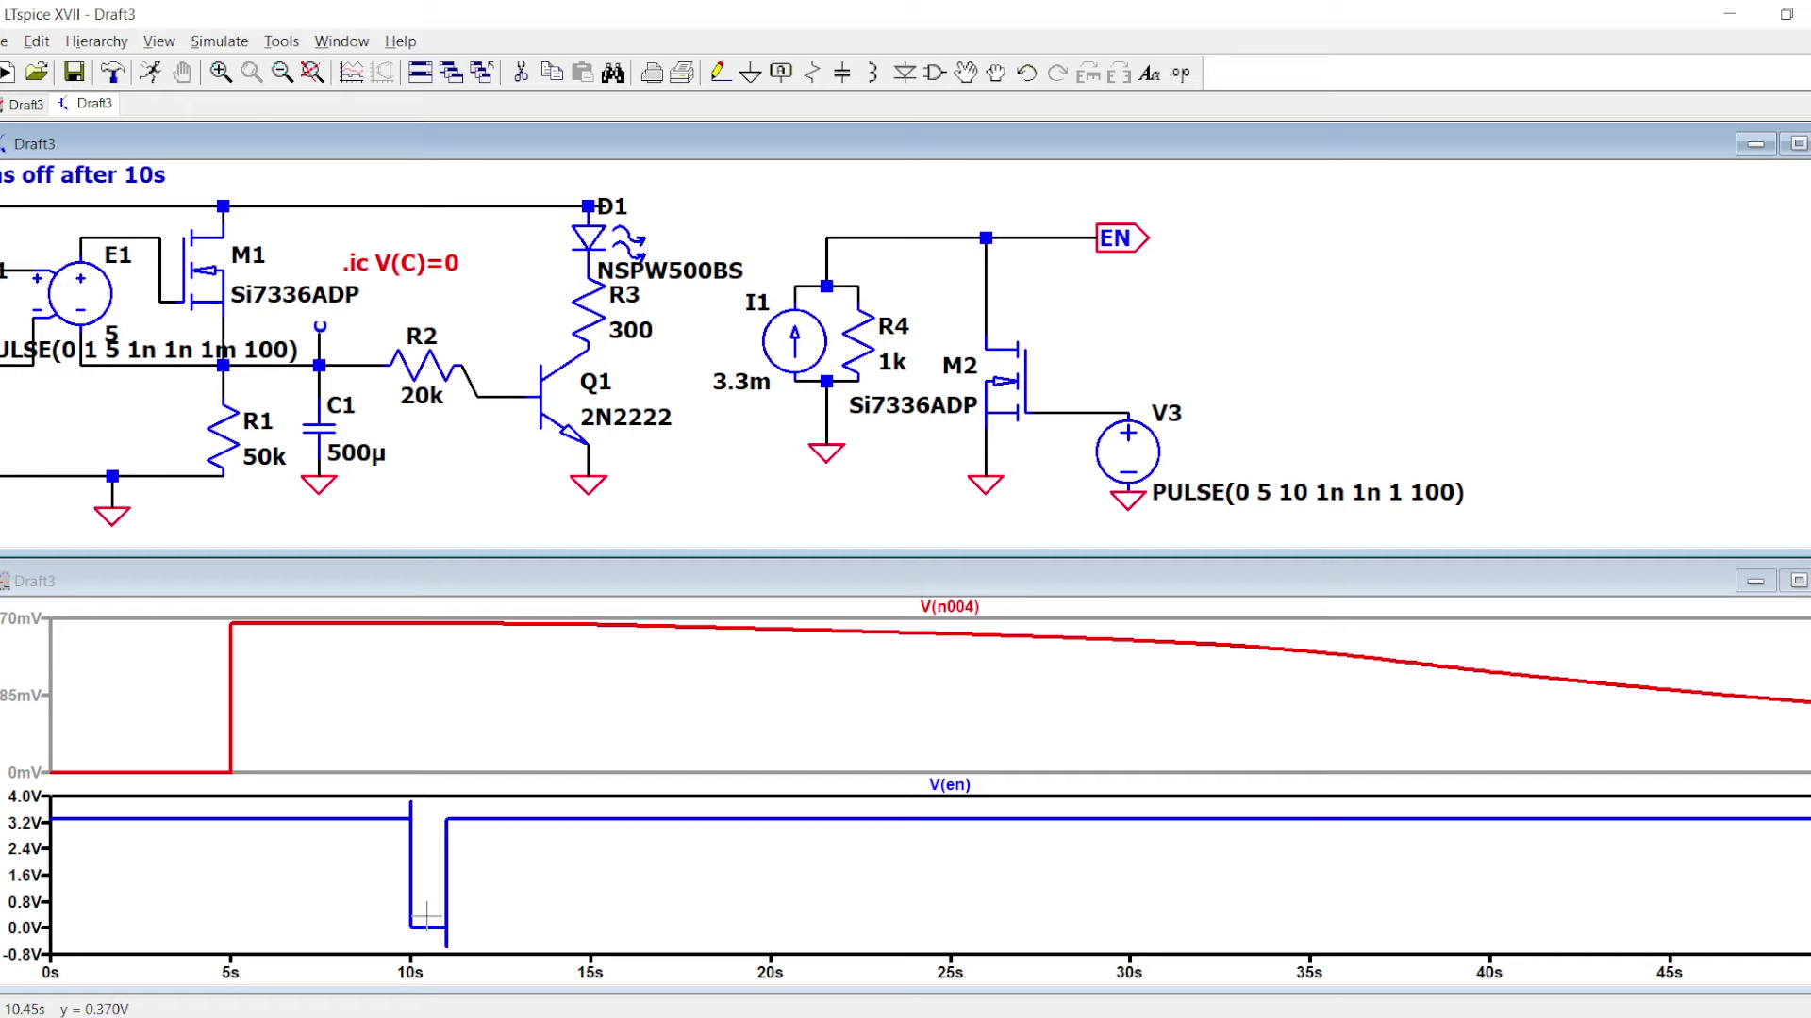
pyautogui.rightClick(1111, 459)
pyautogui.press('Return')
pyautogui.moveTo(482, 948); pyautogui.dragTo(242, 803)
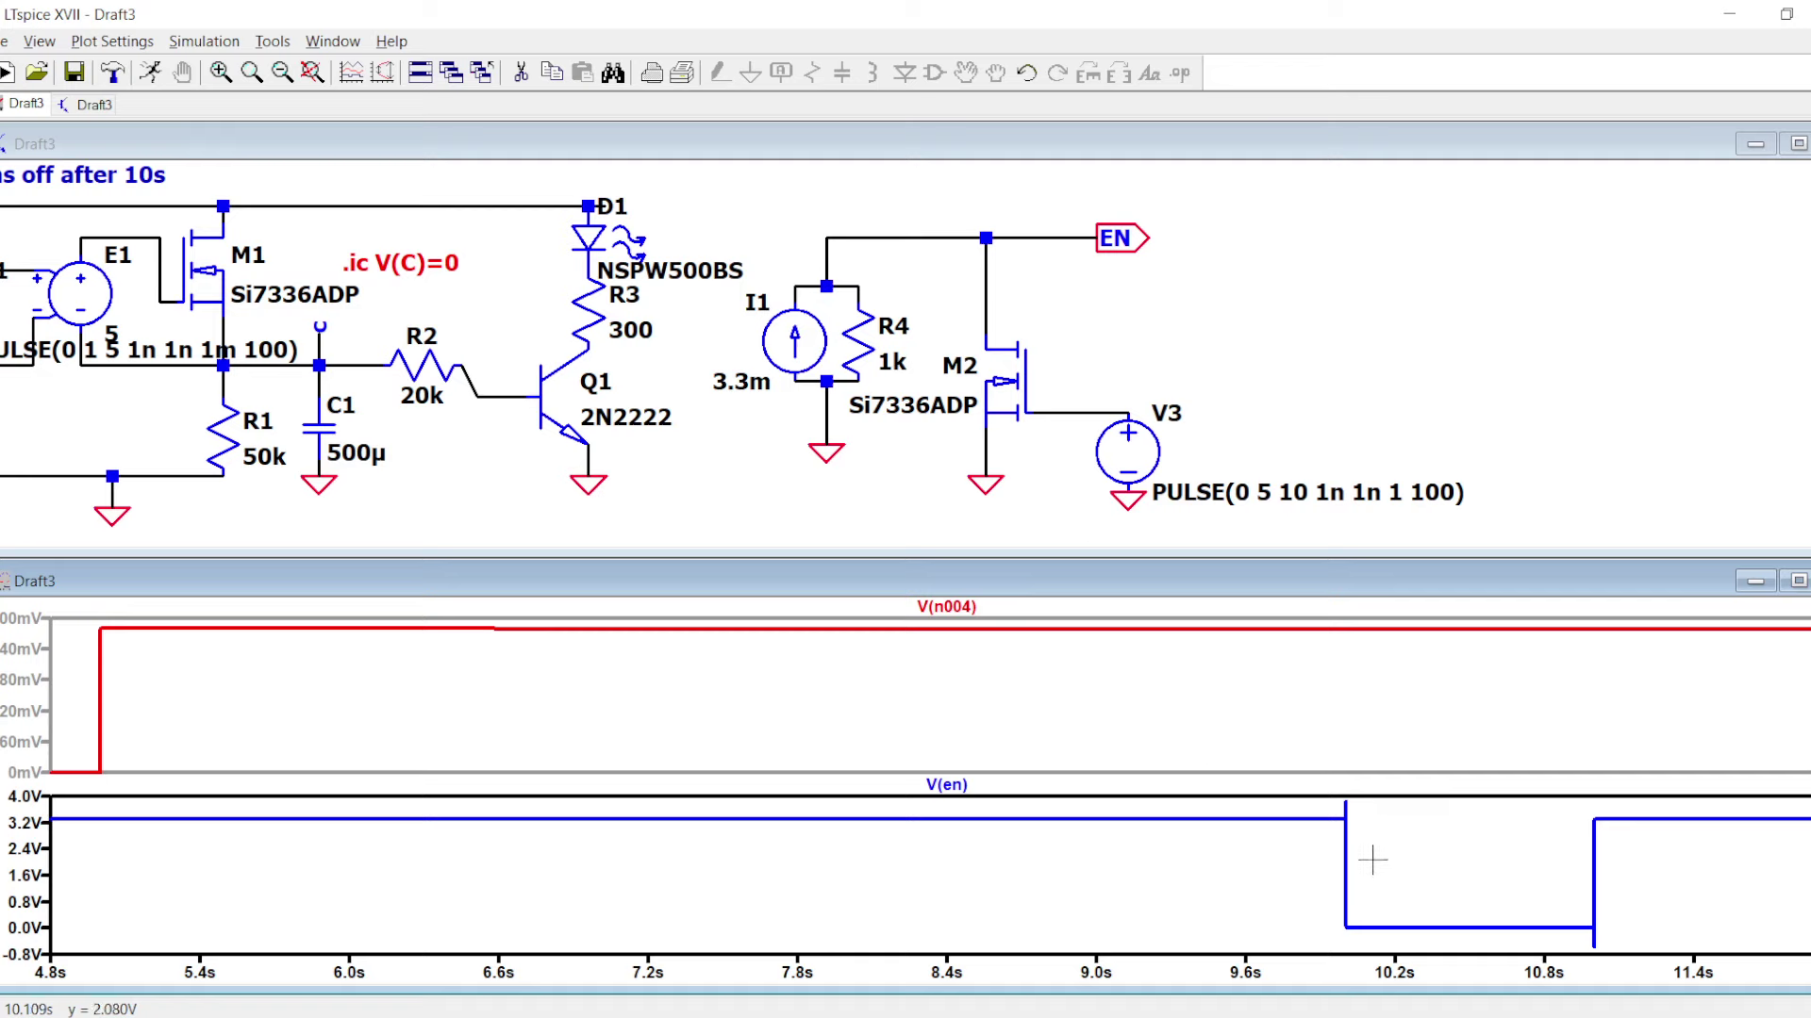
# - Delete current source I1 and resistor R4 and place a voltage source in their spot
pyautogui.click(904, 286)
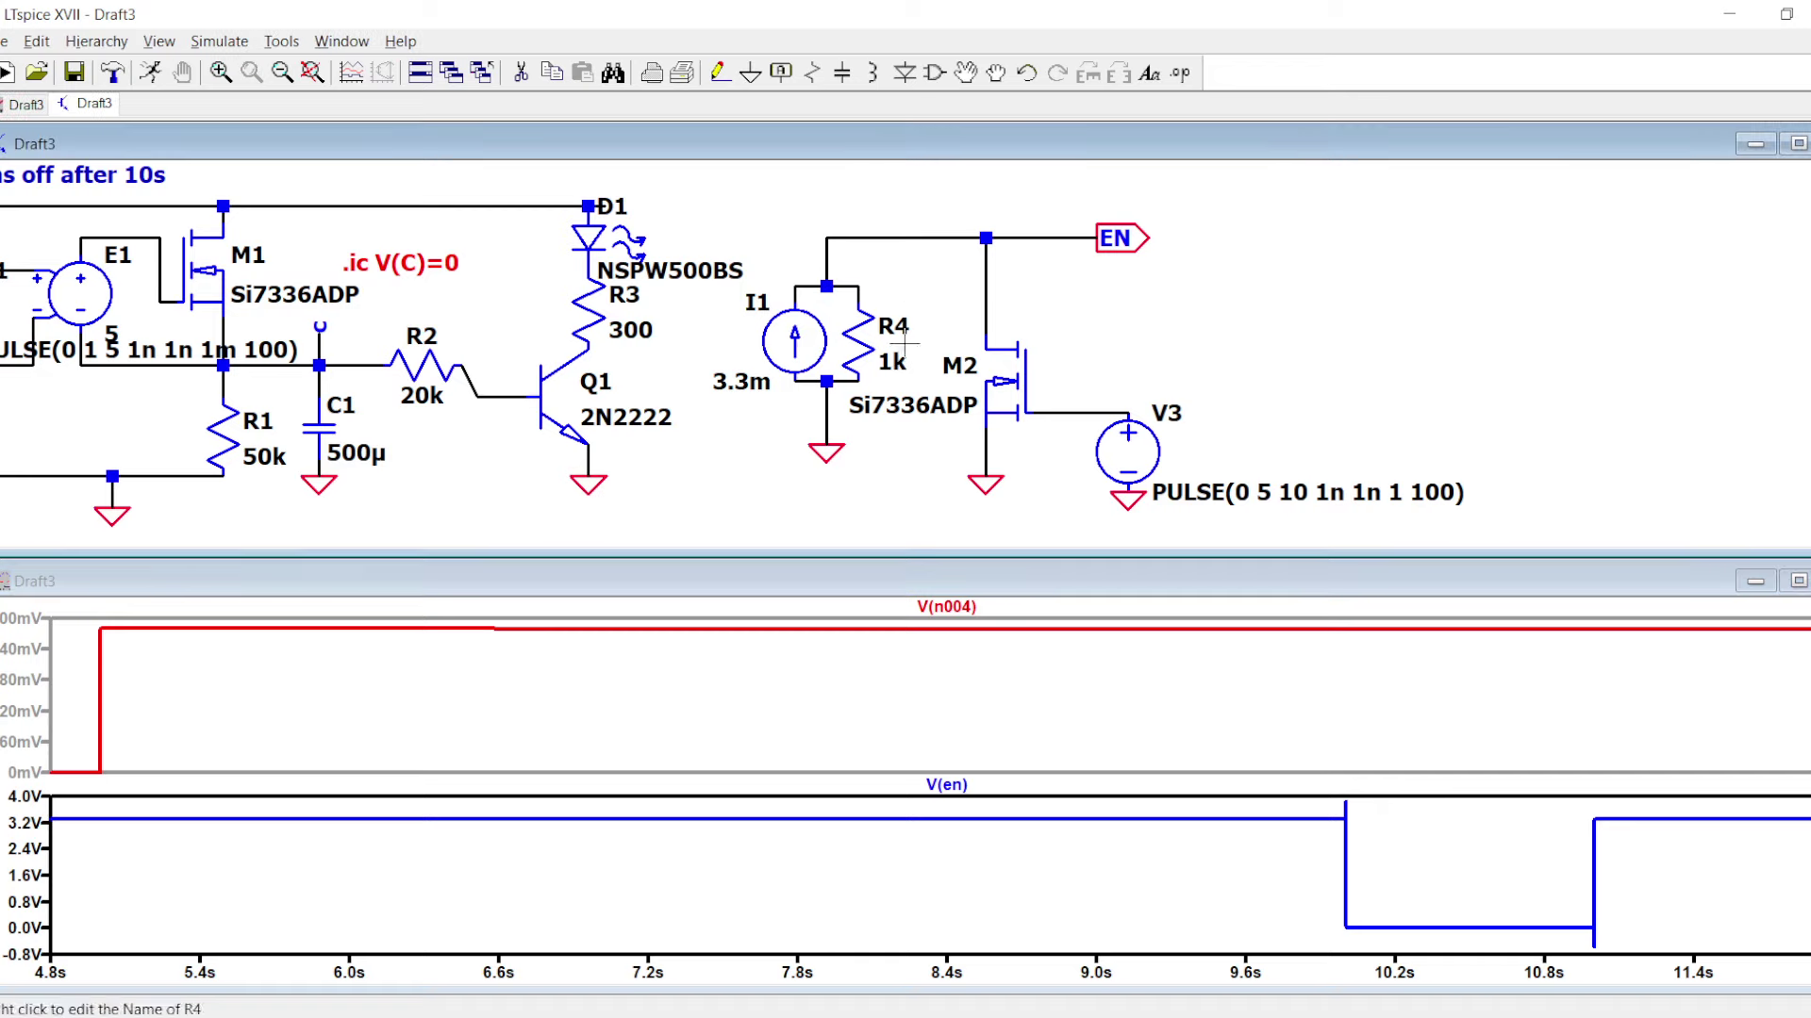
pyautogui.press('F5')
pyautogui.moveTo(940, 436); pyautogui.dragTo(746, 250)
pyautogui.press('Escape')
pyautogui.press('v')
pyautogui.click(826, 286)
pyautogui.press('Escape')
# - Wire V4's positive terminal up to the EN line and set V4 to 3.3 V
pyautogui.press('F3')
pyautogui.click(826, 302)
pyautogui.click(826, 285)
pyautogui.press('Escape')
pyautogui.rightClick(859, 381)
pyautogui.write('3.3')
pyautogui.press('Return')
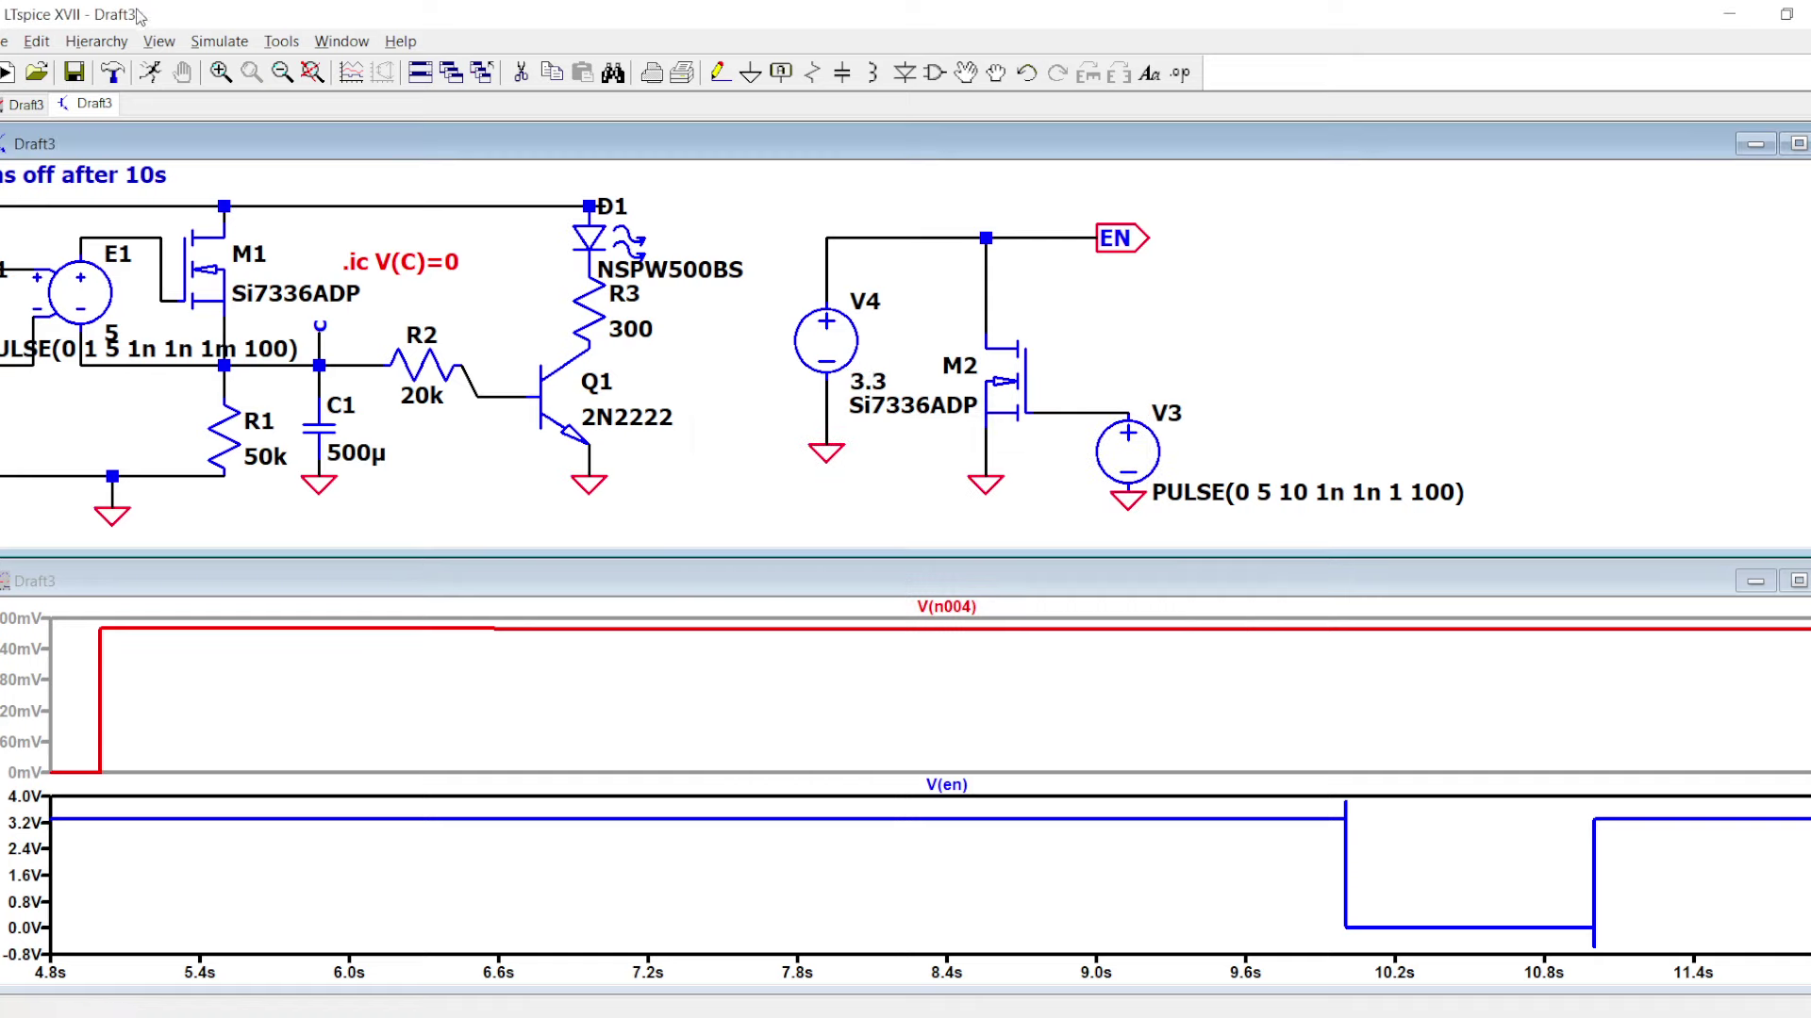
# - Run the simulation and plot M2's gate voltage, the EN voltage and M2's drain current
pyautogui.click(150, 72)
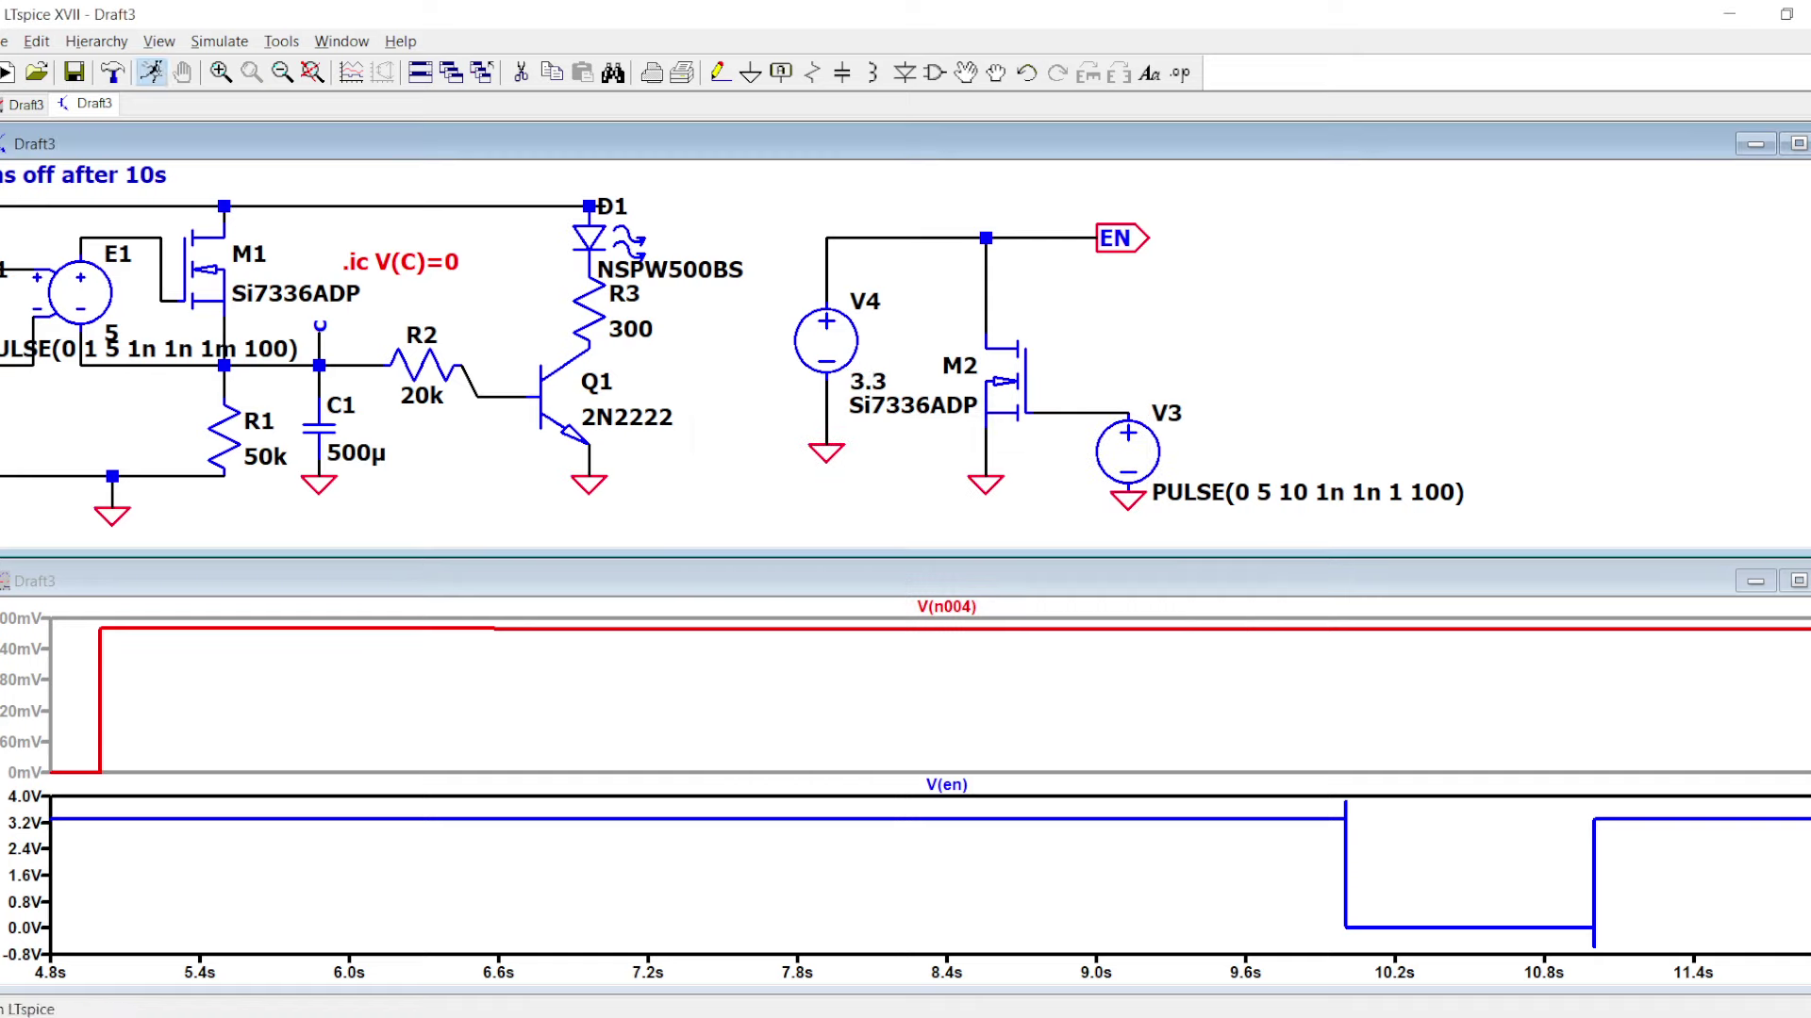
pyautogui.click(1061, 406)
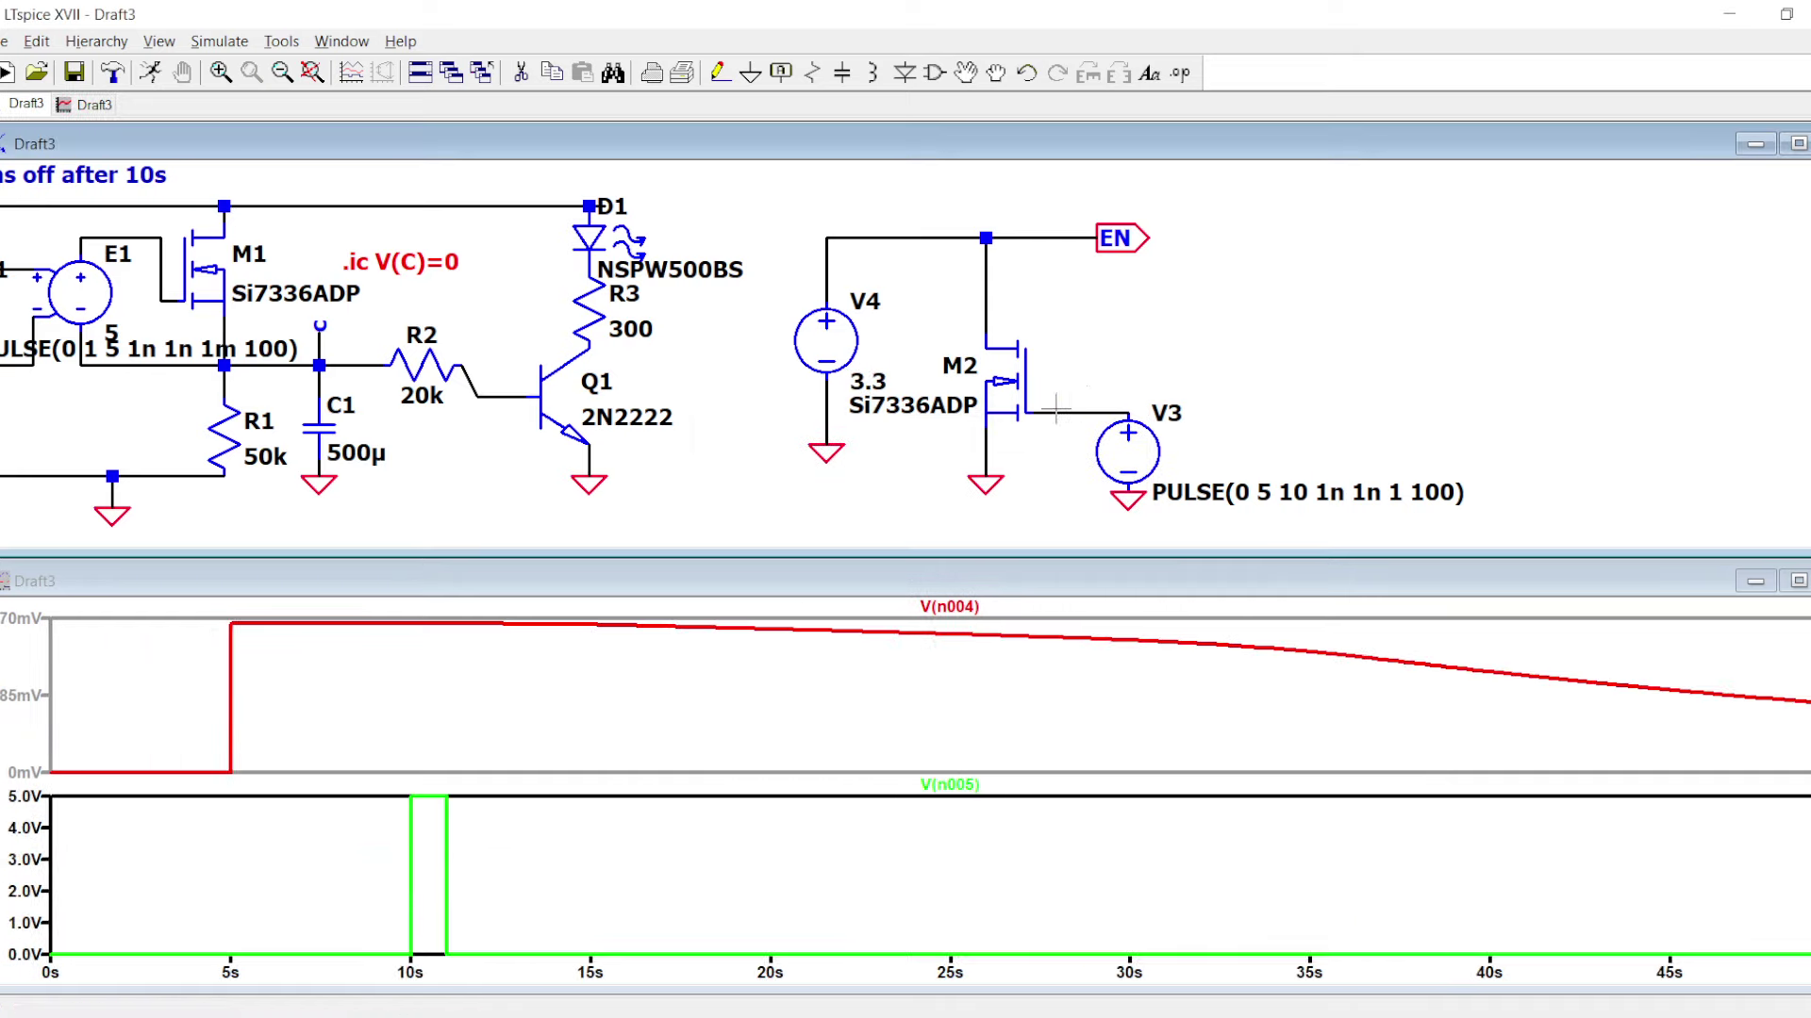
pyautogui.click(977, 251)
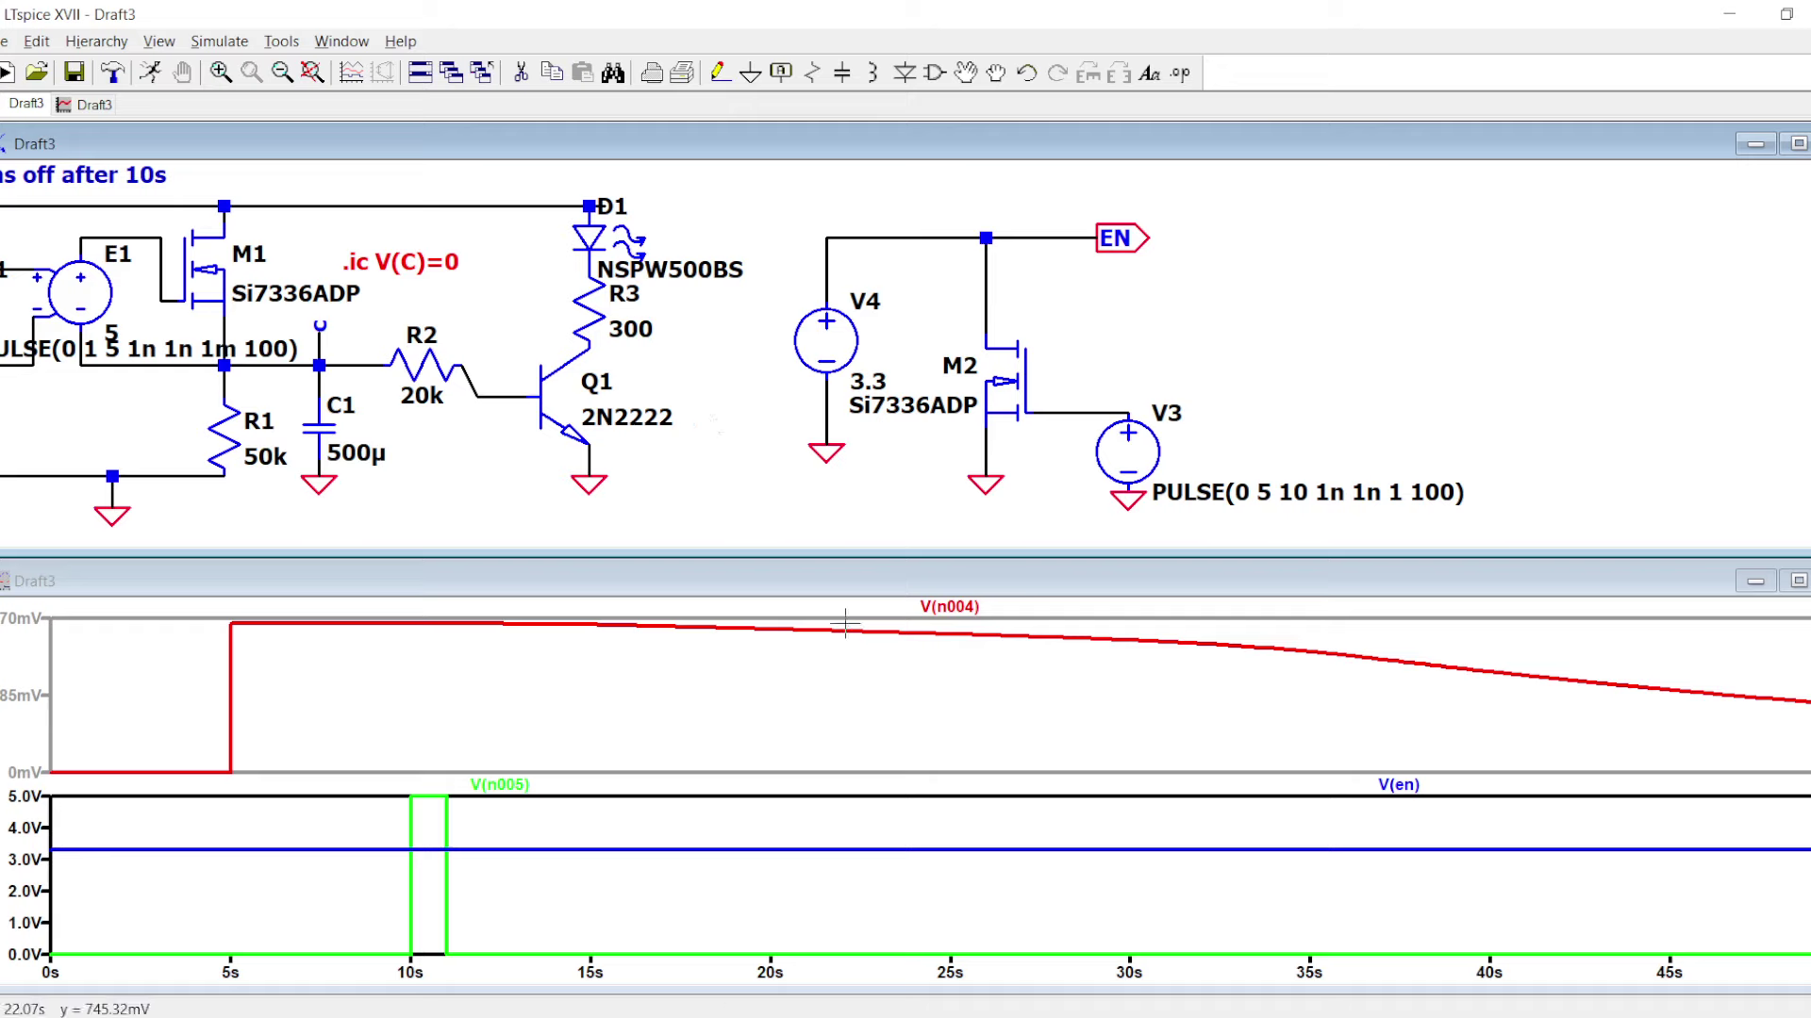
pyautogui.click(990, 324)
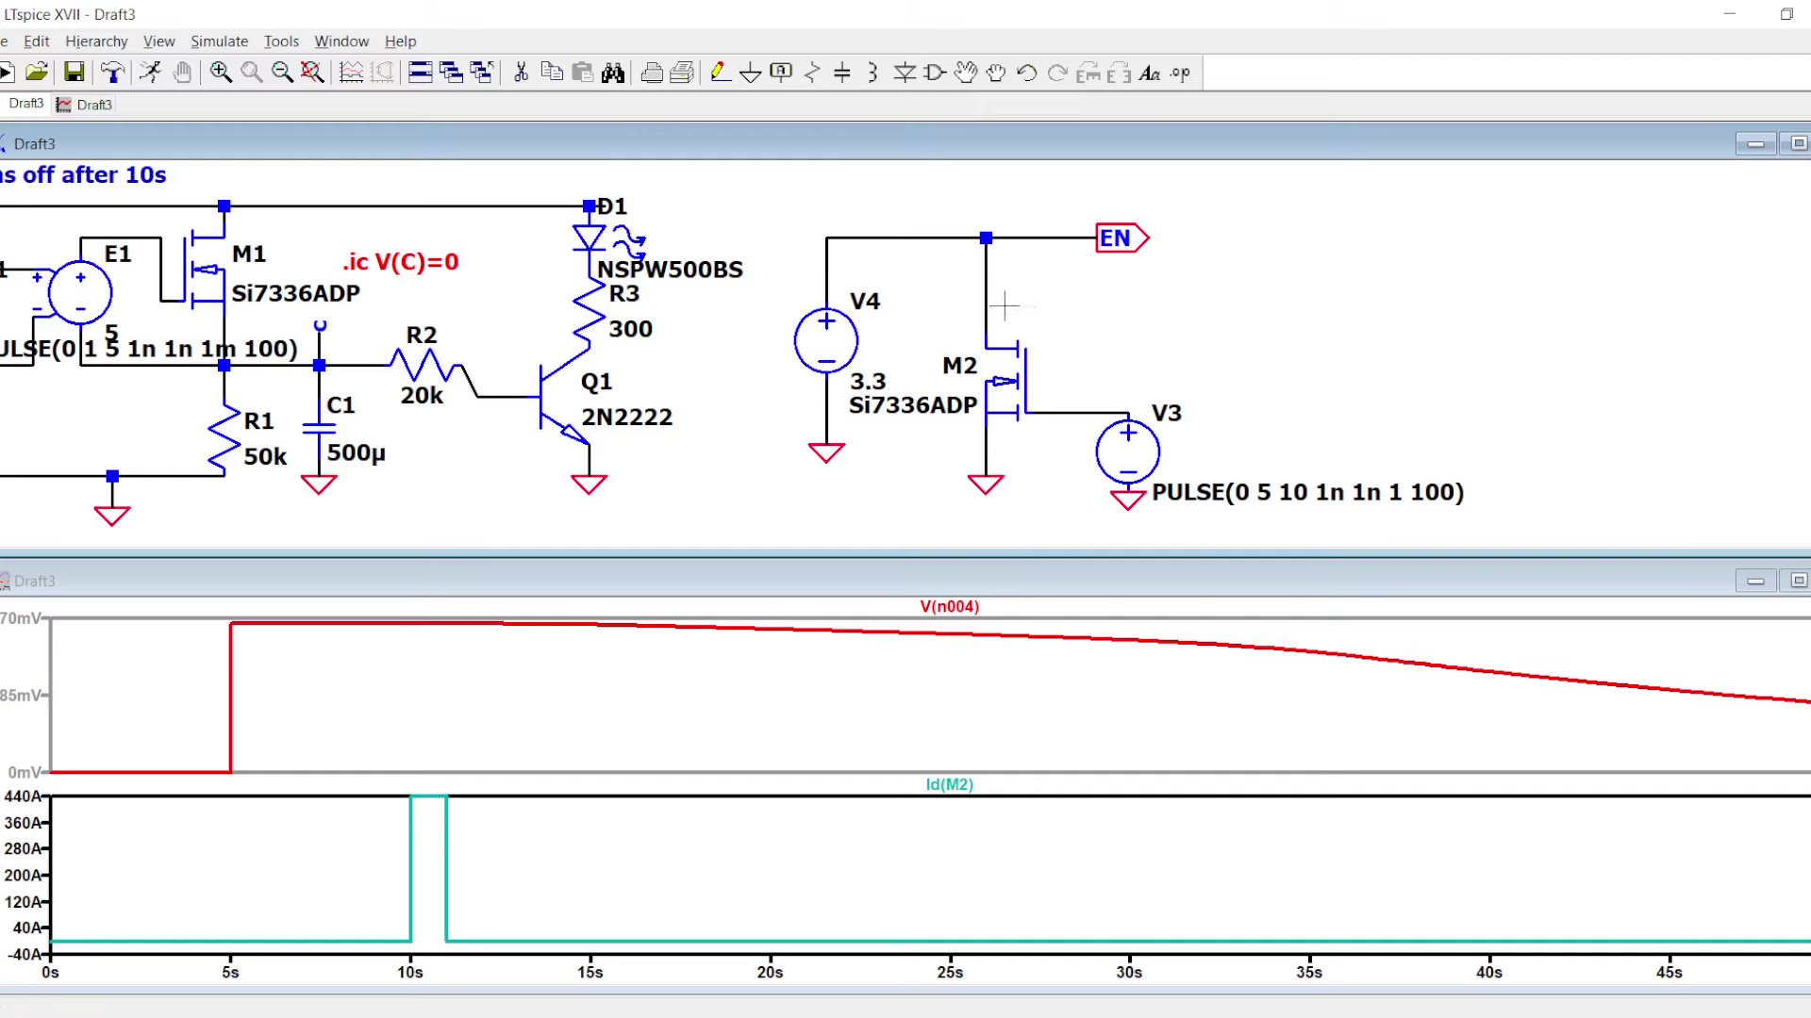
# - Try out a 1m resistor between V4 and M2, and delete it again
pyautogui.press('r')
pyautogui.click(919, 301)
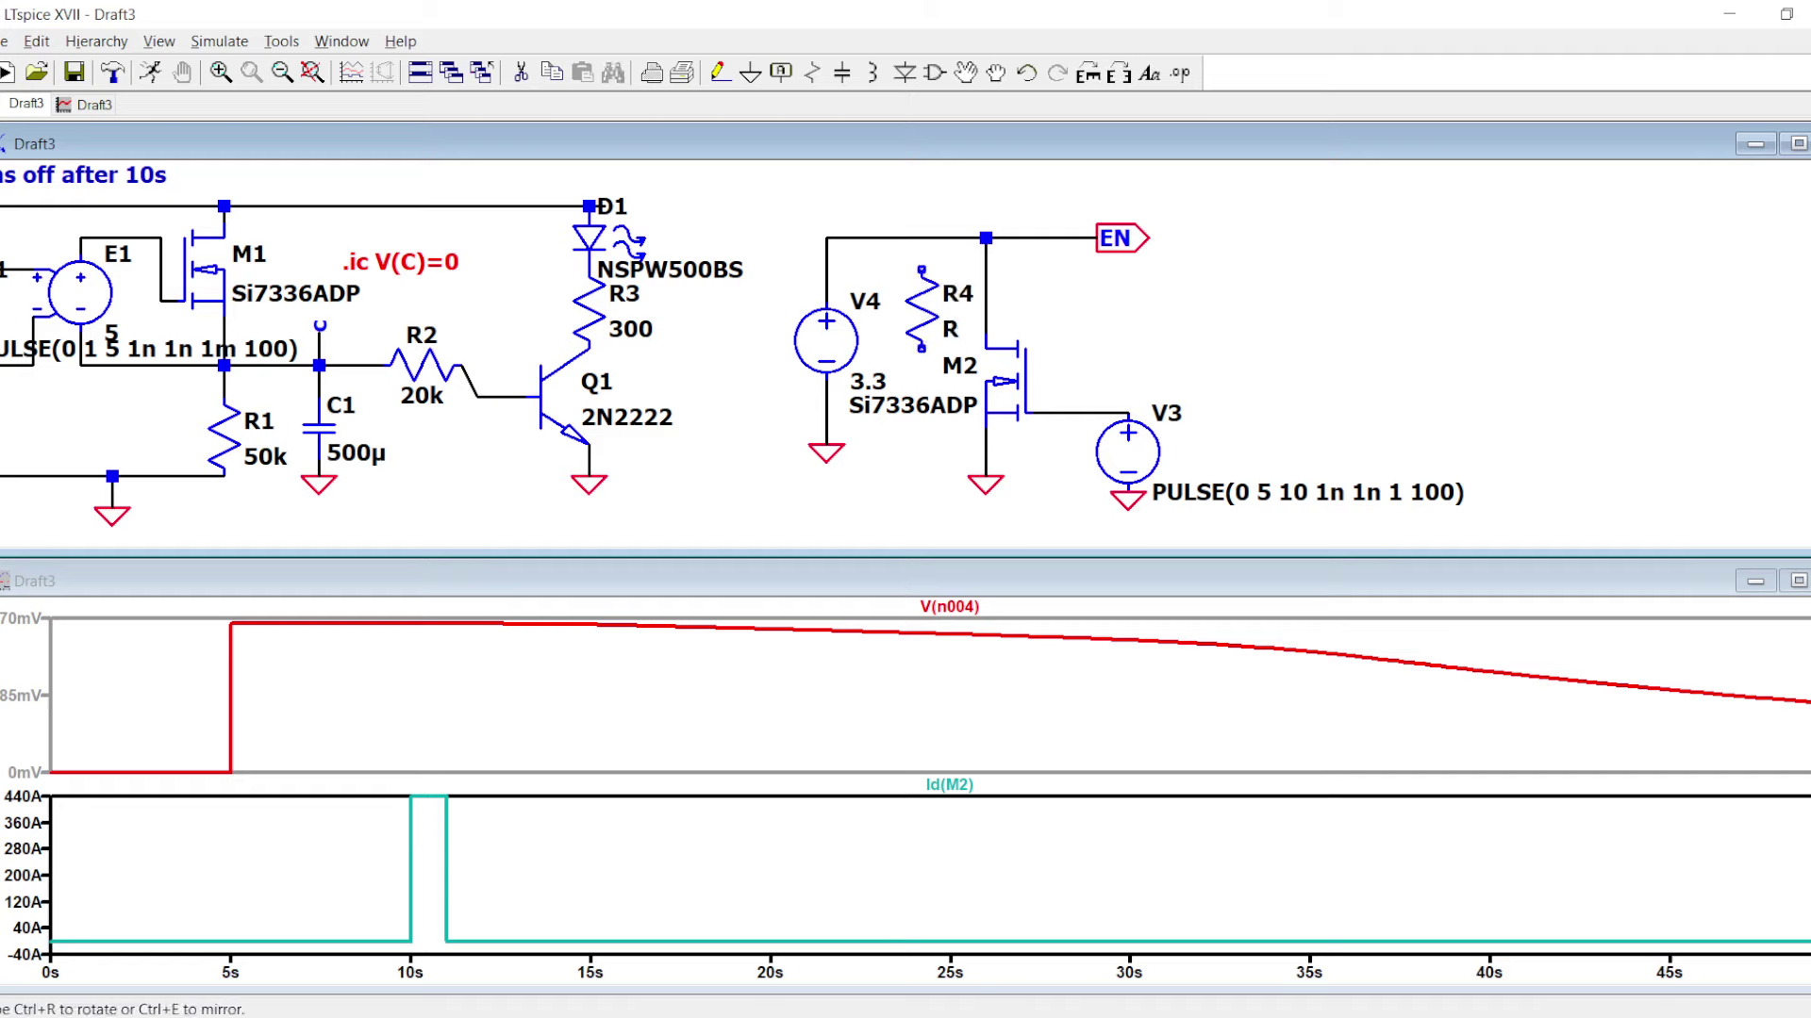
pyautogui.rightClick(951, 332)
pyautogui.write('1m')
pyautogui.press('Return')
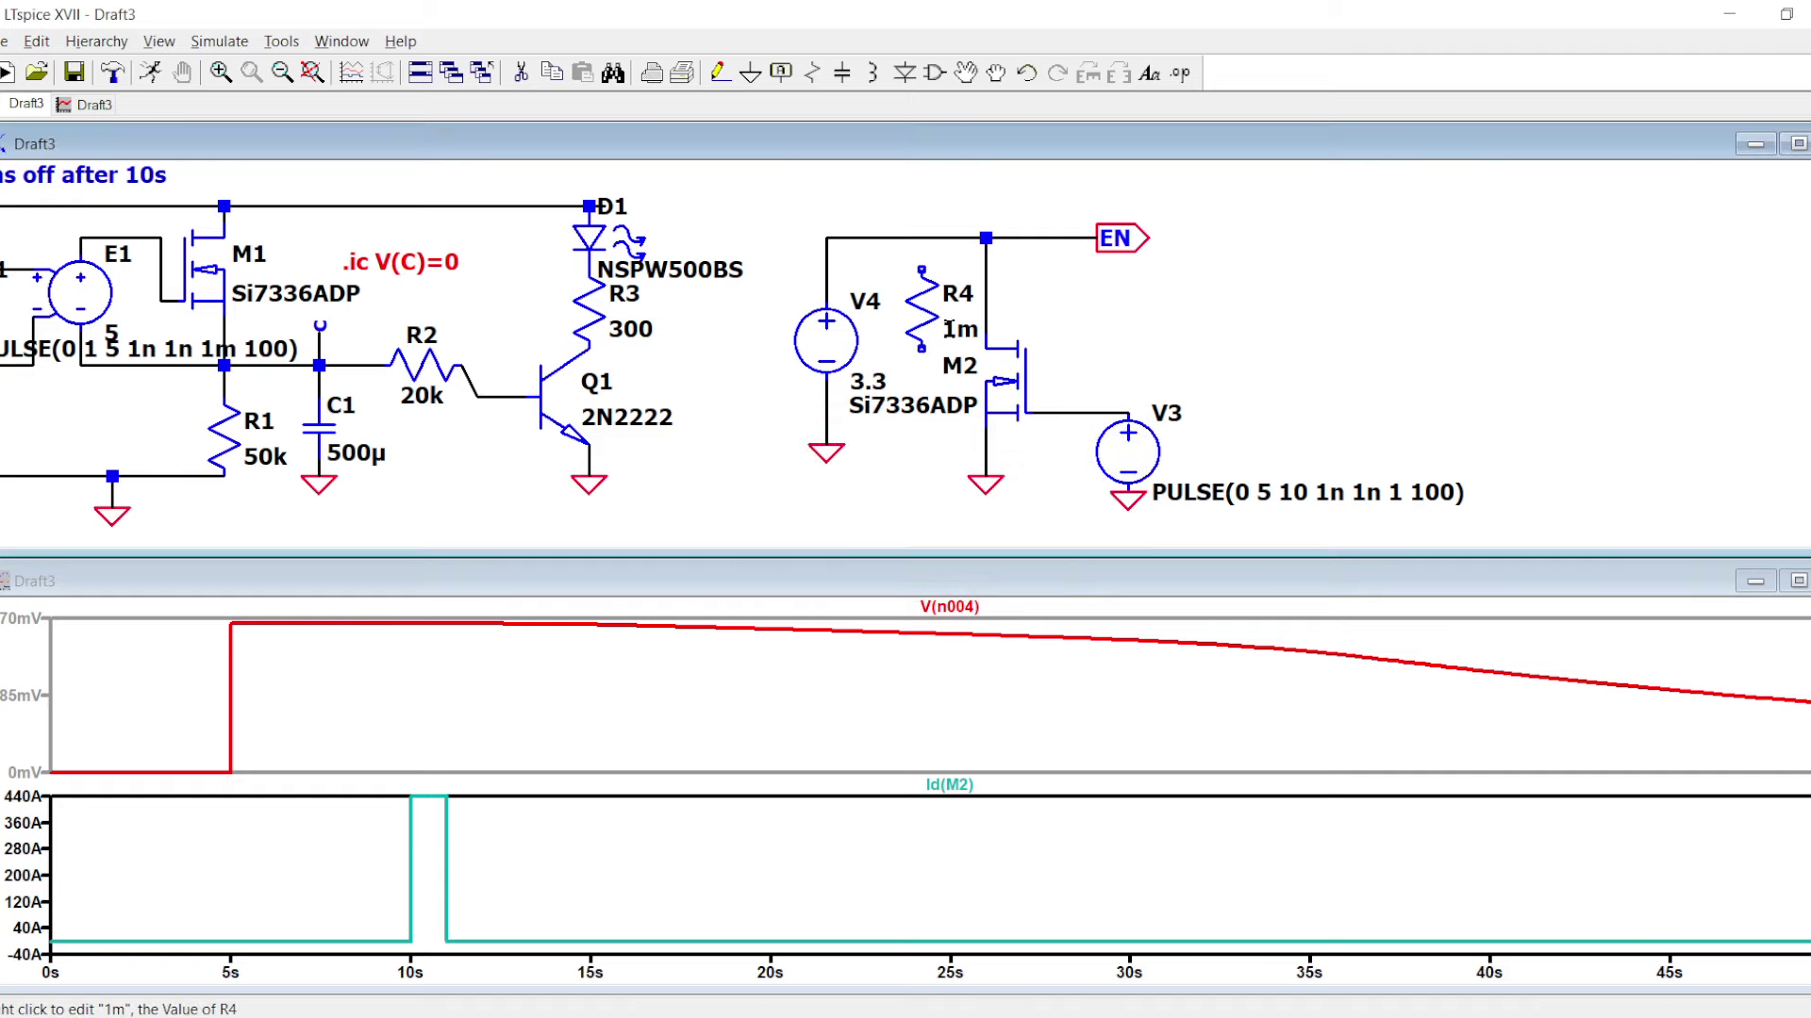
pyautogui.press('Delete')
pyautogui.click(920, 315)
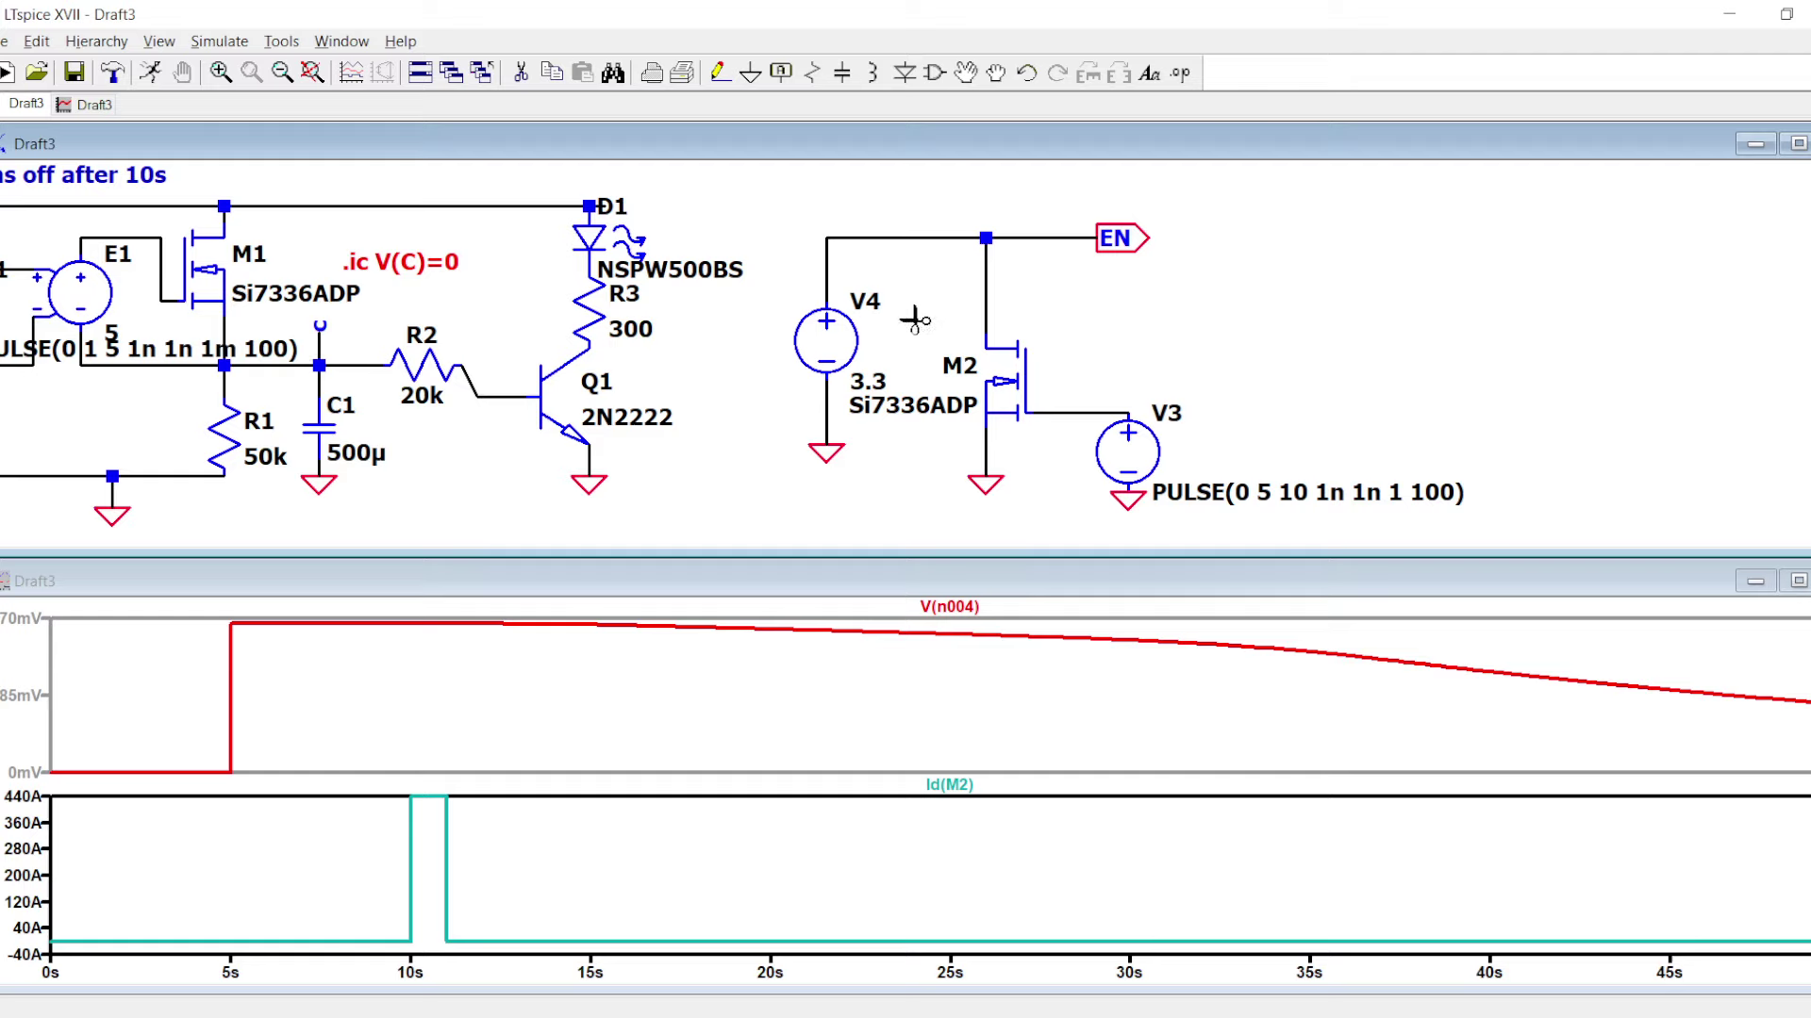
pyautogui.press('Escape')
# - Undo the schematic edits until I1 and R4 are restored and V3 is gone from M2's gate
pyautogui.press('F9')
pyautogui.press('F9')
pyautogui.press('F9')
pyautogui.press('F9')
pyautogui.press('F9')
pyautogui.press('F9')
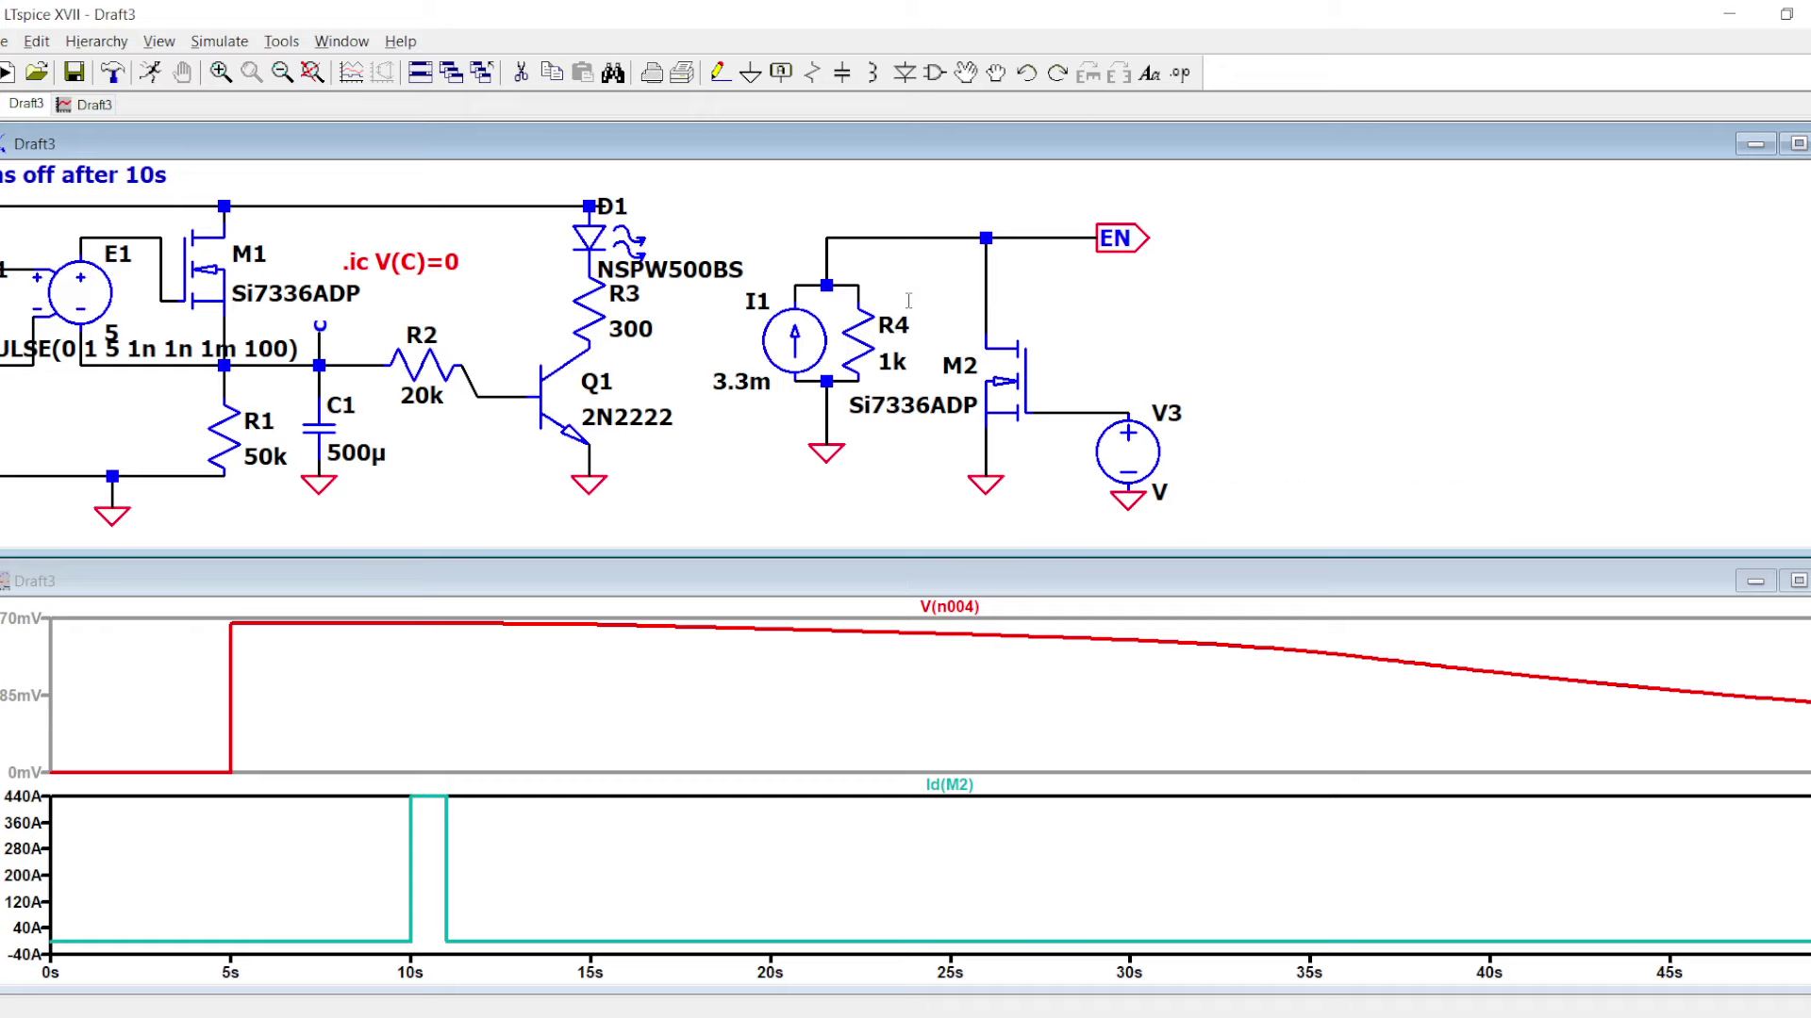
pyautogui.press('F9')
pyautogui.press('F9')
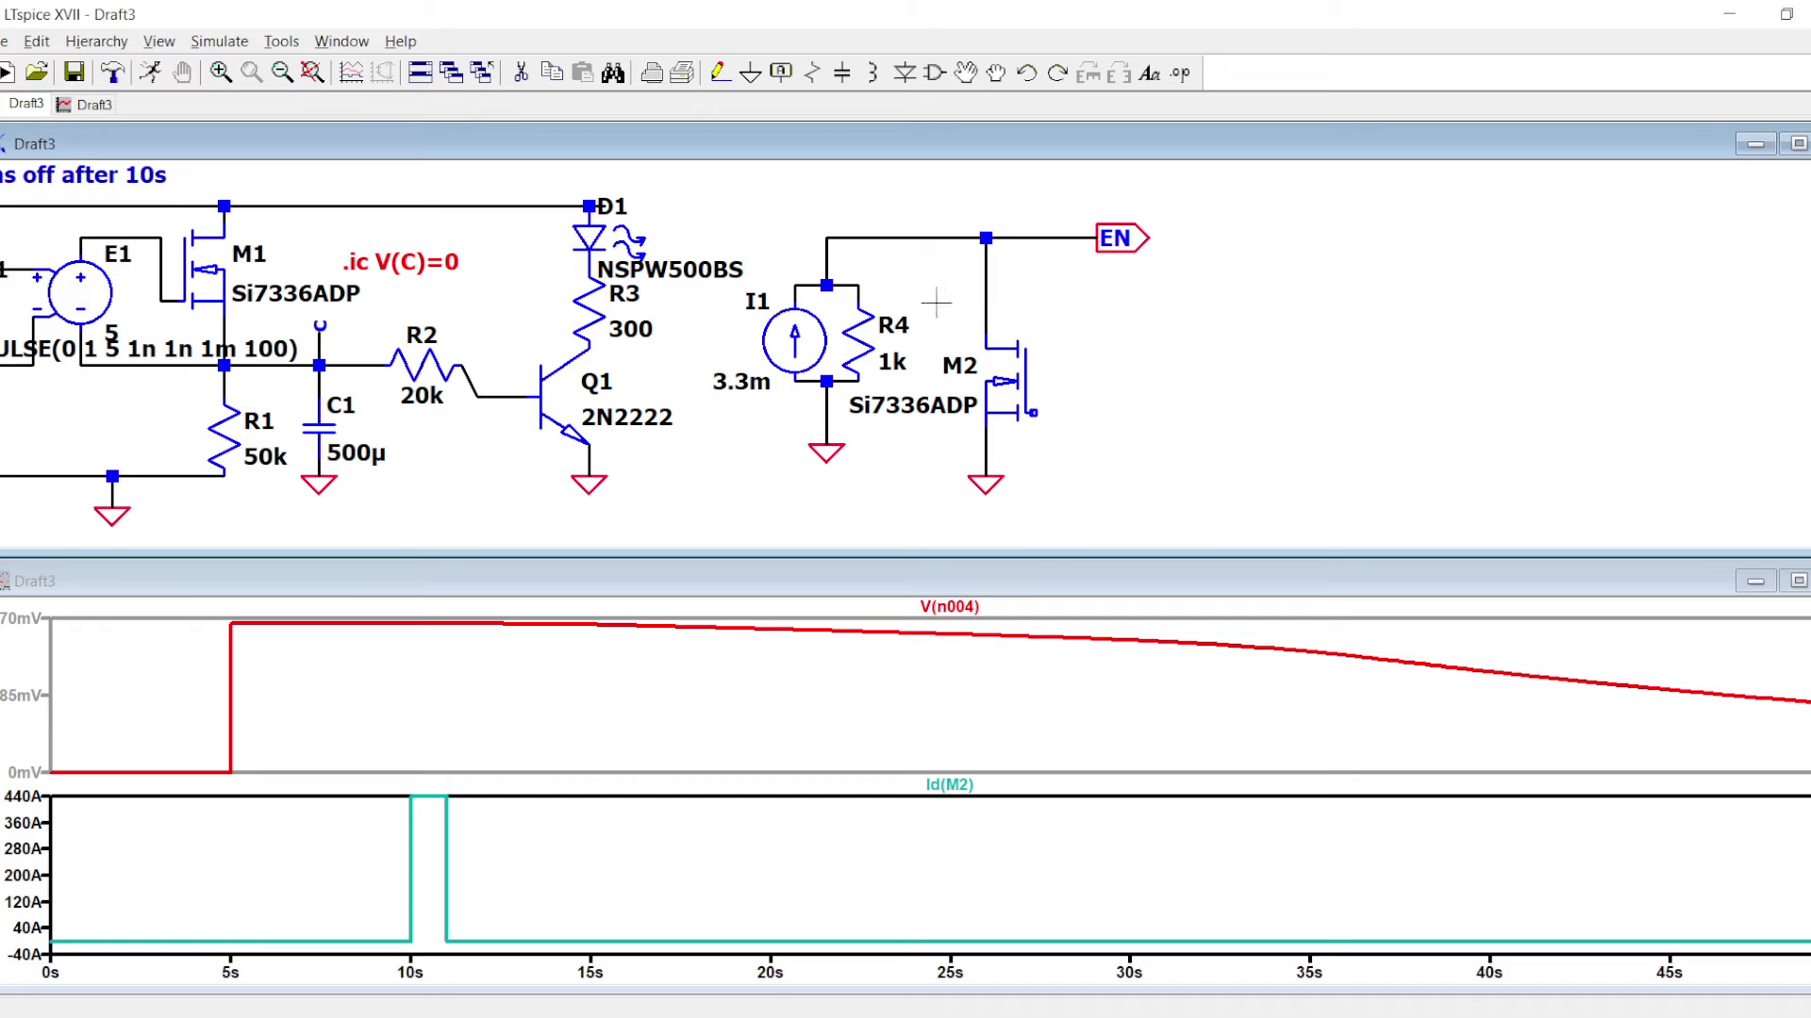
# - Close the waveform plot and tile the windows vertically so the schematic fills the workspace
pyautogui.click(1808, 581)
pyautogui.rightClick(1375, 70)
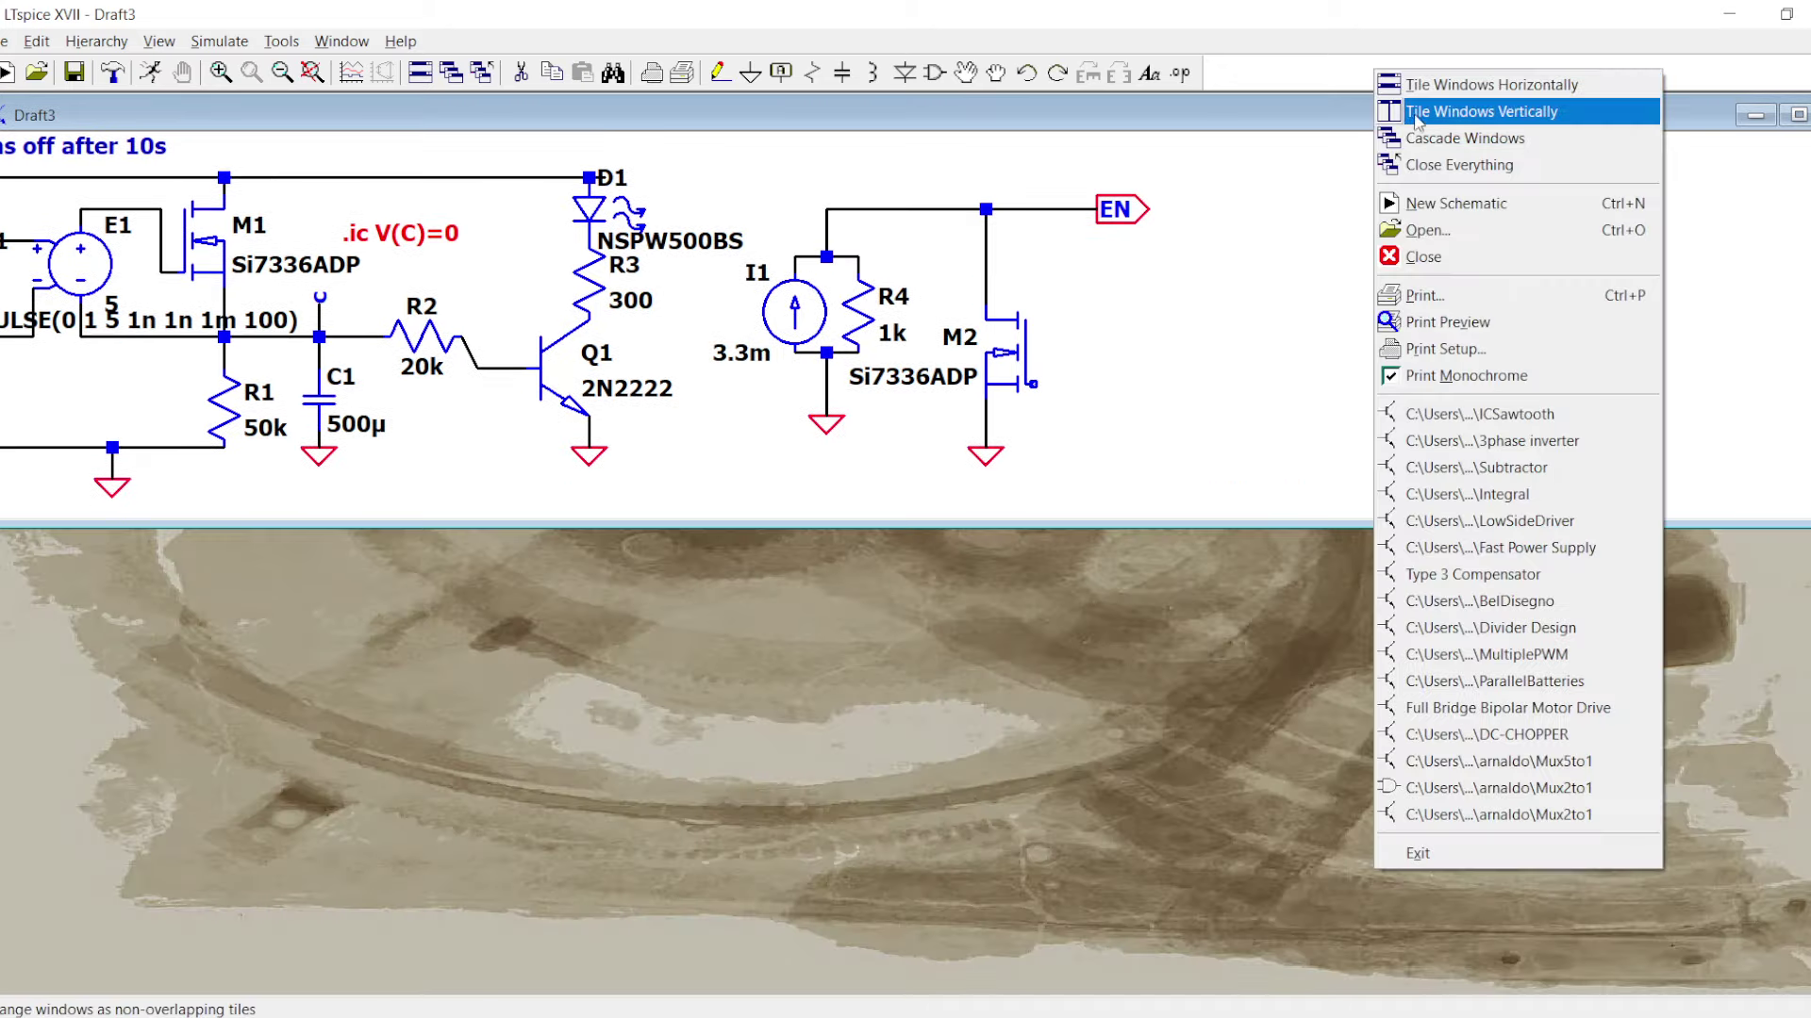
pyautogui.click(1416, 113)
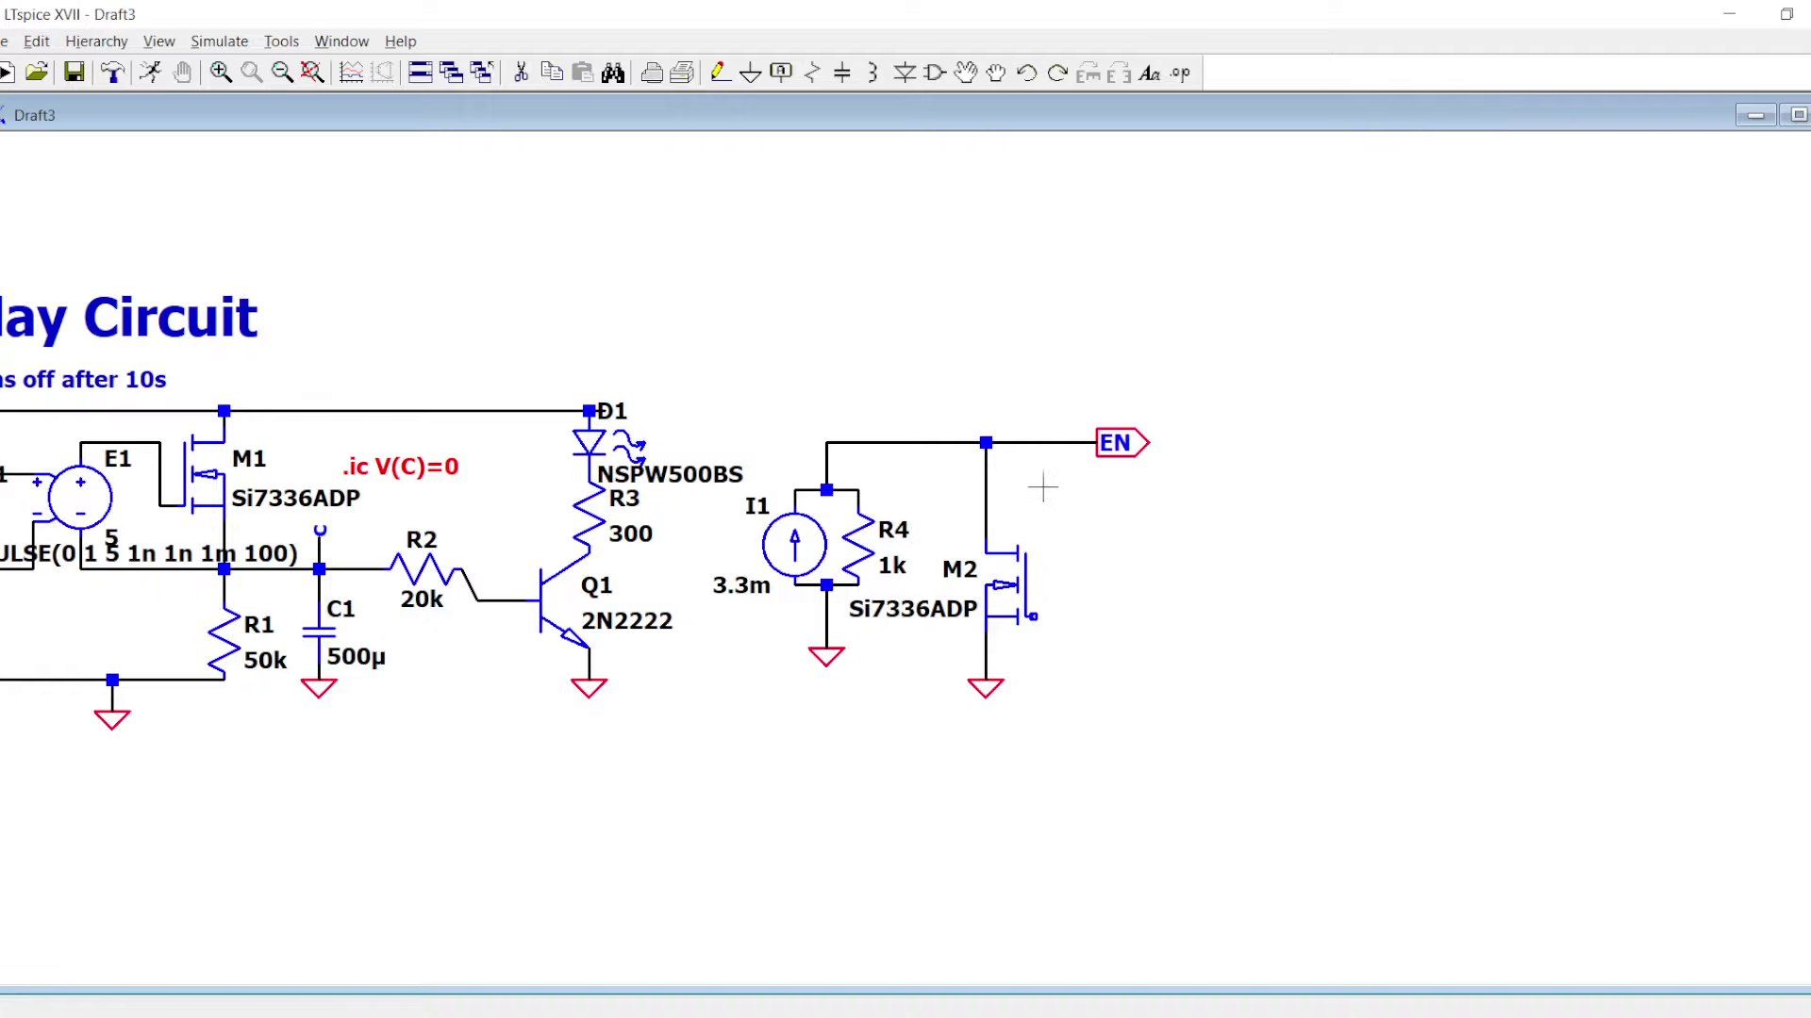
# - Place a voltage source above the EN line, between I1 and M2's drain wire
pyautogui.scroll(-2, 1047, 501)
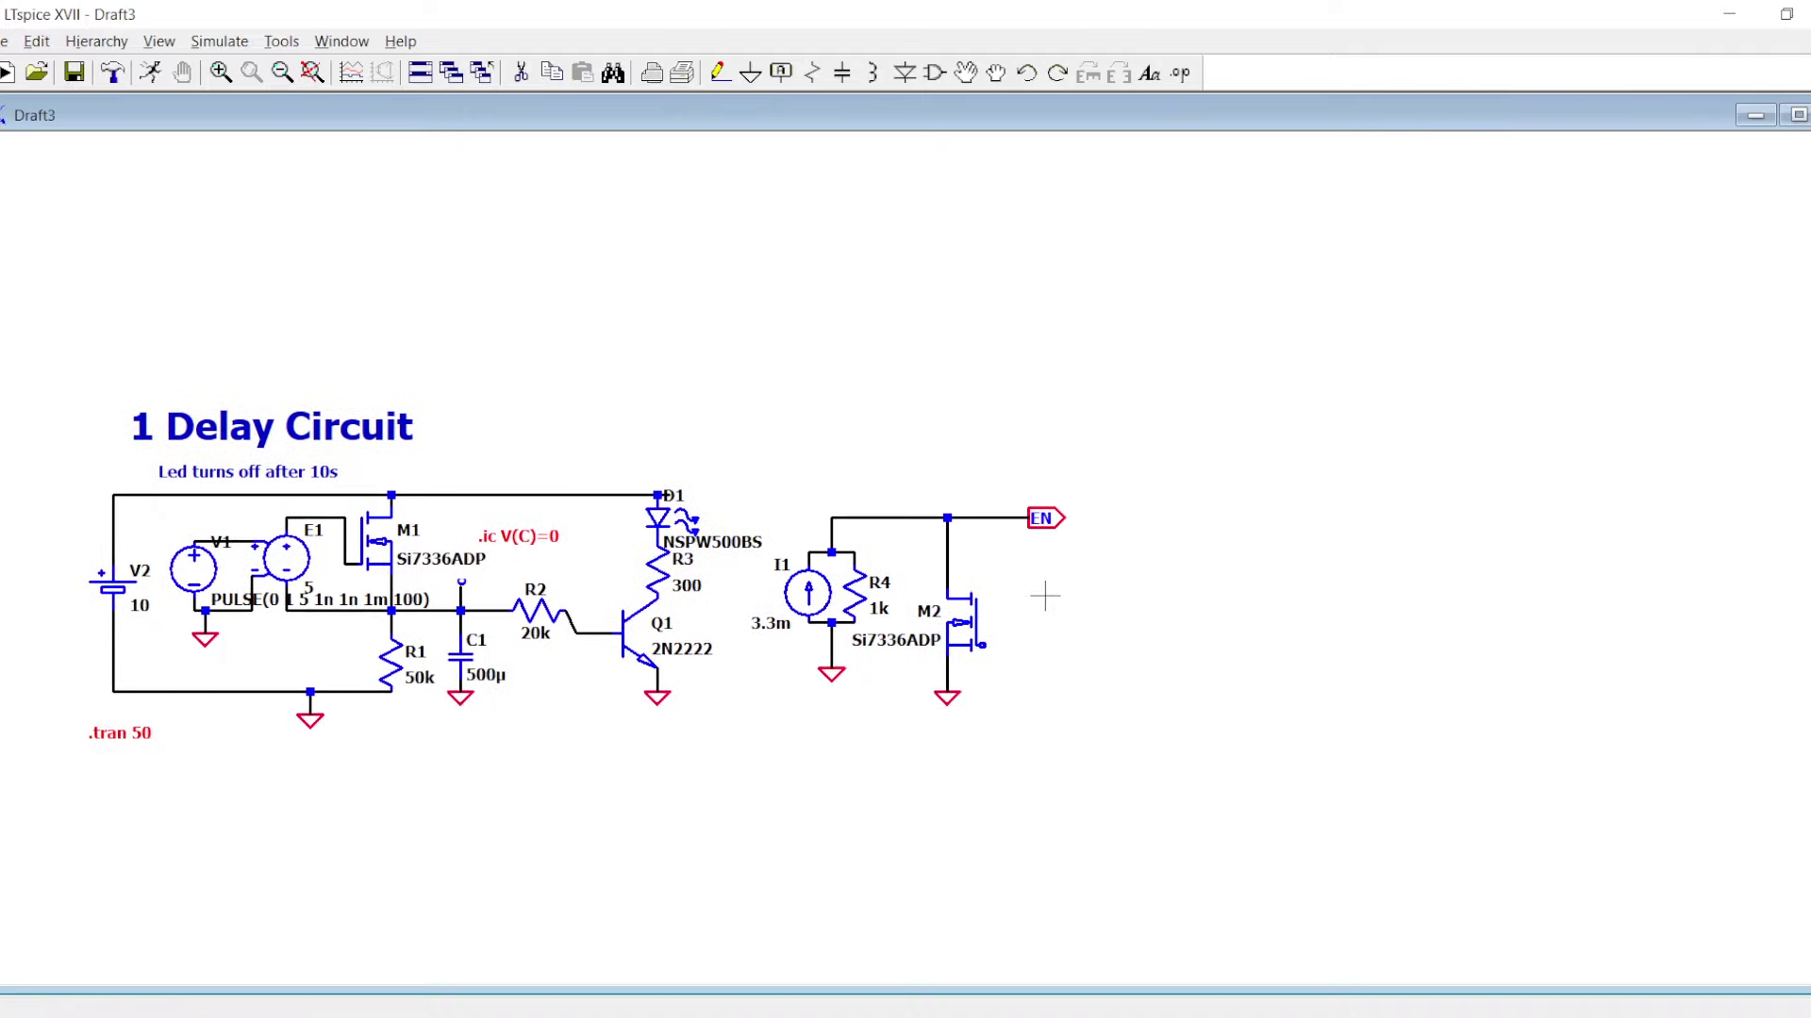
pyautogui.press('v')
pyautogui.click(934, 428)
pyautogui.press('Escape')
pyautogui.scroll(1, 953, 453)
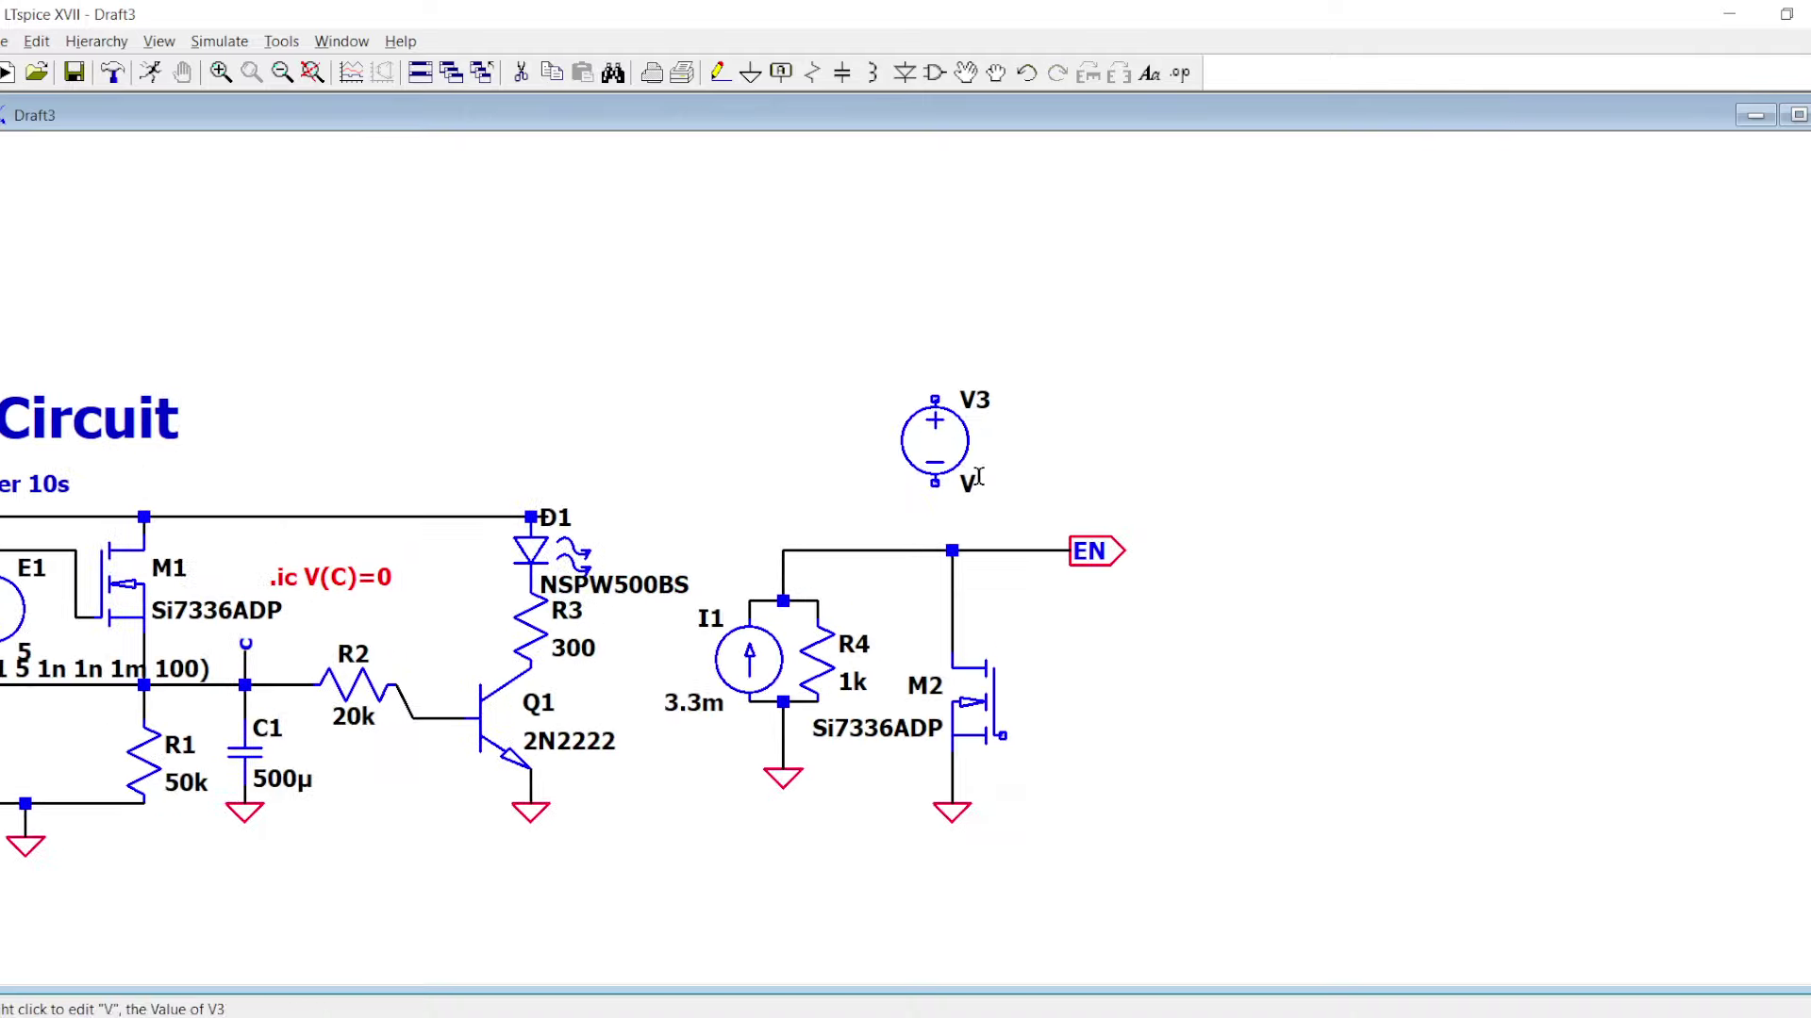
pyautogui.scroll(-1, 993, 487)
pyautogui.moveTo(993, 486); pyautogui.dragTo(977, 486)
pyautogui.hscroll(1, 1113, 651)
# - Place a mirrored op-amp to the right of M2, with its output level with and facing M2's gate
pyautogui.press('F2')
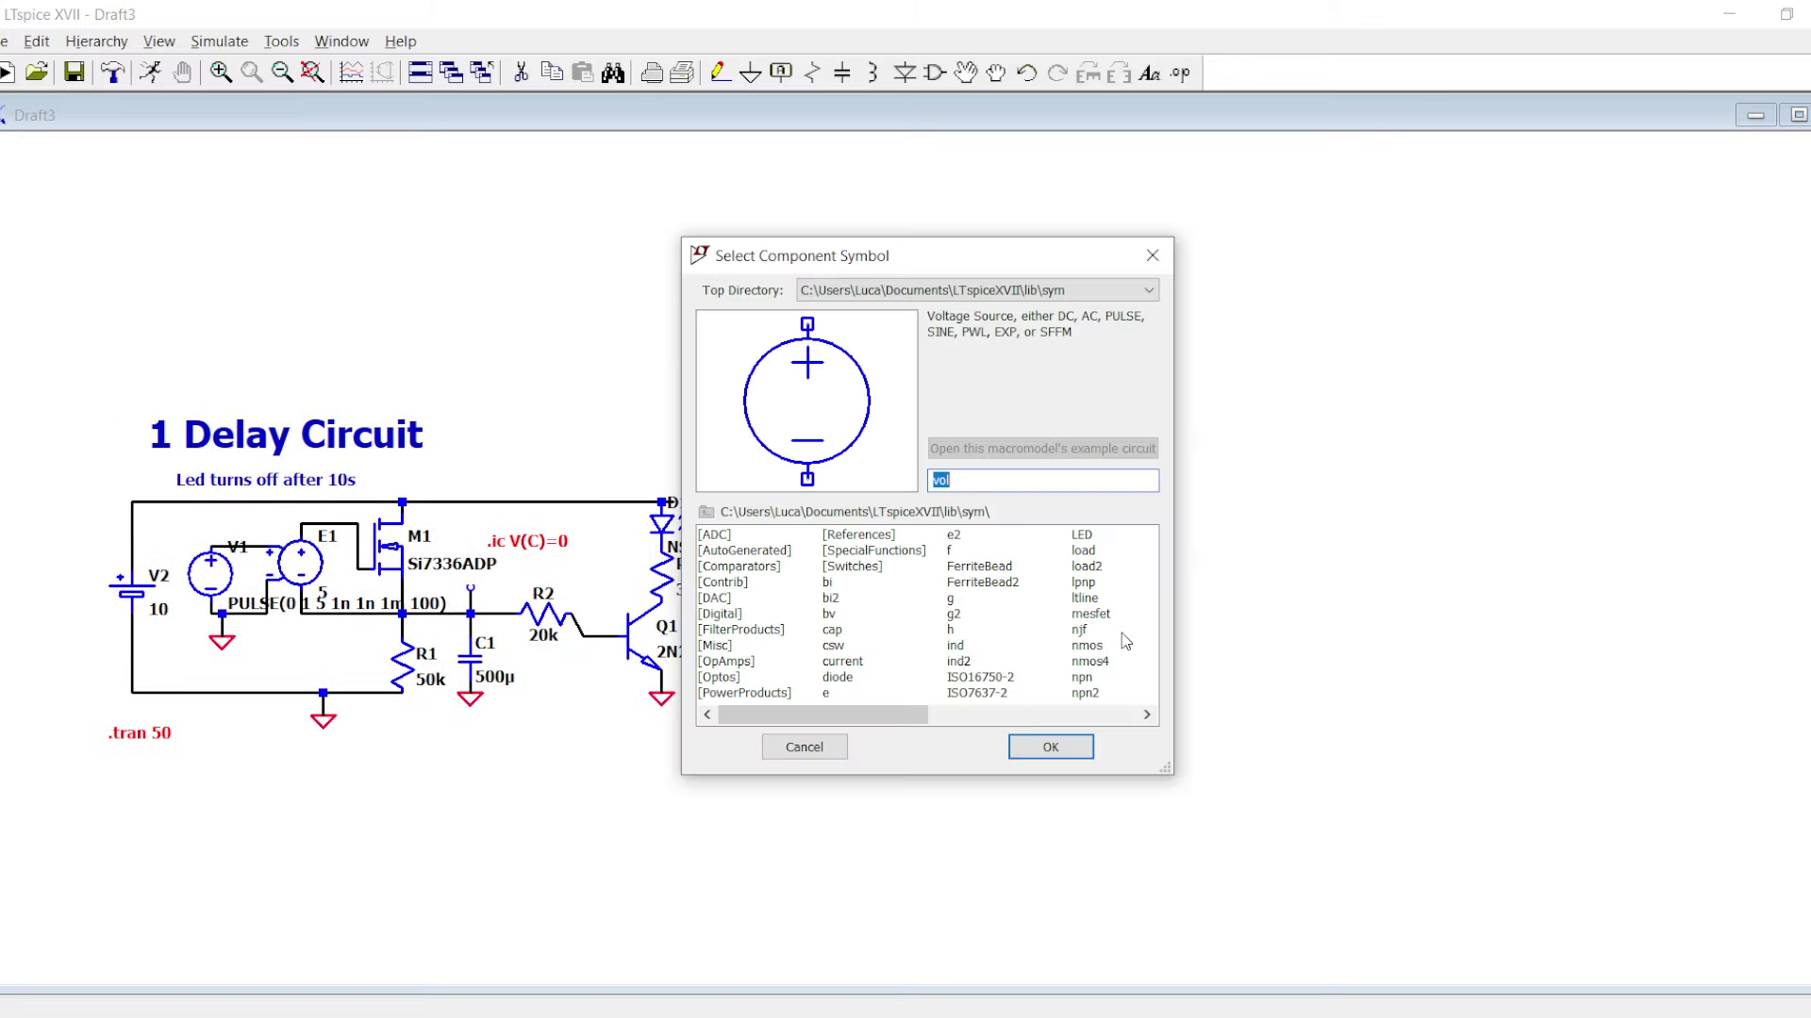
pyautogui.write('unis')
pyautogui.click(1017, 633)
pyautogui.click(1030, 740)
pyautogui.scroll(2, 1068, 667)
pyautogui.hotkey('ctrl', 'e')
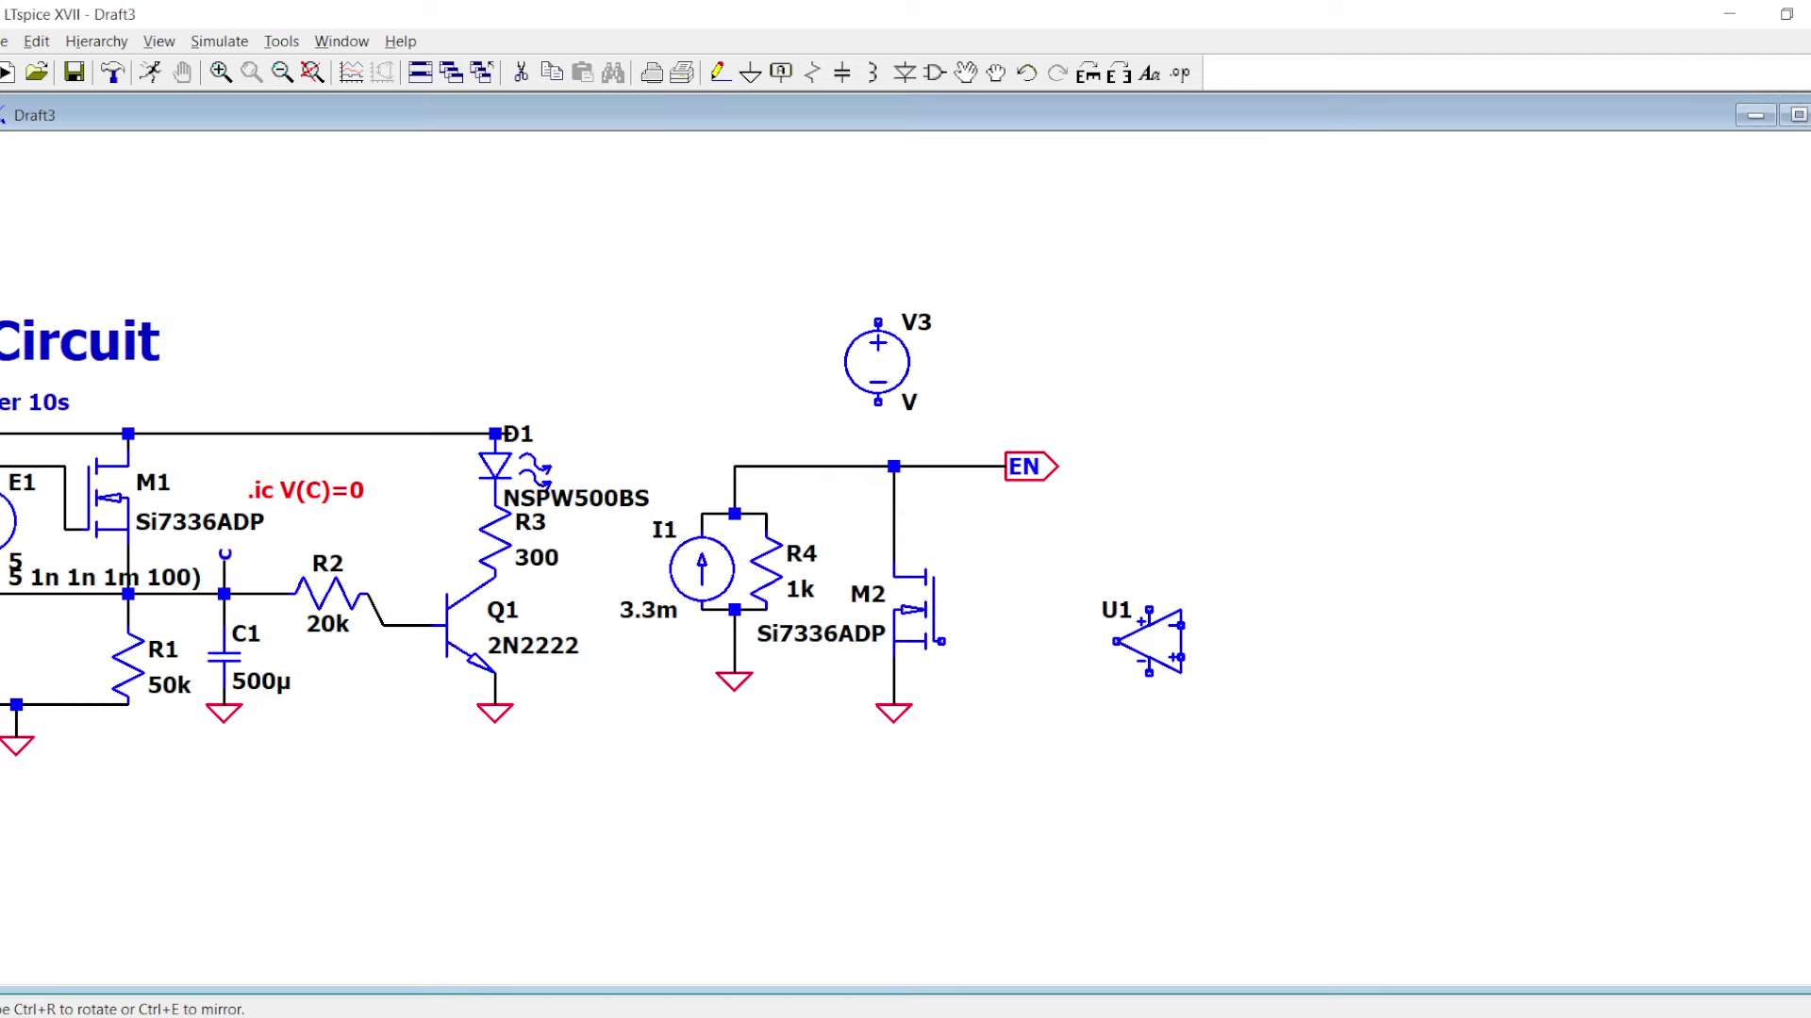
pyautogui.click(1164, 642)
pyautogui.press('Escape')
# - Wire U1's positive supply pin to V3's positive terminal
pyautogui.press('F3')
pyautogui.press('Escape')
pyautogui.press('F3')
pyautogui.click(1165, 610)
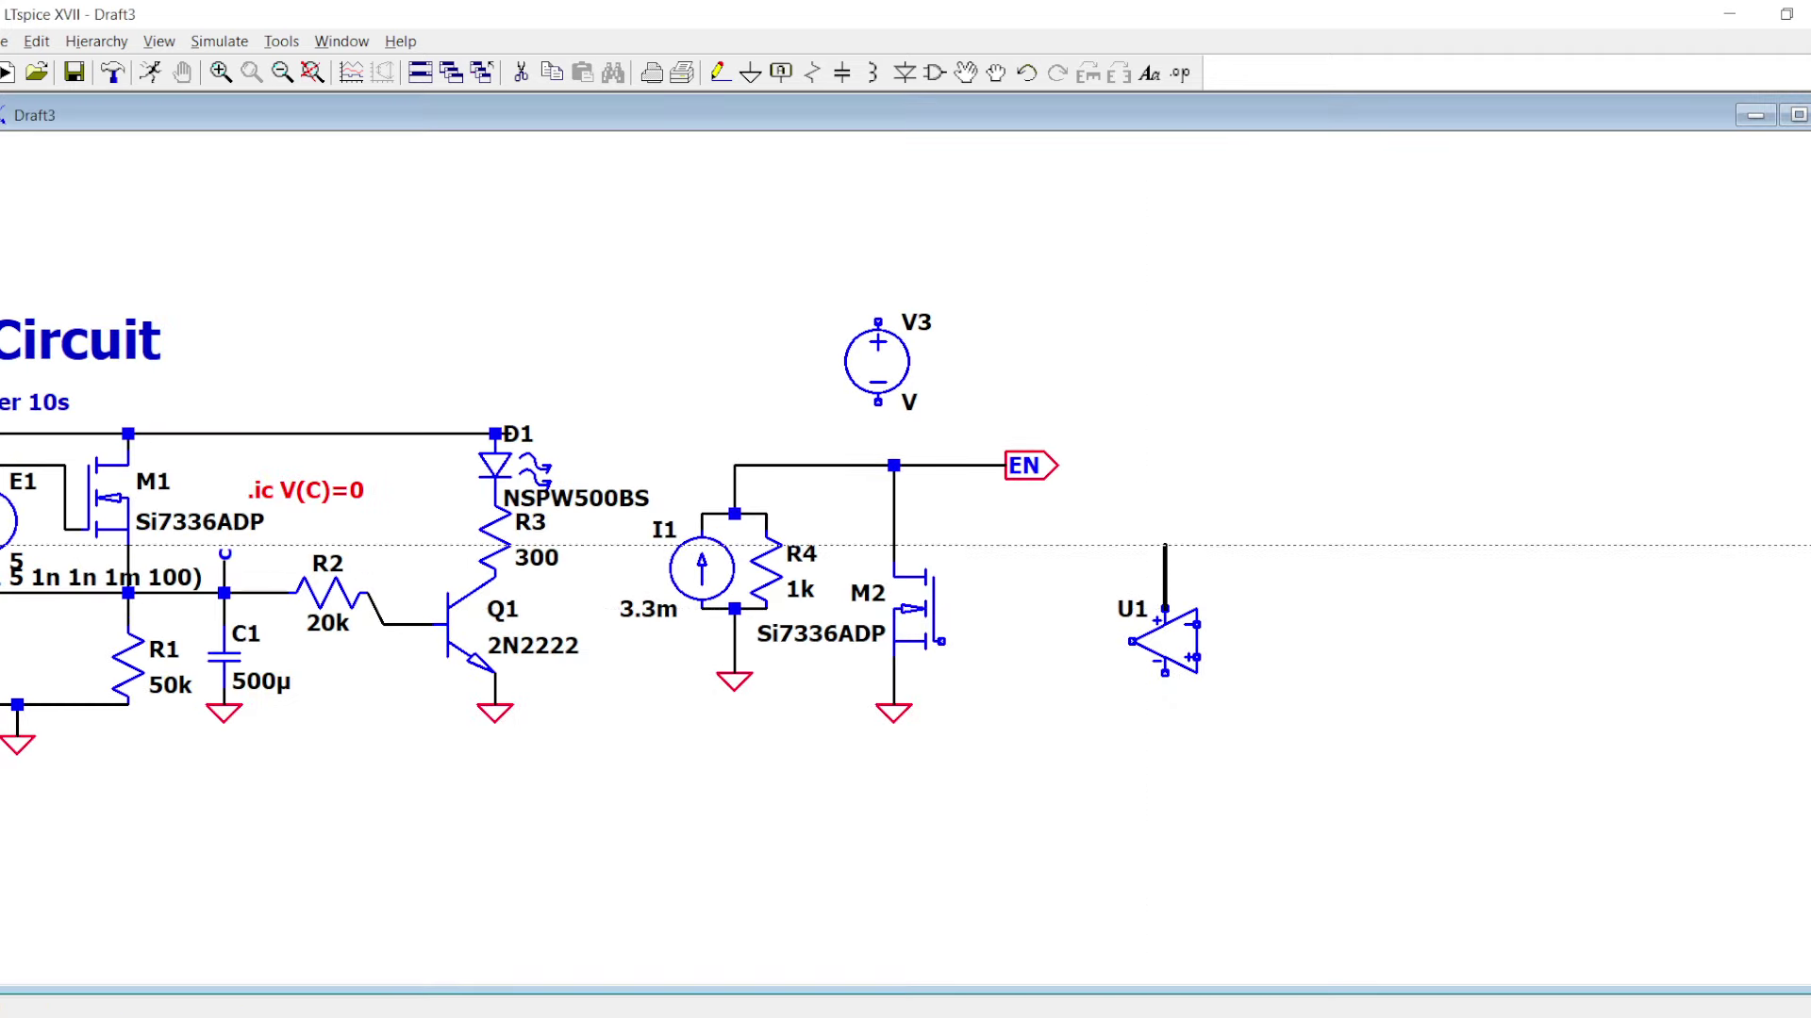
pyautogui.click(1100, 305)
pyautogui.click(878, 305)
pyautogui.click(878, 323)
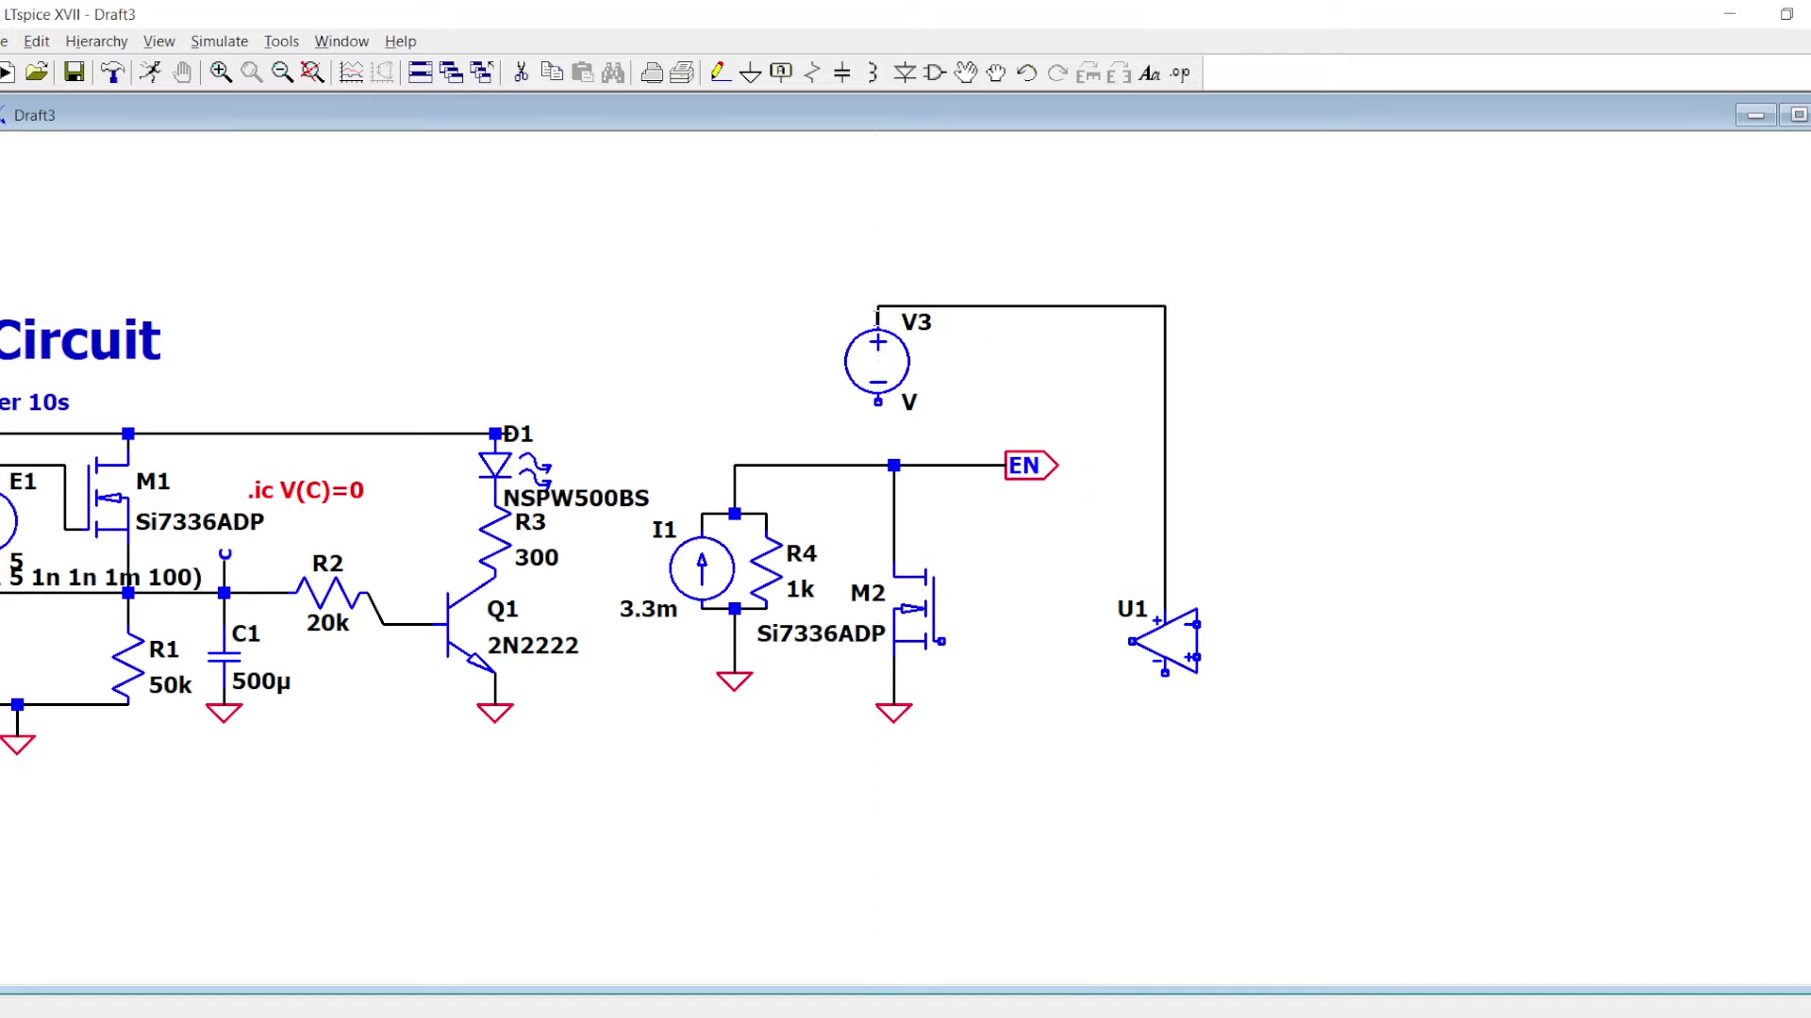
# - Ground V3's negative terminal and set V3 to 10 V
pyautogui.press('g')
pyautogui.click(877, 405)
pyautogui.press('Escape')
pyautogui.rightClick(911, 406)
pyautogui.write('10')
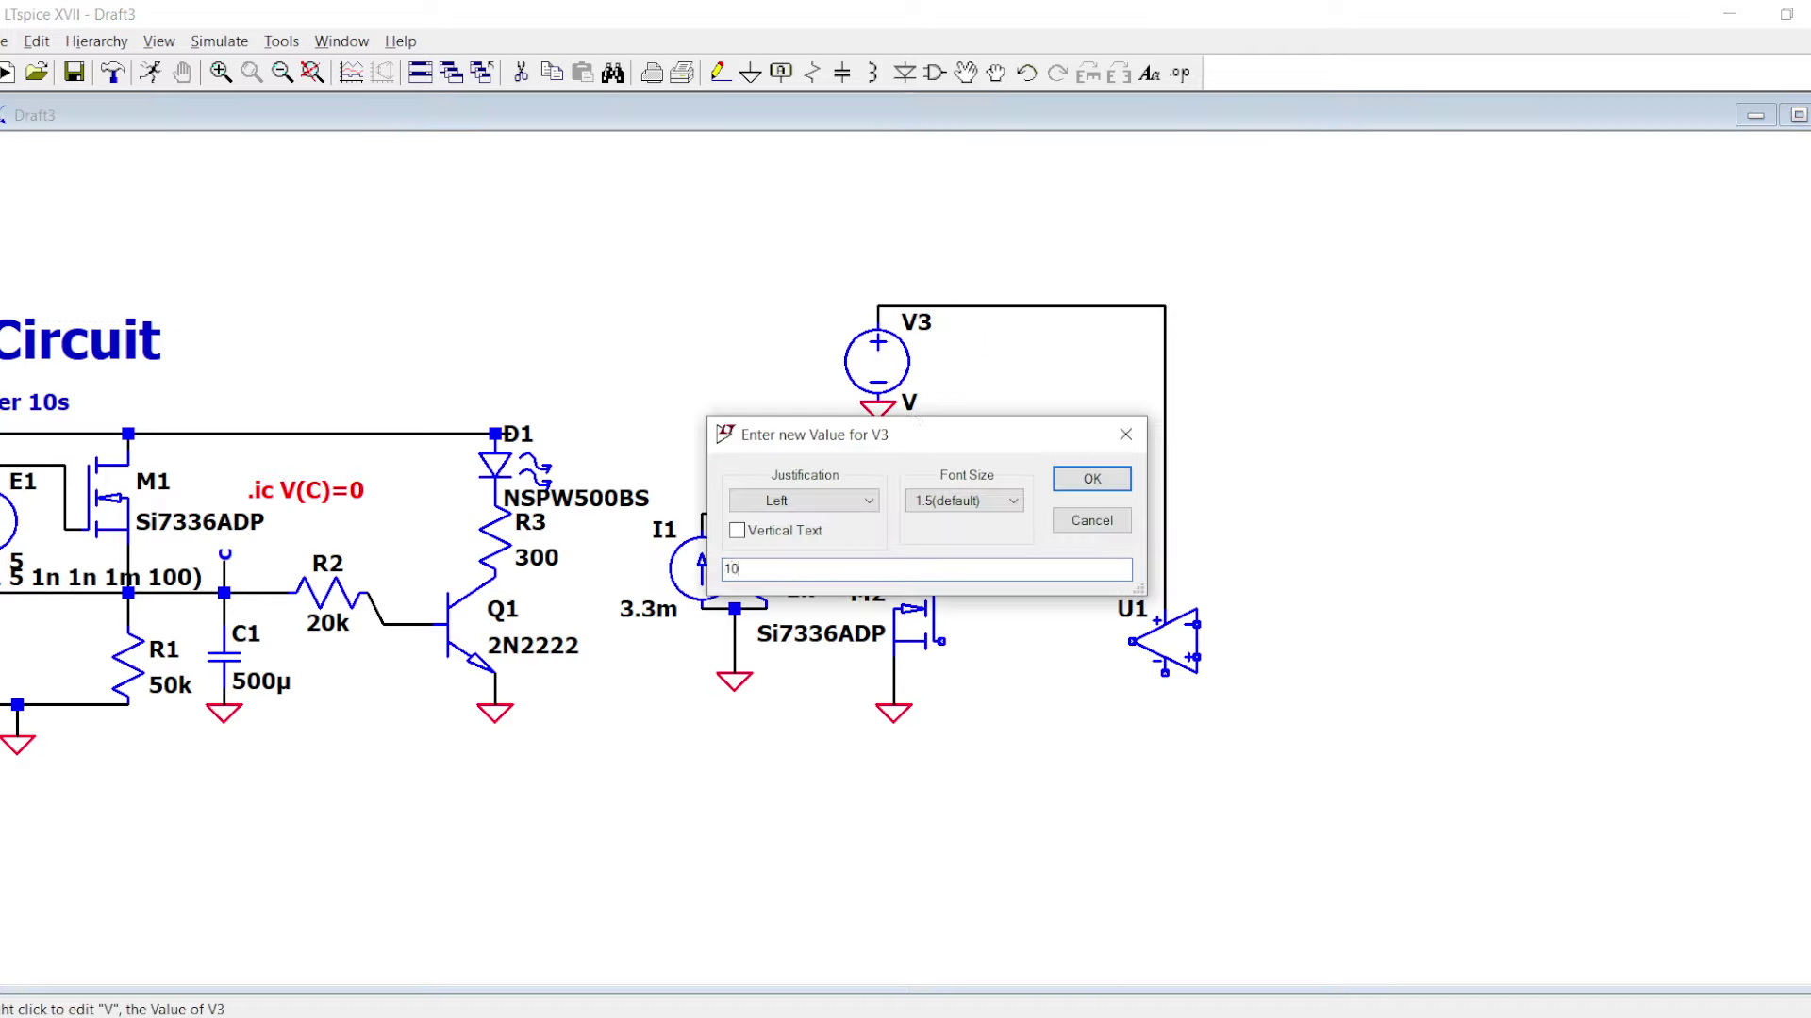
pyautogui.press('Return')
# - Place a capacitor below and to the right of U1, and a resistor farther right of it
pyautogui.press('c')
pyautogui.click(1308, 702)
pyautogui.click(1435, 642)
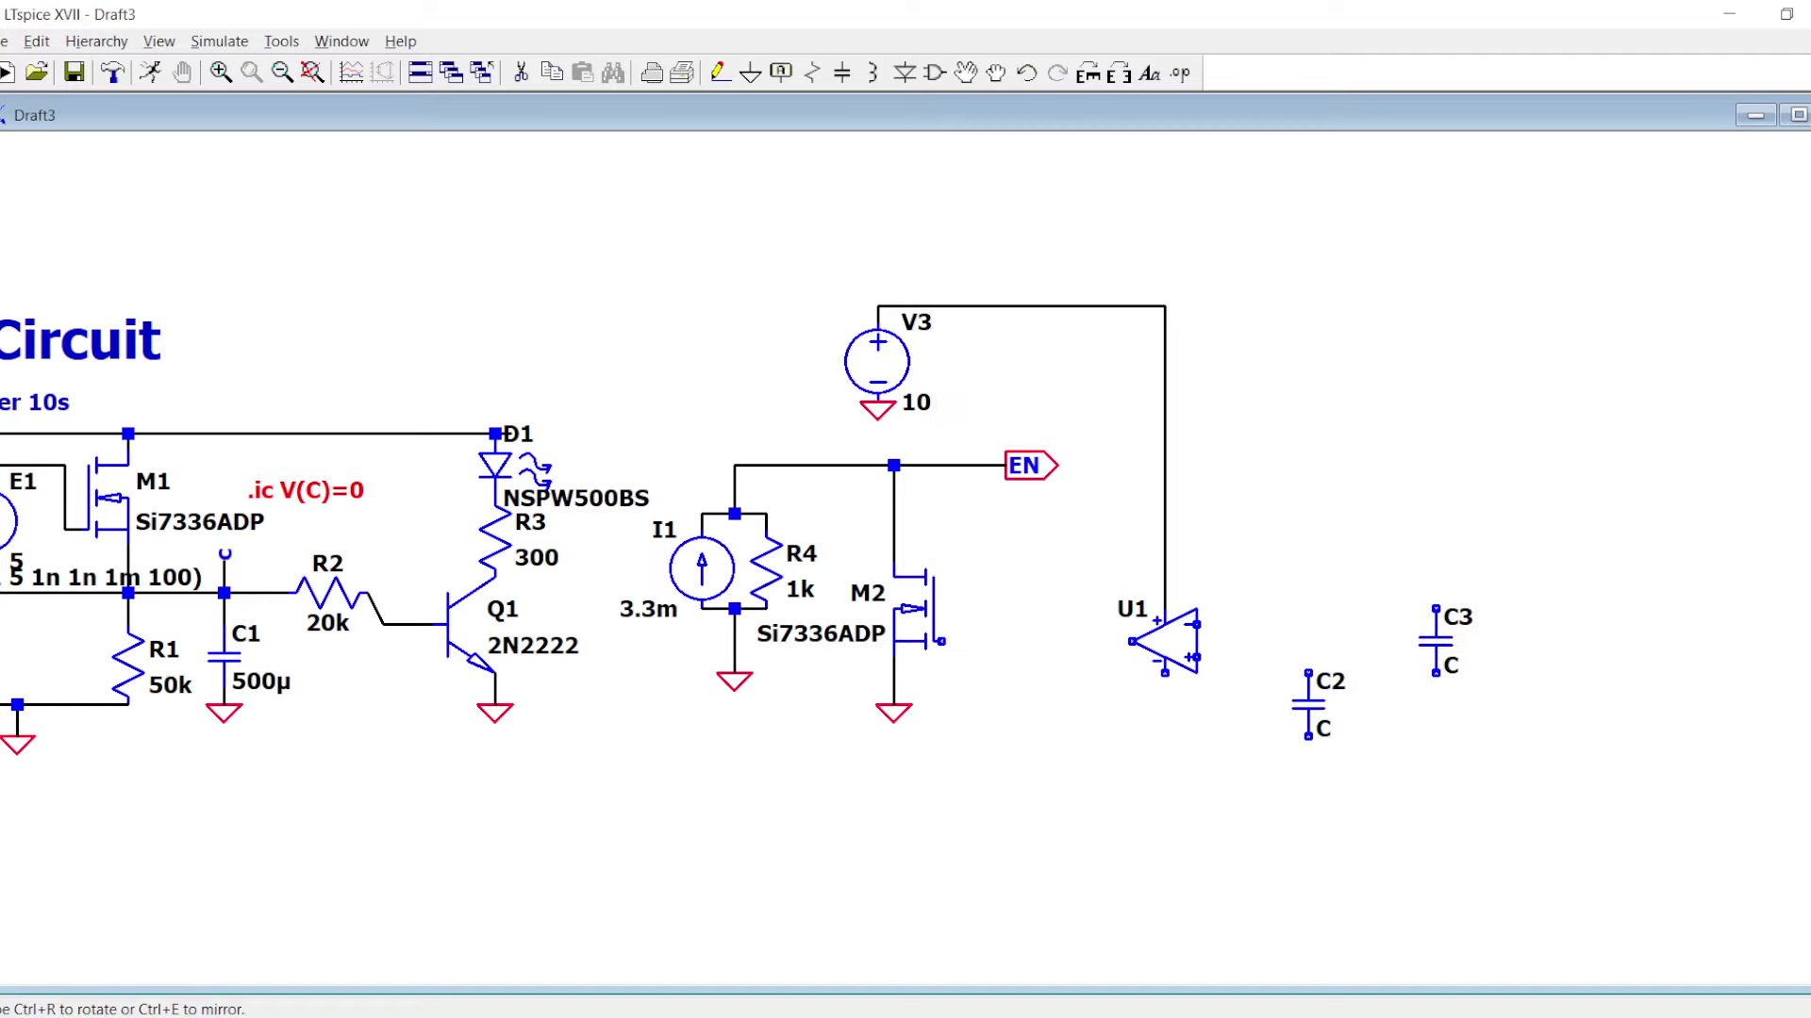
pyautogui.press('r')
pyautogui.click(1436, 641)
pyautogui.press('Escape')
# - Wire U1's non-inverting input to C2's upper terminal
pyautogui.click(1196, 658)
pyautogui.click(1308, 672)
pyautogui.press('Escape')
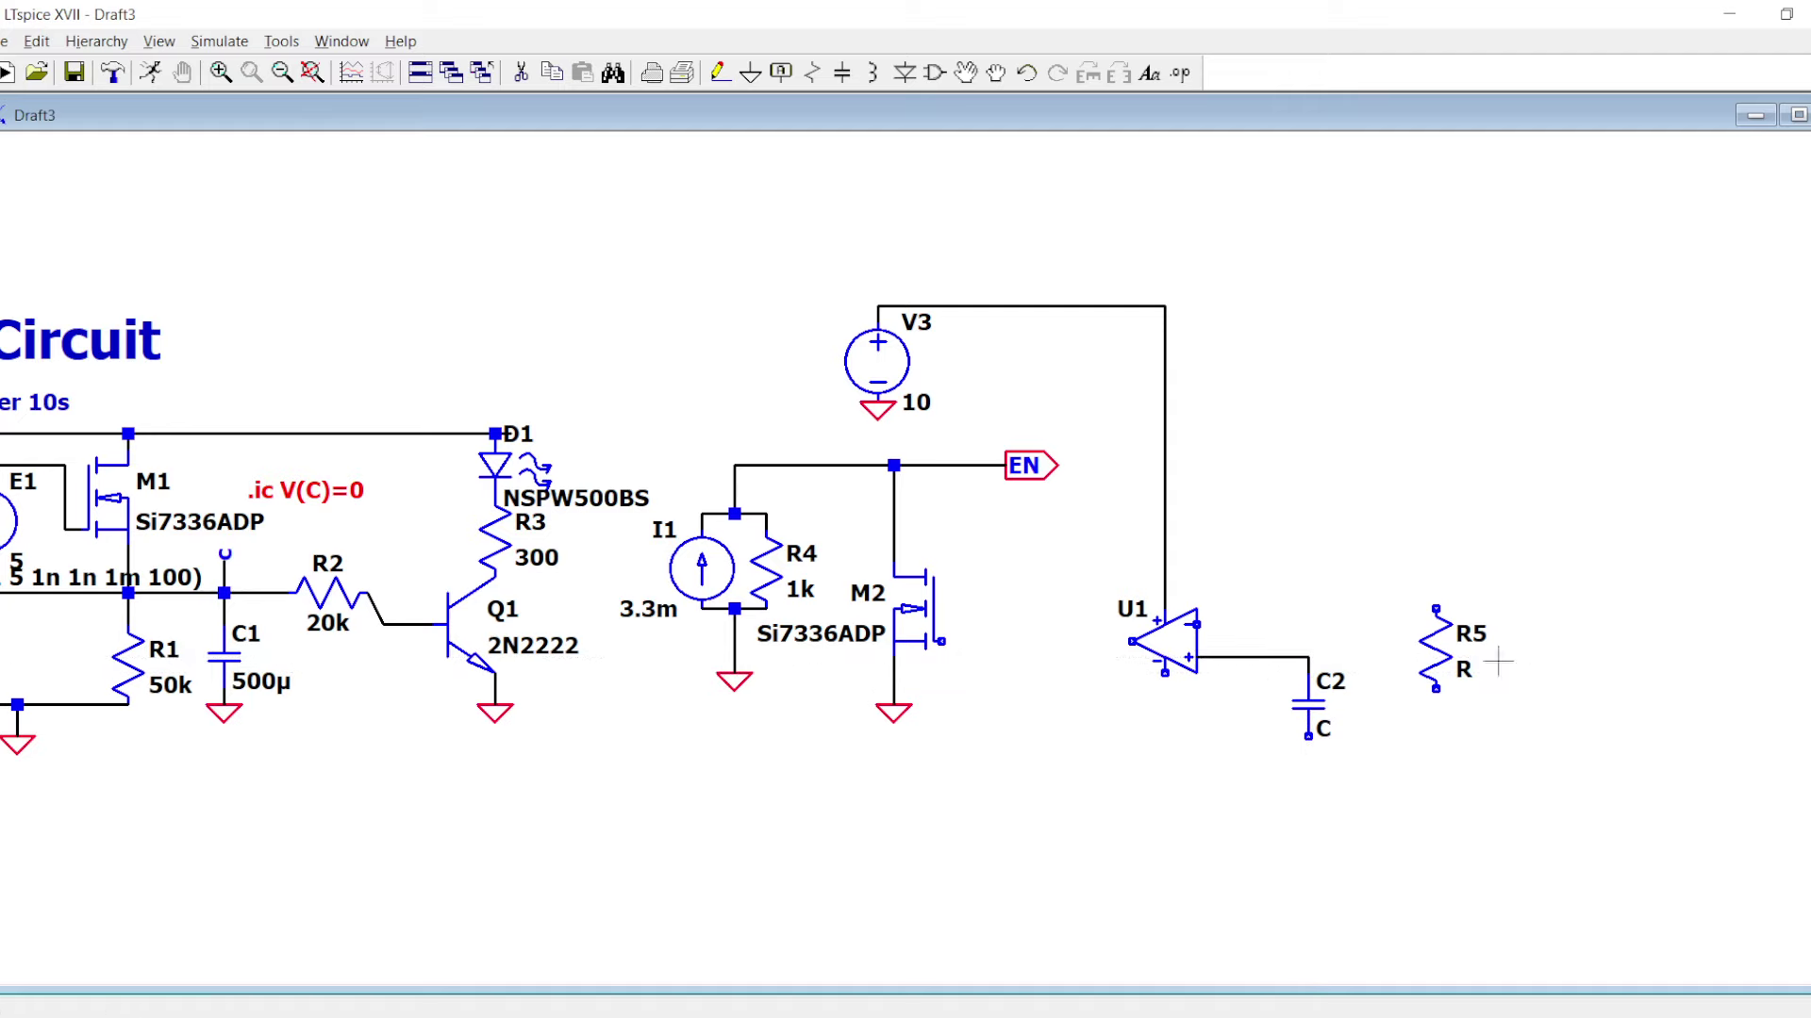
# - Run a wire down from U1's negative supply pin and ground it
pyautogui.press('F3')
pyautogui.click(1165, 672)
pyautogui.click(1164, 722)
pyautogui.press('g')
pyautogui.click(1164, 722)
pyautogui.press('Escape')
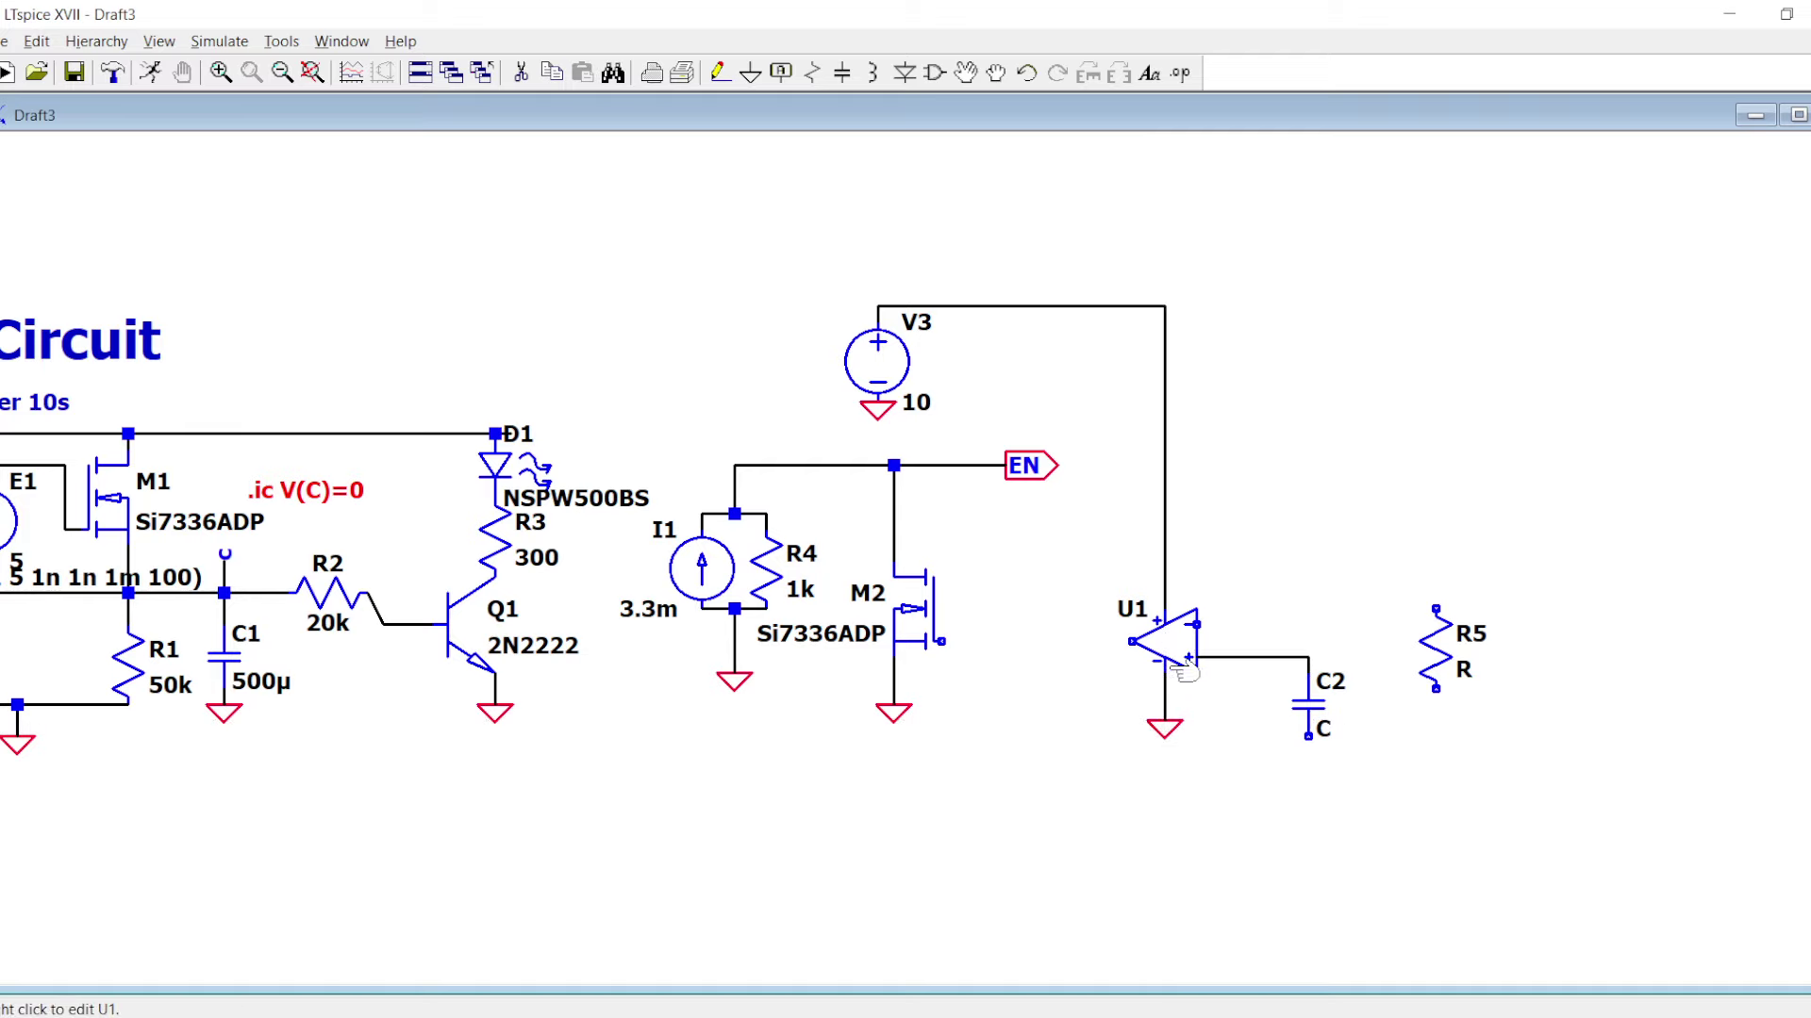
# - Place two PNP transistors above C2 and R5, mirrored so that their bases face each other and their emitters point up
pyautogui.press('F2')
pyautogui.write('pnp')
pyautogui.press('Return')
pyautogui.hotkey('ctrl', 'r')
pyautogui.hotkey('ctrl', 'r')
pyautogui.hotkey('ctrl', 'e')
pyautogui.hotkey('ctrl', 'e')
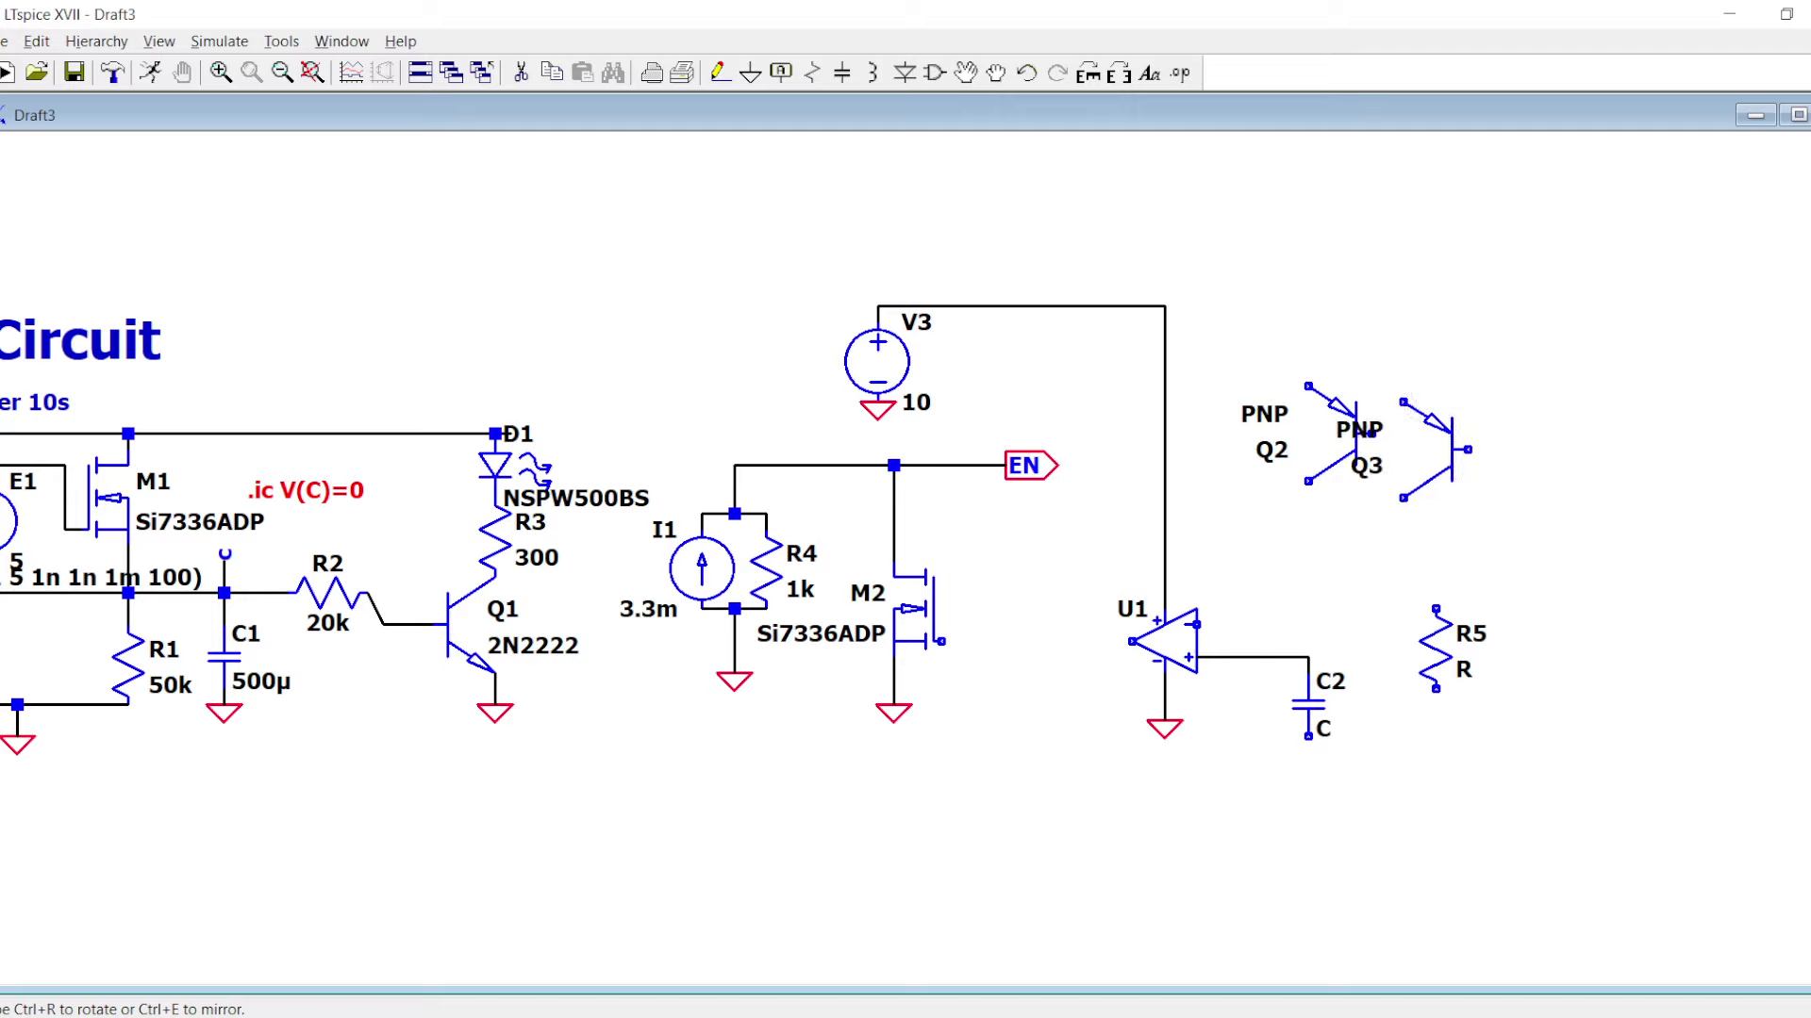
pyautogui.hotkey('ctrl', 'e')
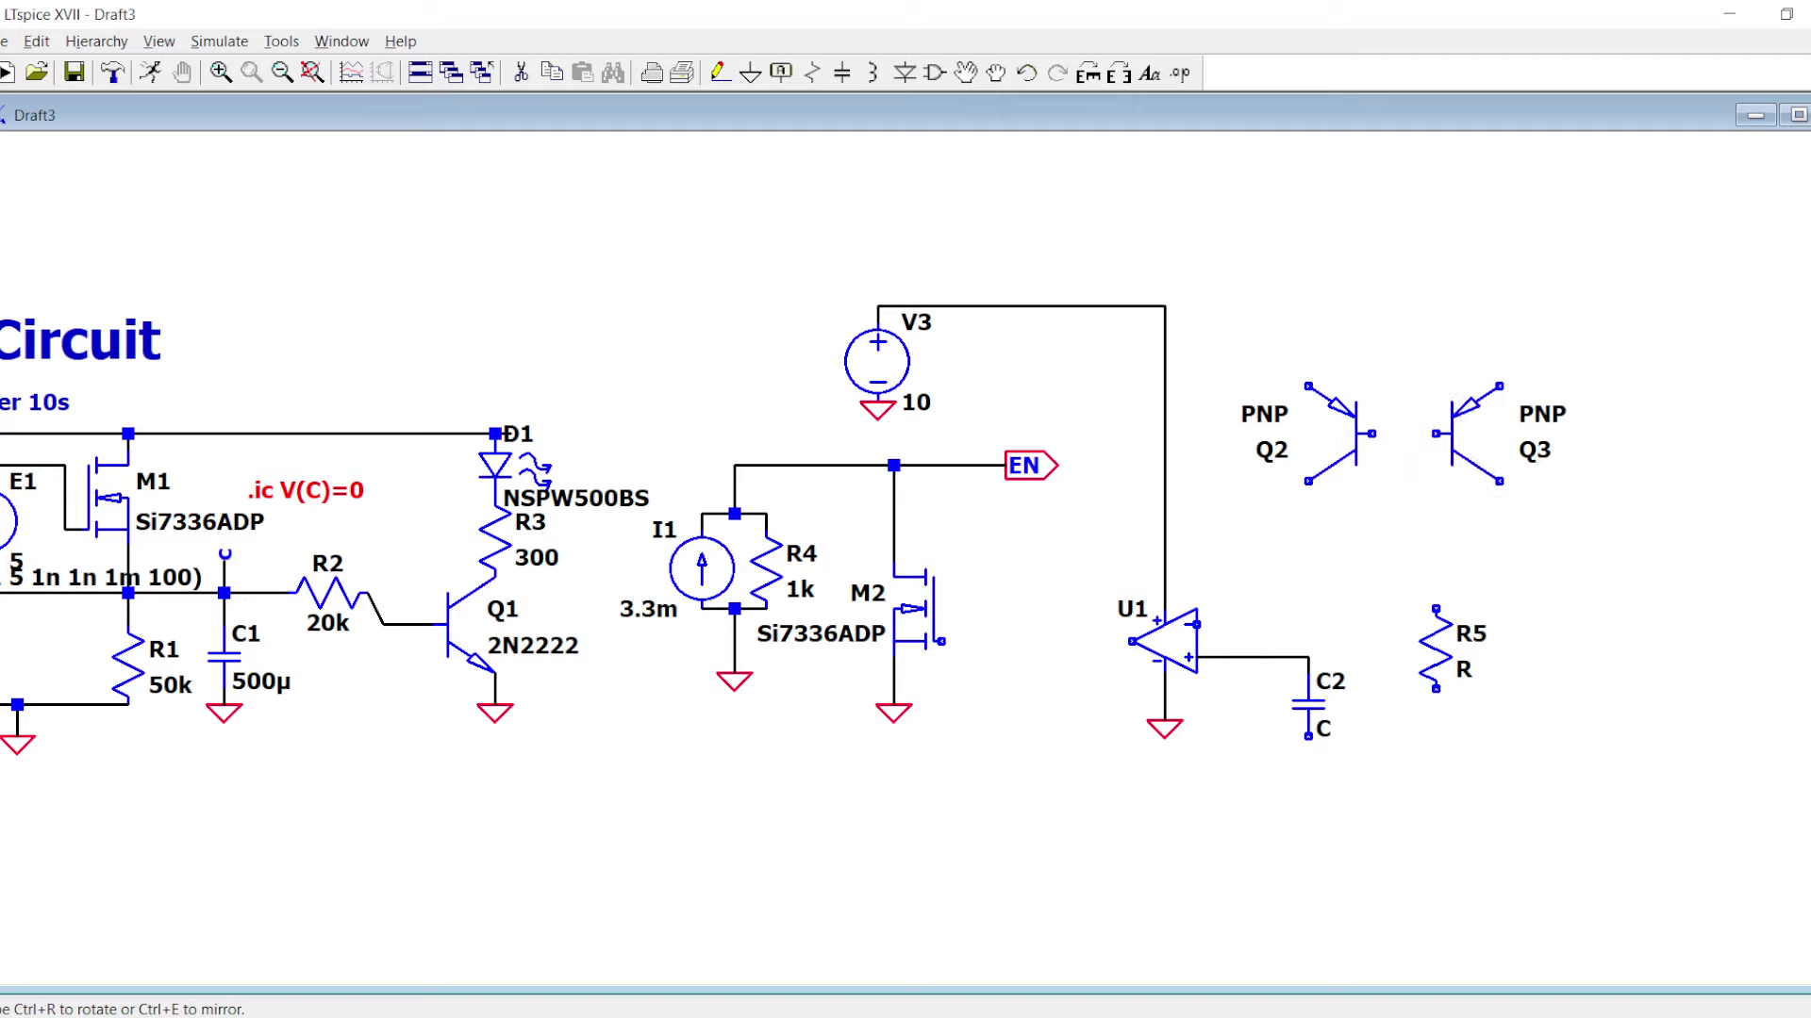
pyautogui.click(1466, 434)
pyautogui.press('Escape')
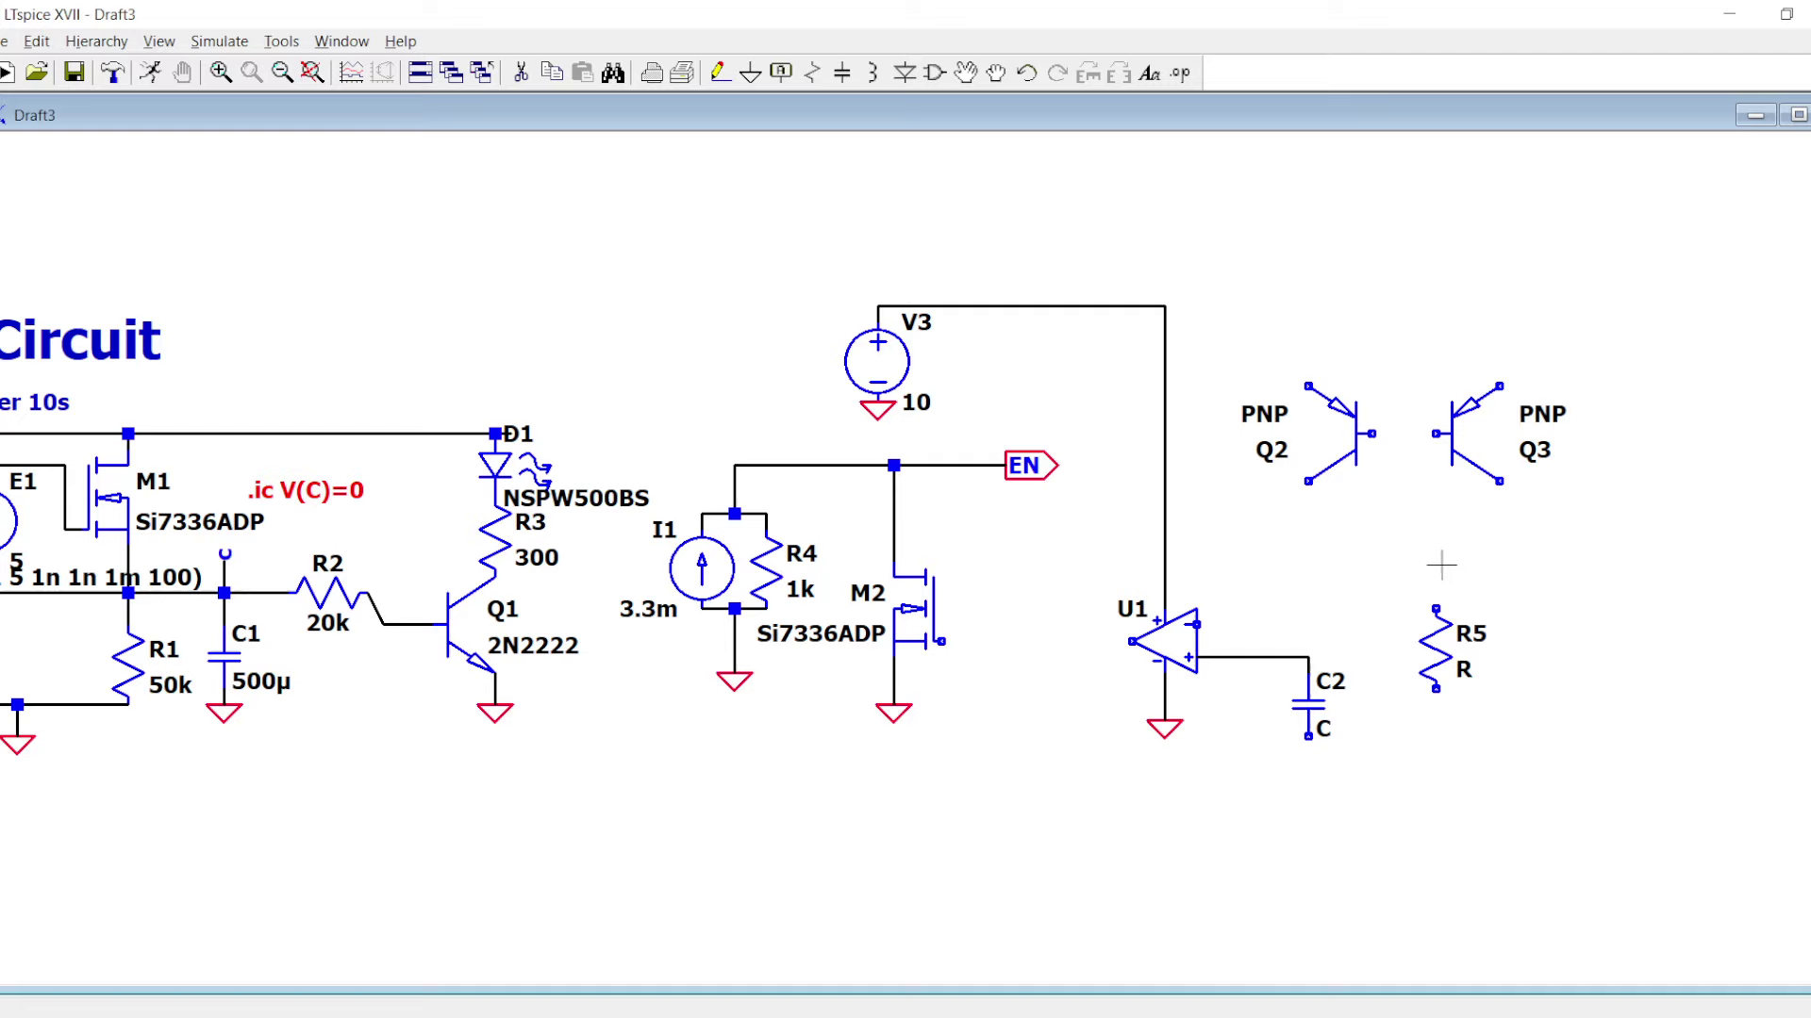
# - Move R5 directly below Q3's collector and wire the bases of Q2 and Q3 together
pyautogui.moveTo(1435, 624); pyautogui.dragTo(1500, 657)
pyautogui.press('F3')
pyautogui.click(1372, 434)
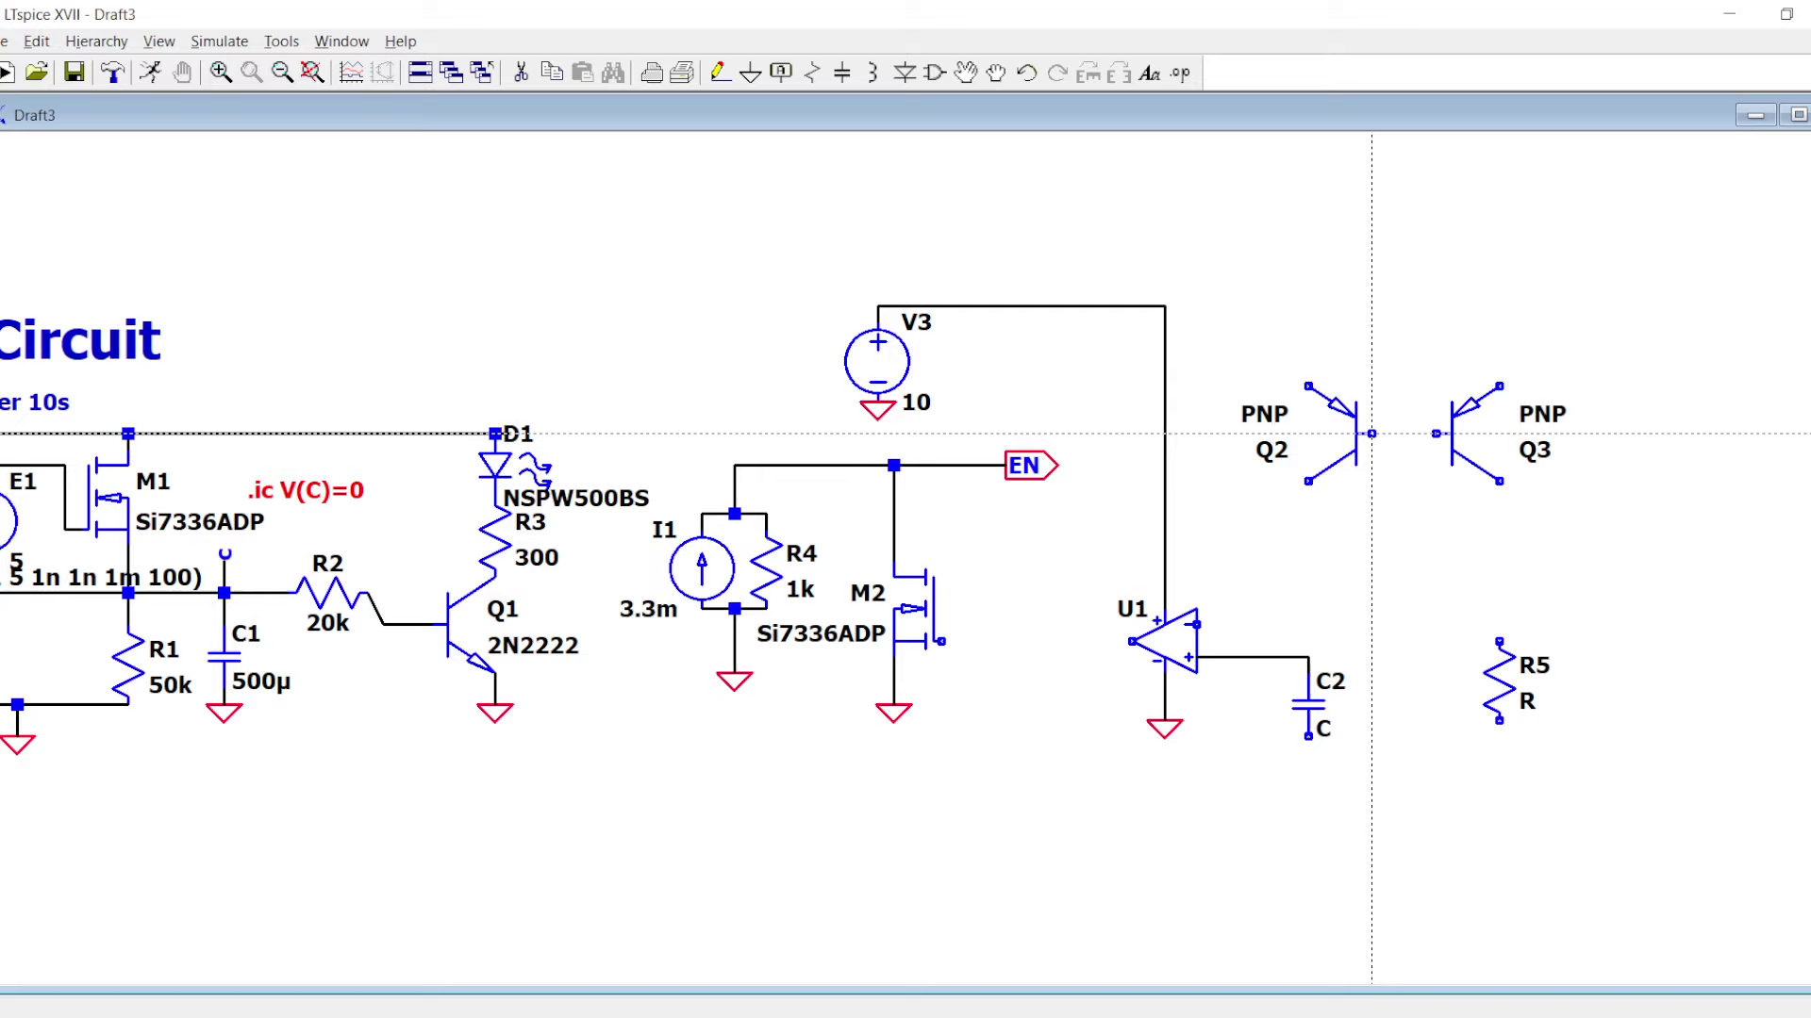
pyautogui.click(1435, 434)
# - Wire the emitters of Q2 and Q3 to V3's supply line, and tie their common bases to Q3's extended collector
pyautogui.click(1308, 514)
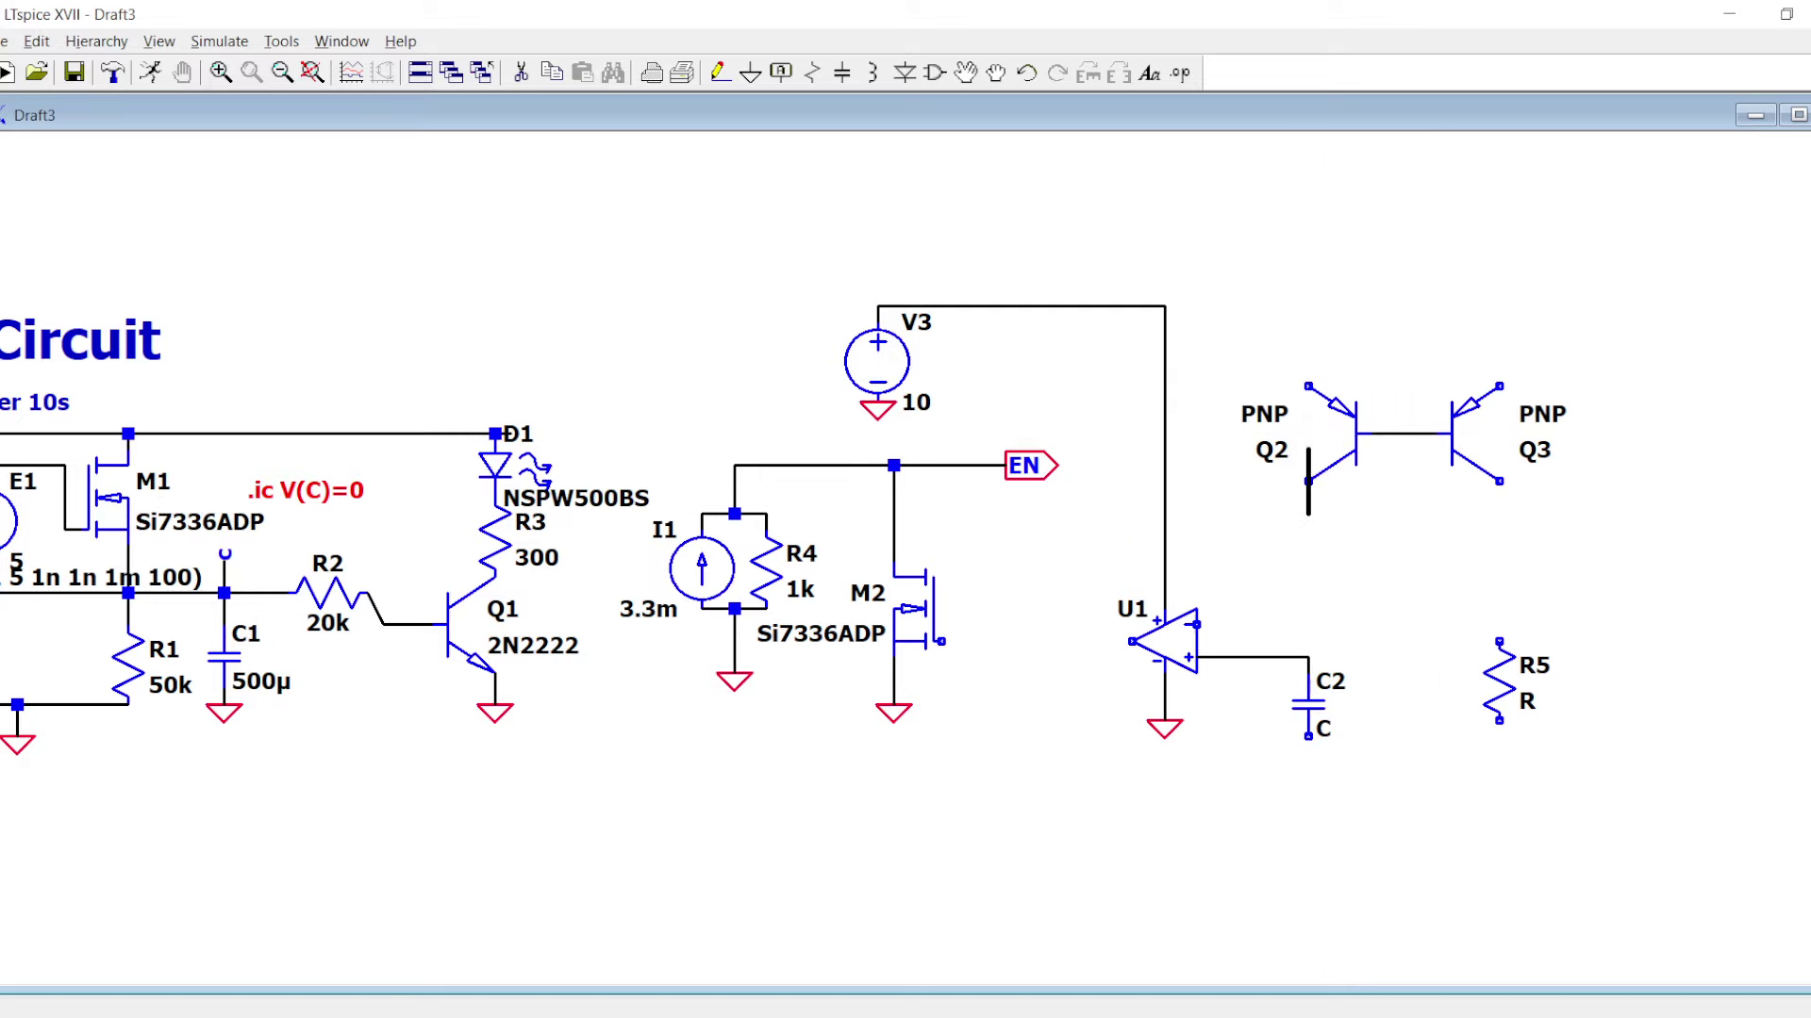
pyautogui.click(1308, 305)
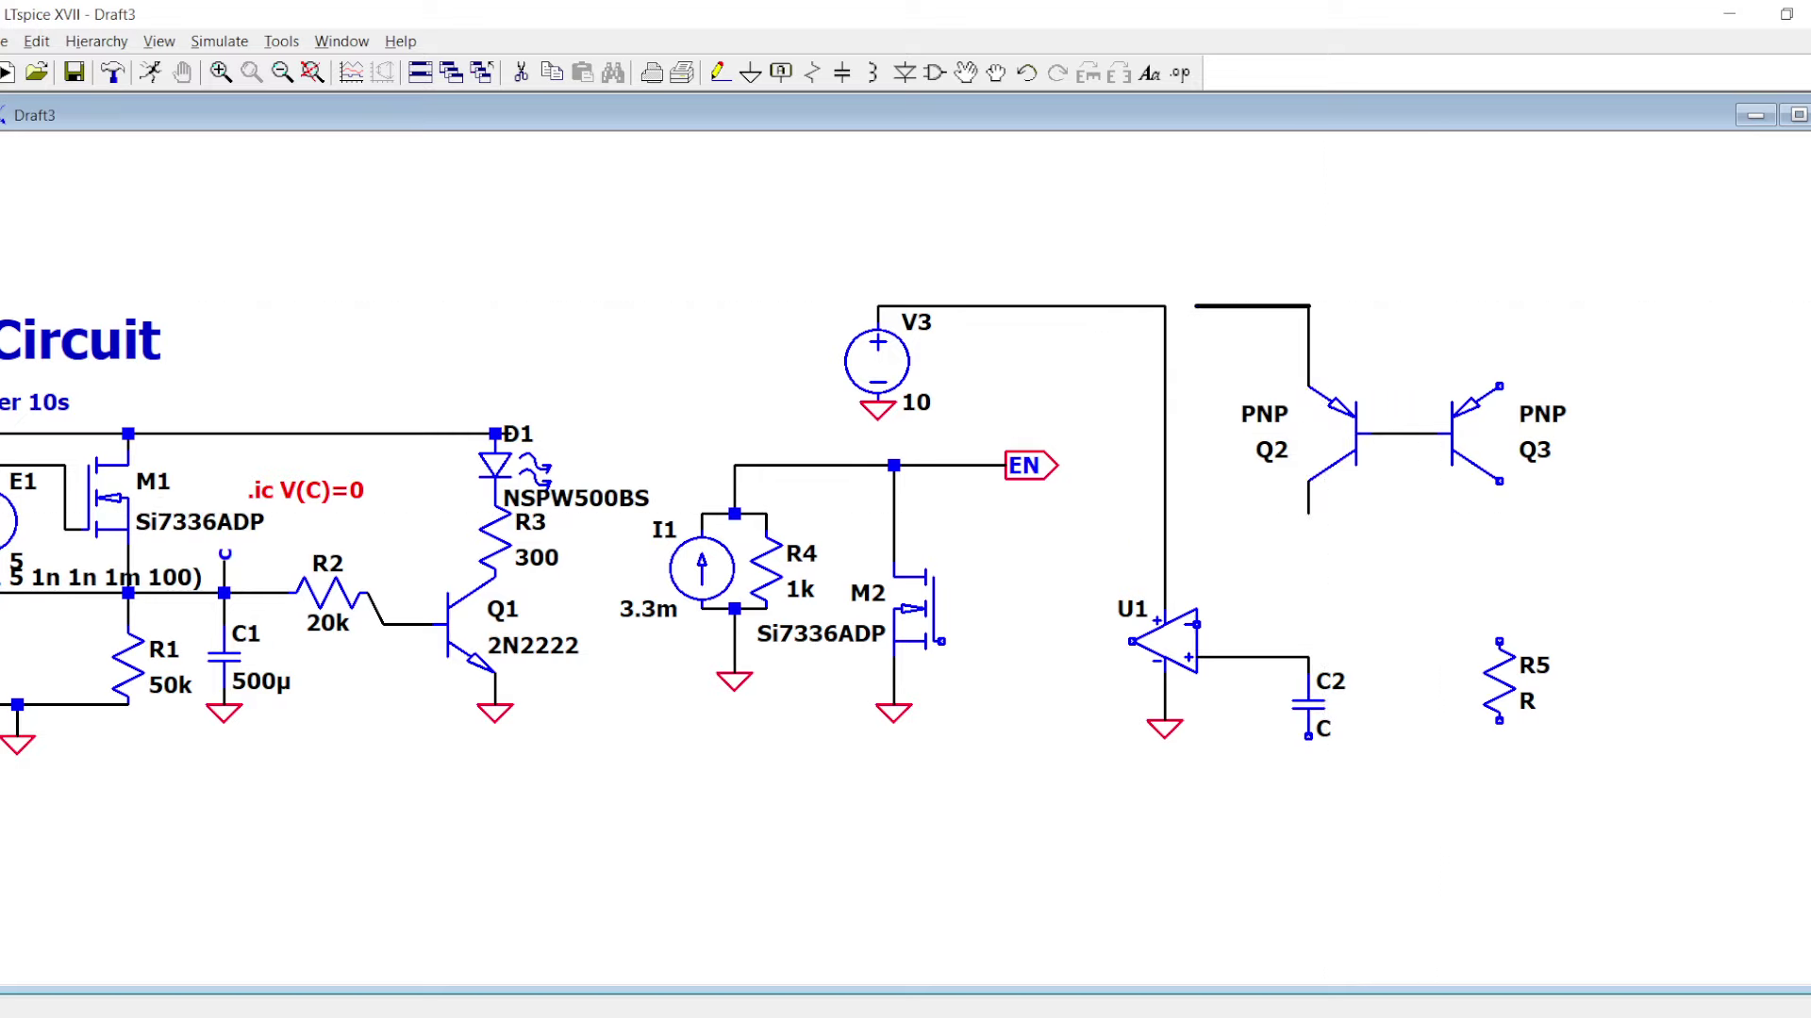
pyautogui.click(1164, 305)
pyautogui.click(1292, 306)
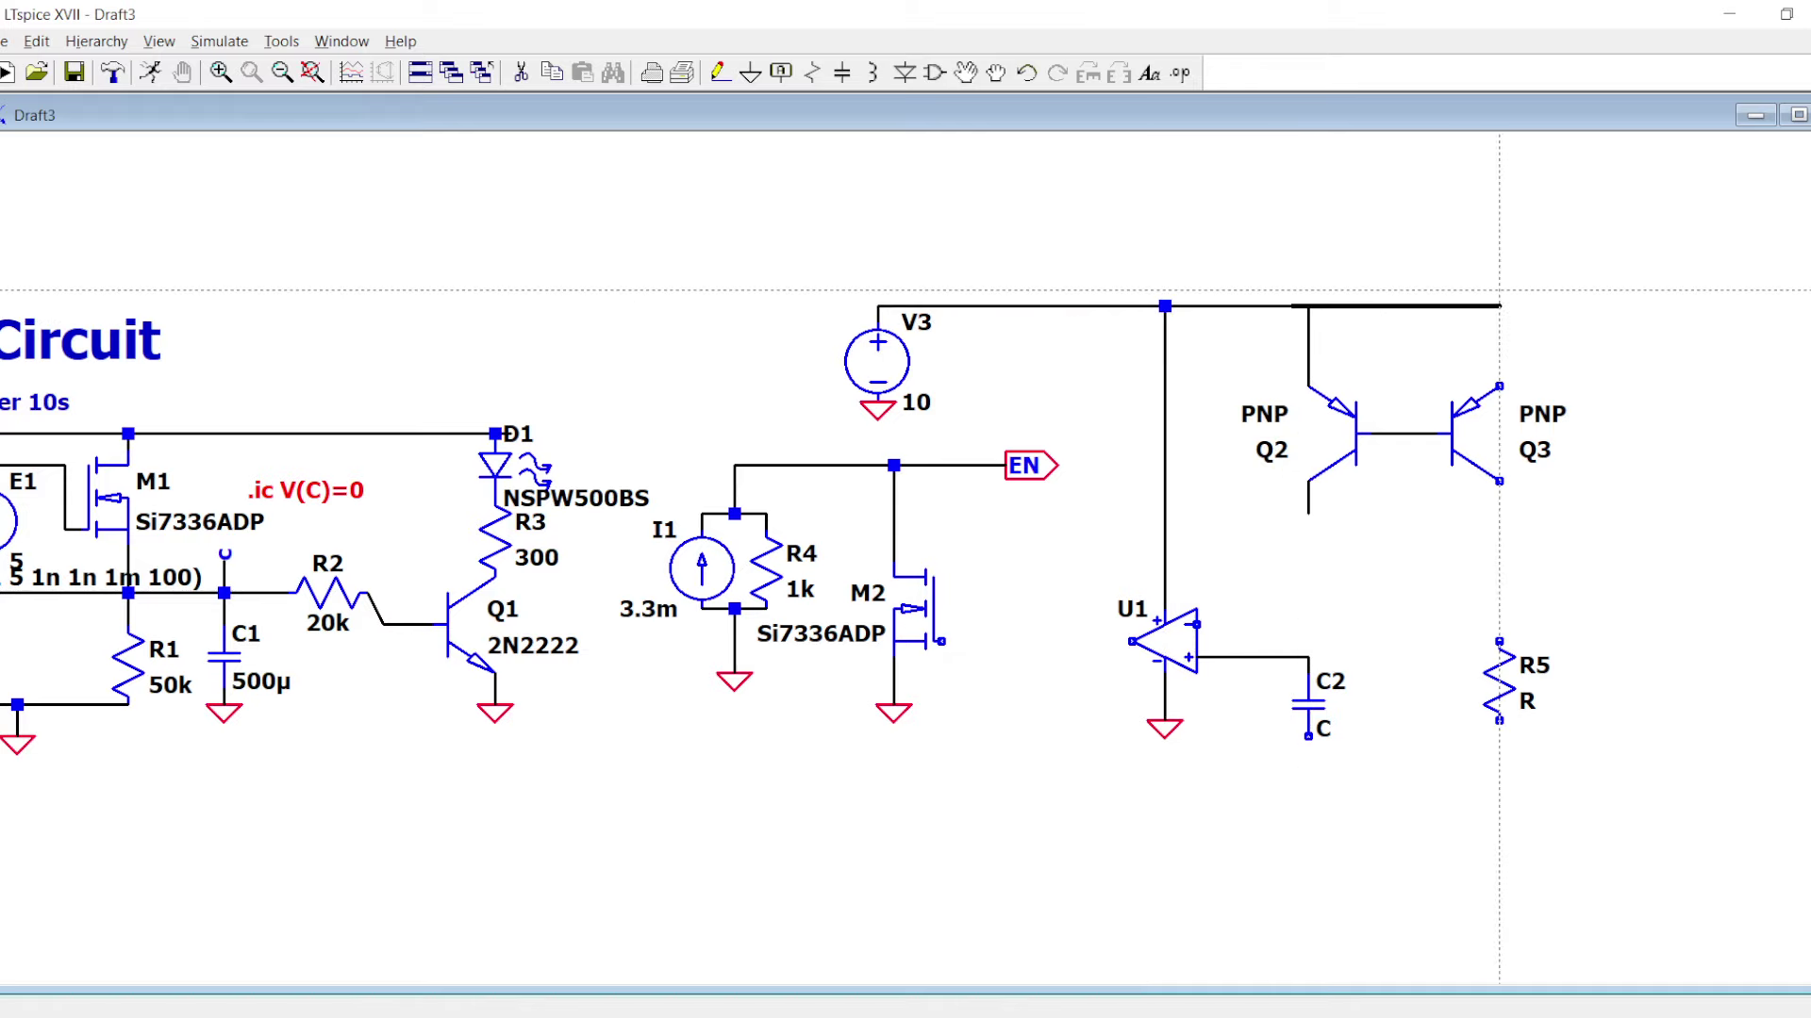
pyautogui.click(1499, 305)
pyautogui.click(1499, 545)
pyautogui.rightClick(1500, 545)
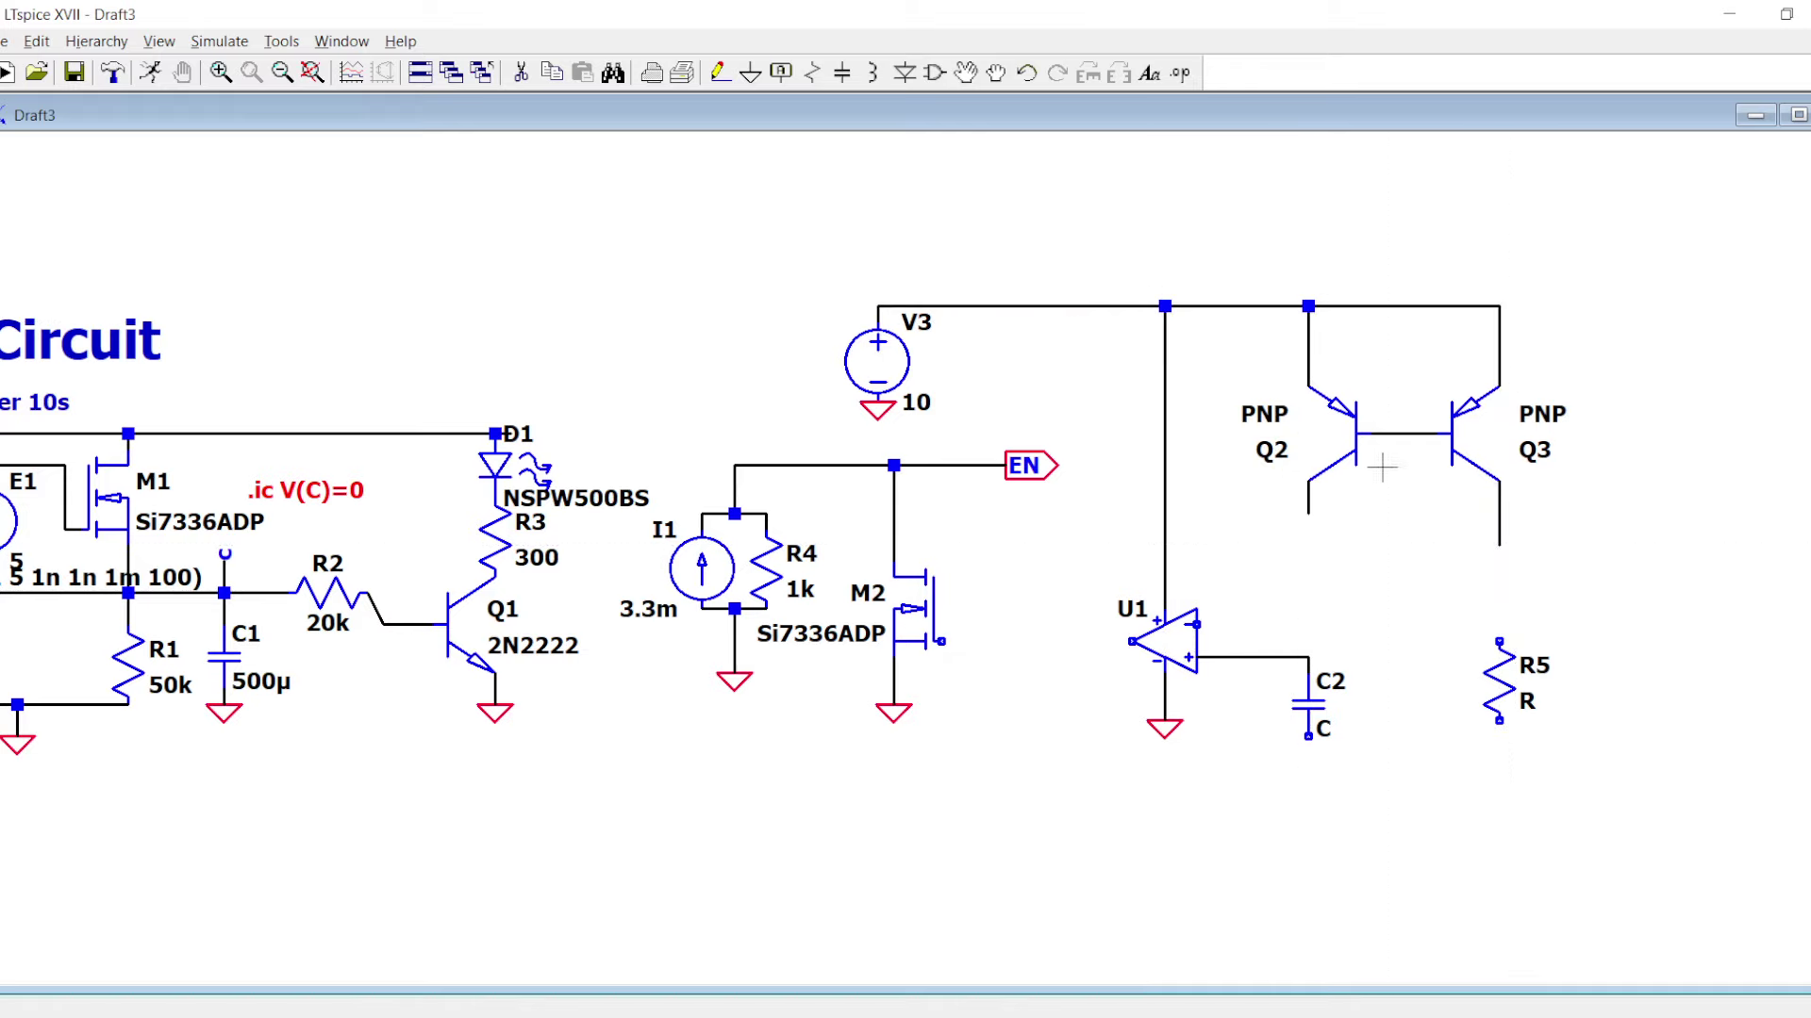
pyautogui.click(1404, 434)
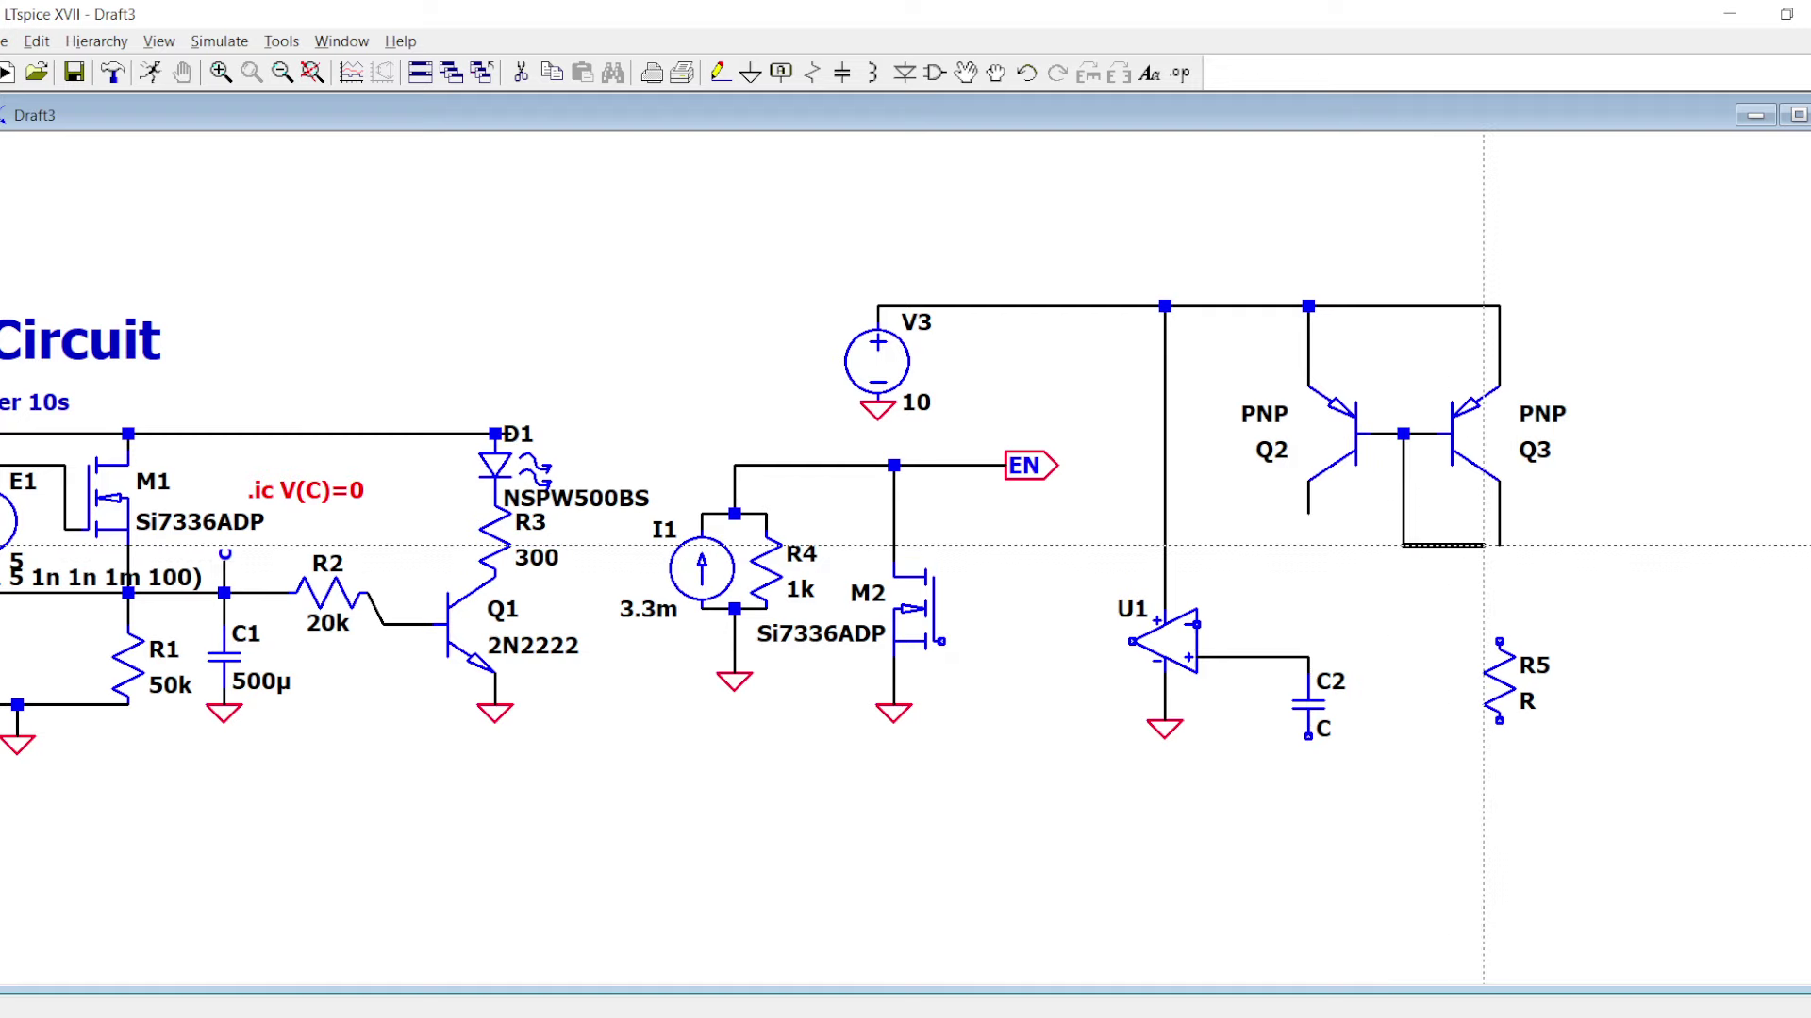
pyautogui.click(1499, 545)
# - Assign the 2N2907 transistor model to Q3
pyautogui.rightClick(1475, 435)
pyautogui.click(1003, 478)
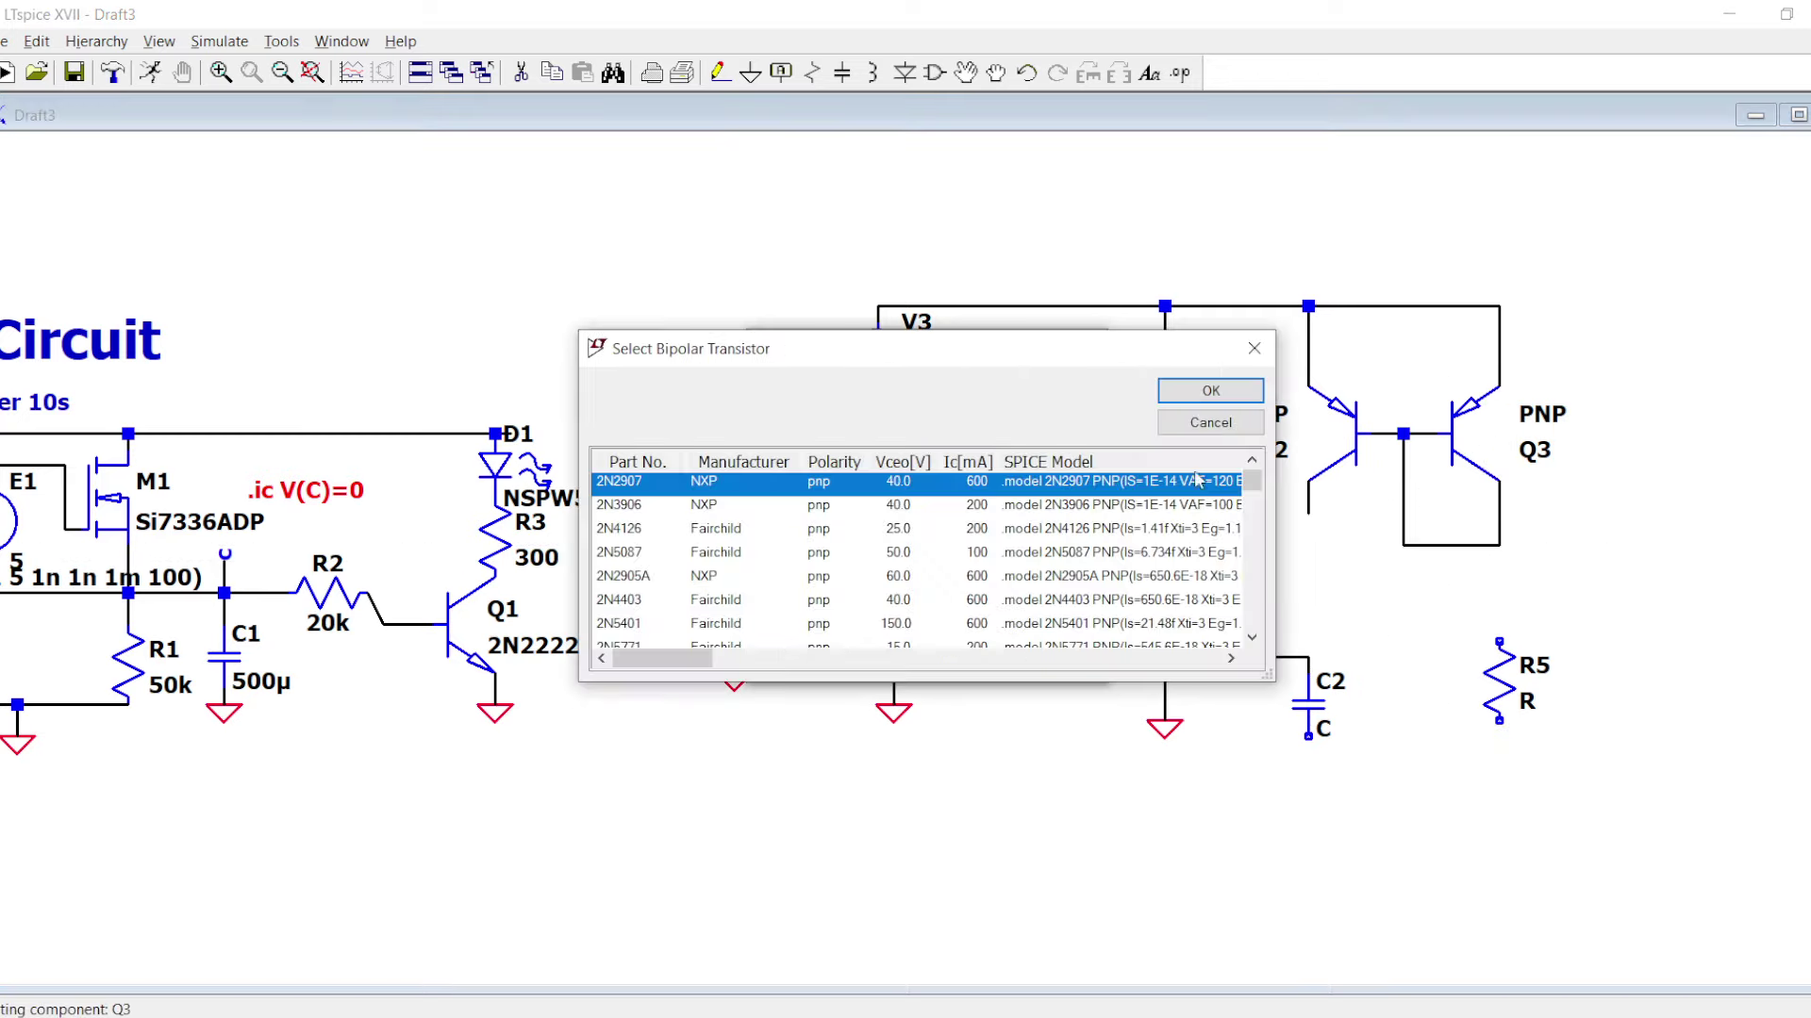
pyautogui.click(1236, 392)
# - Wire Q3's collector down through R5 and ground R5's lower end
pyautogui.click(1500, 545)
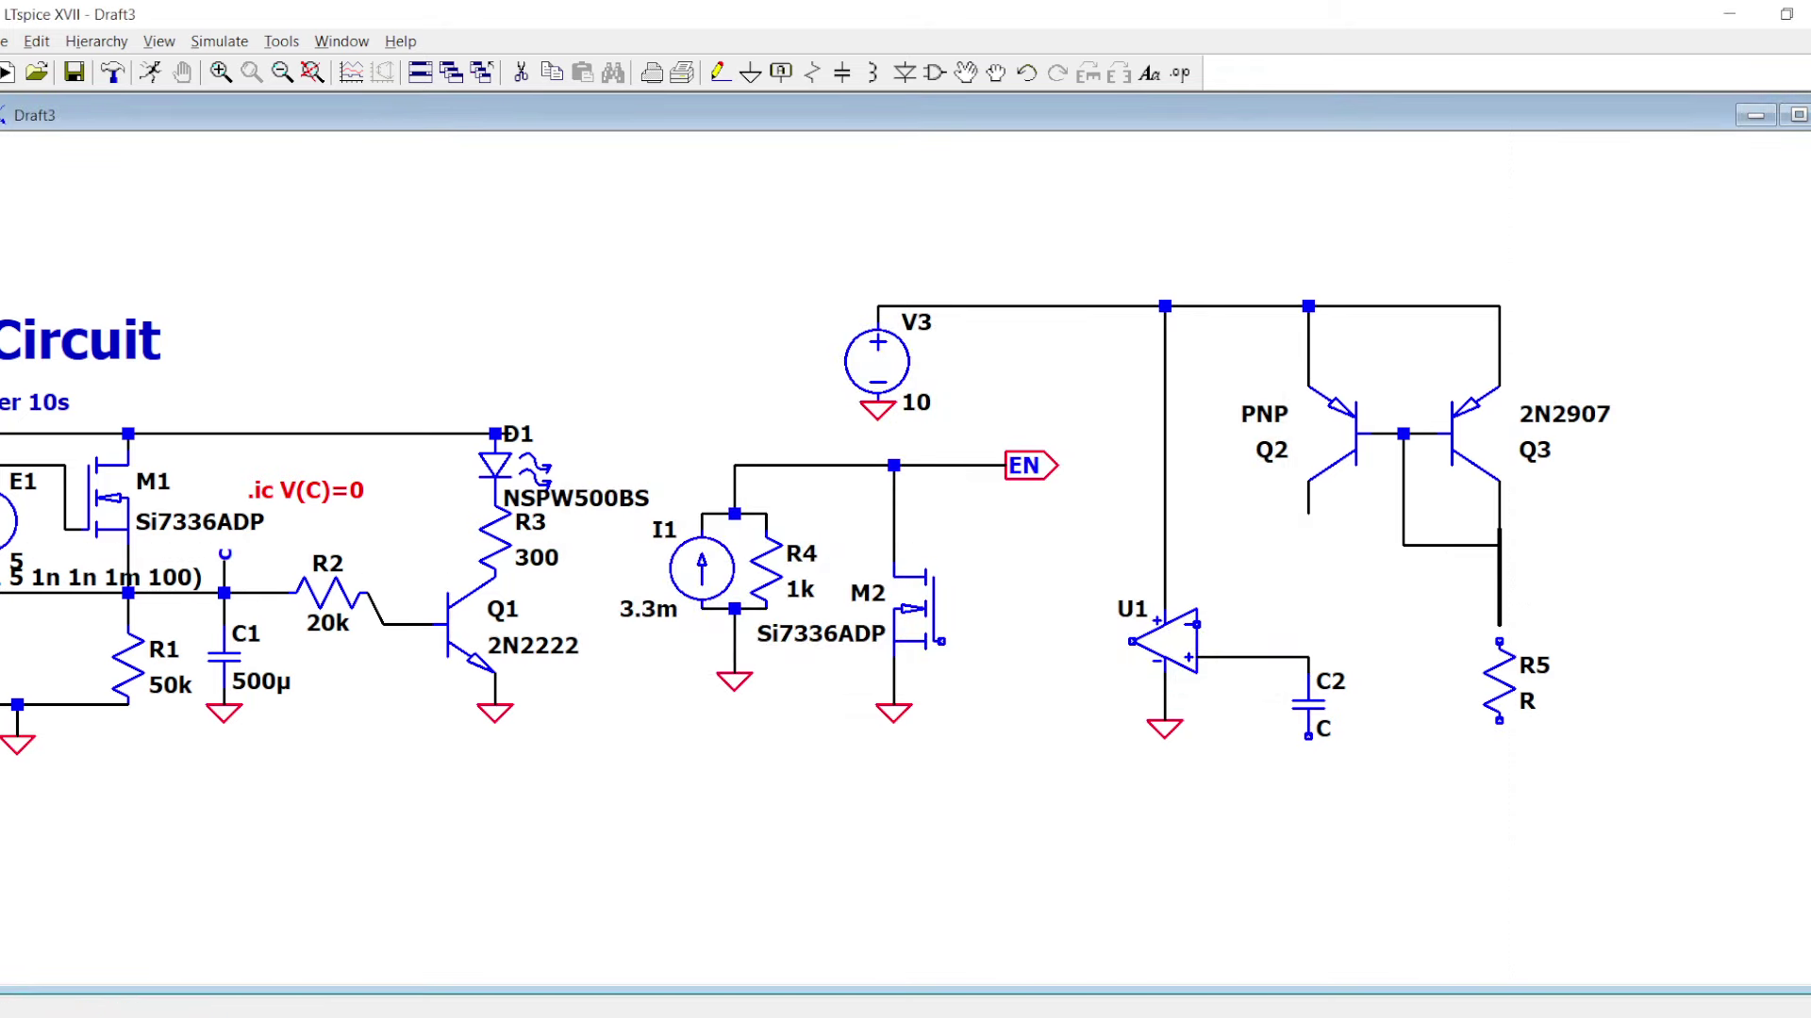
pyautogui.press('g')
pyautogui.click(1500, 785)
pyautogui.press('Escape')
# - Set R5's value to 1Meg
pyautogui.rightClick(1527, 701)
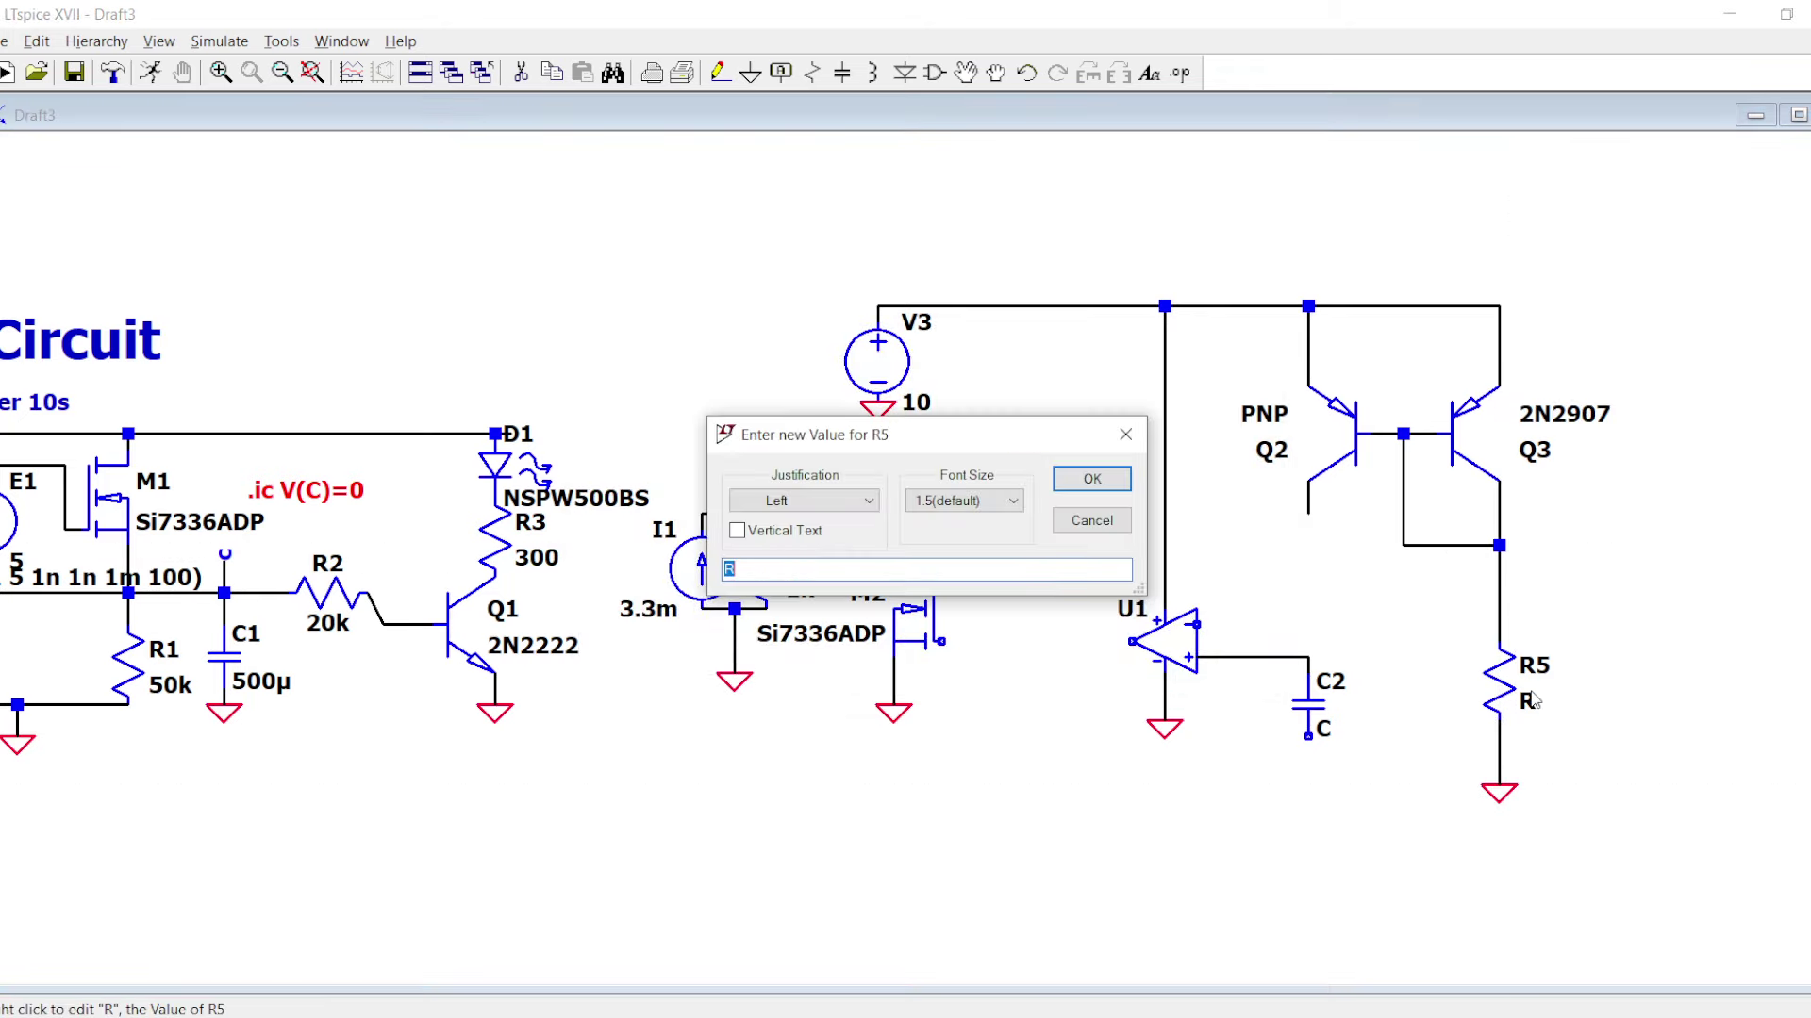
pyautogui.write('1')
pyautogui.press('capslock')
pyautogui.write('Me')
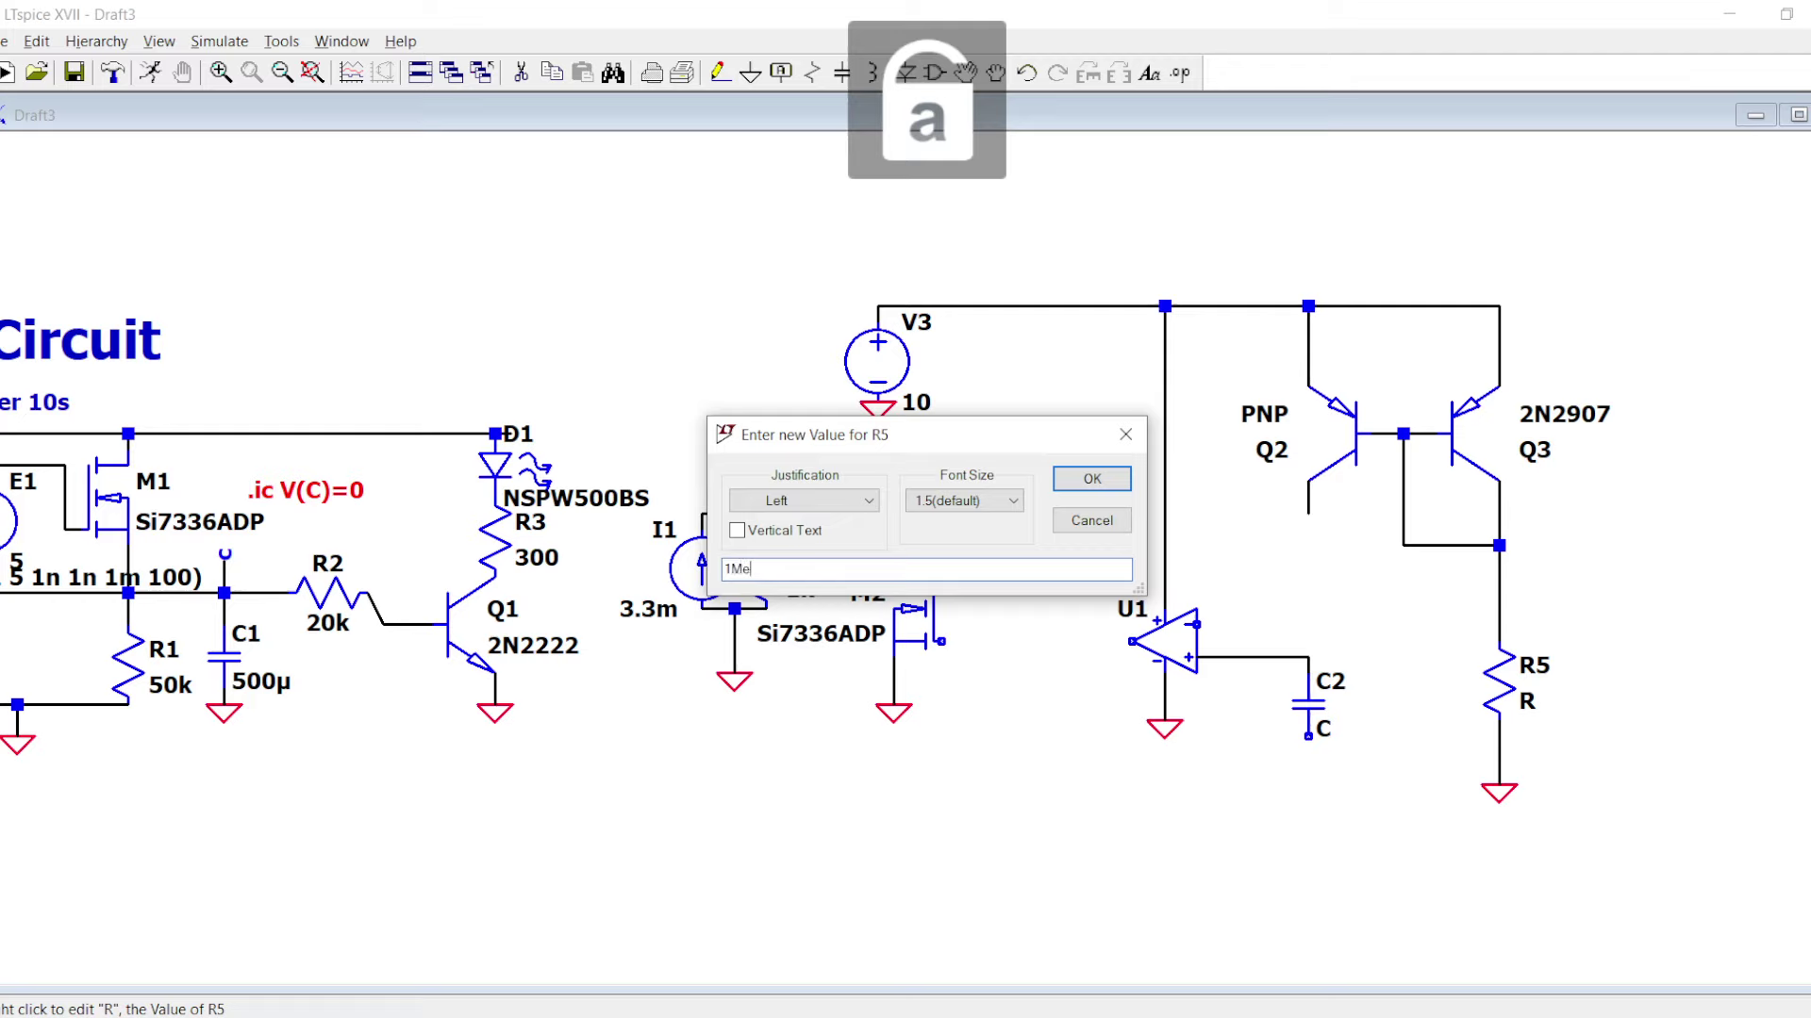
pyautogui.press('BackSpace')
pyautogui.press('BackSpace')
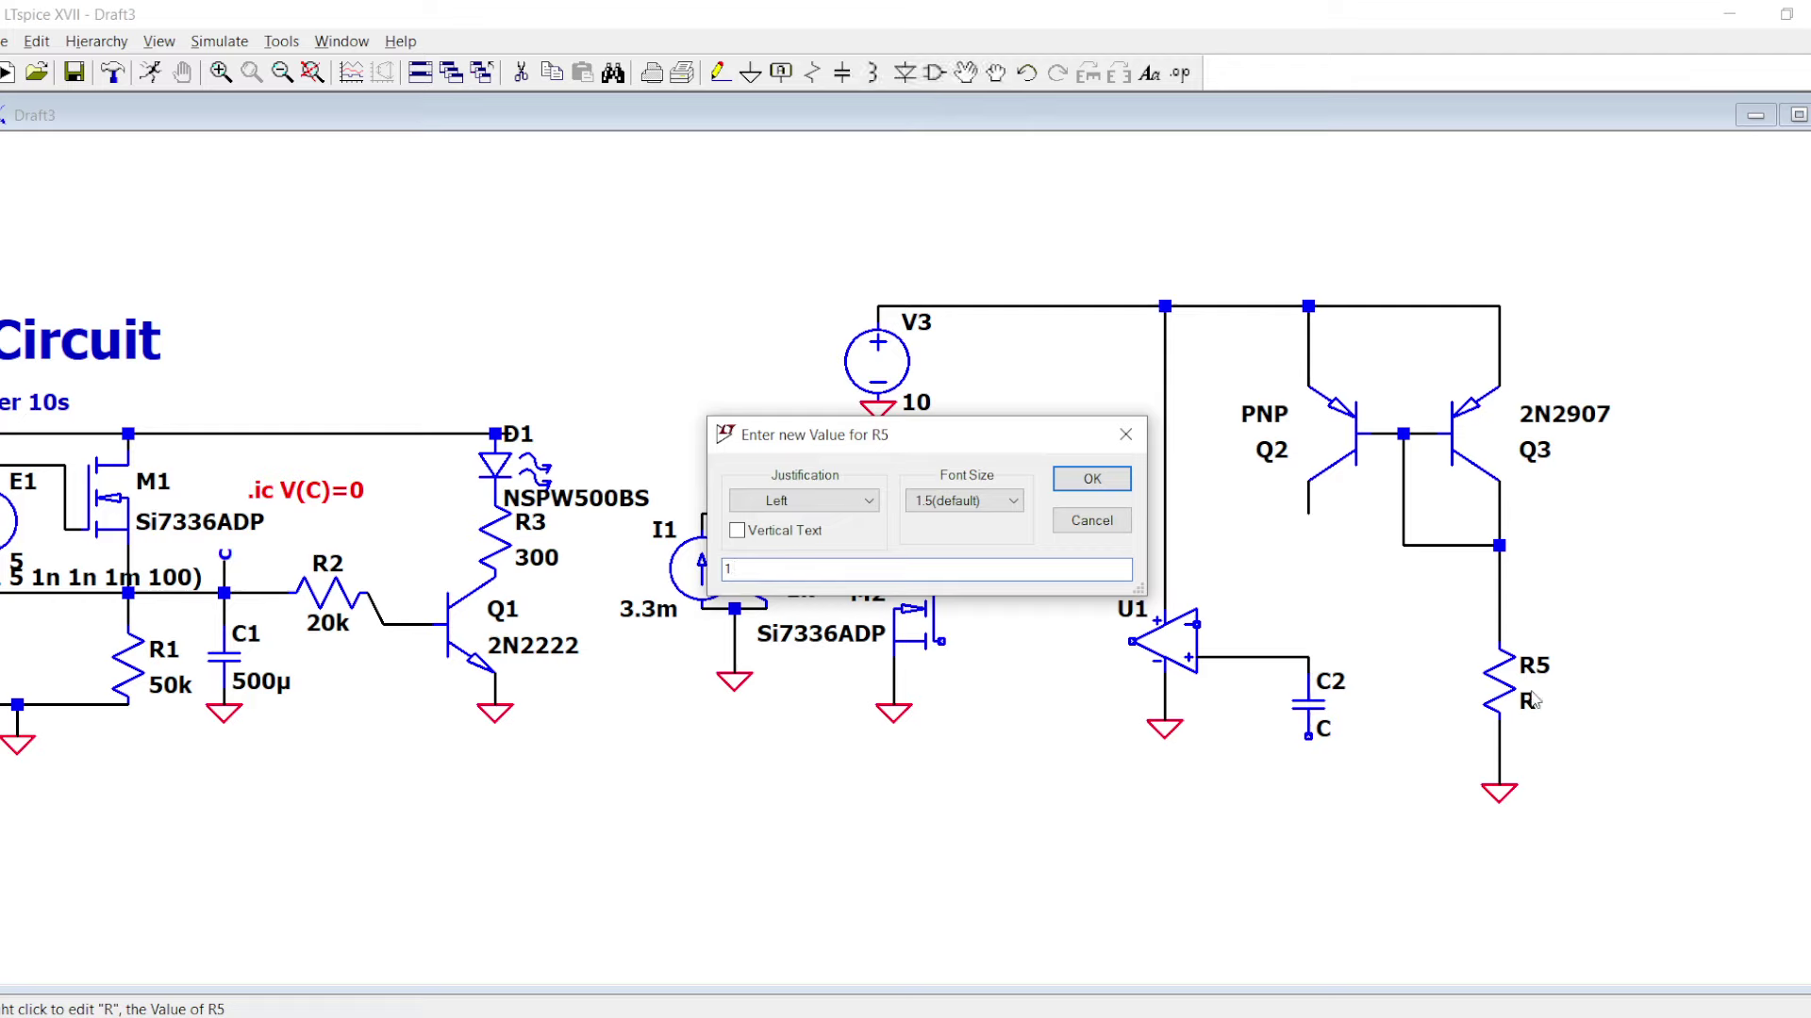
pyautogui.write('Meg')
pyautogui.press('Return')
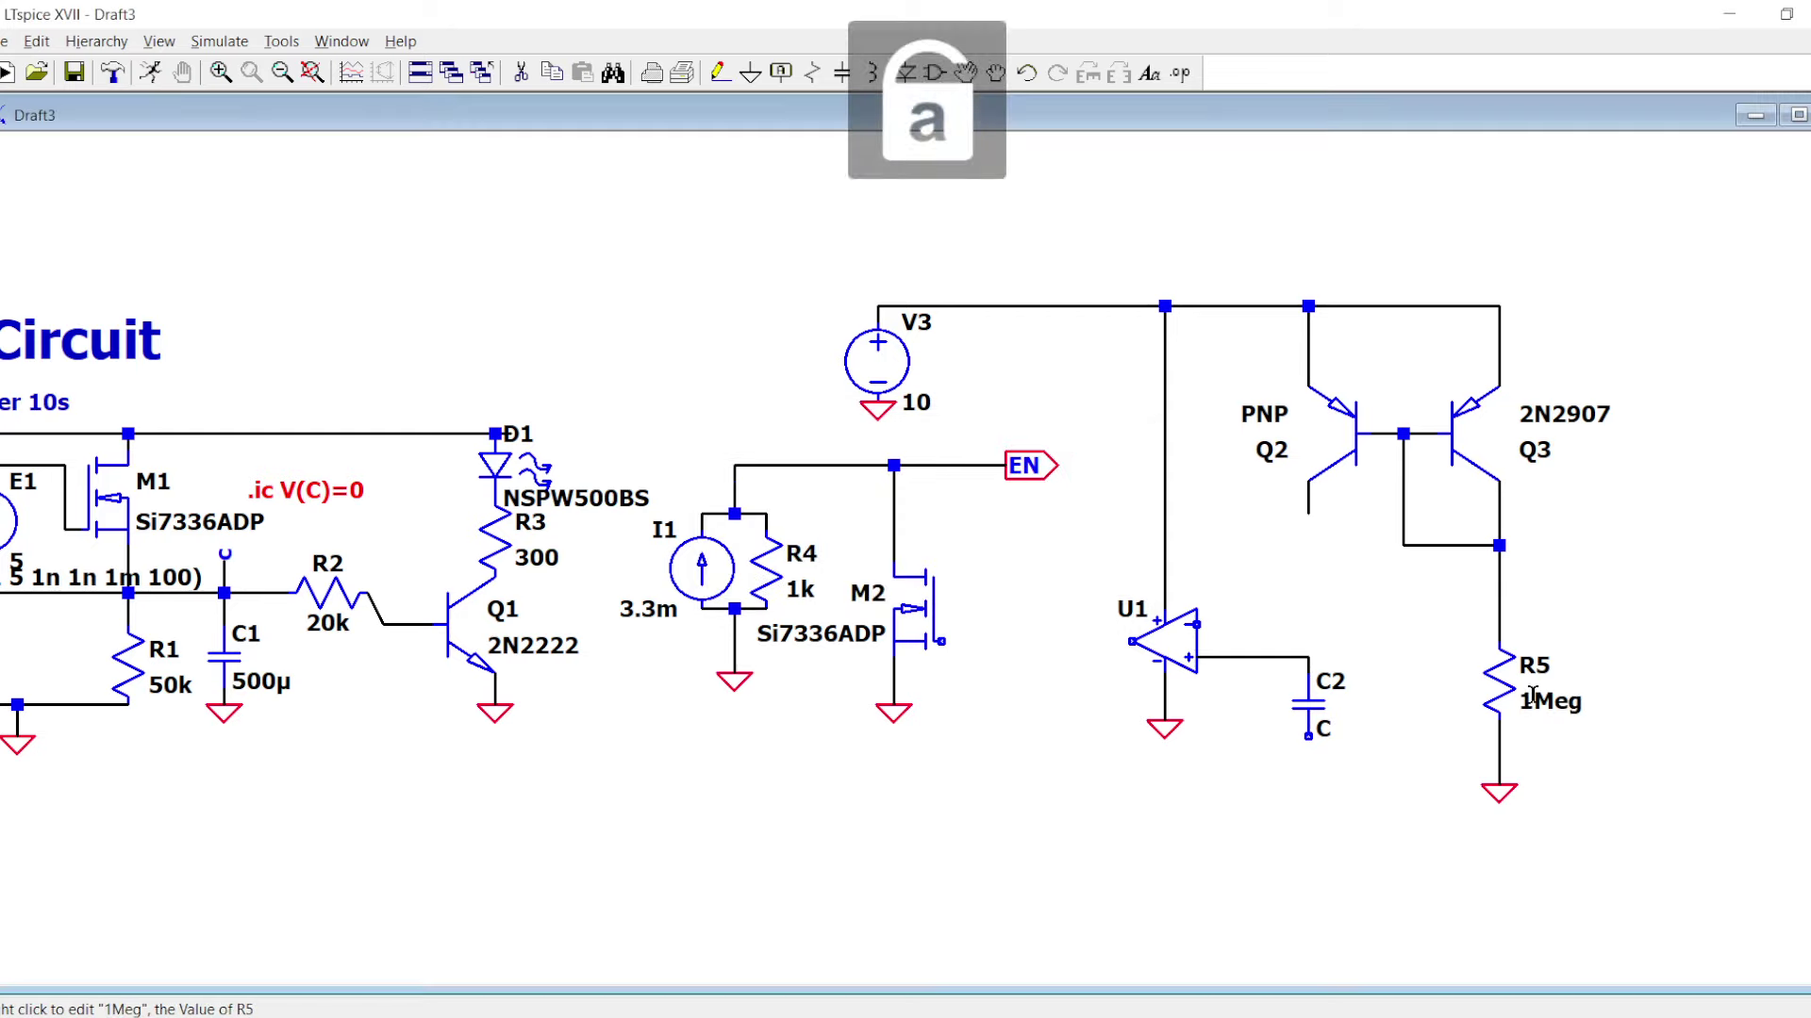
# - Set C2's value to 1
pyautogui.rightClick(1325, 729)
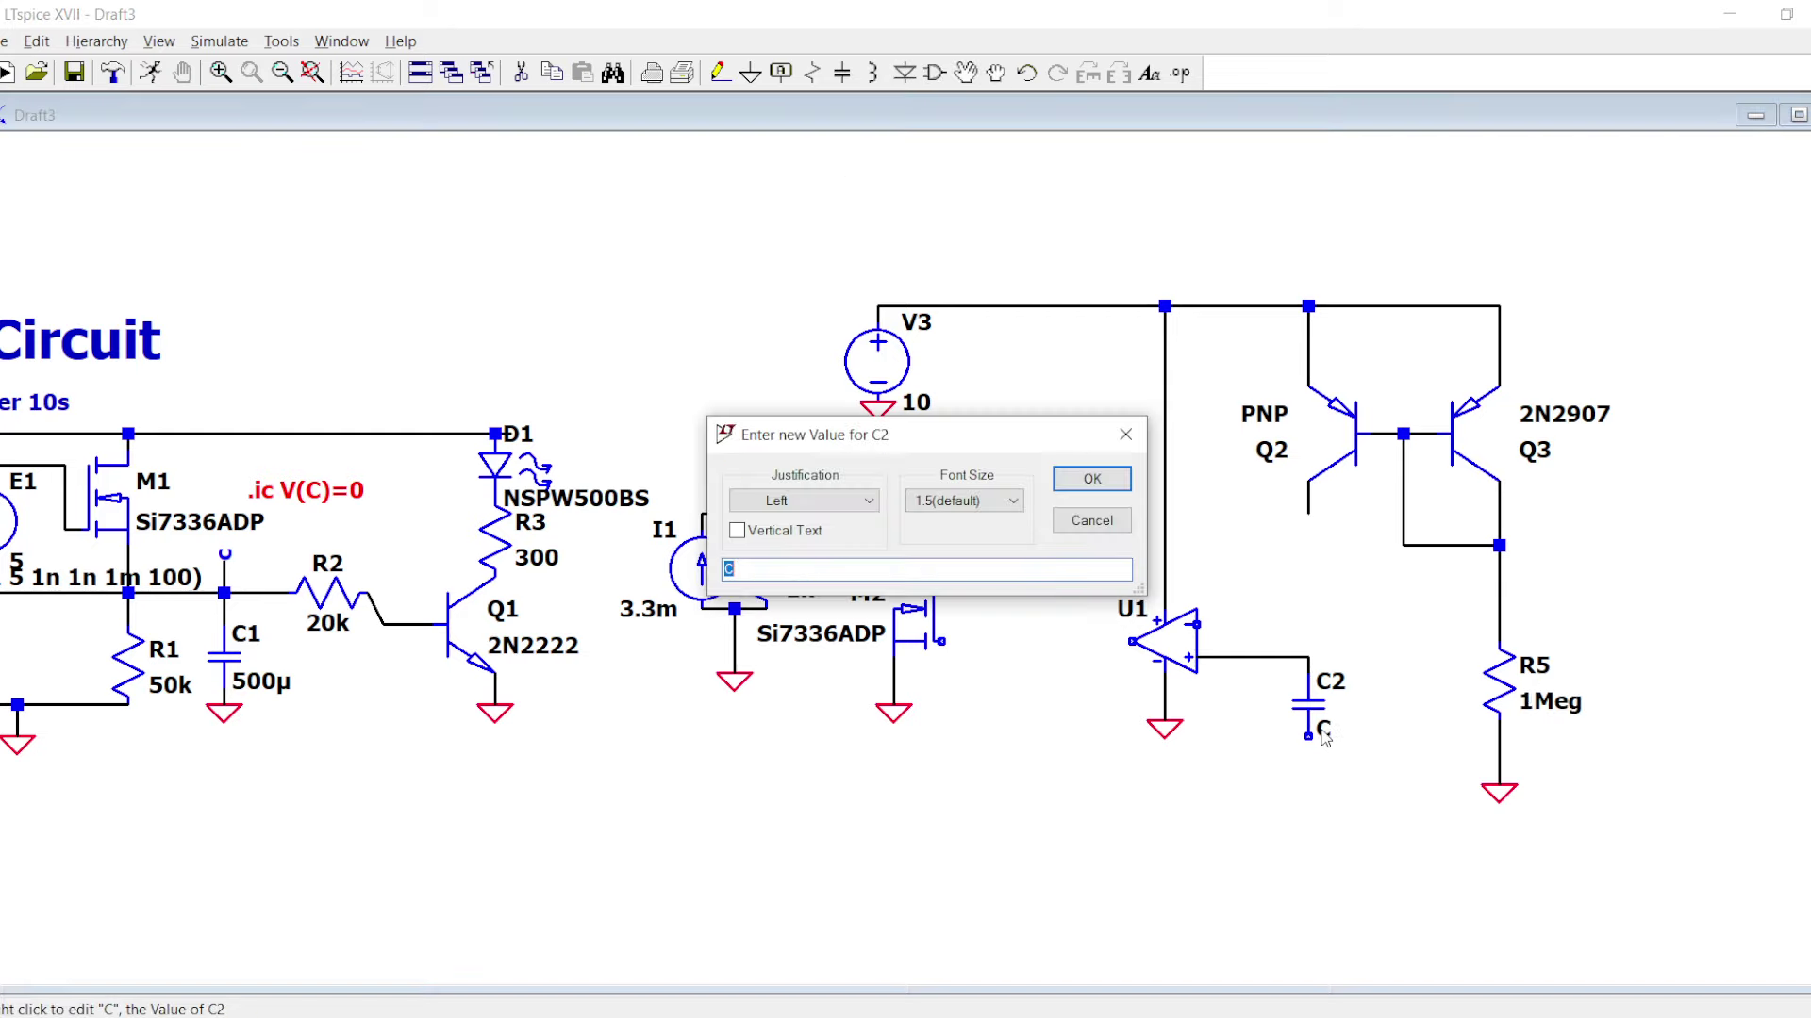
pyautogui.write('1')
pyautogui.press('Return')
# - Assign the 2N2907 transistor model to Q2
pyautogui.rightClick(1337, 452)
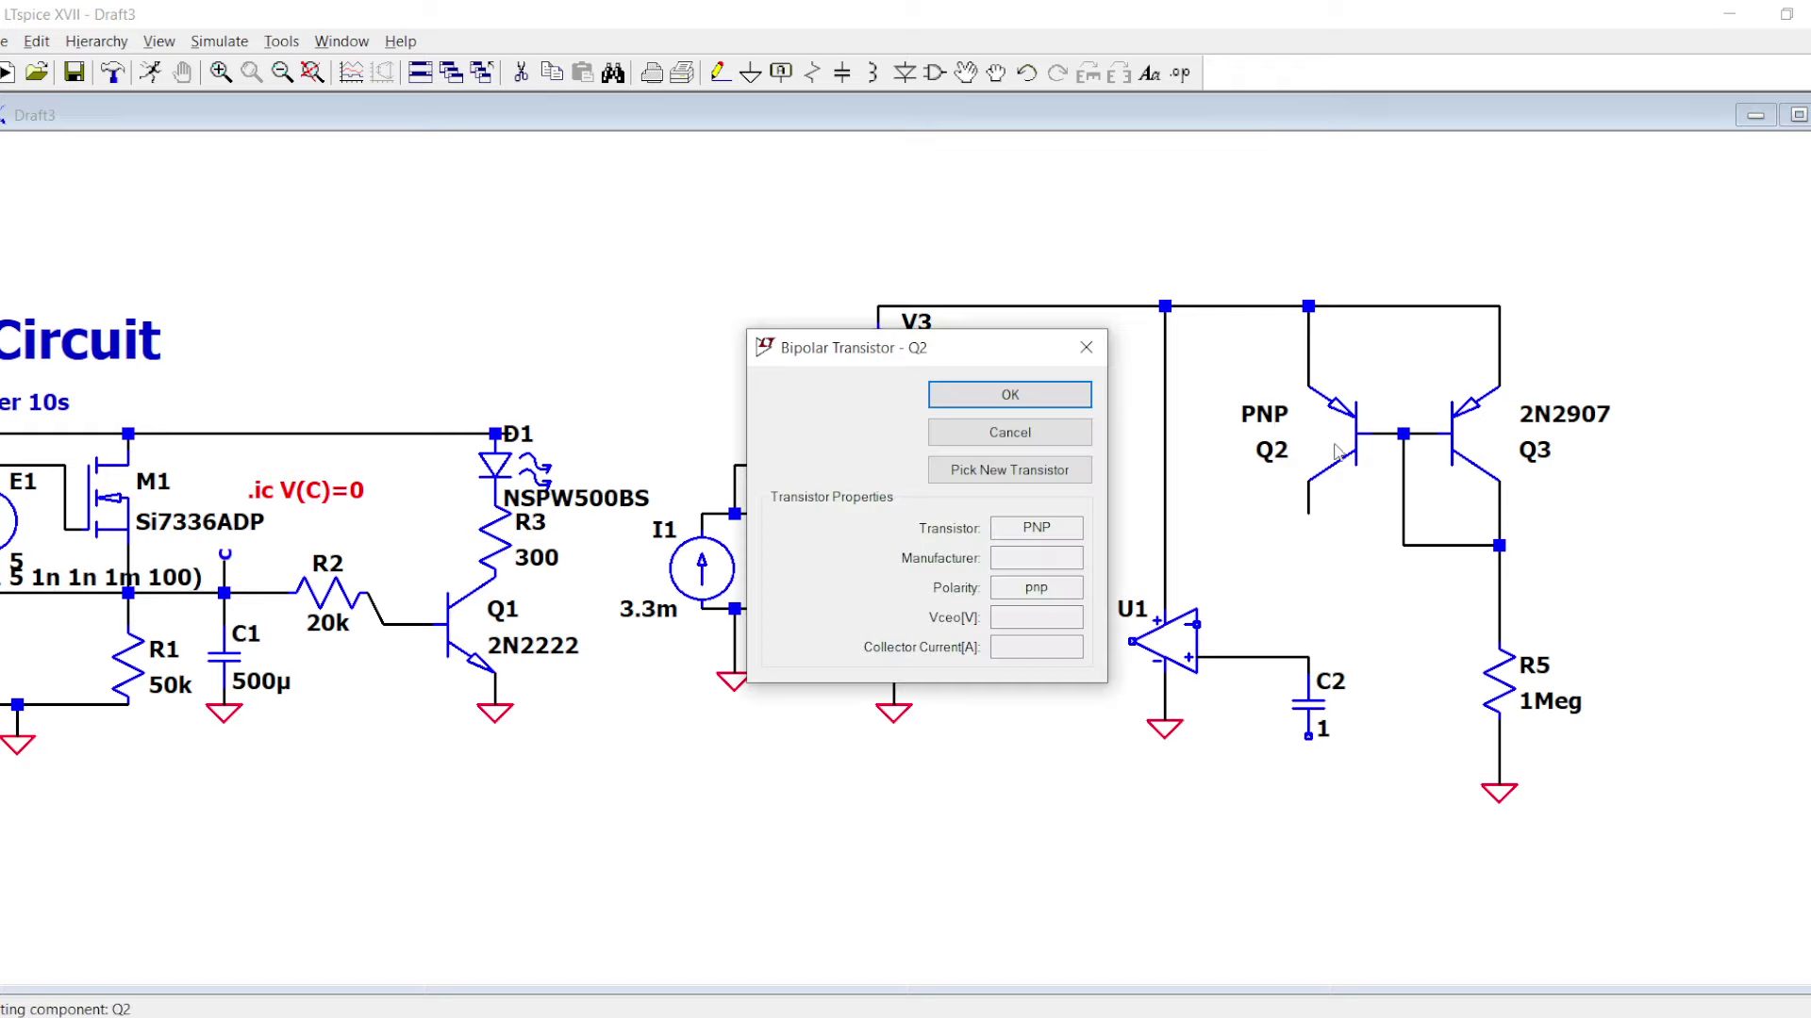
pyautogui.click(1010, 469)
pyautogui.click(1207, 391)
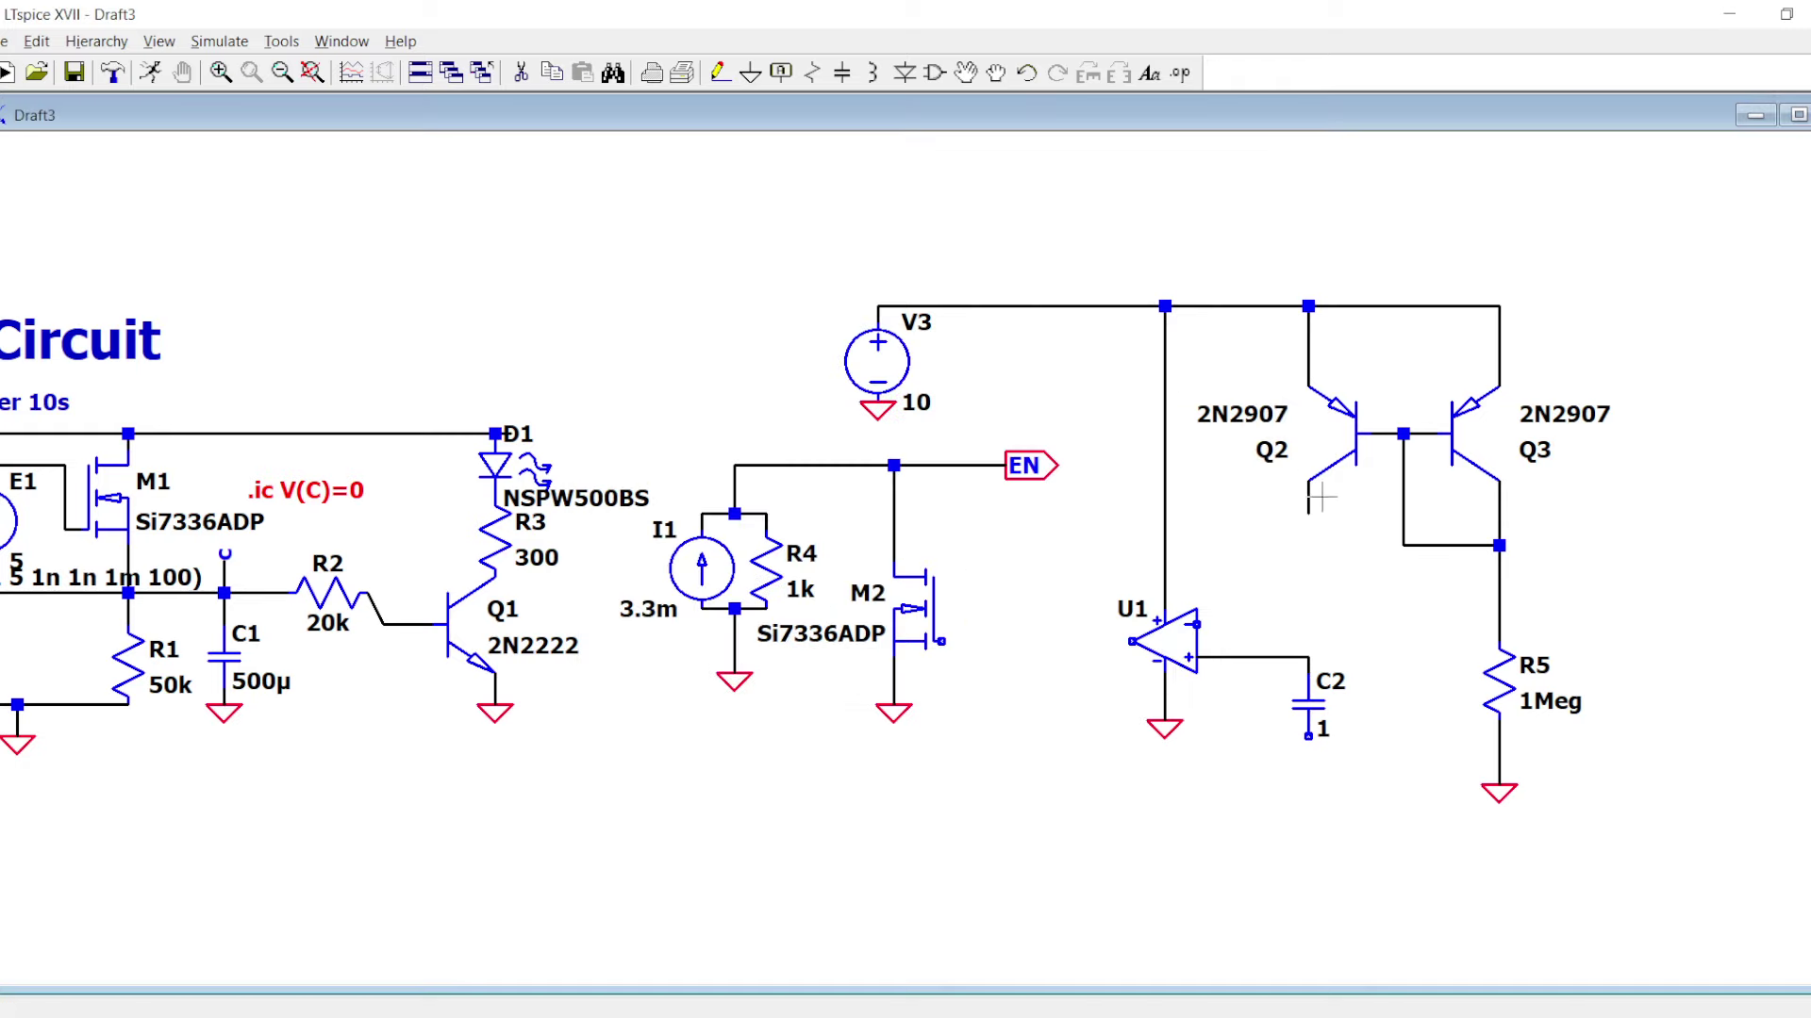
# - Wire Q2's collector down to the top of C2 and ground C2's lower end
pyautogui.press('F3')
pyautogui.click(1308, 514)
pyautogui.click(1308, 657)
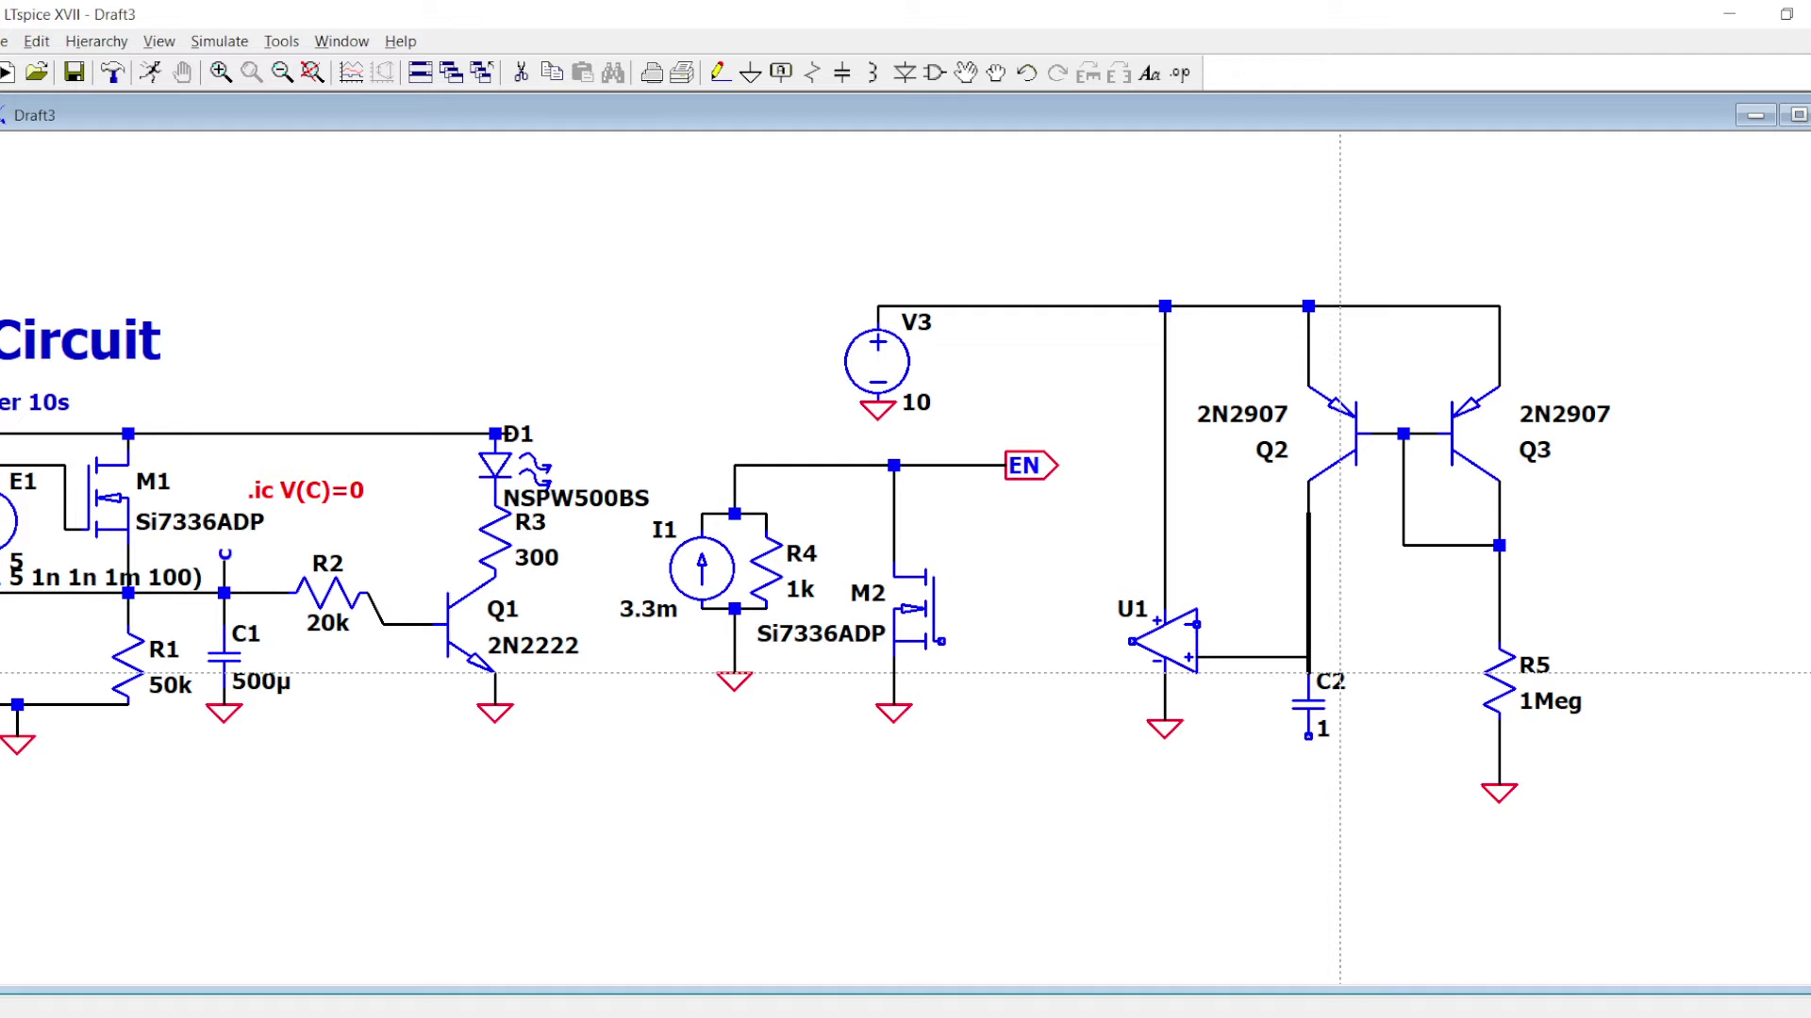
pyautogui.click(1308, 737)
pyautogui.click(1308, 768)
pyautogui.press('g')
pyautogui.click(1308, 767)
pyautogui.press('Escape')
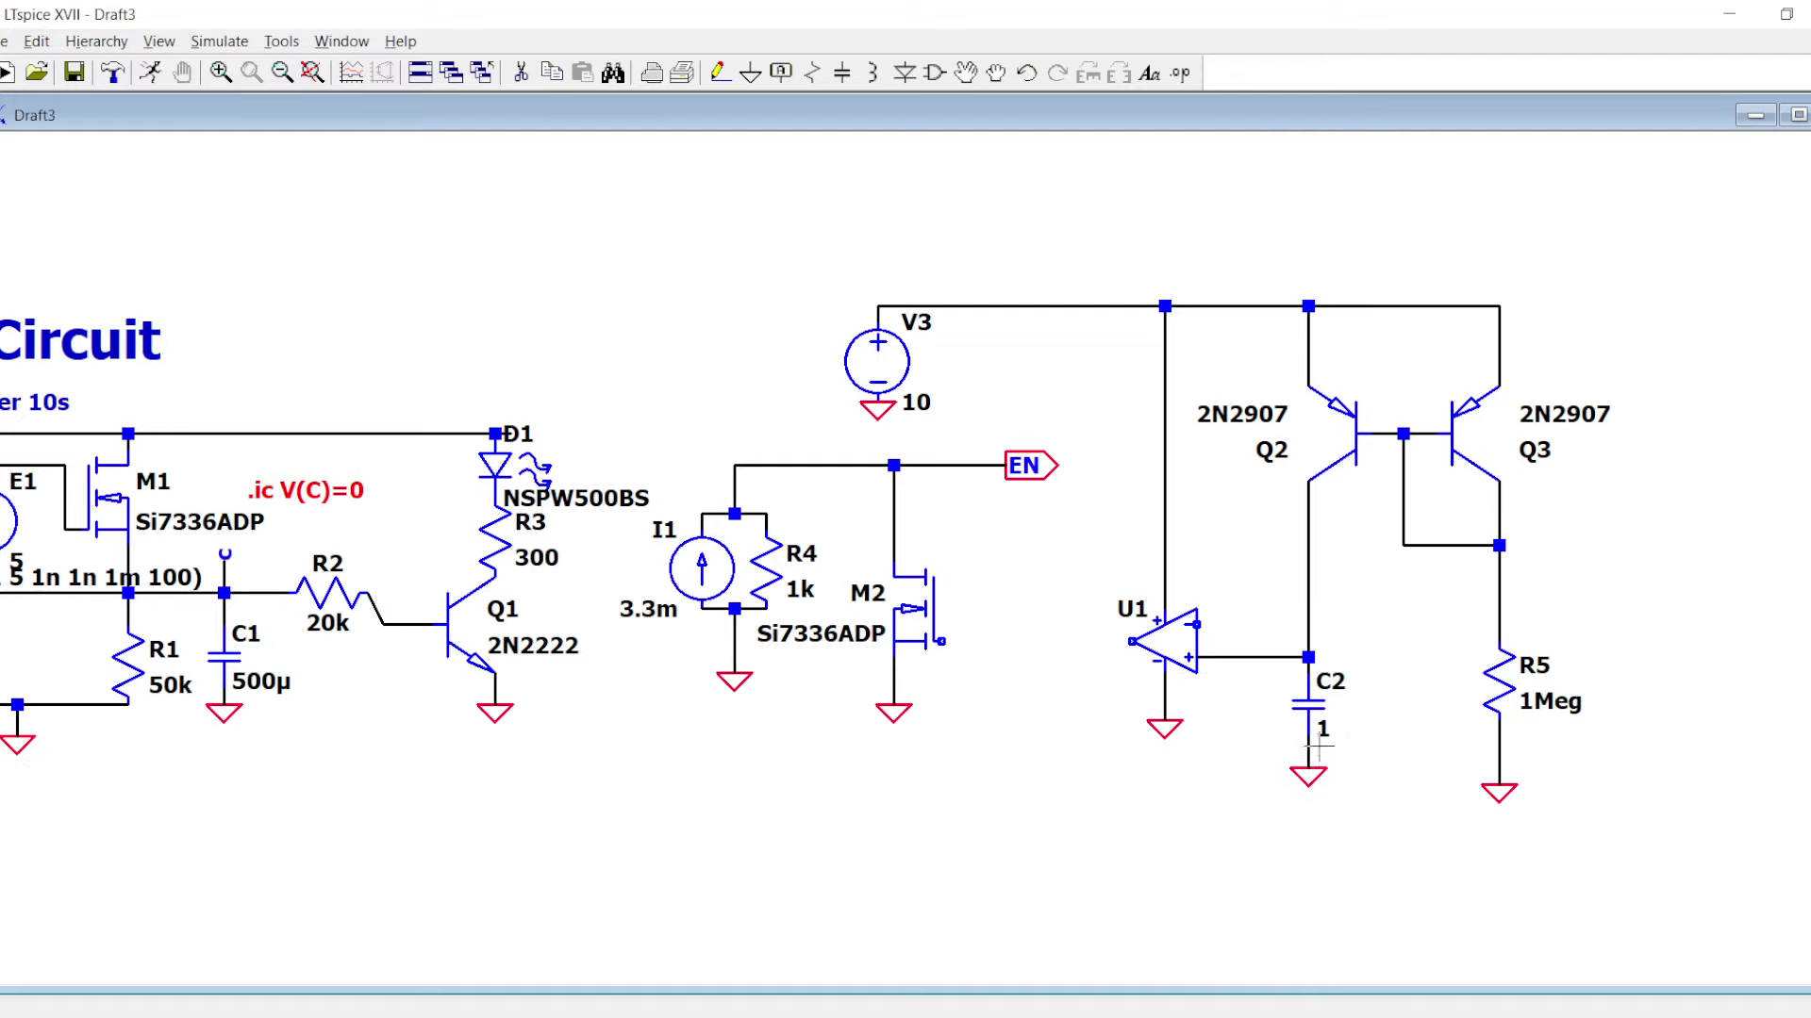
# - Set C2's value to 100u
pyautogui.rightClick(1323, 733)
pyautogui.write('100u')
pyautogui.press('Return')
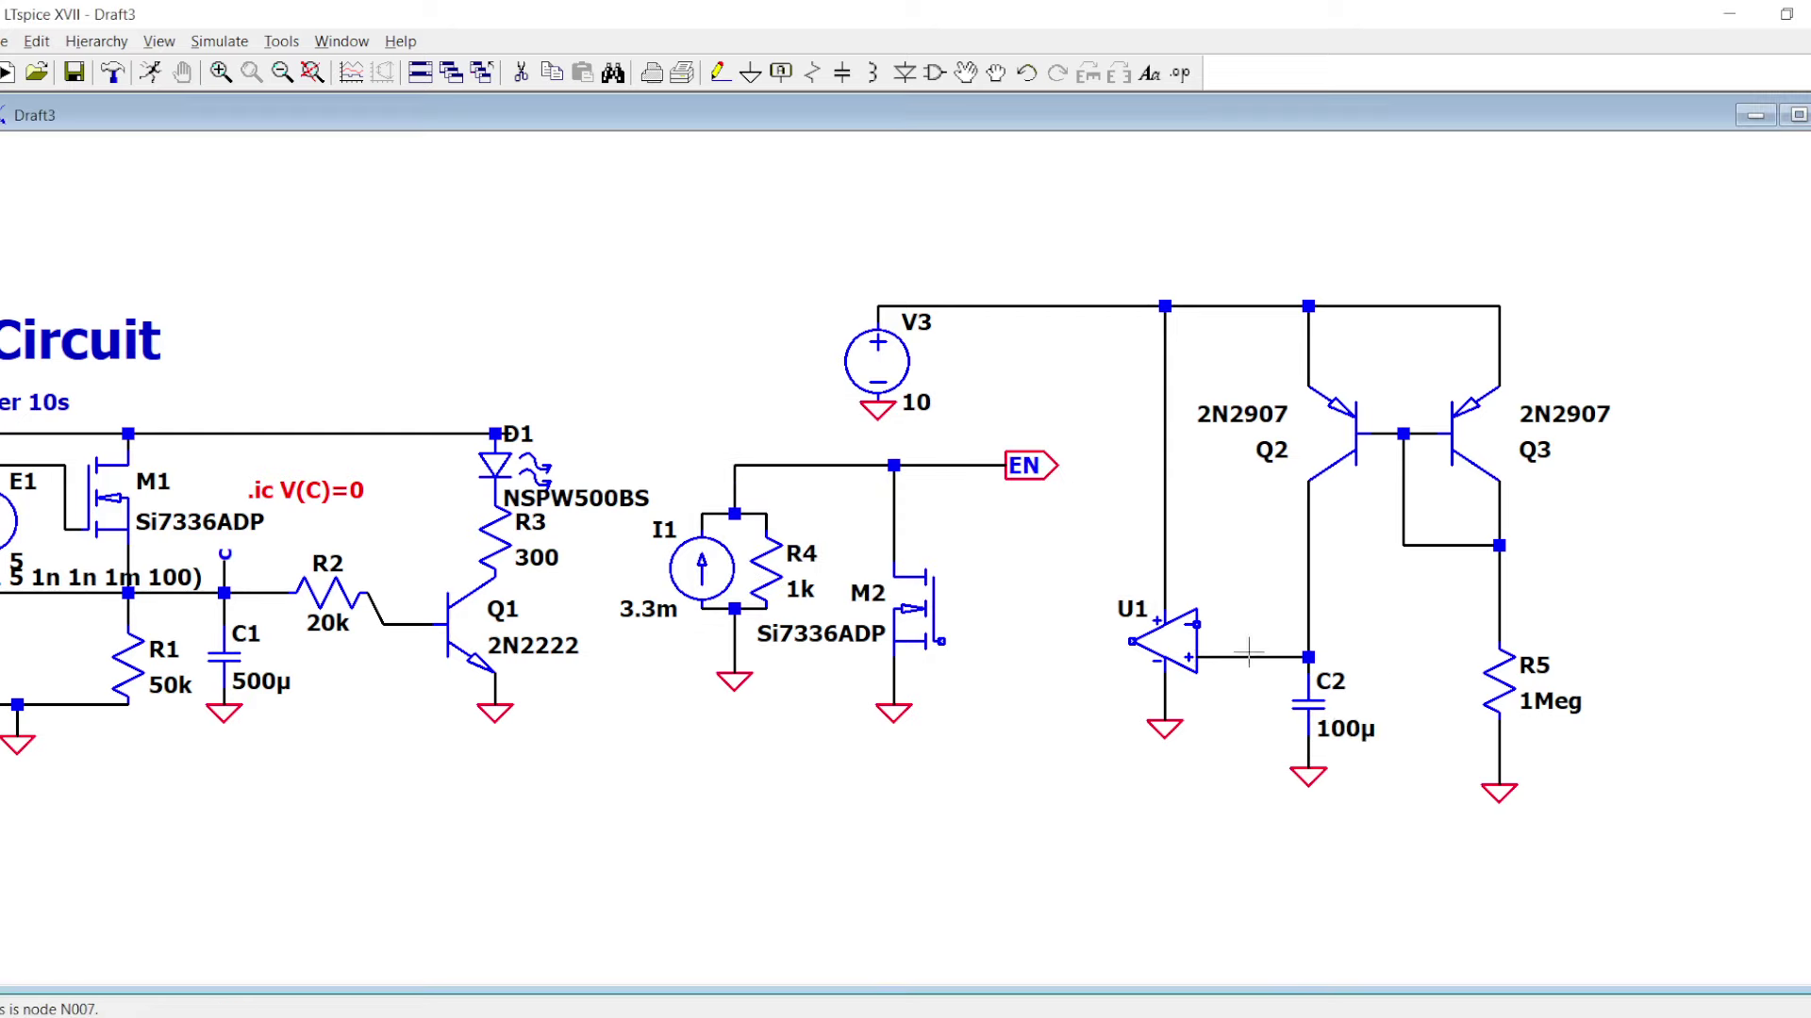
# - Wire U1's output to the gate of M2
pyautogui.press('F3')
pyautogui.click(1132, 641)
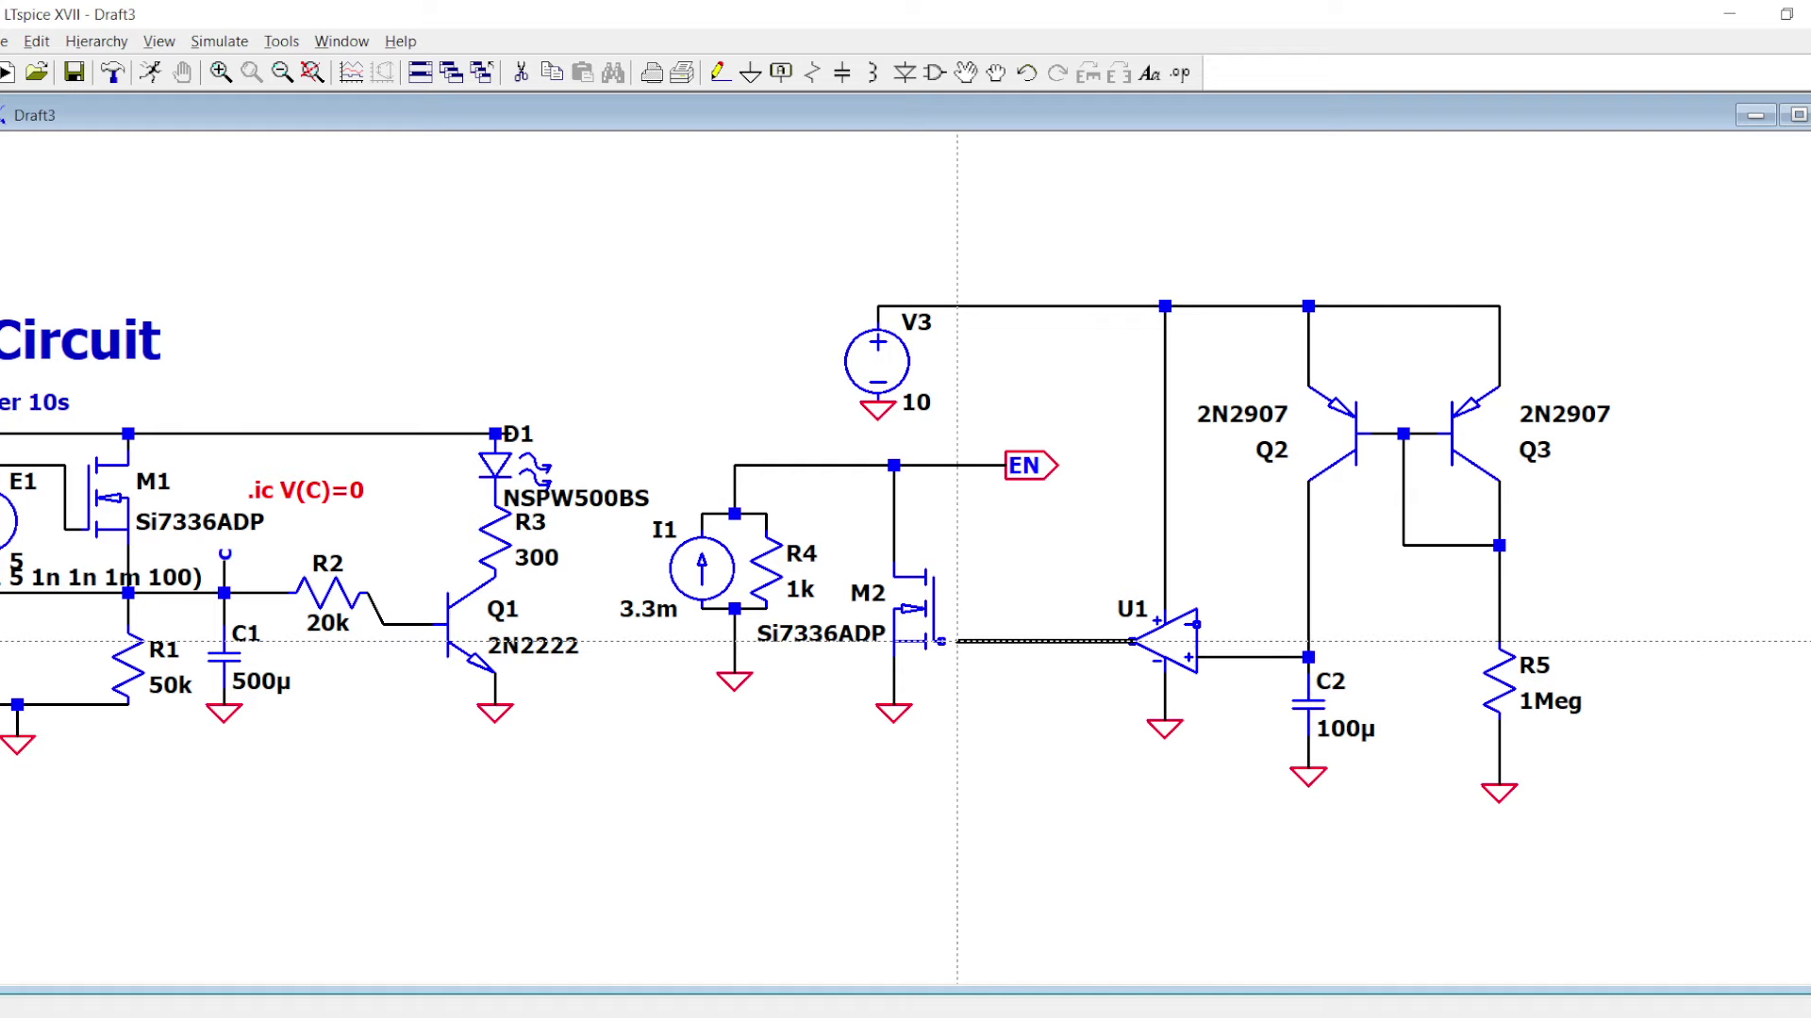
pyautogui.click(940, 641)
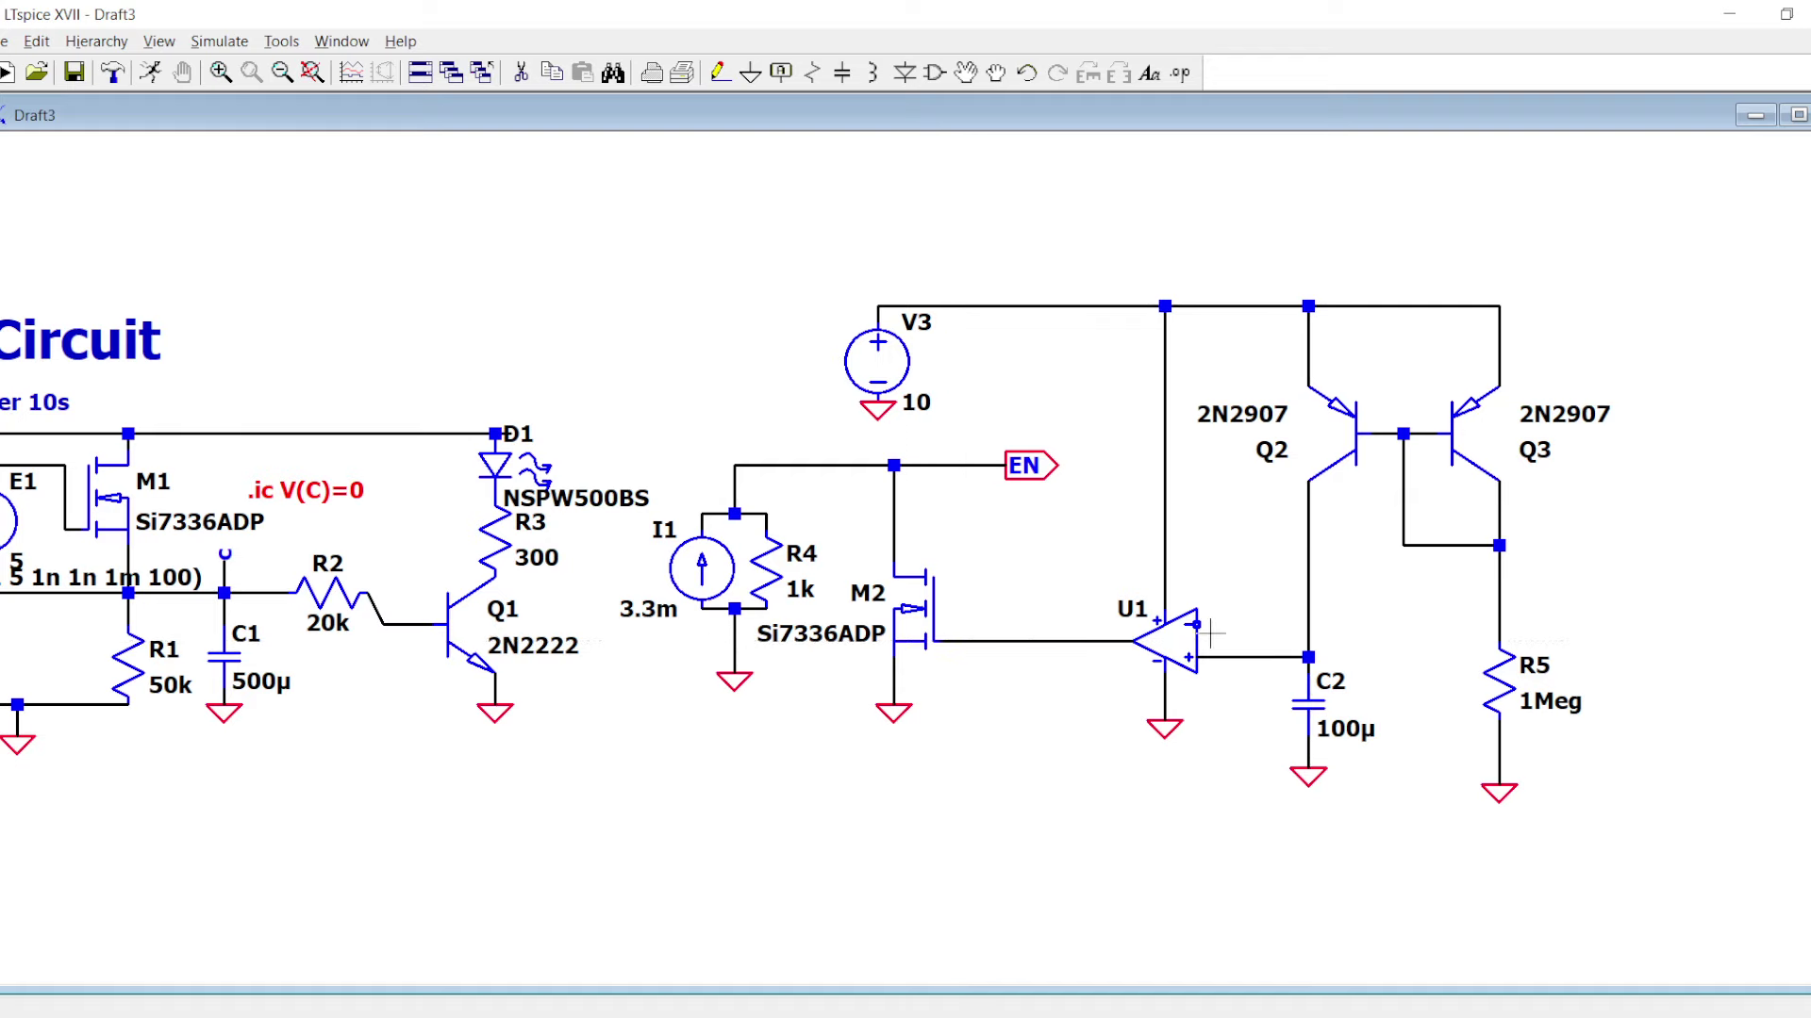
# - Shift U1 closer to M2 together with its supply and ground wiring, keeping all its connections attached
pyautogui.moveTo(1217, 754); pyautogui.dragTo(1121, 245)
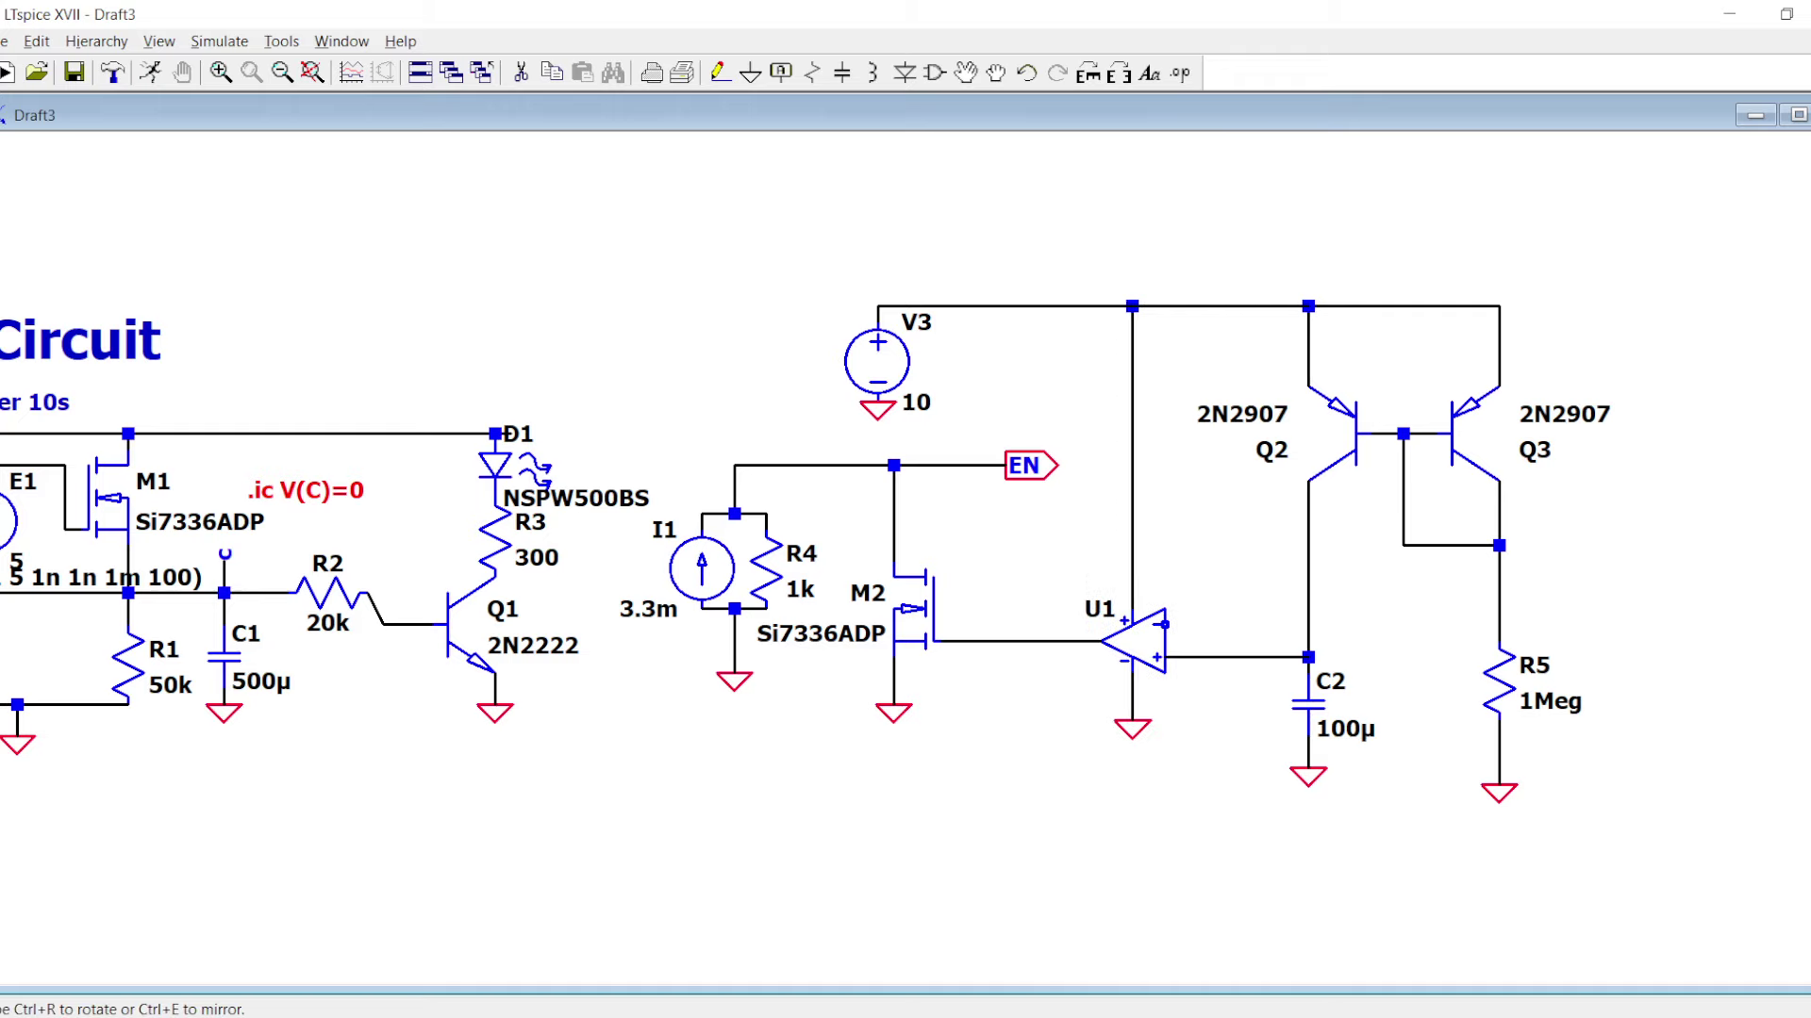
pyautogui.click(1057, 247)
pyautogui.press('Escape')
# - Place a resistor between U1 and C2, below U1's non-inverting input wire, and ground its lower end
pyautogui.press('r')
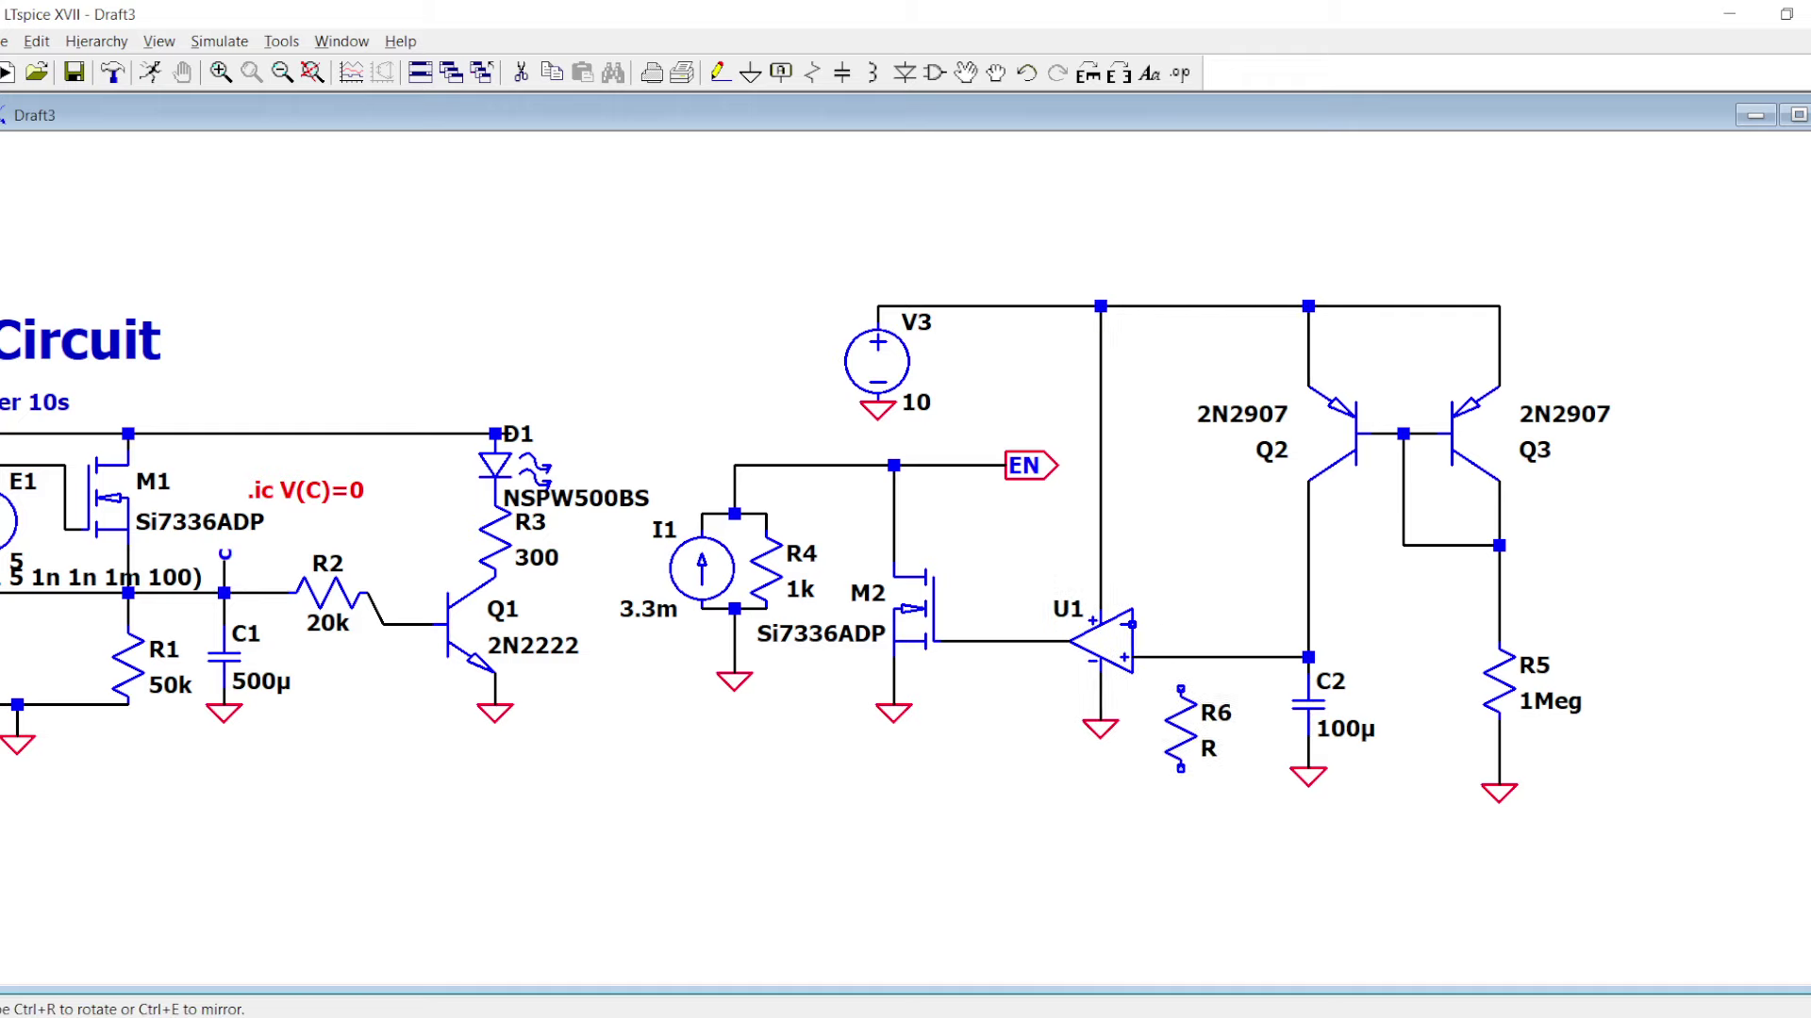
pyautogui.press('g')
pyautogui.click(1181, 768)
pyautogui.press('Escape')
# - Run a wire from R6 up to V3's supply line and insert a second resistor into it above R6
pyautogui.press('F3')
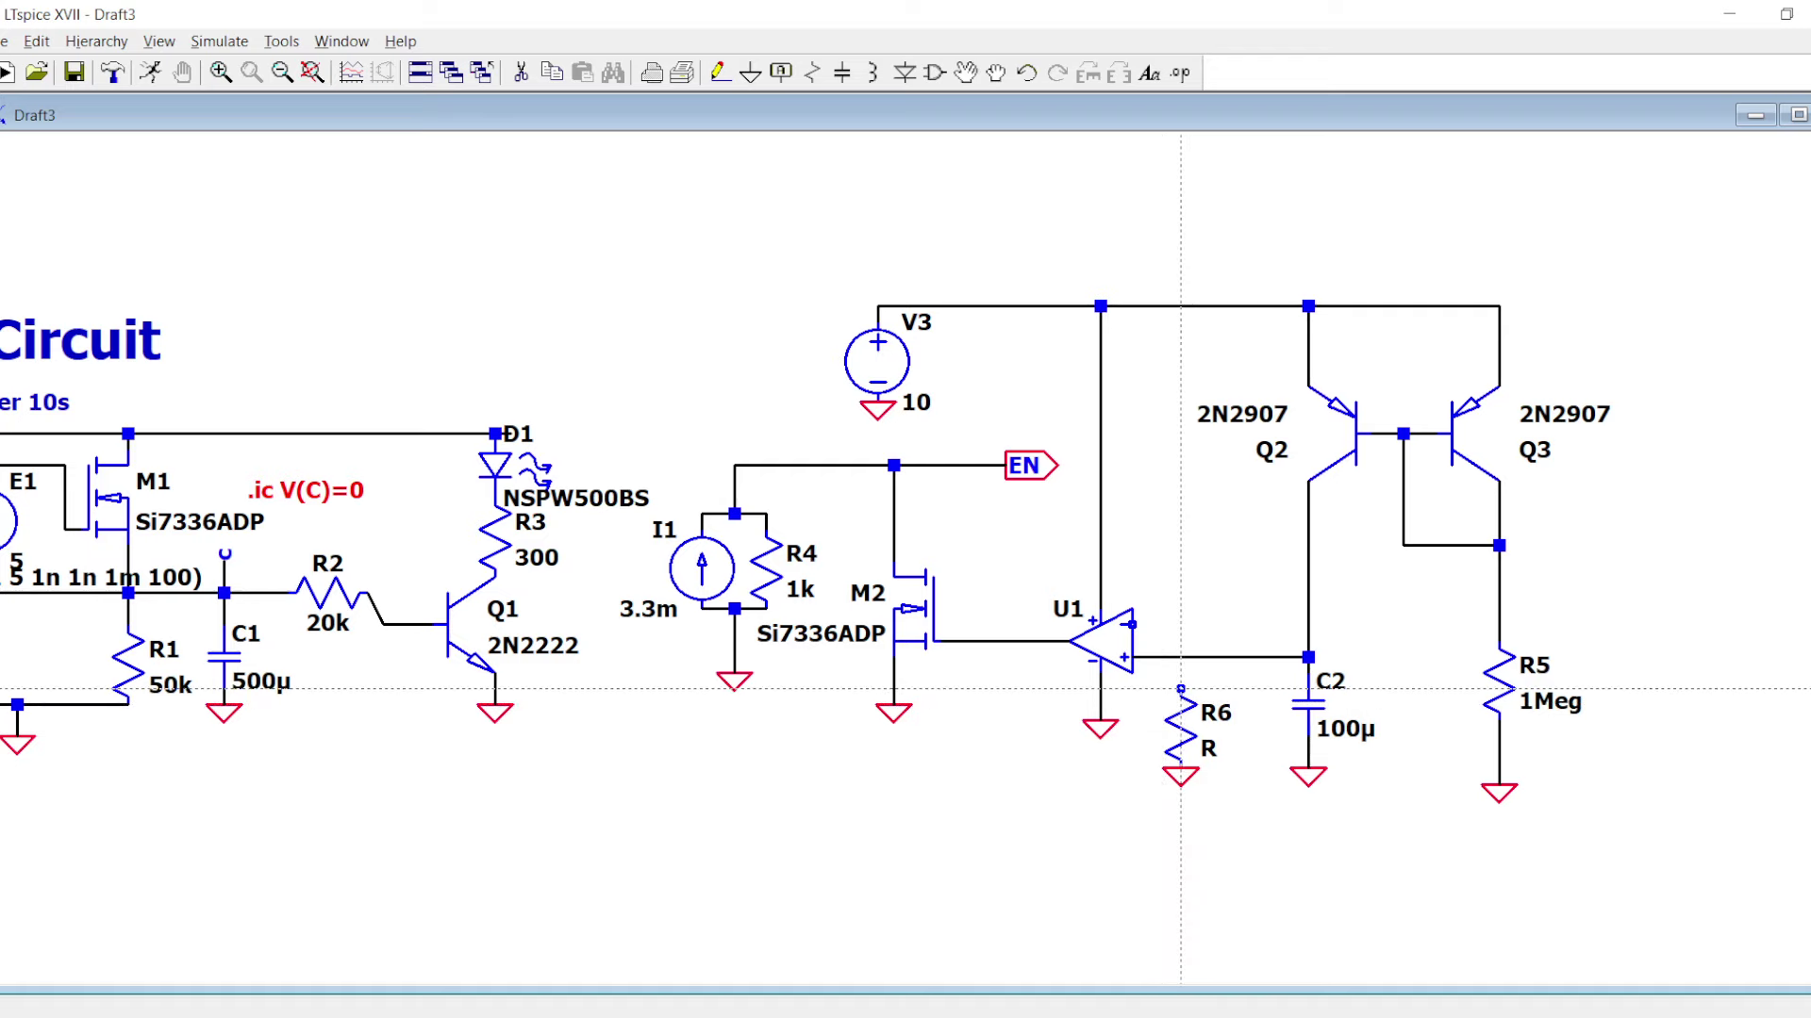
pyautogui.click(1181, 689)
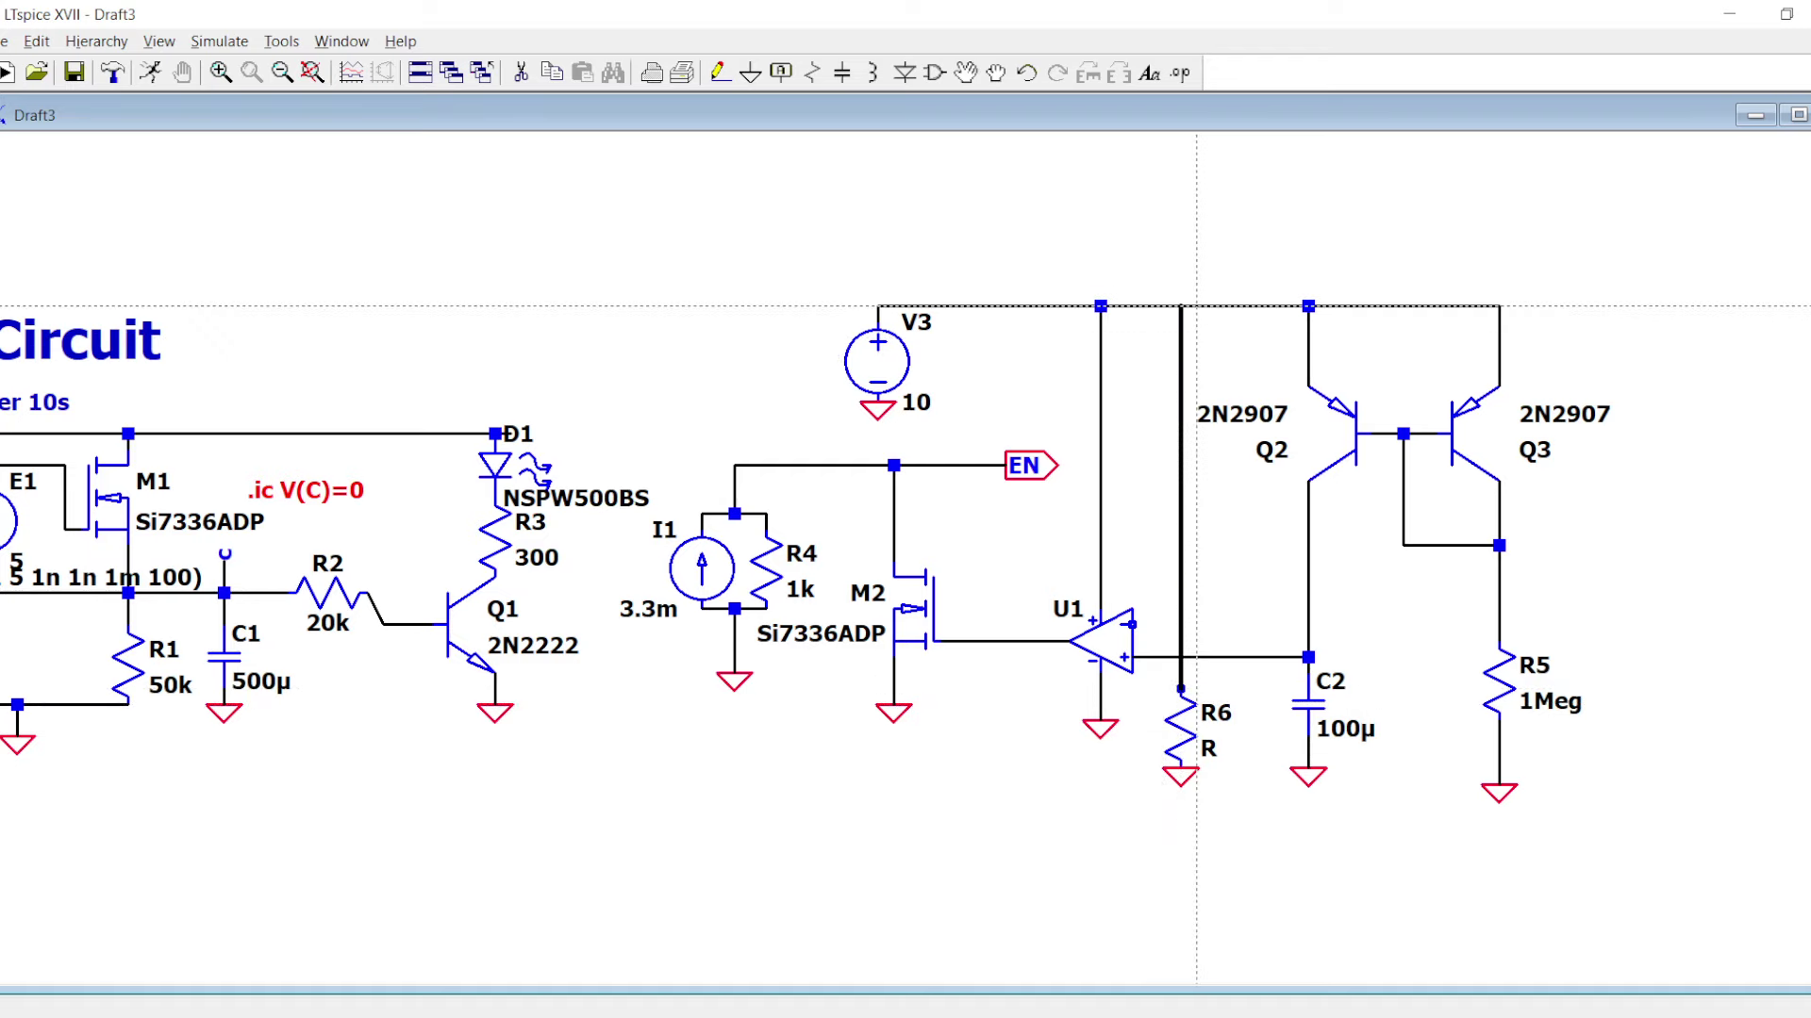
pyautogui.click(1182, 307)
pyautogui.press('Escape')
pyautogui.press('r')
pyautogui.click(1185, 510)
pyautogui.press('Escape')
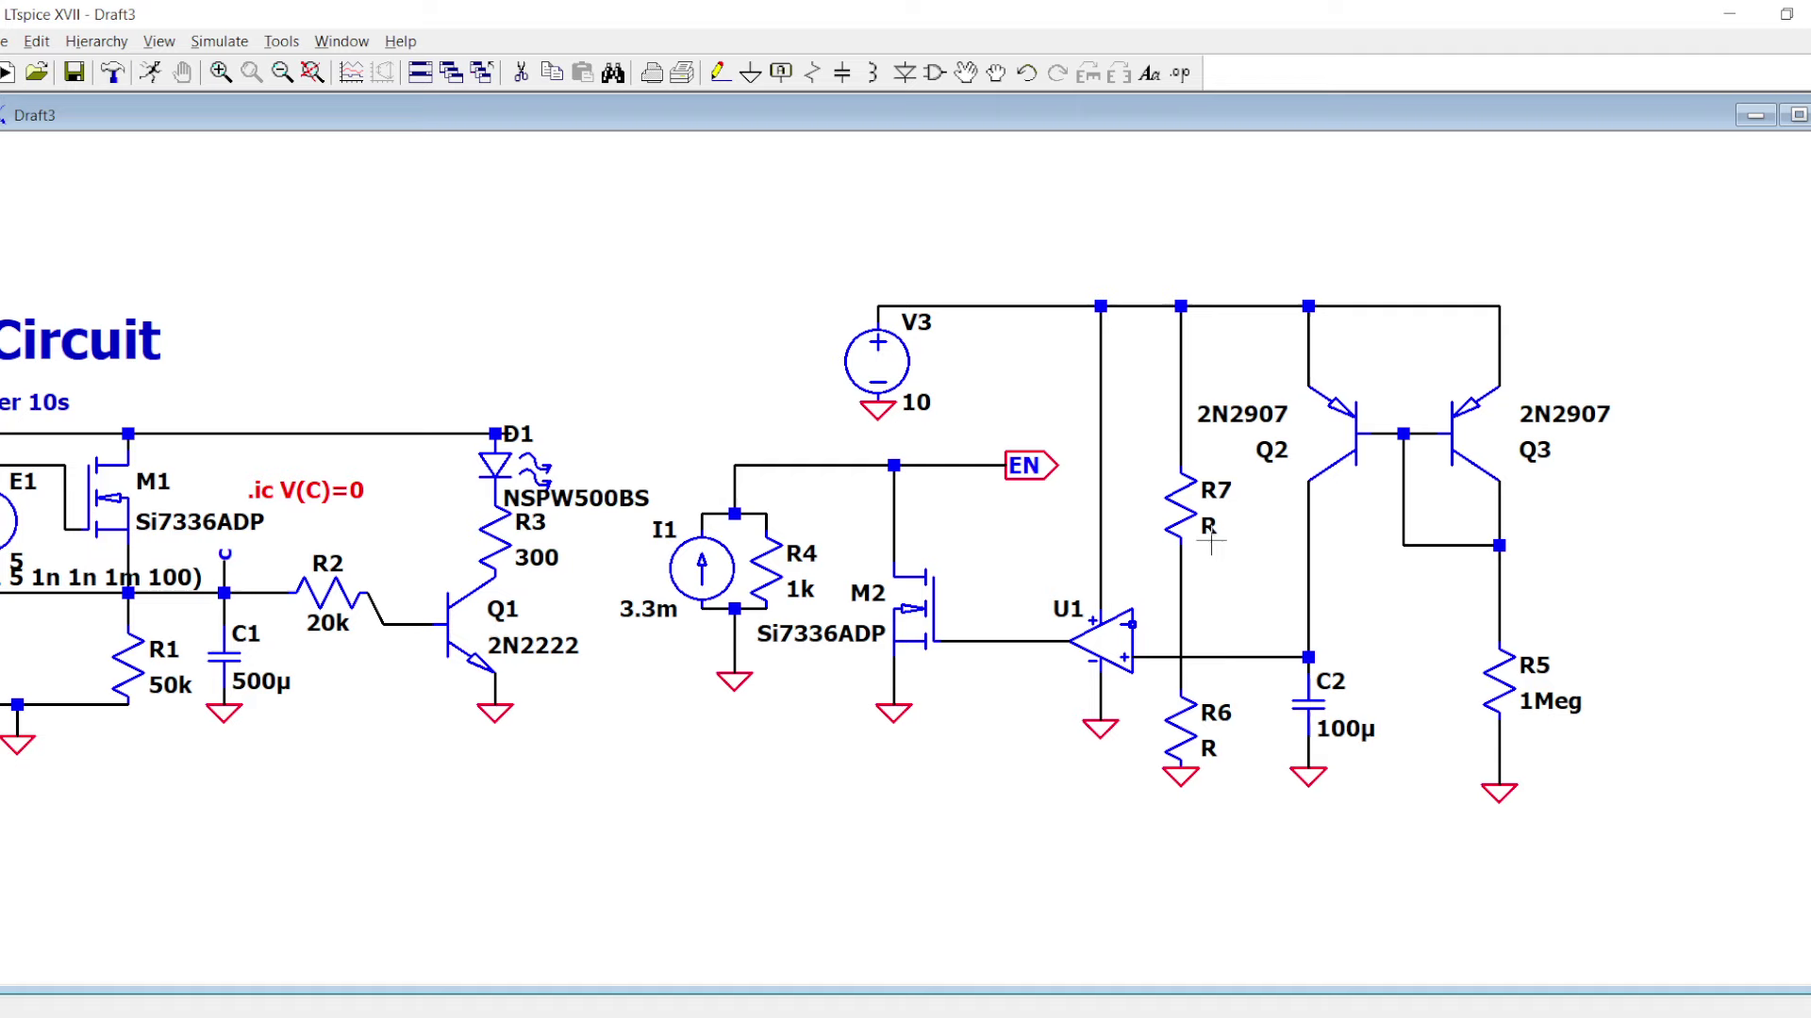
# - Set R6 to 100k and R7 to 10k, and connect U1's inverting input to the node between them
pyautogui.rightClick(1209, 751)
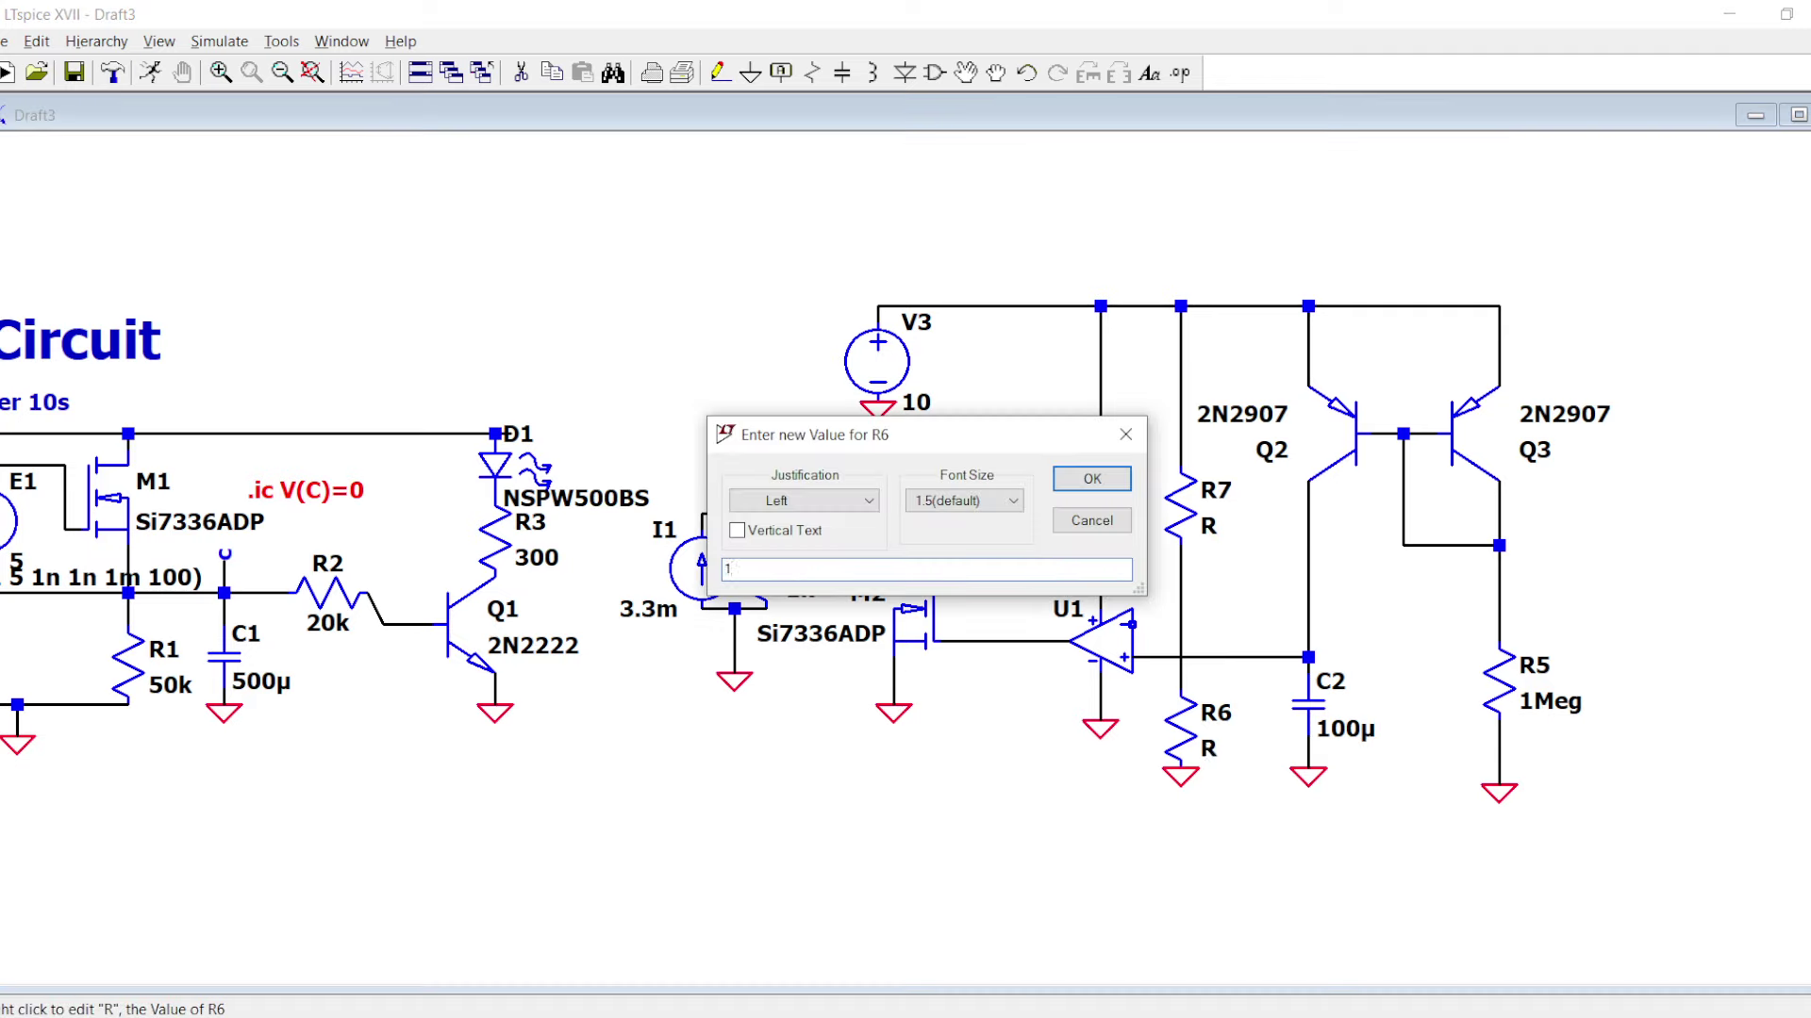
pyautogui.press('Return')
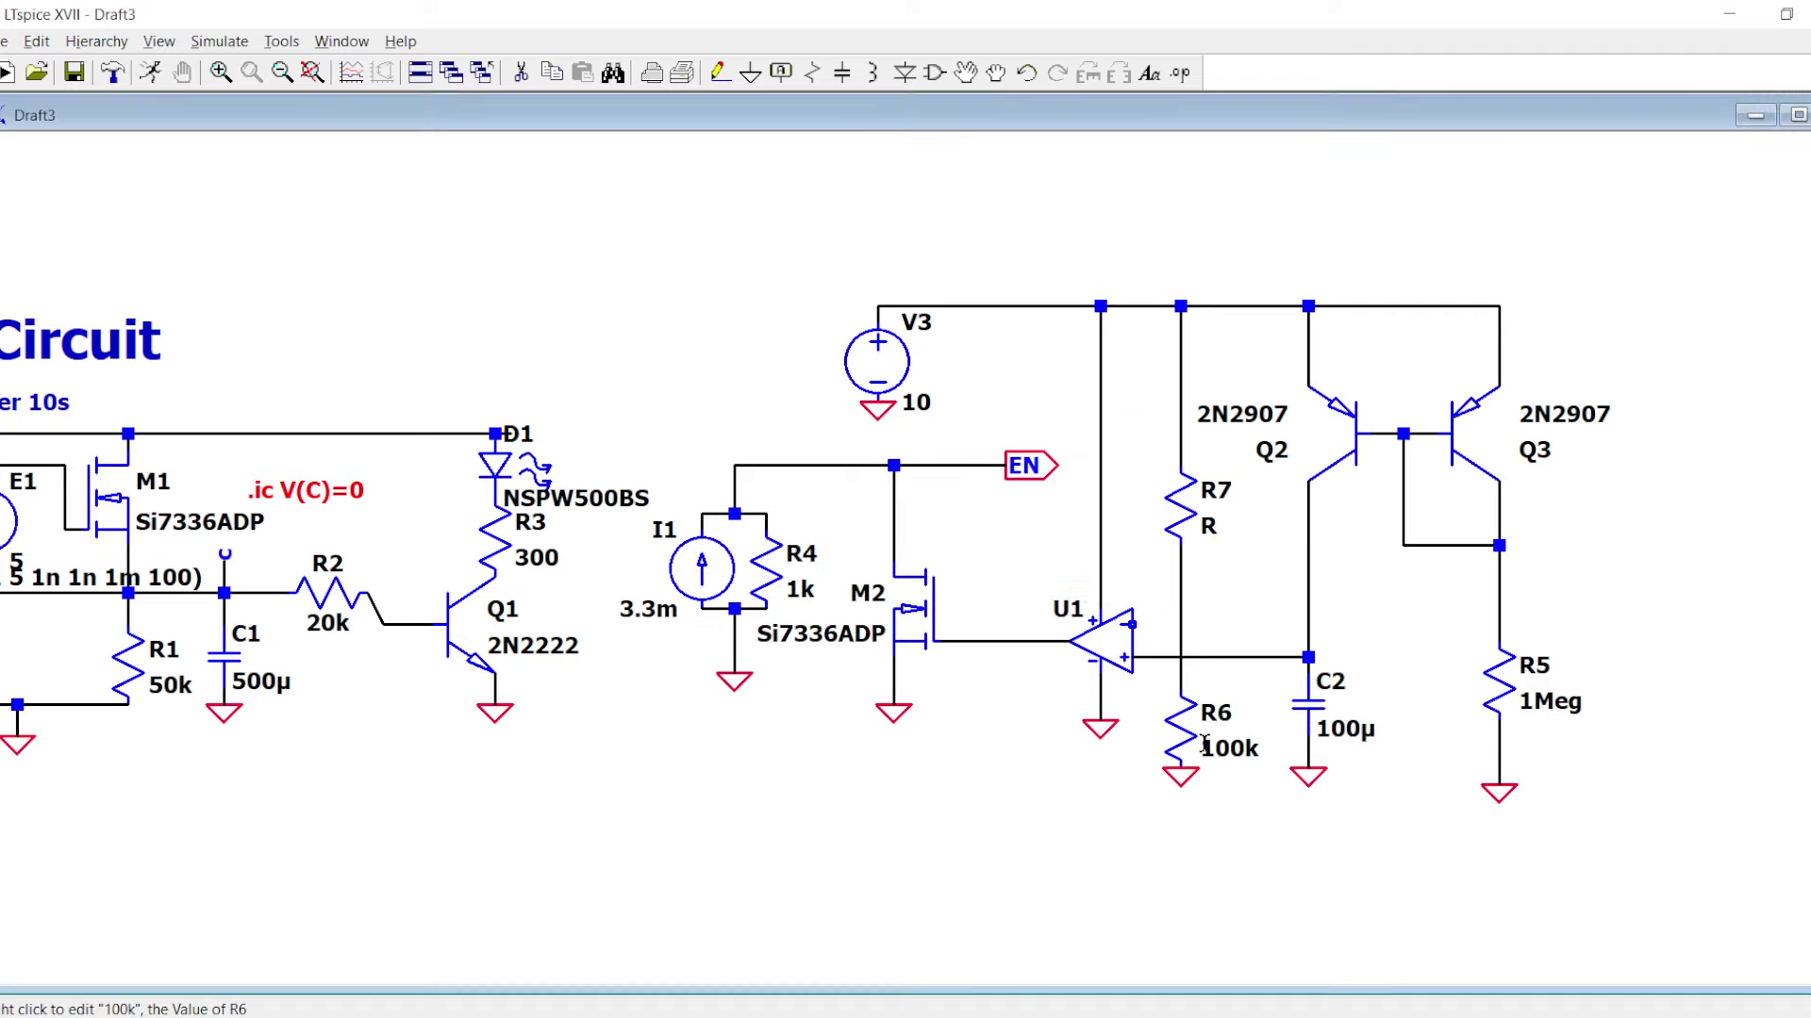
pyautogui.rightClick(1209, 526)
pyautogui.write('10k')
pyautogui.press('Return')
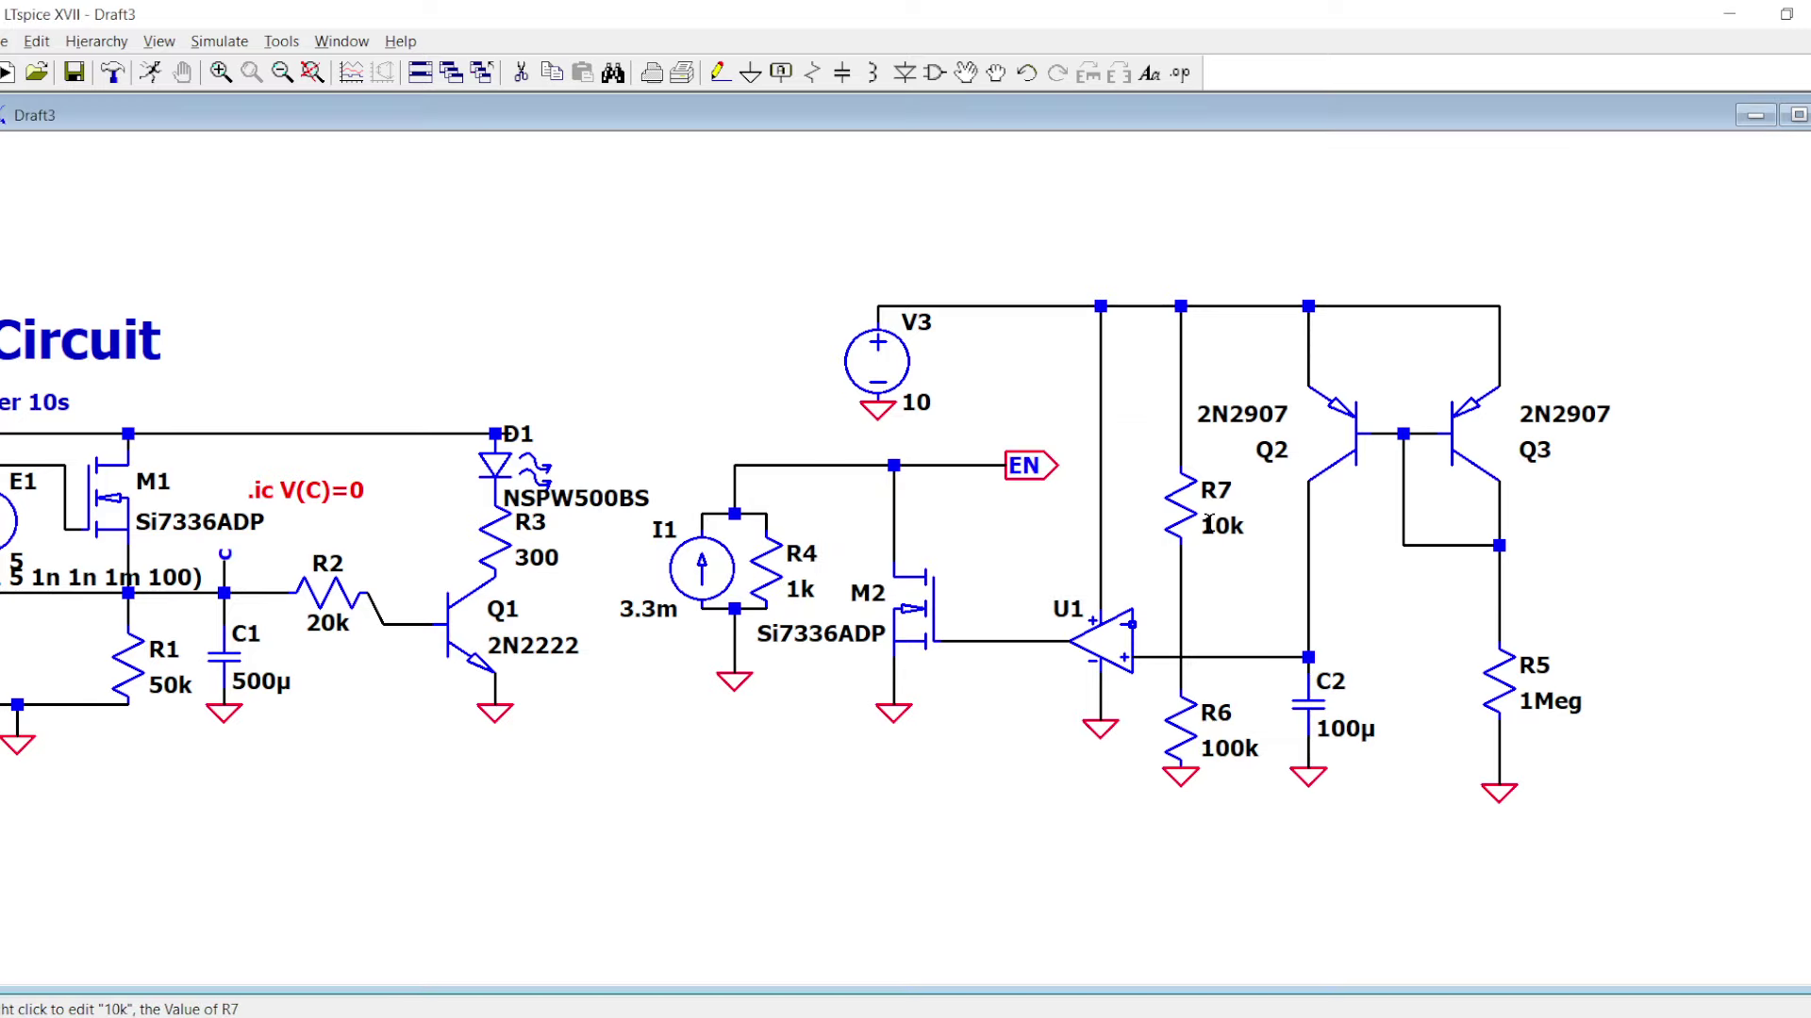
pyautogui.click(1180, 624)
pyautogui.press('Escape')
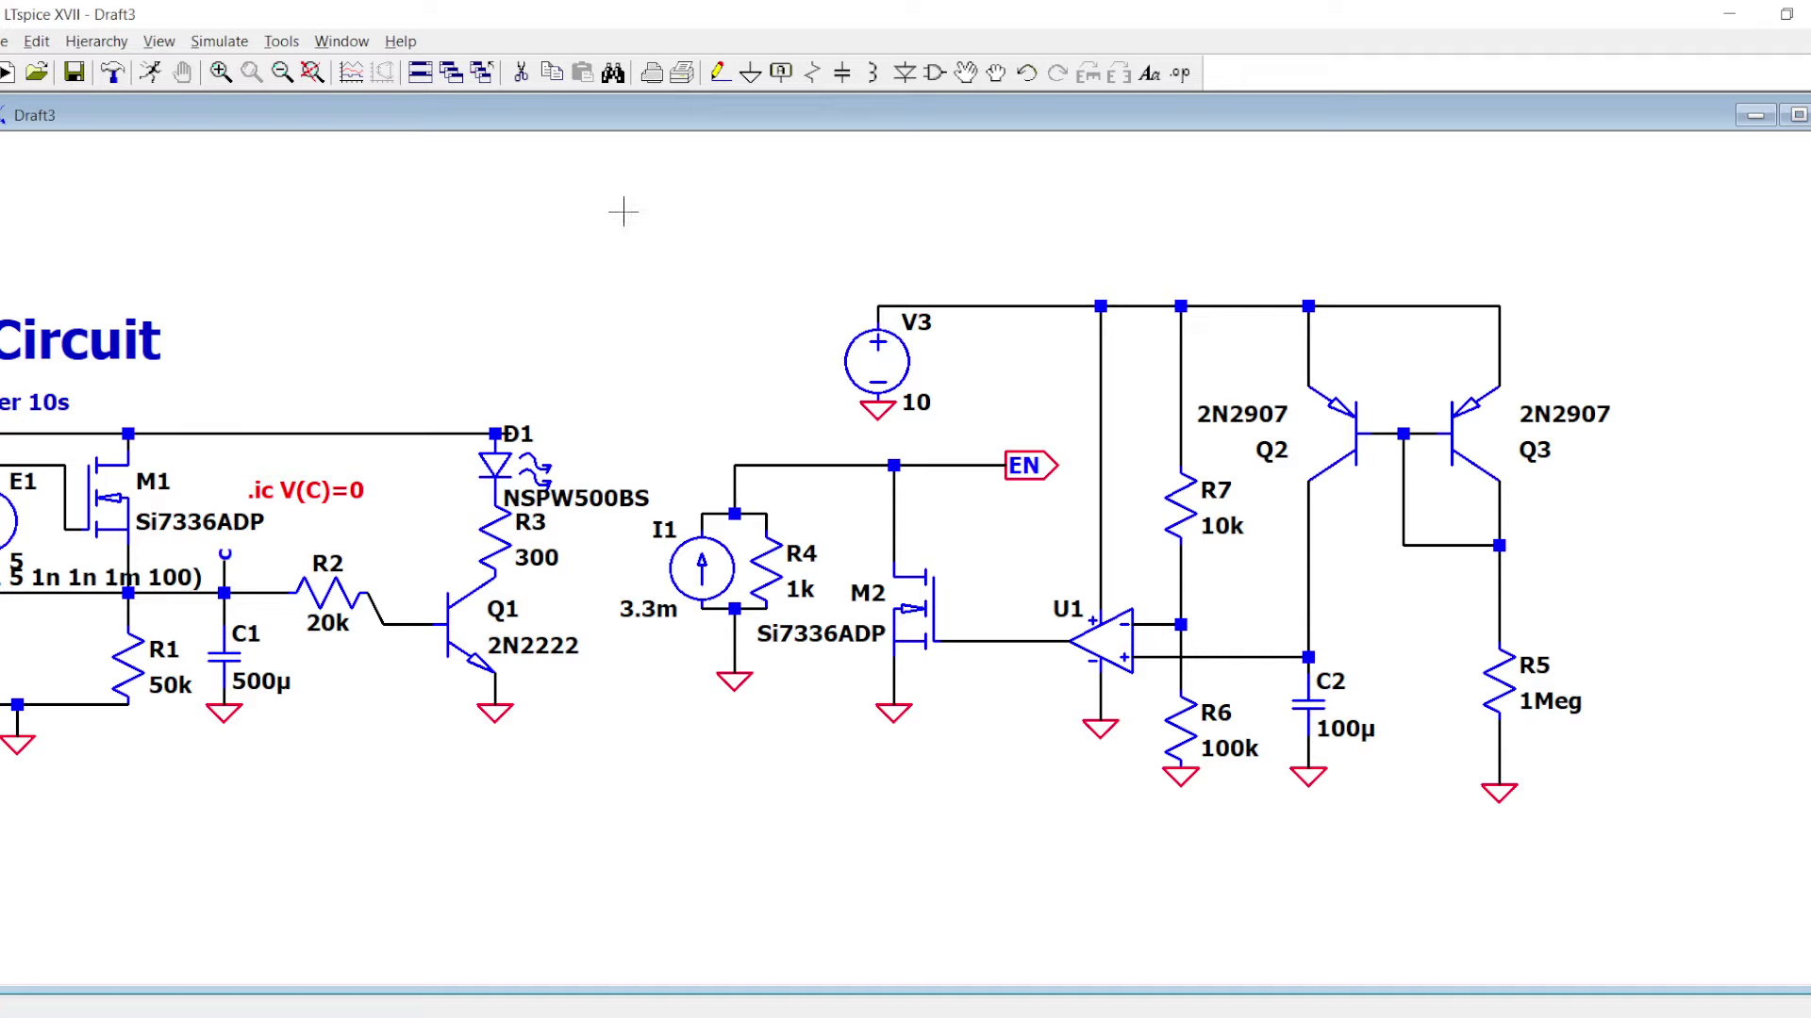
# - Run the simulation and plot the voltage at the top of C2
pyautogui.click(150, 72)
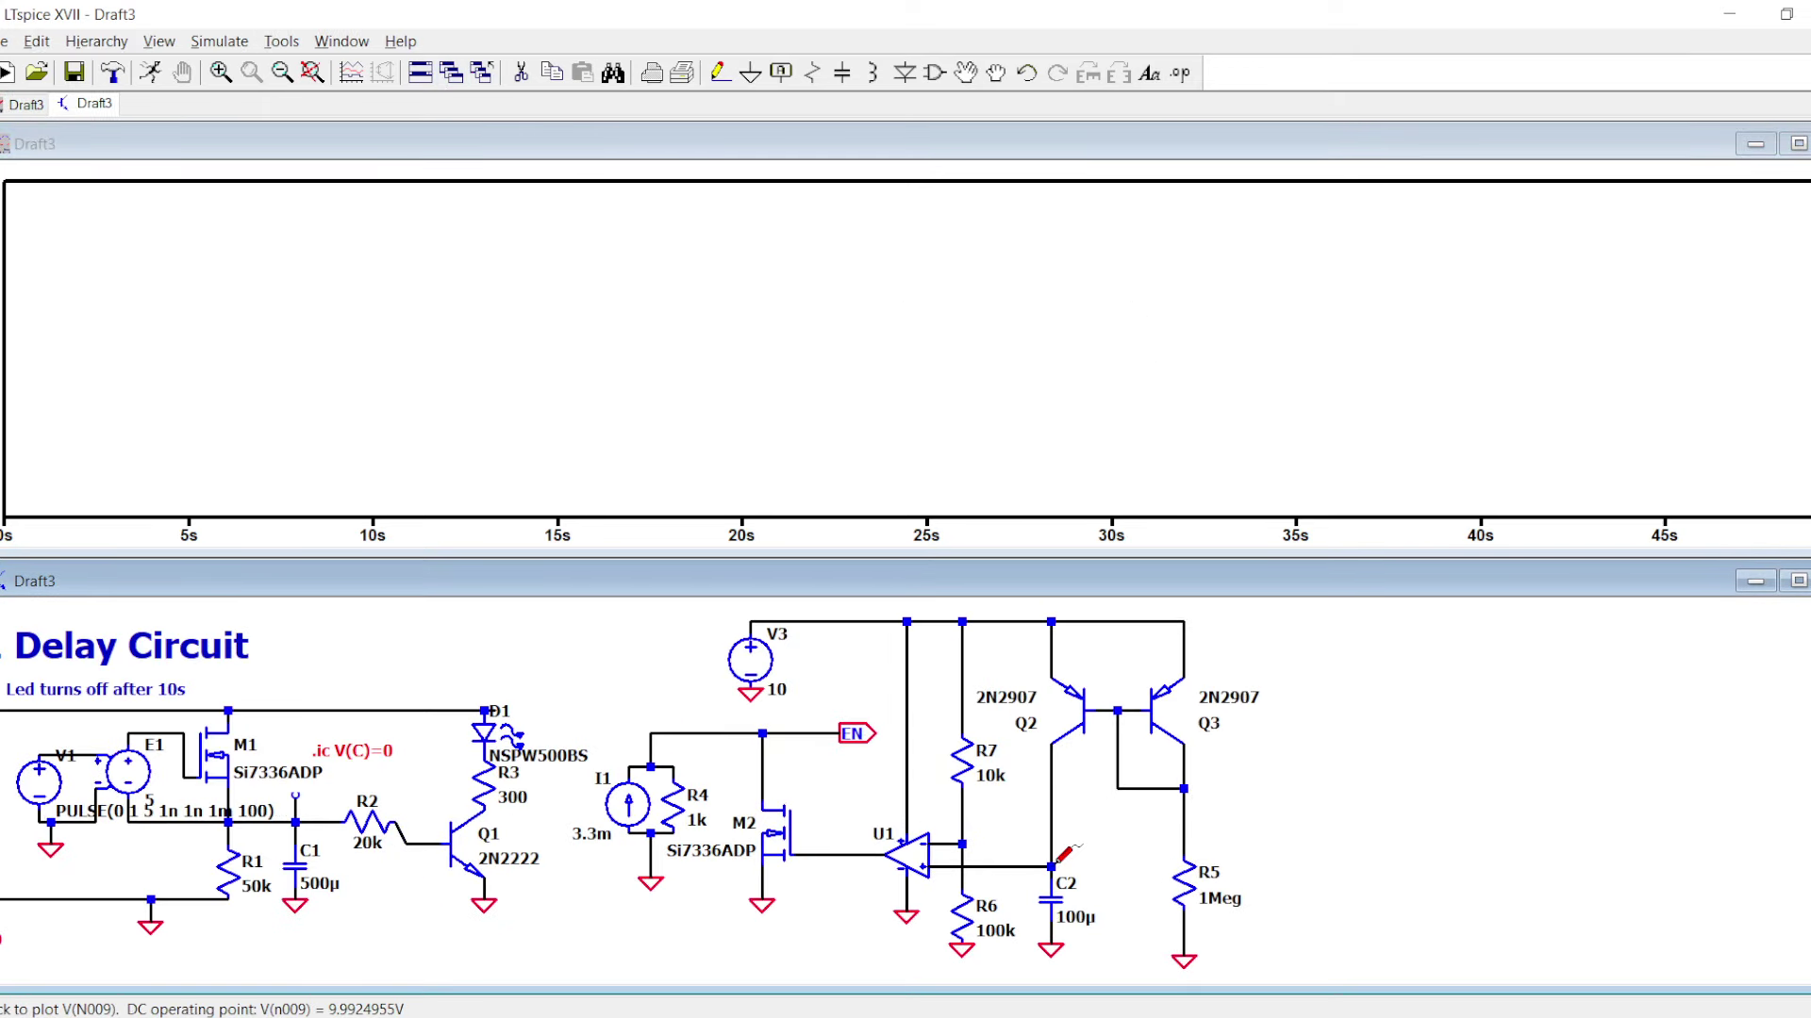
pyautogui.click(1056, 861)
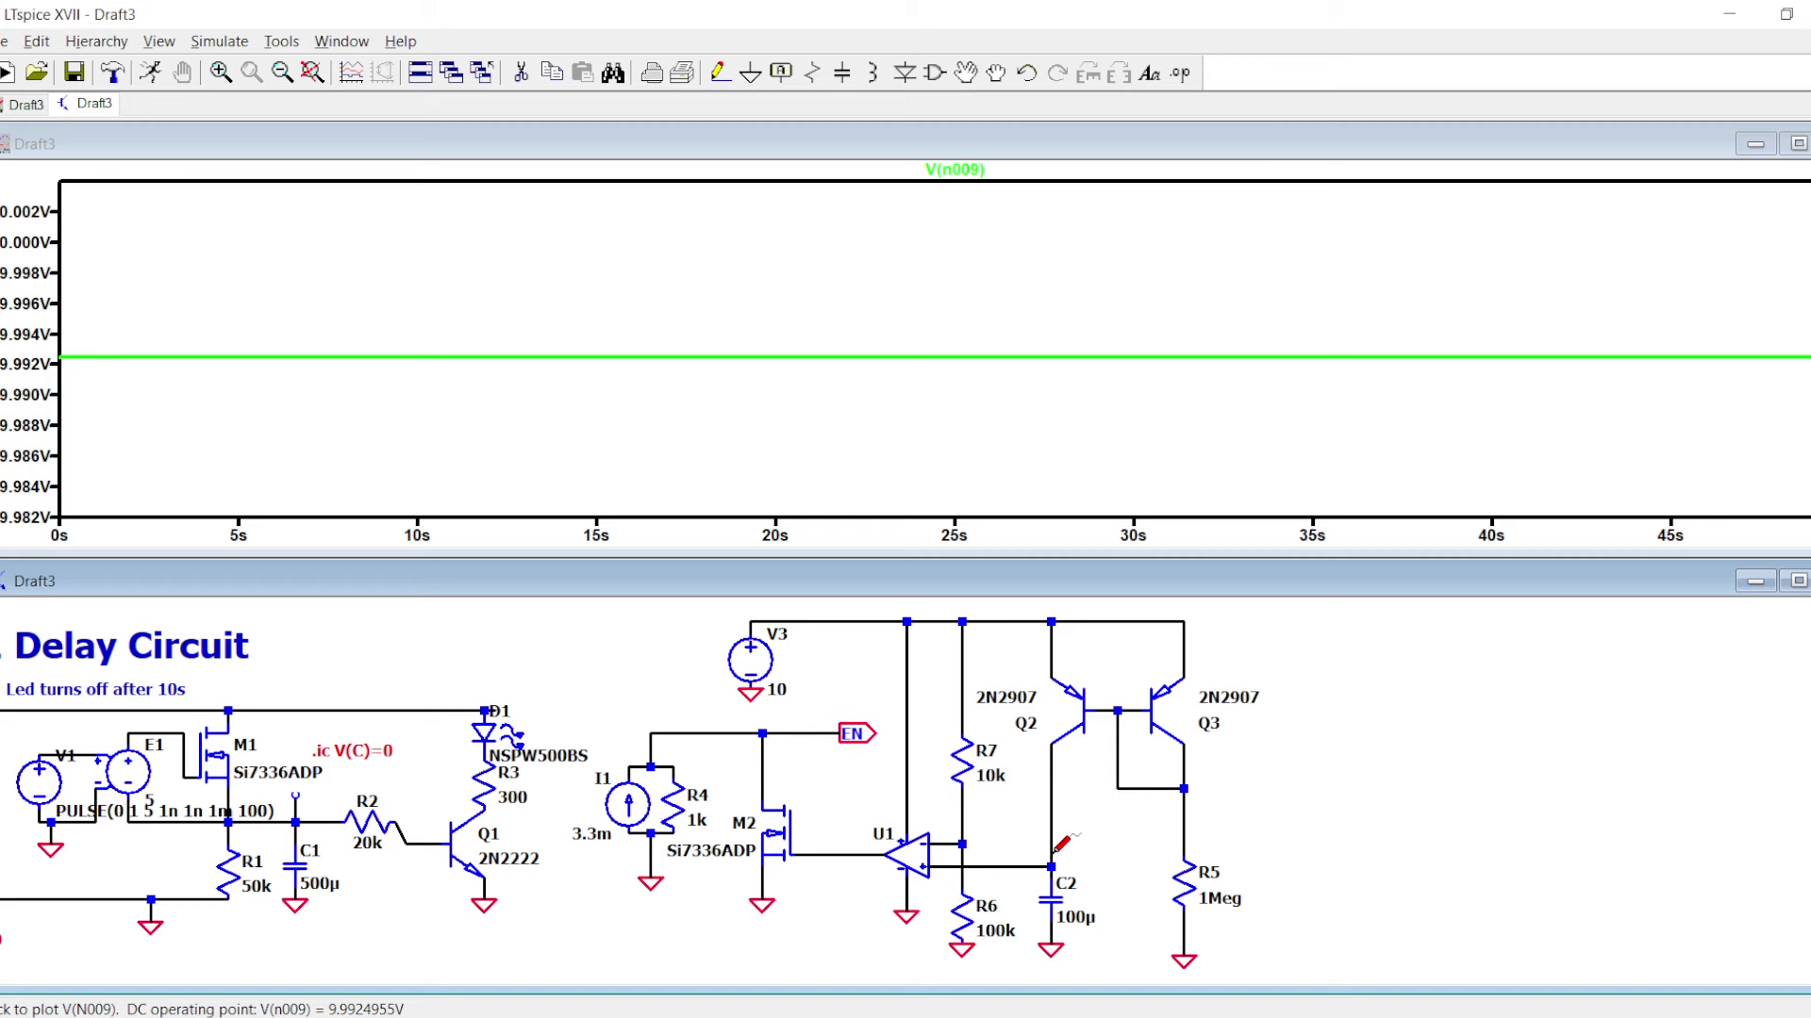
# - Add a short wire stub up from the line between U1 and C2 and label the net d
pyautogui.scroll(1, 1023, 864)
pyautogui.click(1004, 840)
pyautogui.press('Escape')
pyautogui.press('F4')
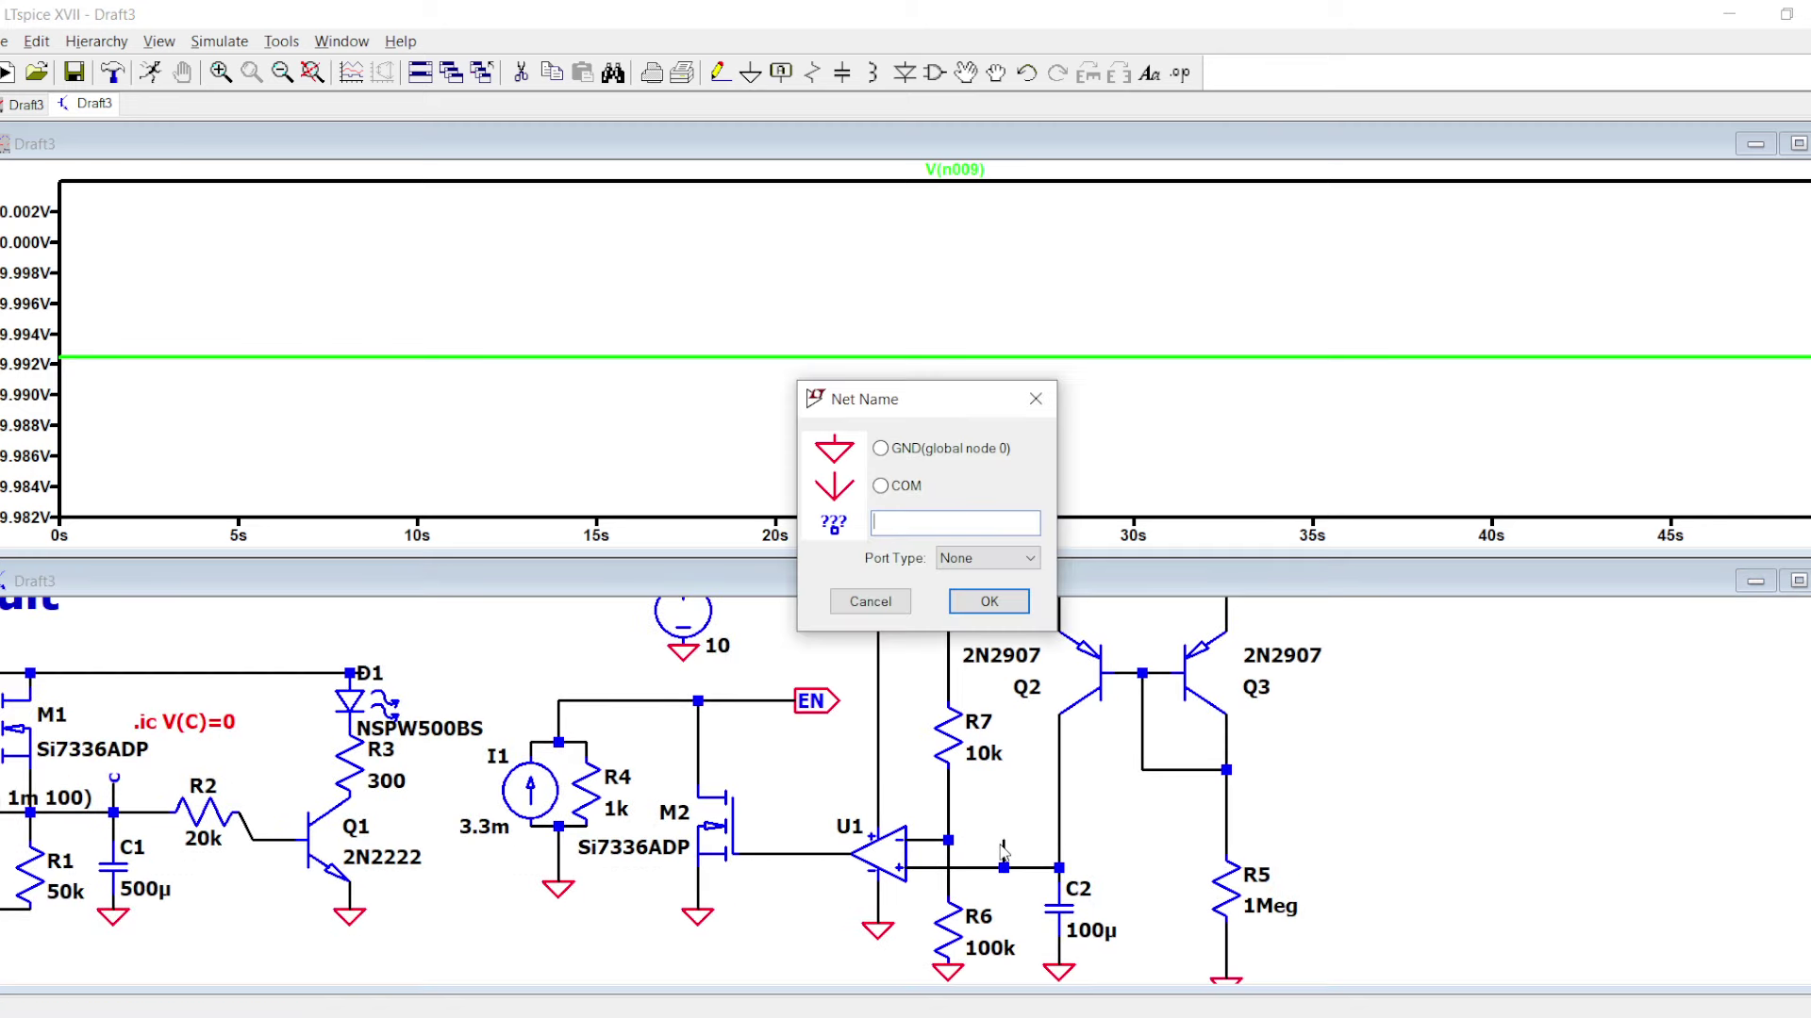
pyautogui.write('d')
pyautogui.click(975, 606)
pyautogui.click(1002, 846)
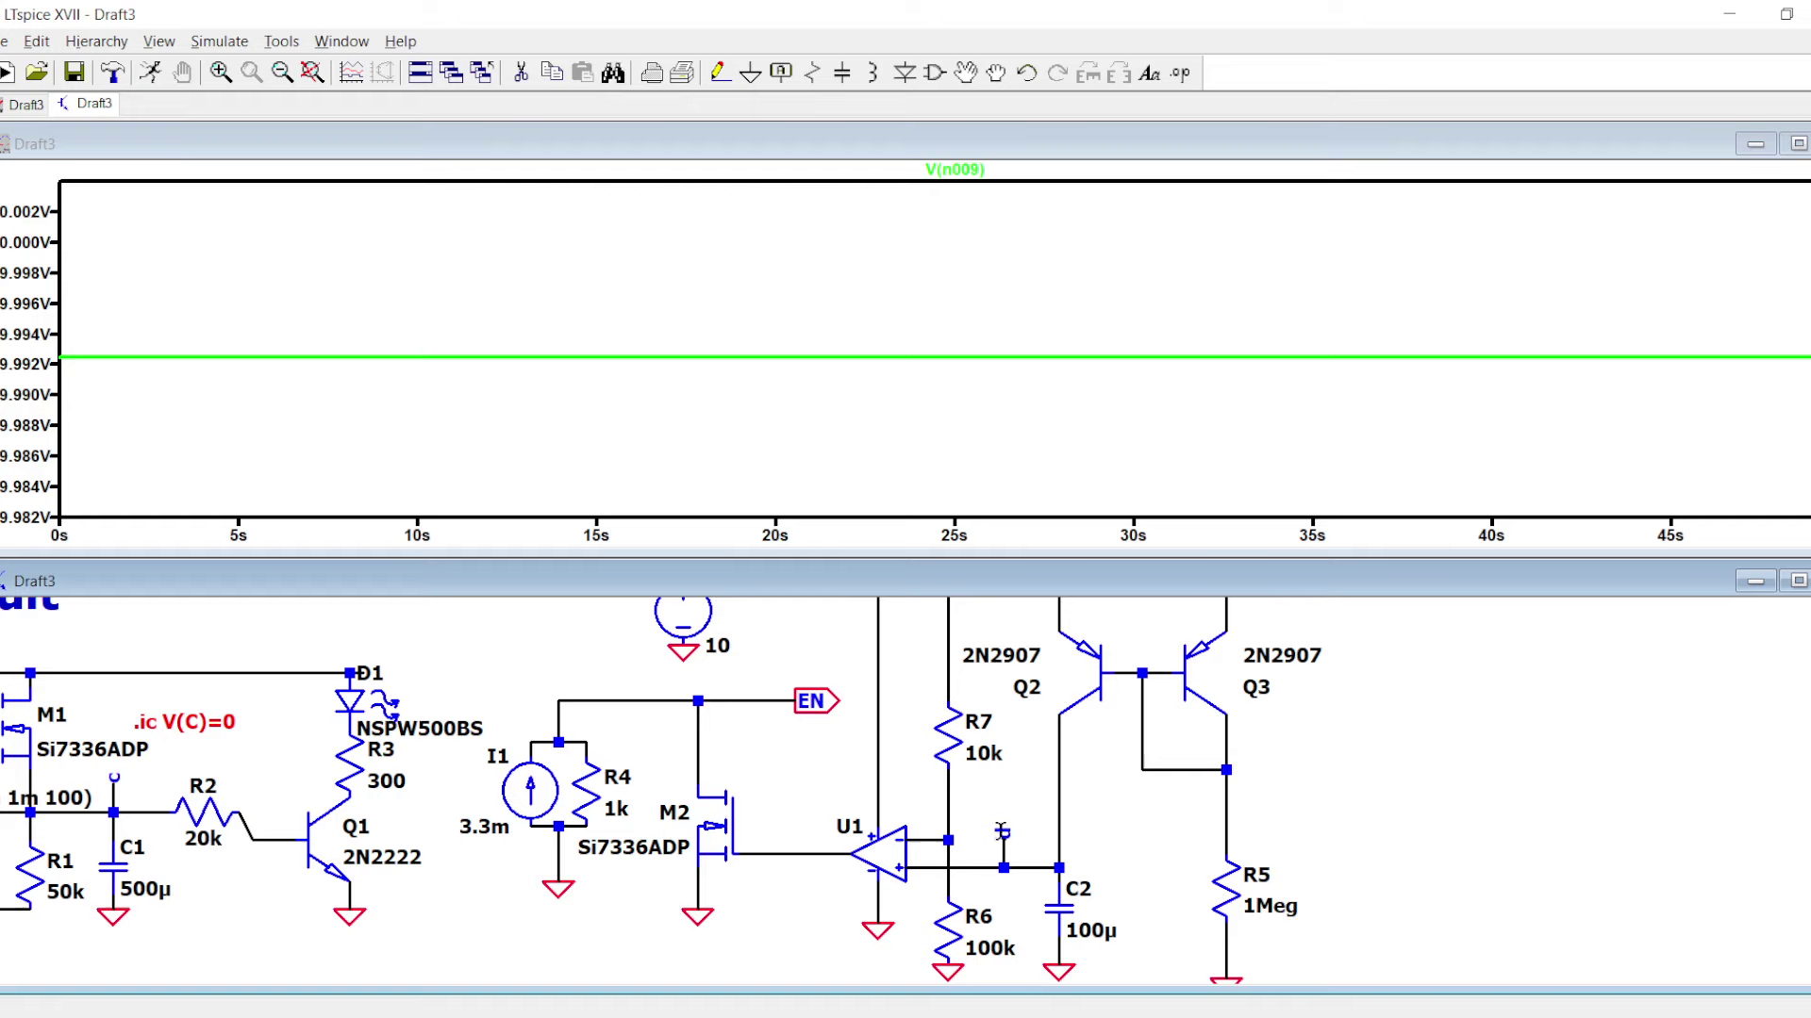
# - Add the SPICE directive .ic V(d)=0 between C2 and R5
pyautogui.press('s')
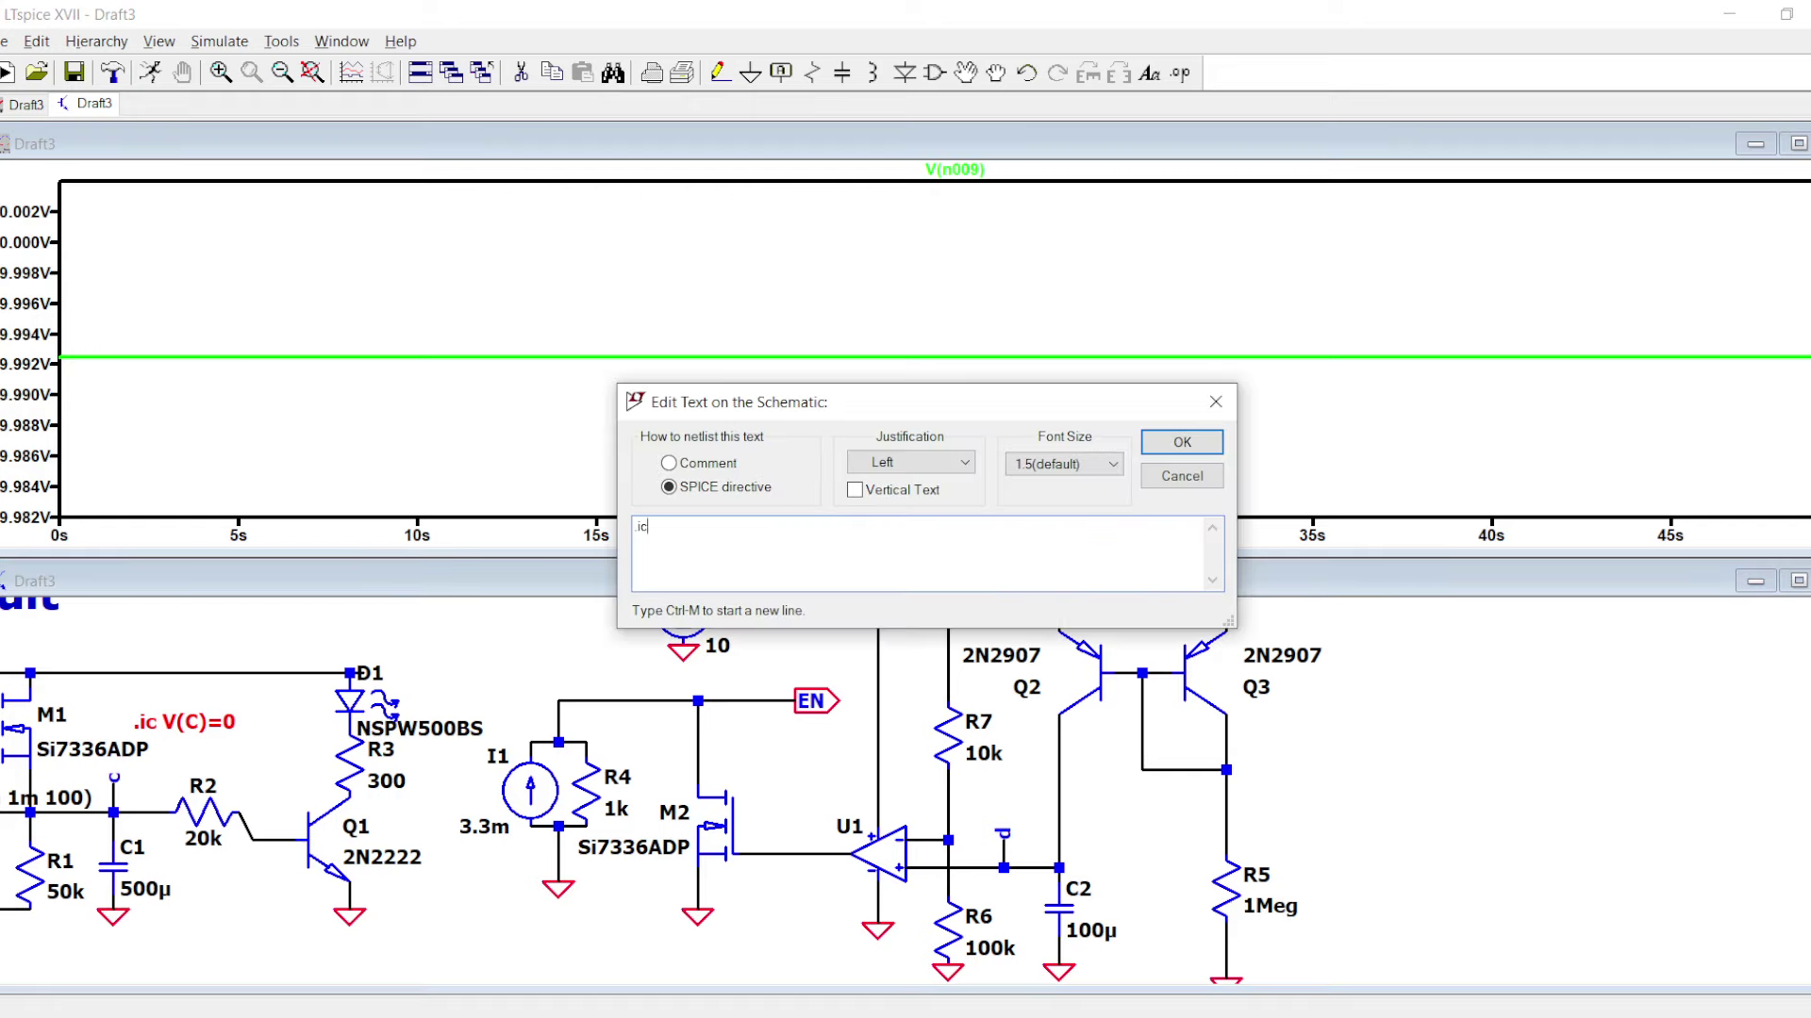
pyautogui.write('.ic V(')
pyautogui.press('capslock')
pyautogui.write('D')
pyautogui.press('capslock')
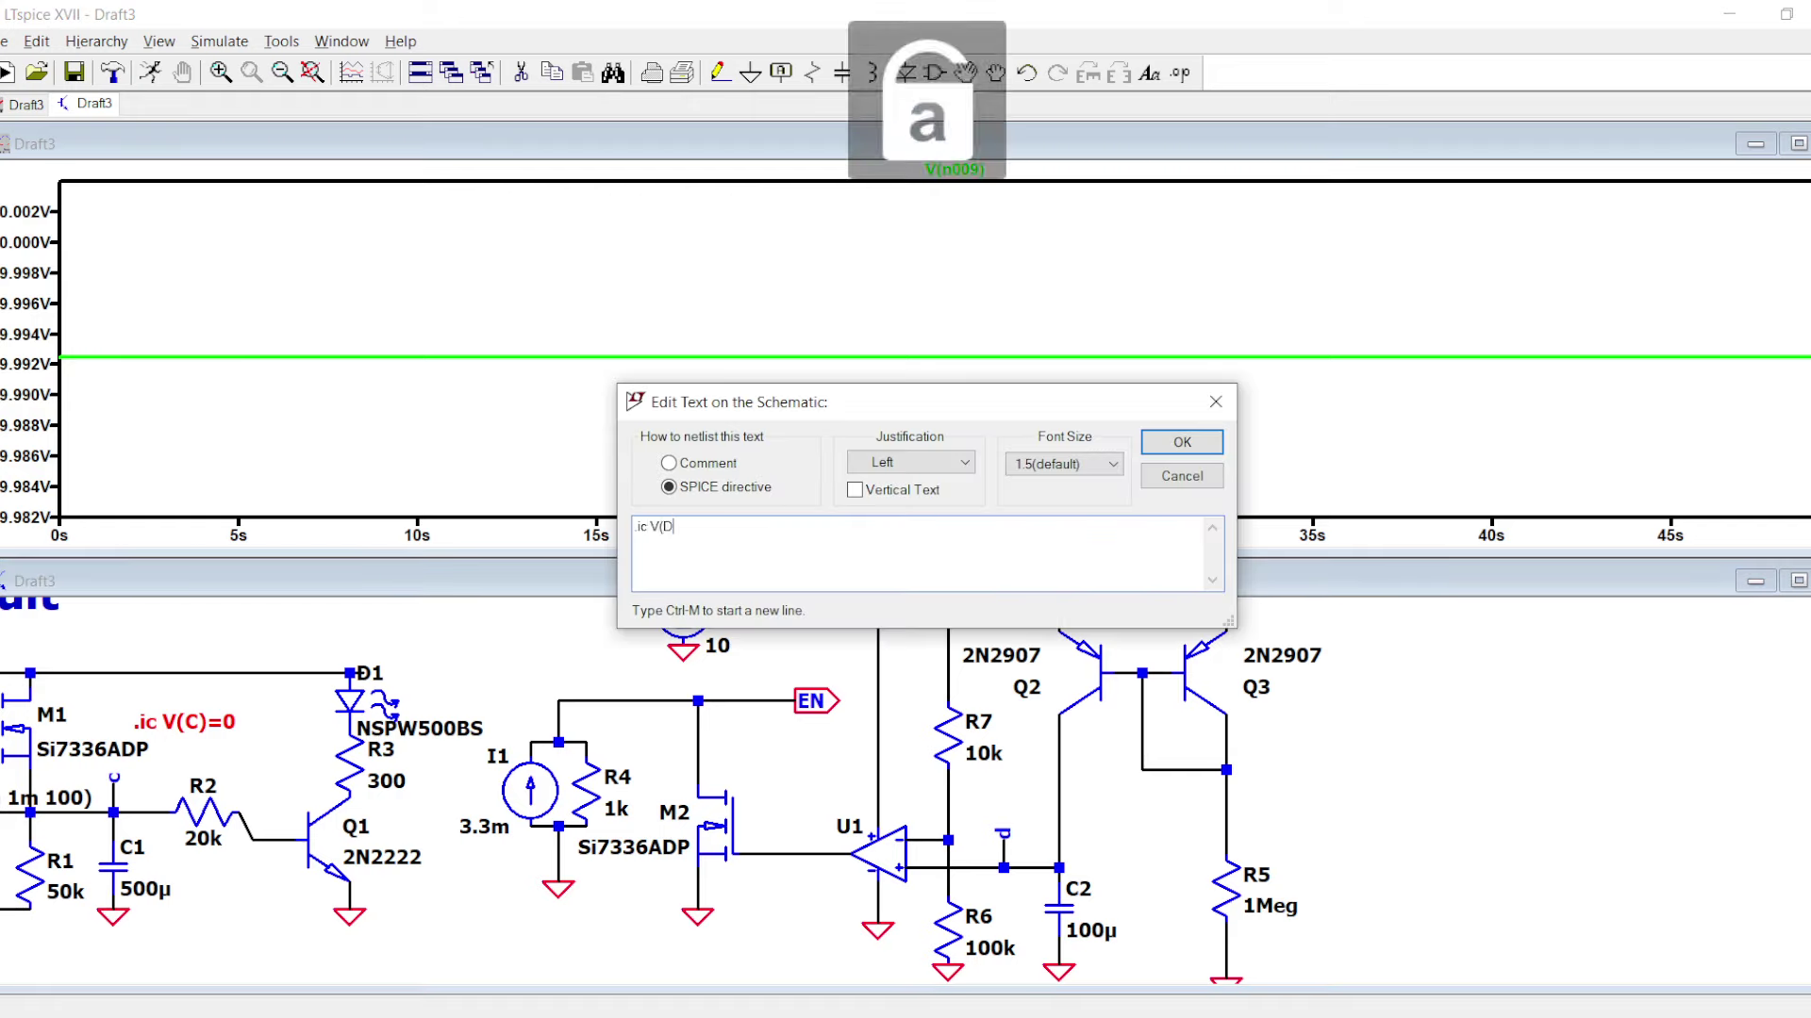
pyautogui.press('capslock')
pyautogui.press('BackSpace')
pyautogui.press('capslock')
pyautogui.write('d)=0')
pyautogui.press('Return')
pyautogui.click(1103, 816)
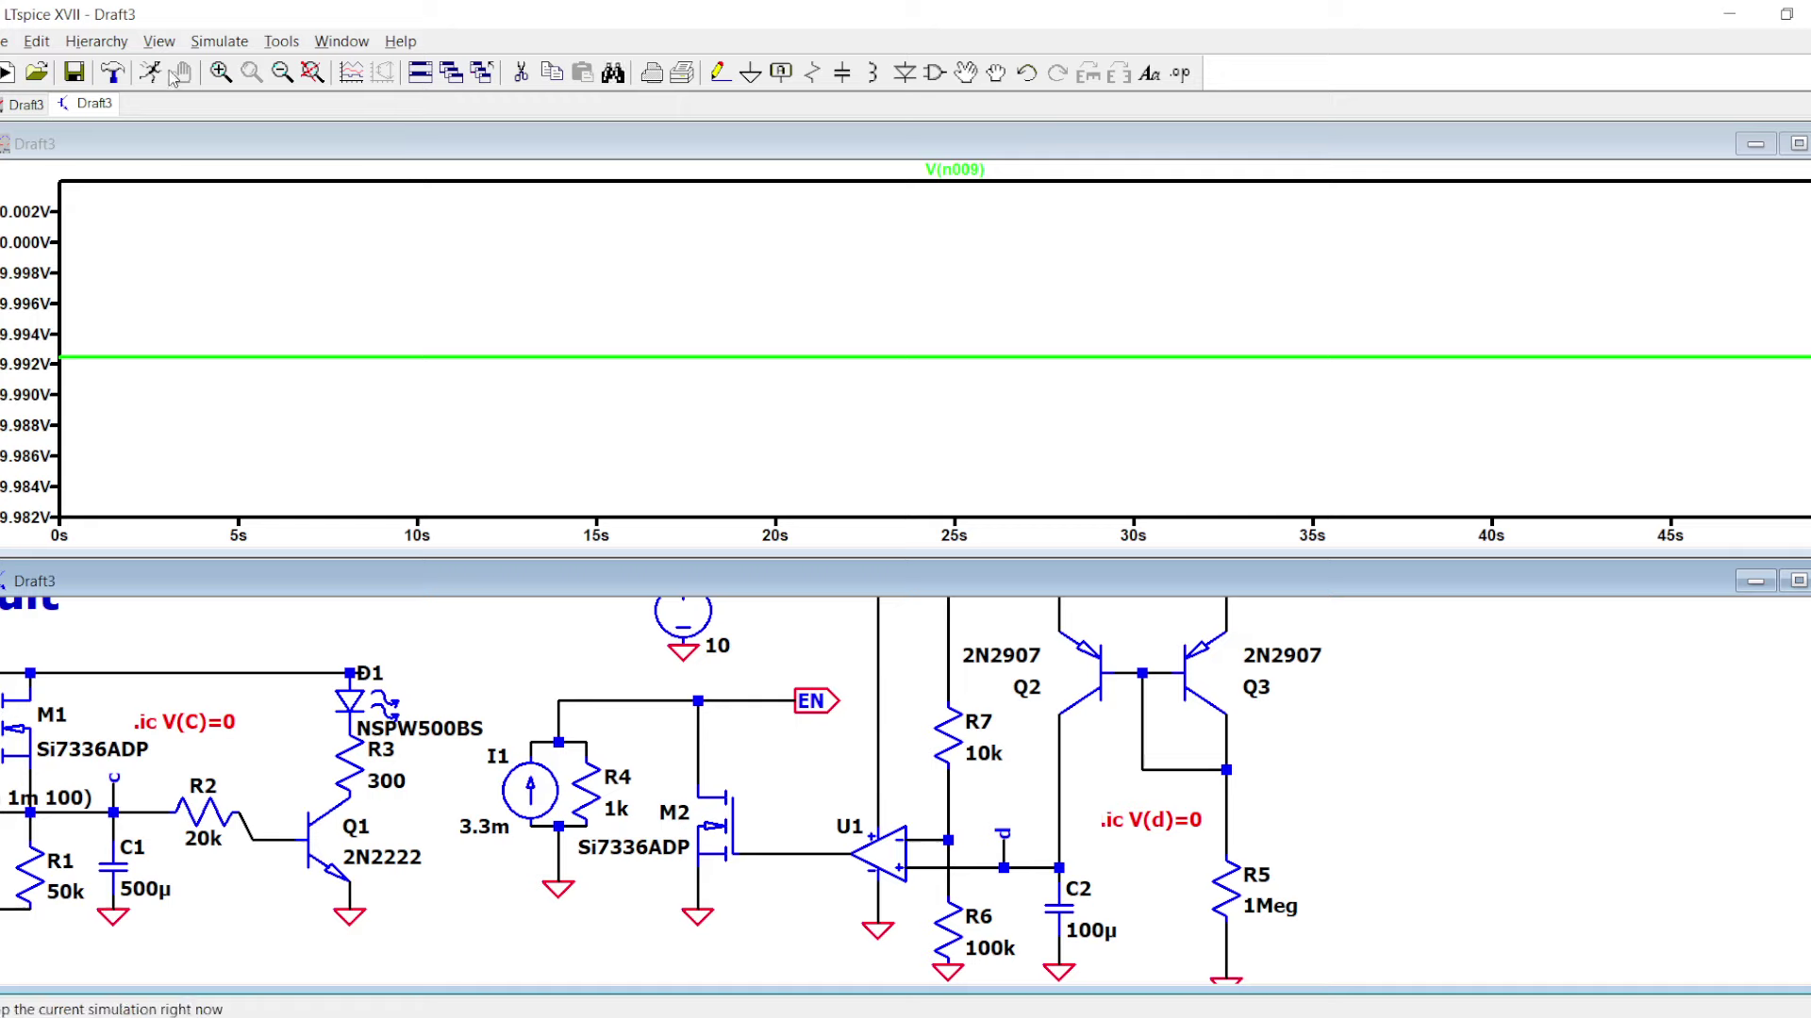
# - Rerun the simulation and plot the current through R5 and the voltage at node d
pyautogui.click(149, 73)
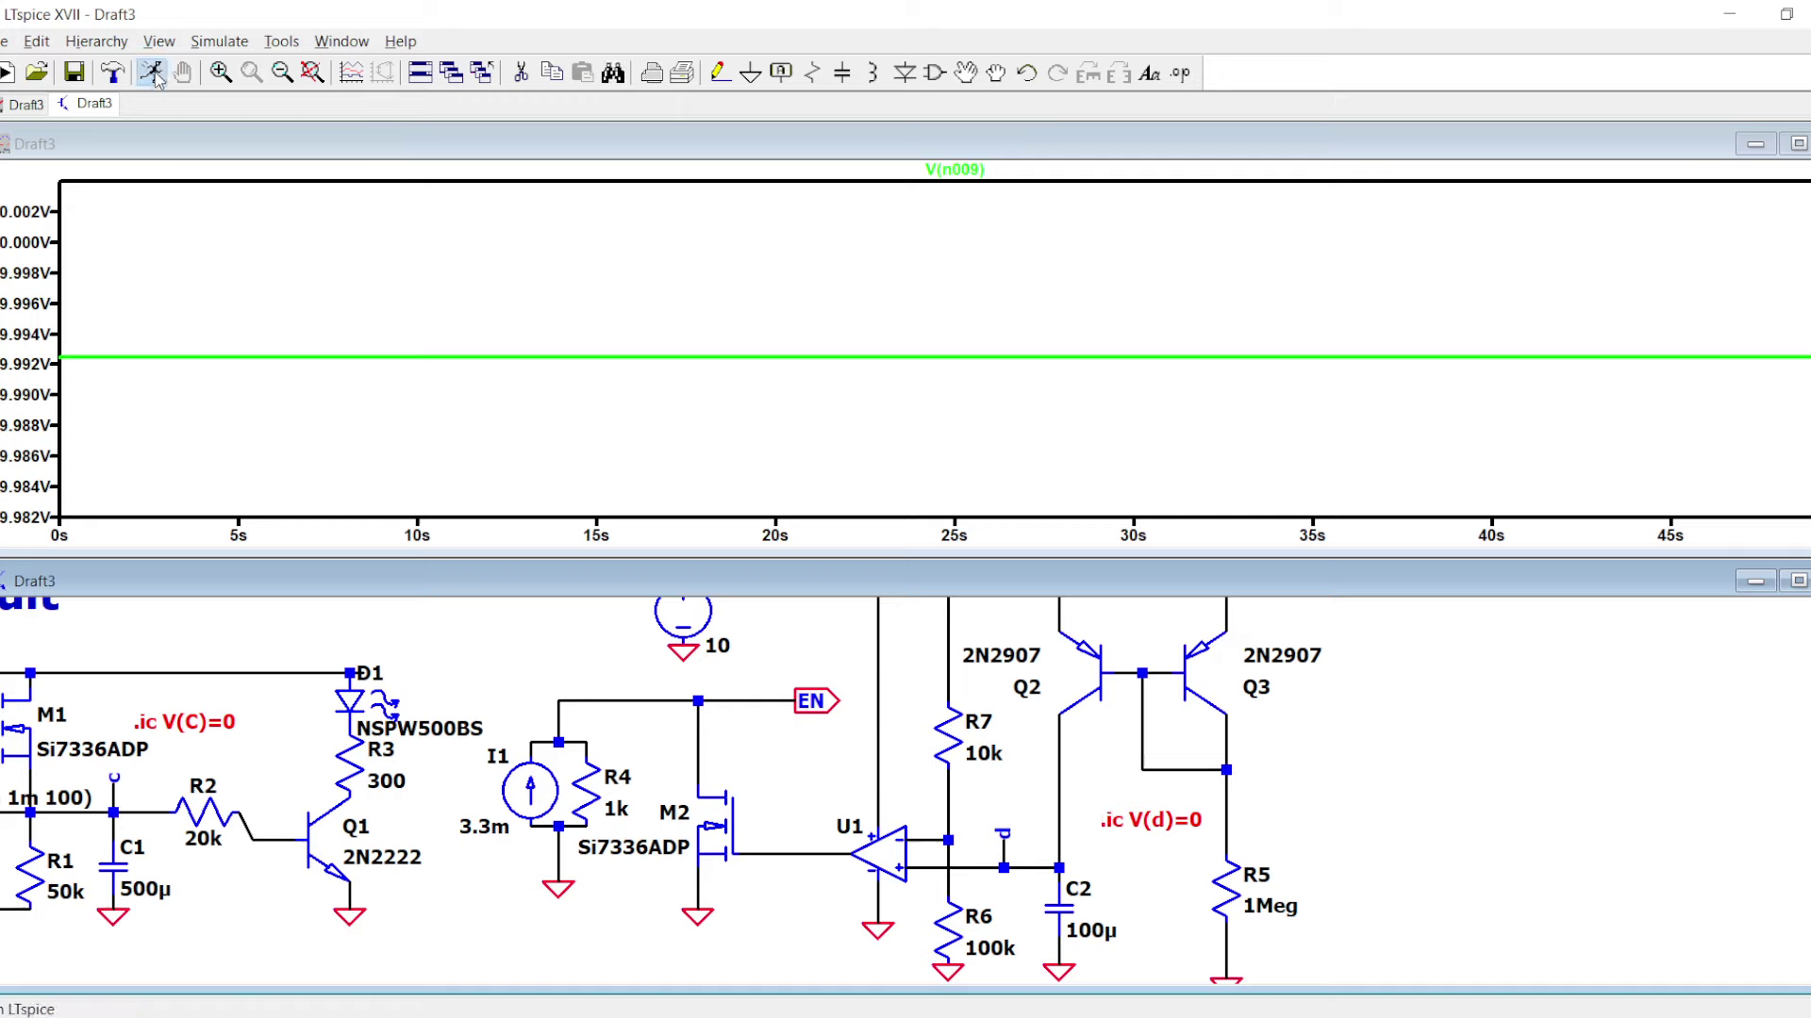
pyautogui.click(1227, 884)
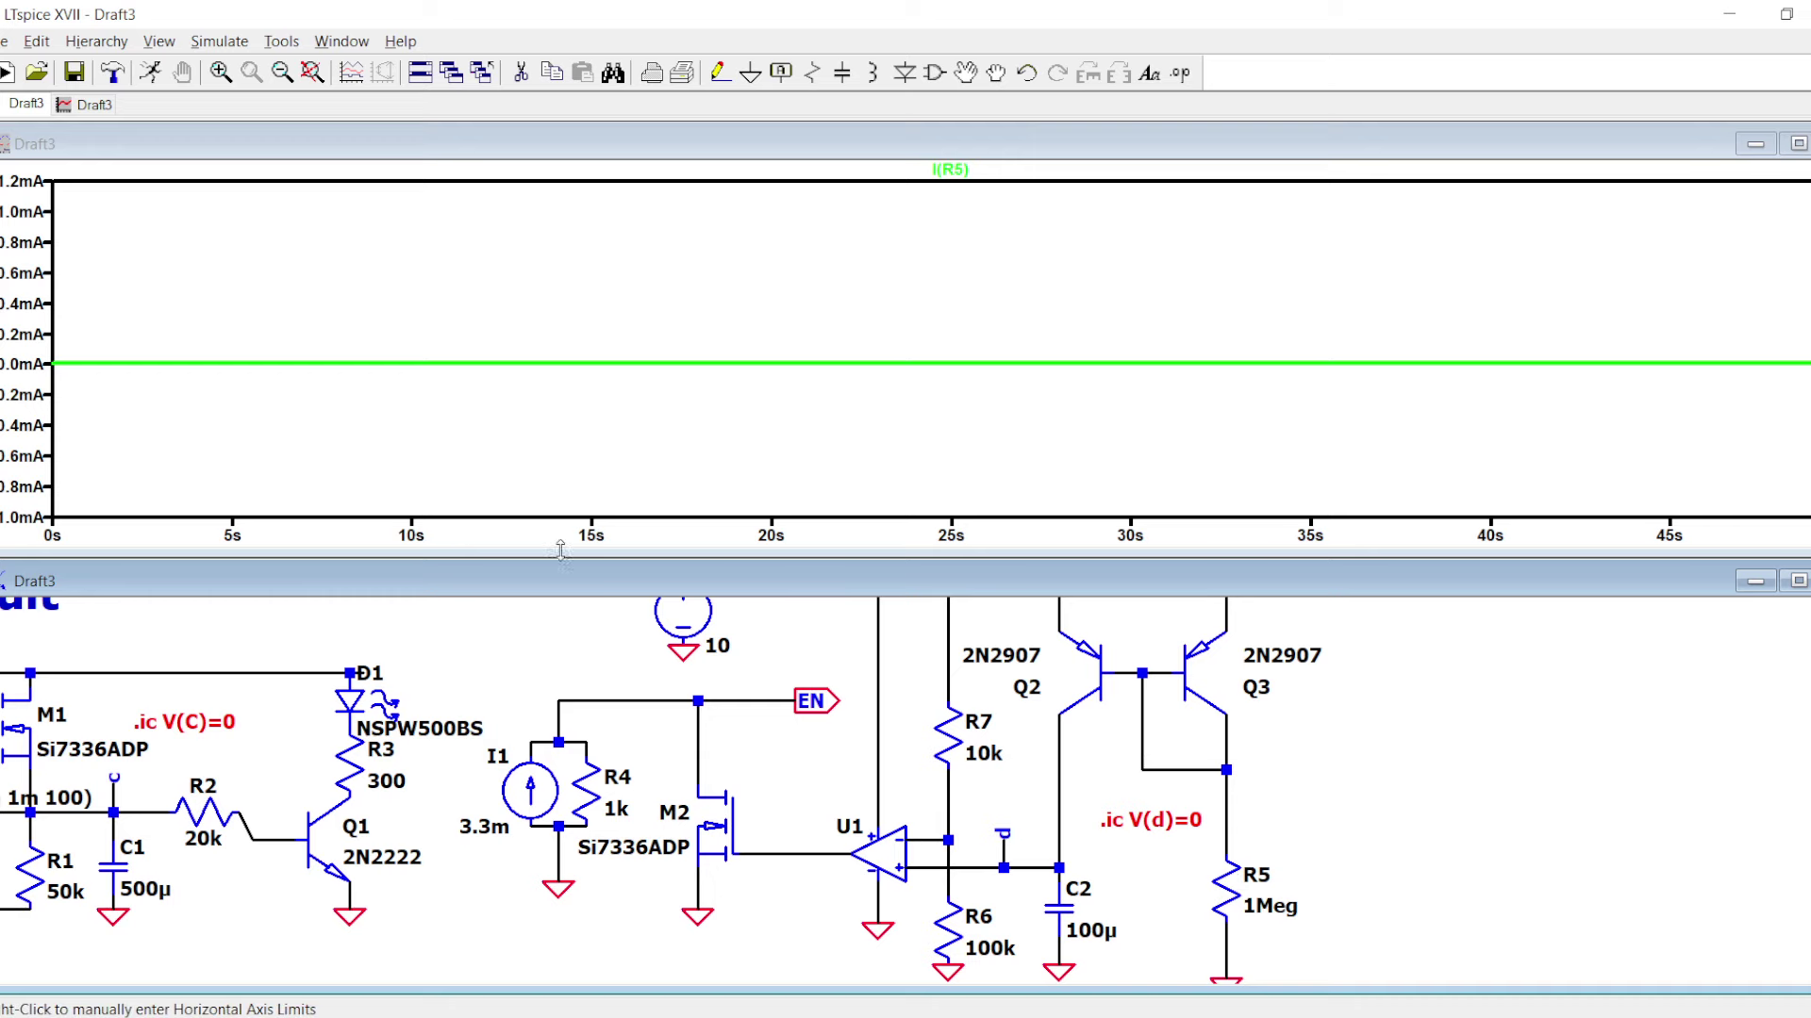
pyautogui.scroll(-2, 934, 750)
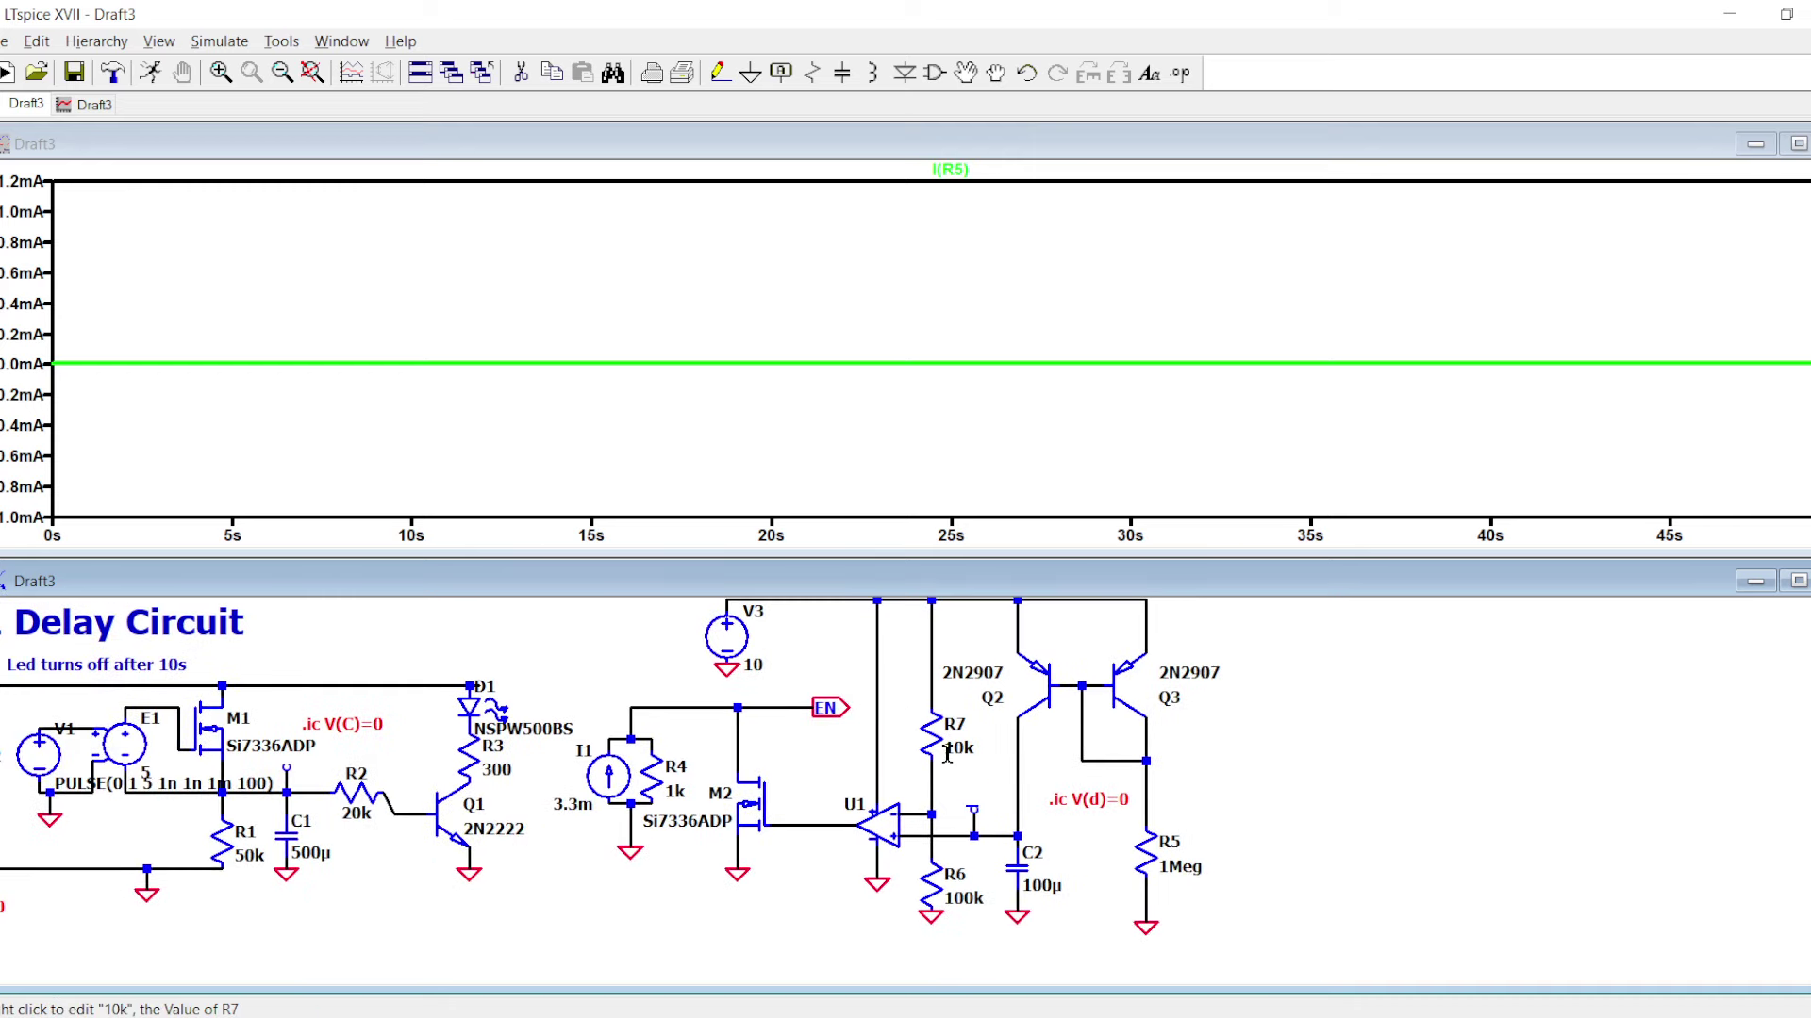
pyautogui.click(1019, 836)
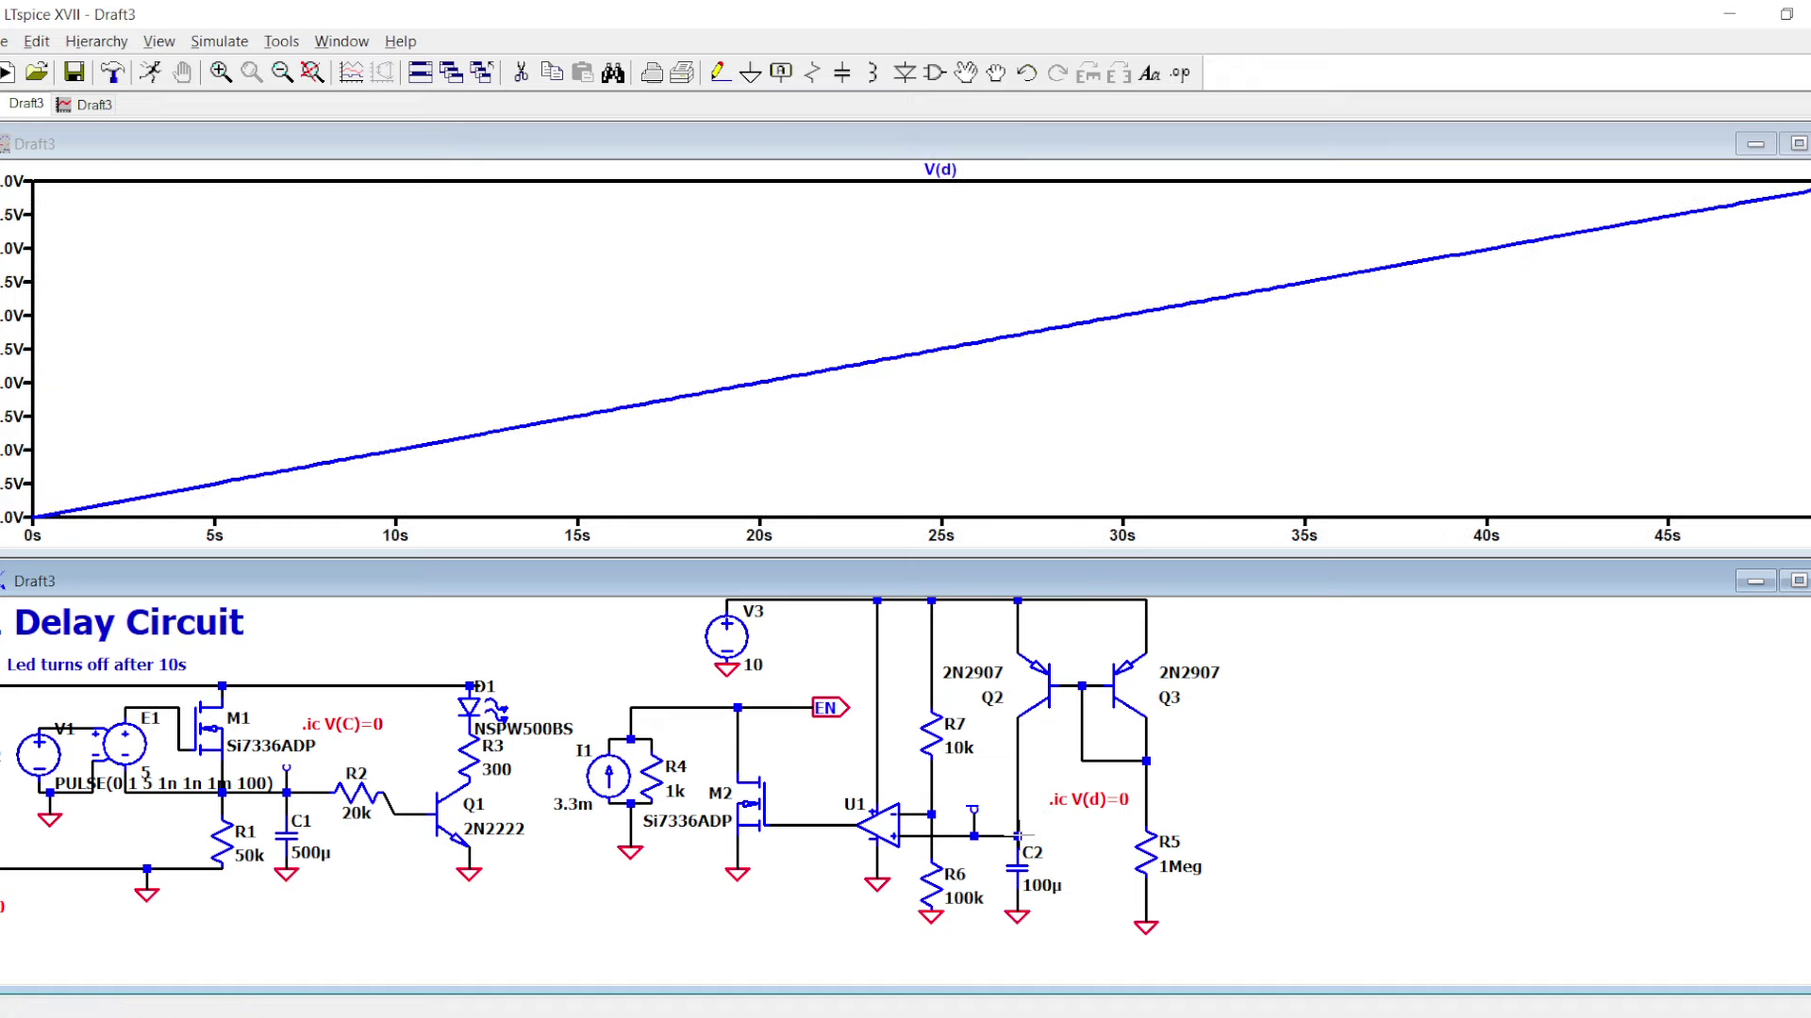
# - Plot only the current through R5 and attach a cursor to its trace
pyautogui.doubleClick(1146, 849)
pyautogui.click(950, 169)
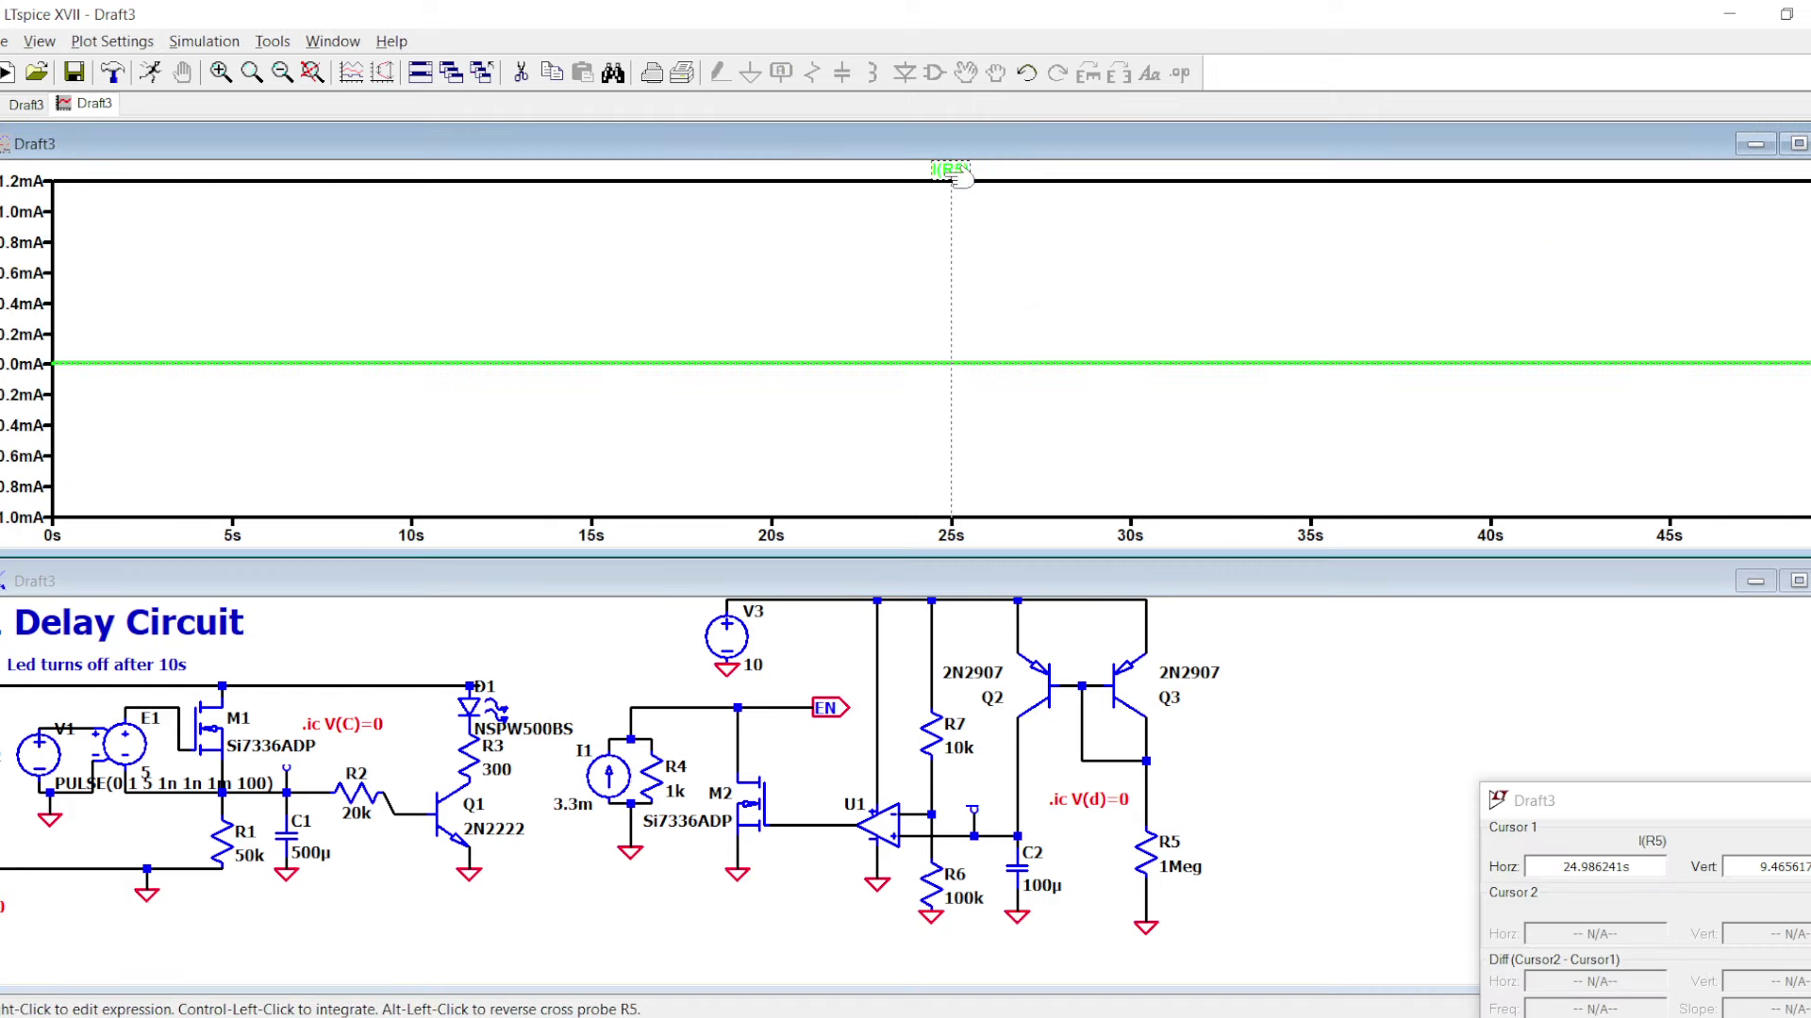
# - Check the R5 current with the cursor, close it, and plot only the current through C2 at full extent
pyautogui.moveTo(945, 254)
pyautogui.mouseDown()
pyautogui.moveTo(590, 258)
pyautogui.moveTo(1015, 286)
pyautogui.moveTo(961, 286)
pyautogui.mouseUp()
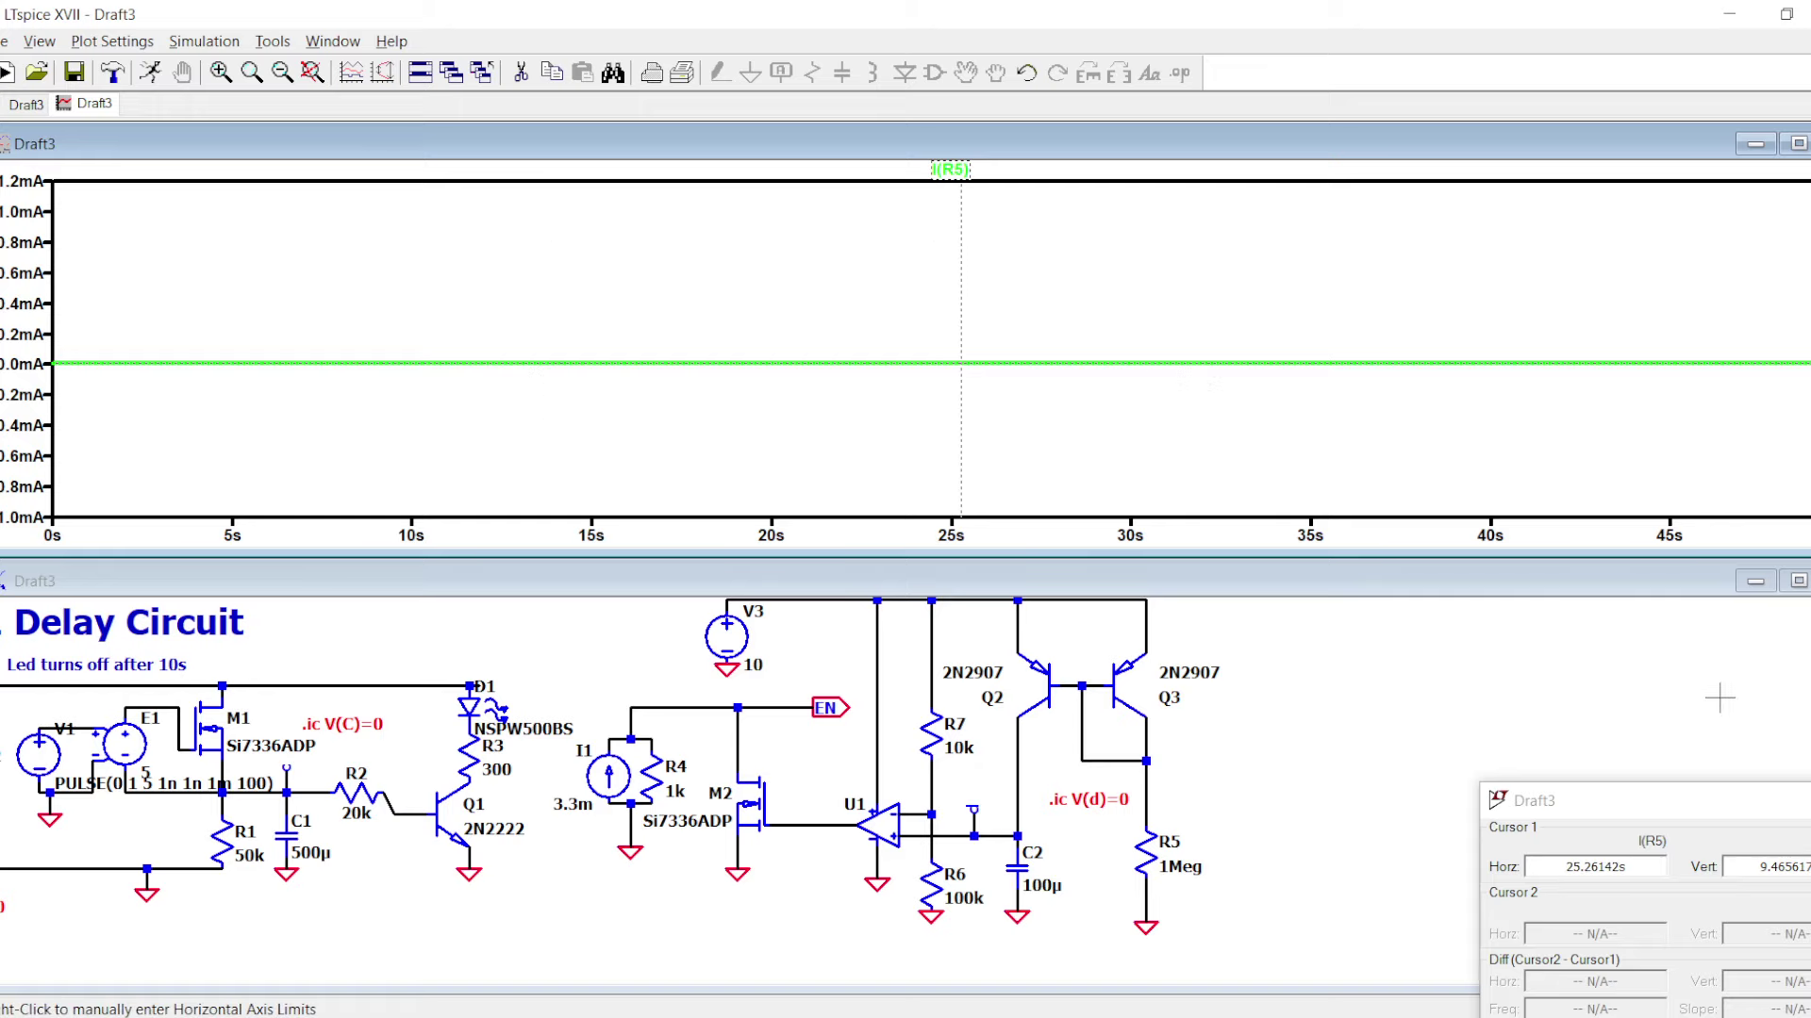
pyautogui.click(1809, 801)
pyautogui.click(1015, 836)
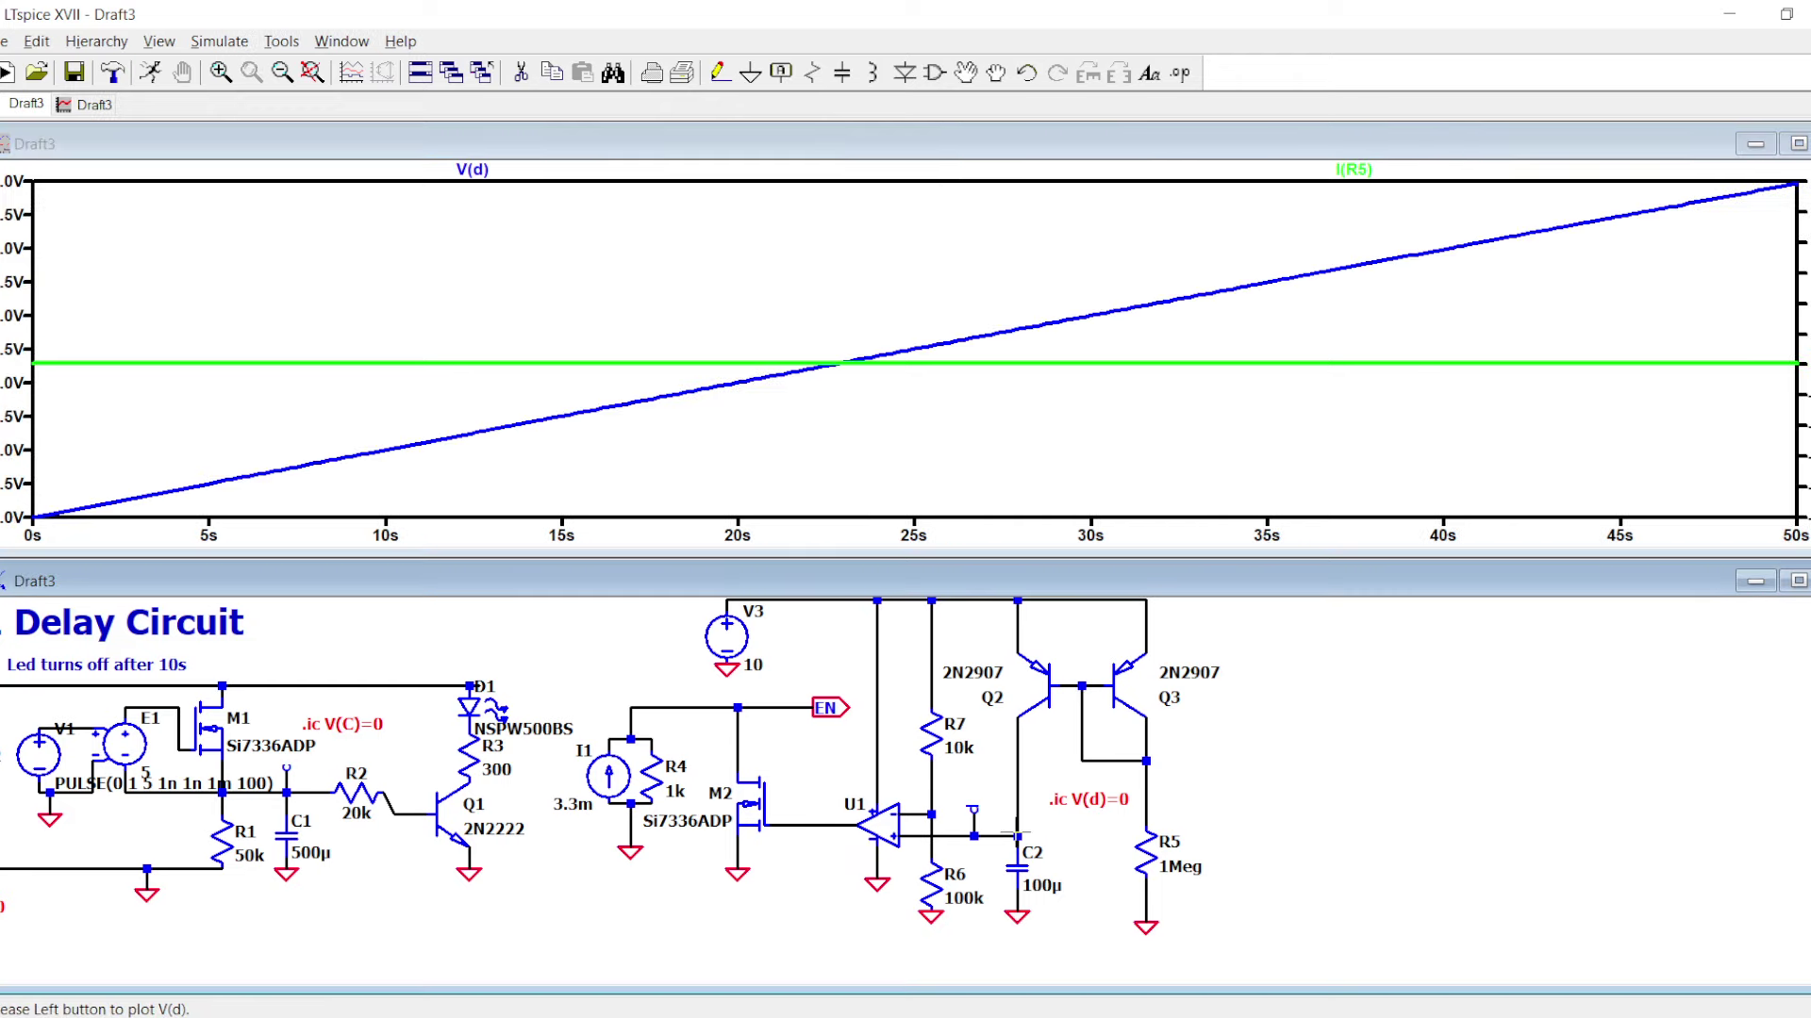
pyautogui.click(1013, 866)
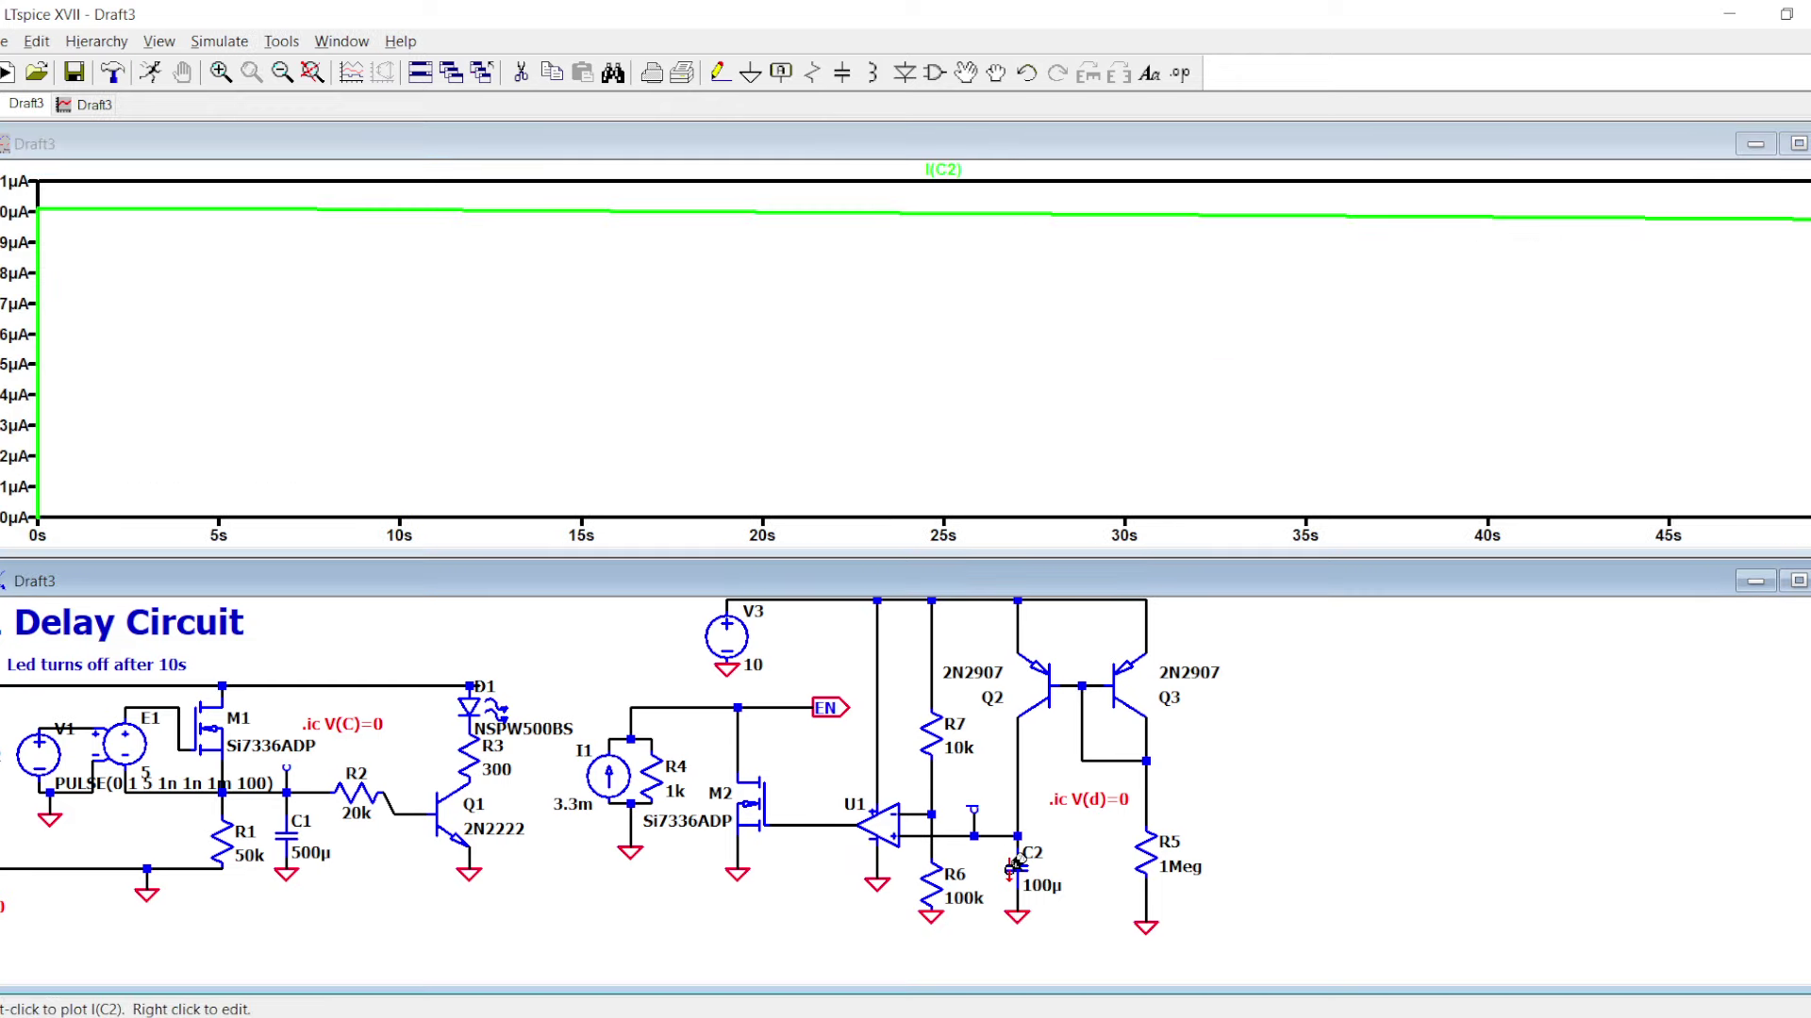
pyautogui.moveTo(40, 193); pyautogui.dragTo(246, 225)
pyautogui.moveTo(163, 271); pyautogui.dragTo(361, 326)
pyautogui.moveTo(146, 428); pyautogui.dragTo(280, 464)
pyautogui.rightClick(296, 353)
pyautogui.click(342, 365)
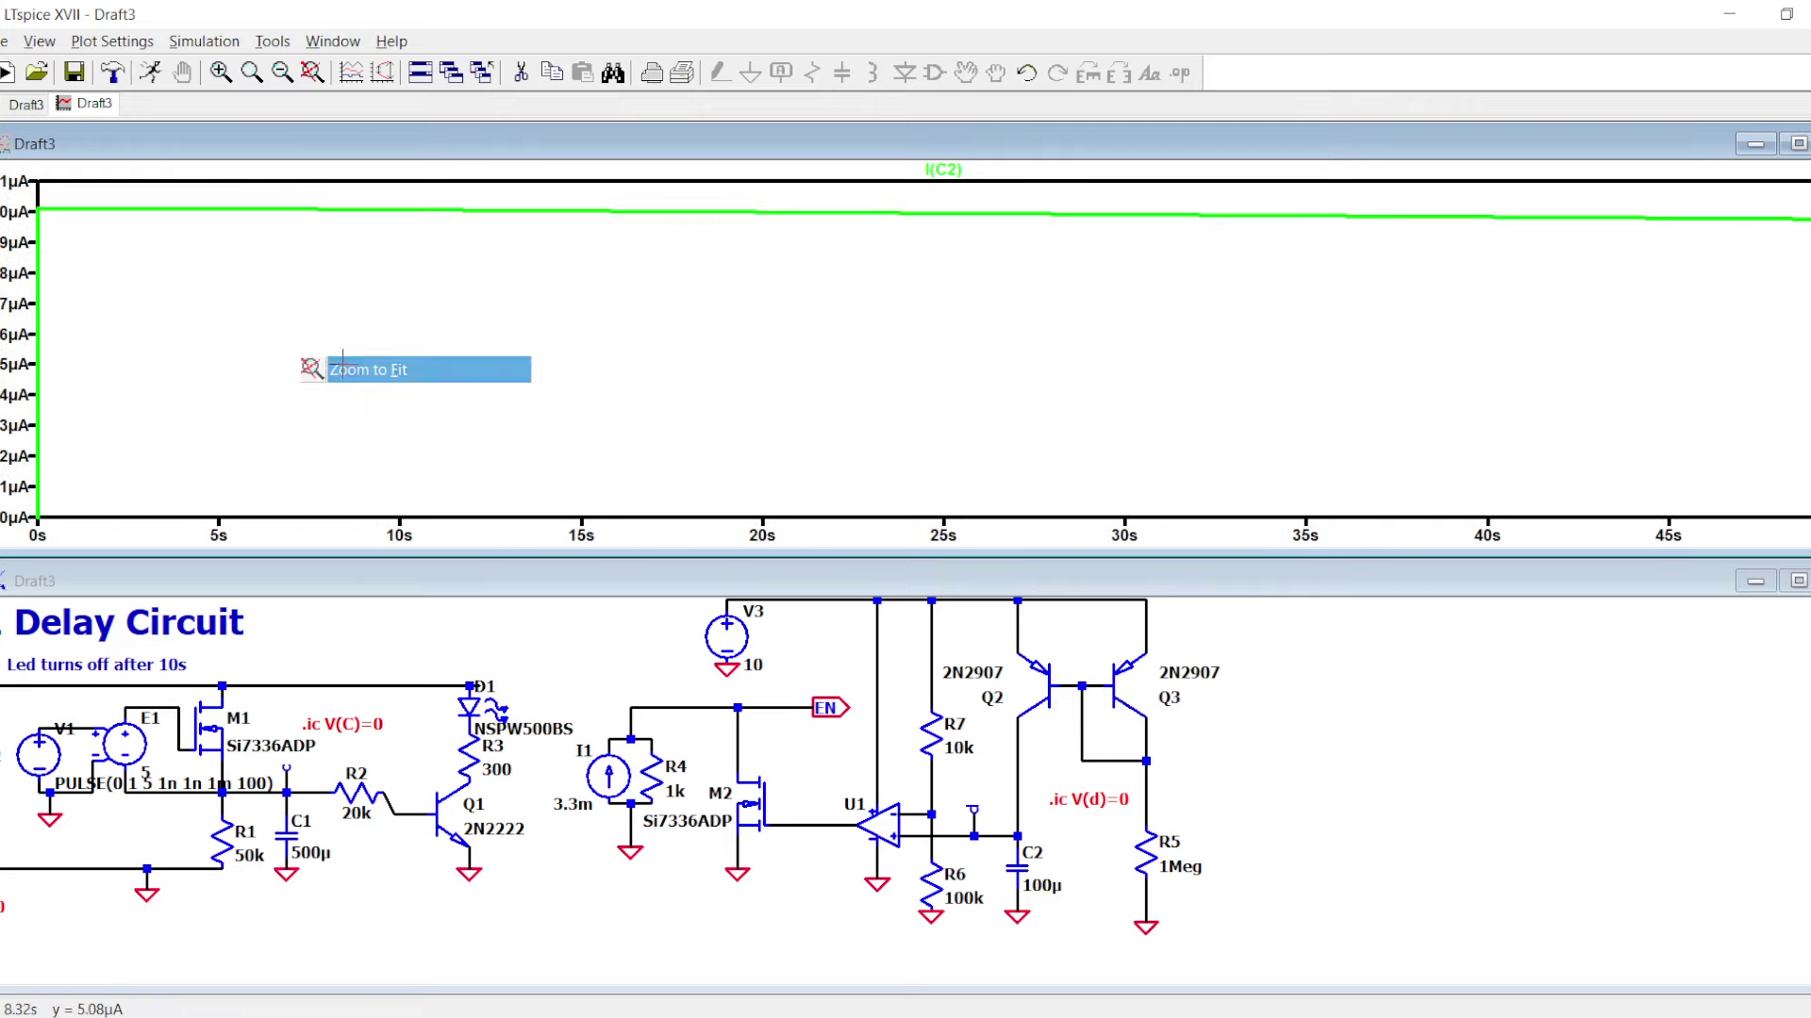
# - Replace the plot with the voltages at node d and at the R7–R6 divider junction feeding U1's inverting input
pyautogui.scroll(3, 1168, 887)
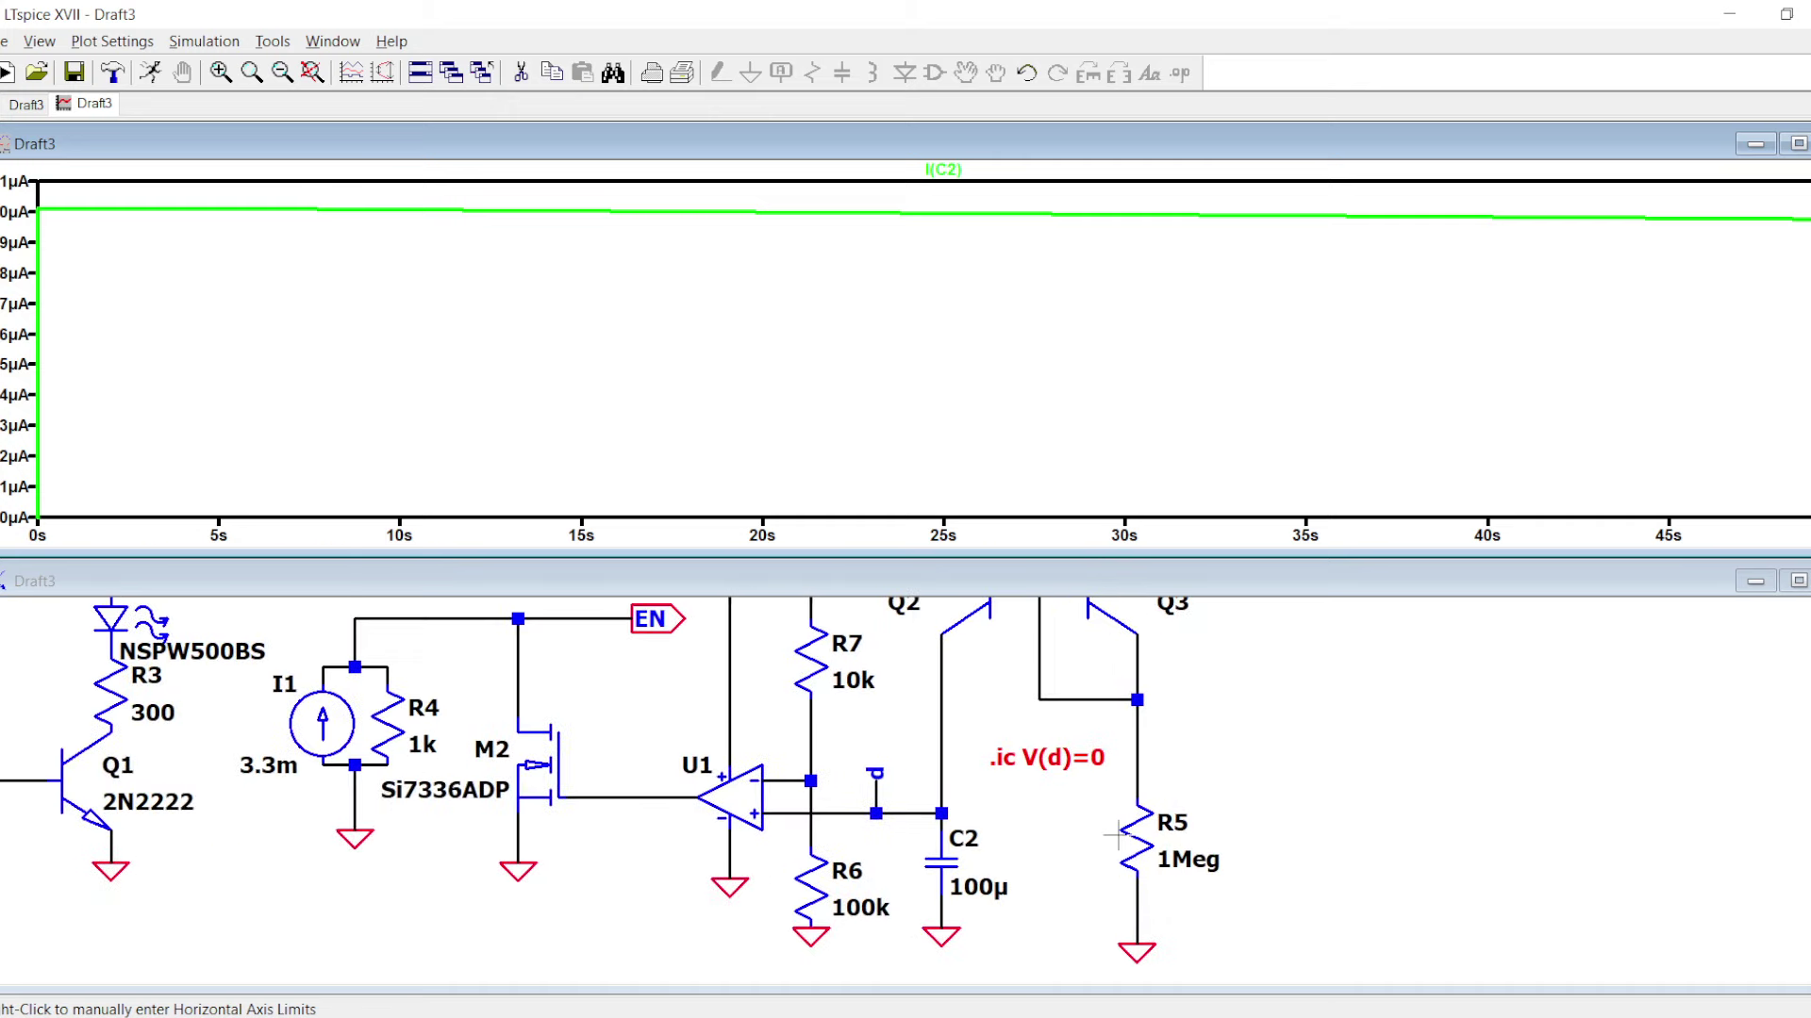
pyautogui.scroll(-2, 1165, 877)
pyautogui.scroll(-1, 1141, 773)
pyautogui.click(1104, 827)
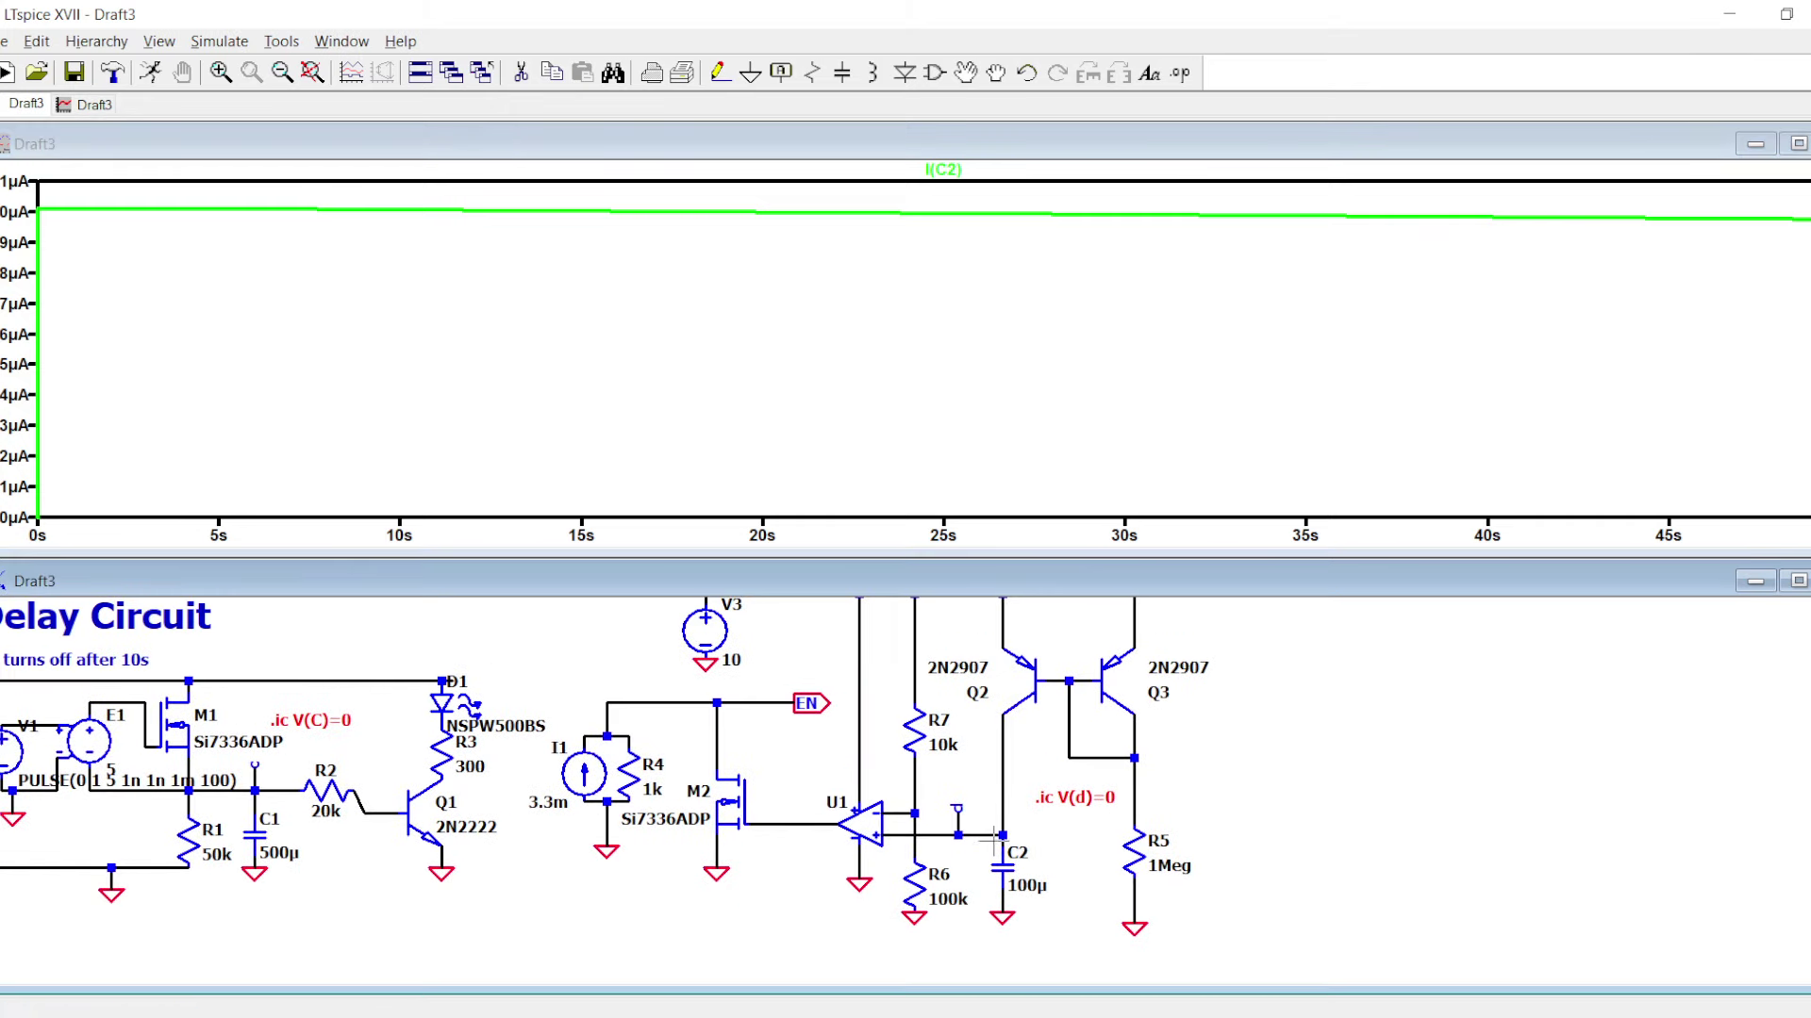
pyautogui.click(925, 819)
pyautogui.click(914, 814)
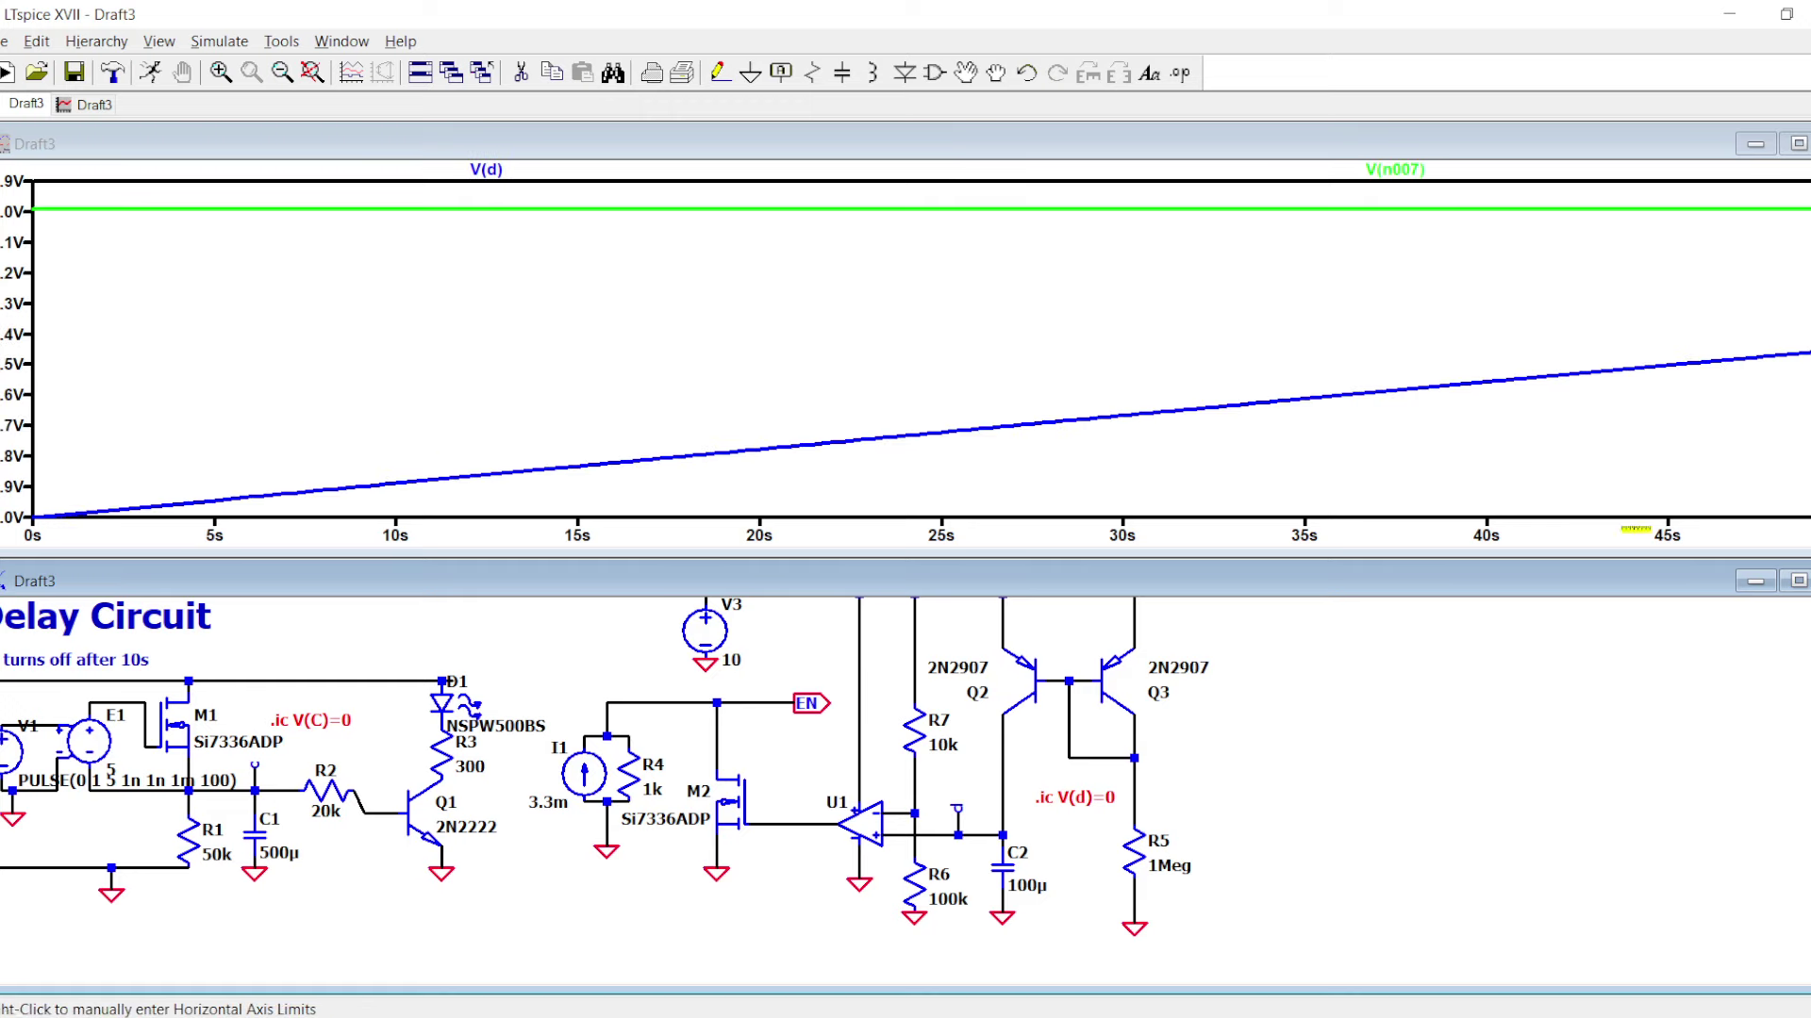
# - Set C2 to 10µ and rerun the simulation
pyautogui.scroll(-1, 990, 835)
pyautogui.scroll(1, 988, 846)
pyautogui.rightClick(1028, 884)
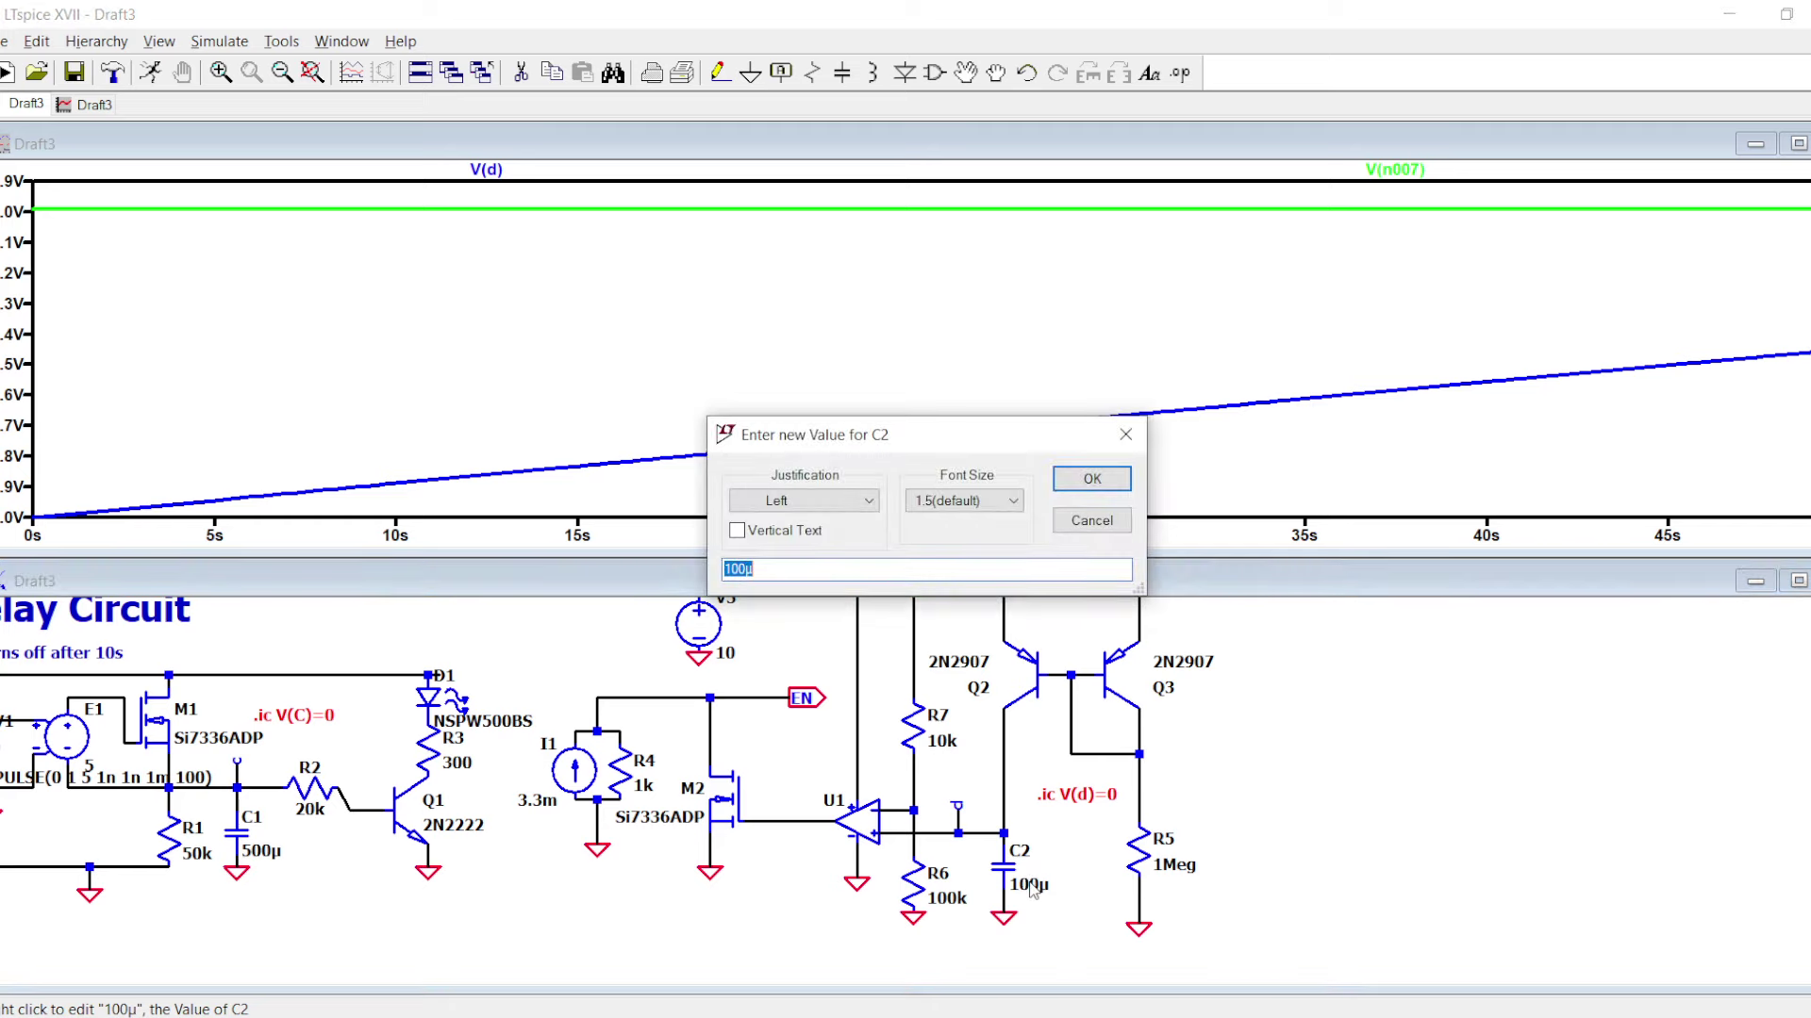
pyautogui.press('BackSpace')
pyautogui.press('Return')
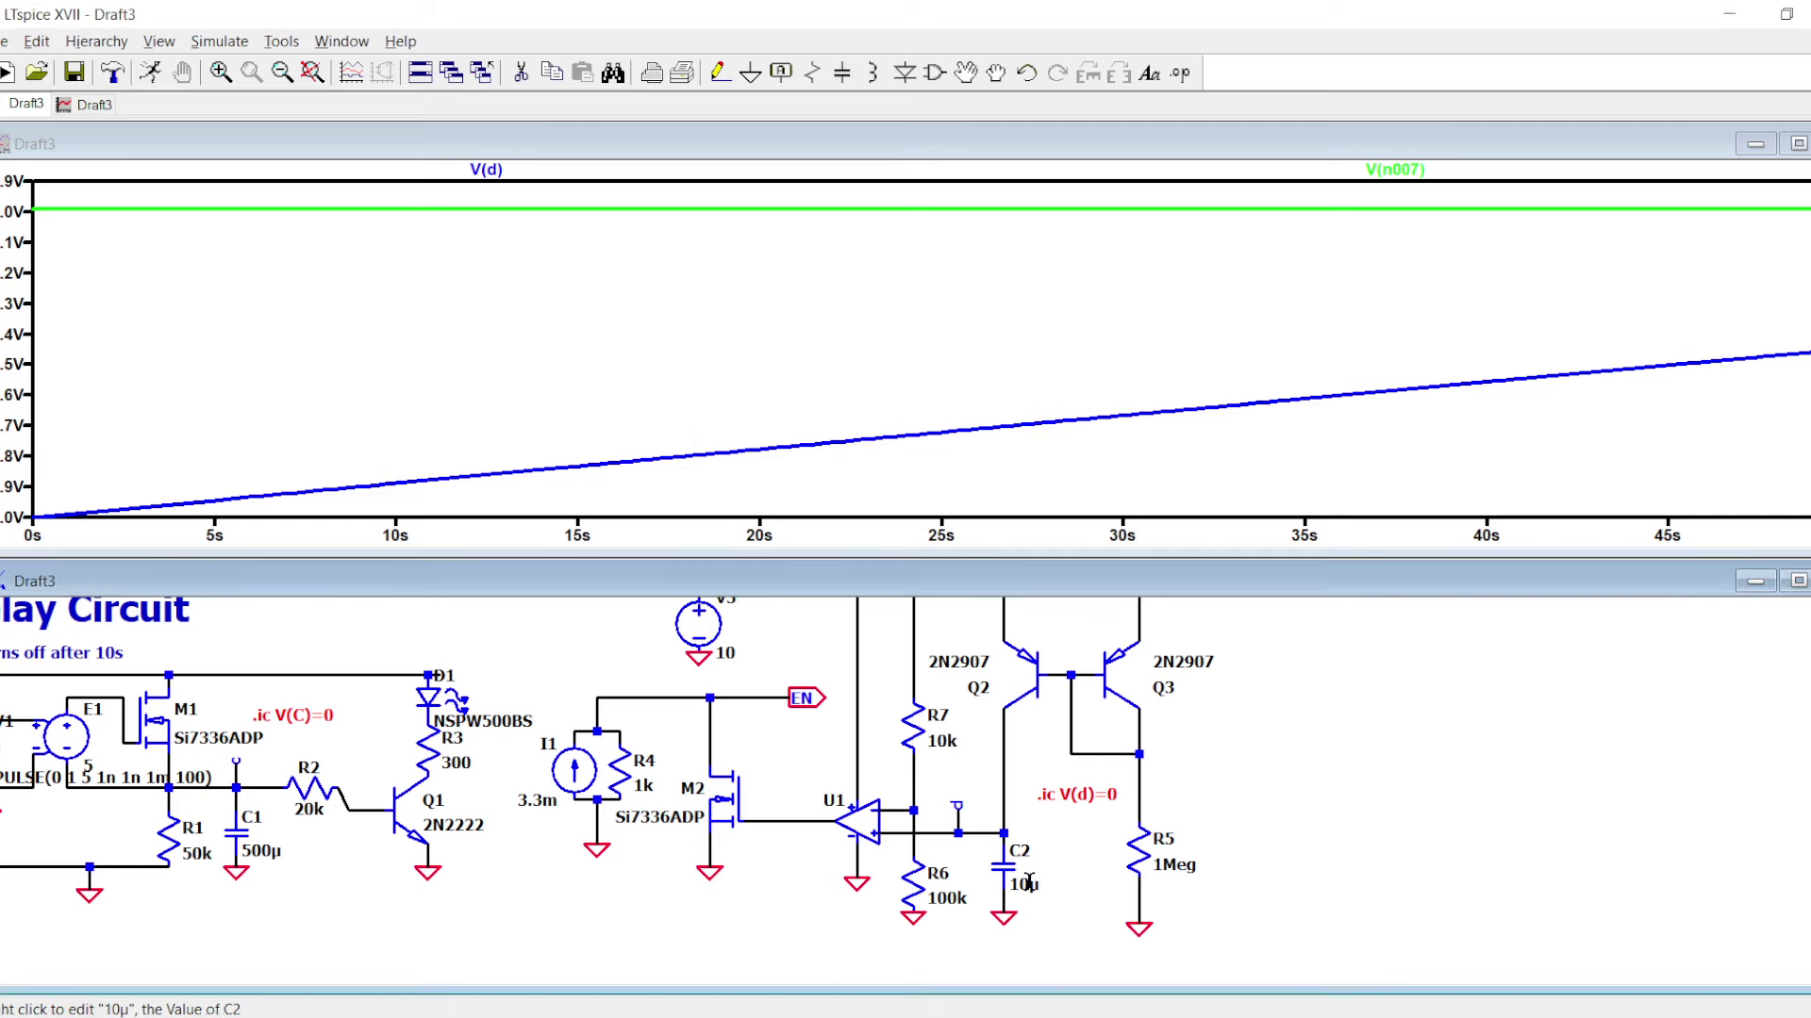
pyautogui.click(149, 72)
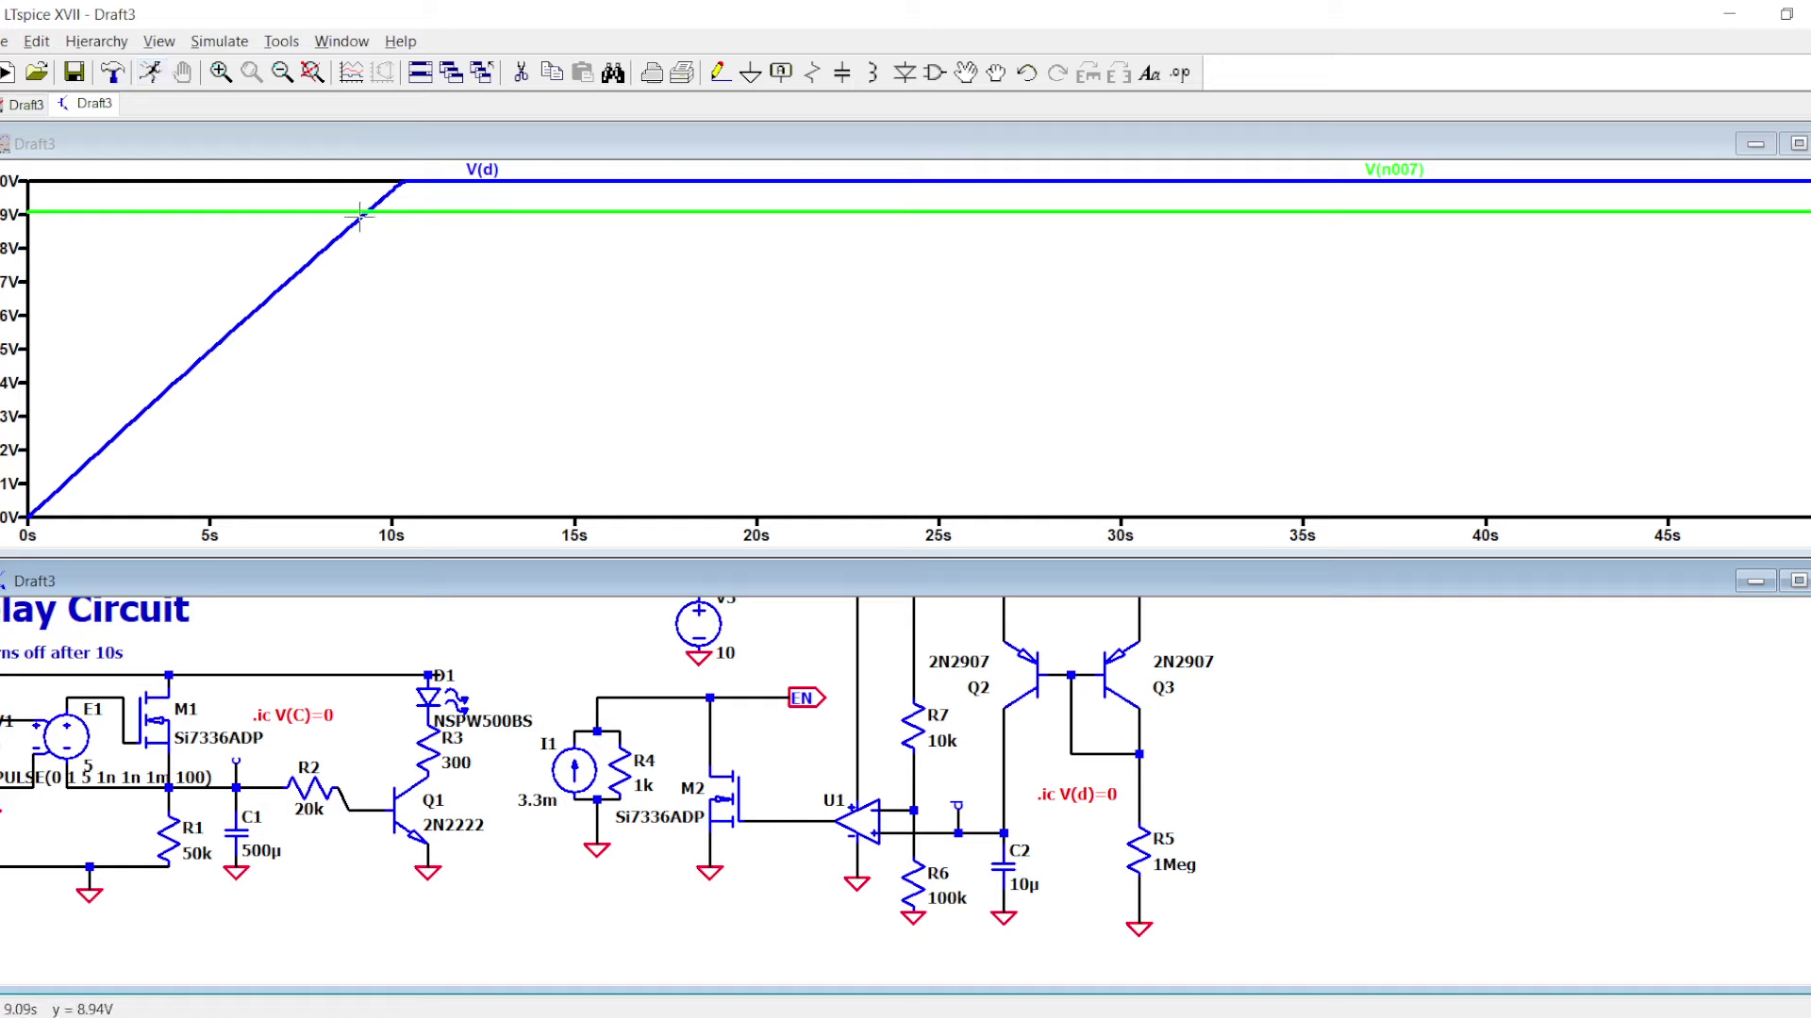
# - Mark the point where V(d) crosses the divider voltage with a cursor position label, and move the label clear of the traces
pyautogui.click(481, 170)
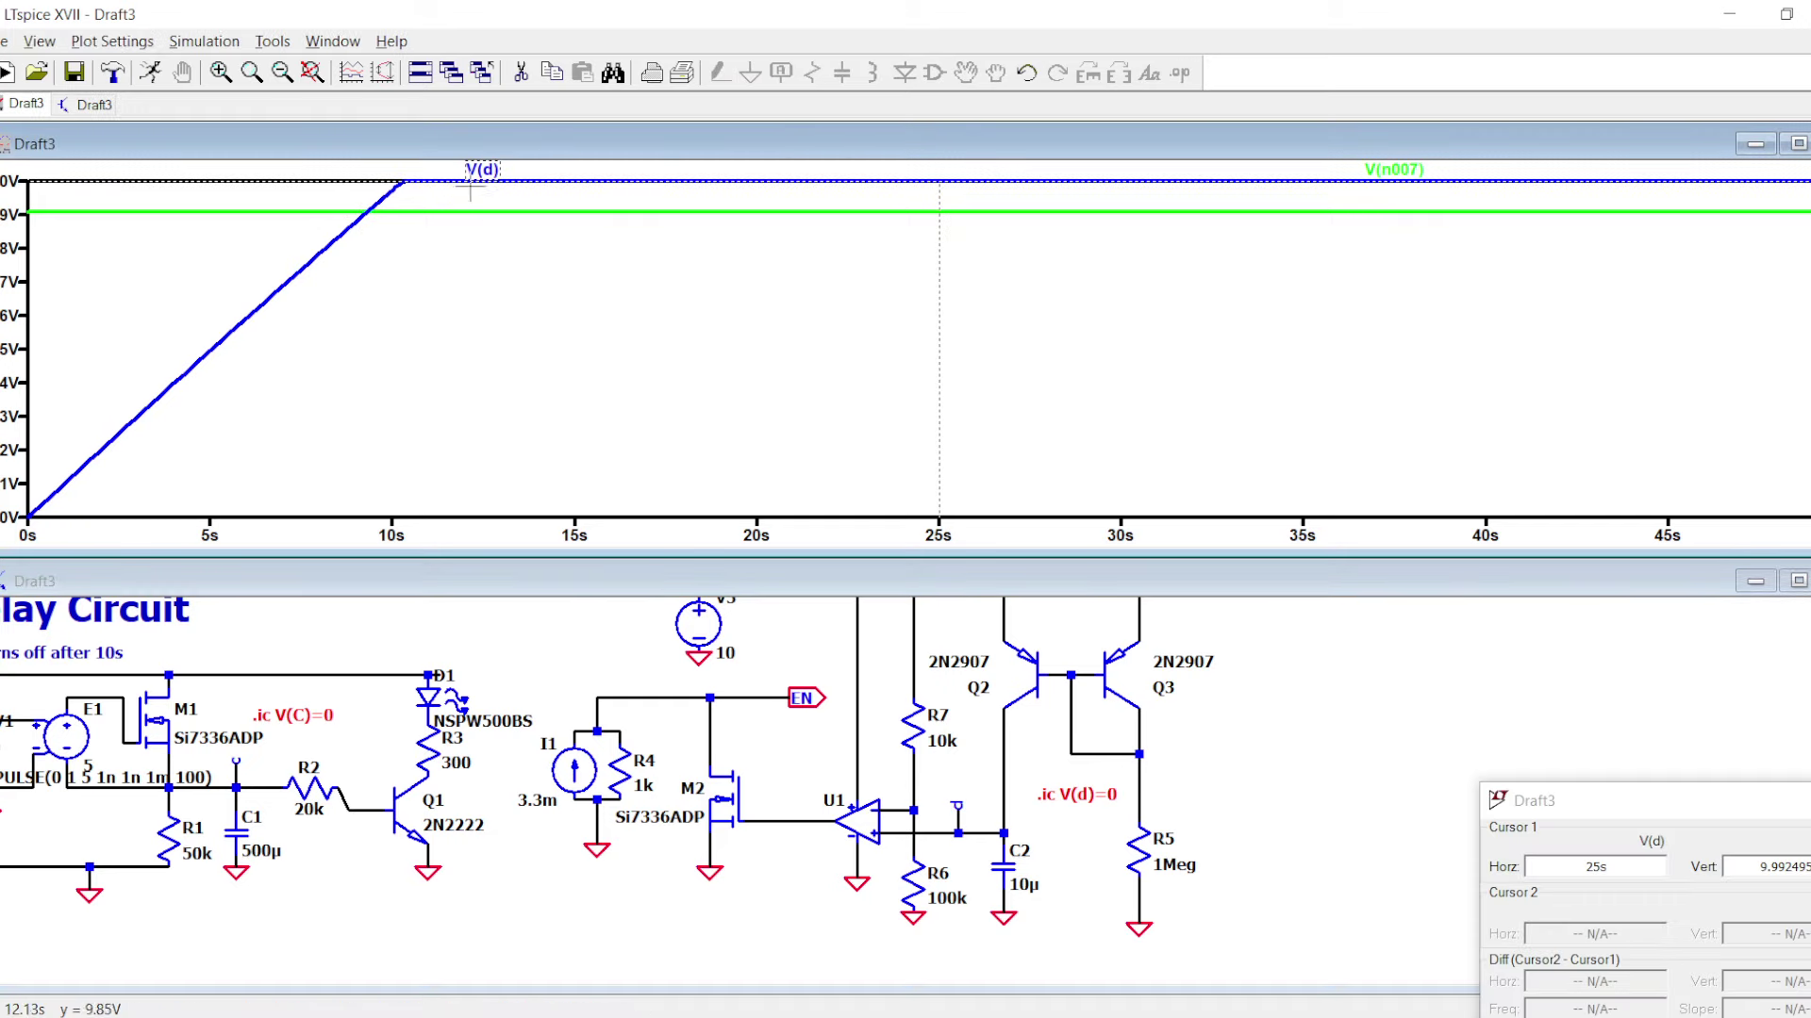
pyautogui.moveTo(947, 255); pyautogui.dragTo(367, 277)
pyautogui.press('l')
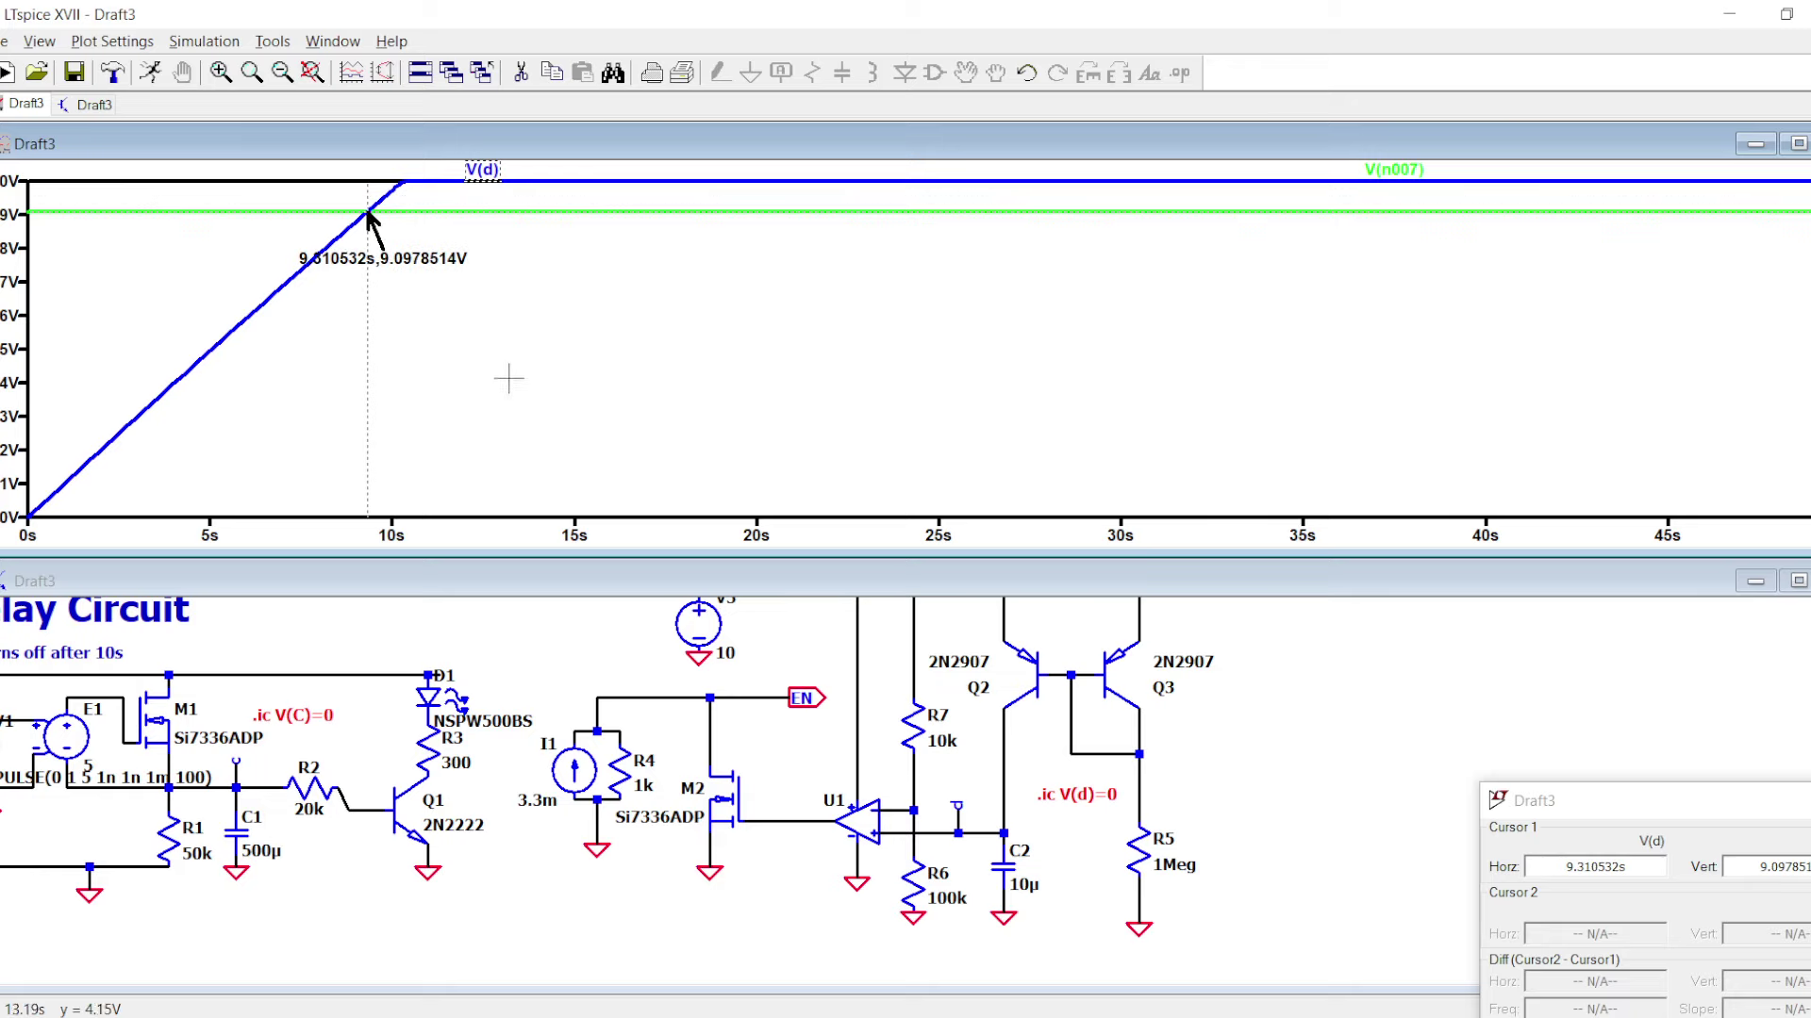
pyautogui.click(1809, 801)
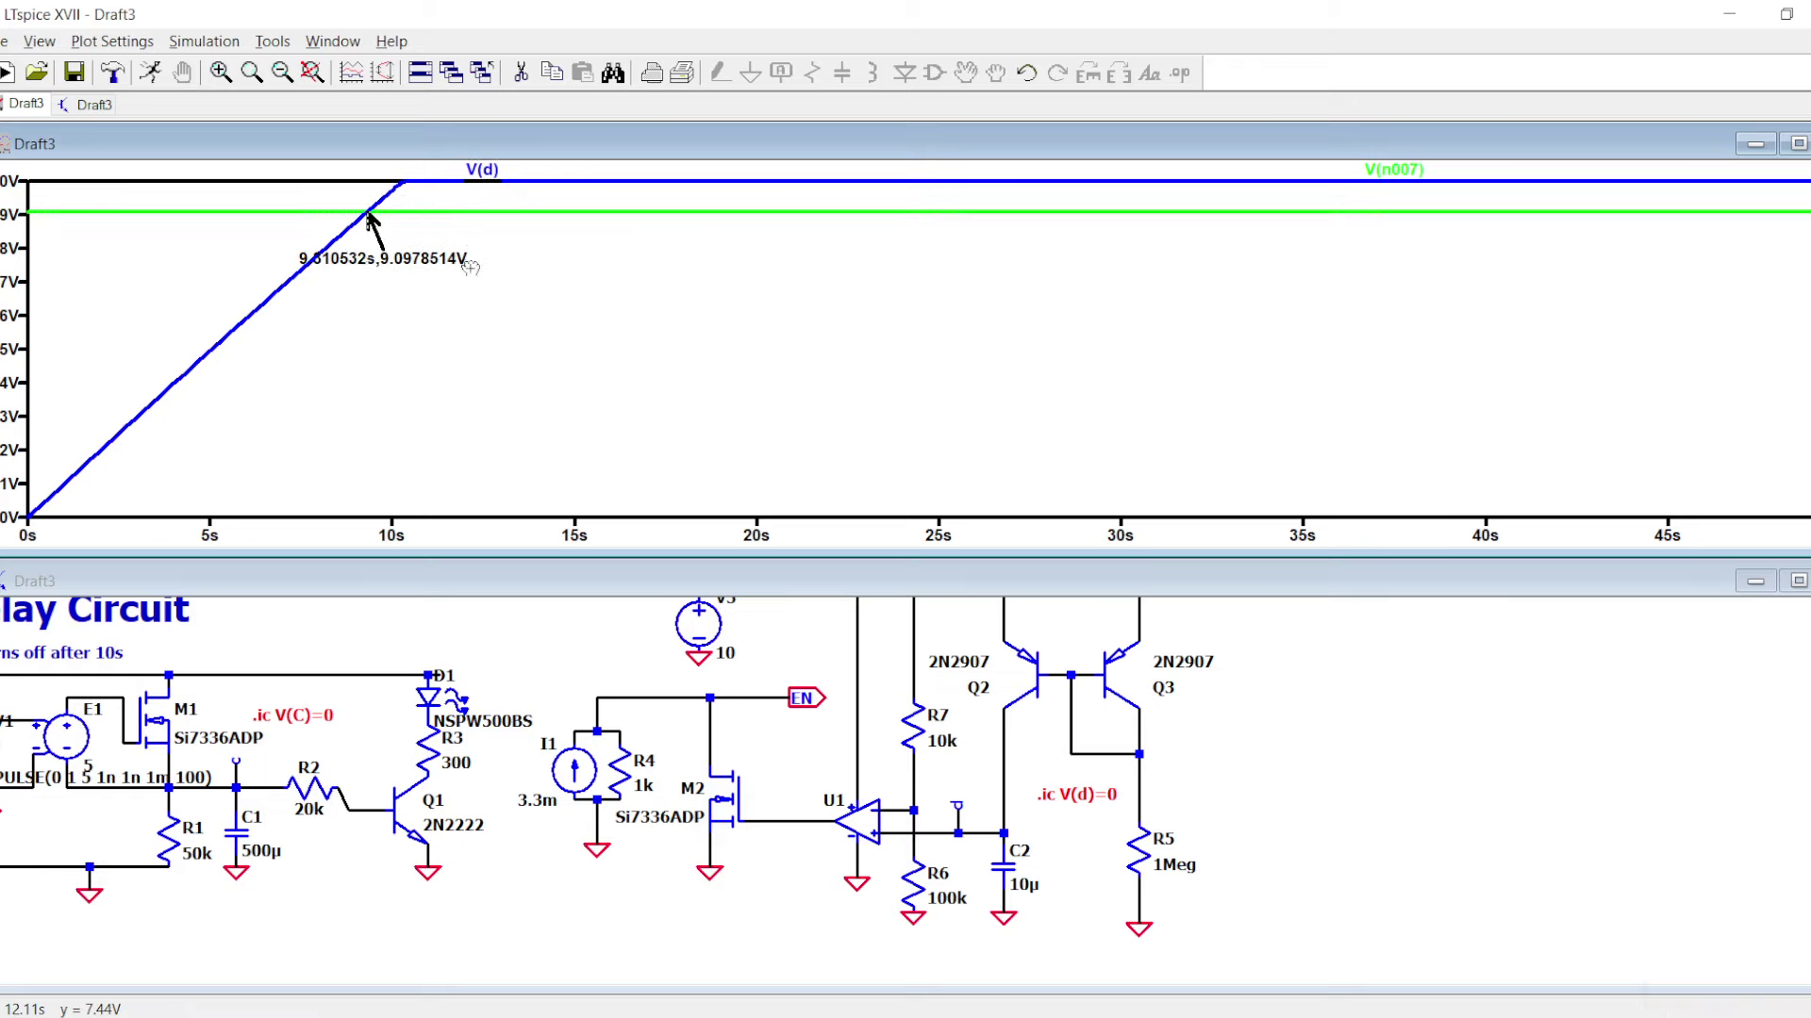
pyautogui.moveTo(493, 284); pyautogui.dragTo(239, 230)
pyautogui.click(291, 241)
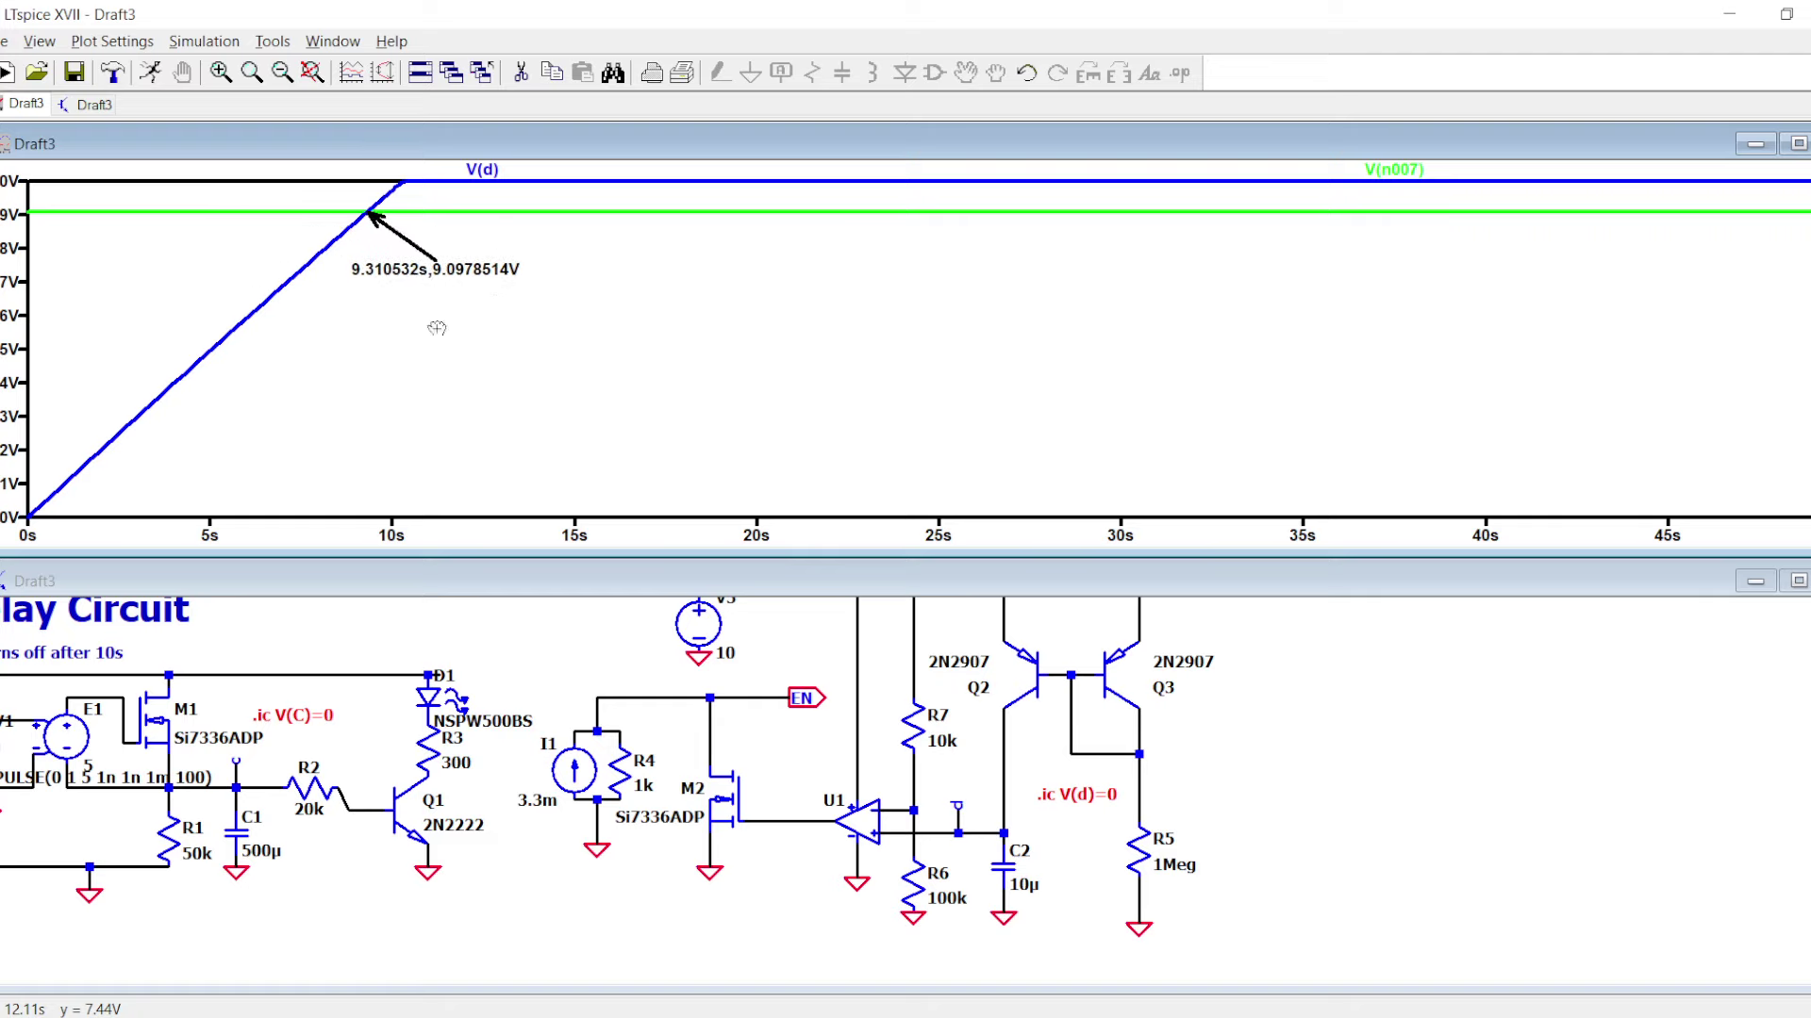
# - Add two plot panes, plotting U1's output voltage in the first and the EN voltage in the second
pyautogui.rightClick(591, 396)
pyautogui.click(679, 529)
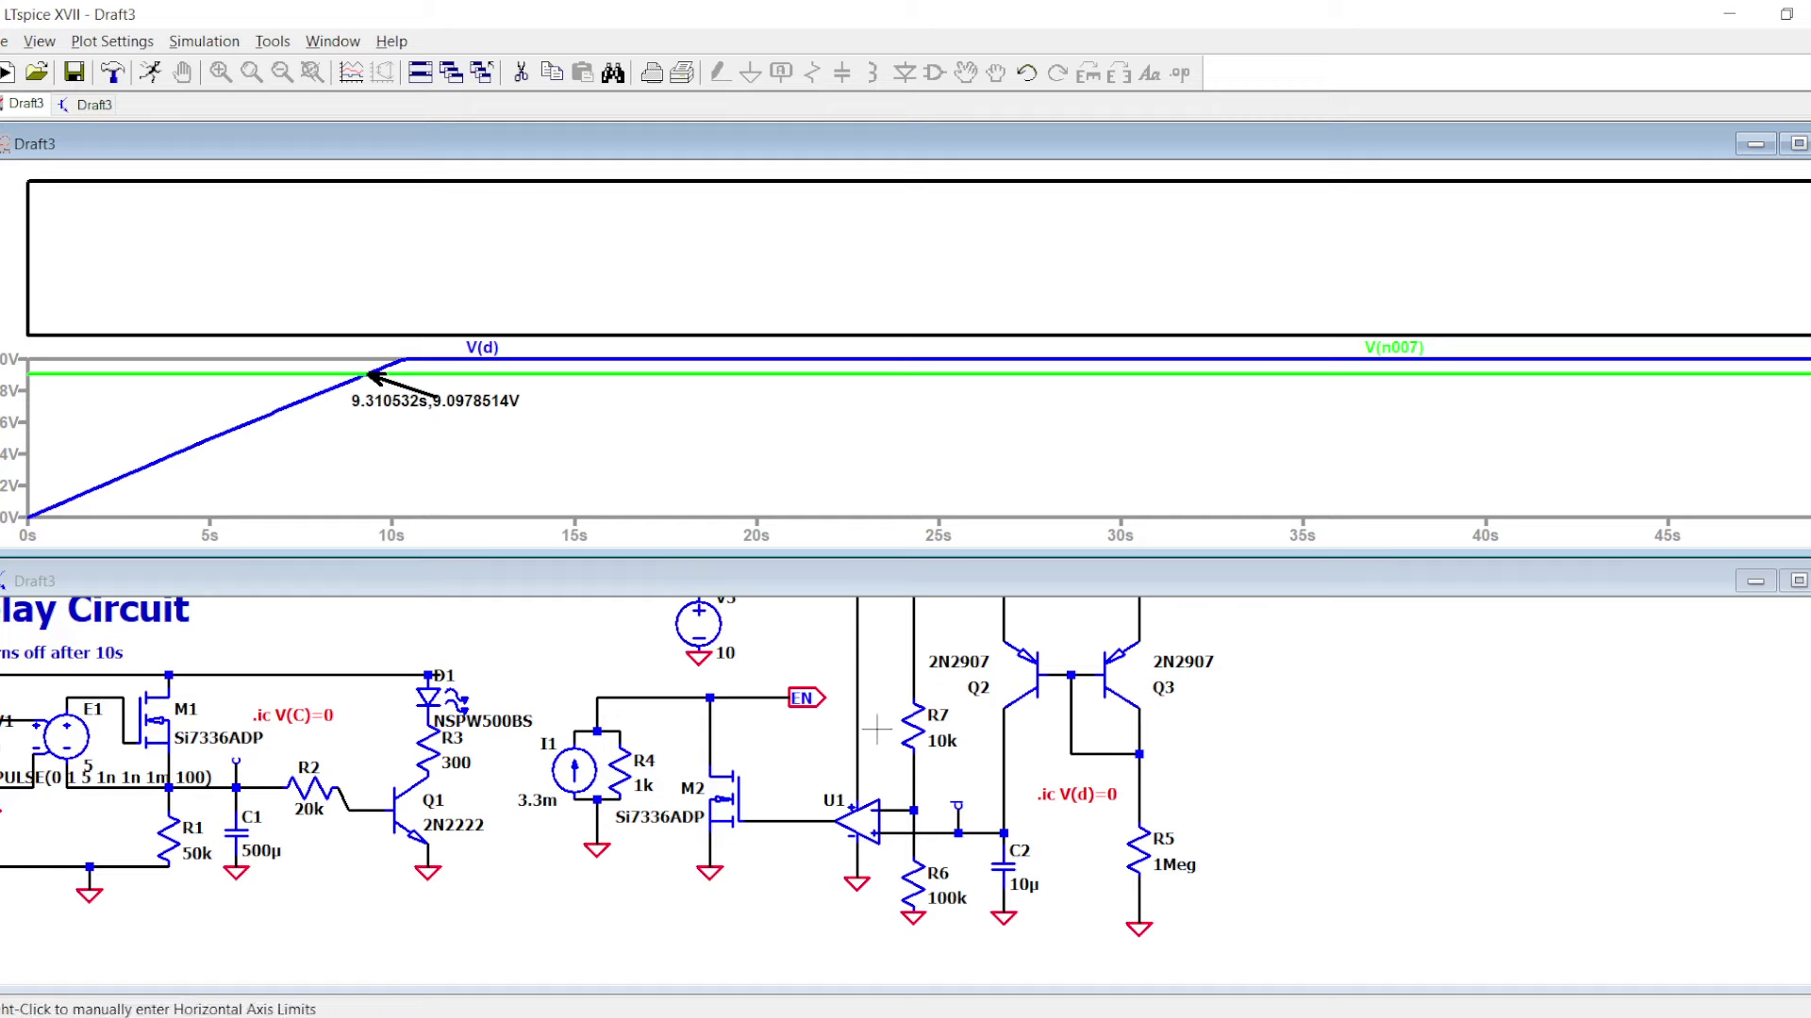
pyautogui.click(774, 787)
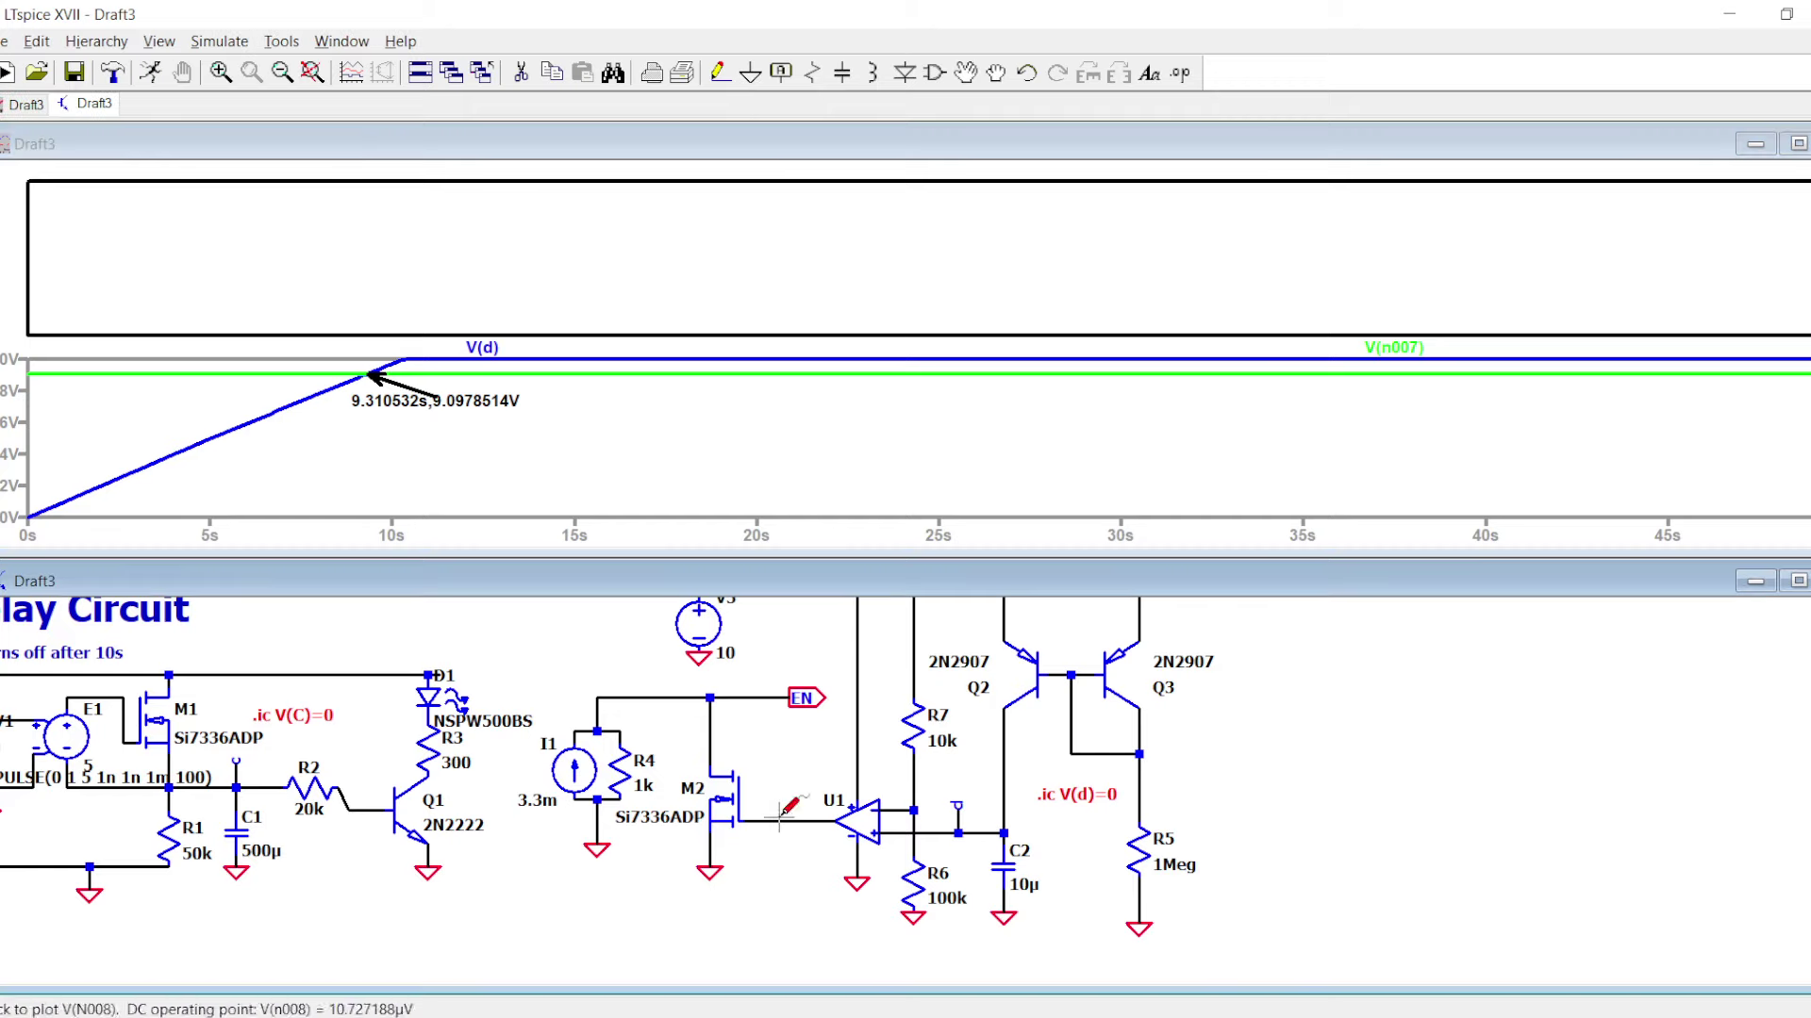
pyautogui.click(778, 815)
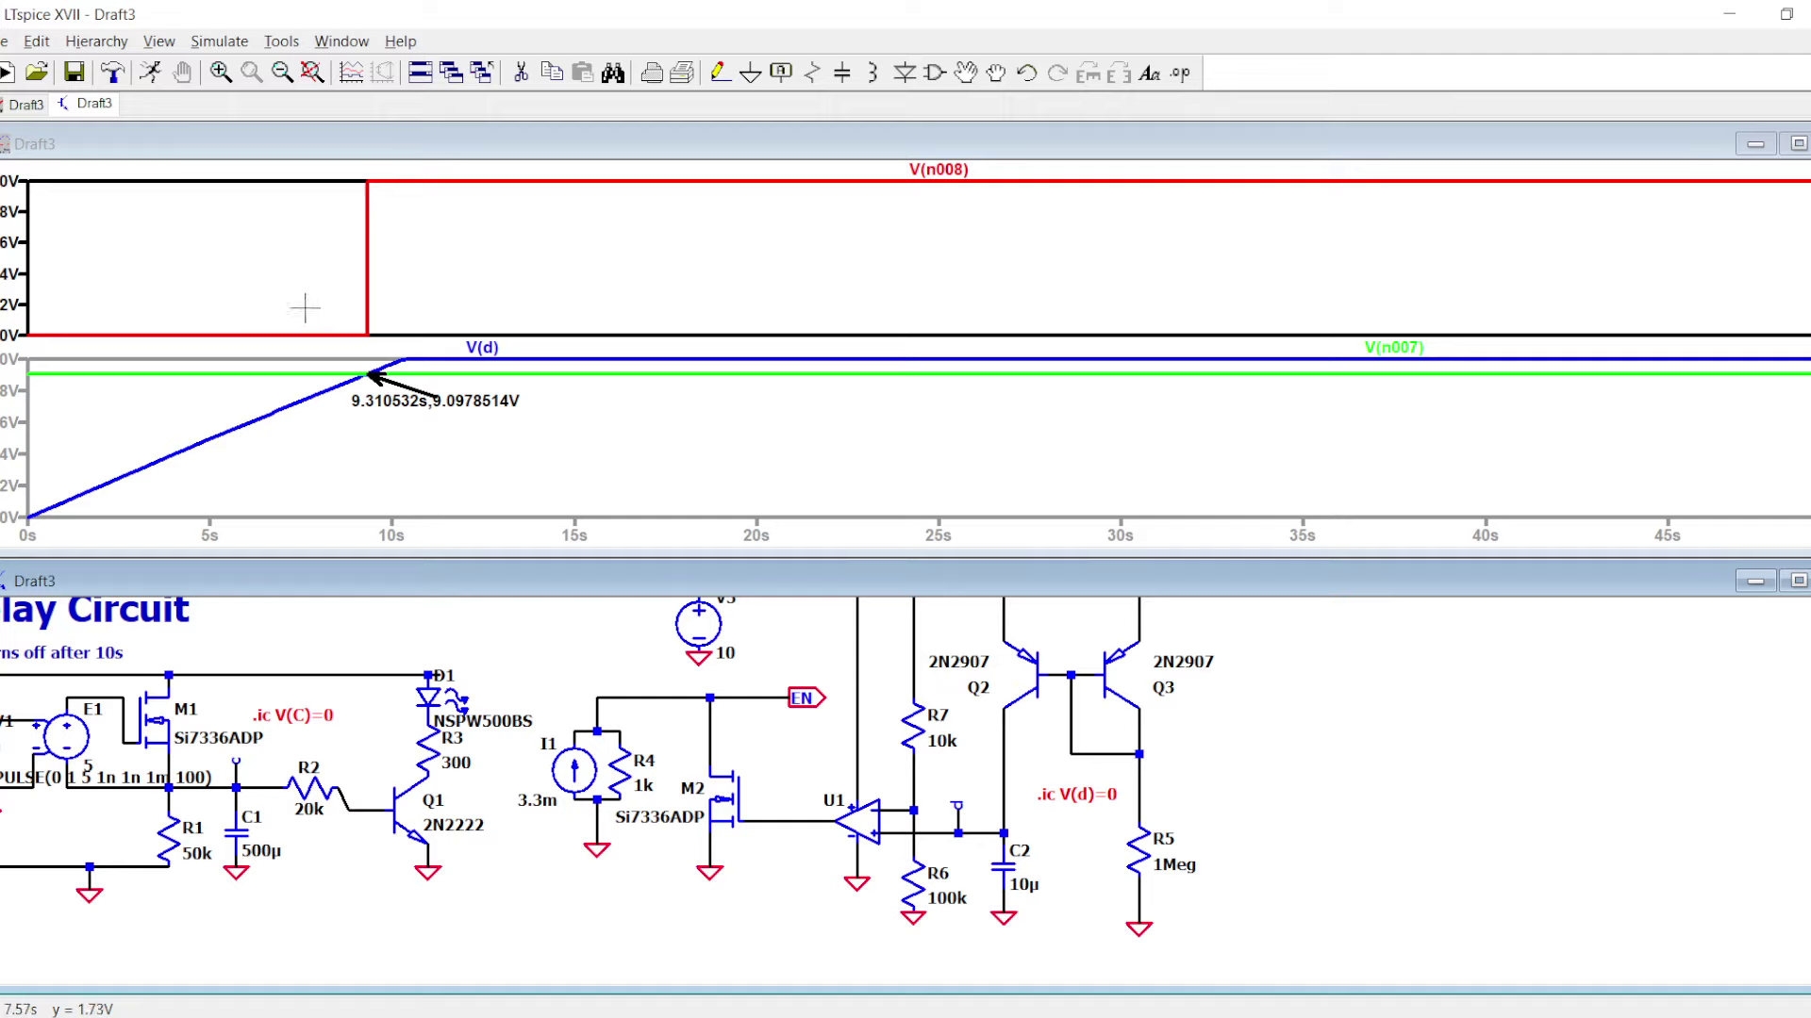
pyautogui.rightClick(550, 259)
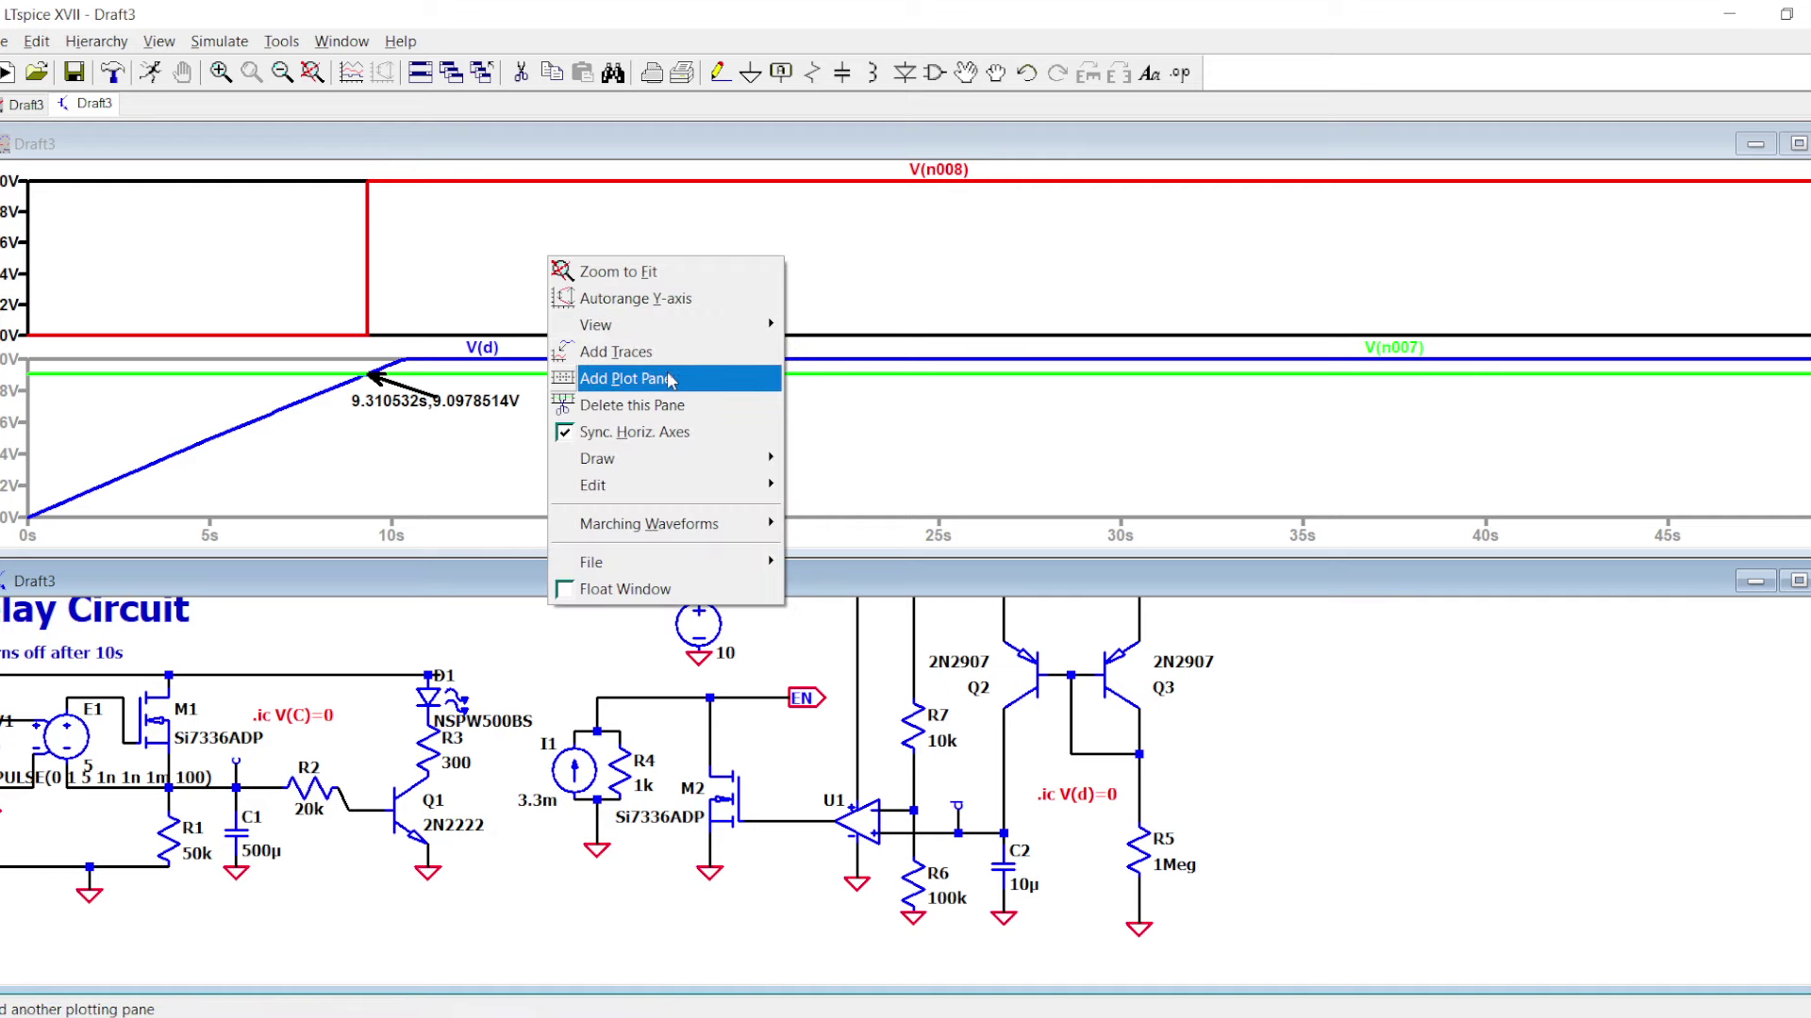
pyautogui.click(625, 378)
pyautogui.click(771, 699)
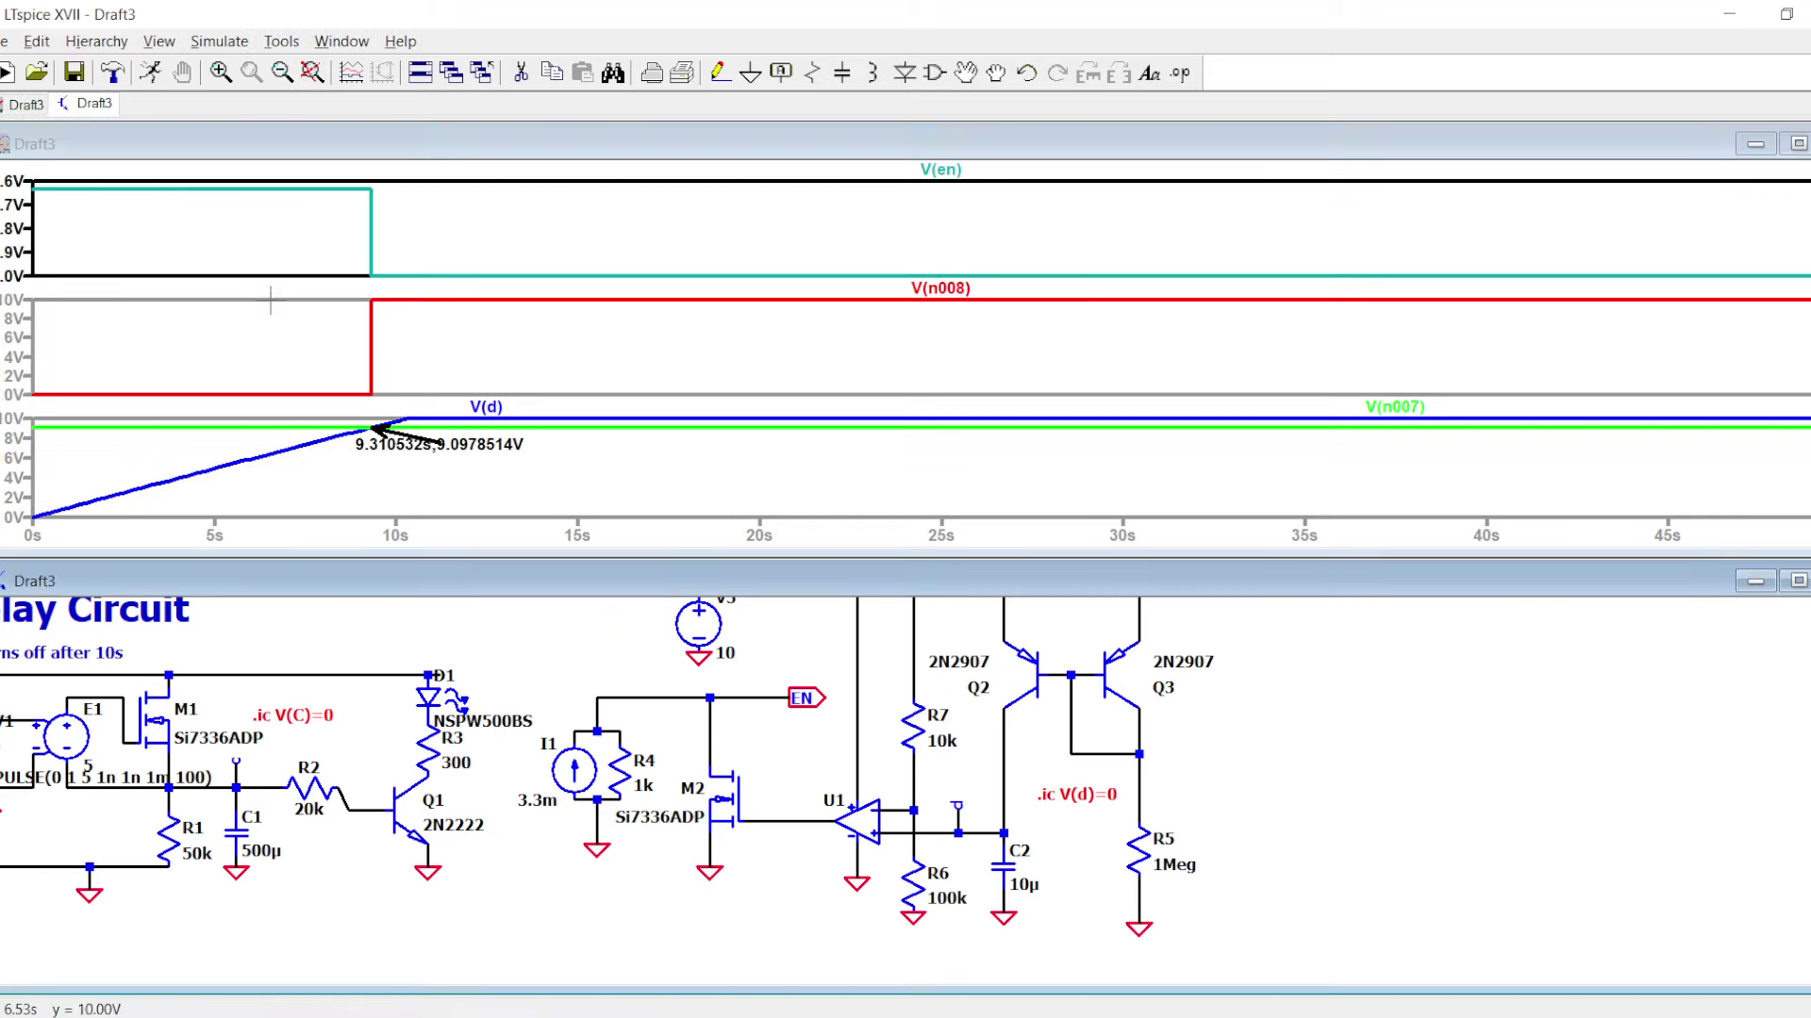
# - Tile the schematic and waveform windows vertically so the timer circuit sits beside the plots
pyautogui.rightClick(1323, 71)
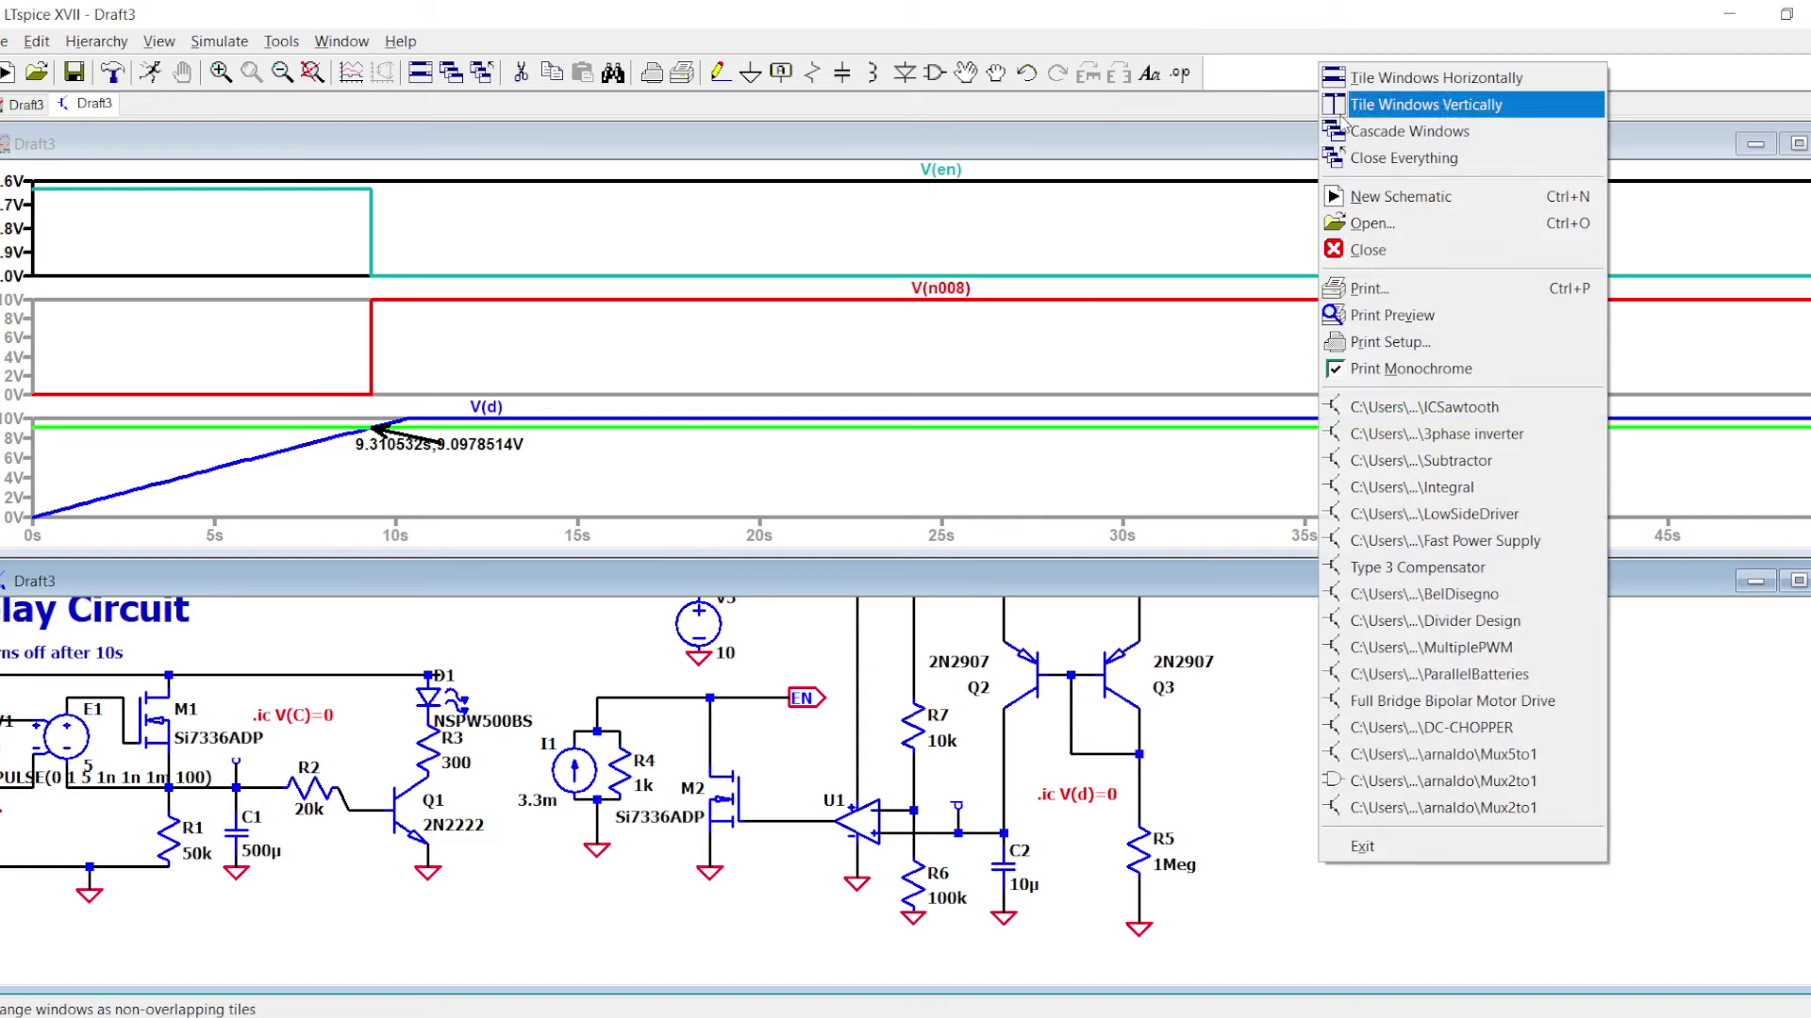
pyautogui.click(1363, 106)
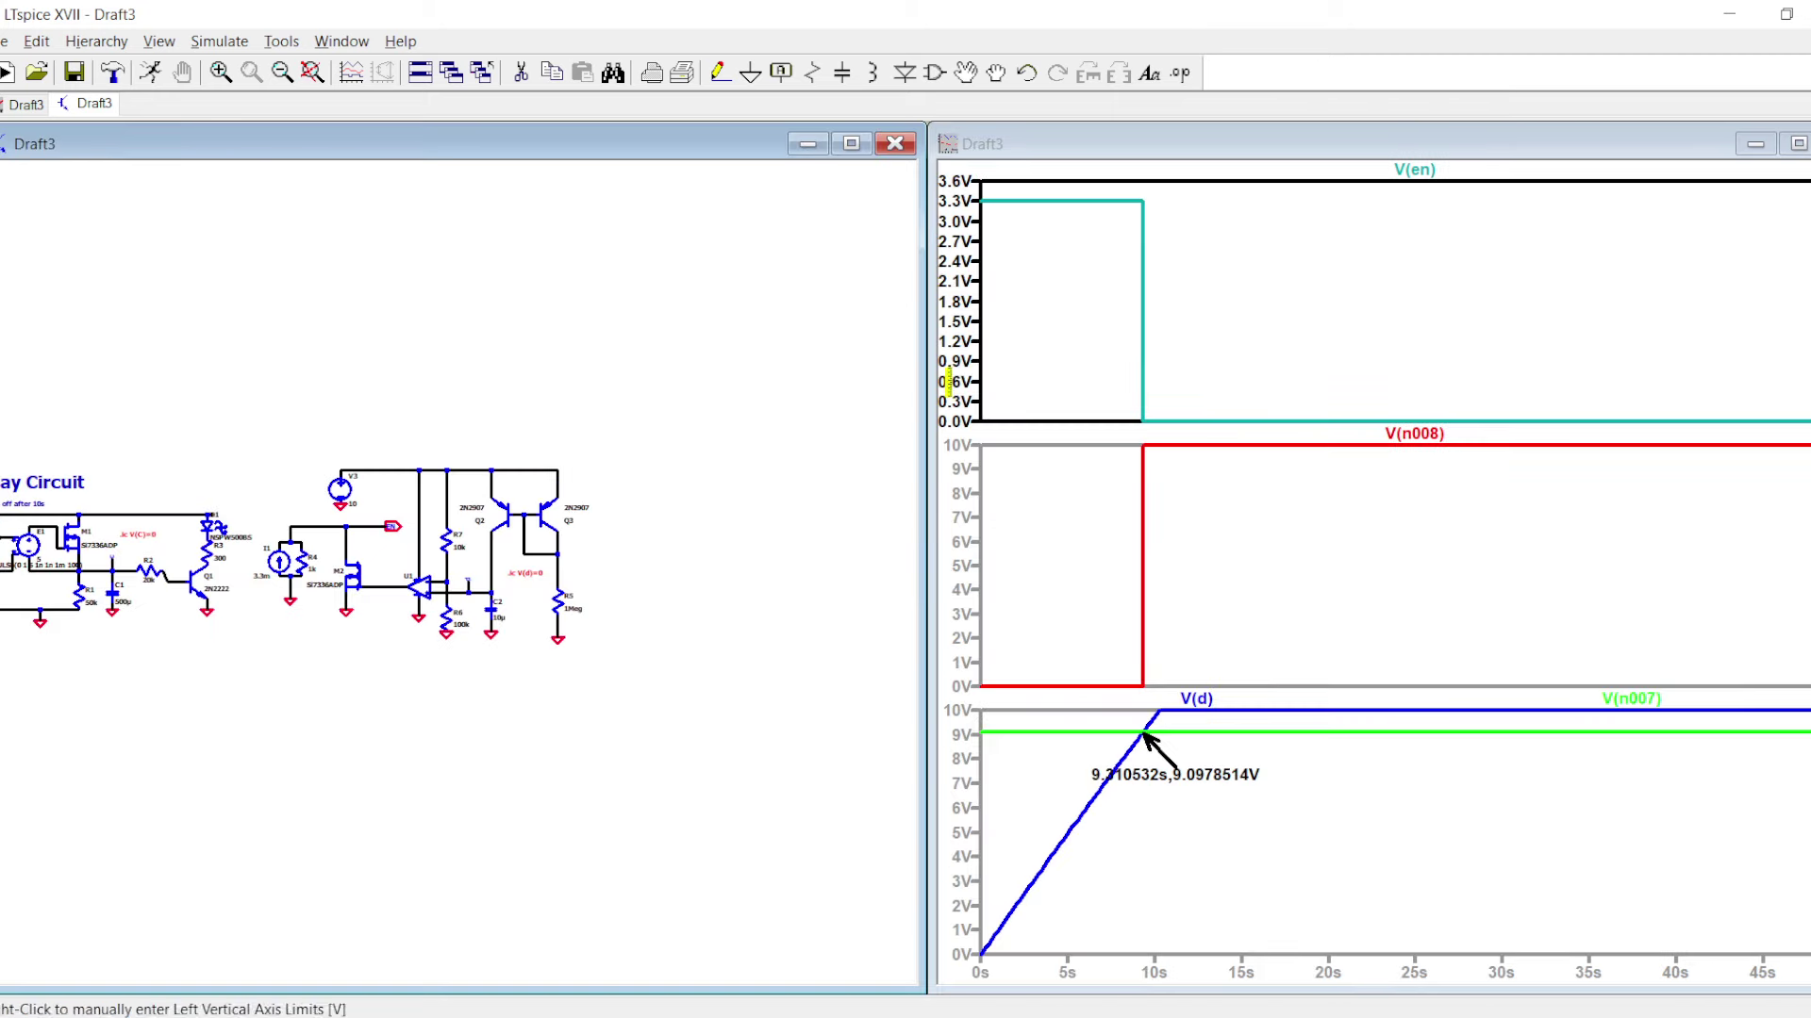
pyautogui.scroll(1, 522, 605)
pyautogui.moveTo(543, 593); pyautogui.dragTo(645, 672)
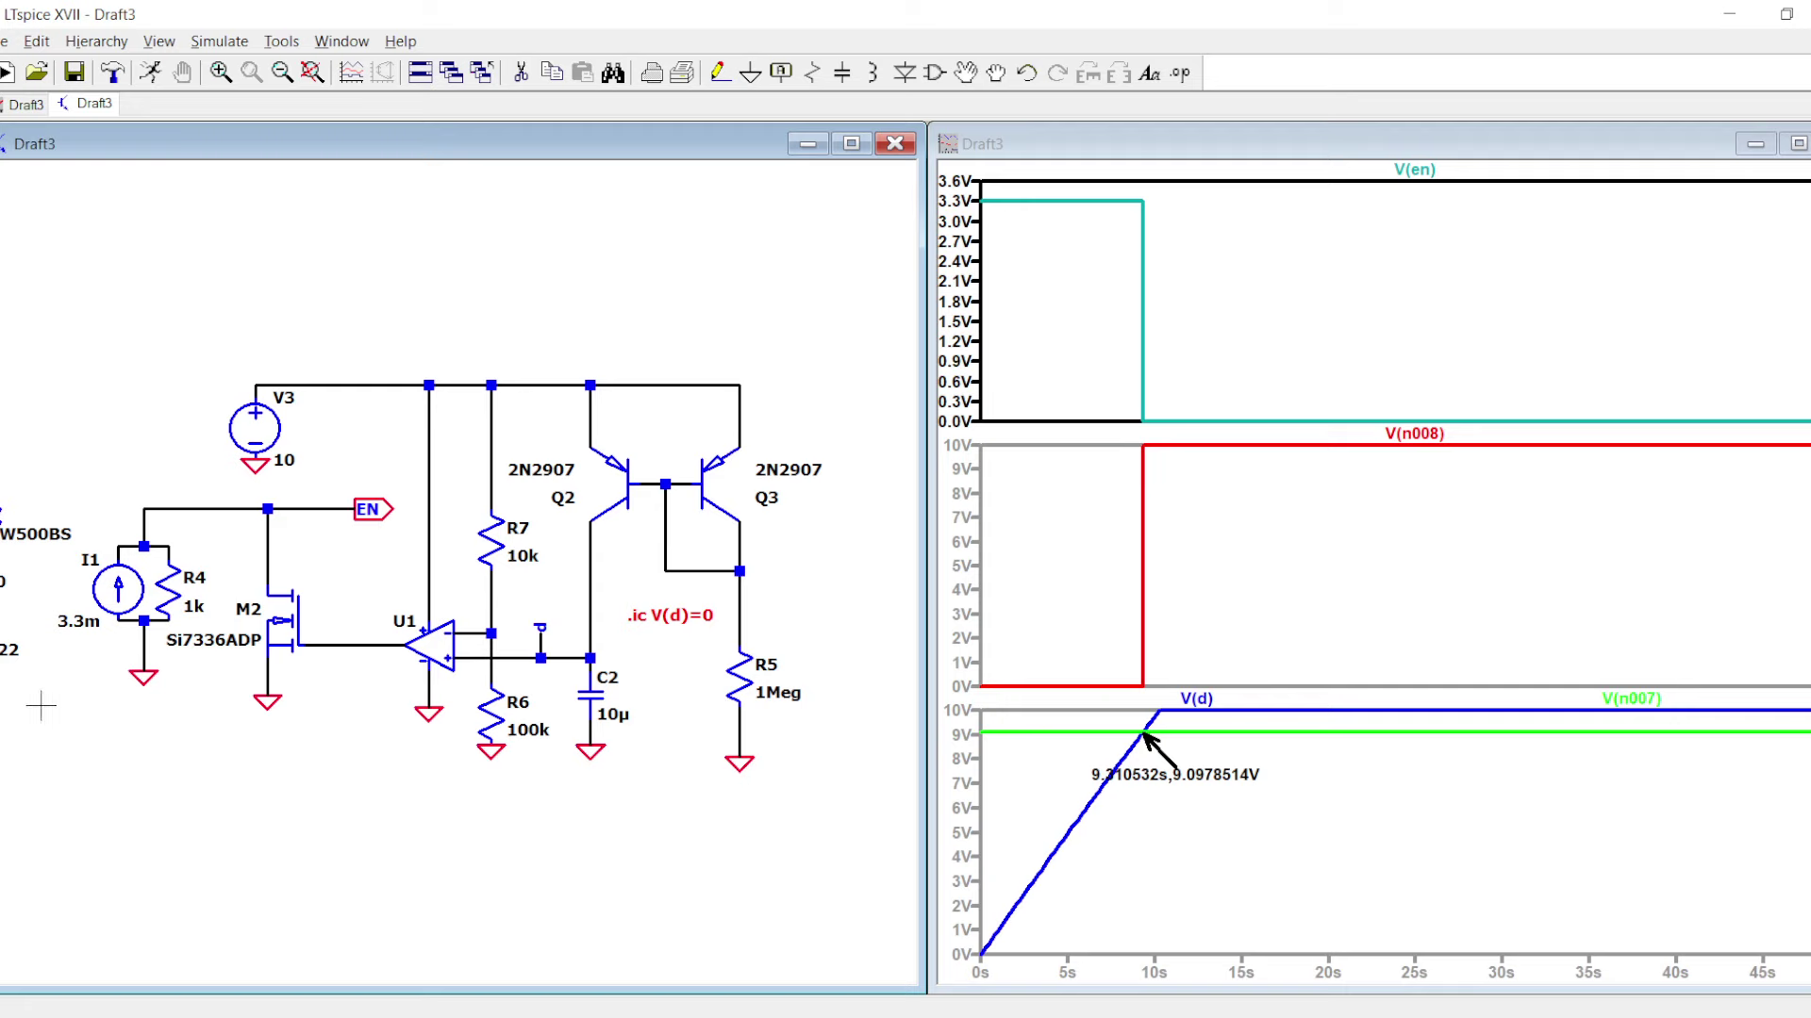
# - Examine the timer circuit from the EN stage to the Q2–Q3 current mirror
pyautogui.moveTo(224, 680); pyautogui.dragTo(390, 751)
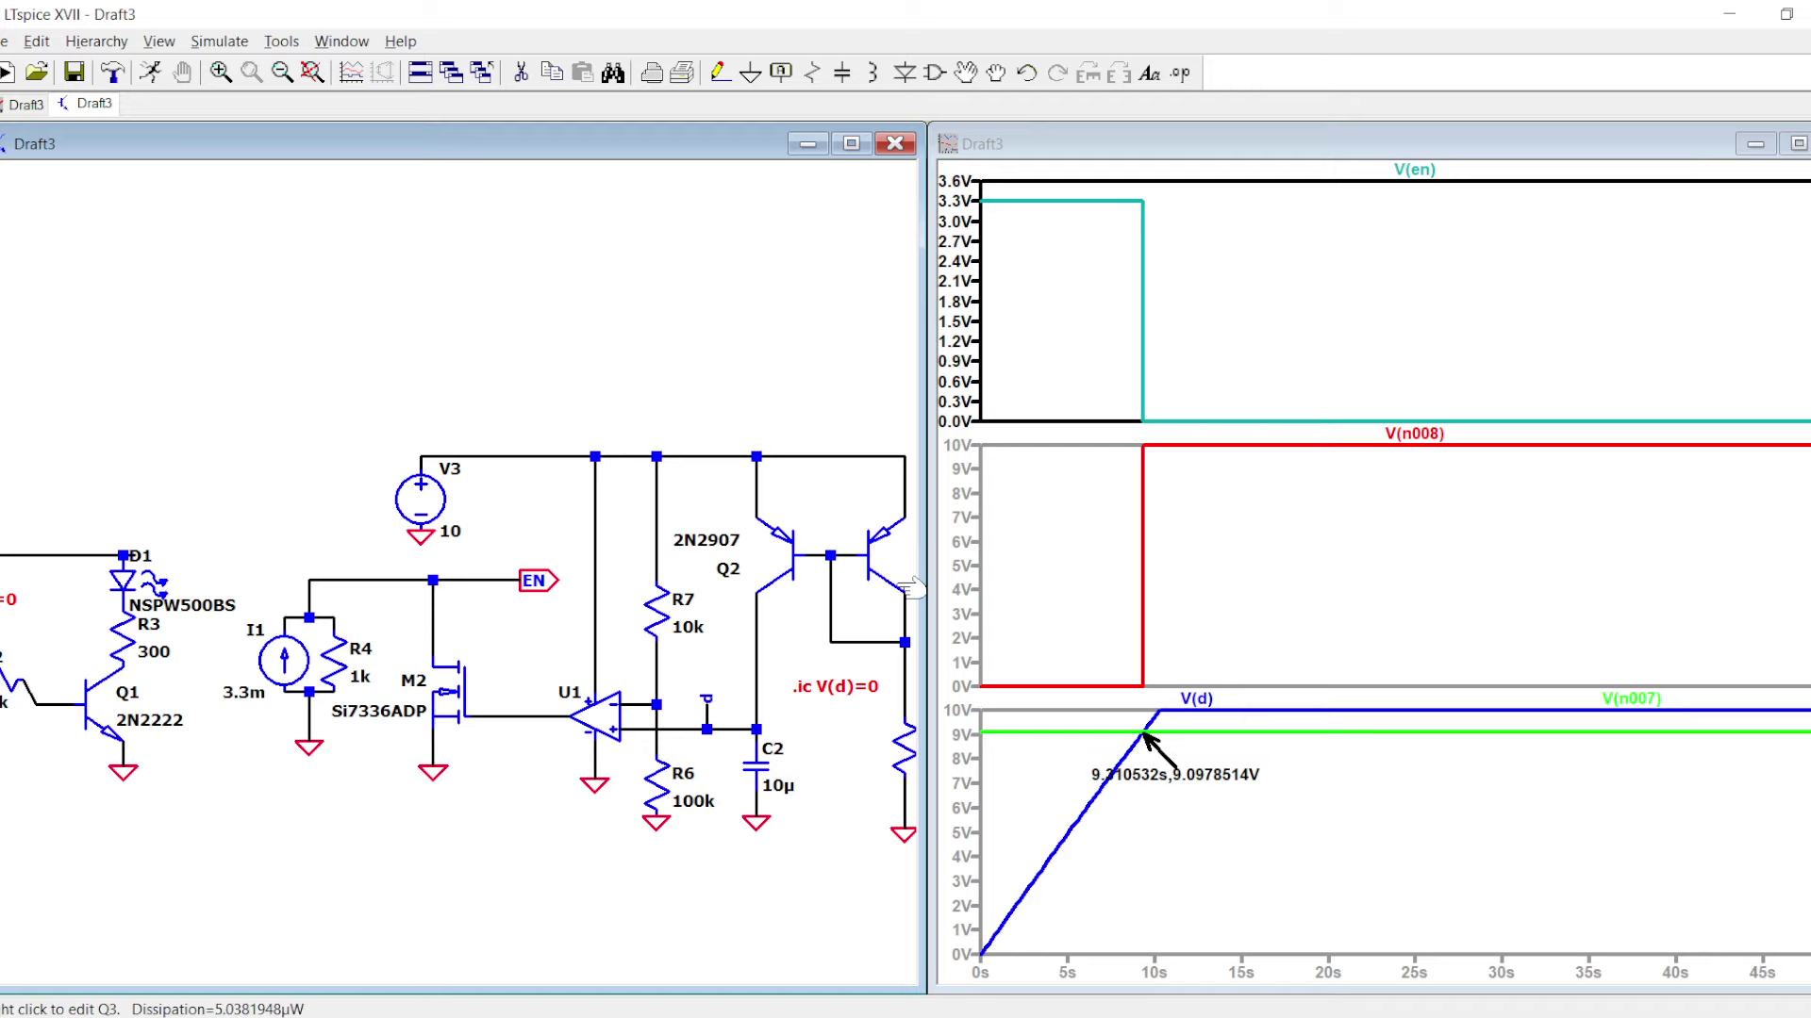
pyautogui.scroll(1, 454, 618)
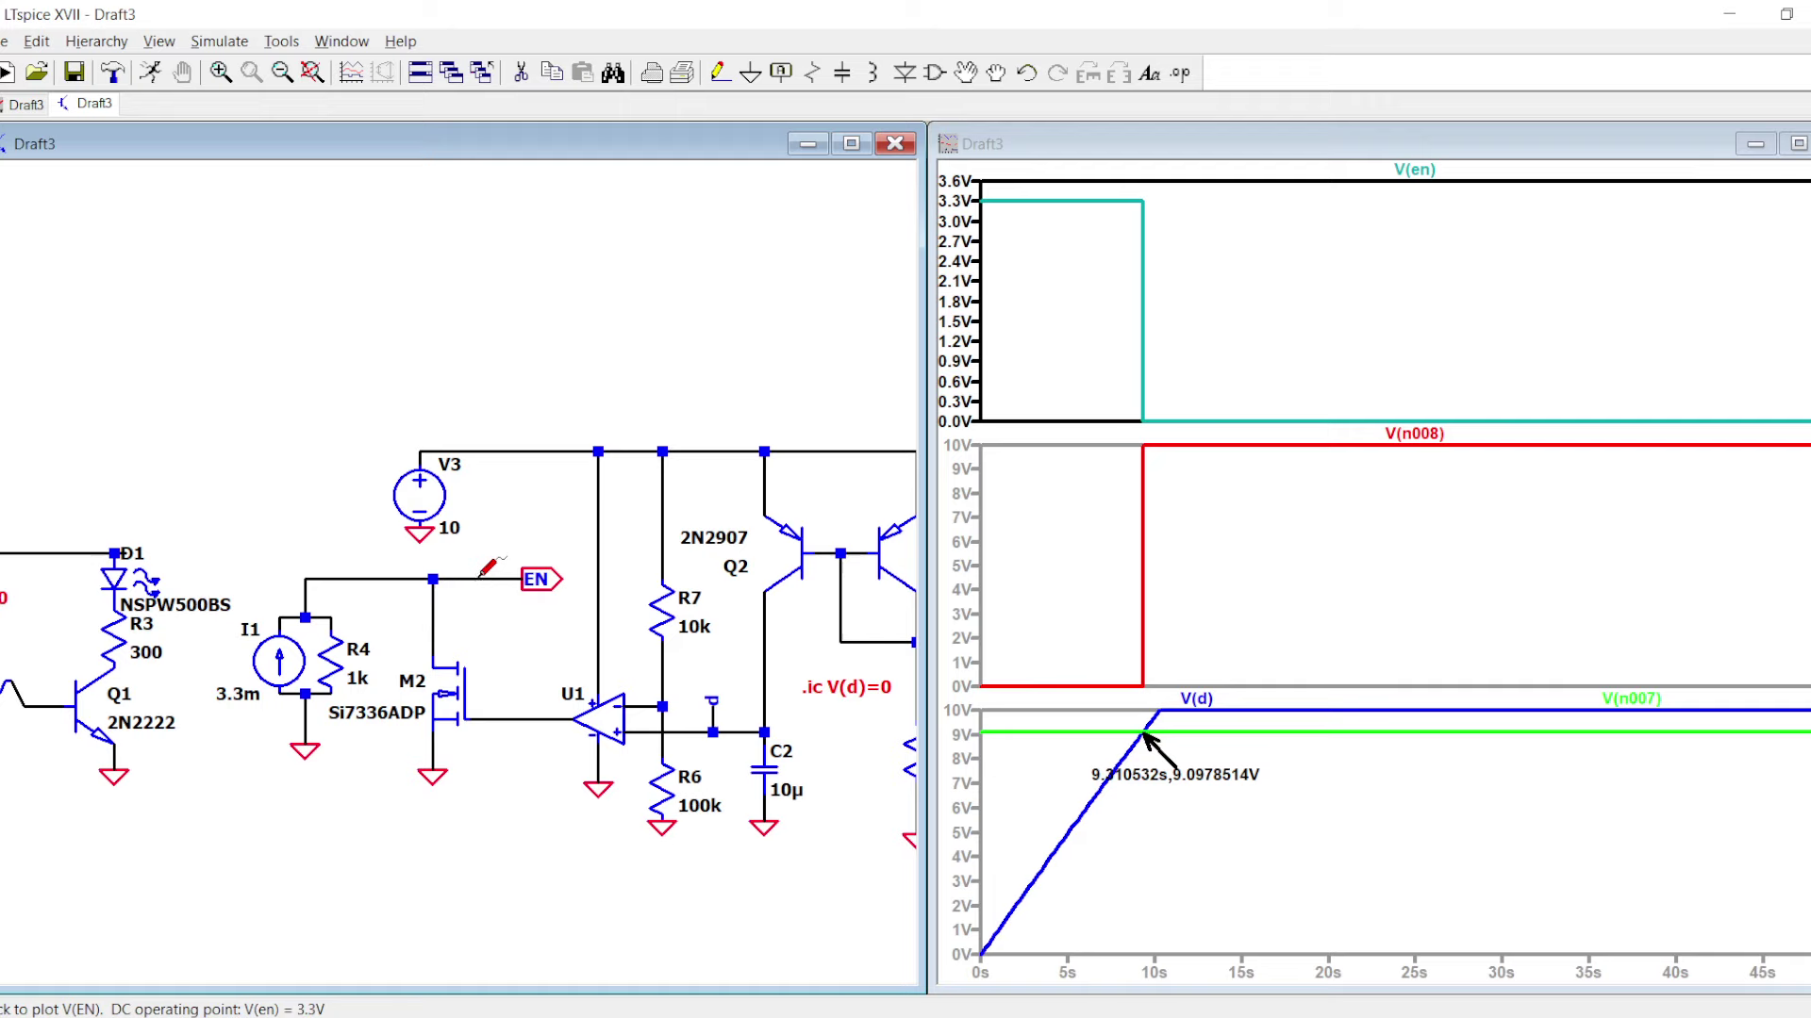
pyautogui.scroll(-1, 514, 620)
pyautogui.moveTo(787, 643); pyautogui.dragTo(646, 631)
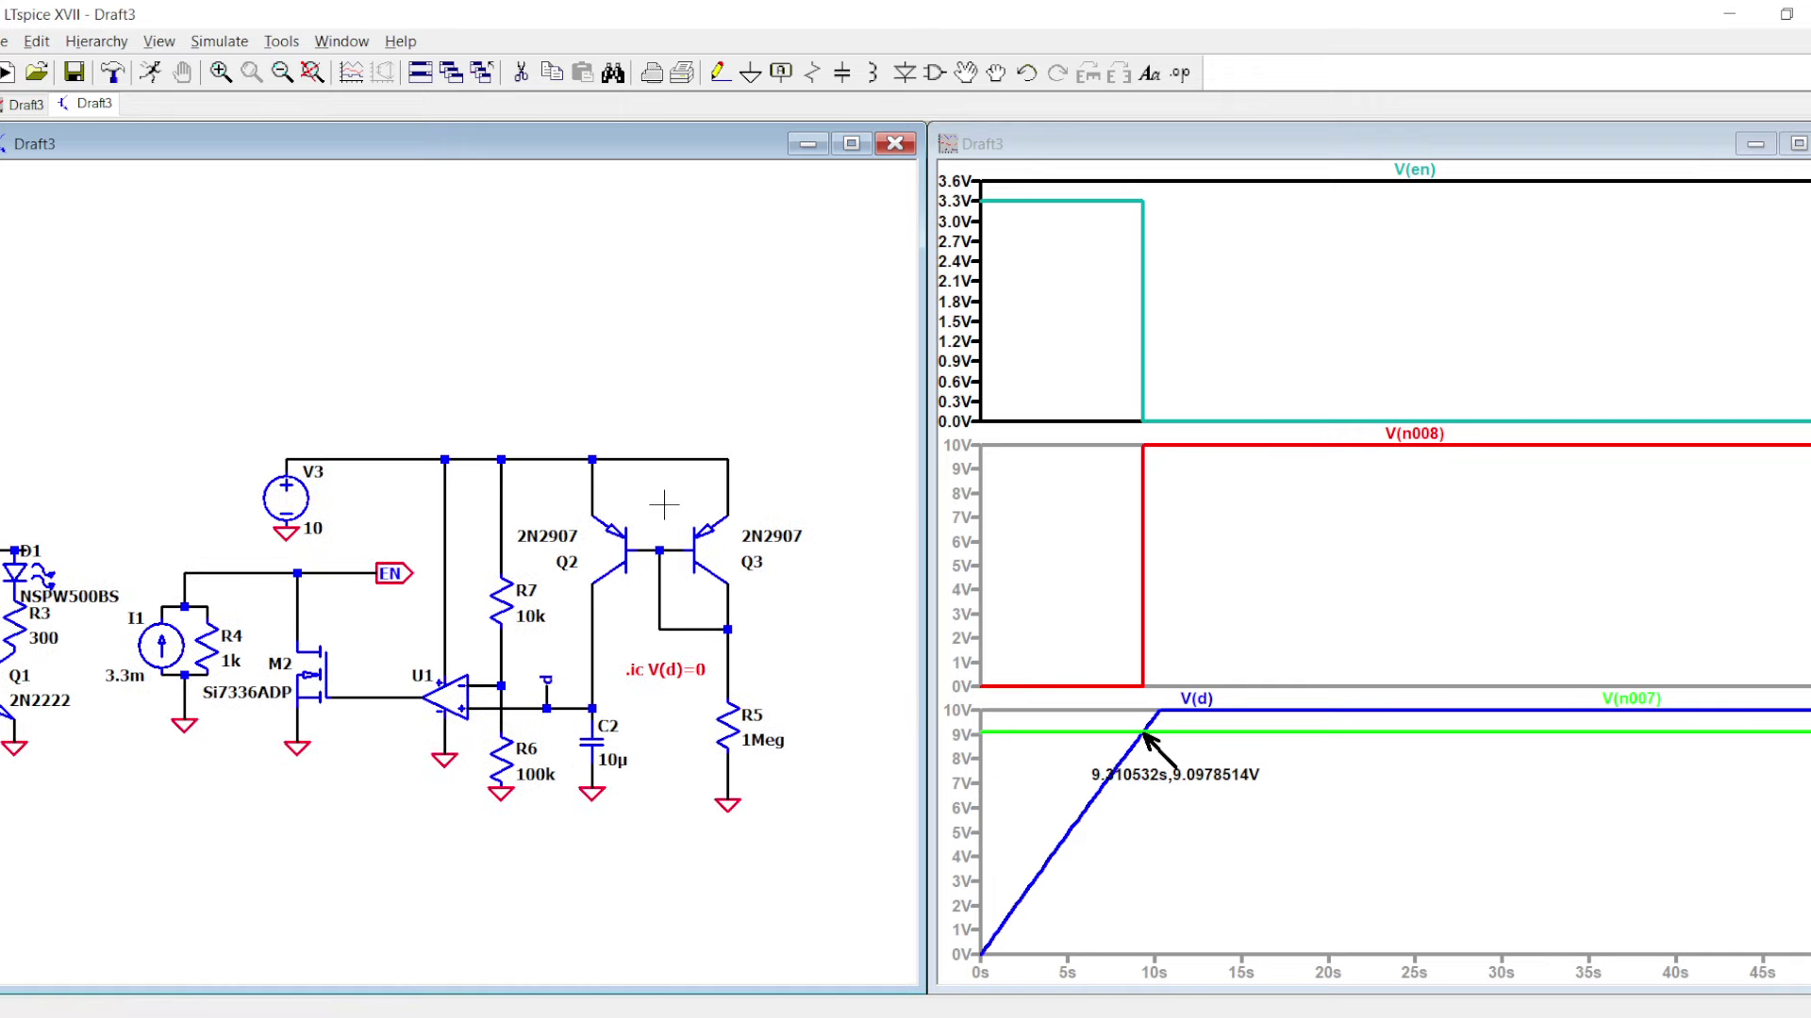
pyautogui.scroll(2, 664, 505)
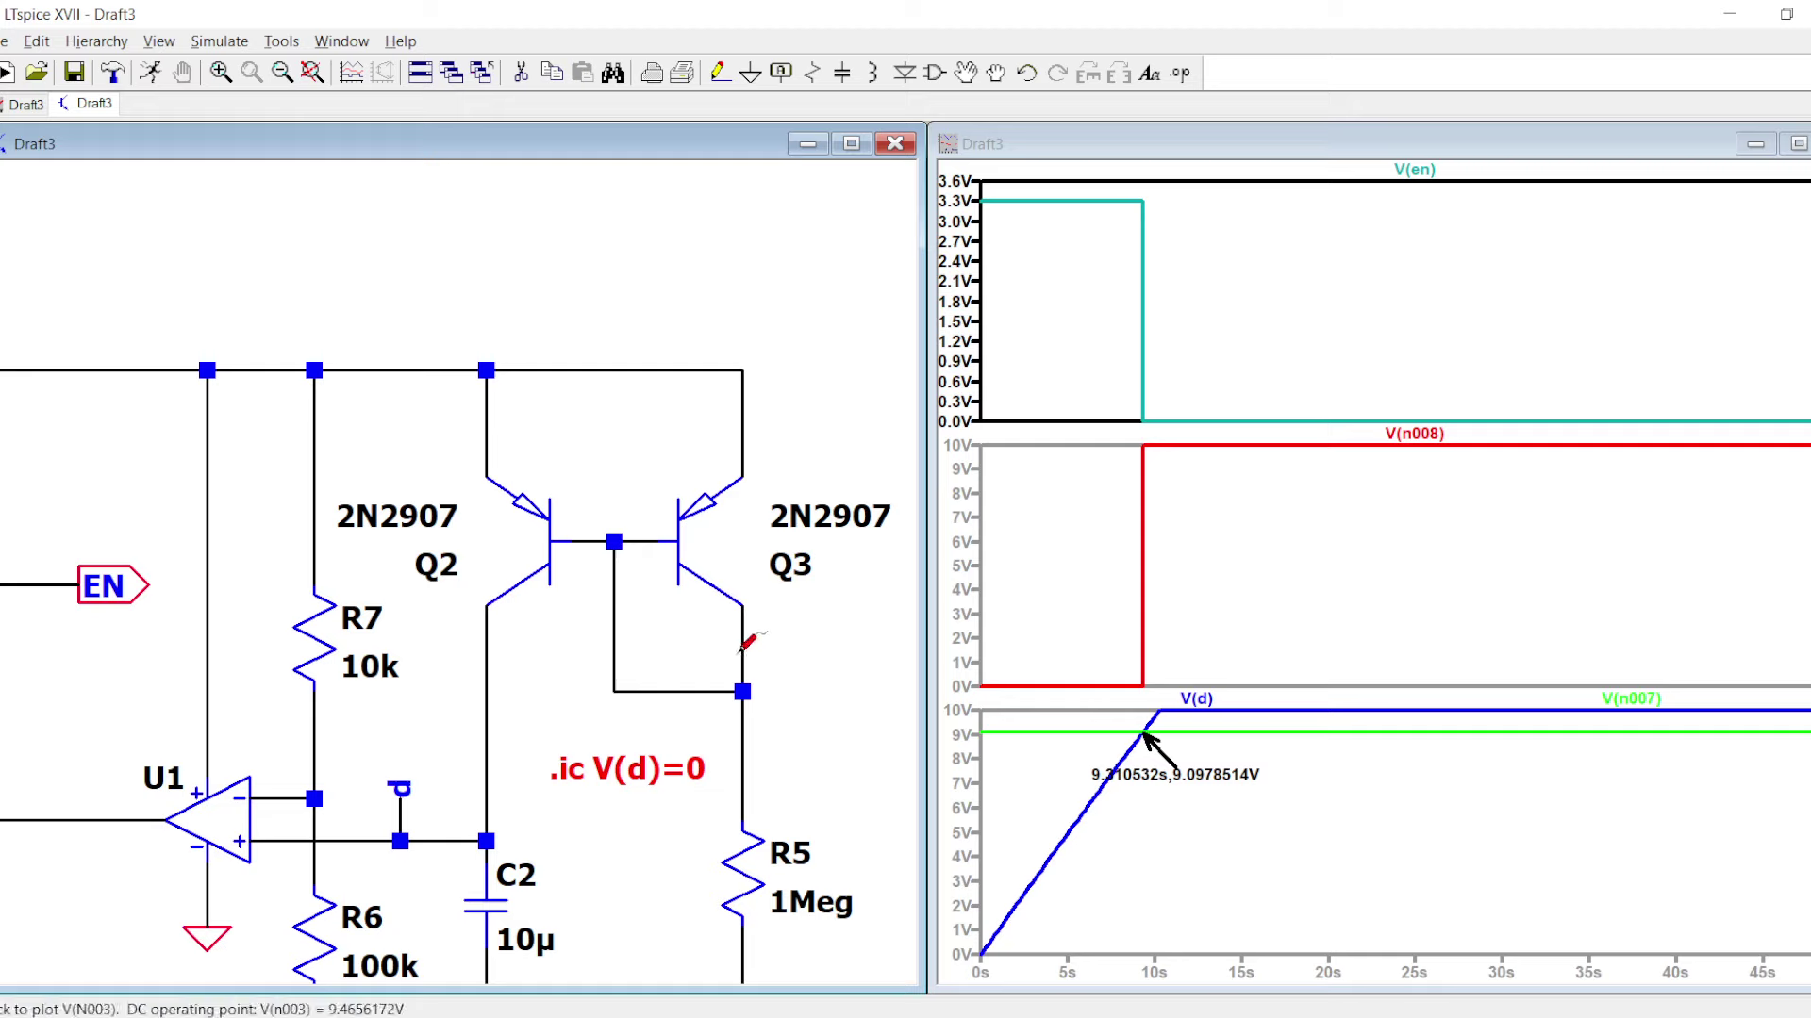
pyautogui.scroll(-2, 779, 614)
pyautogui.scroll(1, 779, 614)
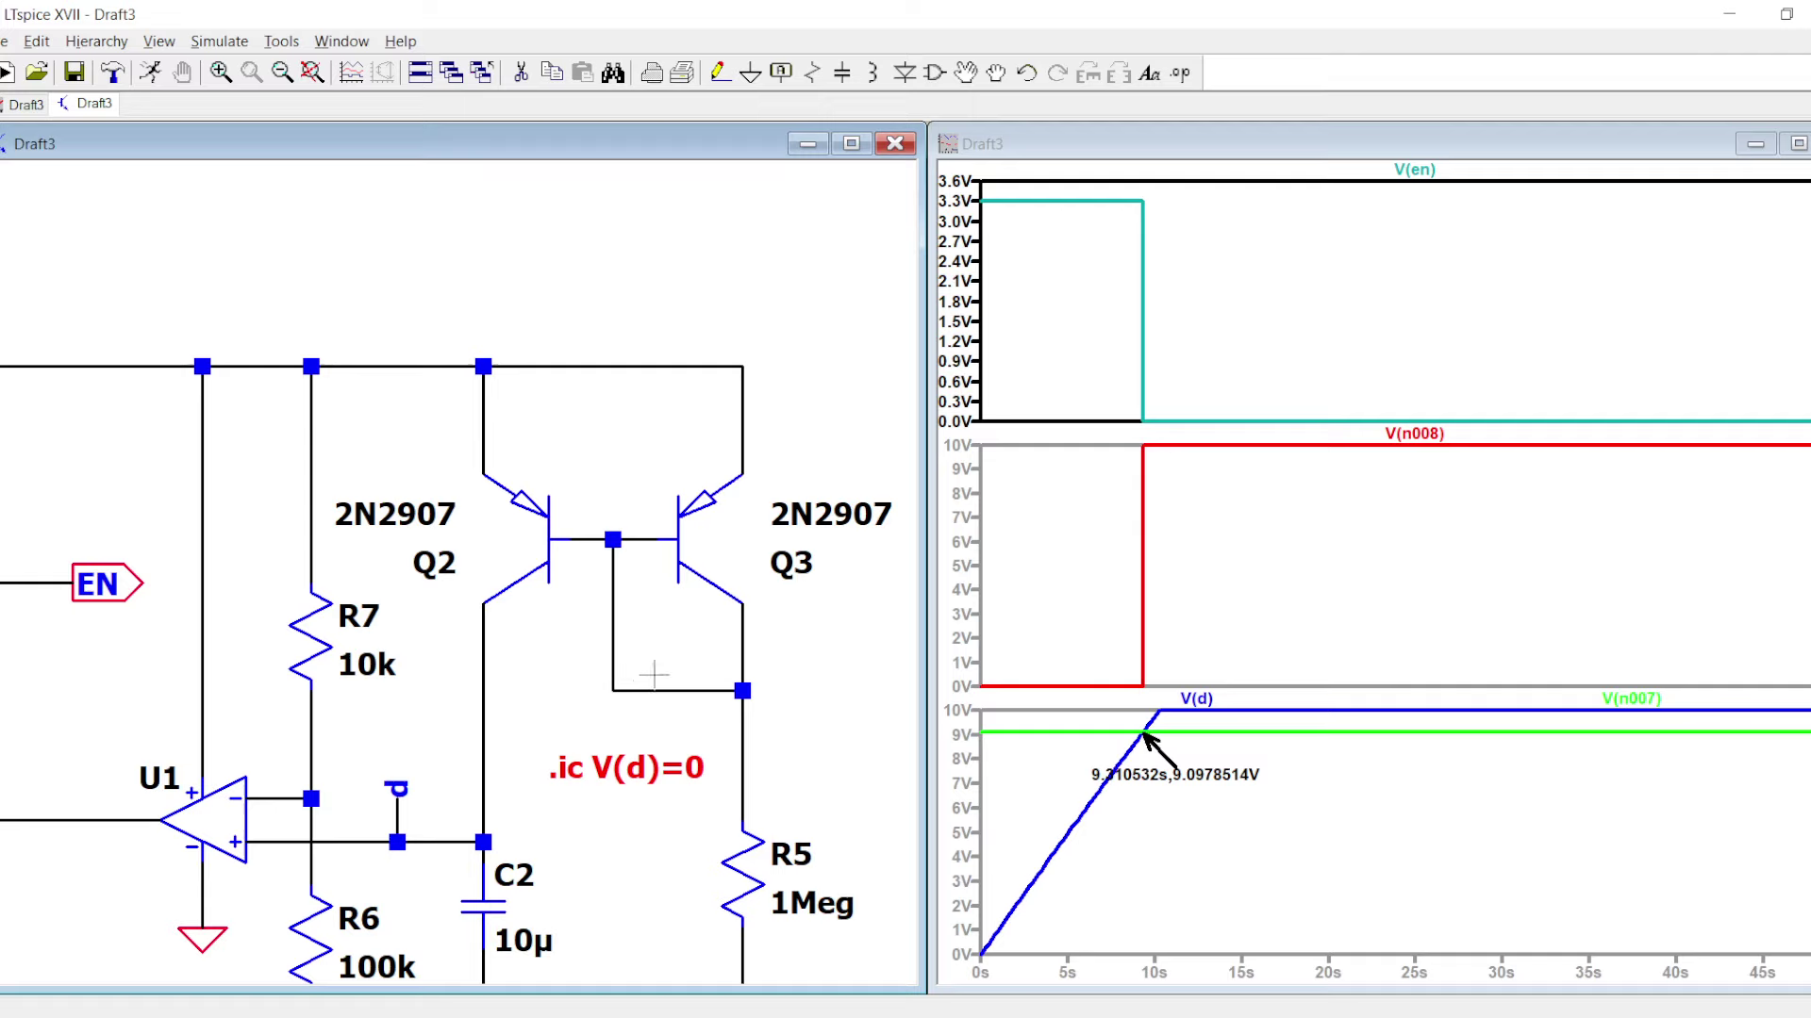
# - Delete the wire that ties the common base line of Q2 and Q3 to Q3's collector
pyautogui.click(614, 613)
pyautogui.press('Delete')
pyautogui.click(613, 679)
pyautogui.click(613, 678)
pyautogui.press('Escape')
# - Copy Q3, mirror the copy, and place it between Q2 and Q3 just below their common base line
pyautogui.press('F6')
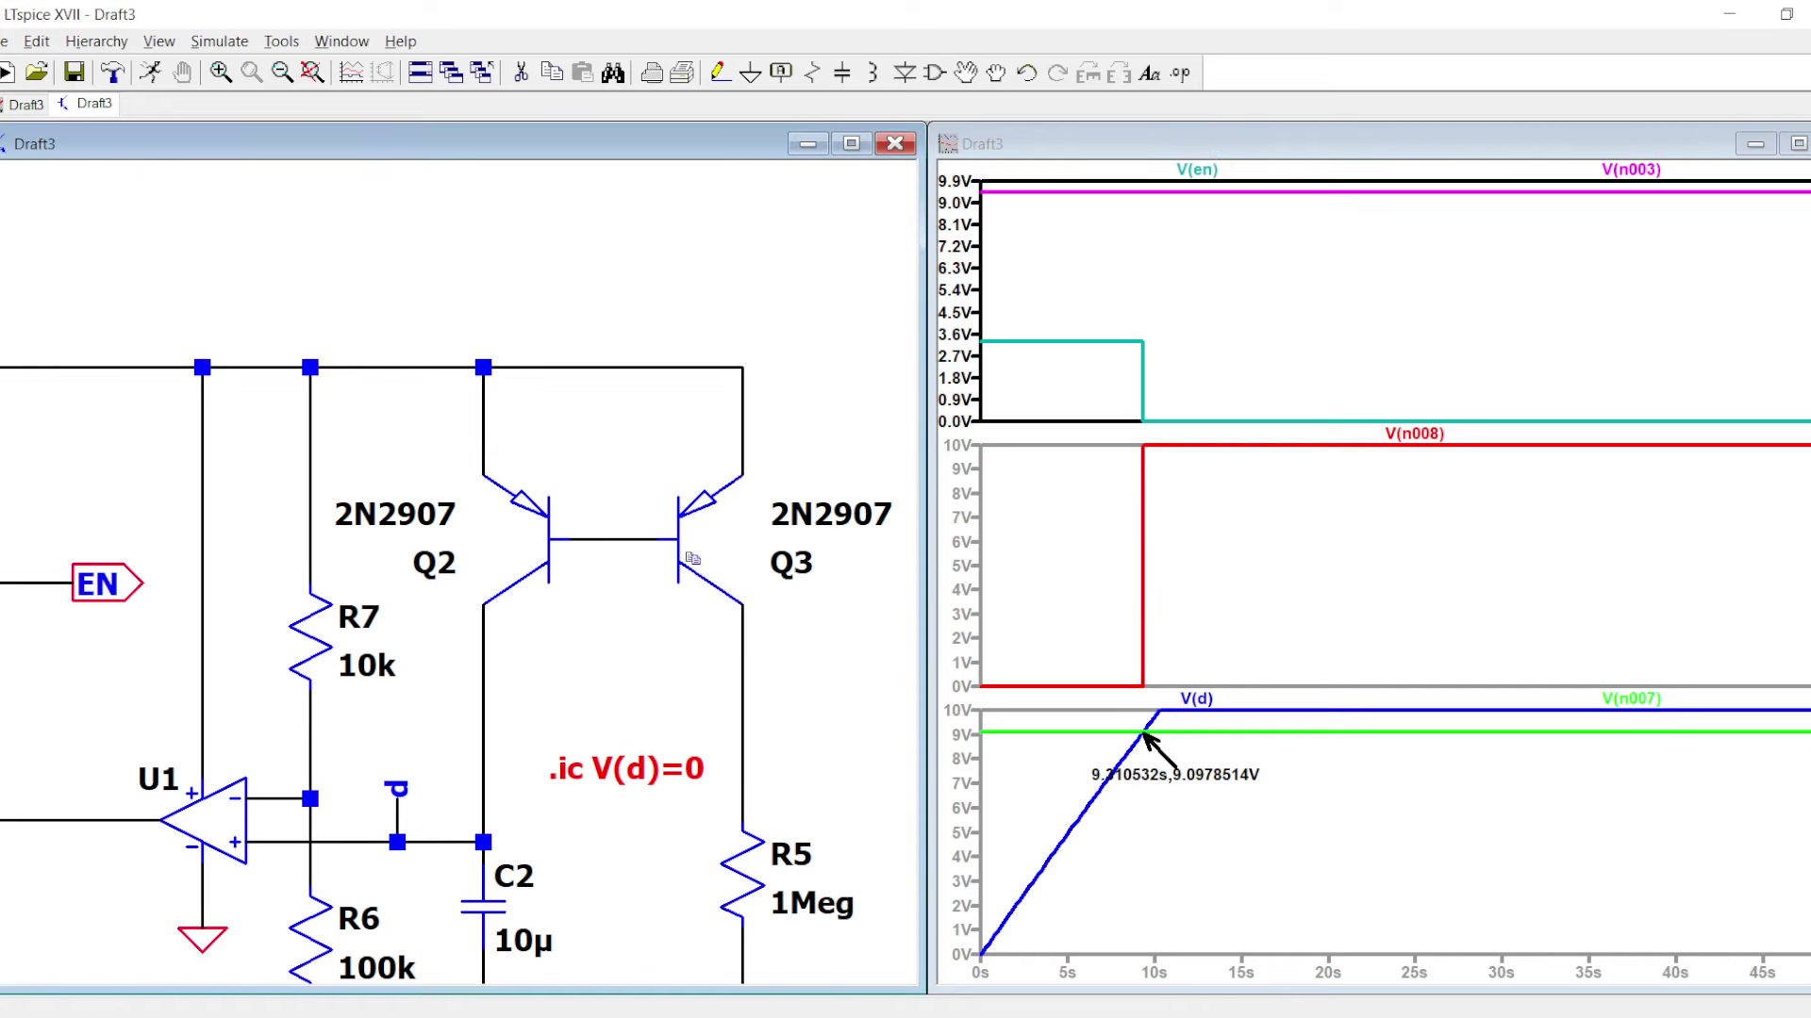
pyautogui.click(696, 560)
pyautogui.hotkey('ctrl', 'e')
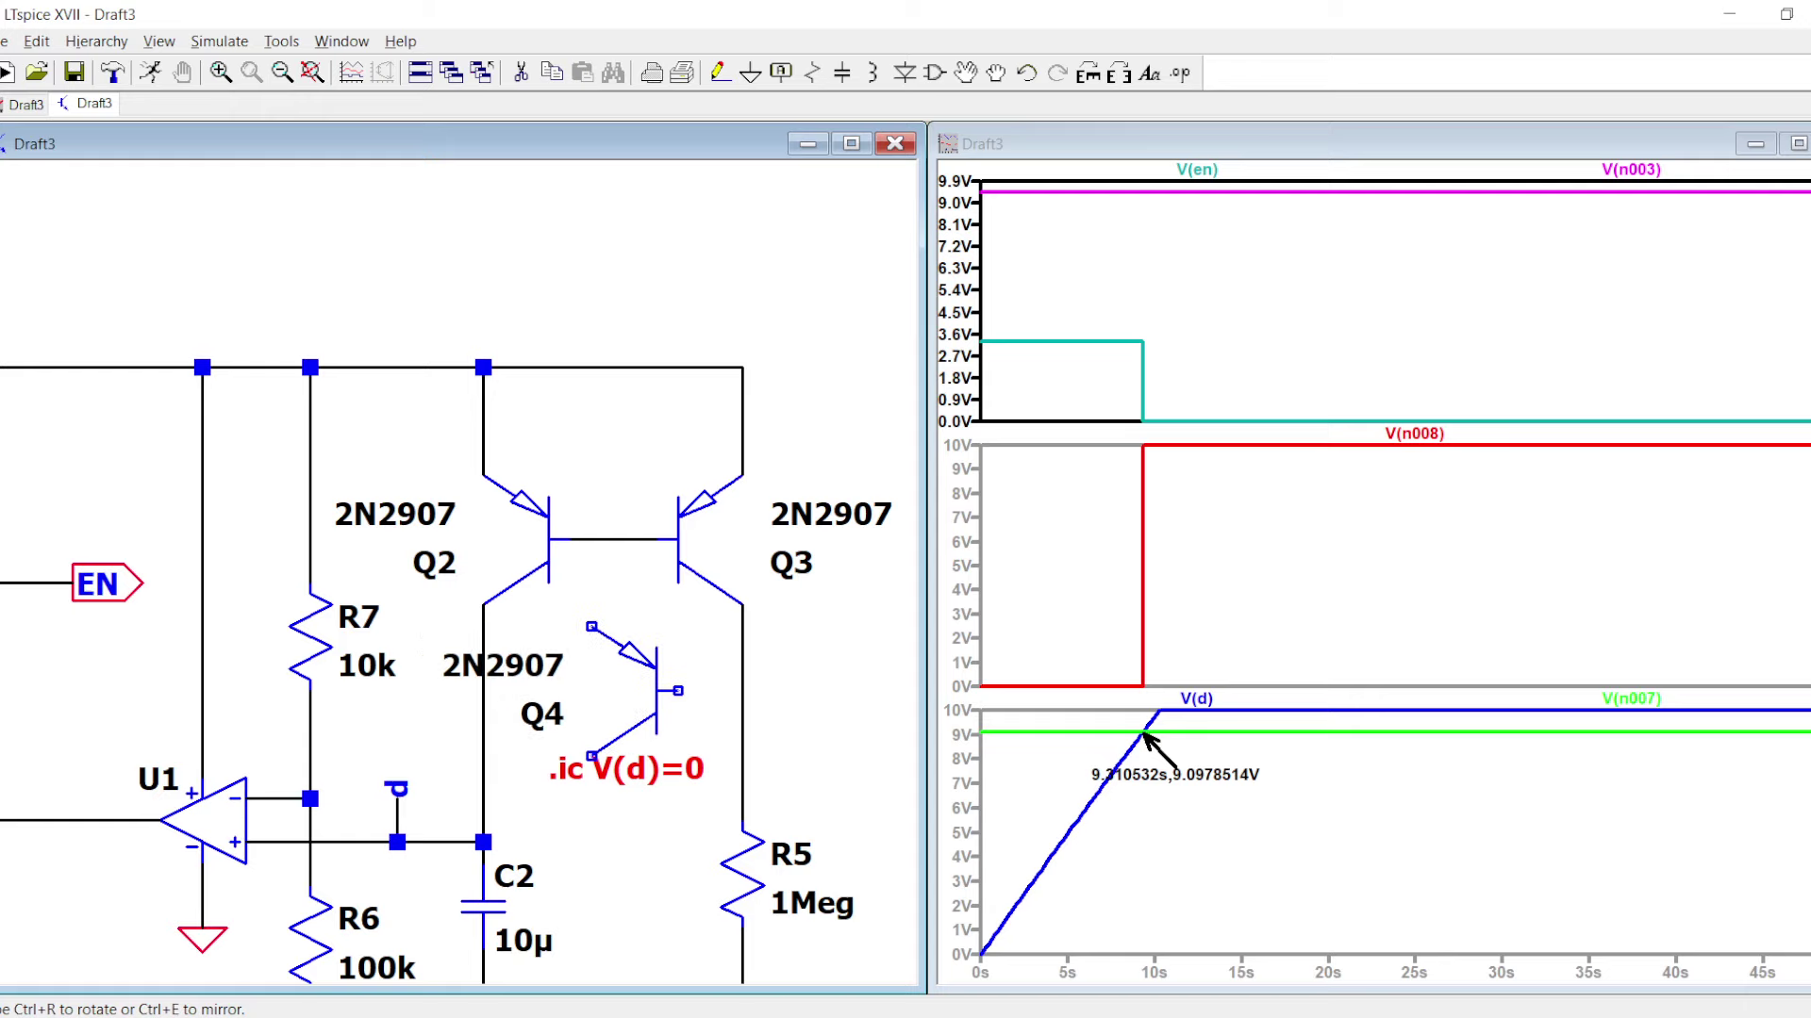
pyautogui.click(700, 669)
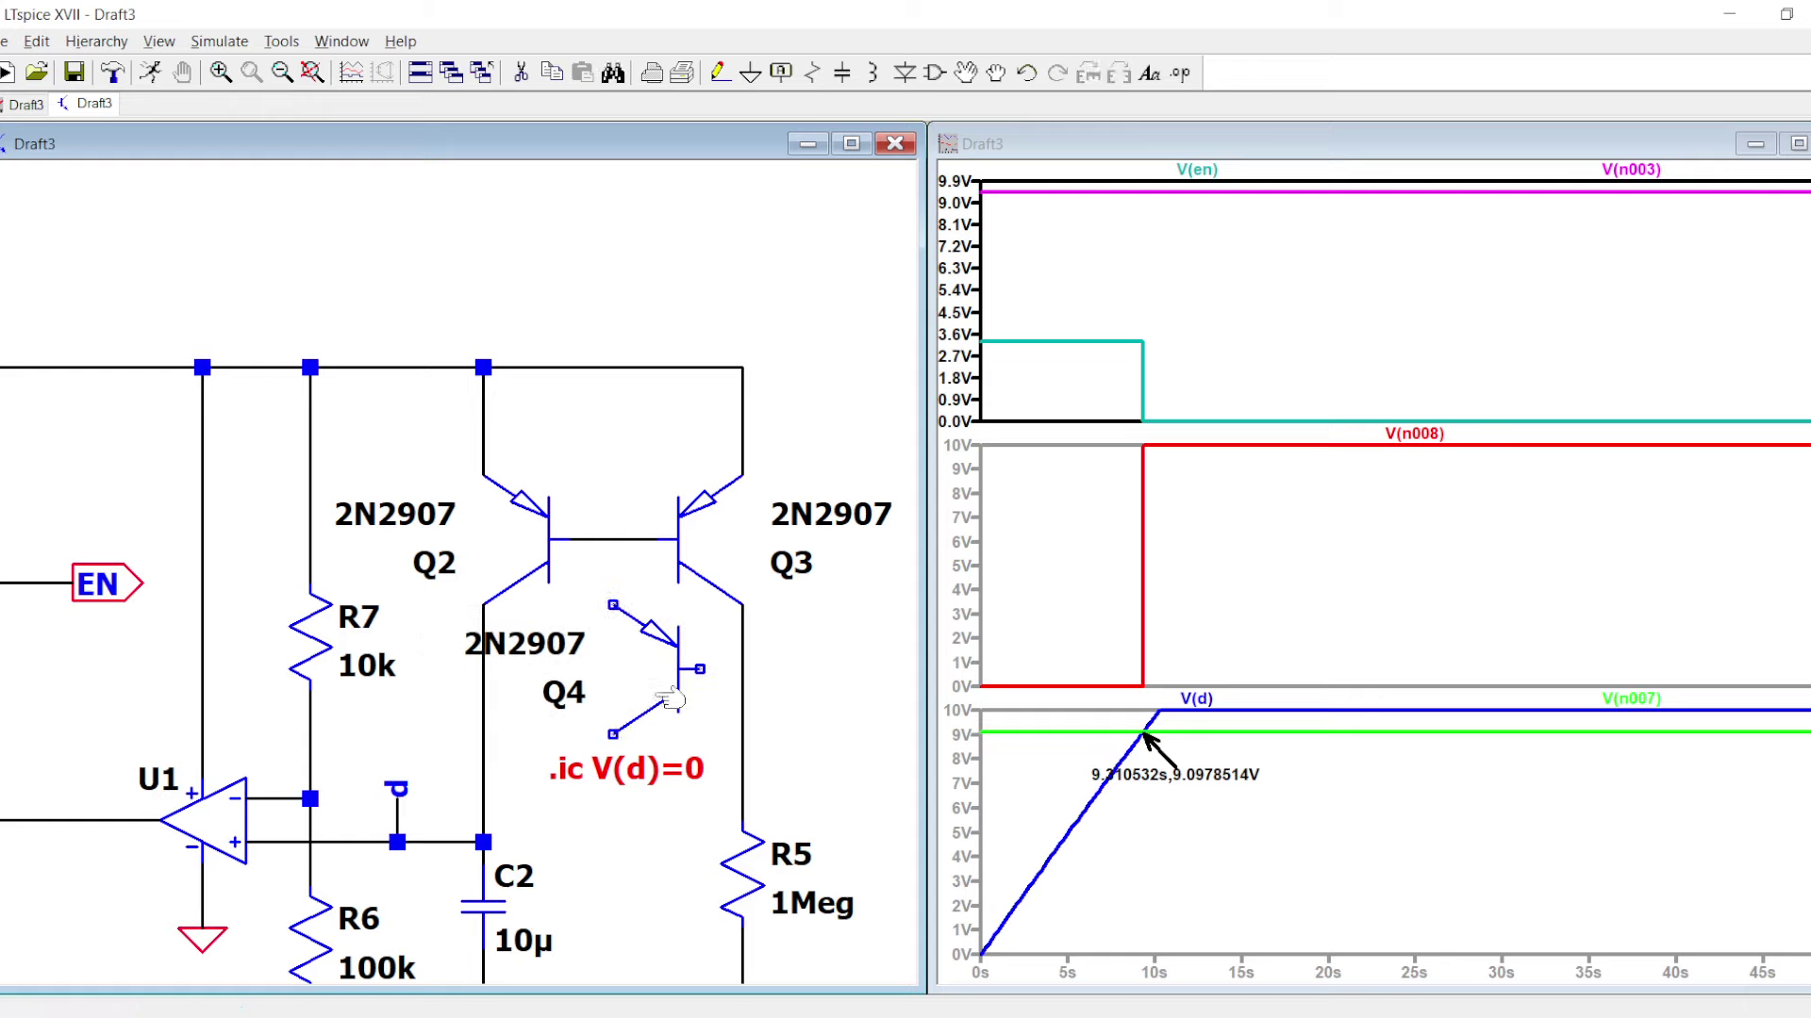
pyautogui.press('F3')
pyautogui.press('Escape')
# - Wire the new PNP transistor's collector straight down between C2 and R5 and end it with a ground symbol
pyautogui.scroll(-1, 651, 726)
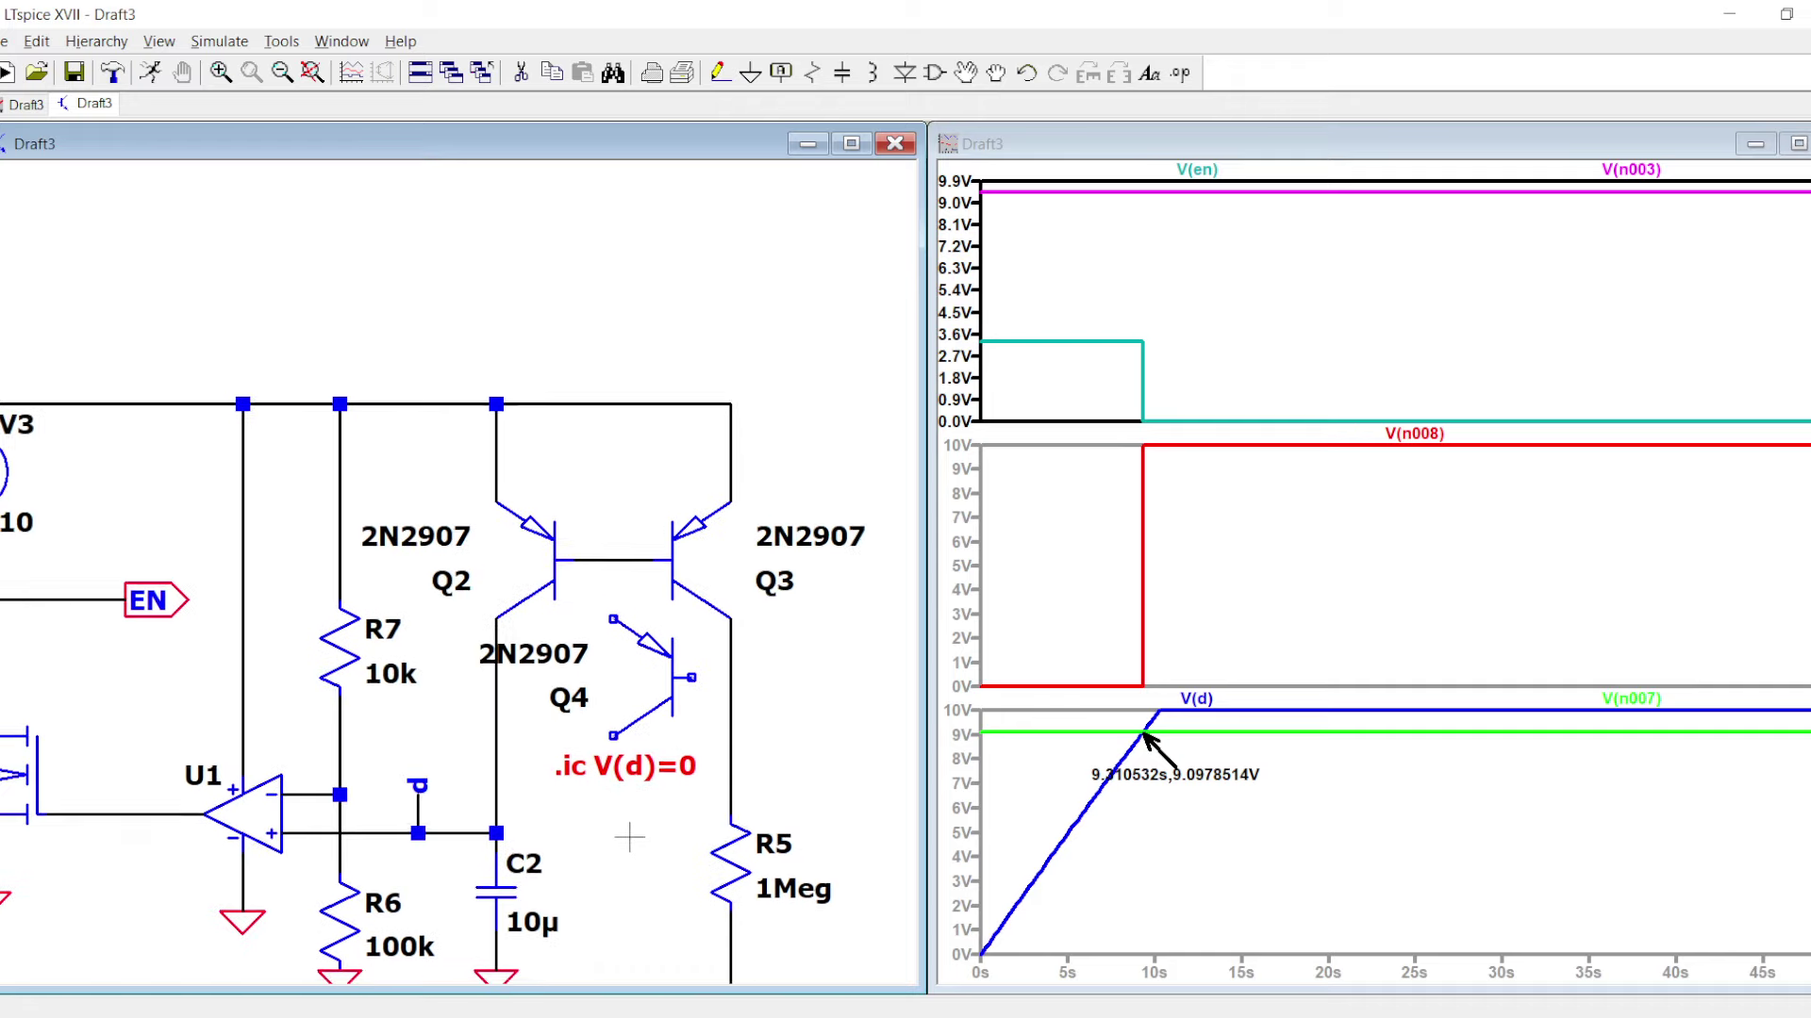
pyautogui.moveTo(626, 840); pyautogui.dragTo(594, 693)
pyautogui.press('F3')
pyautogui.click(582, 585)
pyautogui.click(581, 820)
pyautogui.press('g')
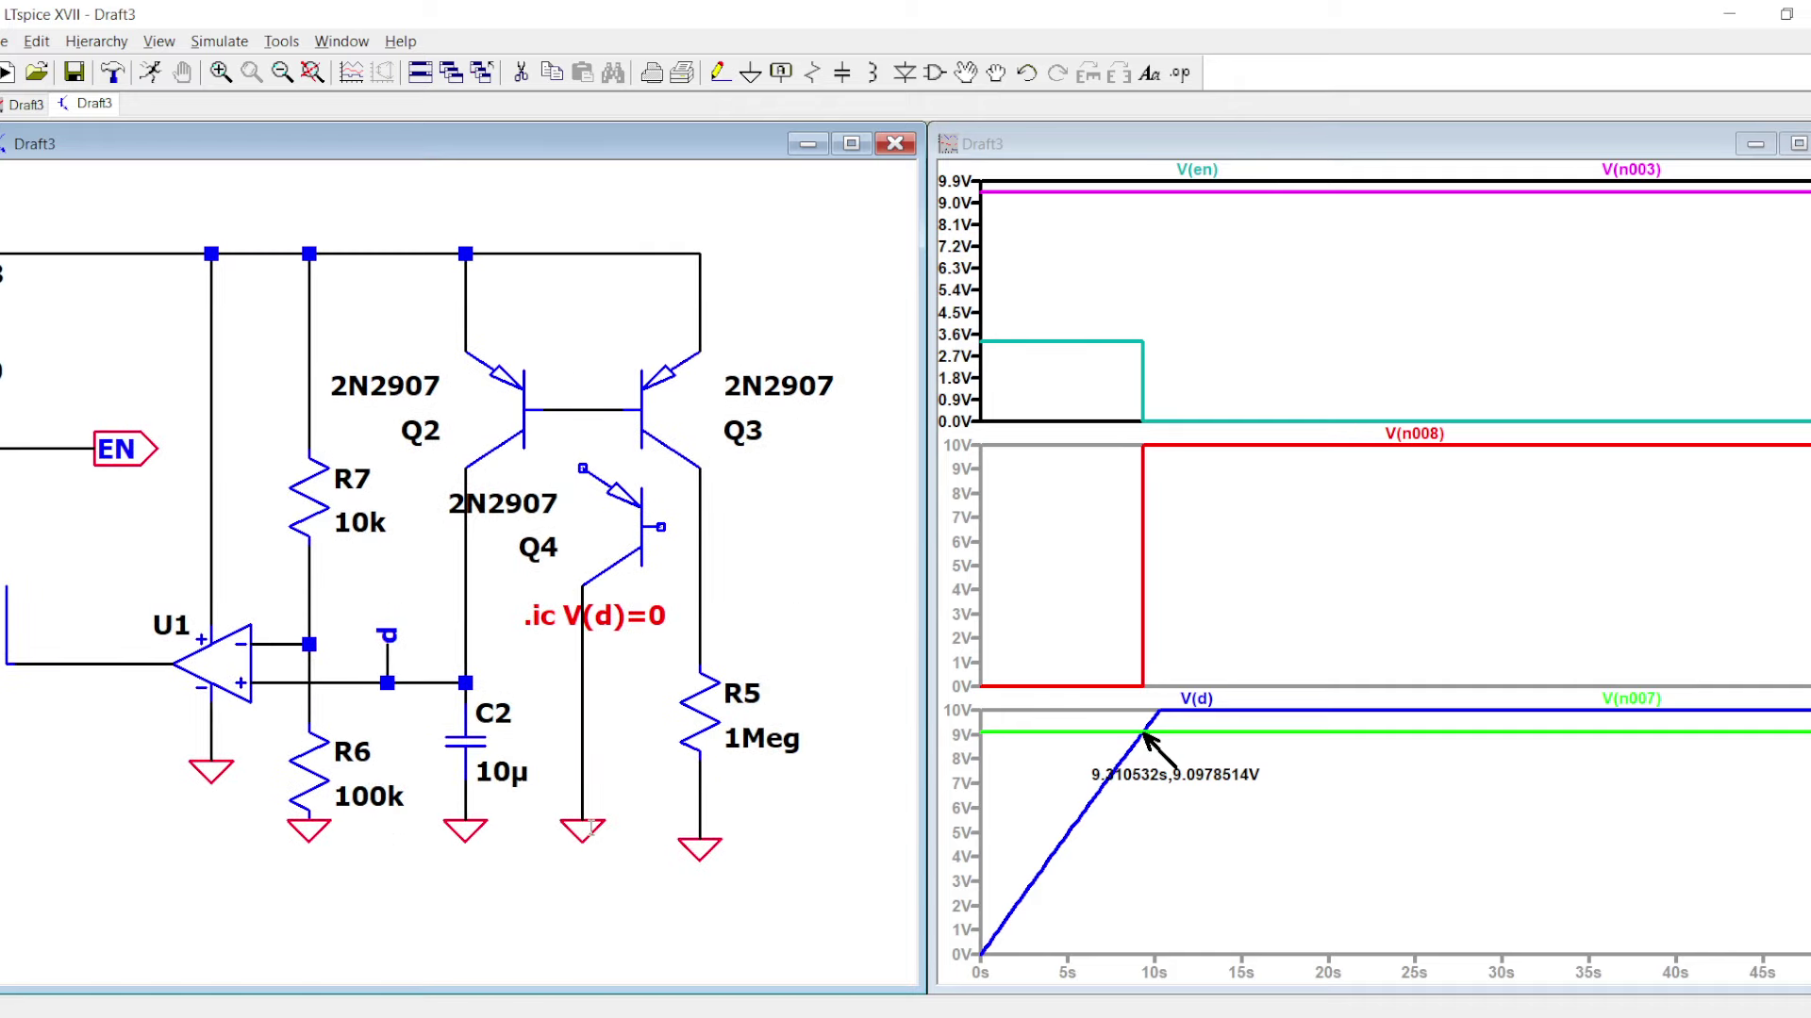
pyautogui.click(582, 820)
pyautogui.press('Escape')
# - Wire the new transistor's base to Q3's collector line and its emitter to the Q2–Q3 base line, and rerun the simulation
pyautogui.press('F3')
pyautogui.click(660, 528)
pyautogui.click(700, 527)
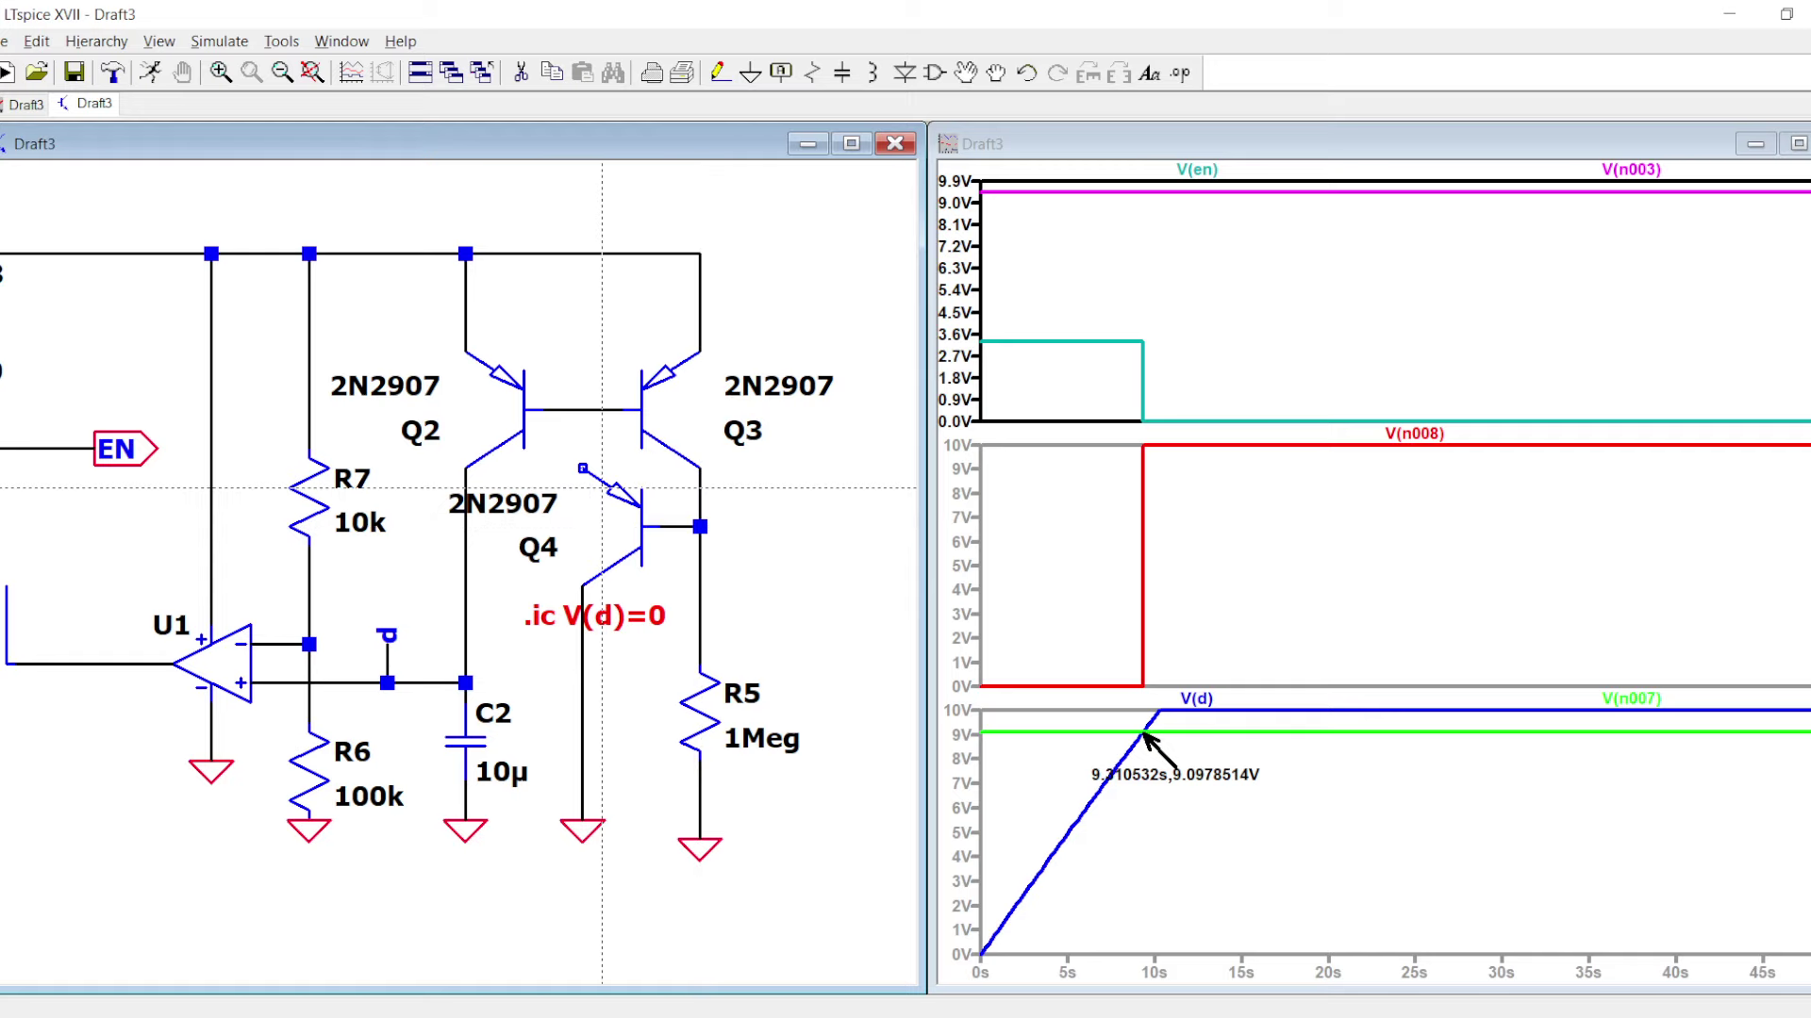
pyautogui.click(582, 469)
pyautogui.click(582, 410)
pyautogui.press('Escape')
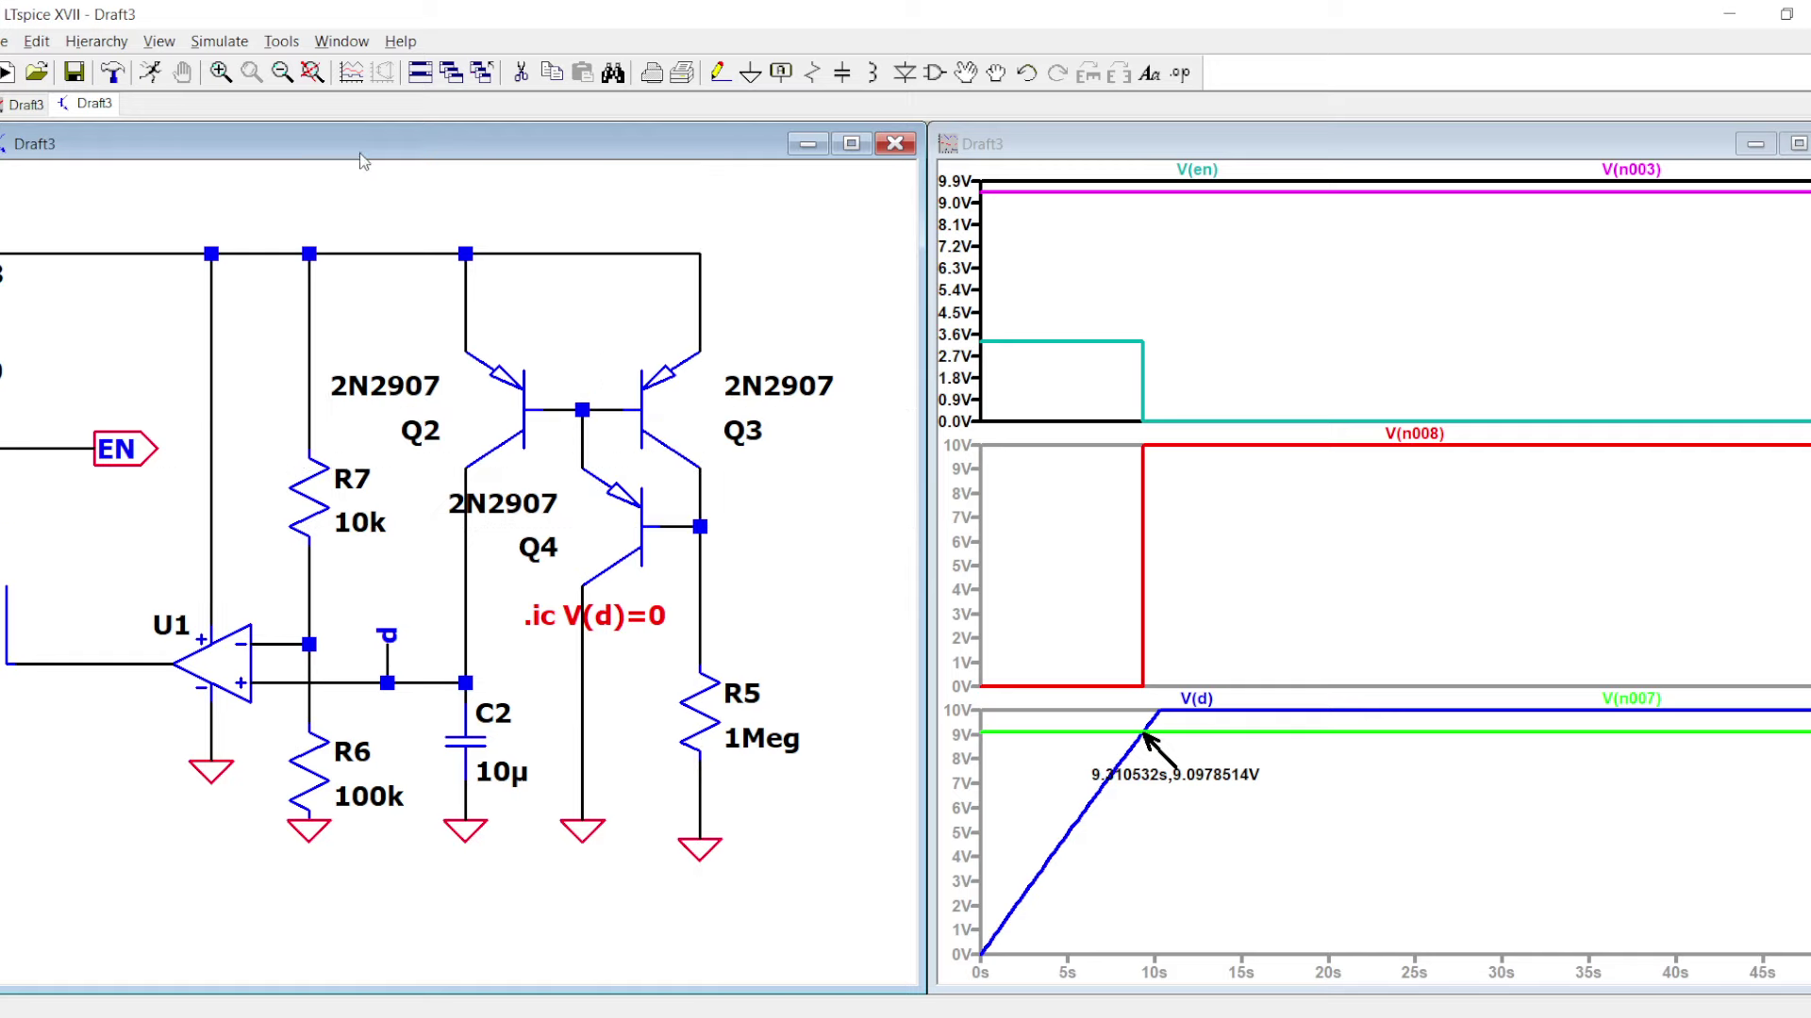
pyautogui.click(153, 75)
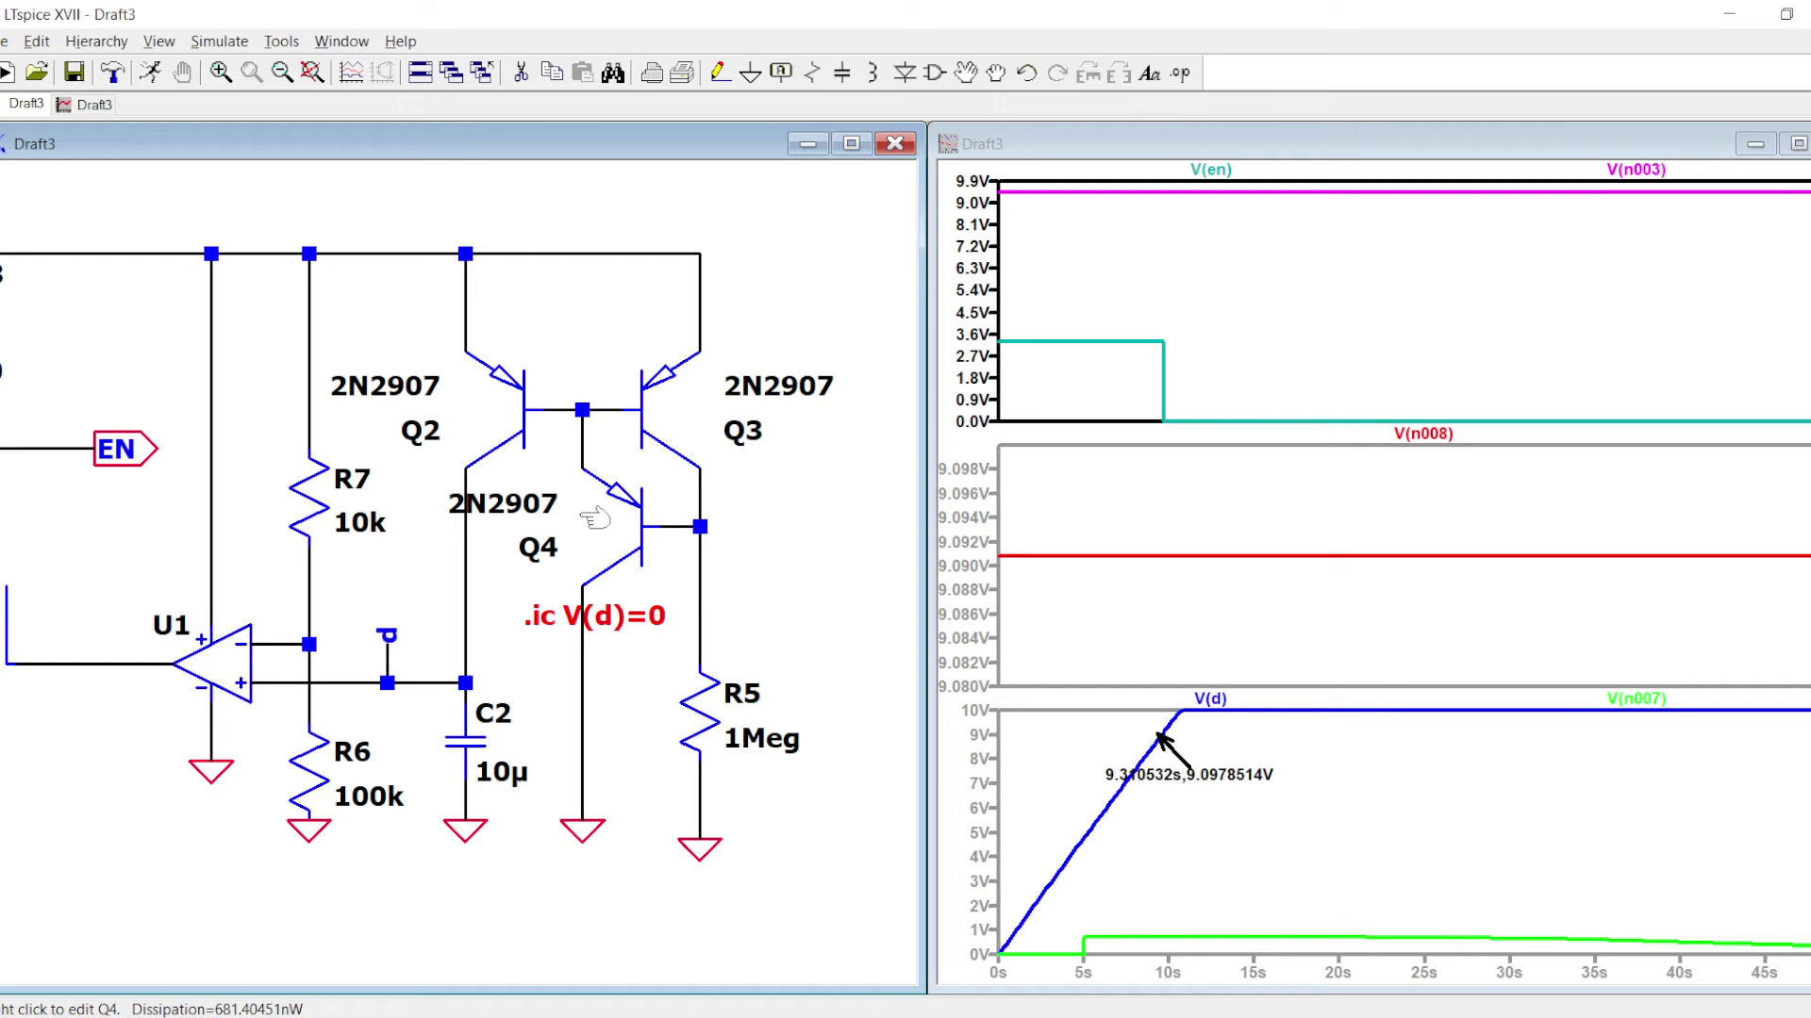
# - Plot C2's current and the voltage at node d in the top waveform pane
pyautogui.click(1217, 342)
pyautogui.click(483, 723)
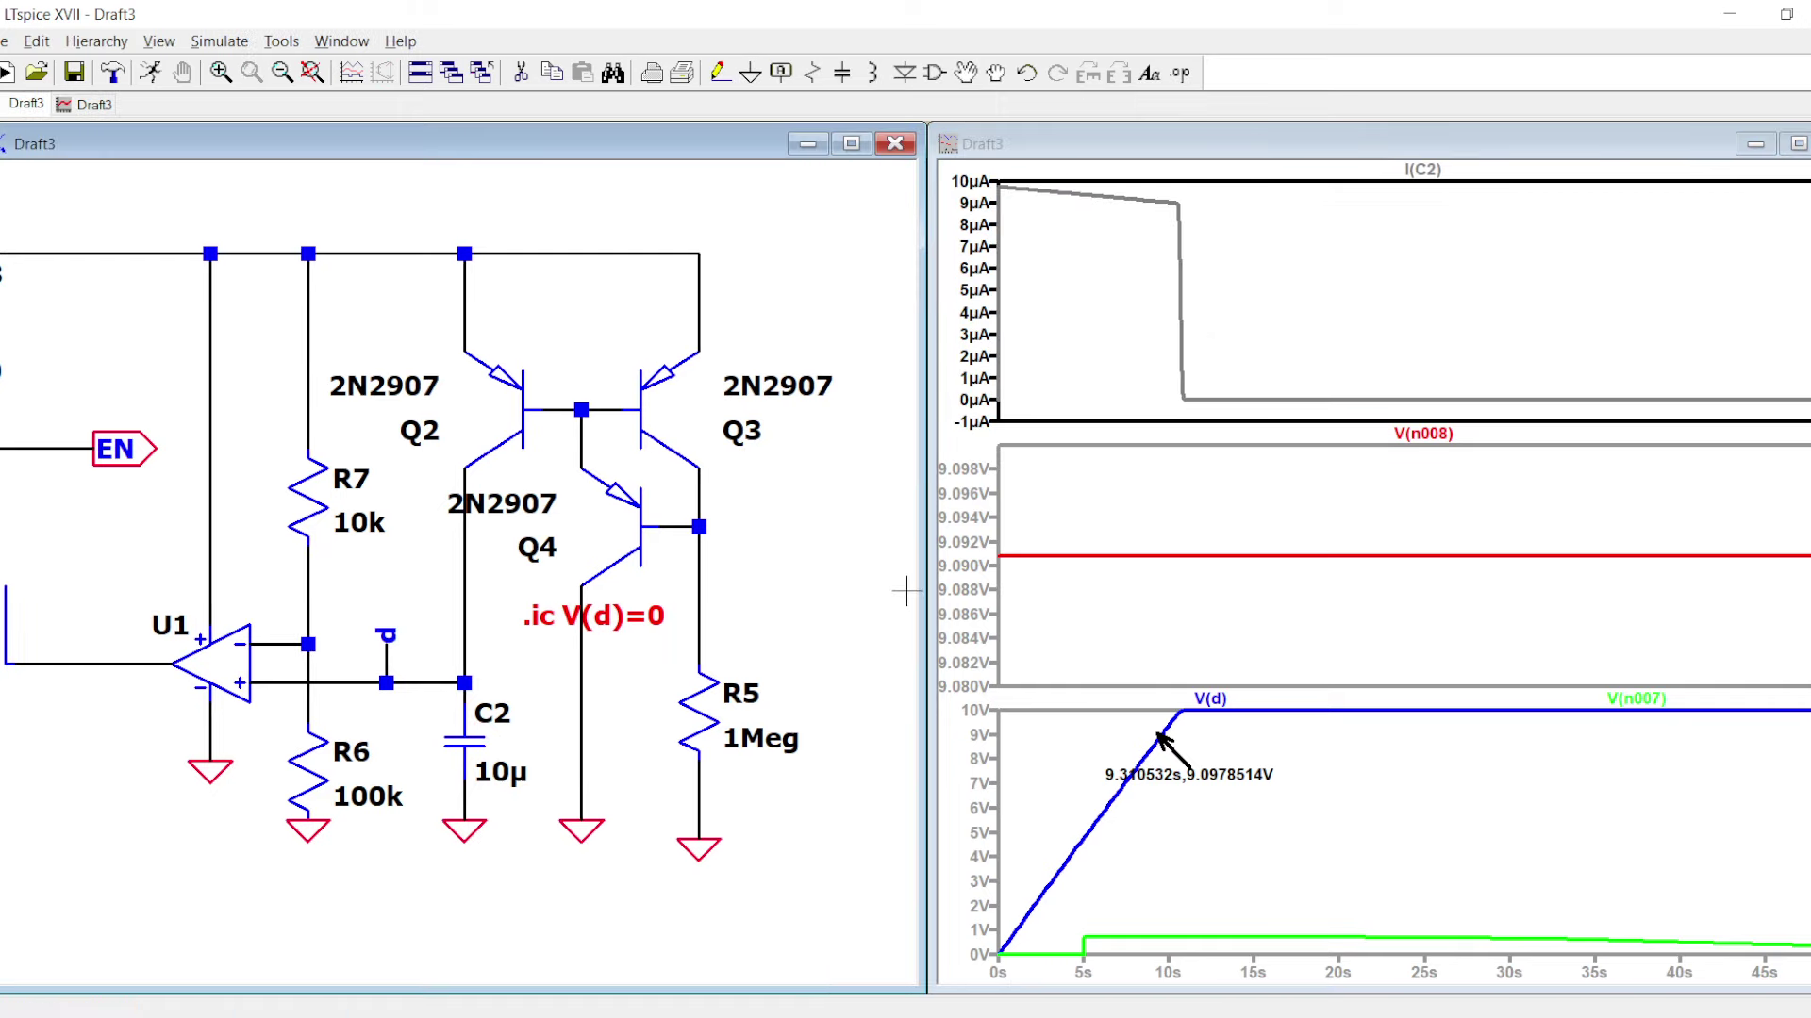
pyautogui.click(392, 679)
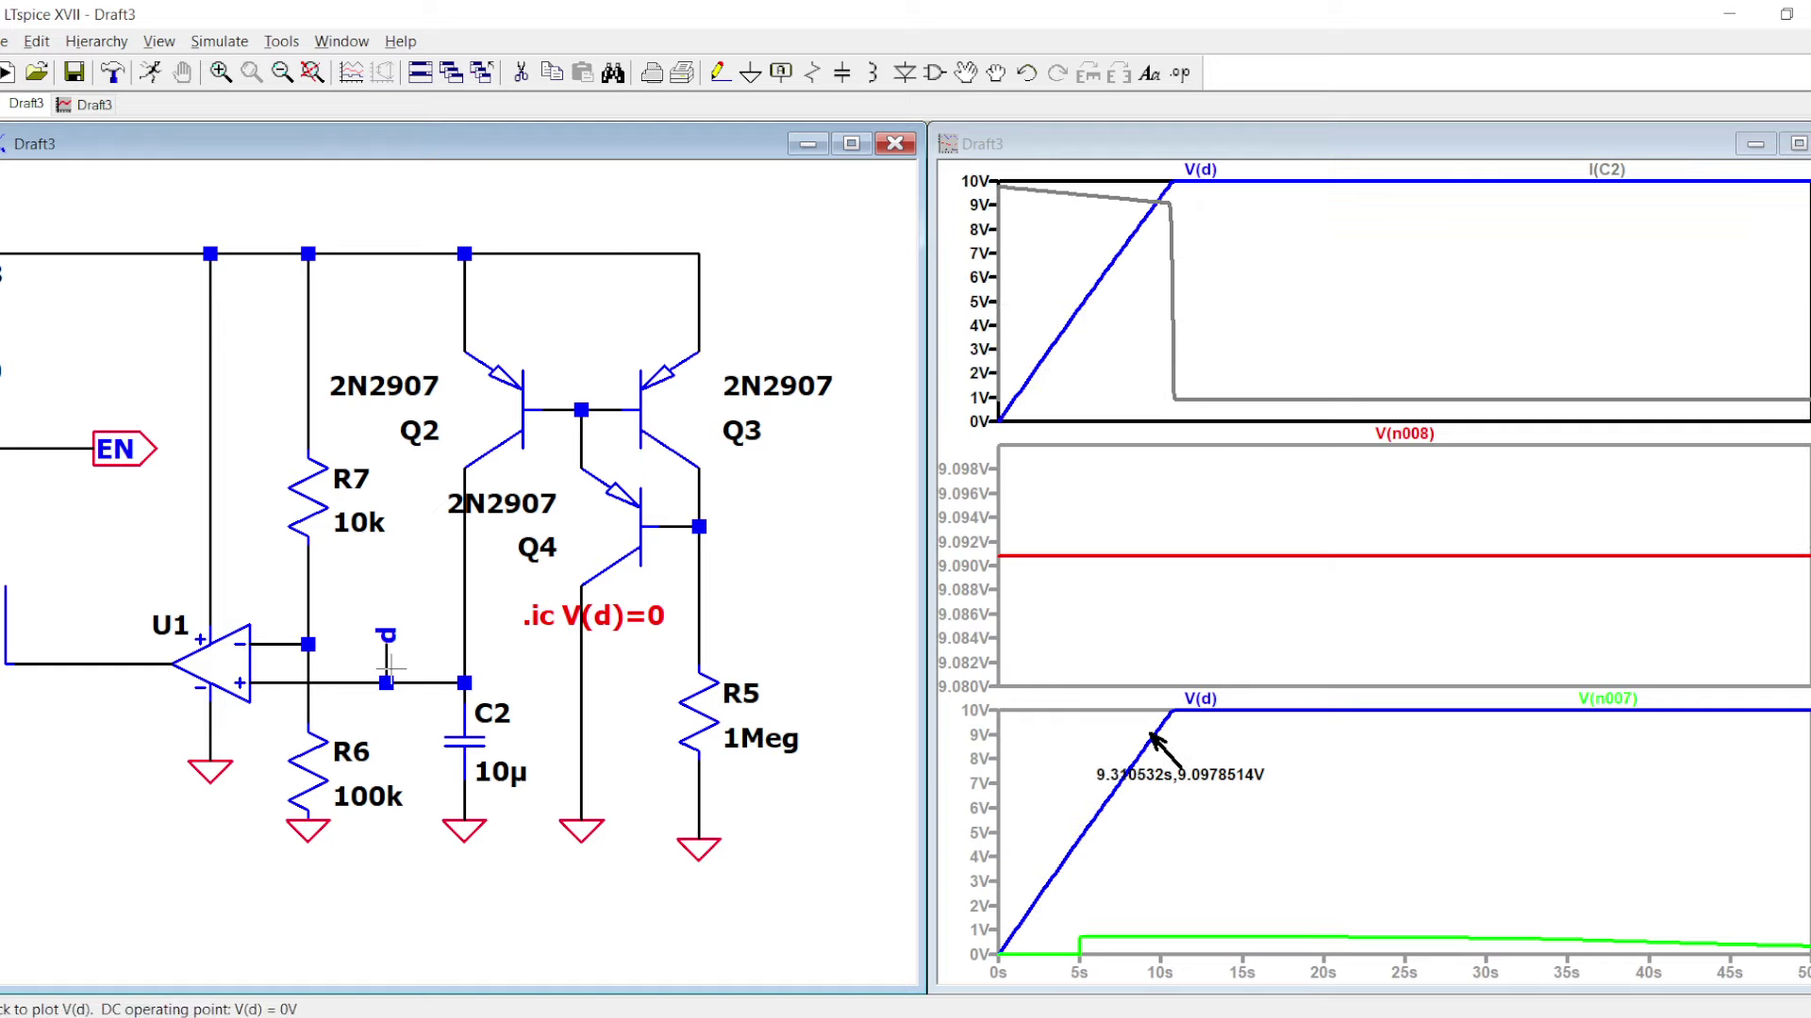
# - Move the .ic V(d)=0 directive above the supply rail, between V3 and Q2
pyautogui.scroll(-4, 795, 575)
pyautogui.scroll(3, 665, 703)
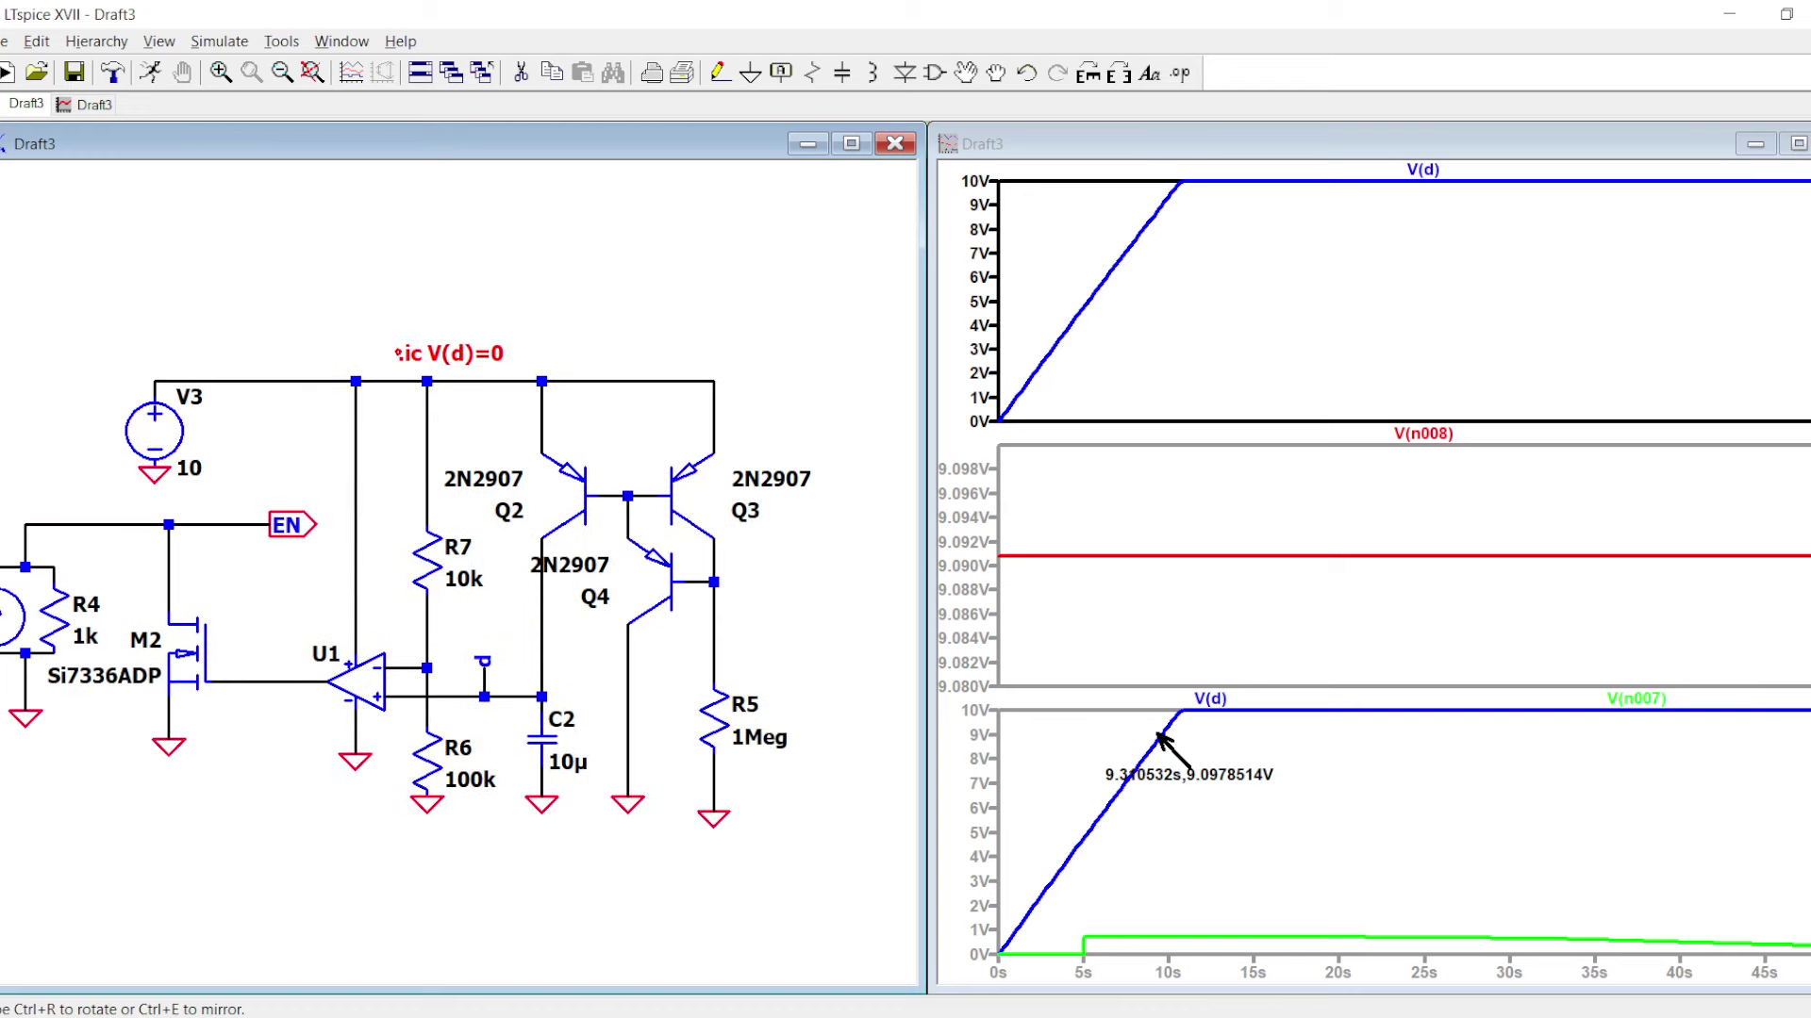
pyautogui.click(401, 353)
# - Plot the EN voltage alone in the top waveform pane and U1's output voltage alone in the middle pane
pyautogui.scroll(-1, 464, 634)
pyautogui.moveTo(464, 634)
pyautogui.mouseDown()
pyautogui.moveTo(708, 635)
pyautogui.moveTo(488, 633)
pyautogui.mouseUp()
pyautogui.scroll(1, 577, 630)
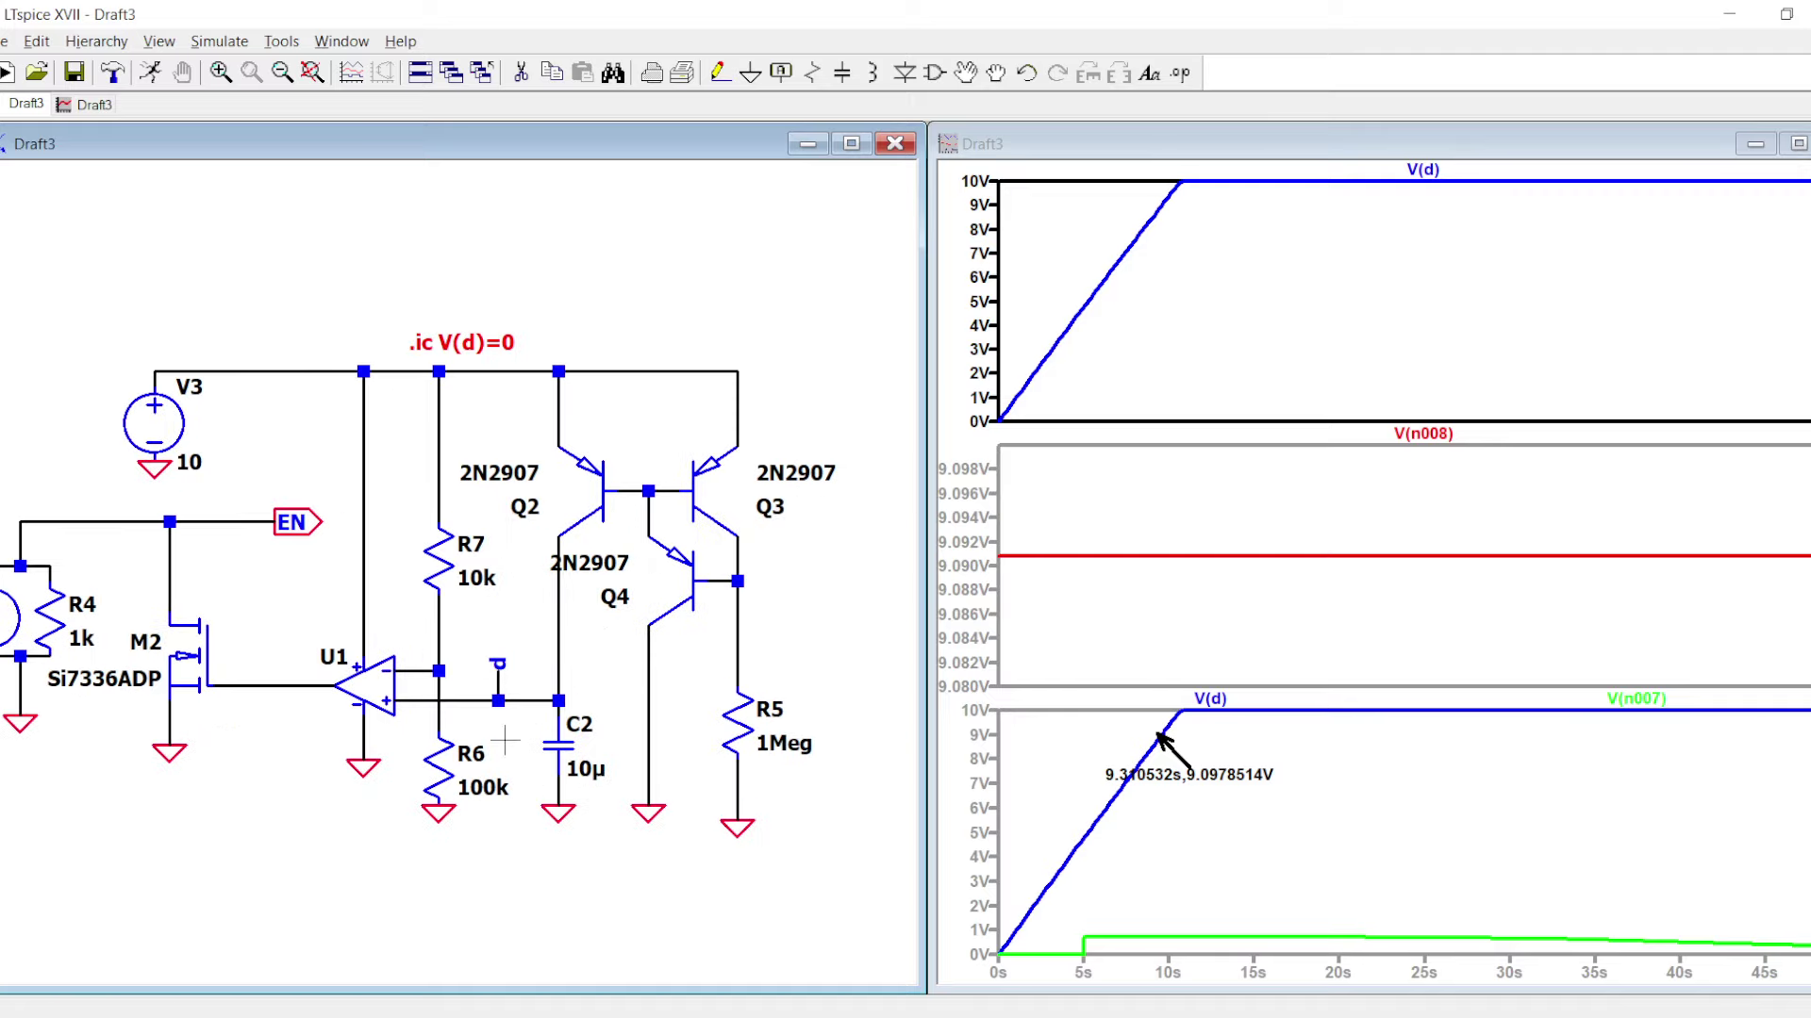
pyautogui.scroll(1, 505, 742)
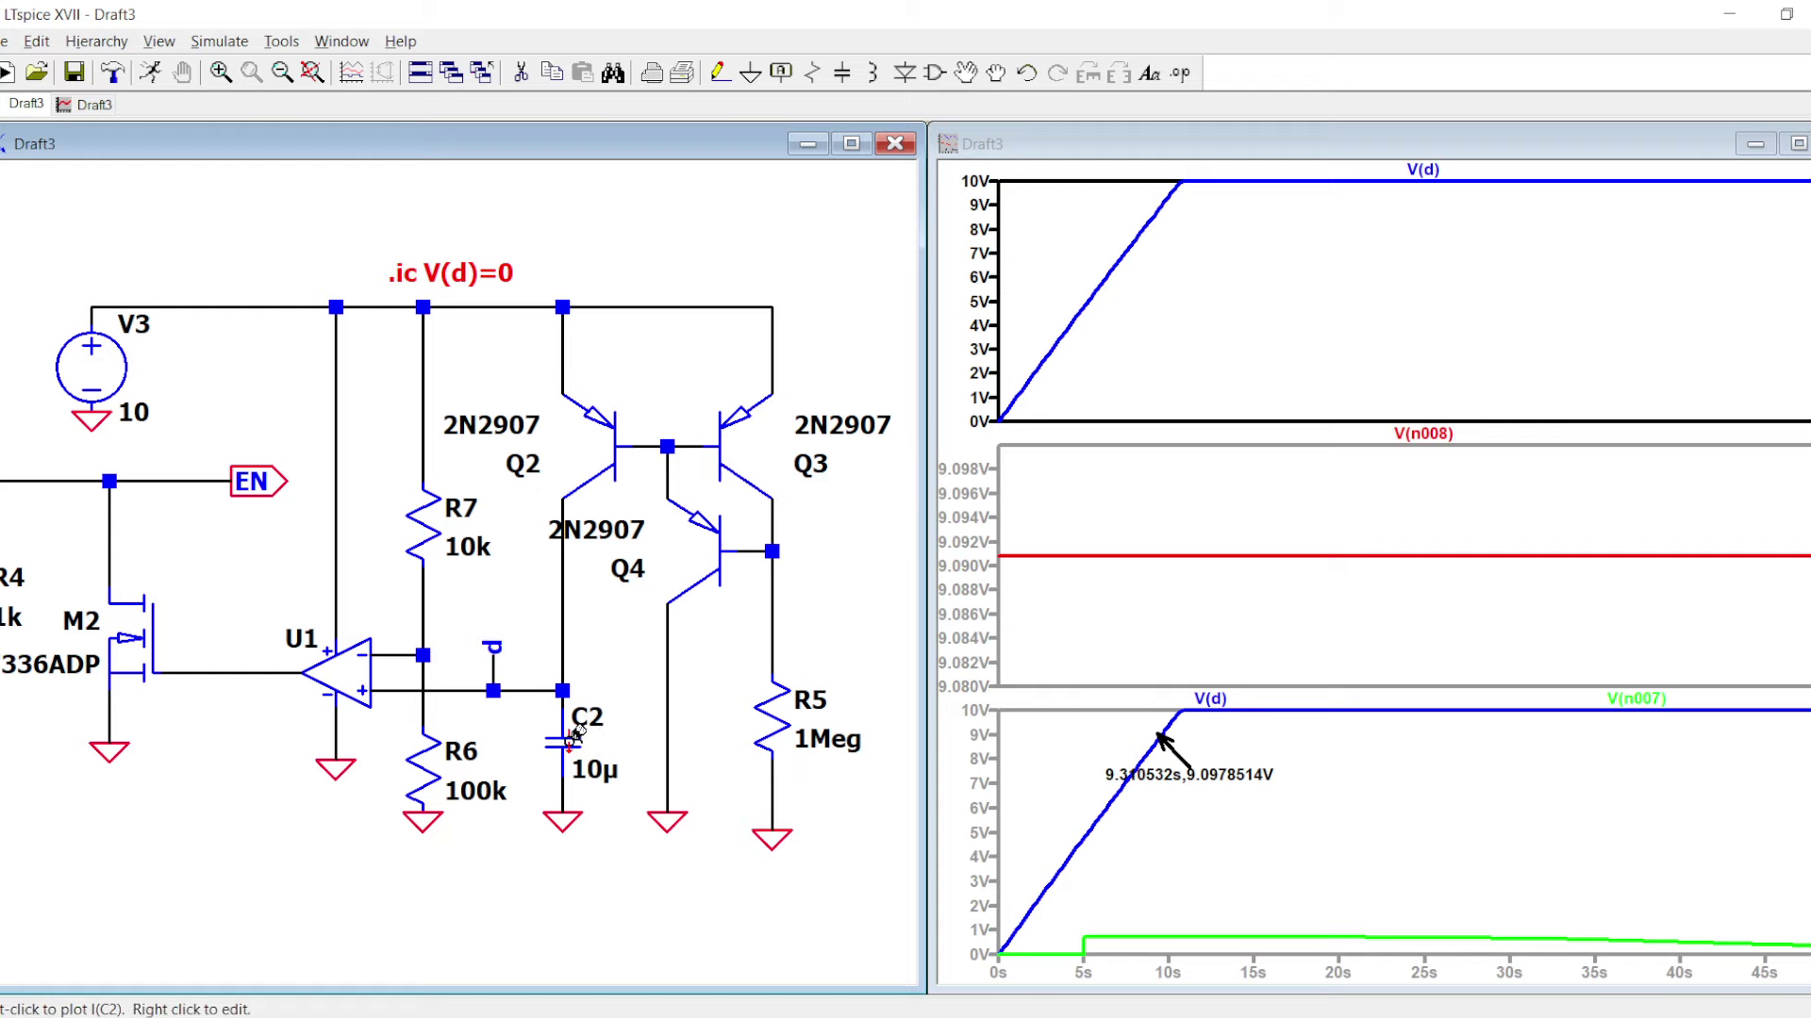
pyautogui.moveTo(253, 570); pyautogui.dragTo(552, 570)
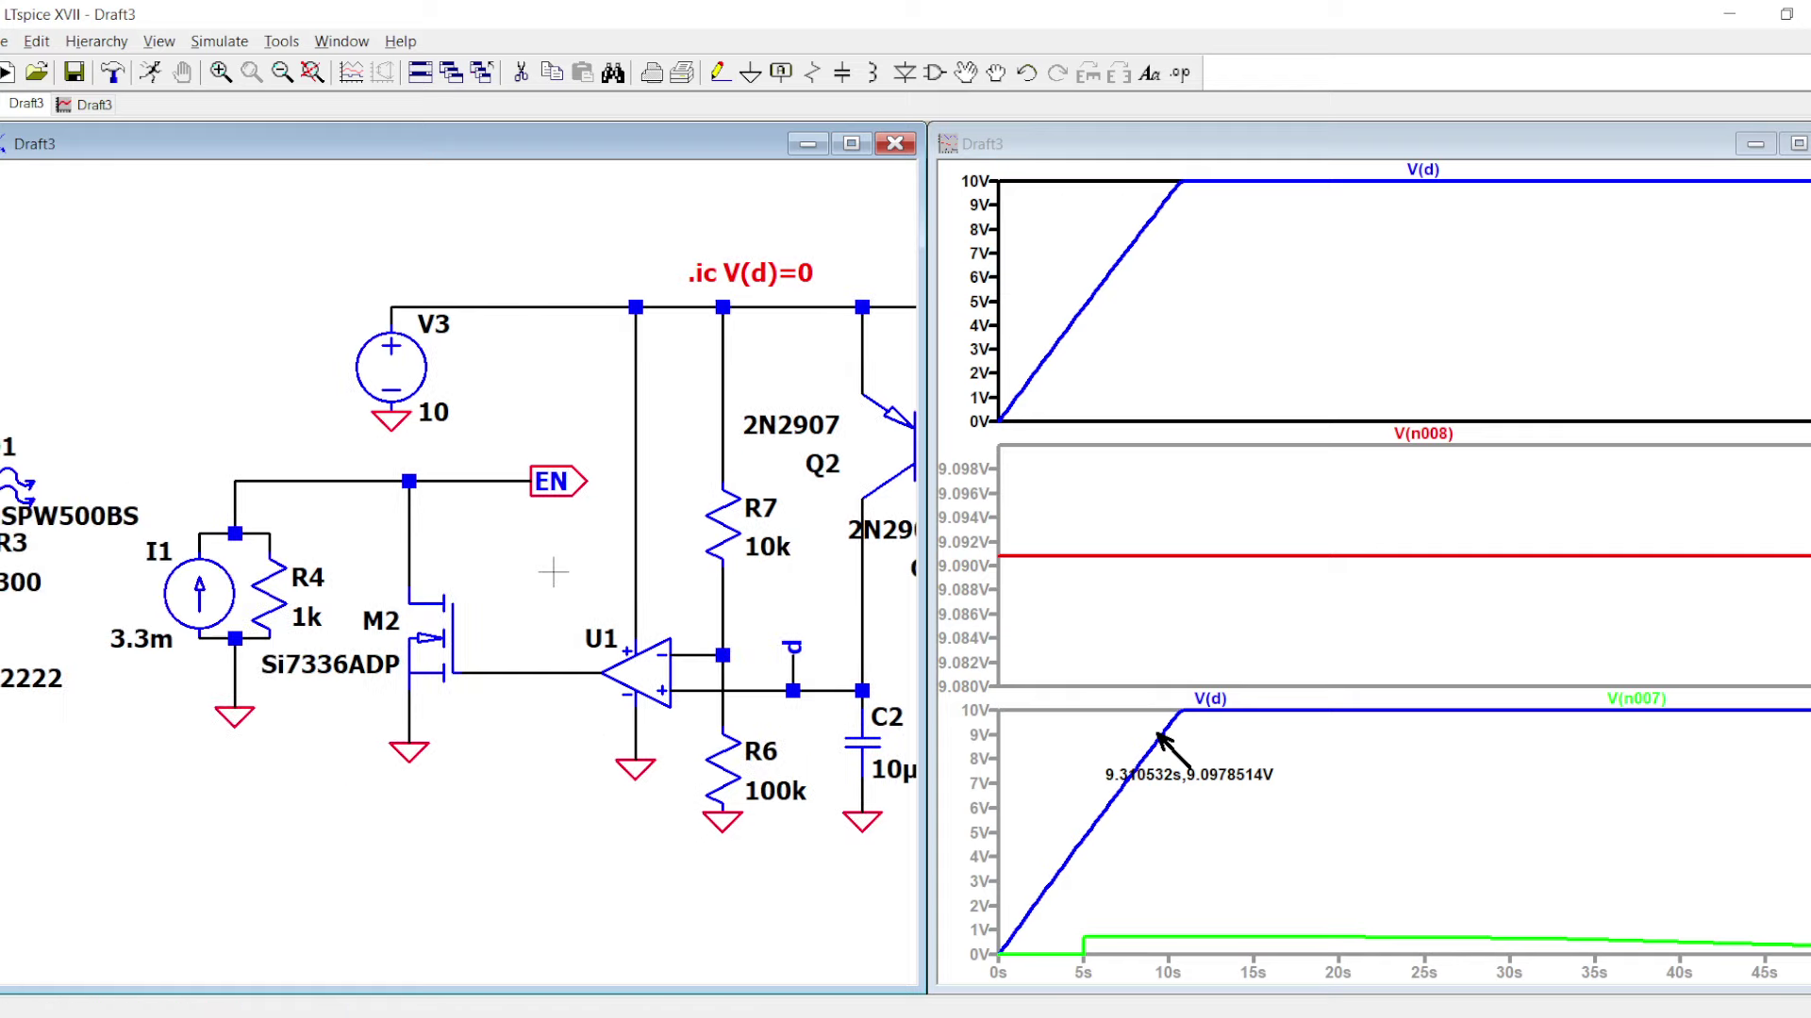
pyautogui.click(413, 468)
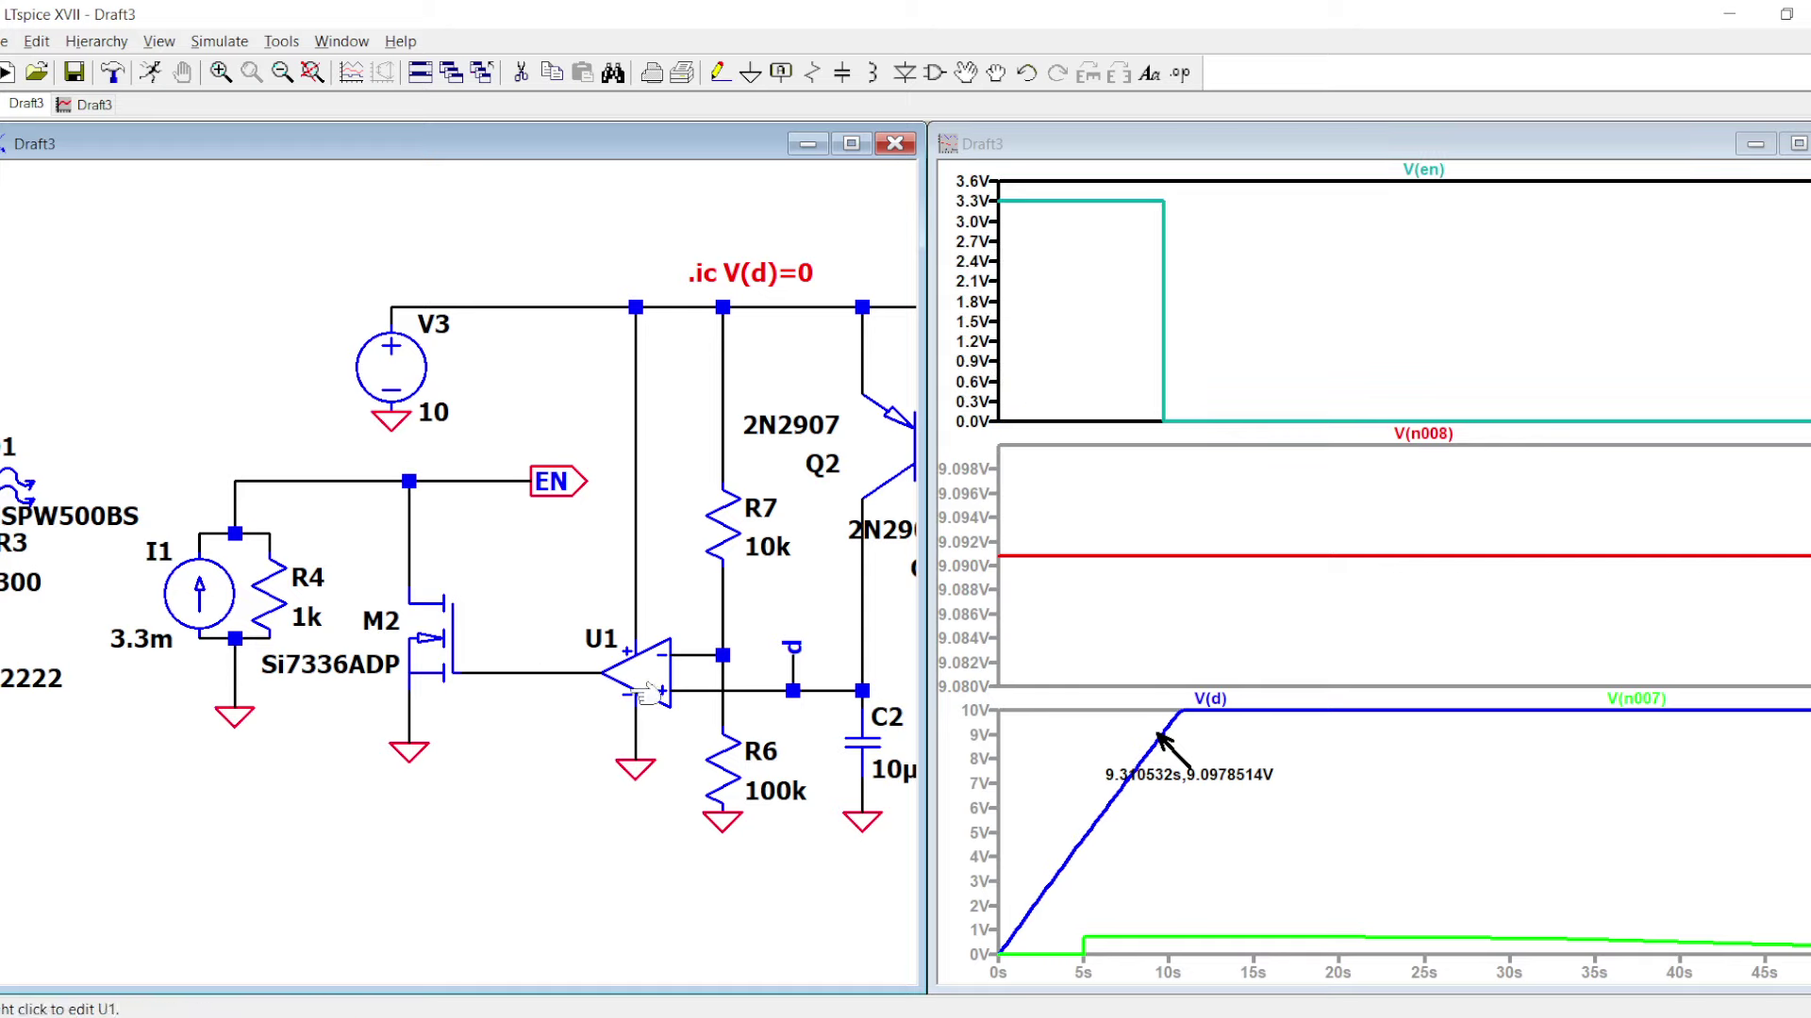
pyautogui.click(969, 568)
pyautogui.click(534, 667)
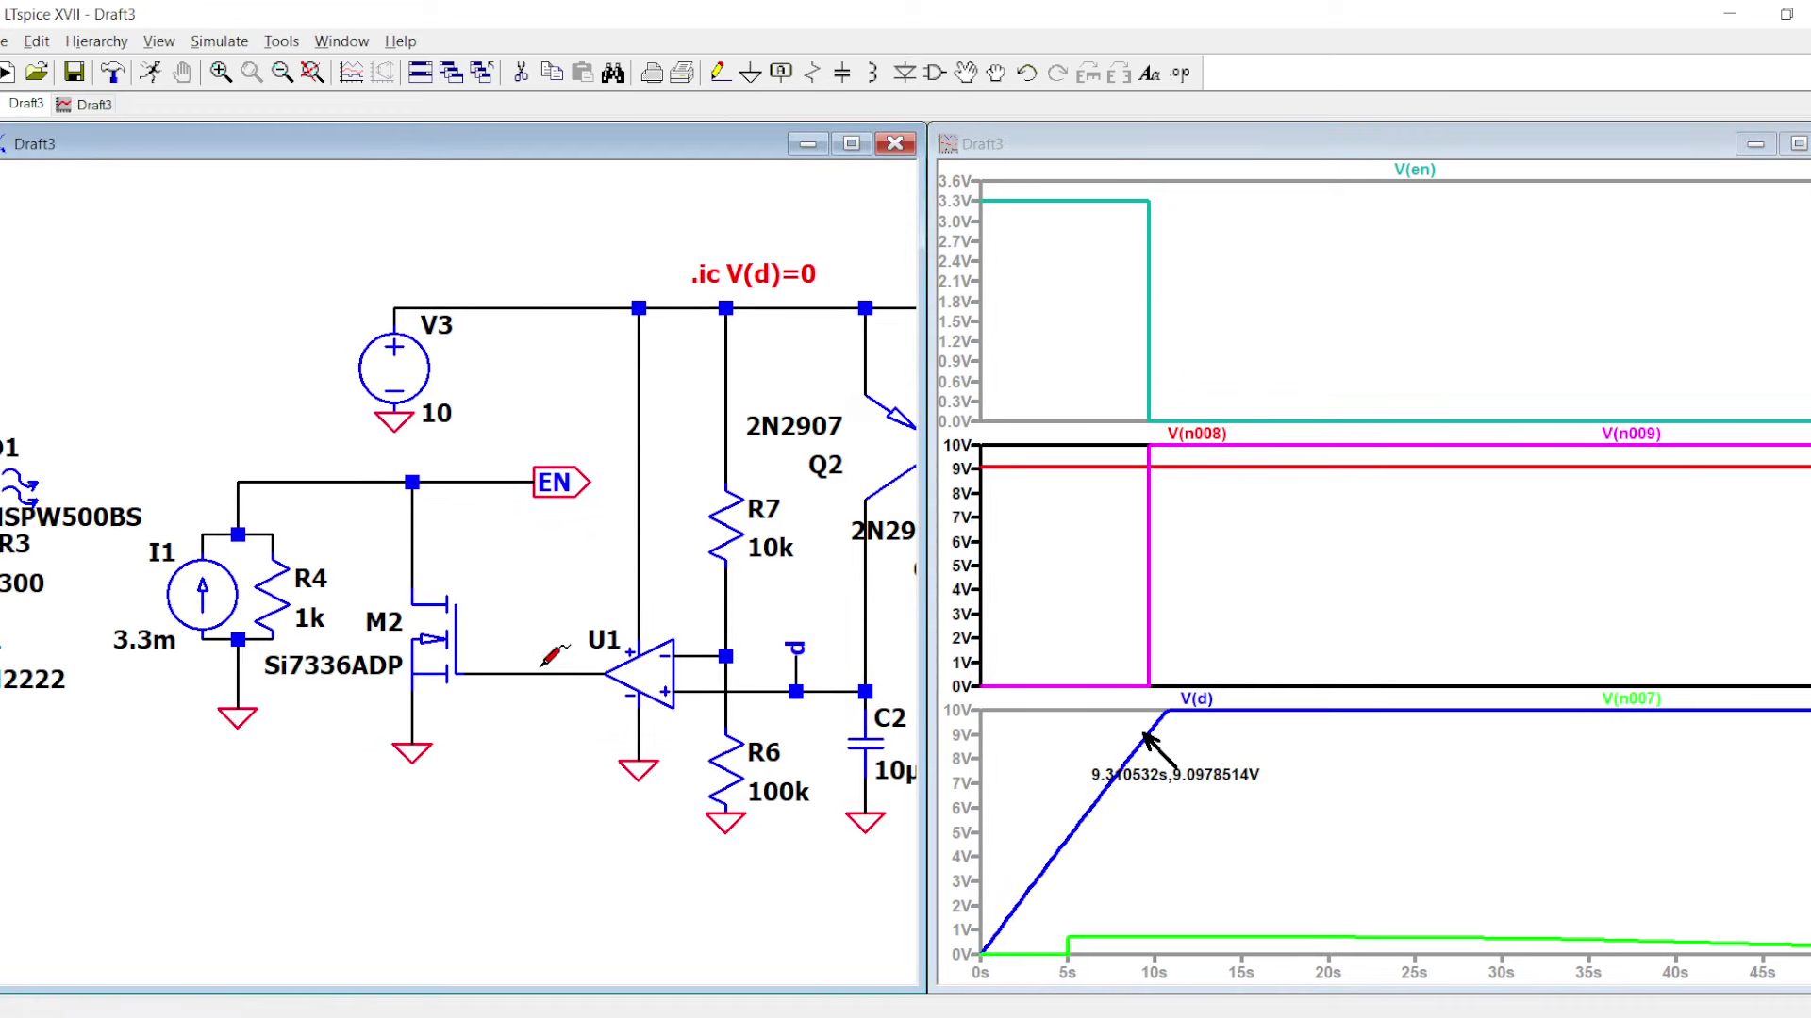
pyautogui.click(542, 666)
# - Plot only V(d) and the R7–R6 divider voltage in the bottom waveform pane
pyautogui.scroll(-1, 614, 764)
pyautogui.moveTo(513, 758); pyautogui.dragTo(418, 771)
pyautogui.click(1004, 785)
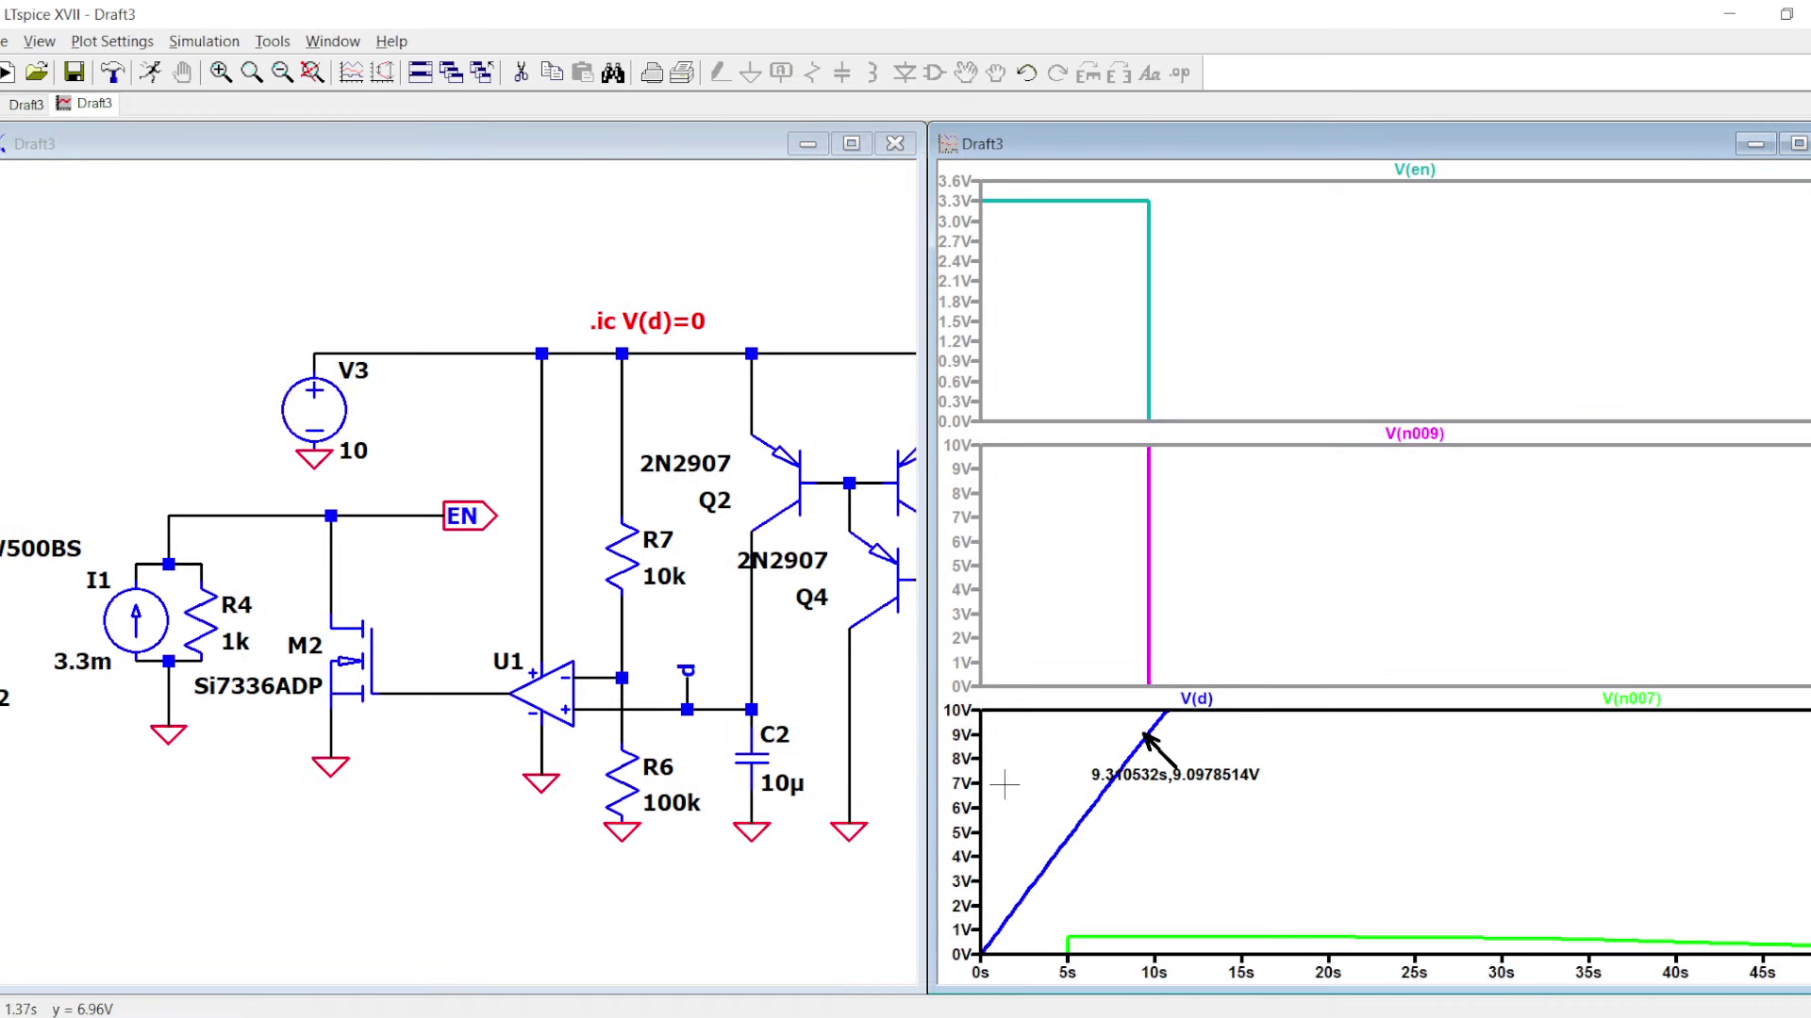
pyautogui.click(665, 699)
pyautogui.click(666, 699)
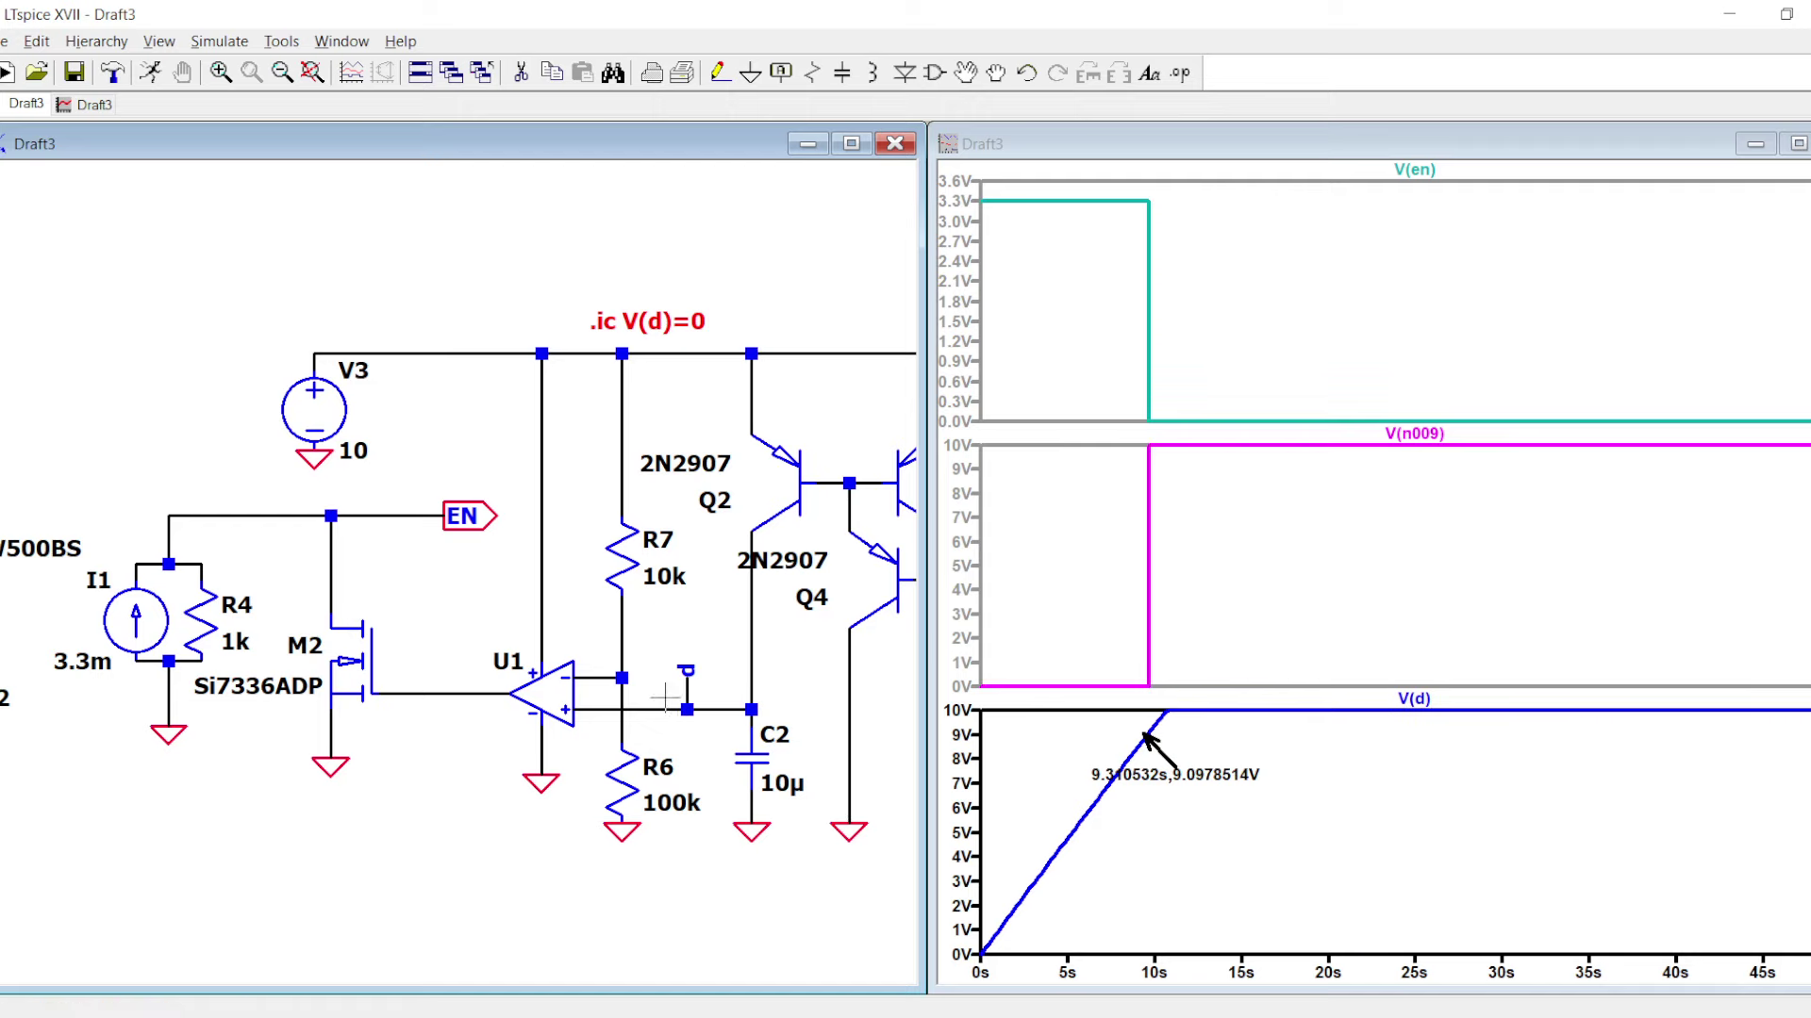
pyautogui.click(623, 684)
# - Set R5's value to 10Meg and rerun the simulation
pyautogui.scroll(-1, 769, 734)
pyautogui.scroll(1, 754, 735)
pyautogui.rightClick(730, 733)
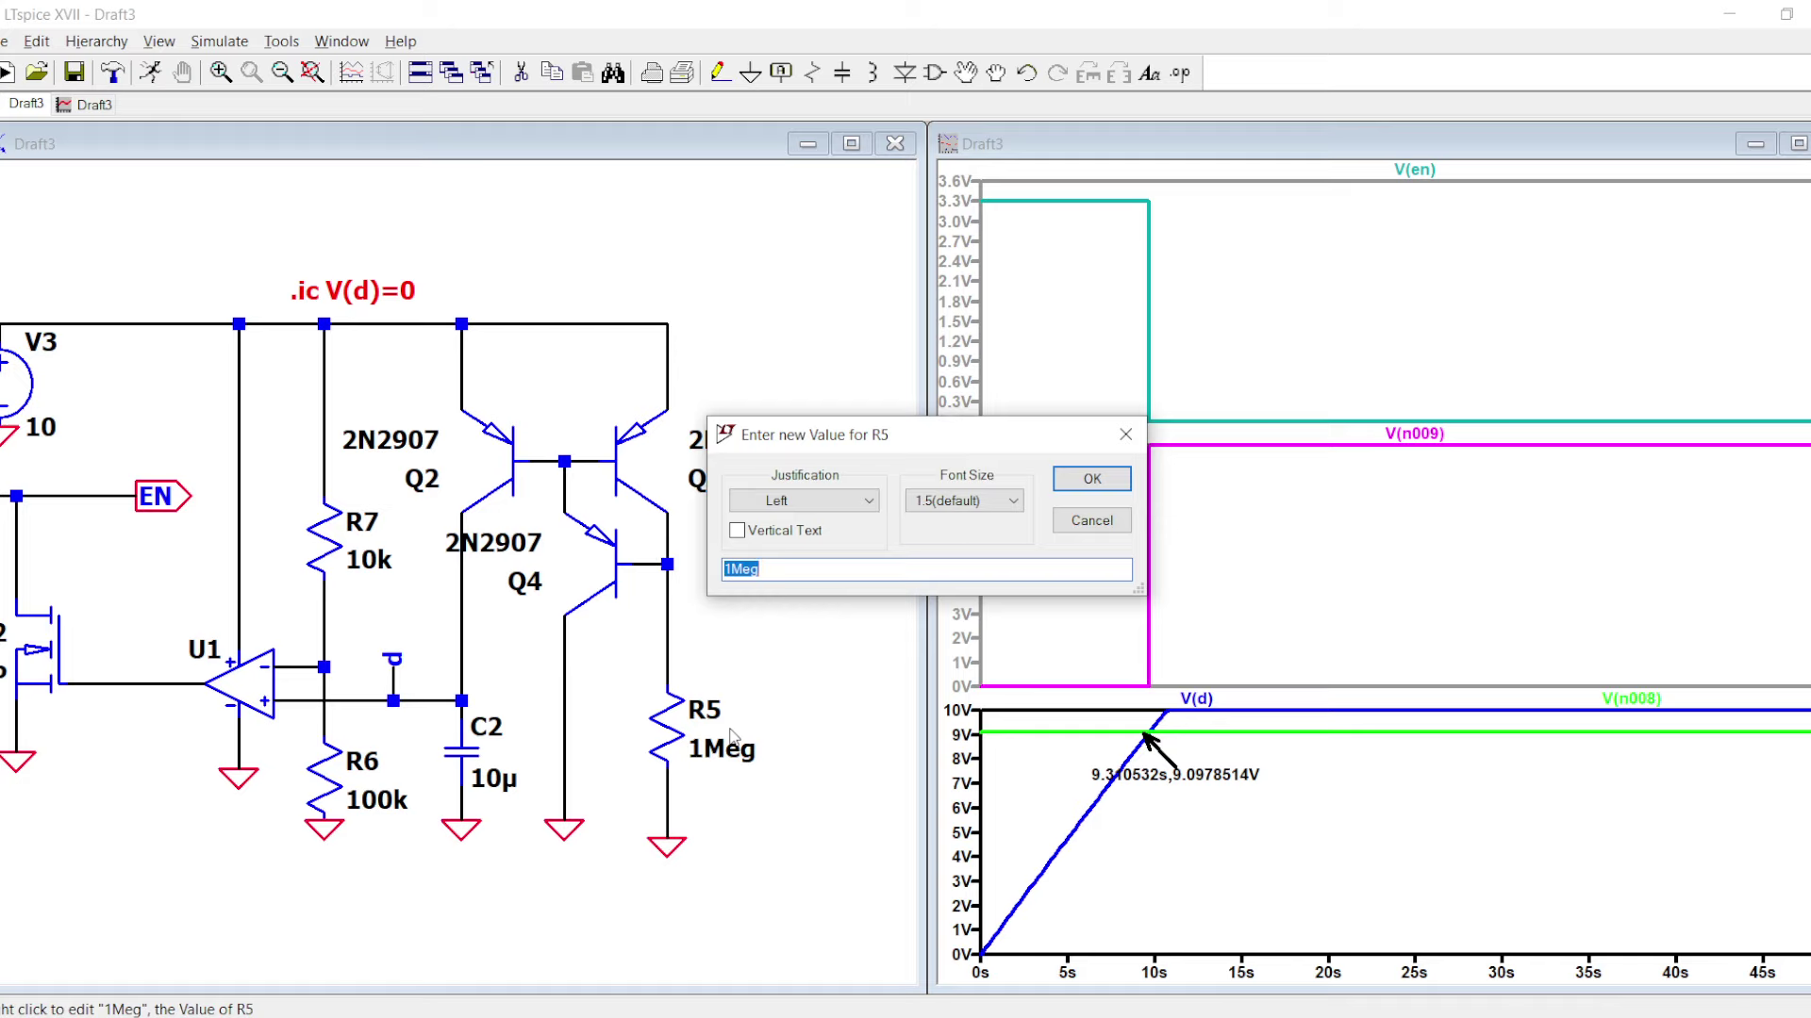
pyautogui.write('10Meg')
pyautogui.press('Return')
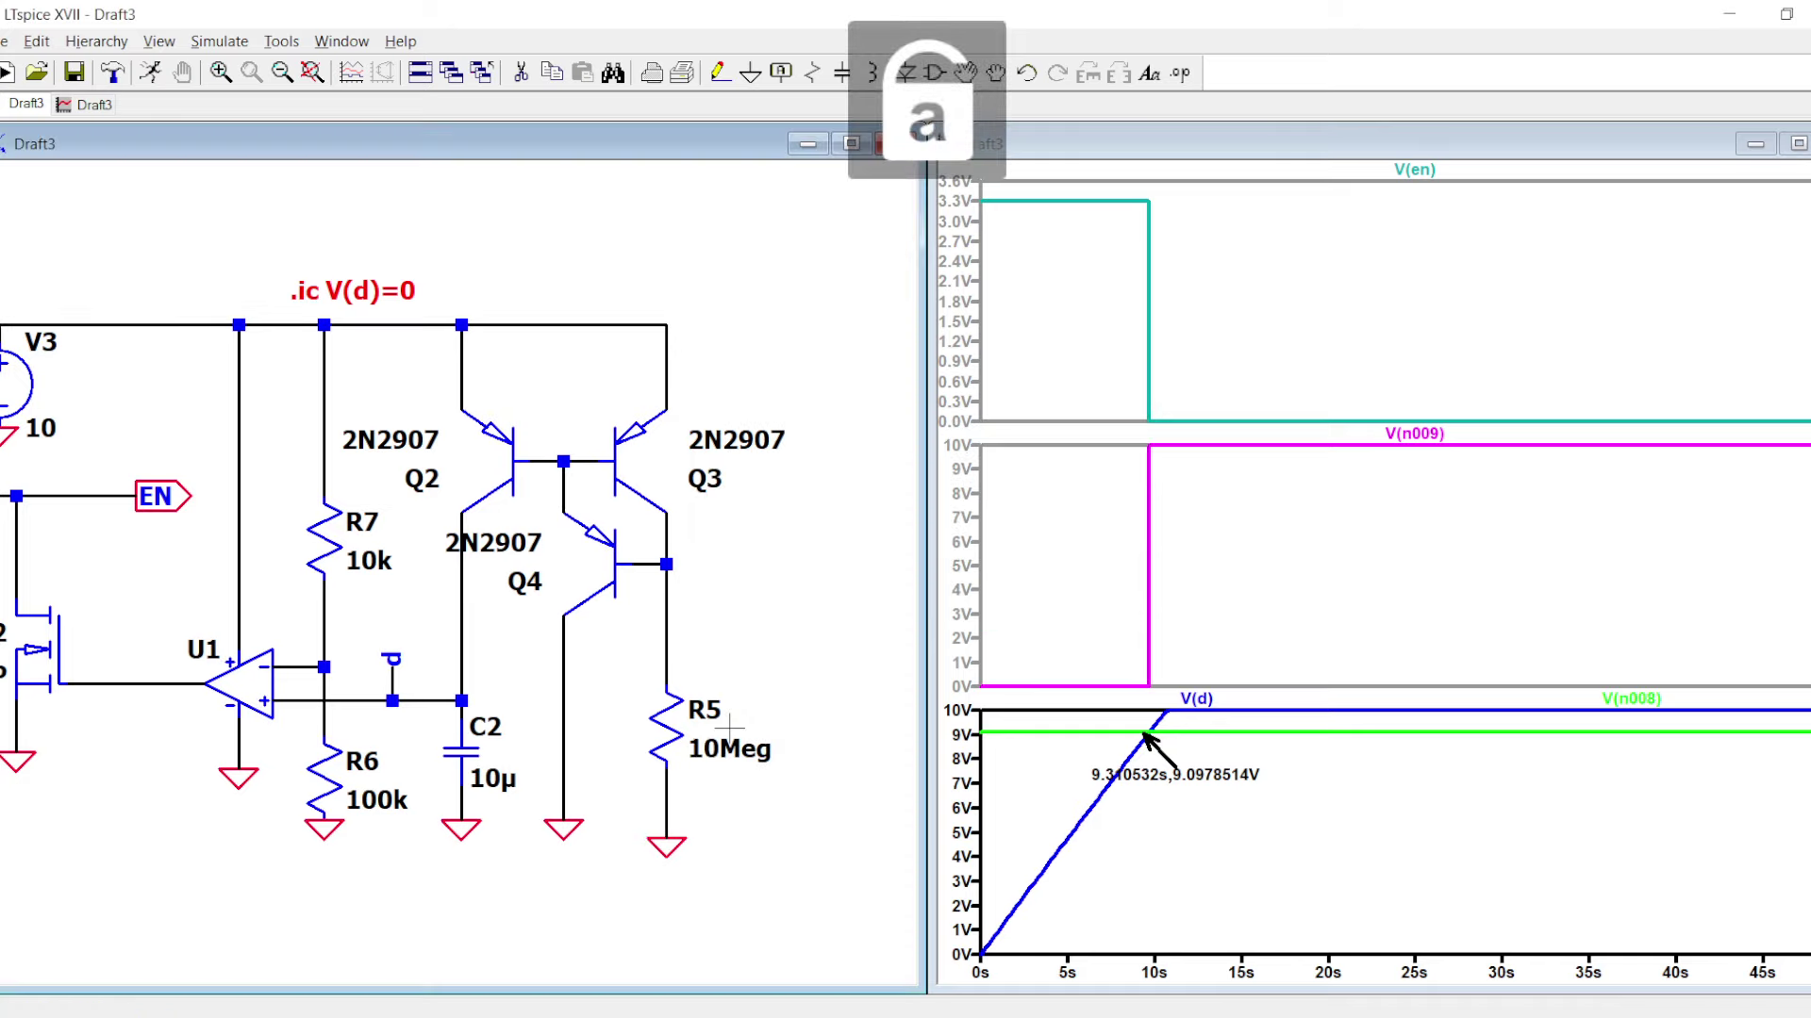
pyautogui.click(151, 72)
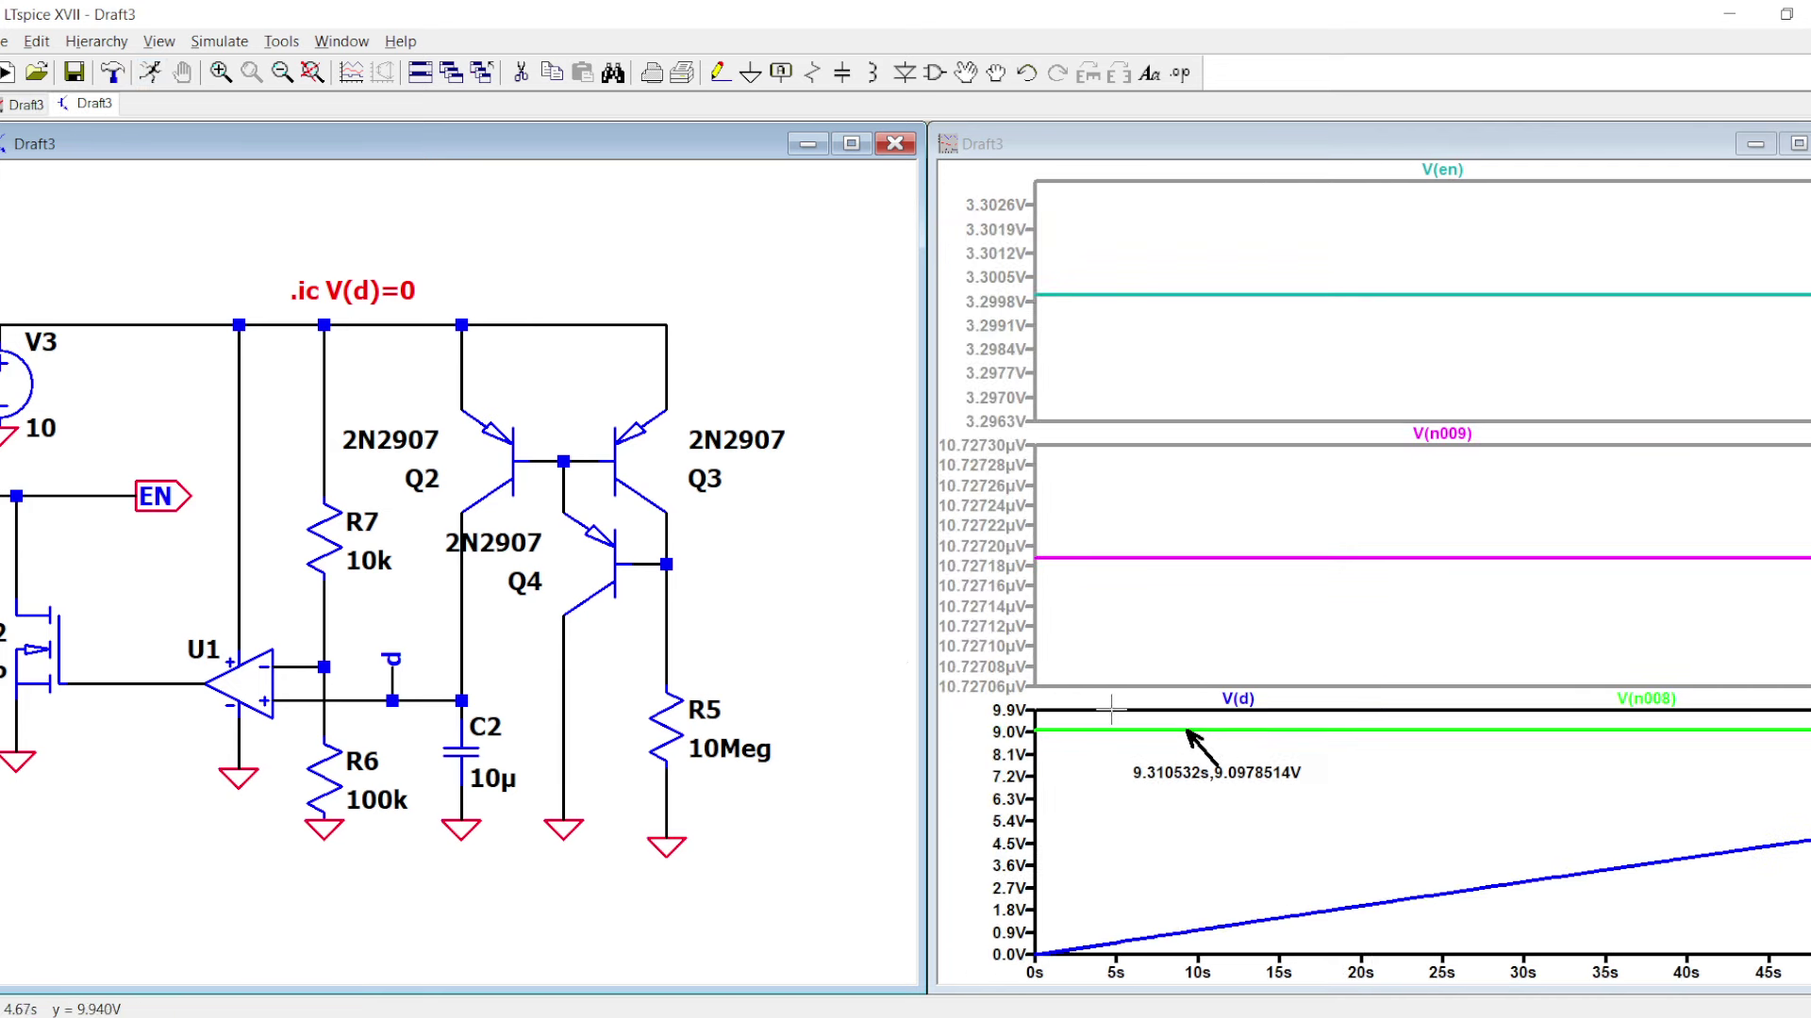
# - Compare the currents through R5 and C2 in the bottom waveform pane, then plot V(d) there alone
pyautogui.click(668, 712)
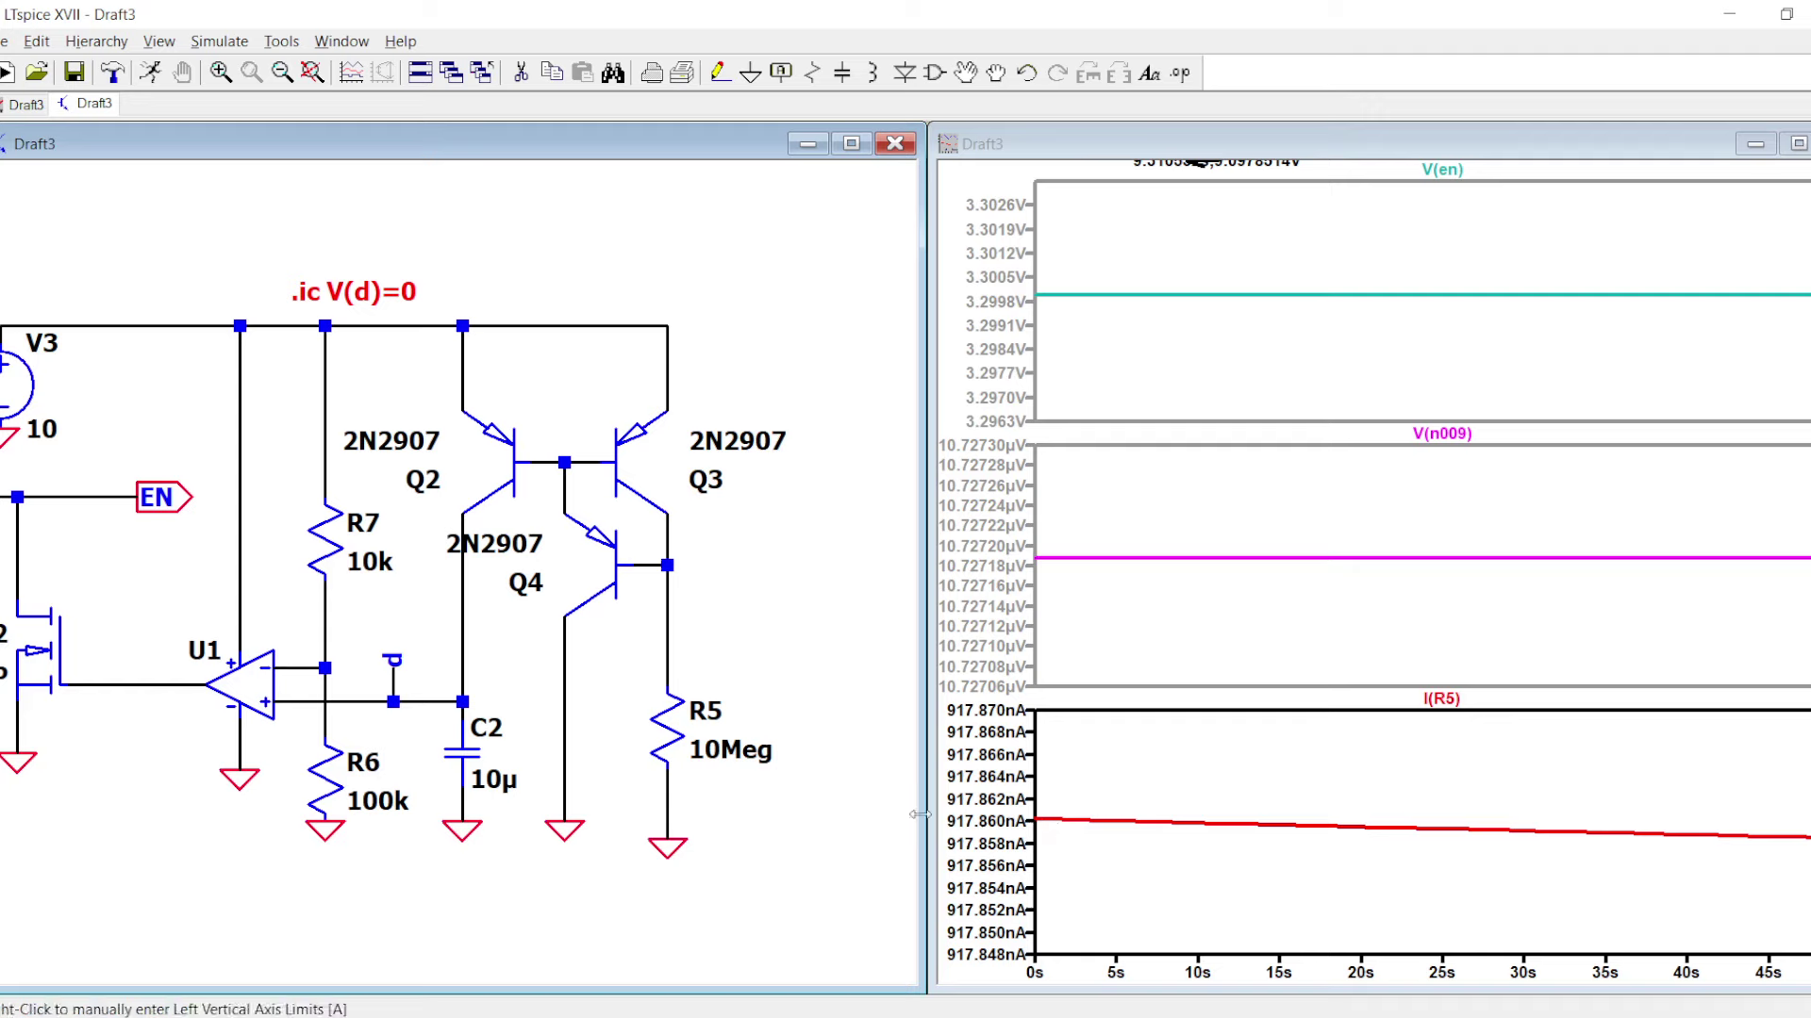
pyautogui.click(462, 751)
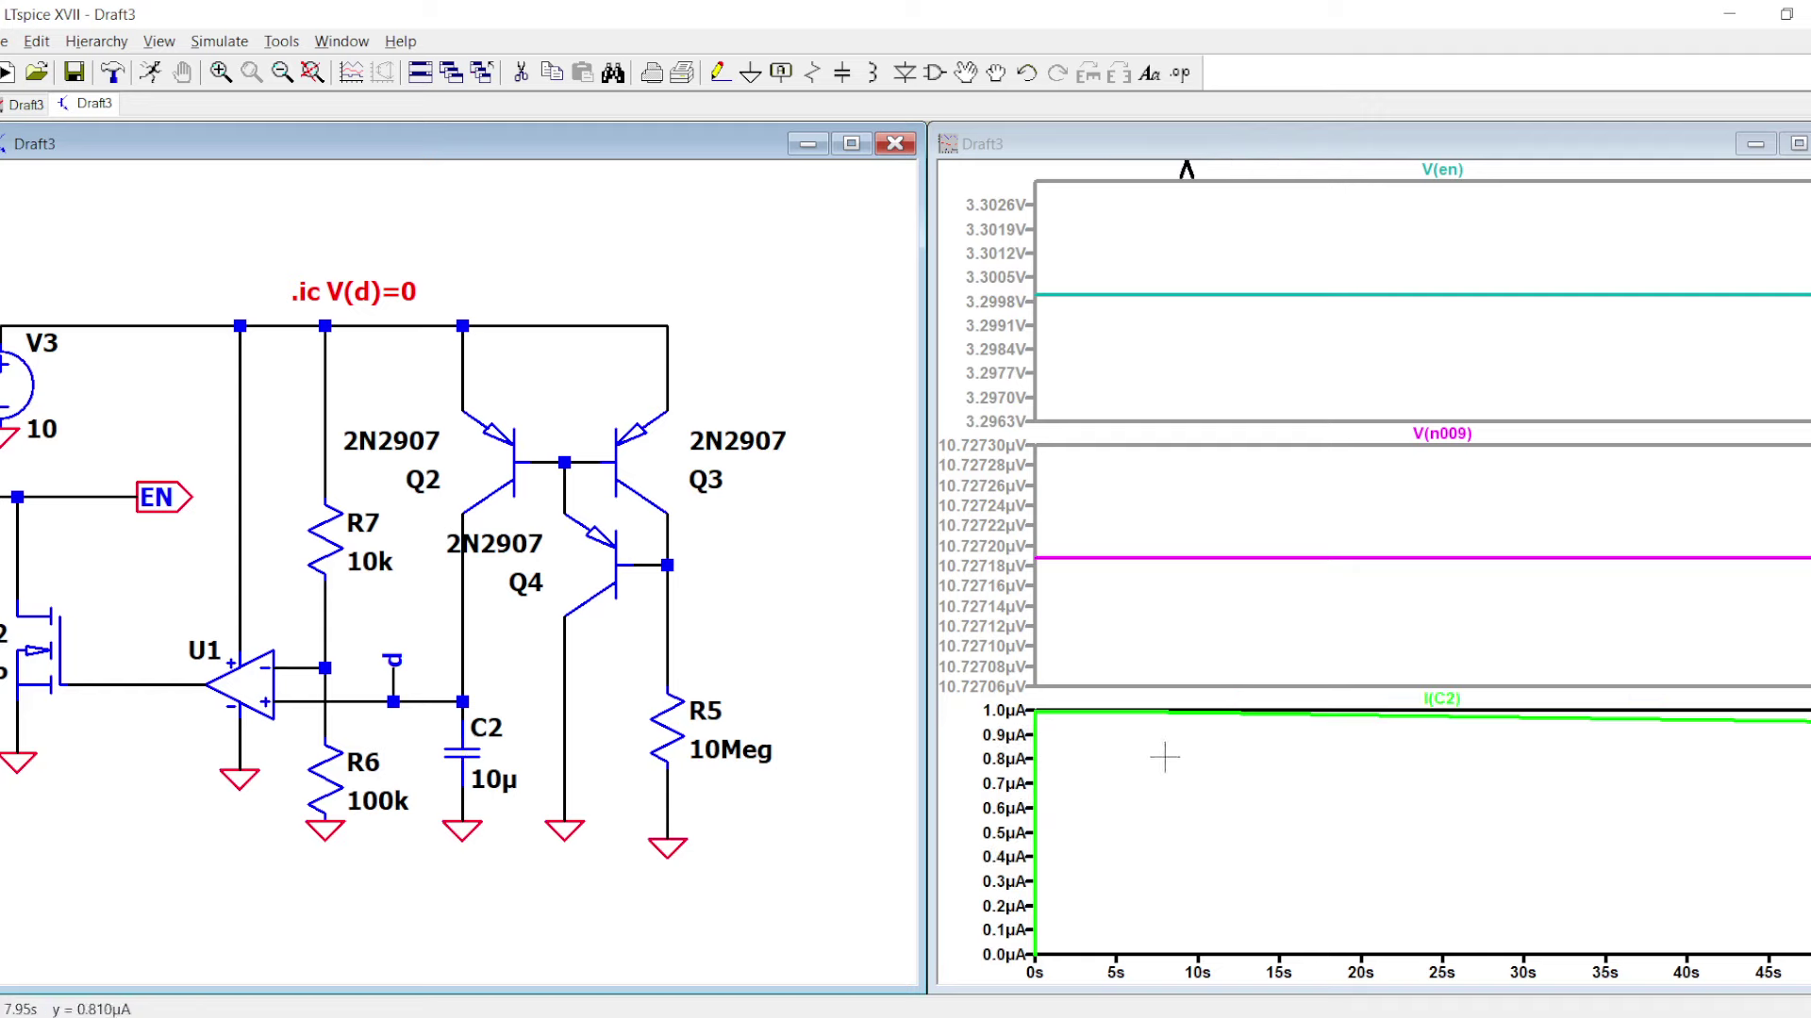
pyautogui.moveTo(1013, 705); pyautogui.dragTo(1320, 719)
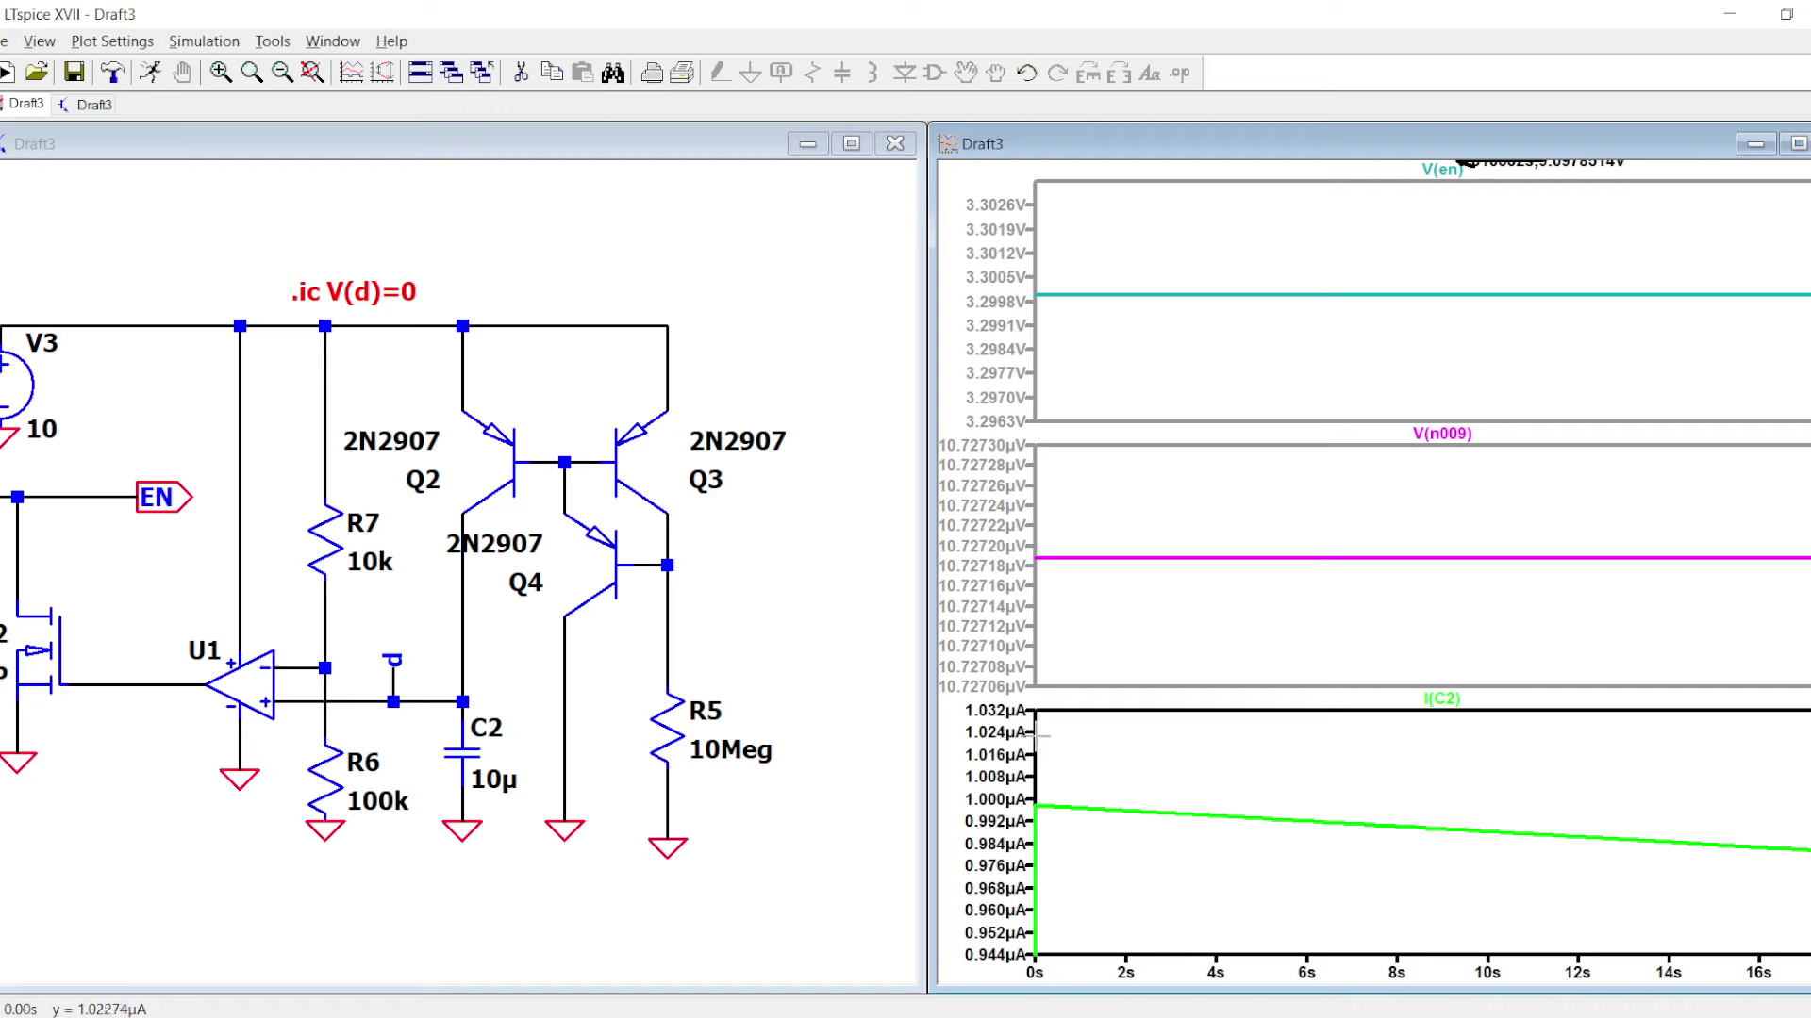
pyautogui.moveTo(1041, 813)
pyautogui.mouseDown()
pyautogui.moveTo(1337, 838)
pyautogui.moveTo(1358, 863)
pyautogui.mouseUp()
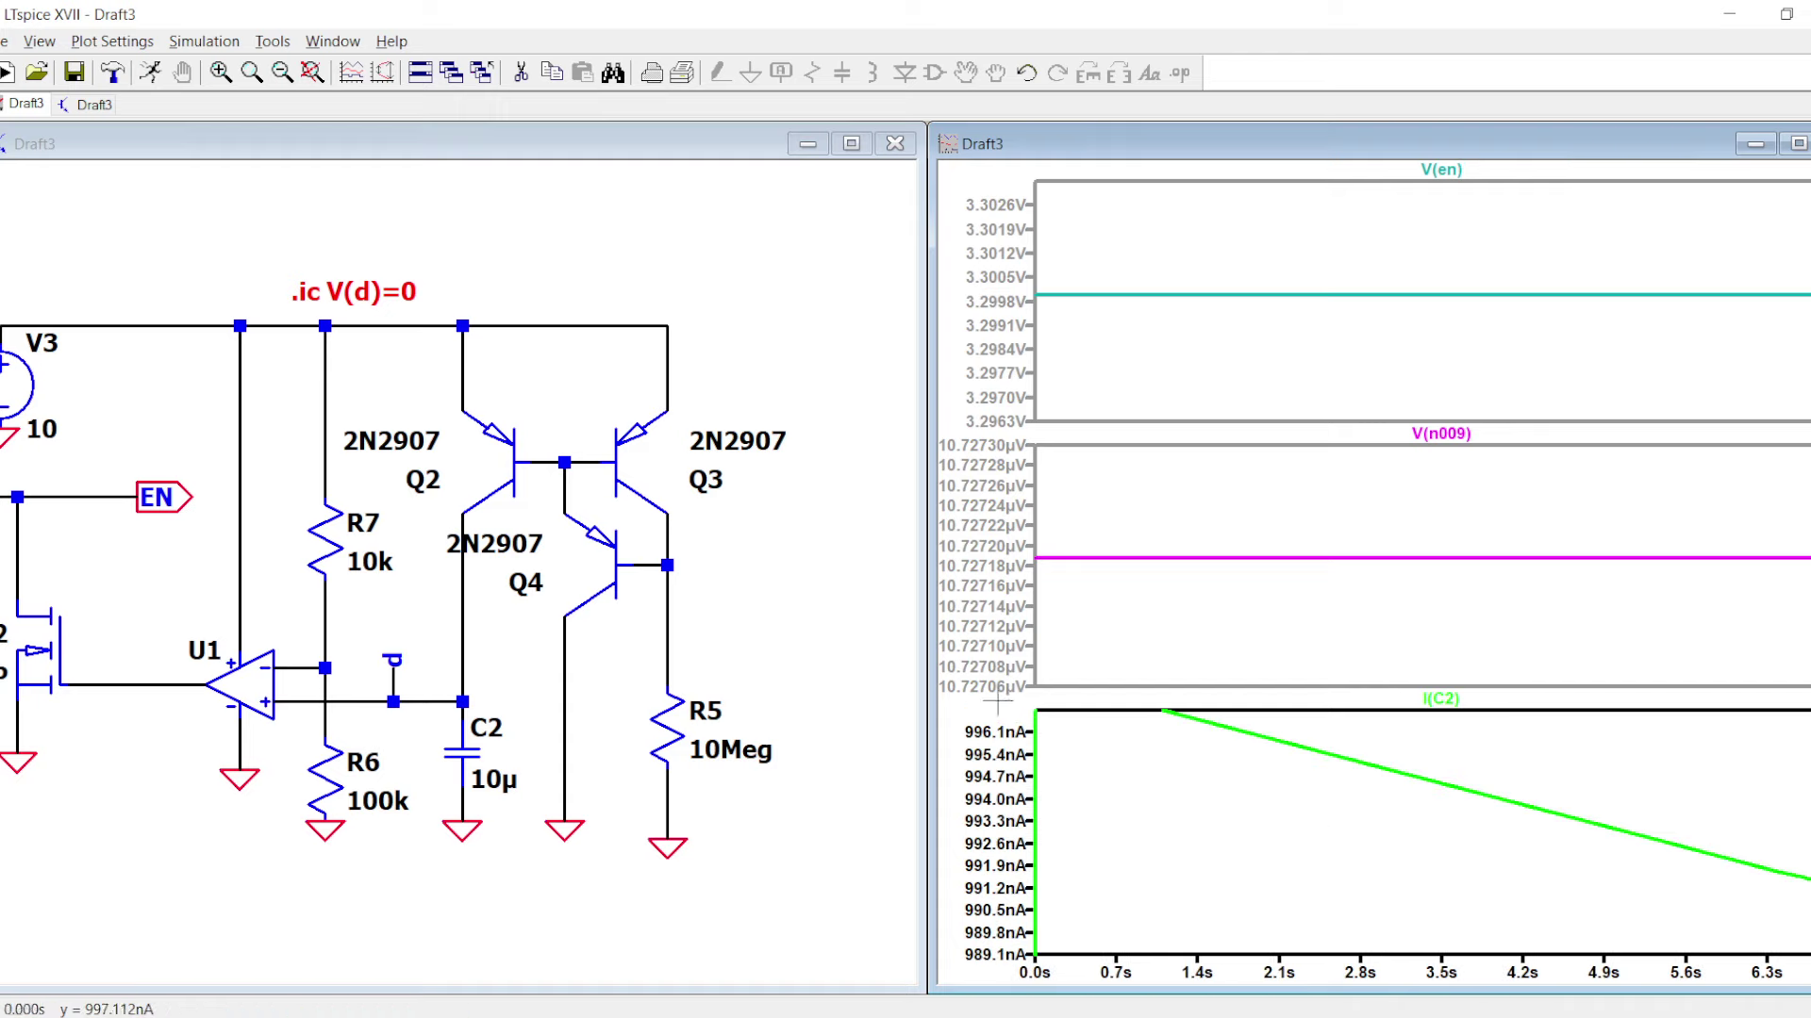
pyautogui.rightClick(1075, 754)
pyautogui.click(1155, 400)
pyautogui.moveTo(1027, 710); pyautogui.dragTo(1374, 755)
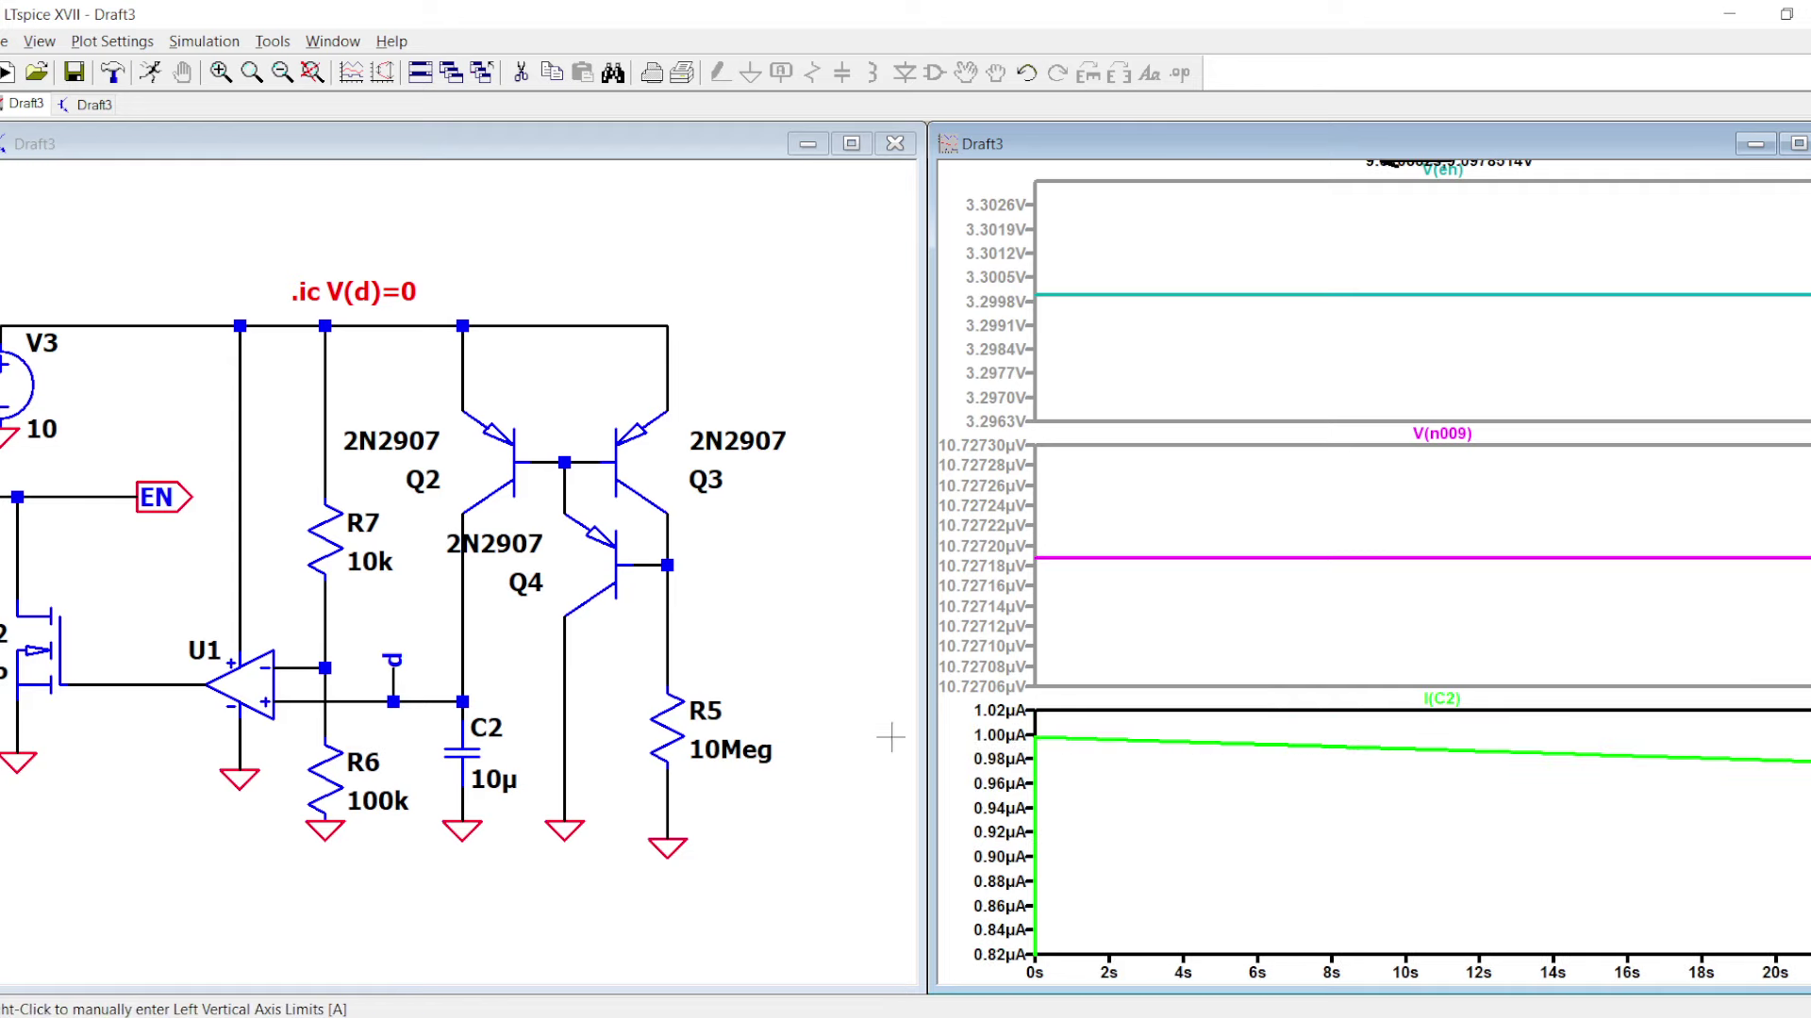
pyautogui.click(445, 701)
# - Add the comment "Turns off after 10minutes" above V3, next to the initial-condition directive
pyautogui.scroll(-3, 585, 698)
pyautogui.scroll(2, 584, 698)
pyautogui.moveTo(585, 697); pyautogui.dragTo(409, 760)
pyautogui.press('t')
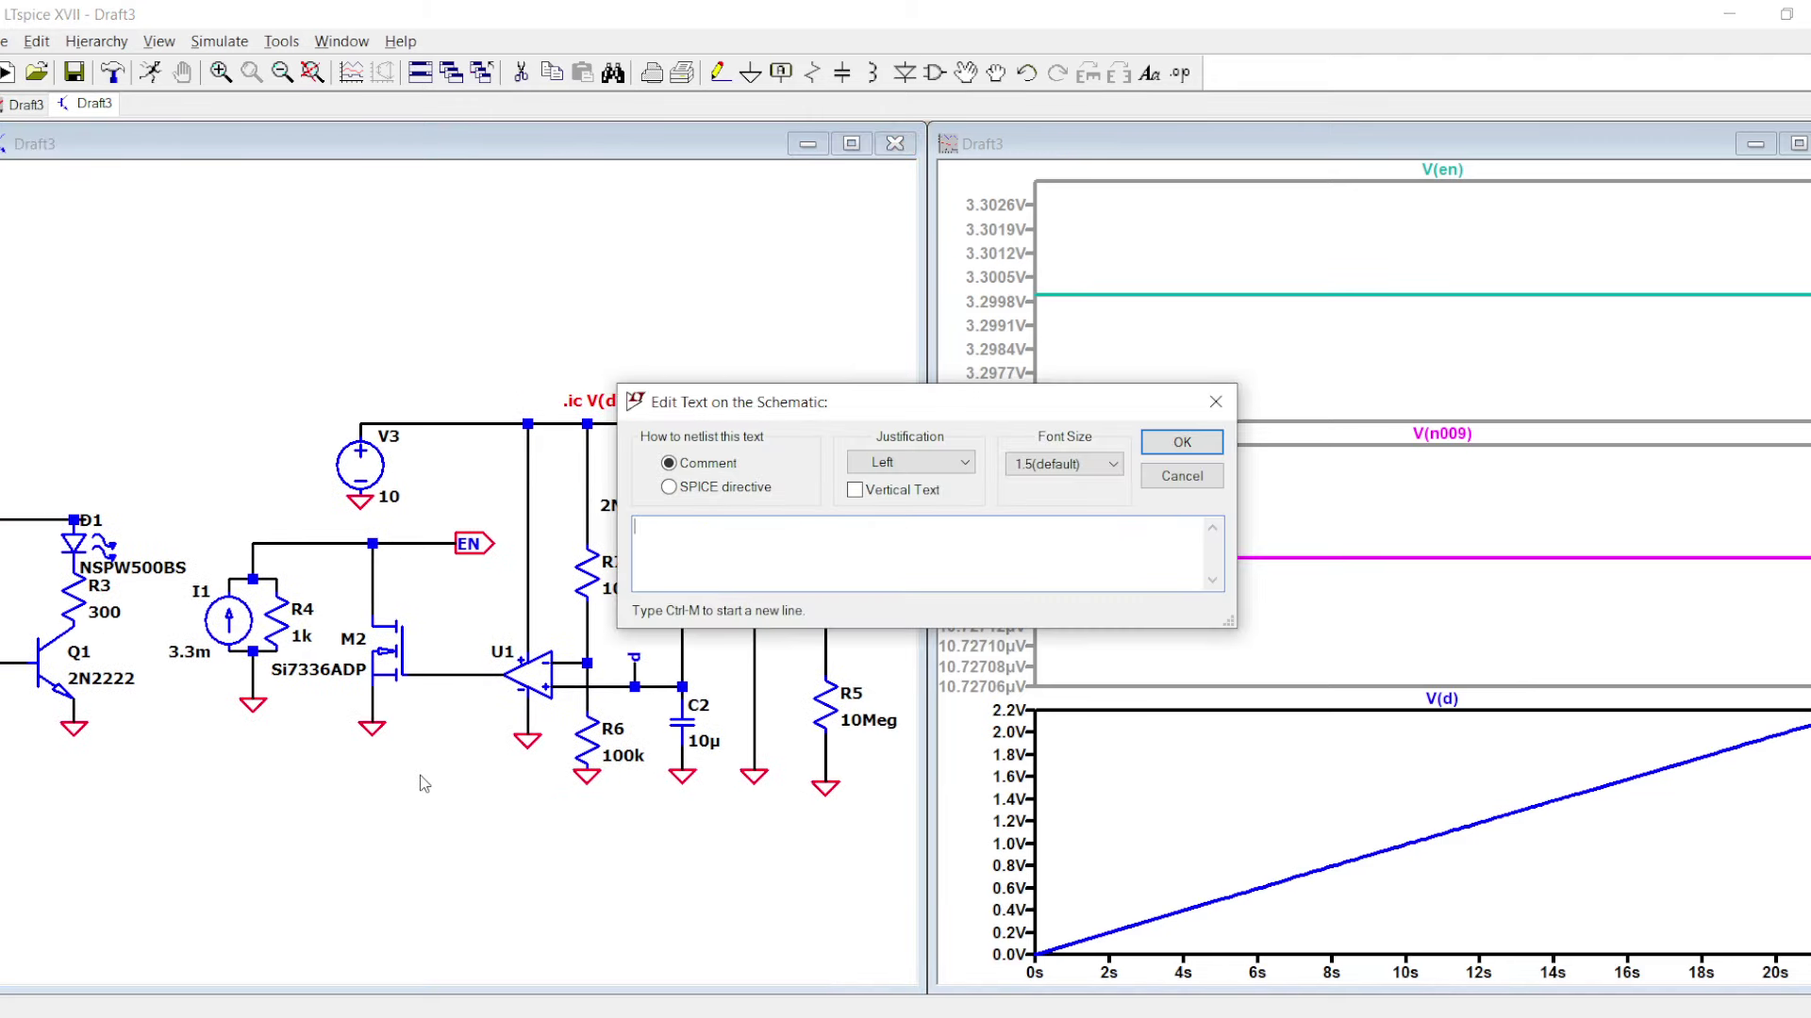
pyautogui.write('Turns off after 10minutes')
pyautogui.press('Return')
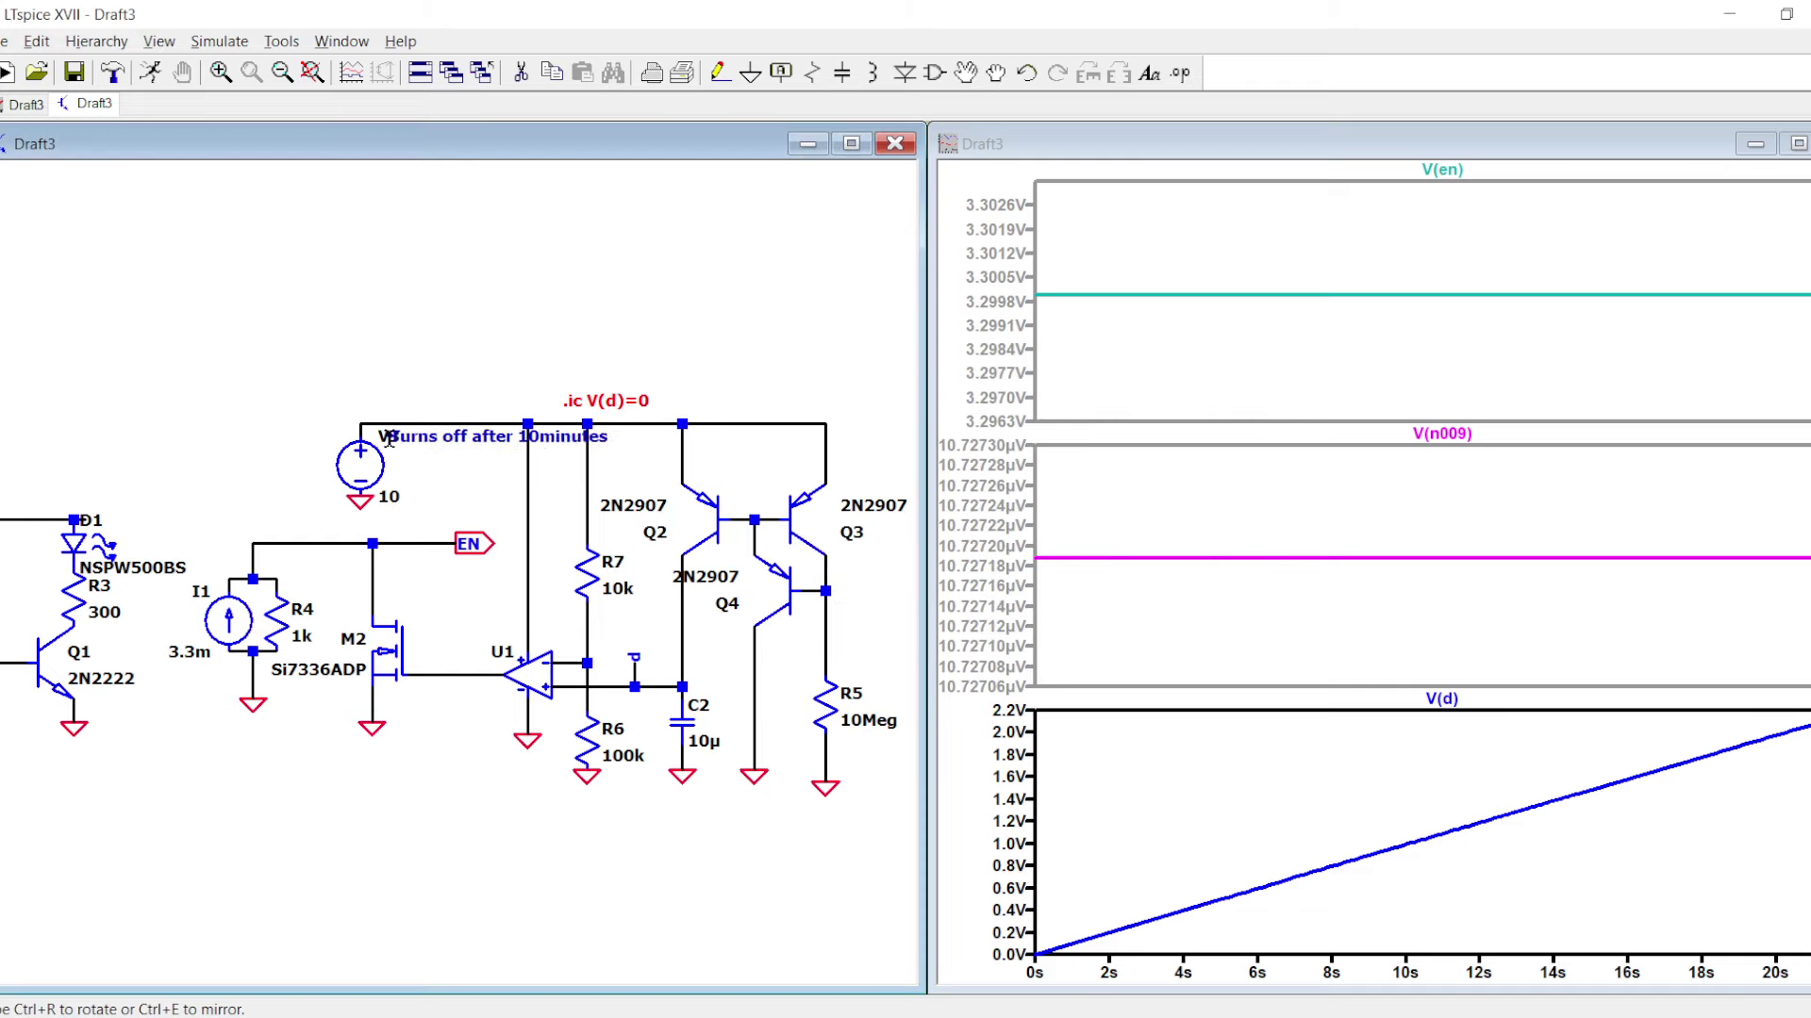
pyautogui.click(327, 402)
# - Set the transient simulation's stop time to 1000
pyautogui.scroll(-1, 217, 727)
pyautogui.moveTo(198, 862); pyautogui.dragTo(784, 804)
pyautogui.scroll(2, 306, 705)
pyautogui.rightClick(295, 693)
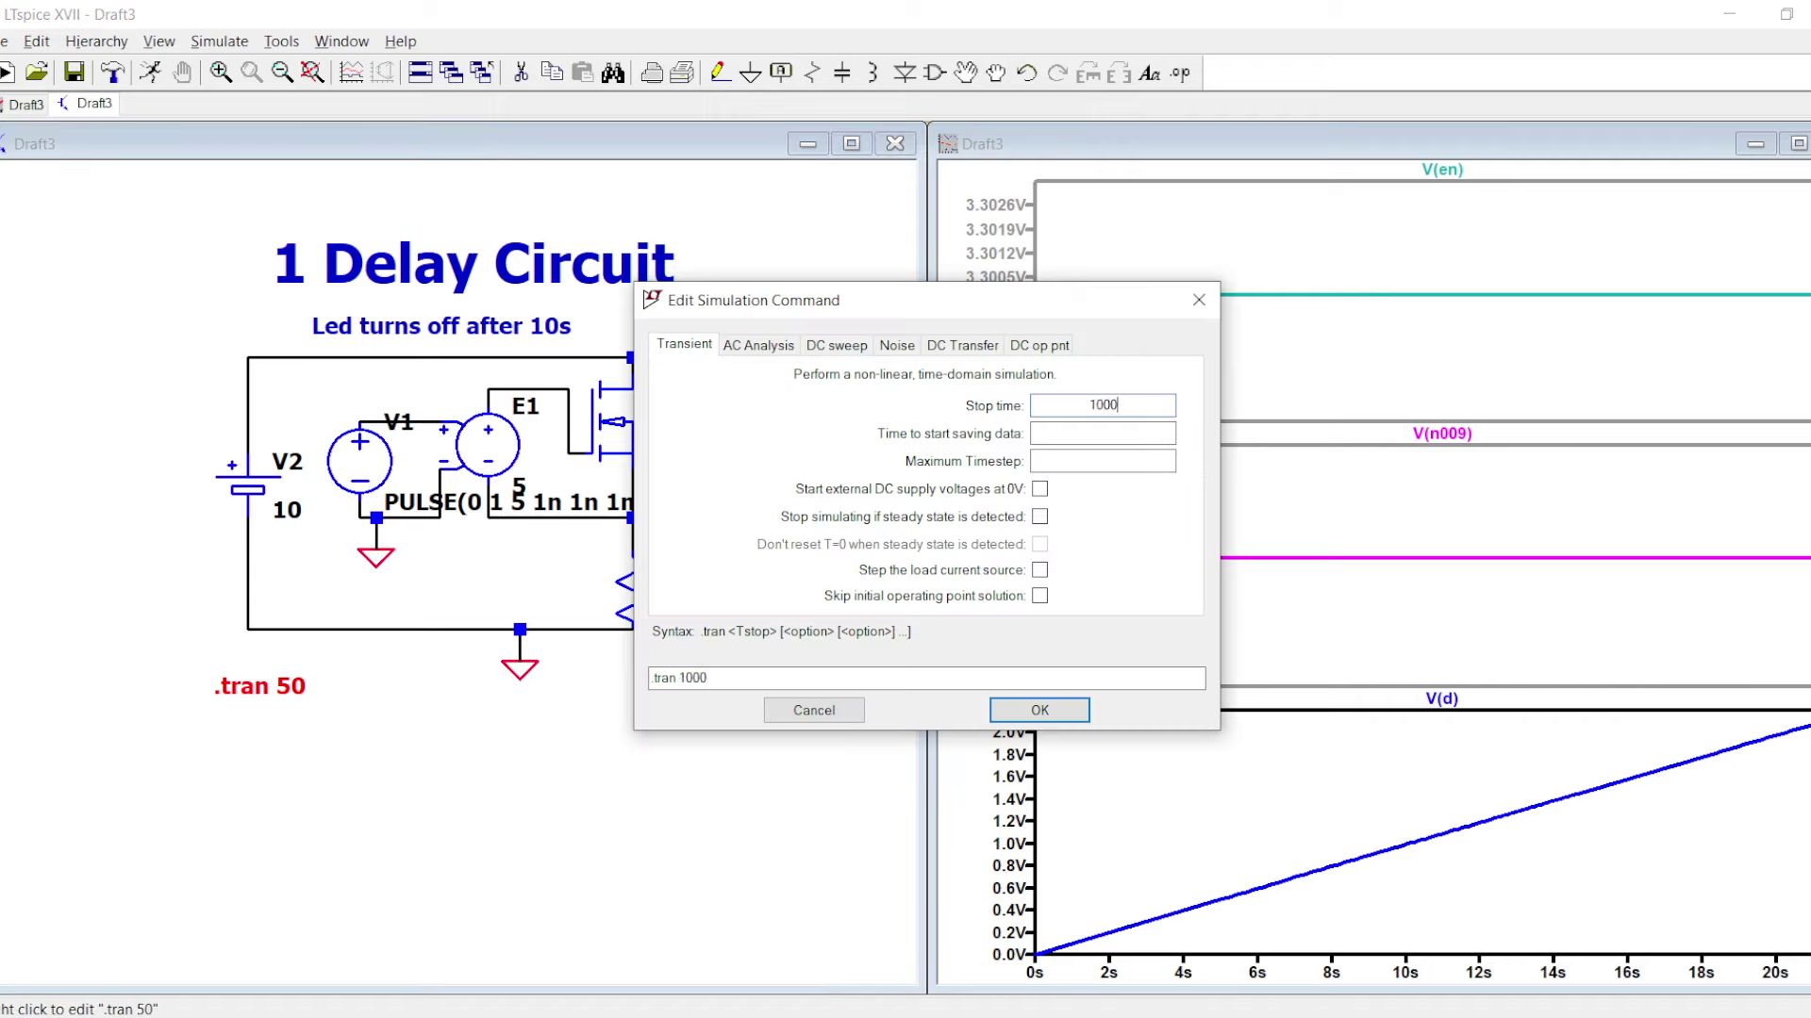
pyautogui.press('Return')
# - Set C2's value to 100µ and rerun the simulation
pyautogui.scroll(-1, 874, 623)
pyautogui.moveTo(782, 674); pyautogui.dragTo(136, 676)
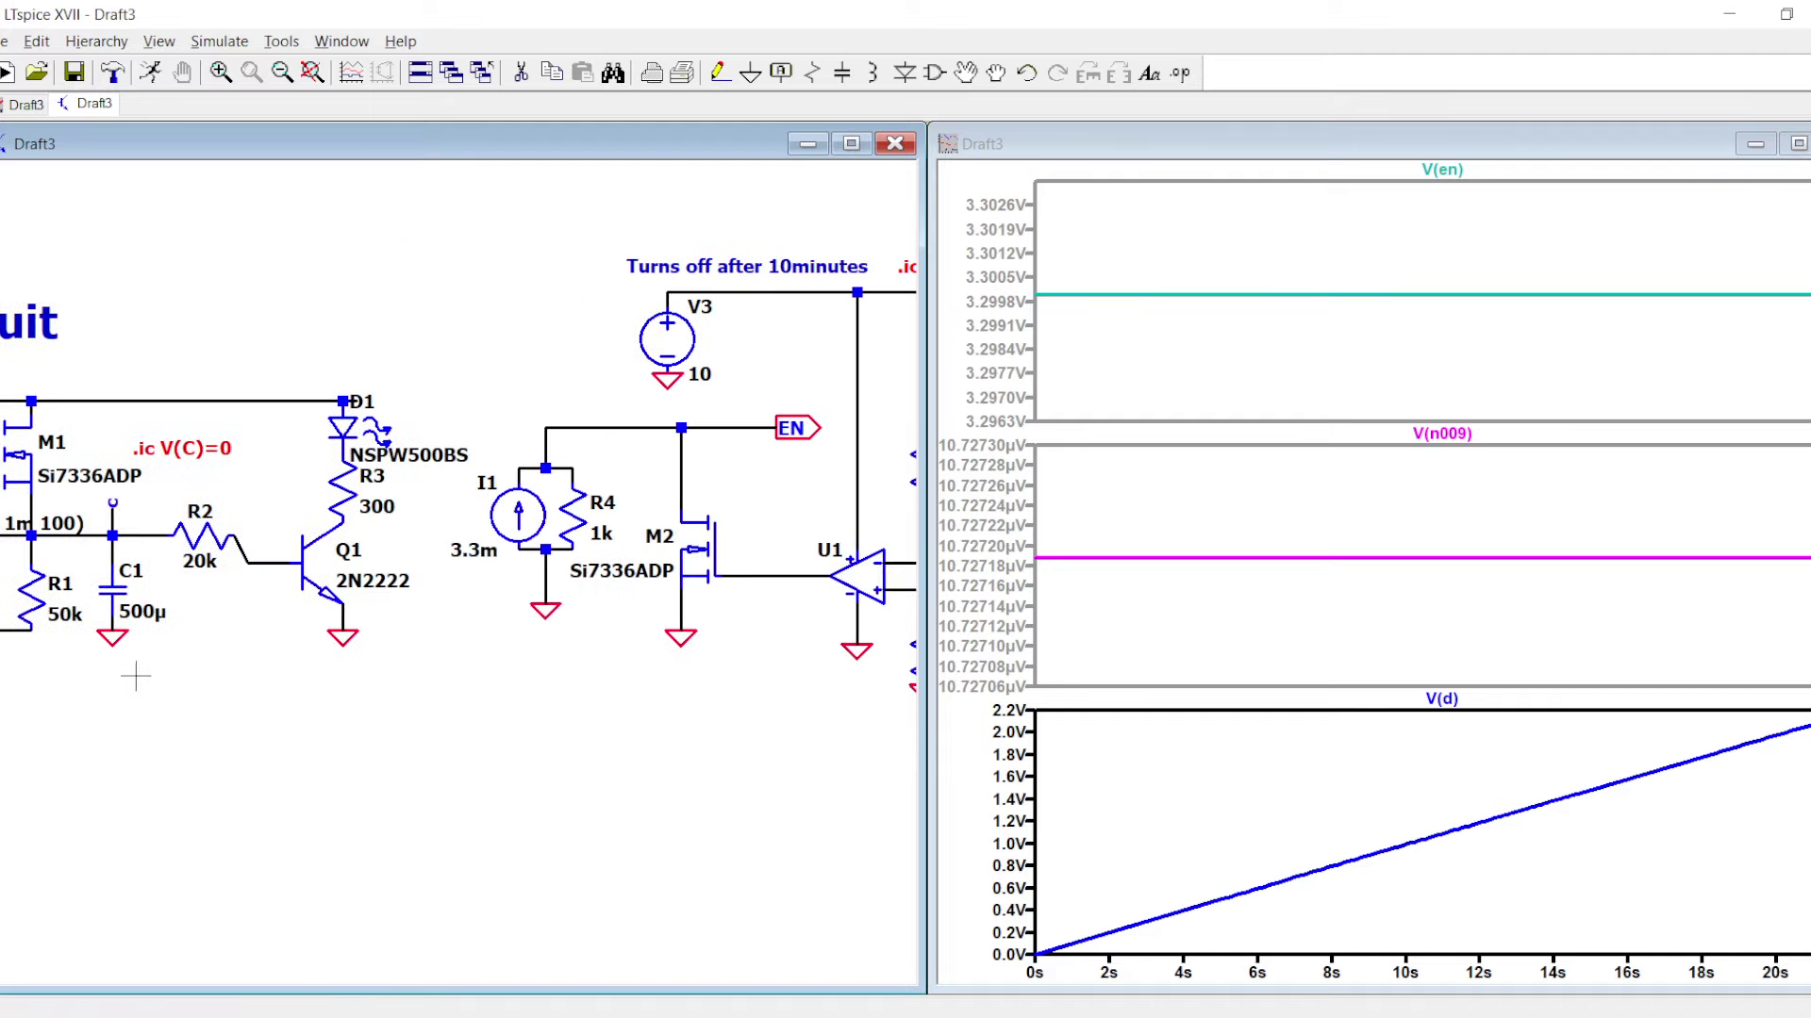
pyautogui.moveTo(549, 663); pyautogui.dragTo(178, 721)
pyautogui.moveTo(639, 783); pyautogui.dragTo(527, 803)
pyautogui.scroll(1, 538, 792)
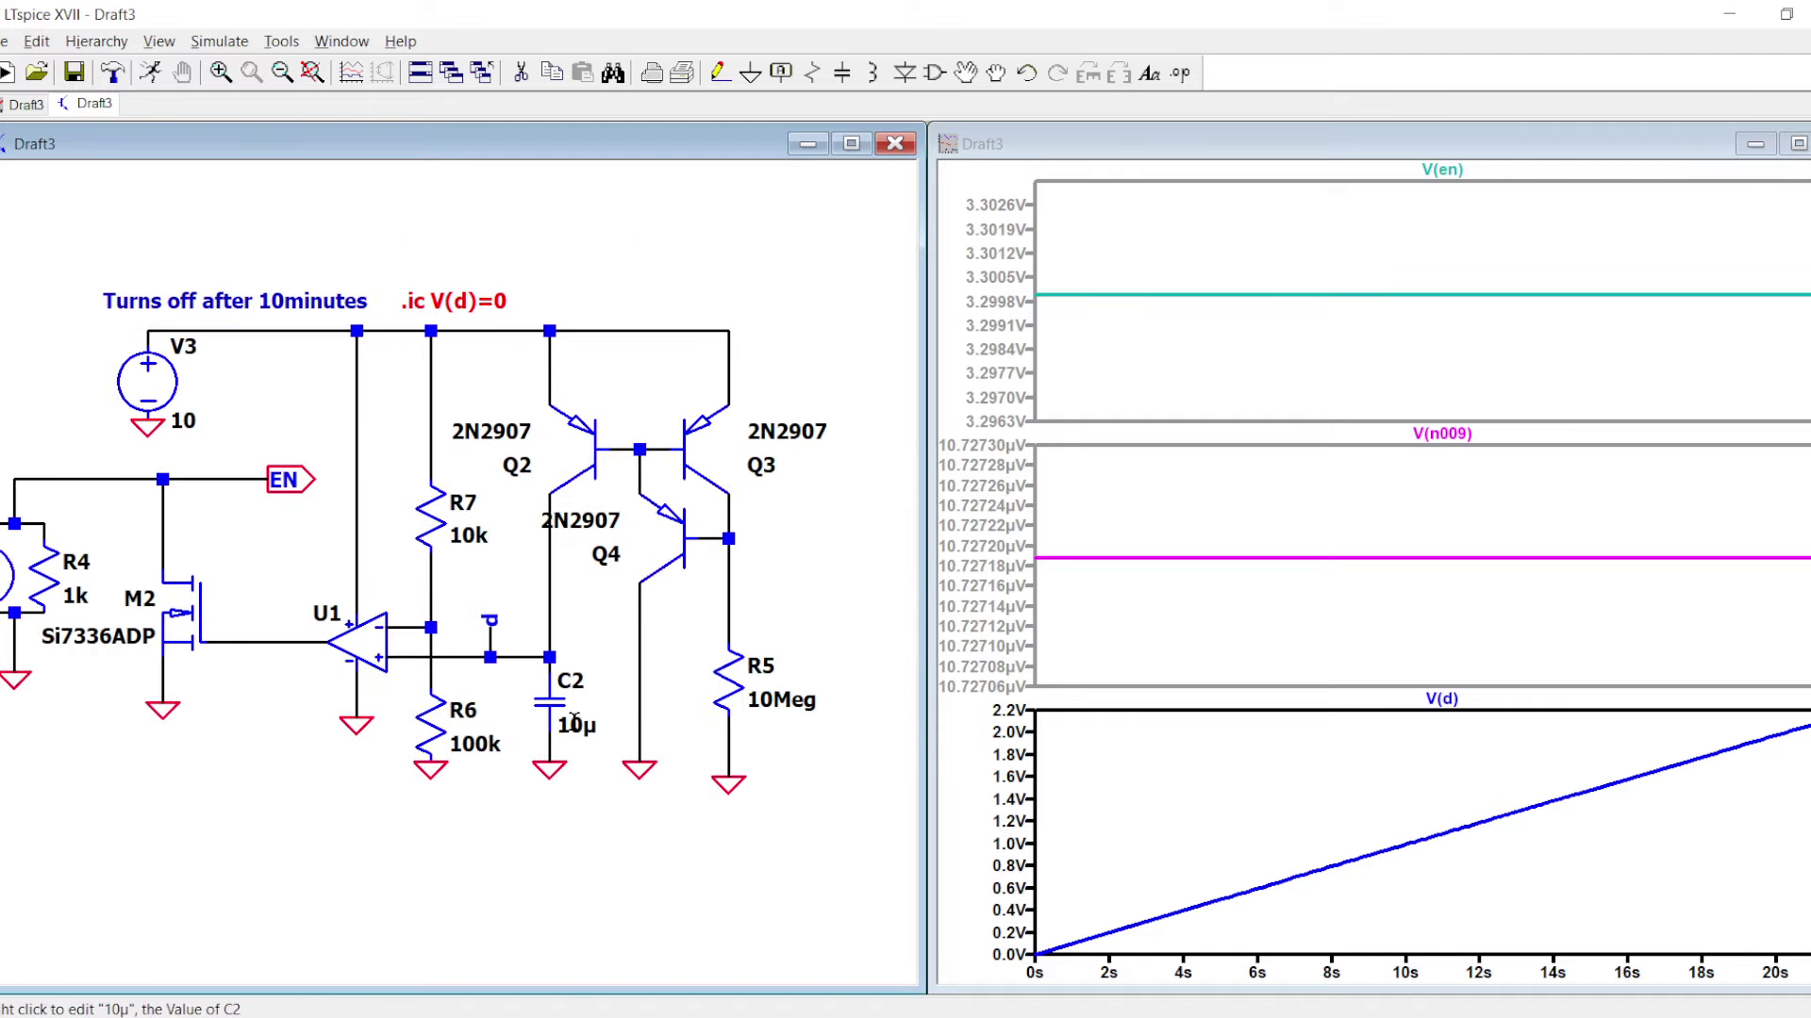
pyautogui.rightClick(578, 730)
pyautogui.write('1')
pyautogui.press('Return')
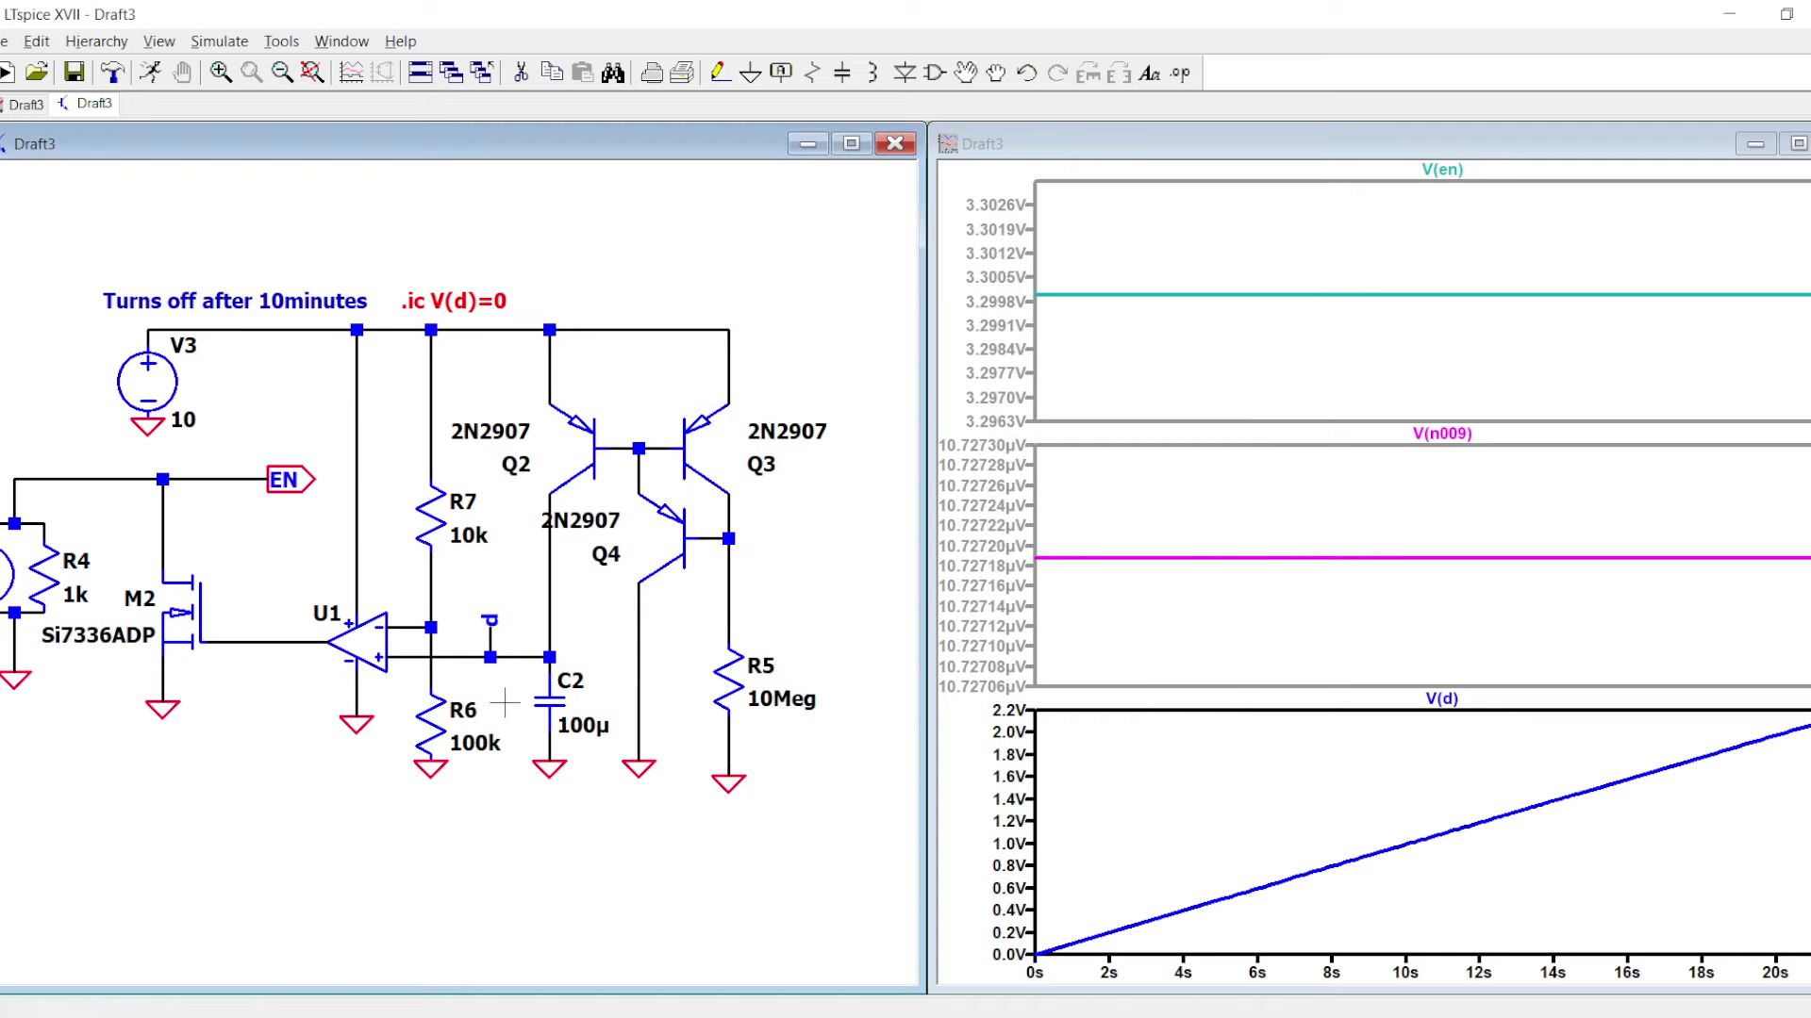
pyautogui.click(153, 75)
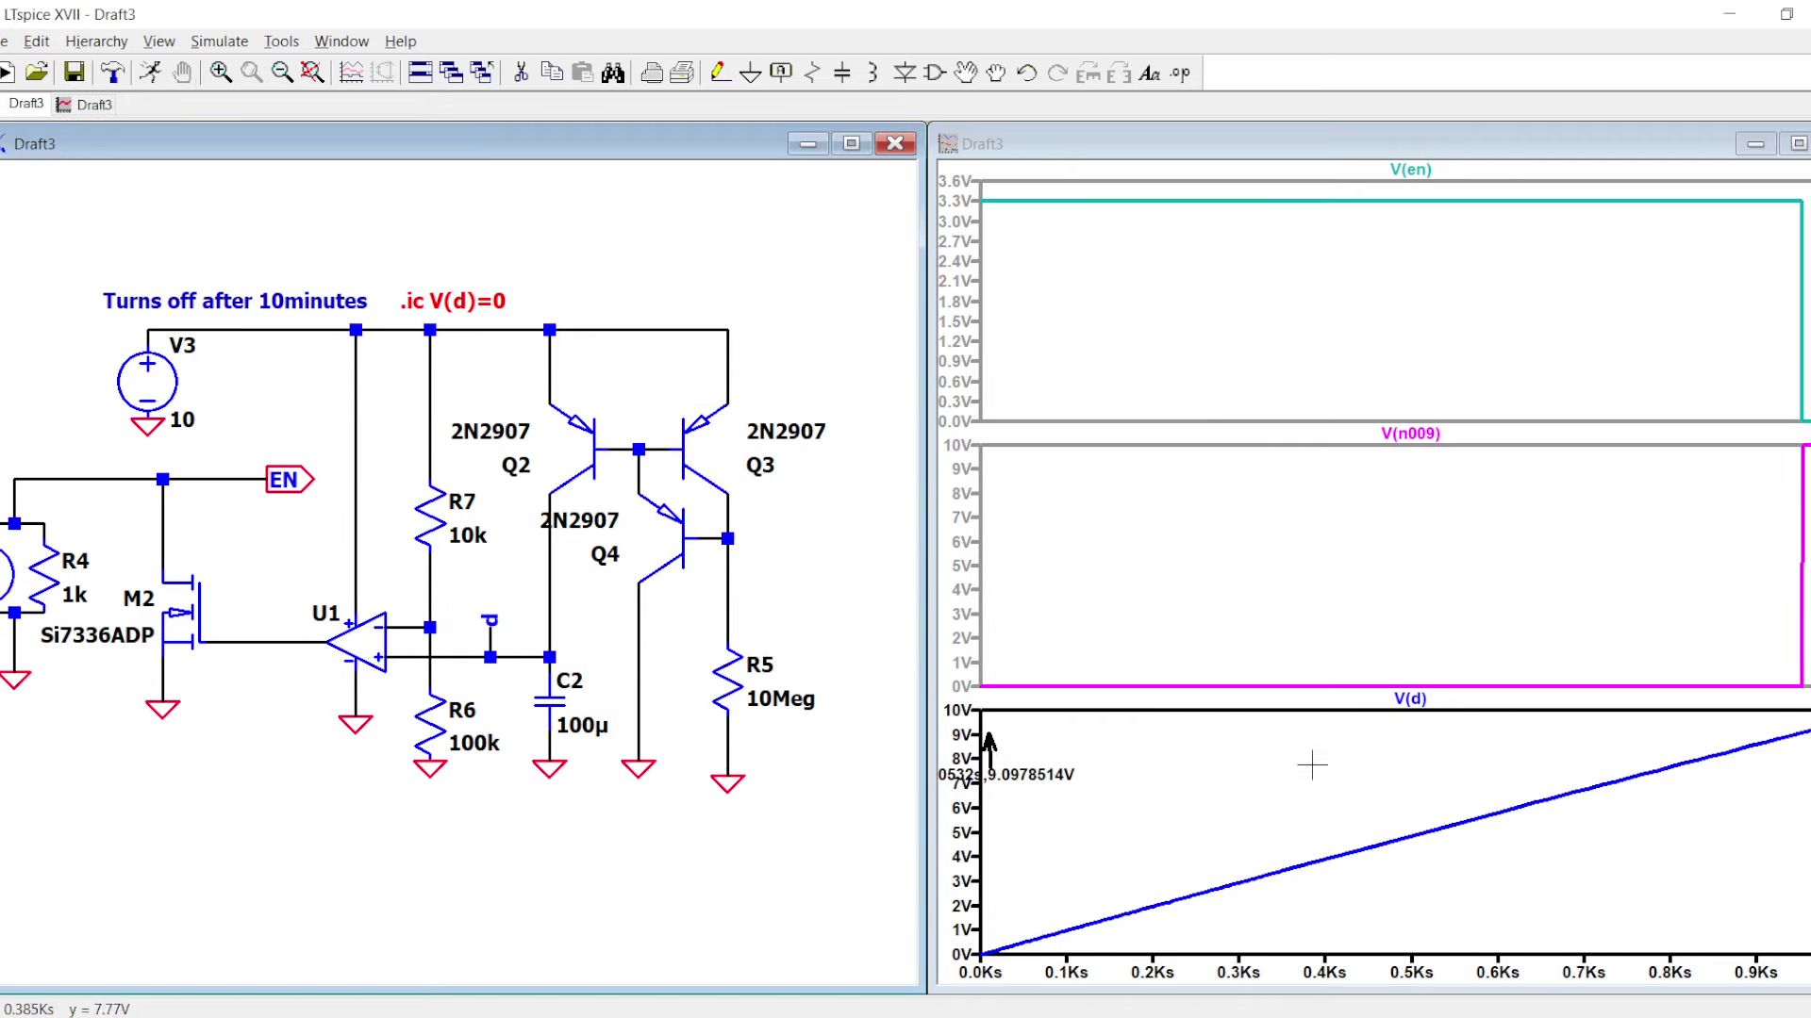
# - Change the quantity plotted on the waveforms' horizontal axis to time/60
pyautogui.rightClick(1308, 971)
pyautogui.click(838, 472)
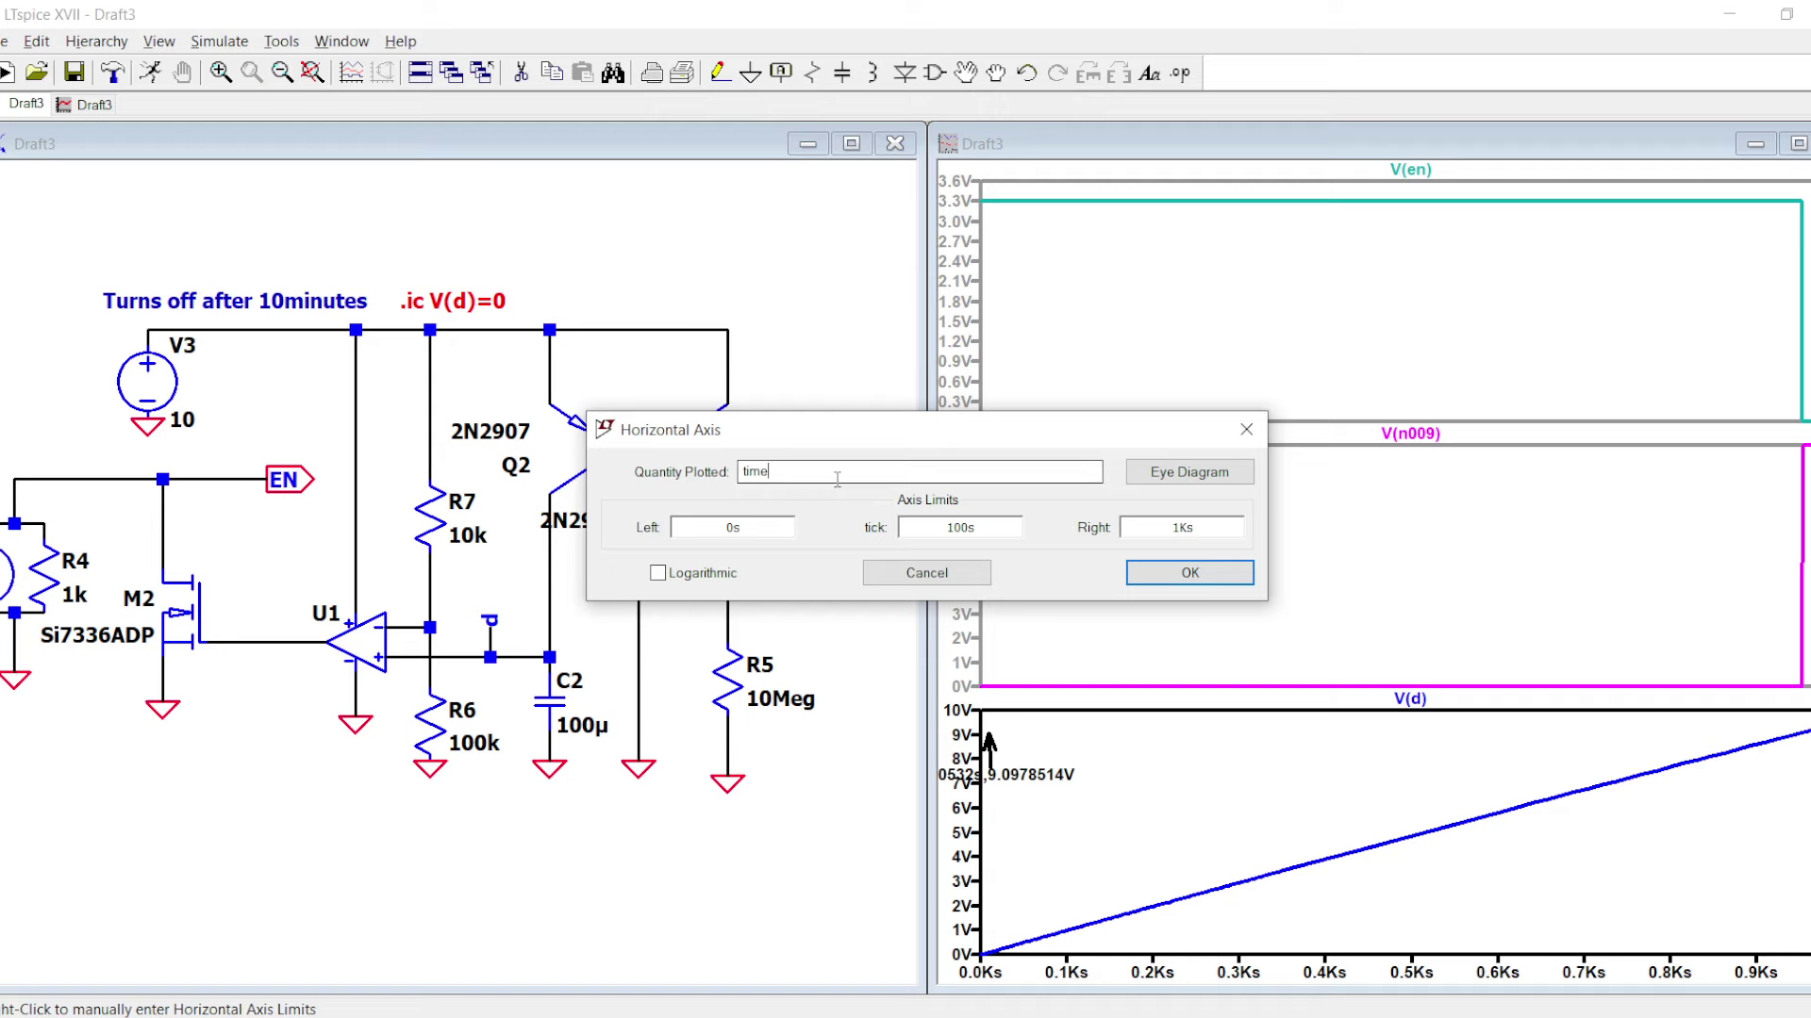
pyautogui.write('/60')
pyautogui.press('Return')
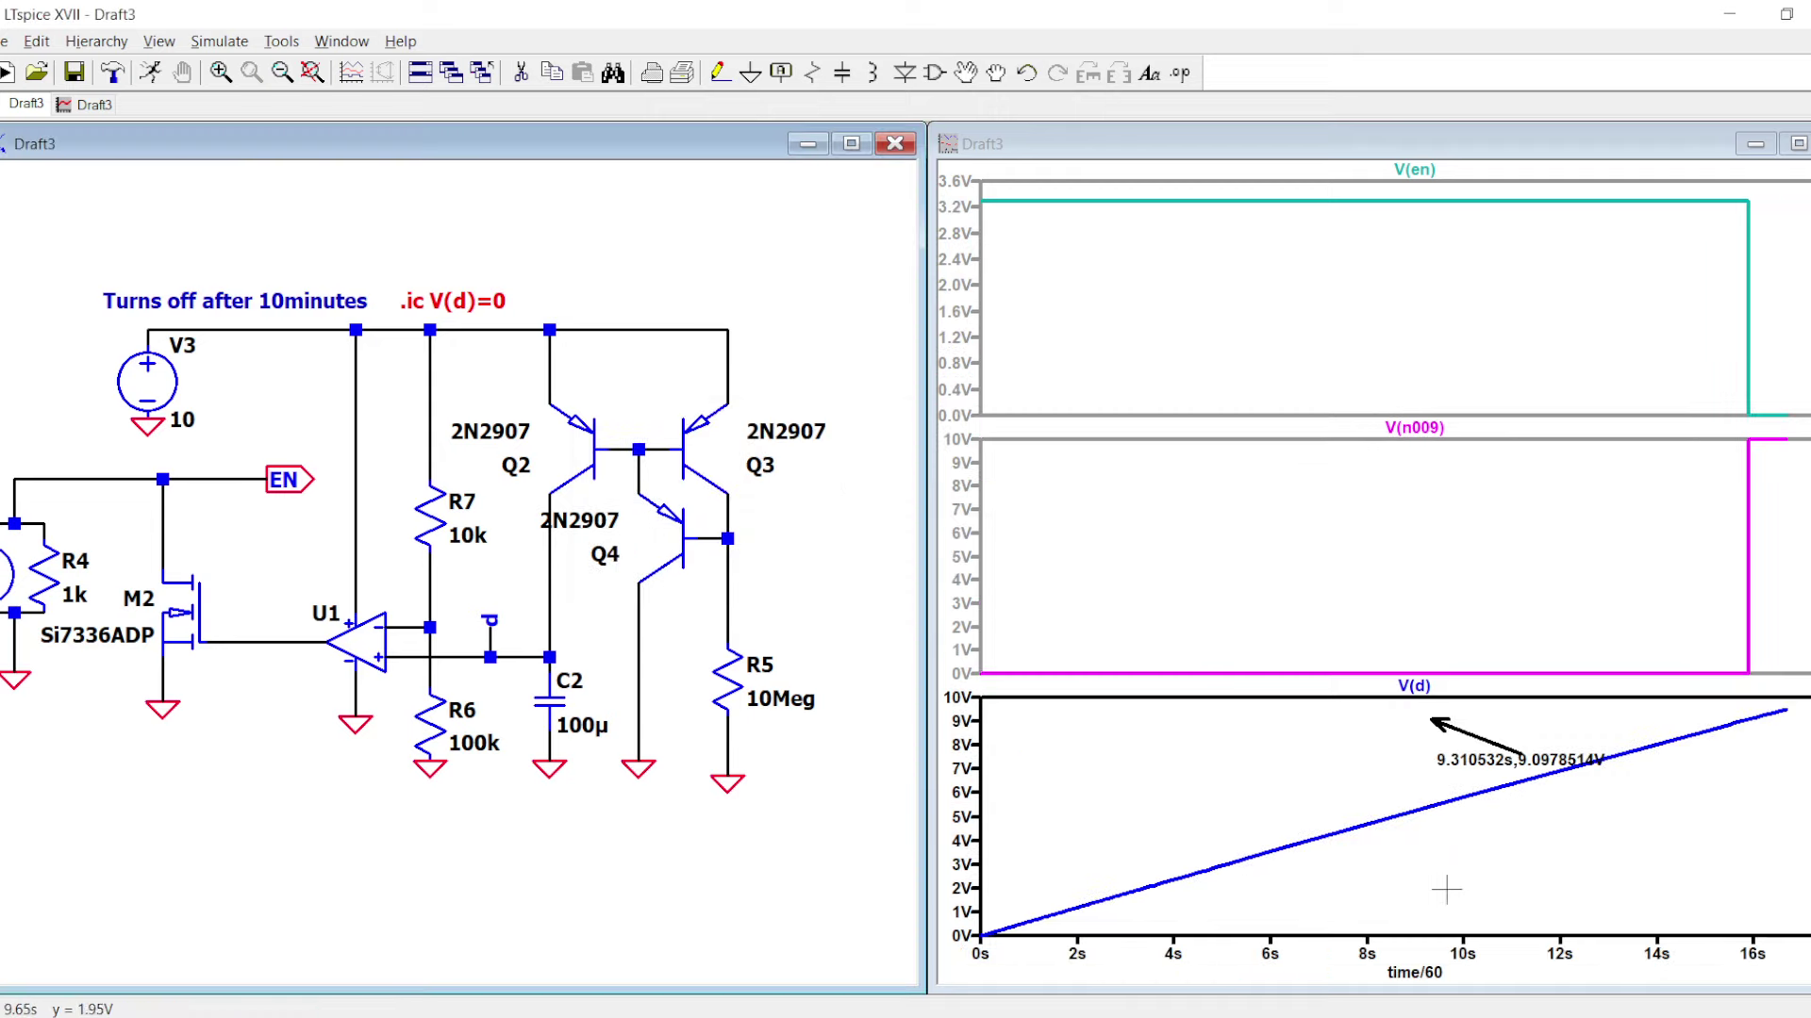
# - Read V(d) with a cursor at the moment EN switches off
pyautogui.click(1414, 685)
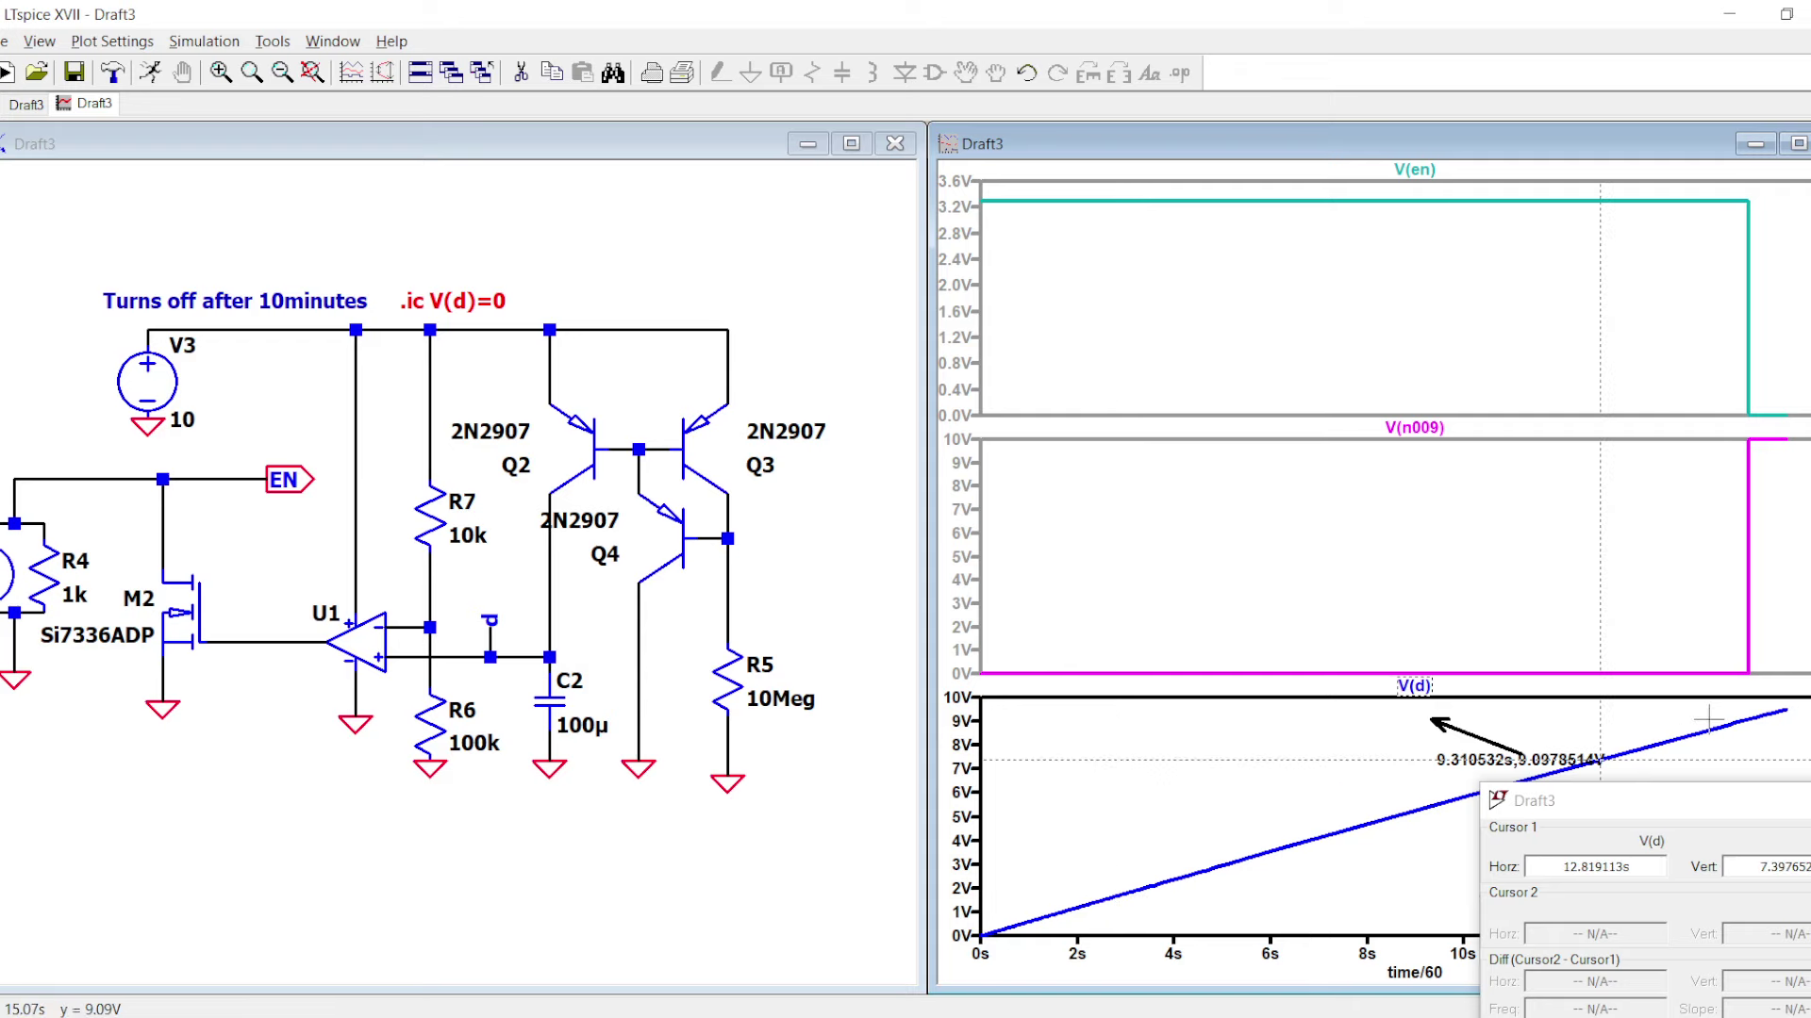
pyautogui.moveTo(1601, 718)
pyautogui.mouseDown()
pyautogui.moveTo(1550, 717)
pyautogui.moveTo(1745, 697)
pyautogui.mouseUp()
pyautogui.click(1810, 798)
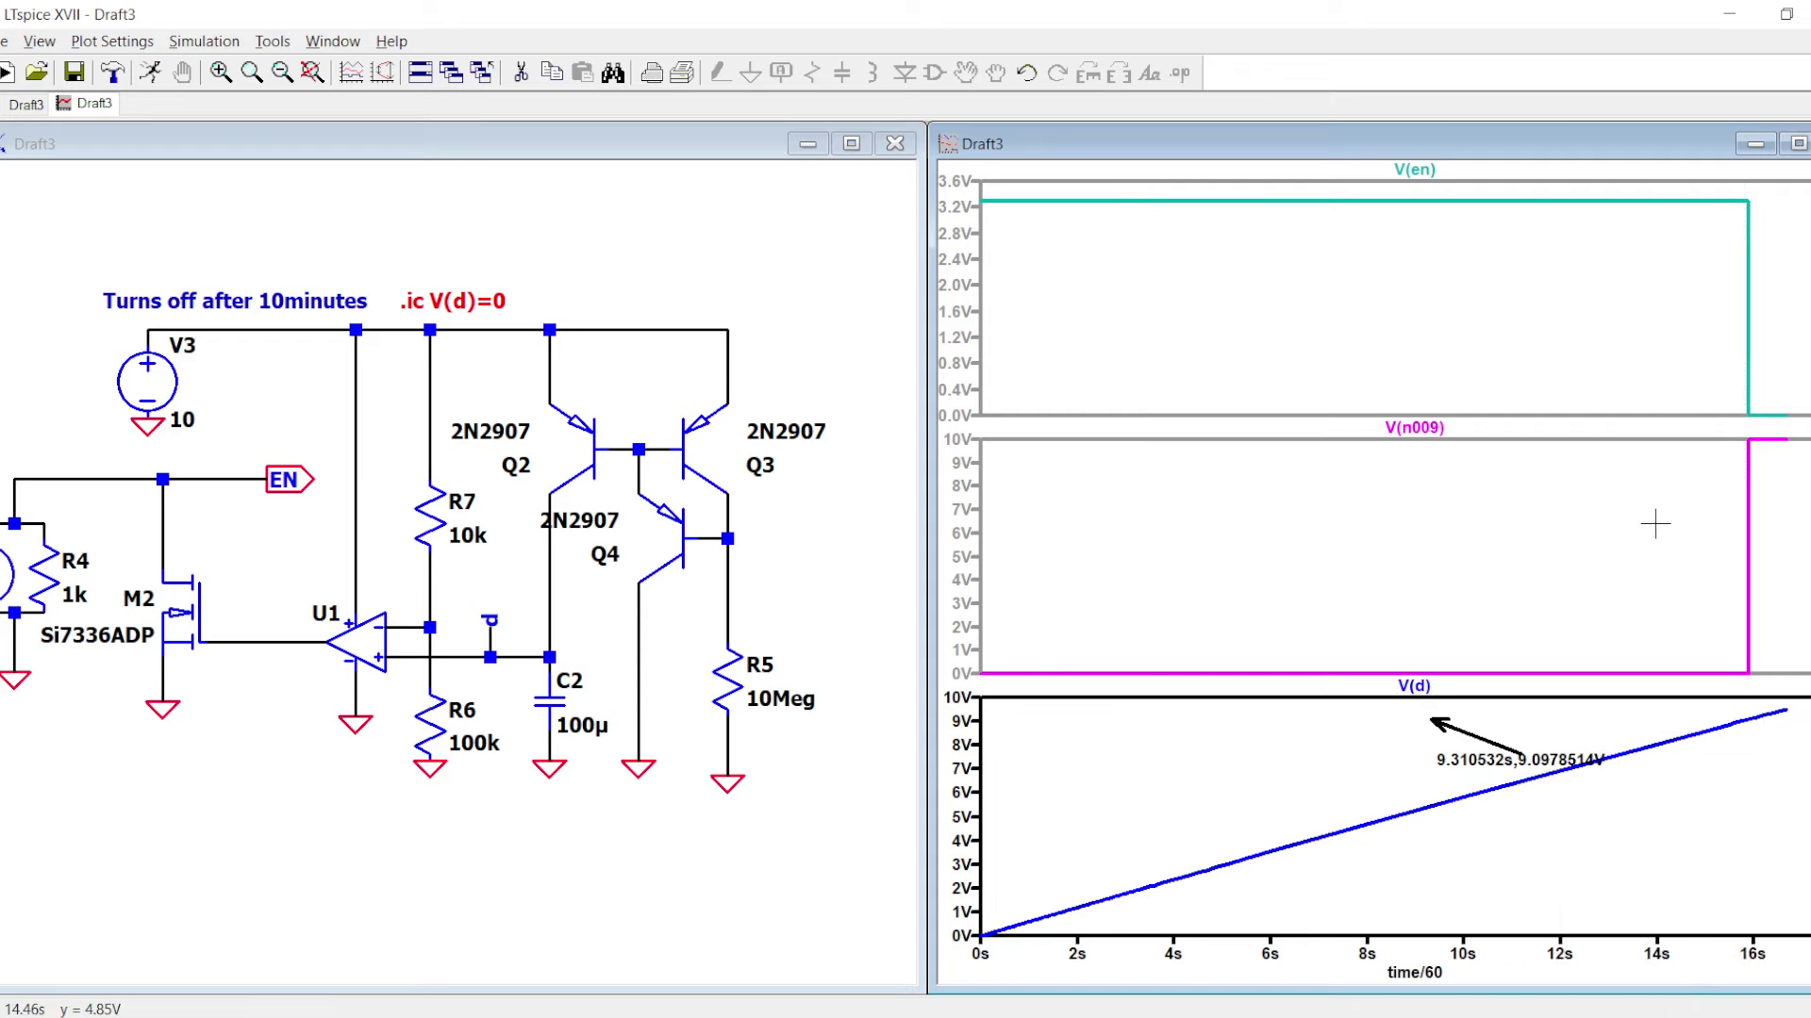
# - Place a cursor just after V(en)'s falling edge and label its position on the plot
pyautogui.click(1417, 171)
pyautogui.moveTo(1120, 281); pyautogui.dragTo(1762, 284)
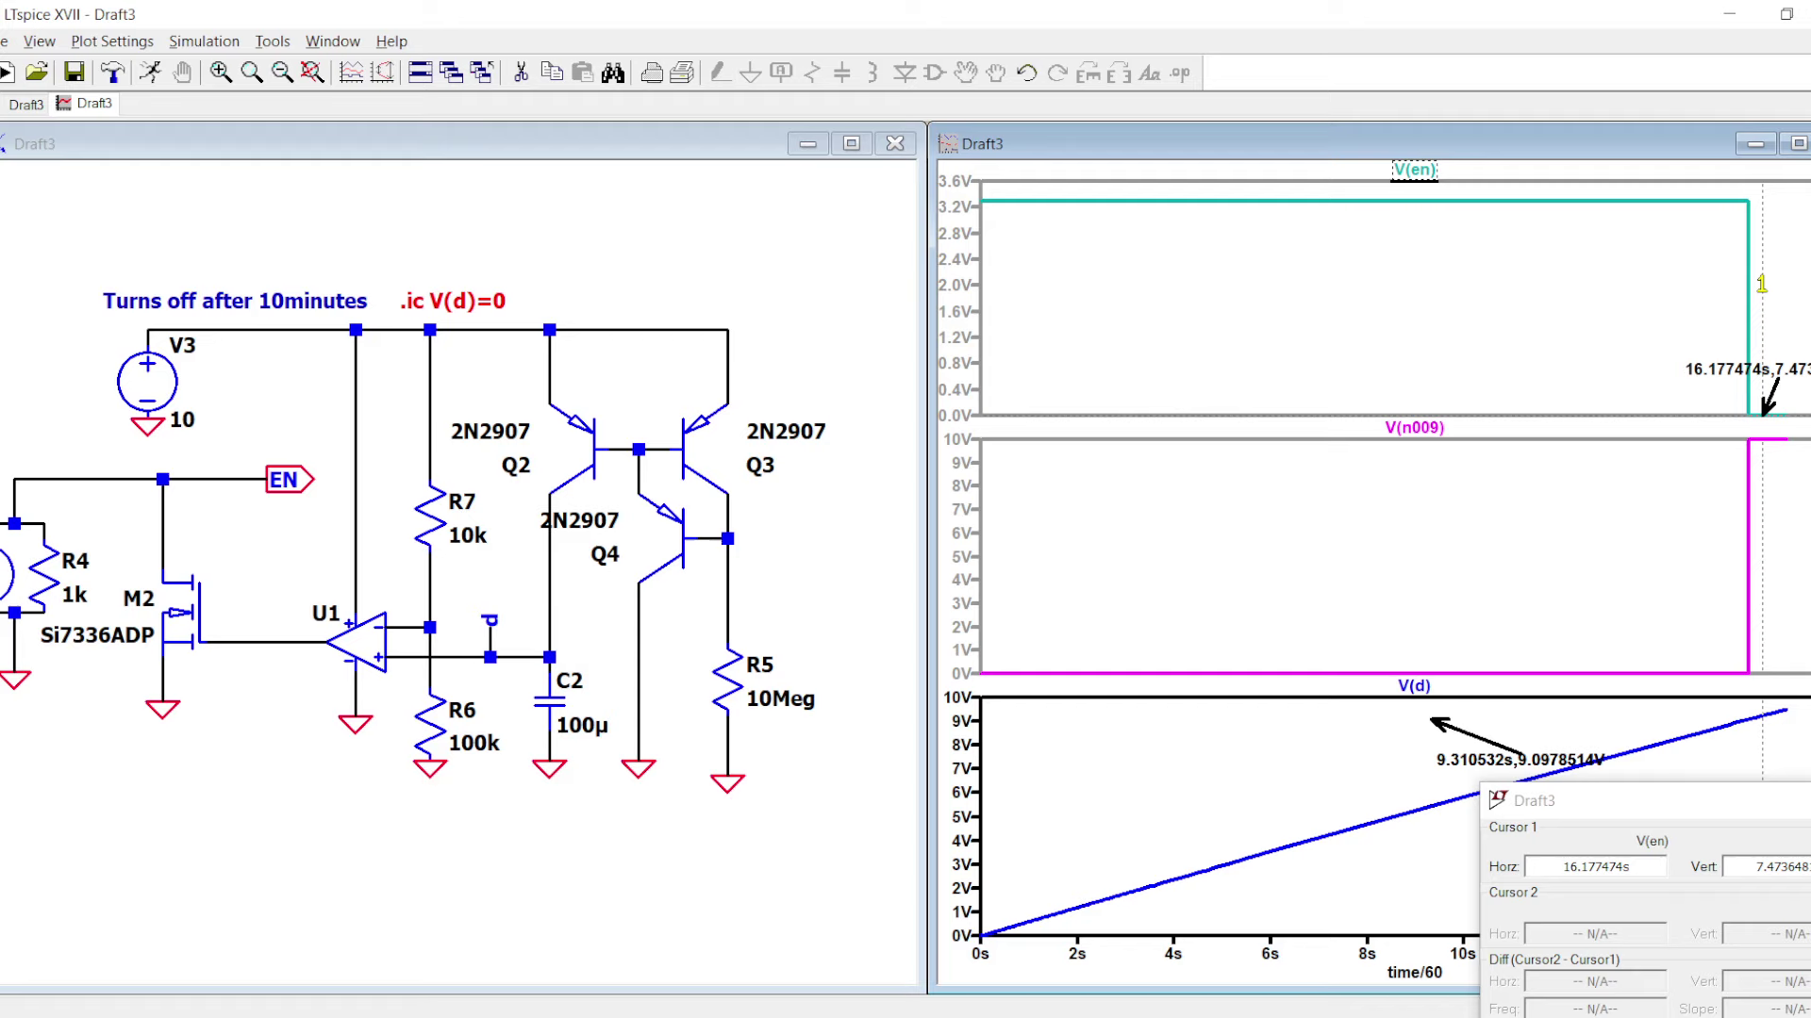
pyautogui.click(1807, 801)
pyautogui.scroll(-2, 660, 731)
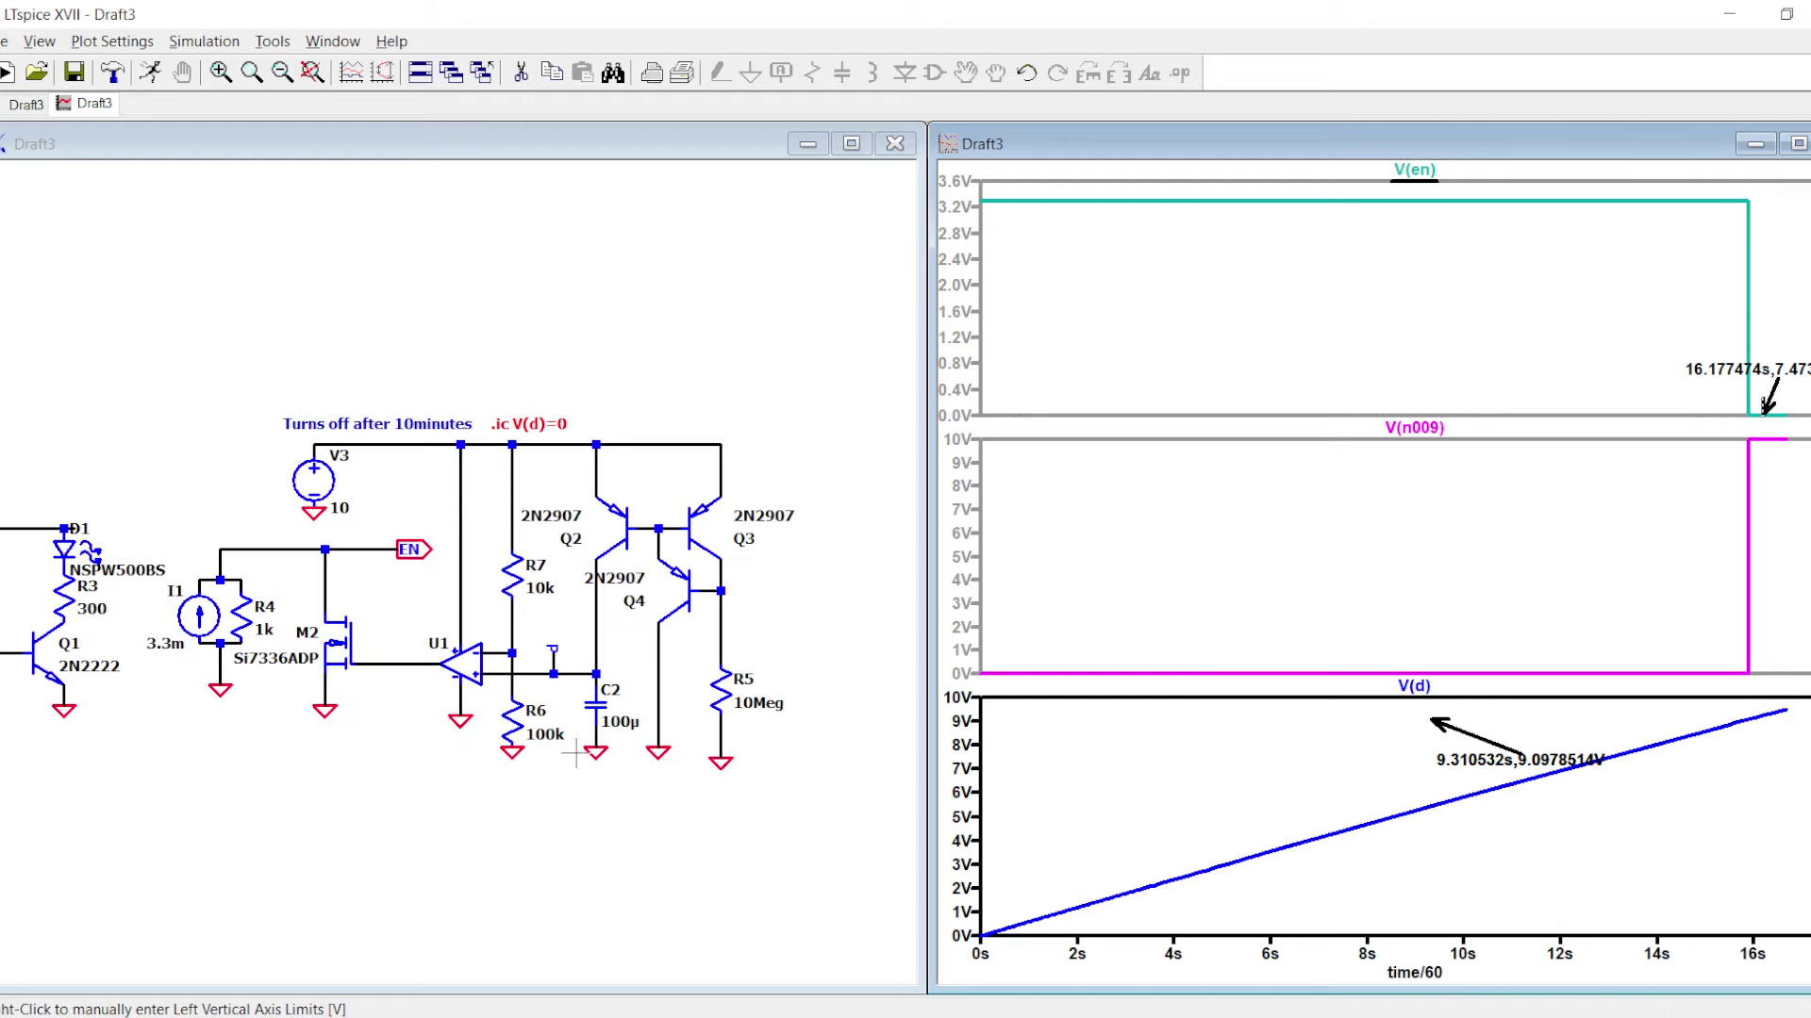
pyautogui.scroll(2, 448, 646)
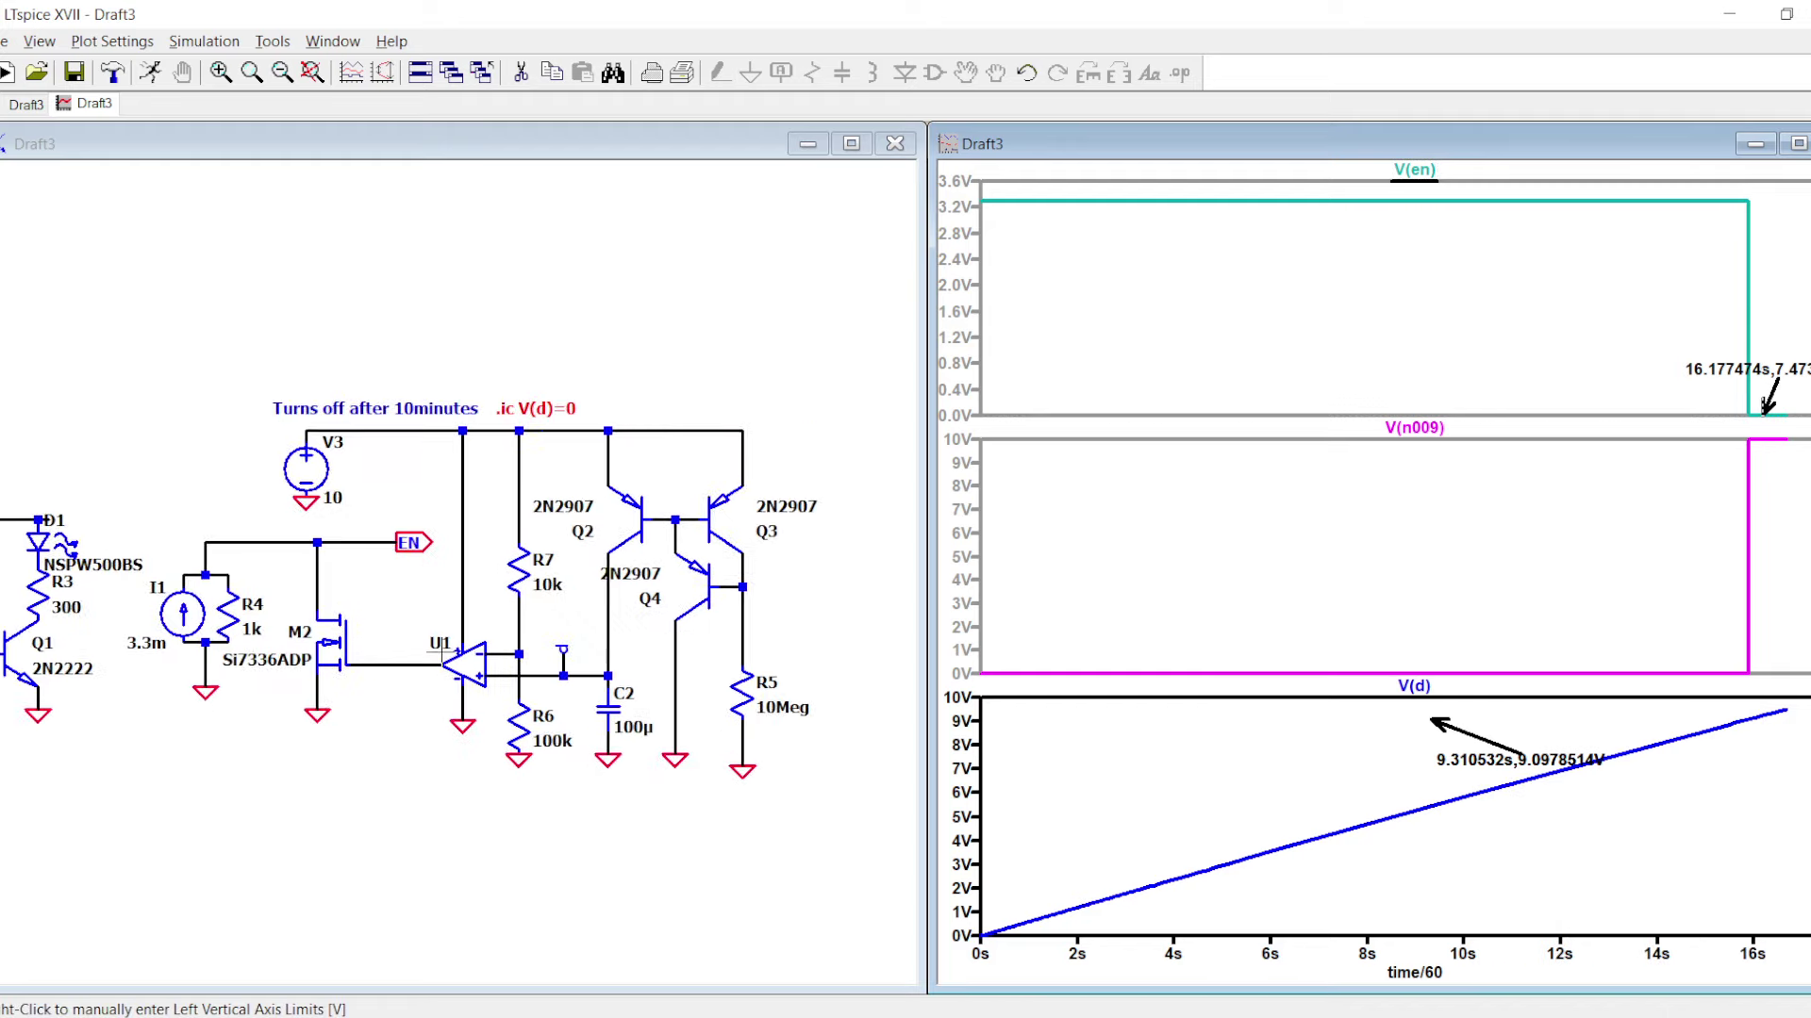
pyautogui.moveTo(338, 745); pyautogui.dragTo(792, 580)
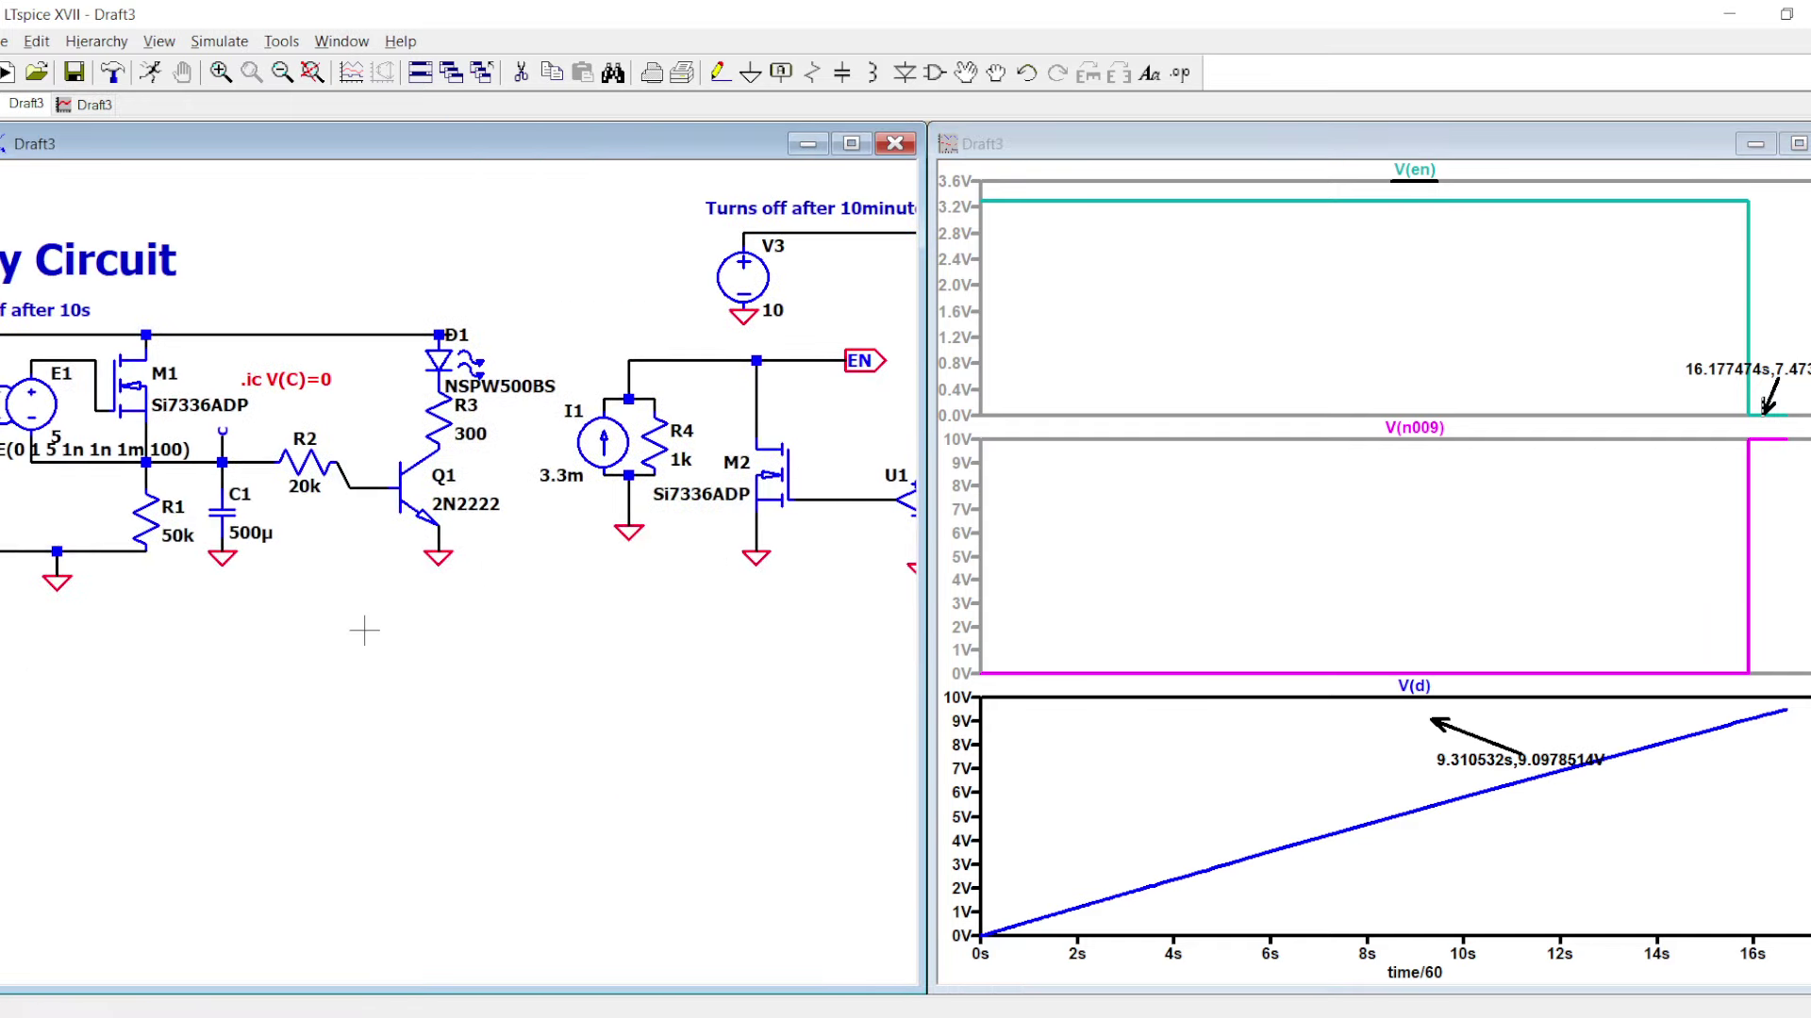
pyautogui.scroll(-1, 393, 674)
pyautogui.press('t')
pyautogui.press('Escape')
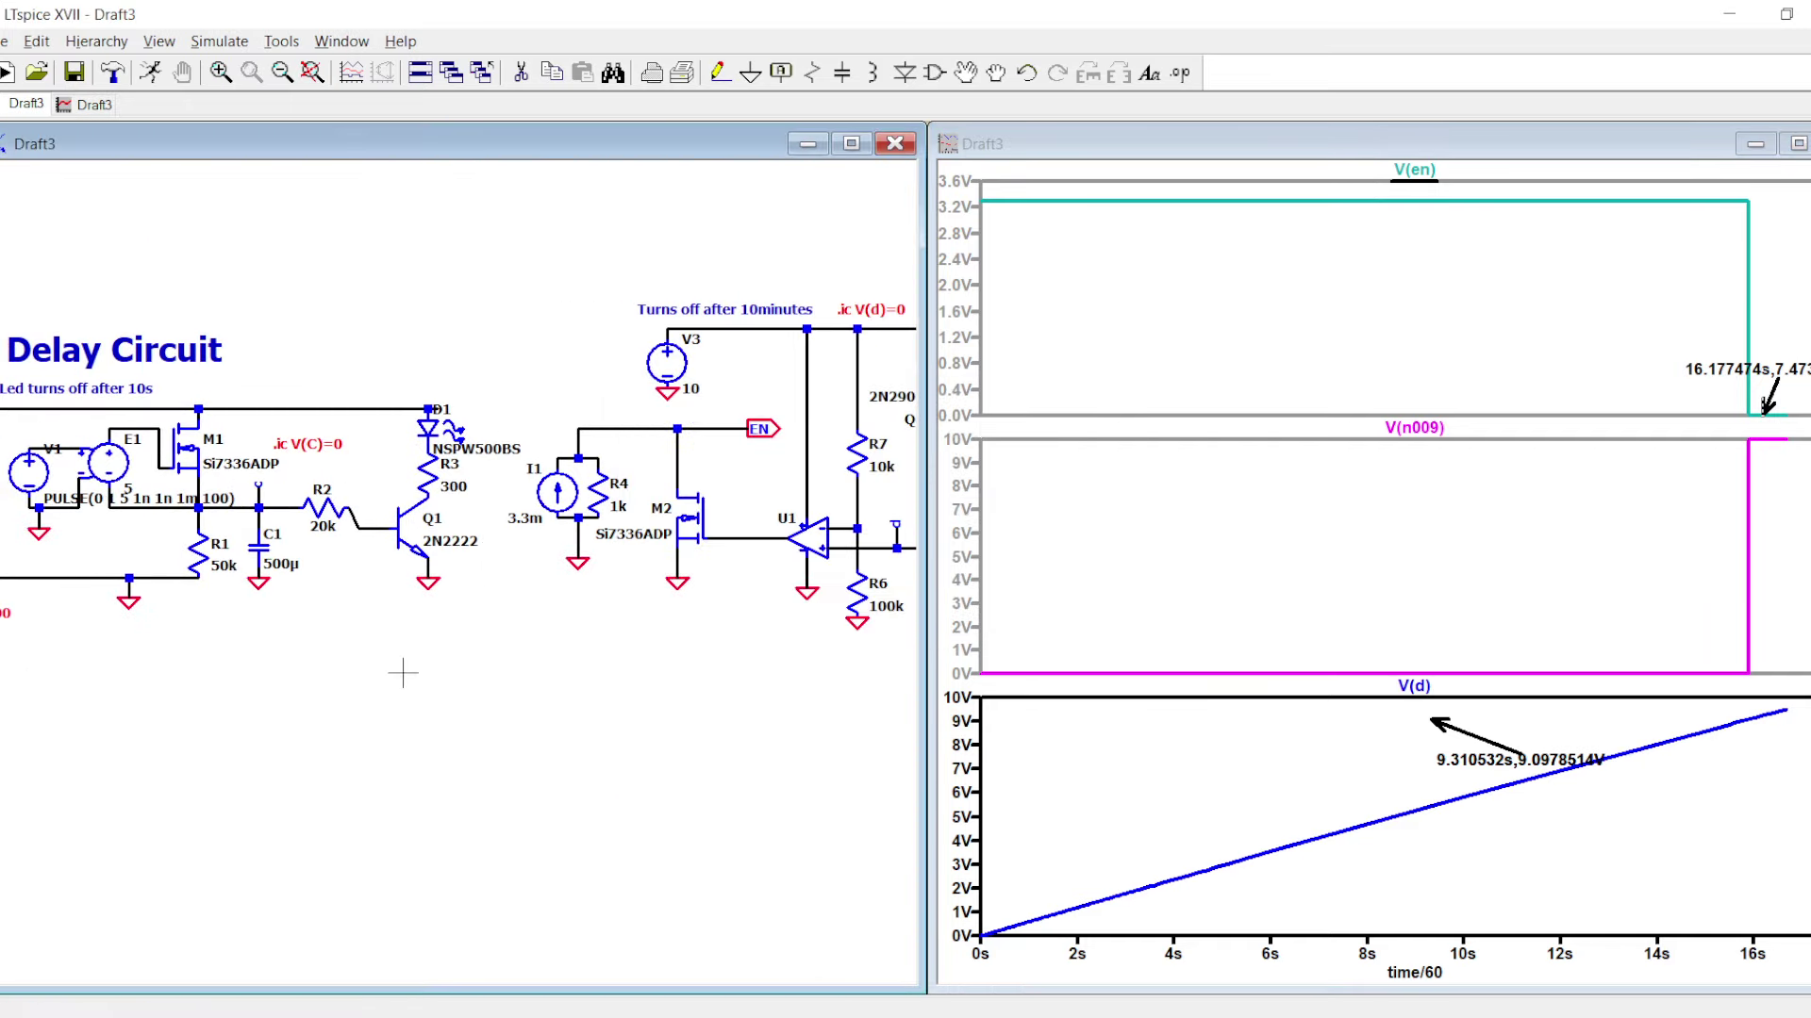
pyautogui.press('F2')
pyautogui.write('555')
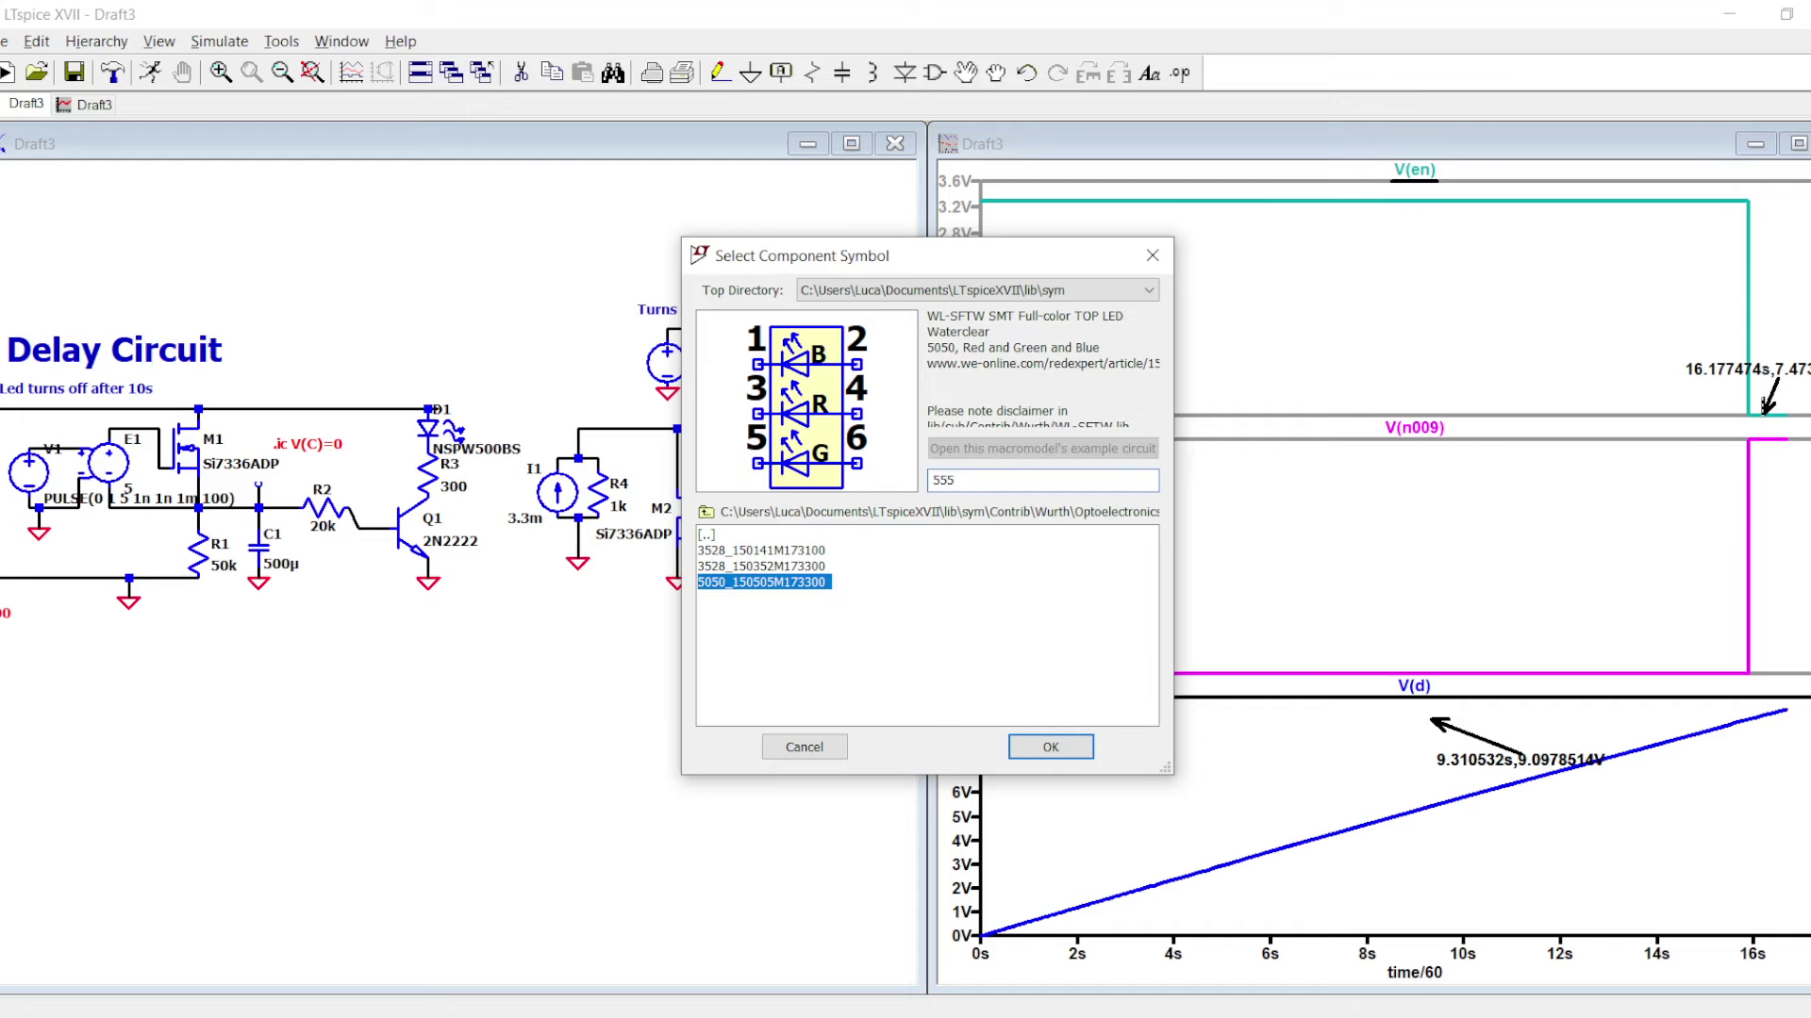
pyautogui.press('Escape')
# - Move the whole first delay circuit, with its title and directives, directly above the second circuit and fit the schematic to the window
pyautogui.scroll(-3, 441, 660)
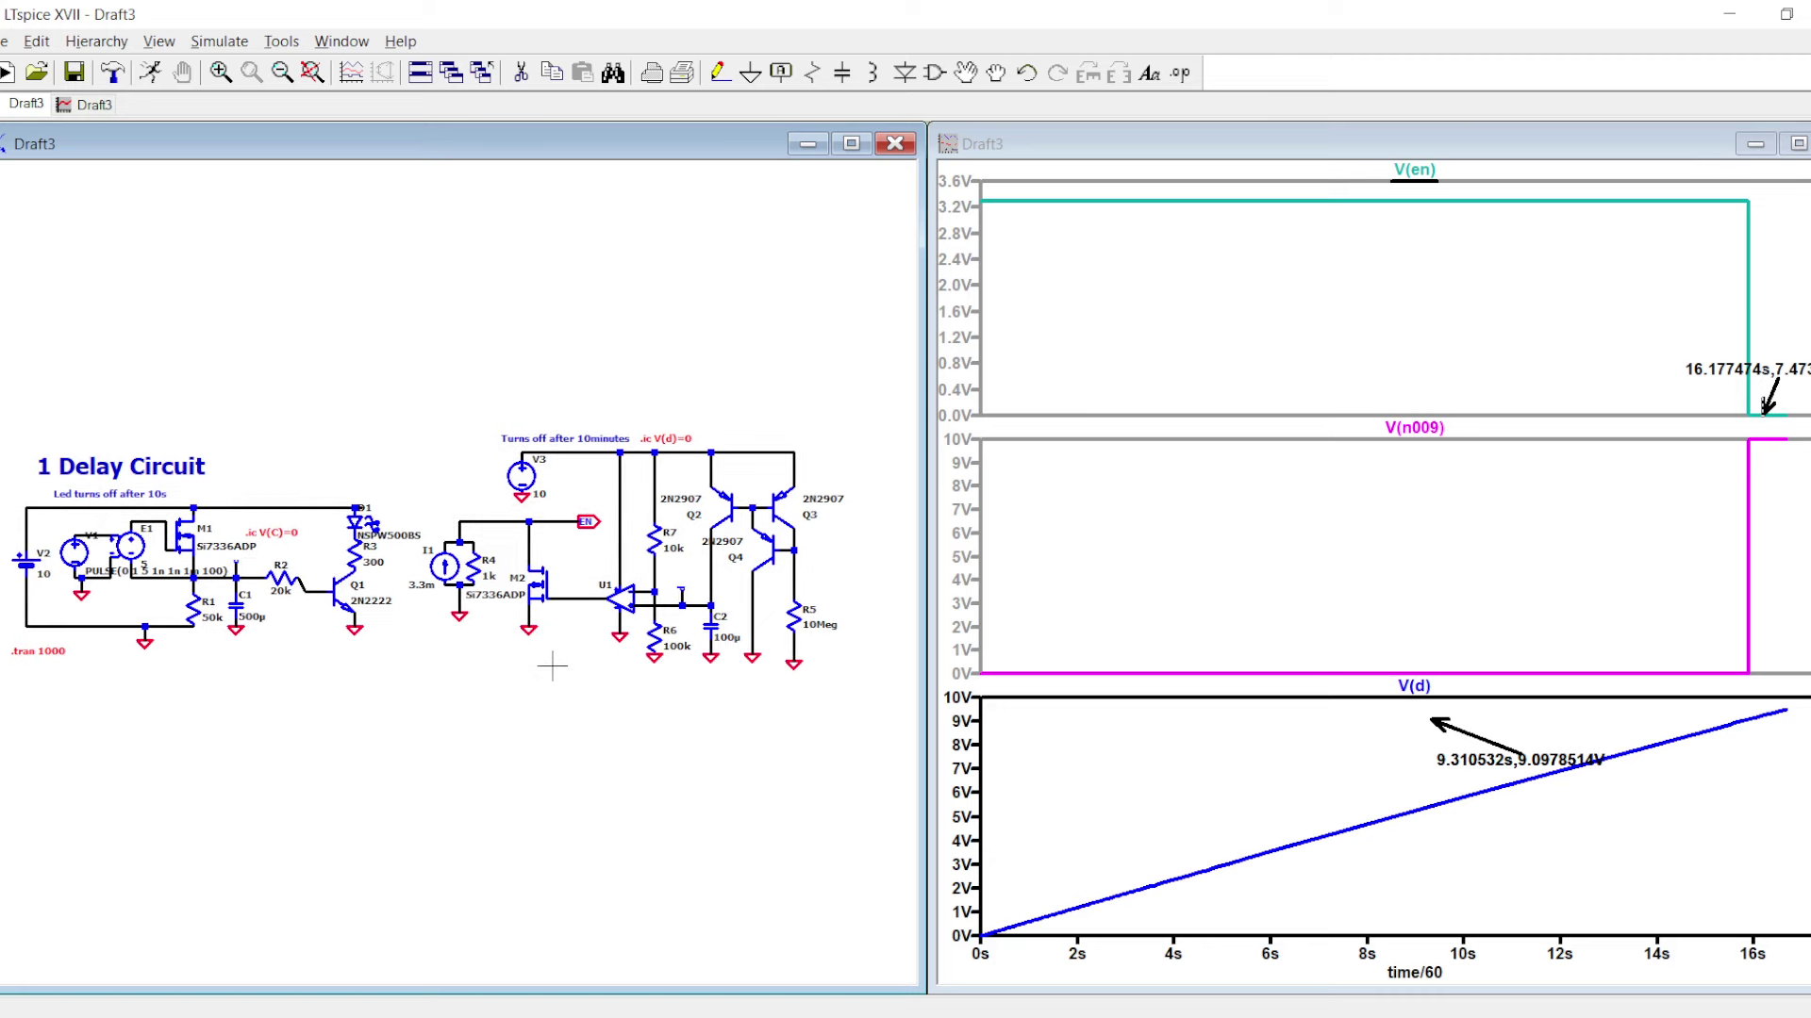
pyautogui.press('F7')
pyautogui.moveTo(3, 424); pyautogui.dragTo(405, 681)
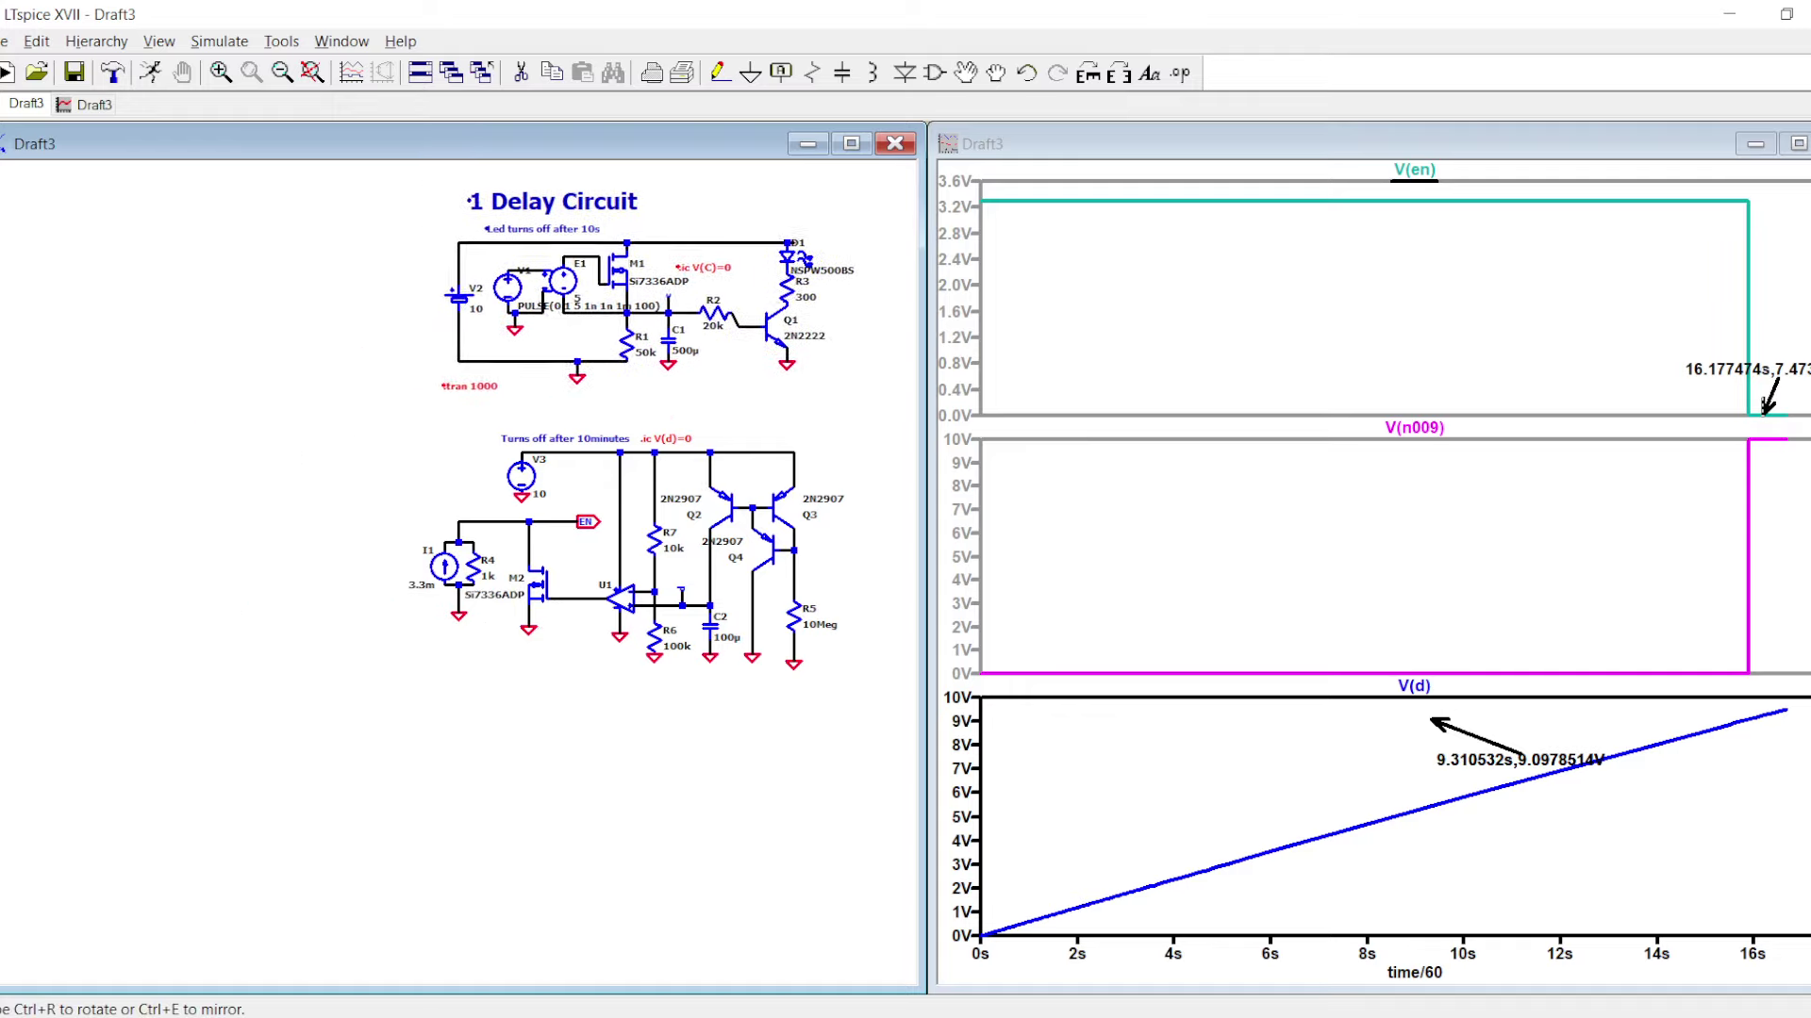
pyautogui.click(819, 457)
pyautogui.press('space')
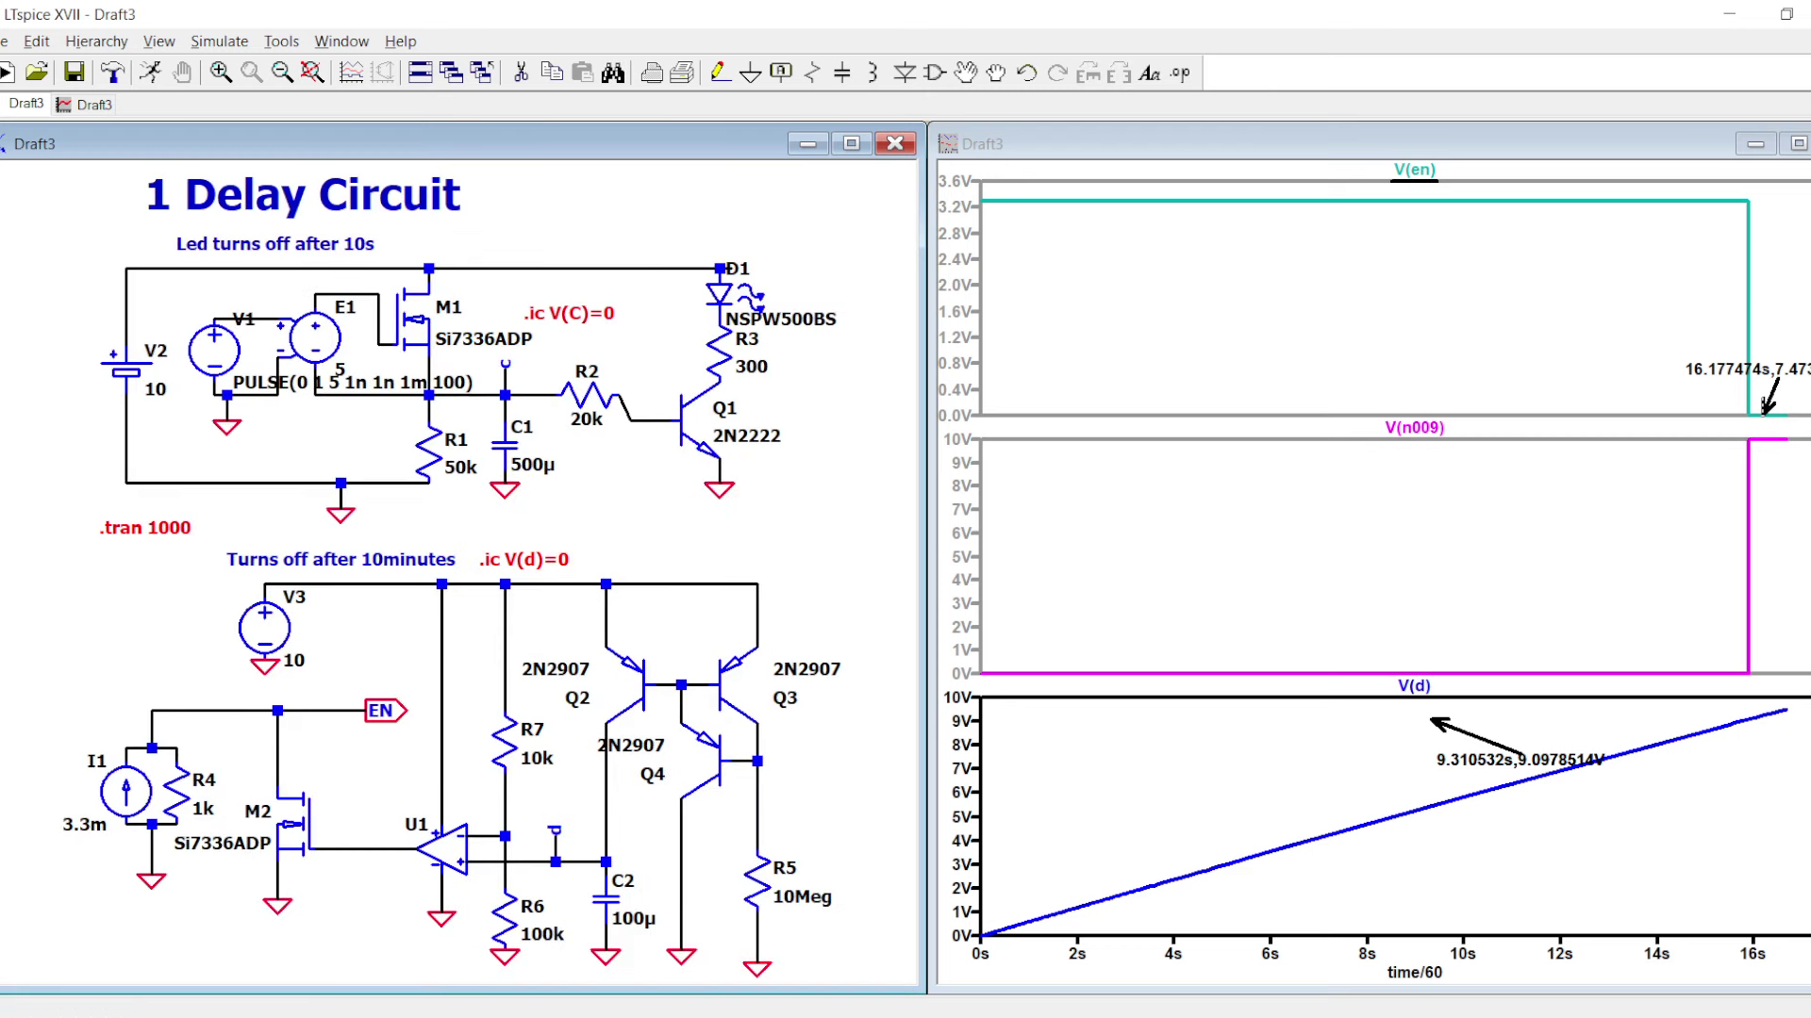
pyautogui.click(853, 1017)
pyautogui.moveTo(976, 1017)
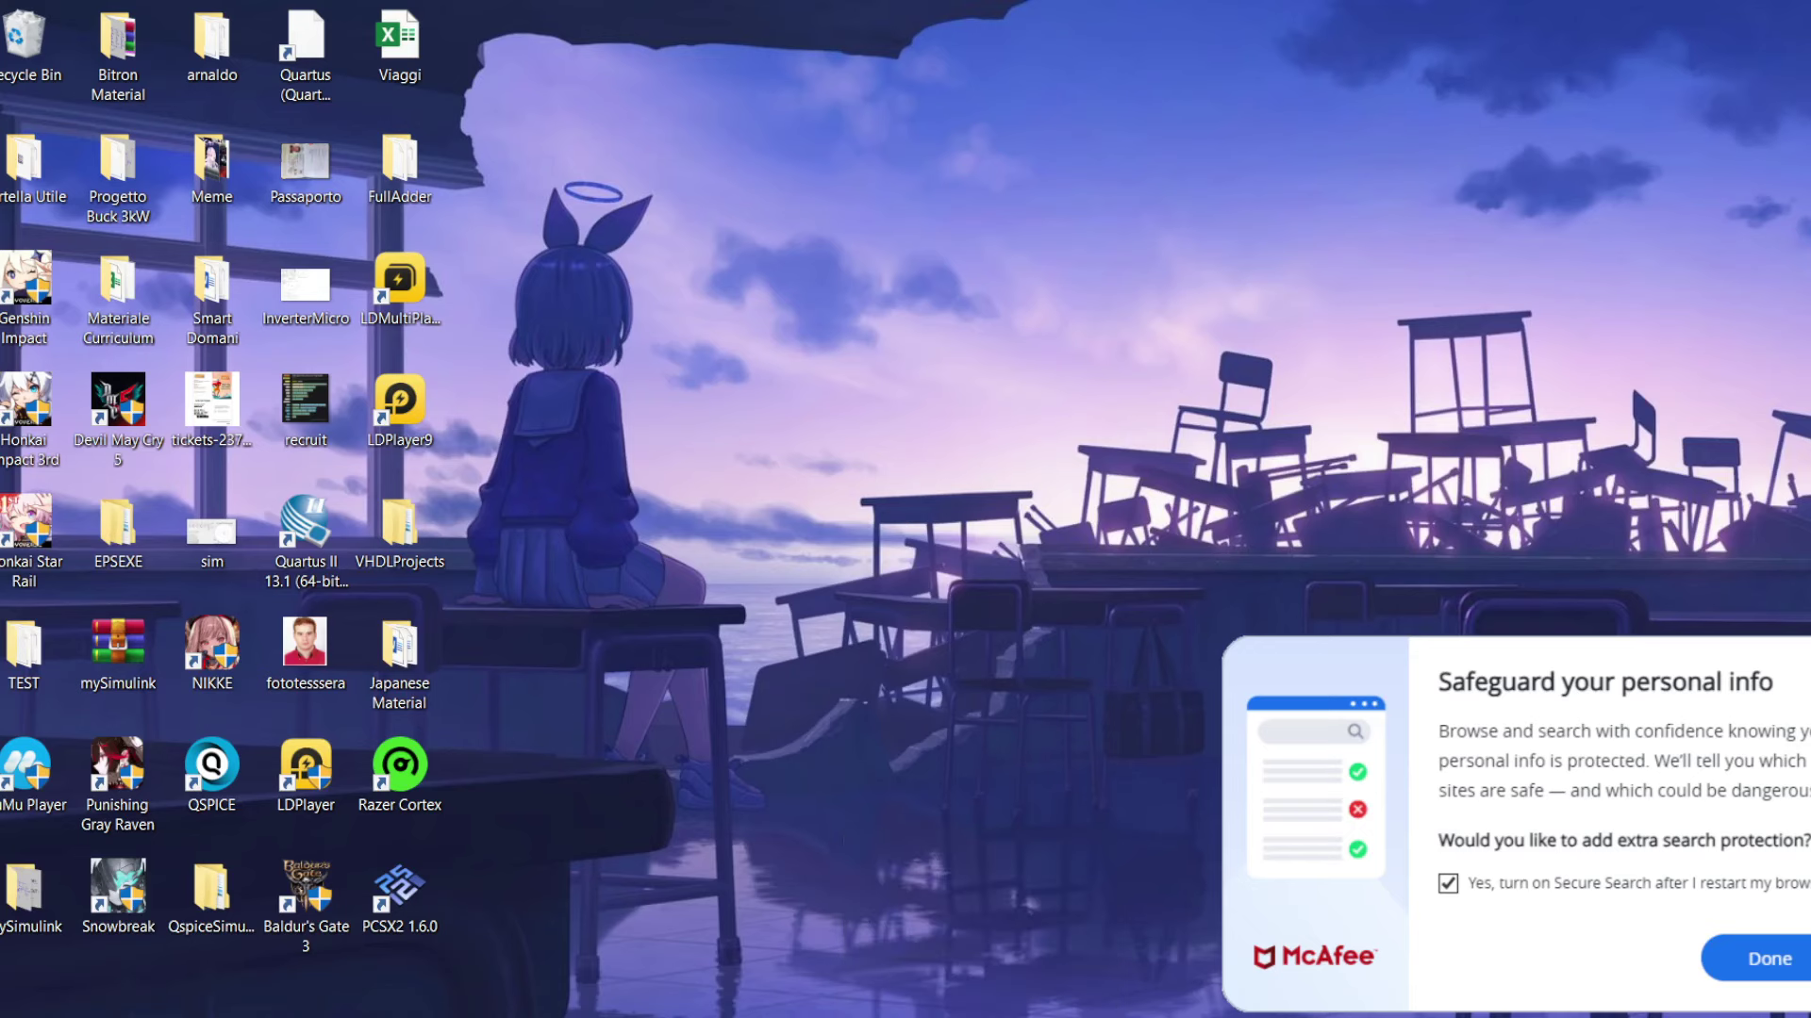
pyautogui.click(1038, 1017)
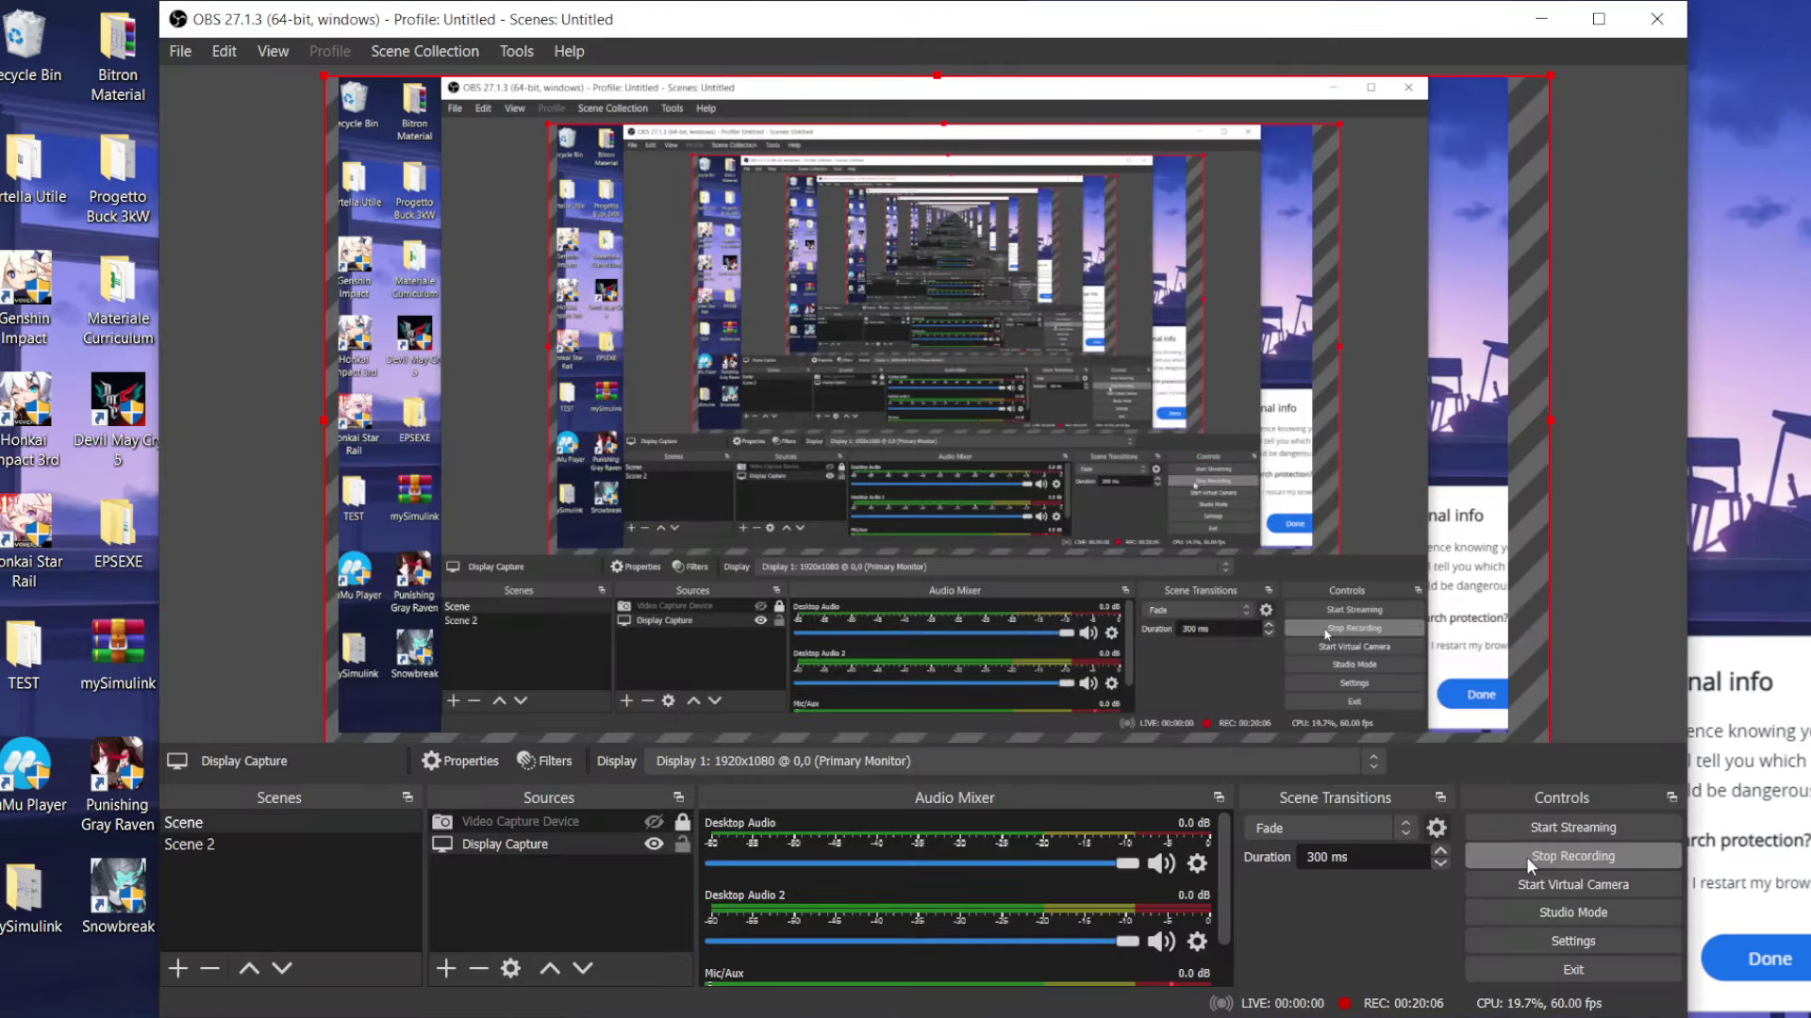